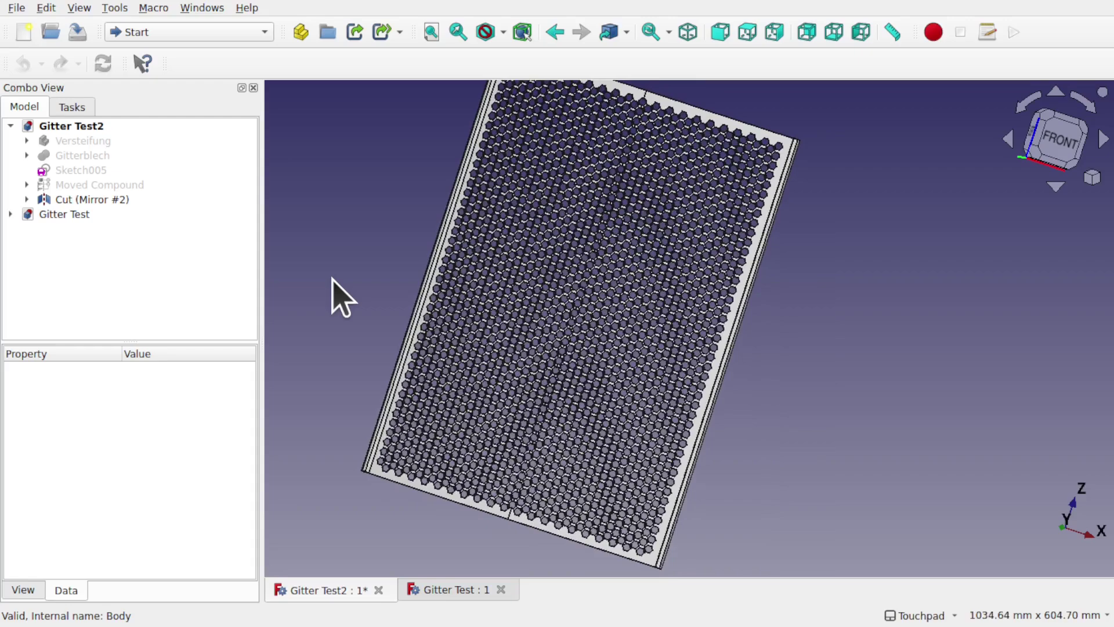
Examine the curved, hexagon-perforated sheet in the Gitter Test2 document from both sides and close up.
left_click_drag(563, 299, 649, 346, "alt")
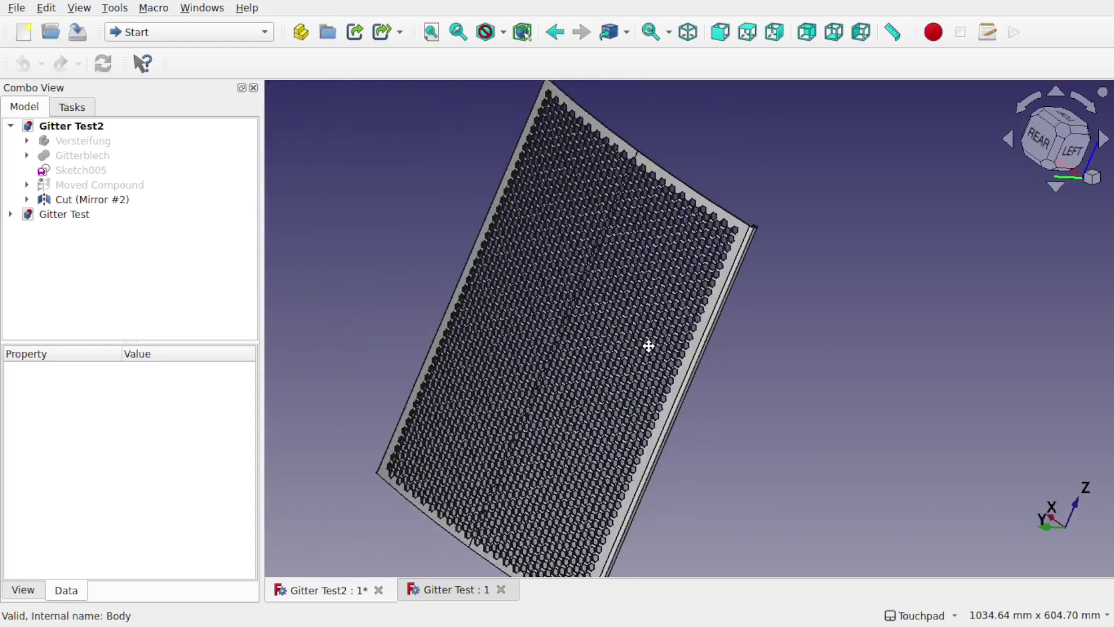
scroll(648, 346, "up", 5)
left_click_drag(447, 214, 604, 287, "shift")
scroll(610, 304, "down", 3)
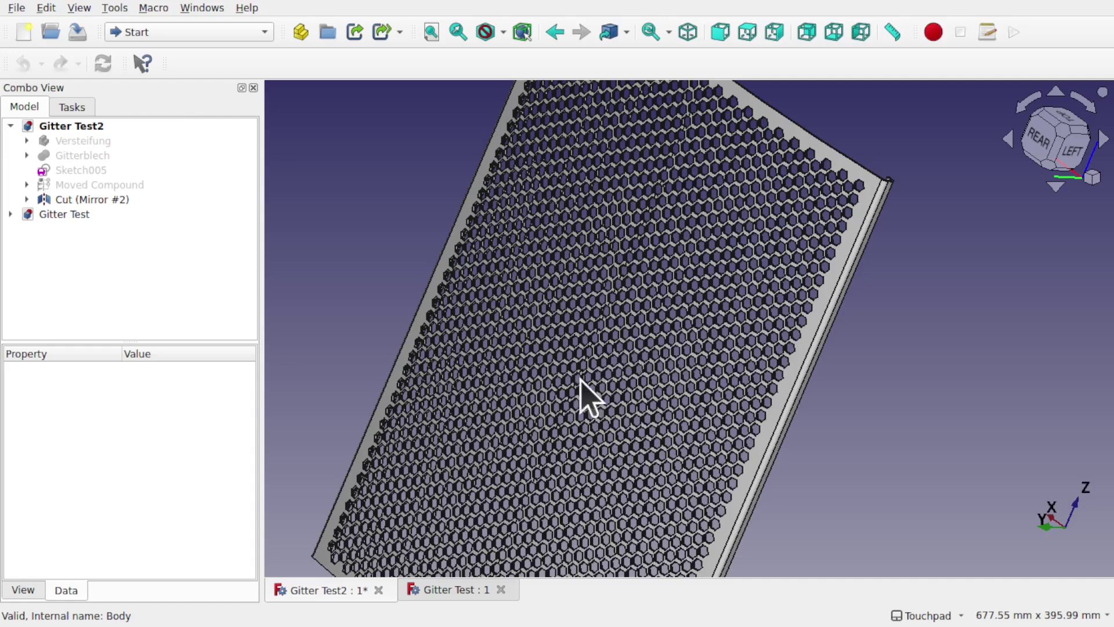
Switch to the Gitter Test document, select the GitterMuster sketch and examine its flat hexagon pattern.
left_click(457, 591)
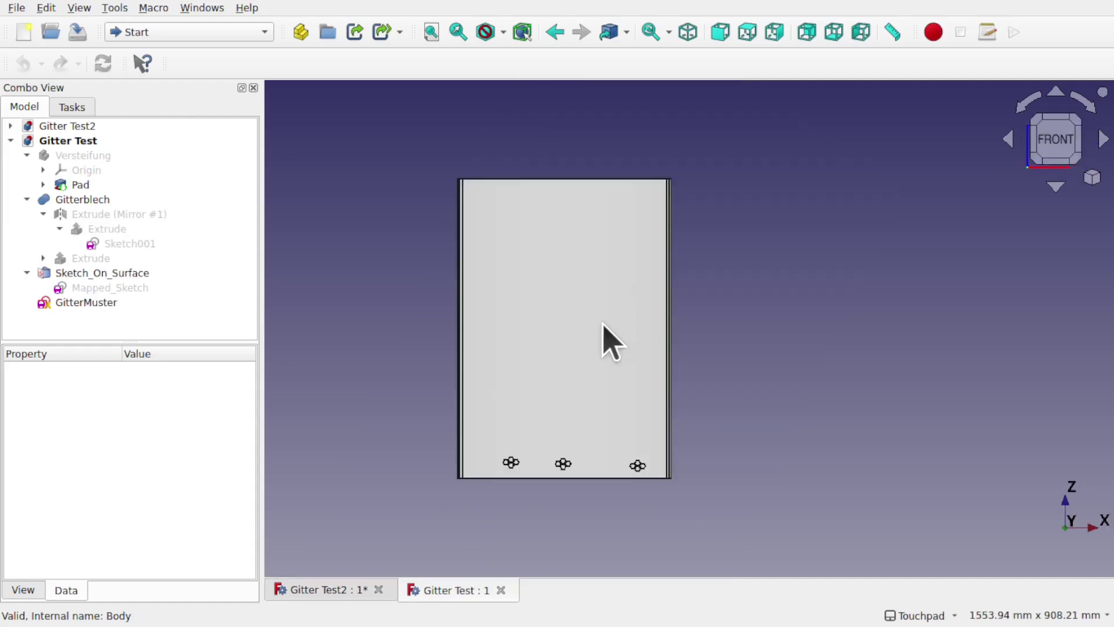
left_click(110, 306)
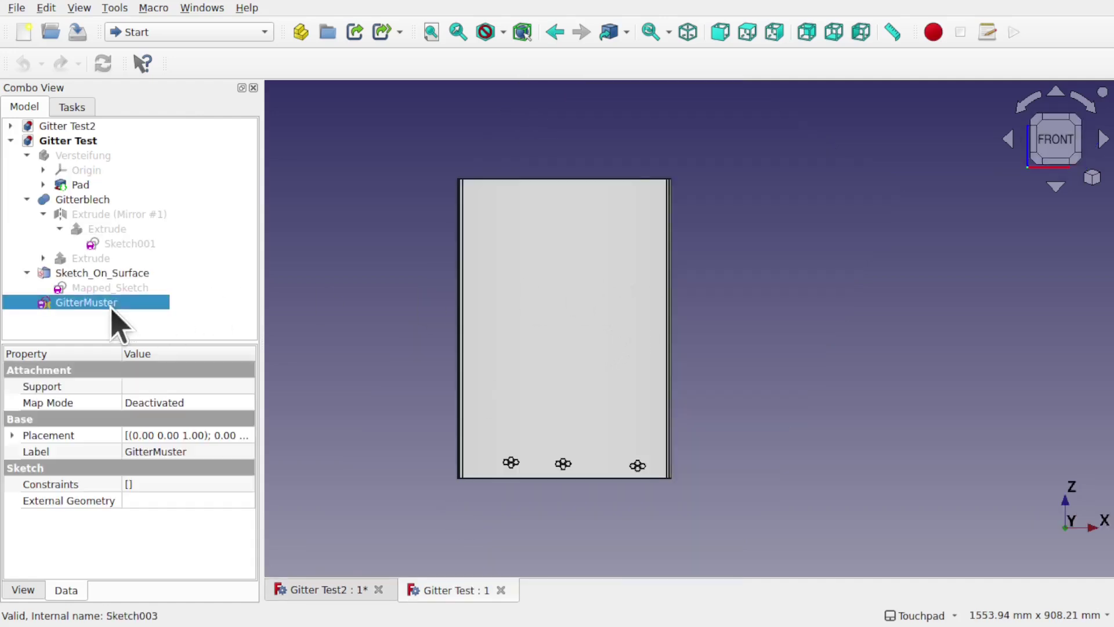
scroll(725, 381, "down", 3)
left_click_drag(767, 360, 740, 434, "shift")
left_click_drag(967, 424, 534, 372, "shift")
scroll(690, 437, "up", 7)
scroll(698, 455, "up", 3)
mouse_move(652, 392)
left_mouse_down("alt")
mouse_move(652, 448)
mouse_move(663, 388)
left_mouse_up("alt")
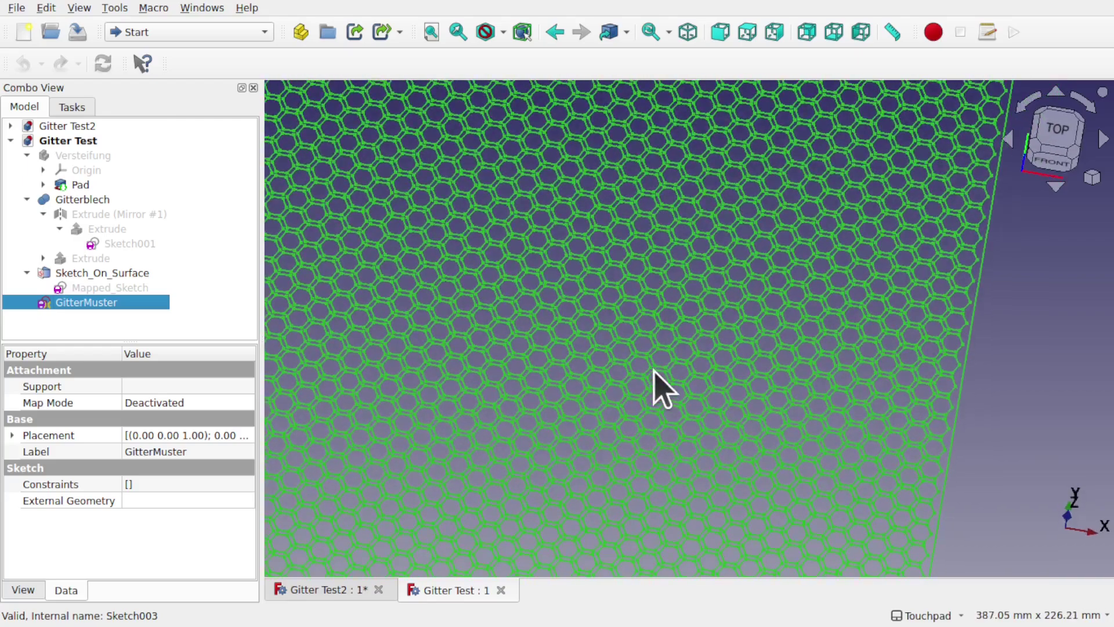
scroll(664, 388, "down", 4)
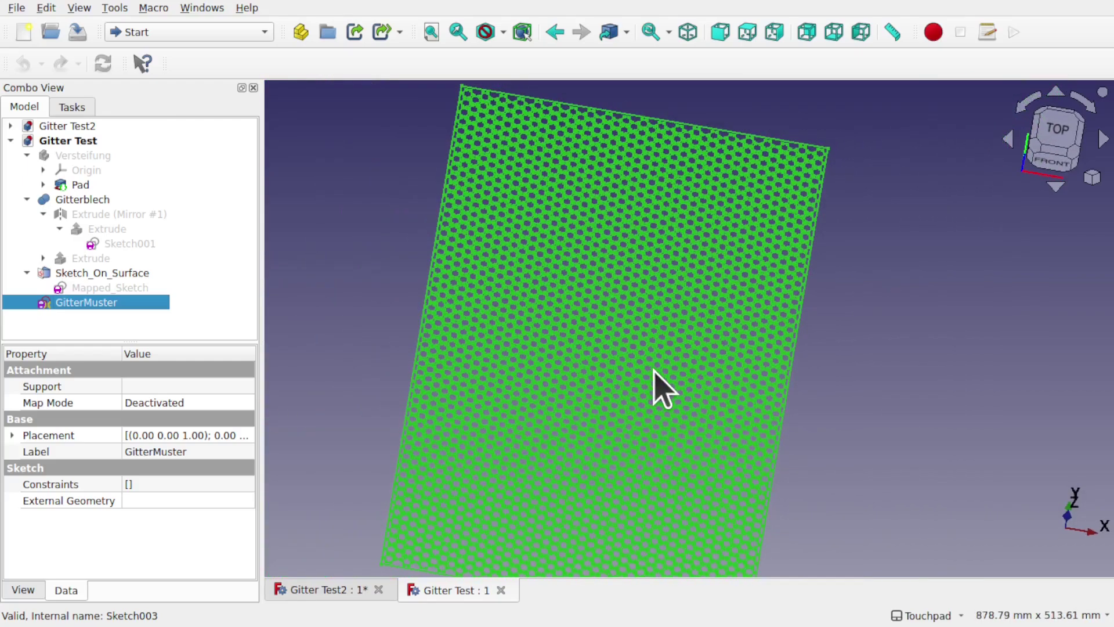
Open the GitterMuster sketch for editing, inspect its hexagon geometry up close, and close it again.
double_click(90, 307)
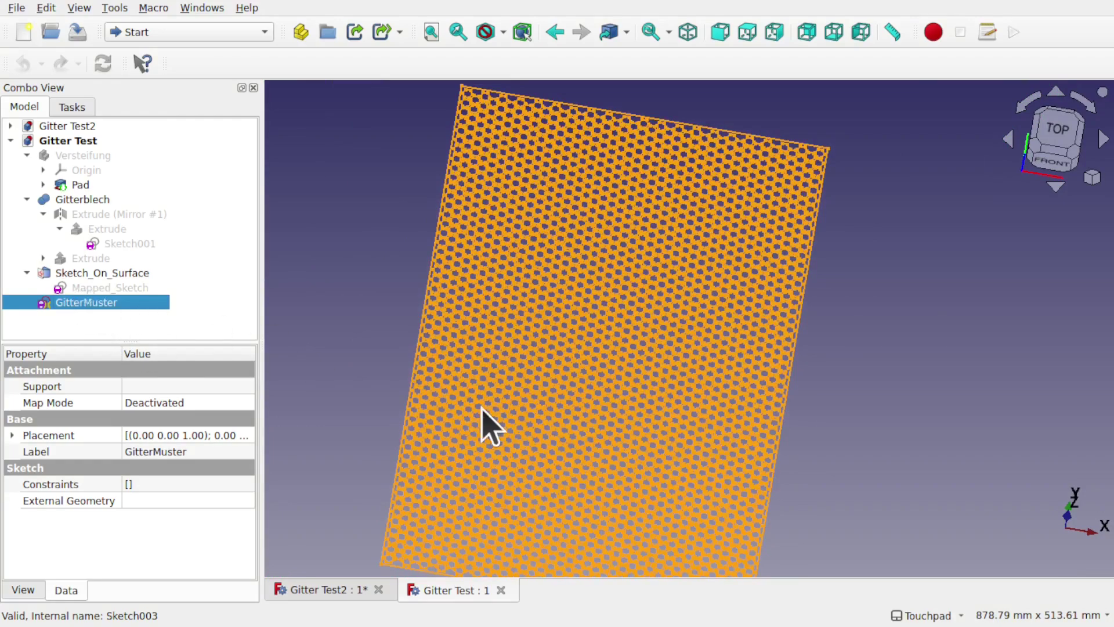
double_click(483, 408)
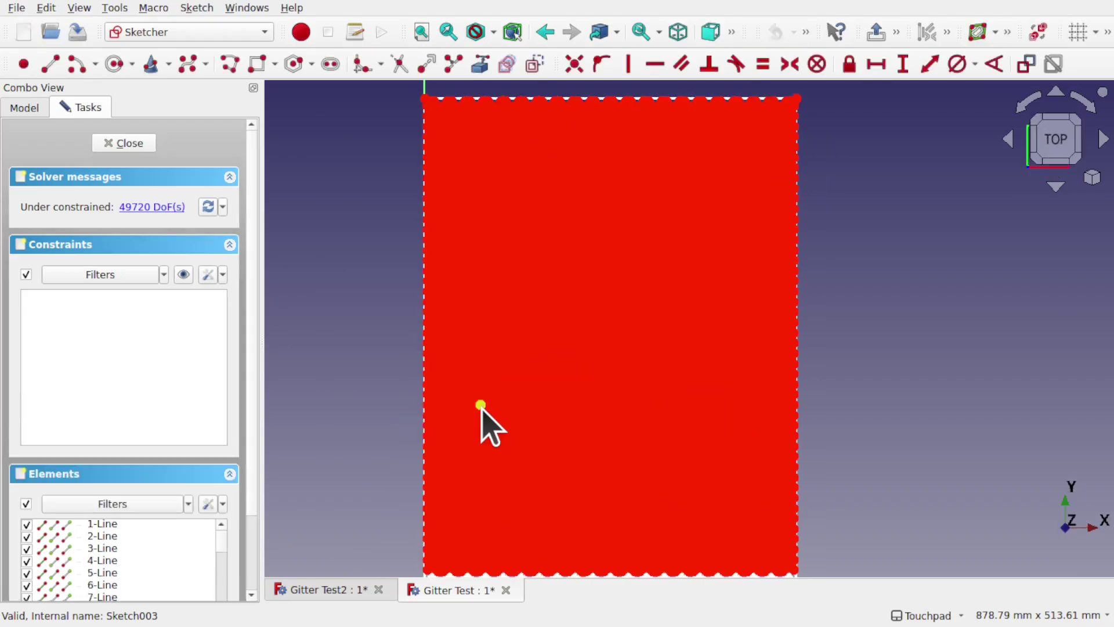
scroll(662, 320, "up", 5)
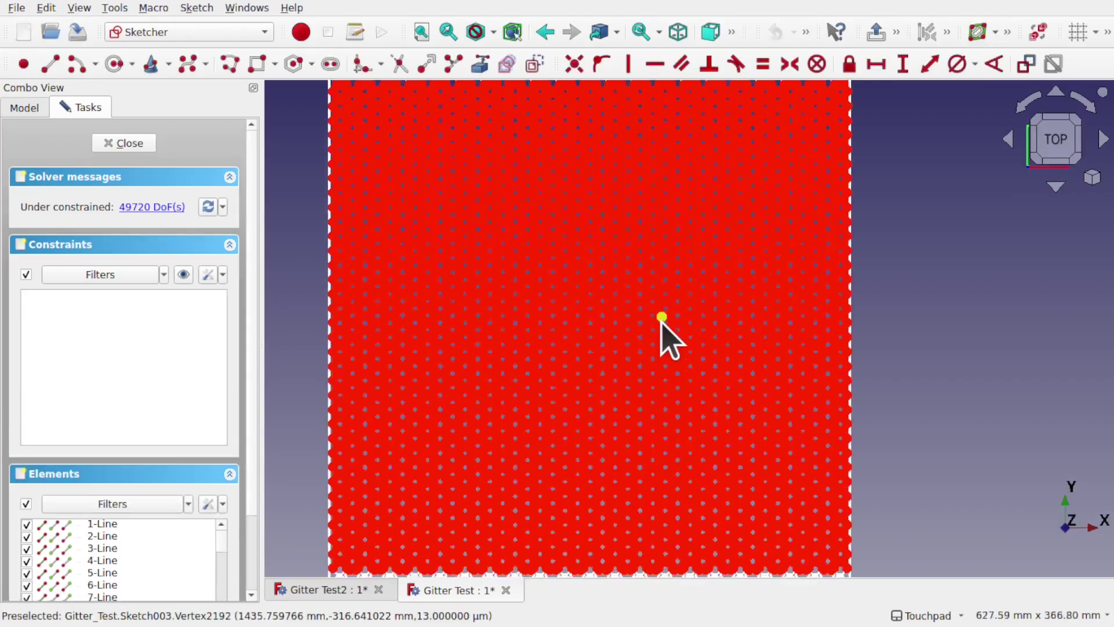
scroll(661, 323, "up", 4)
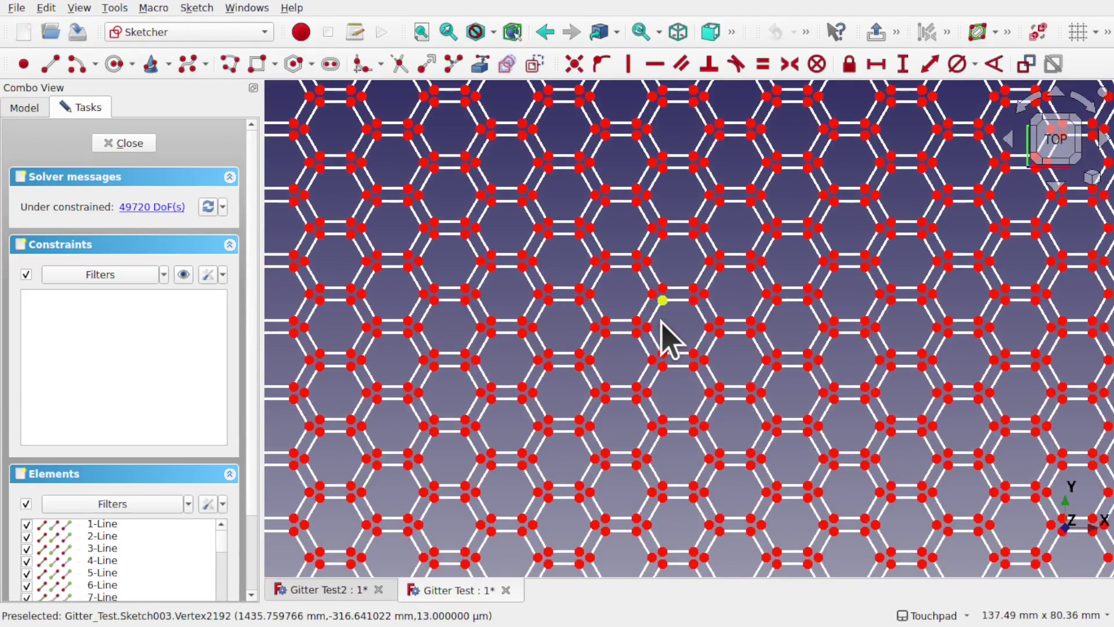
left_click(123, 143)
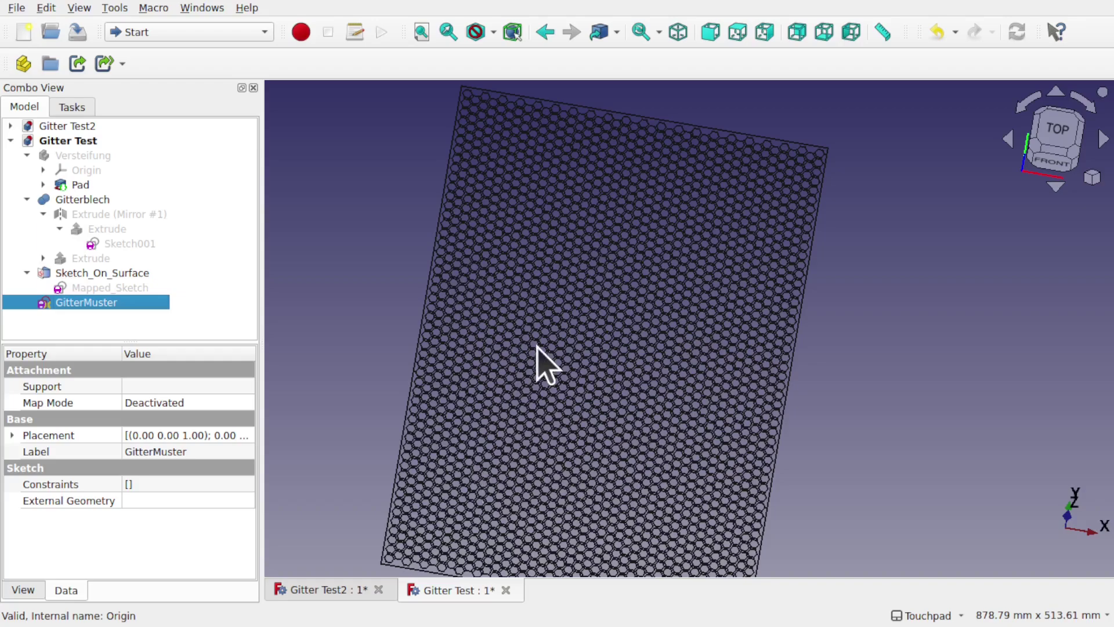
Return to the Gitter Test2 document and examine the perforated sheet's curvature from above and behind.
left_click(336, 587)
left_click_drag(822, 144, 846, 430, "alt")
scroll(734, 358, "up", 6)
left_click_drag(734, 358, 751, 325, "alt")
left_click_drag(667, 391, 667, 325, "alt")
left_click_drag(803, 256, 653, 316, "alt")
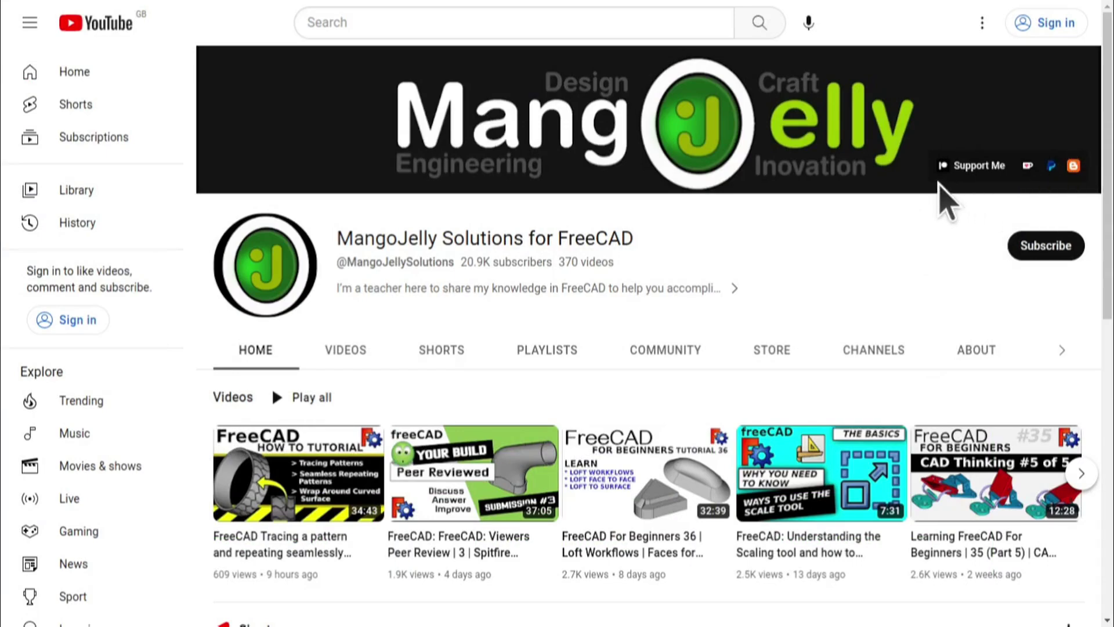
View the description and links on the About page of the MangoJelly Solutions YouTube channel.
left_click(978, 350)
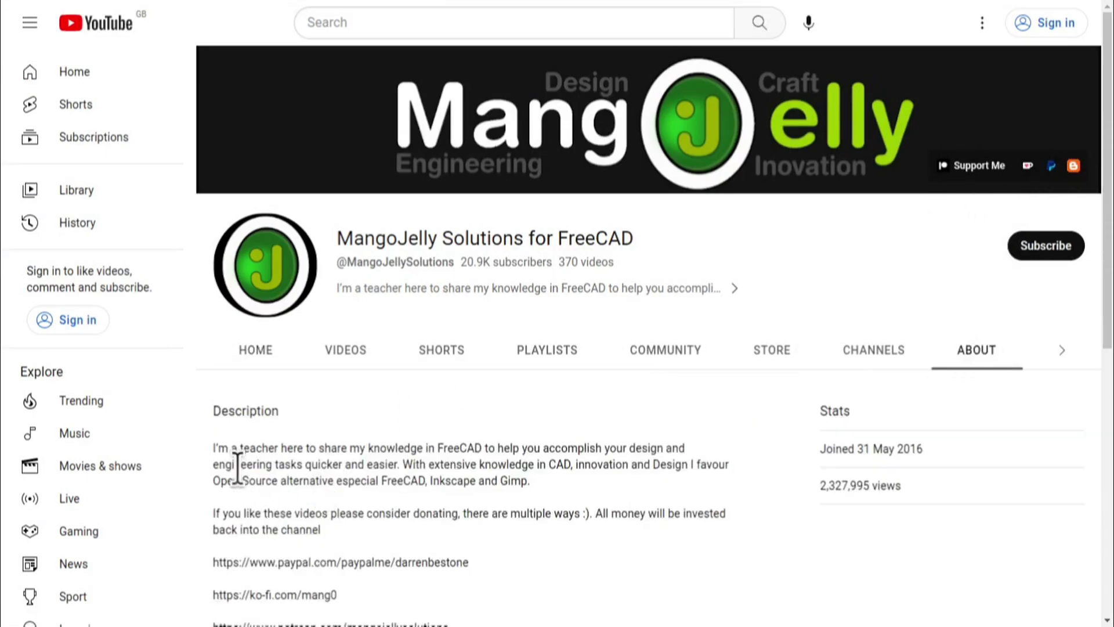
scroll(241, 473, "down", 3)
left_click_drag(464, 432, 342, 409)
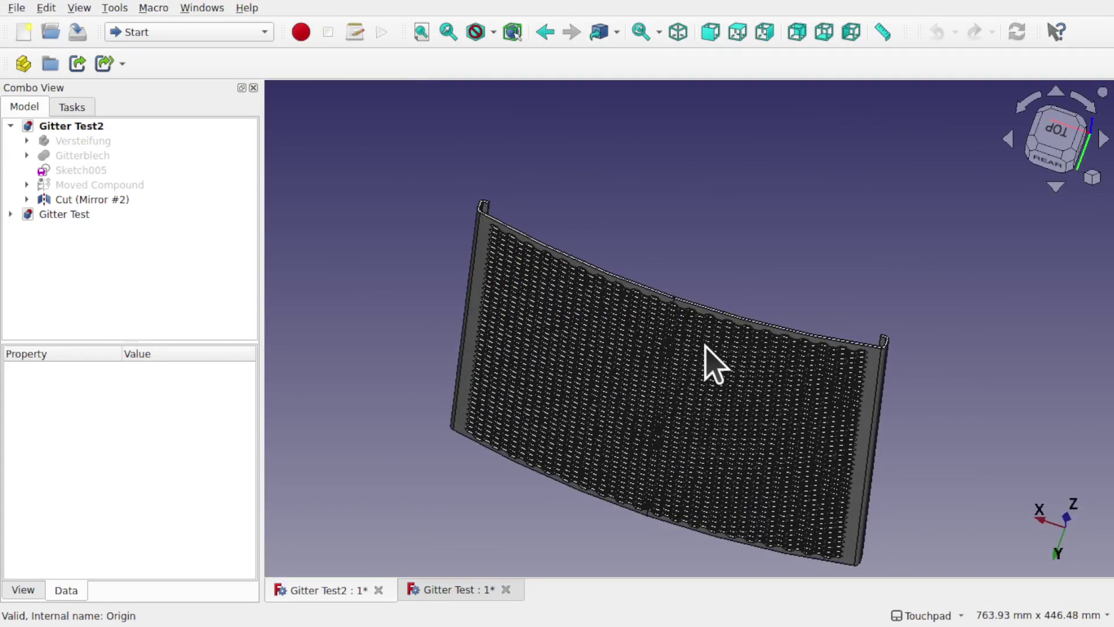
Hide both perforated halves of the sheet, Cut (Mirror #2) and its source Cut, in Gitter Test2.
left_click_drag(681, 354, 645, 340, "shift")
left_click(108, 200)
key("space")
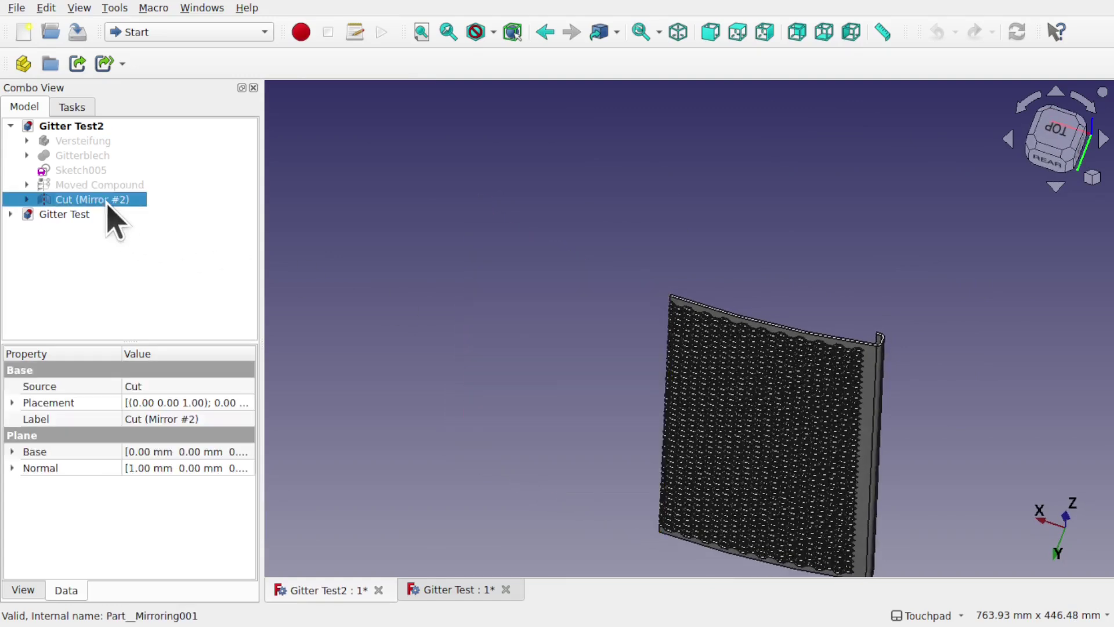
left_click(27, 199)
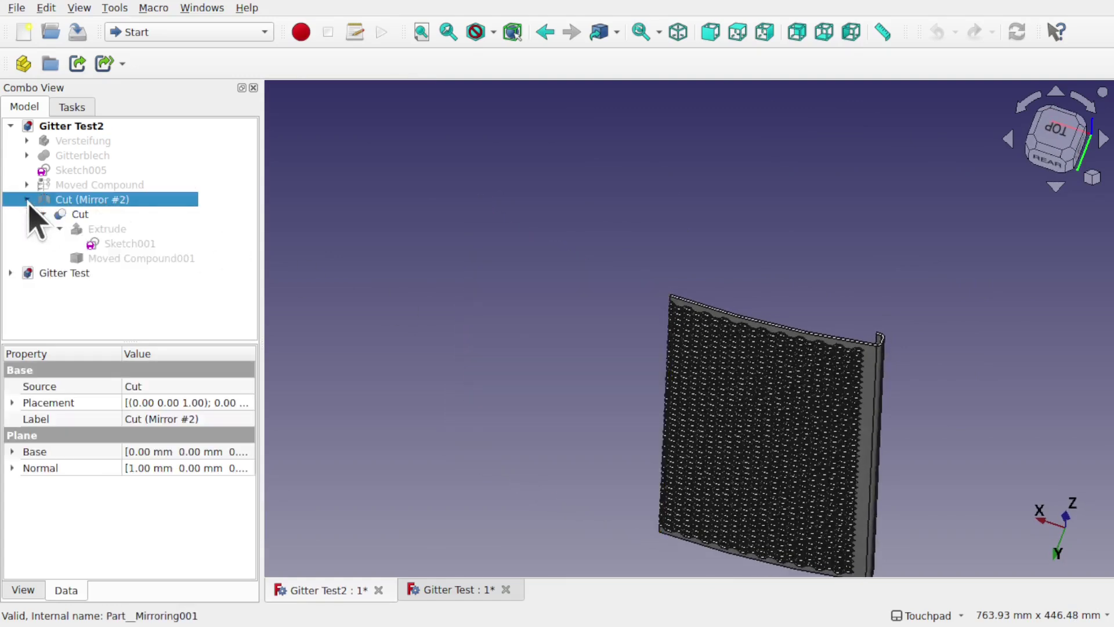
left_click(79, 216)
key("space")
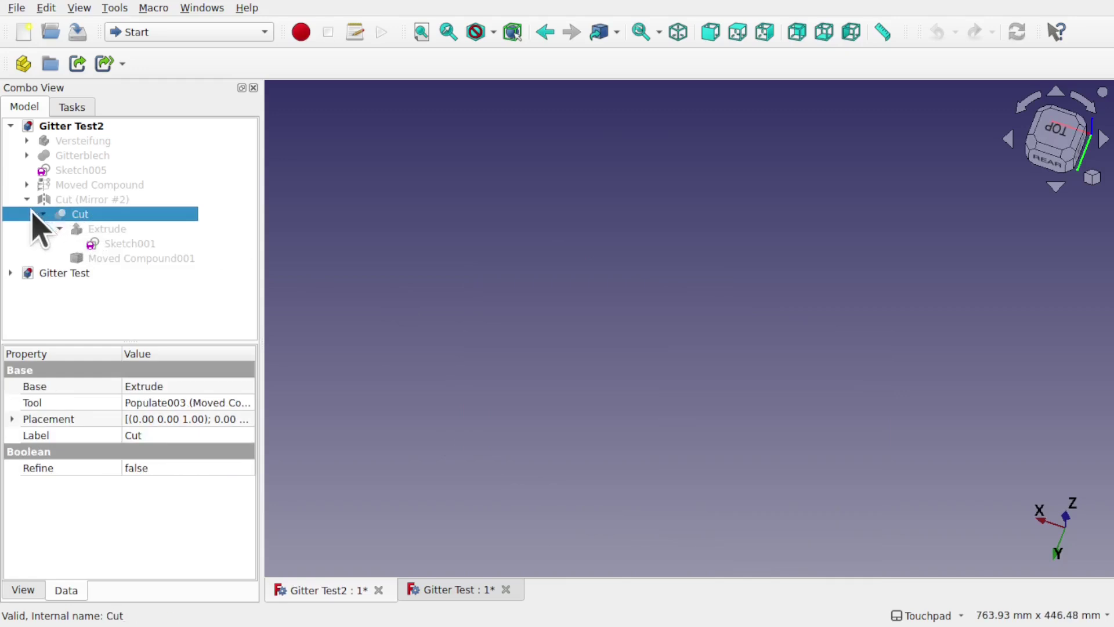
Show Sketch005 and examine its curved profile with the hooked end.
left_click(75, 171)
key("space")
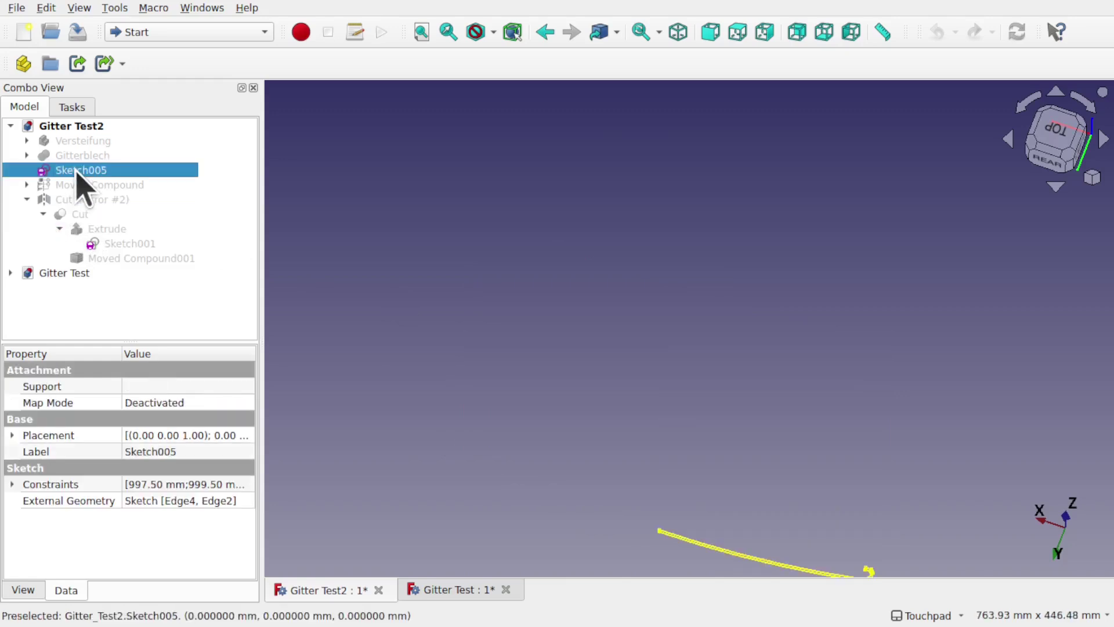
mouse_move(736, 423)
middle_mouse_down("shift")
mouse_move(694, 331)
mouse_move(698, 310)
middle_mouse_up("shift")
scroll(676, 370, "up", 6)
mouse_move(676, 370)
middle_mouse_down("alt")
mouse_move(659, 418)
mouse_move(826, 463)
mouse_move(849, 492)
middle_mouse_up("alt")
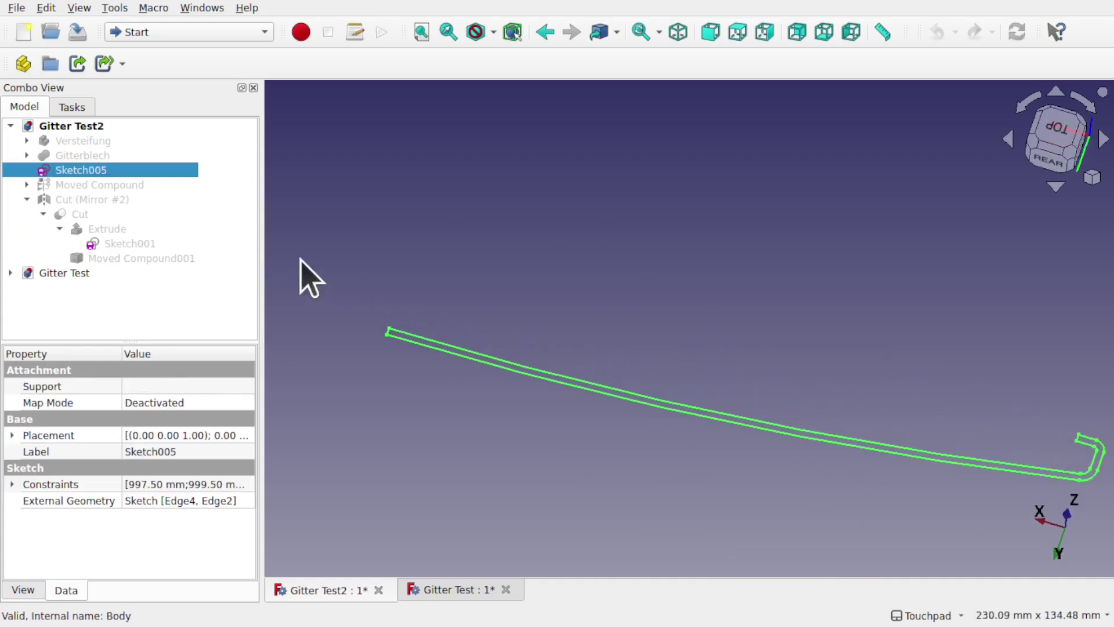
scroll(494, 325, "down", 3)
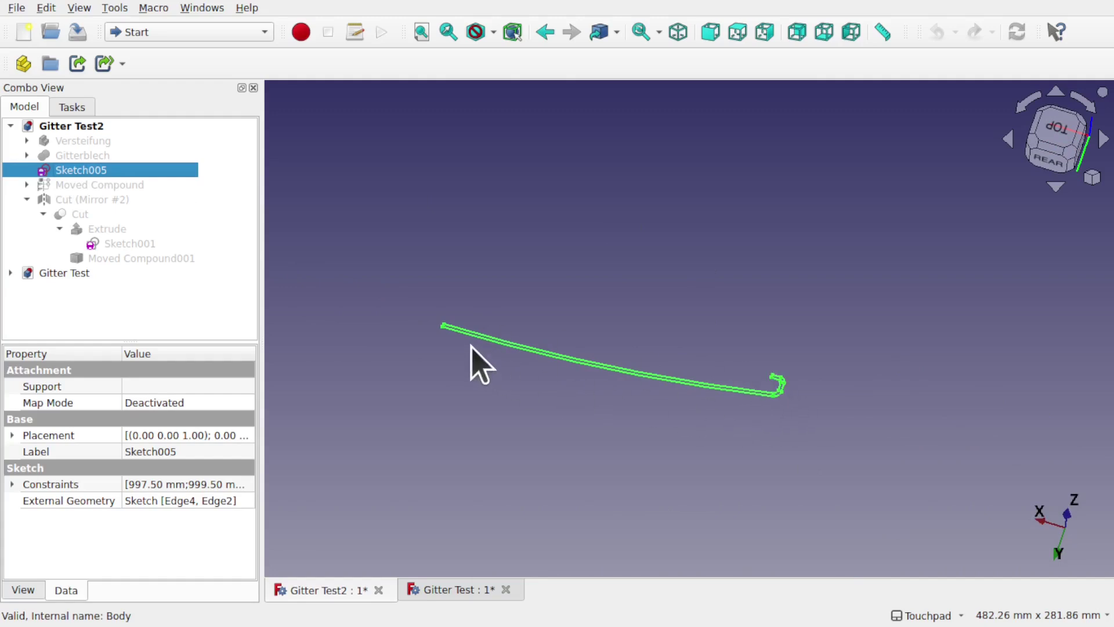
mouse_move(786, 380)
middle_mouse_down("alt")
mouse_move(561, 373)
mouse_move(566, 336)
middle_mouse_up("alt")
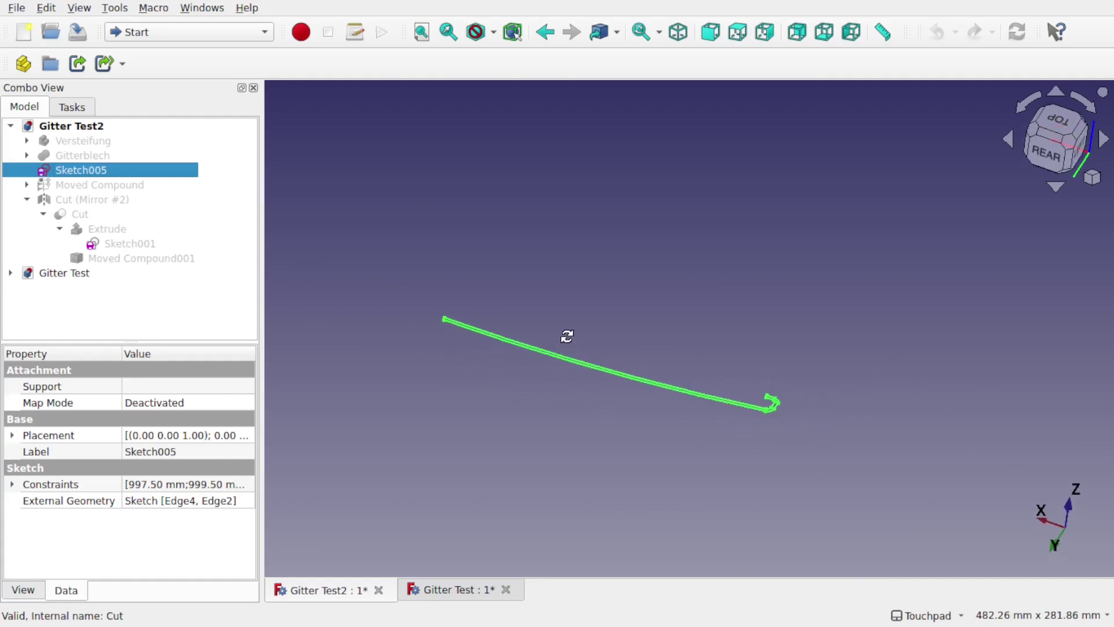
left_click(222, 36)
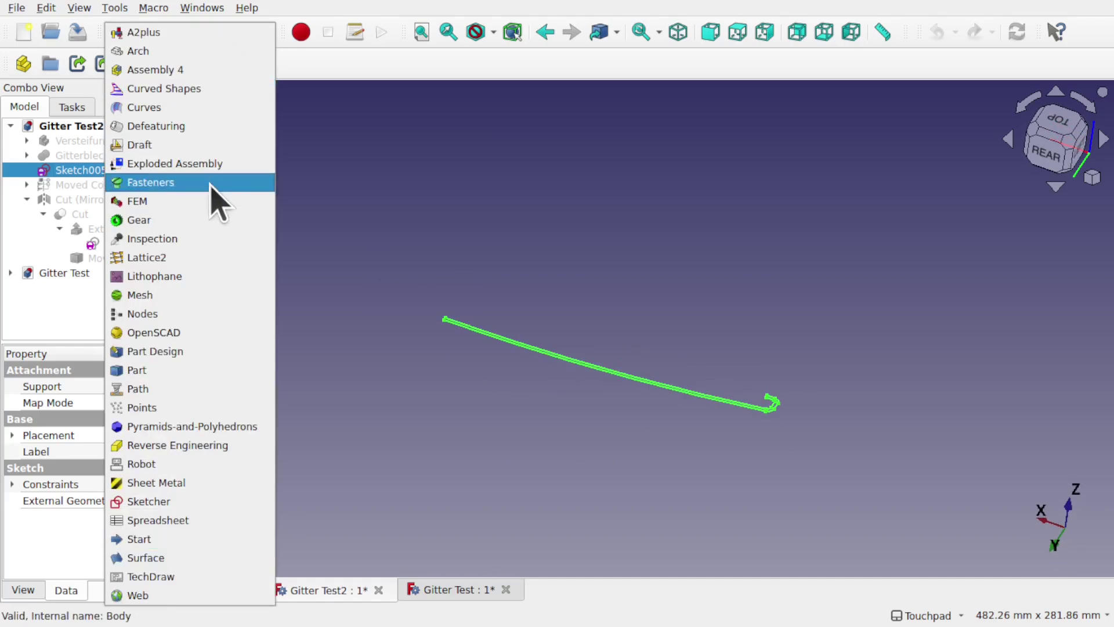
left_click(424, 217)
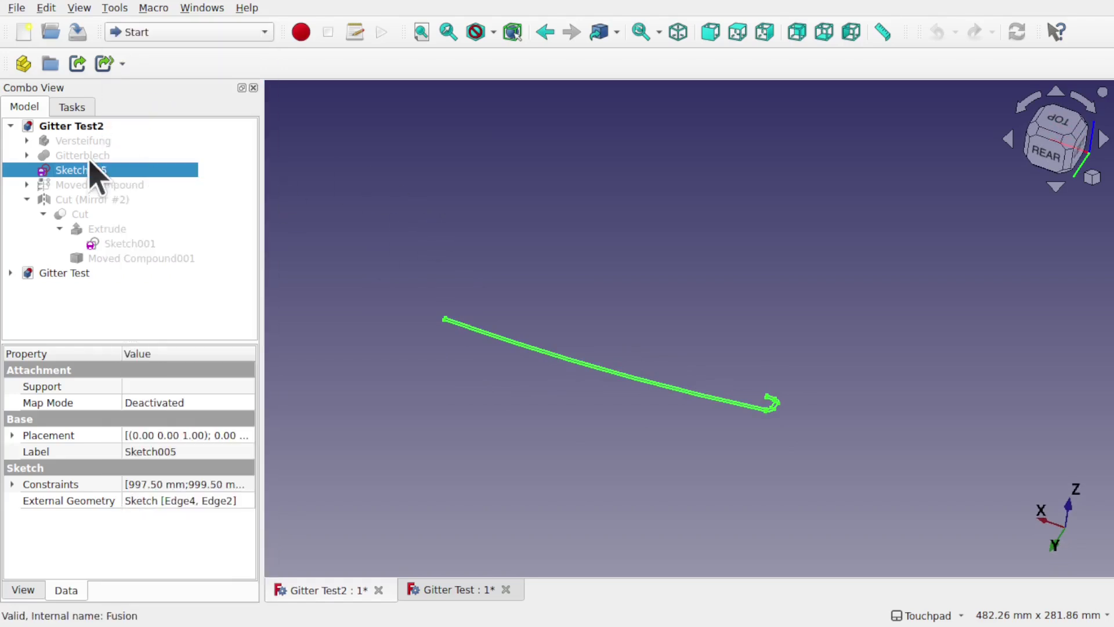
Expand Gitterblech and make the solid curved sheet visible together with Sketch005.
left_click(83, 155)
left_click(26, 157)
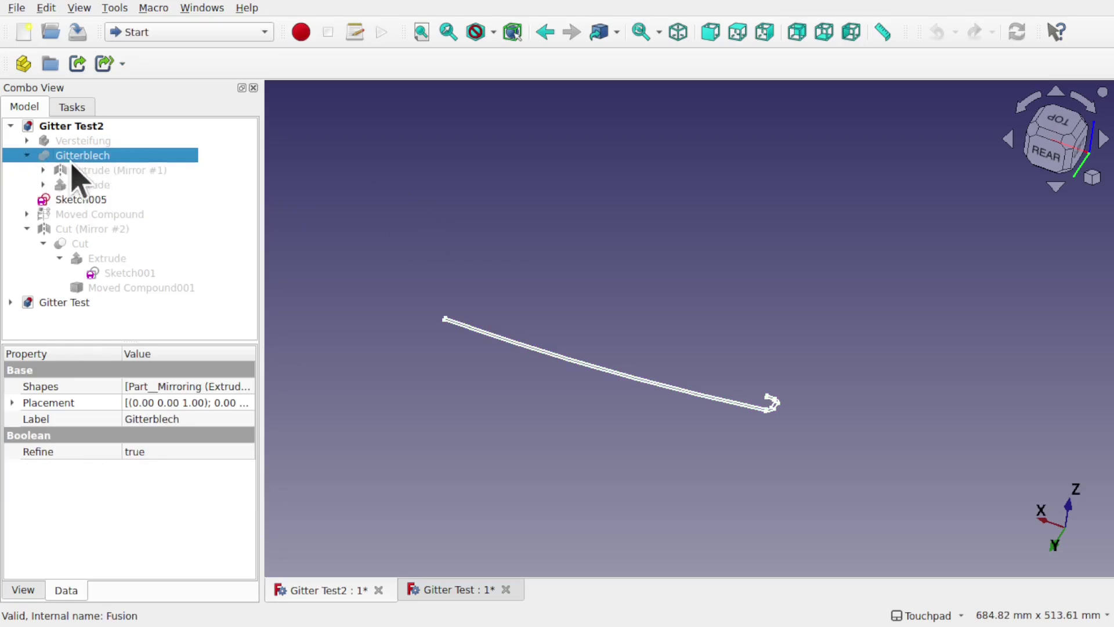
key("space")
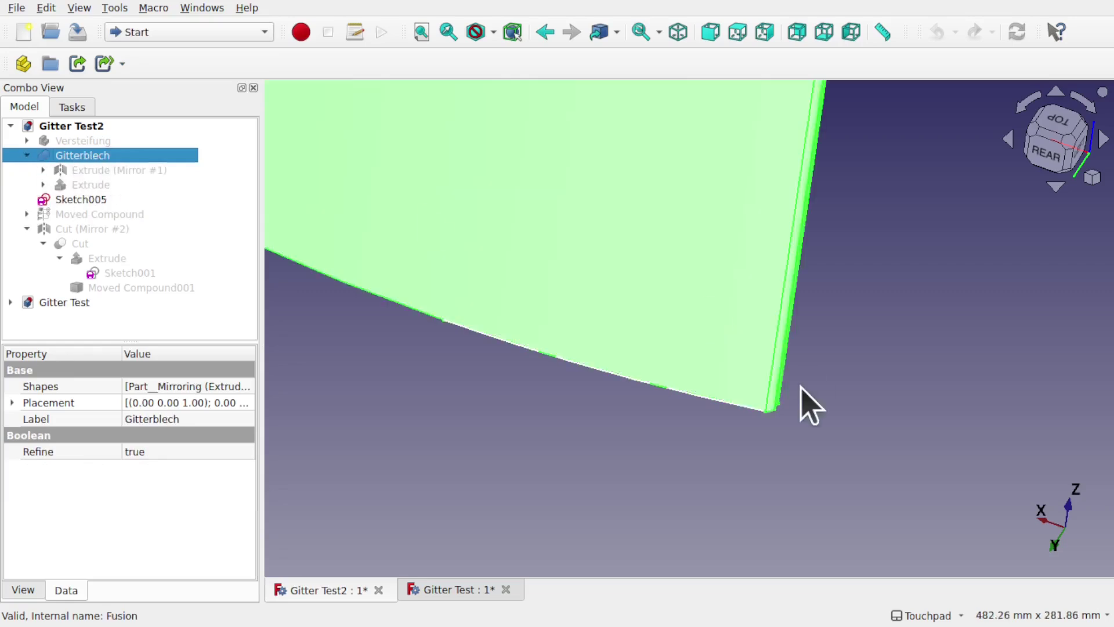
scroll(801, 387, "down", 8)
middle_click_drag(800, 387, 781, 506)
left_click_drag(775, 436, 752, 483, "shift")
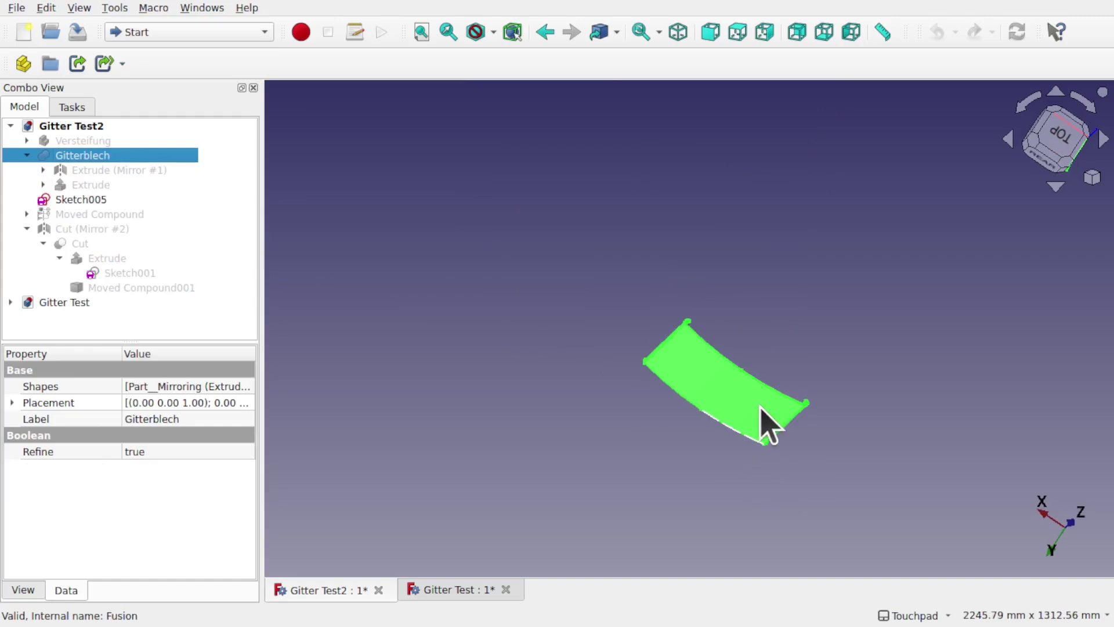
scroll(760, 407, "up", 6)
left_click_drag(761, 406, 736, 387, "shift")
middle_click_drag(736, 386, 732, 381)
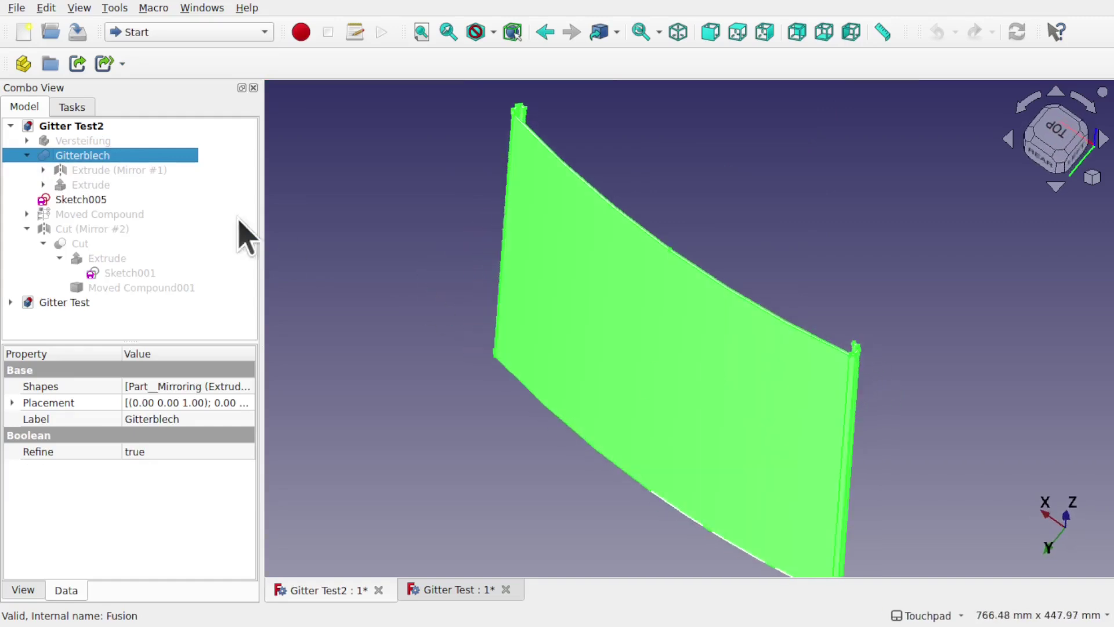
Inspect the Extrude and Extrude (Mirror #1) halves that make up Gitterblech, toggling the mirrored half's visibility.
left_click(136, 170)
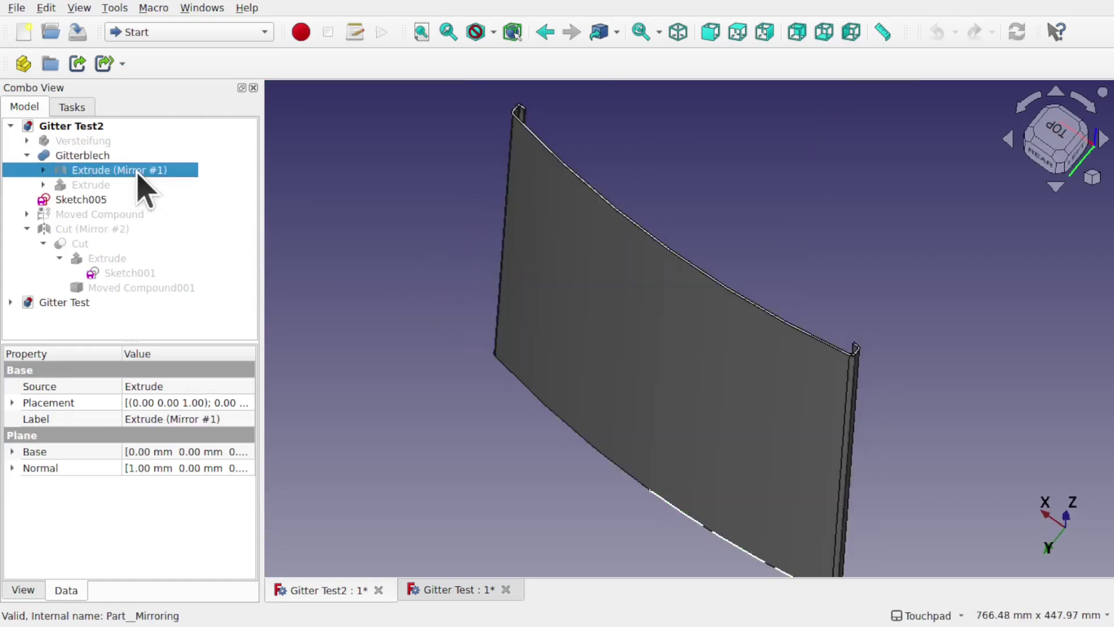
left_click(43, 170)
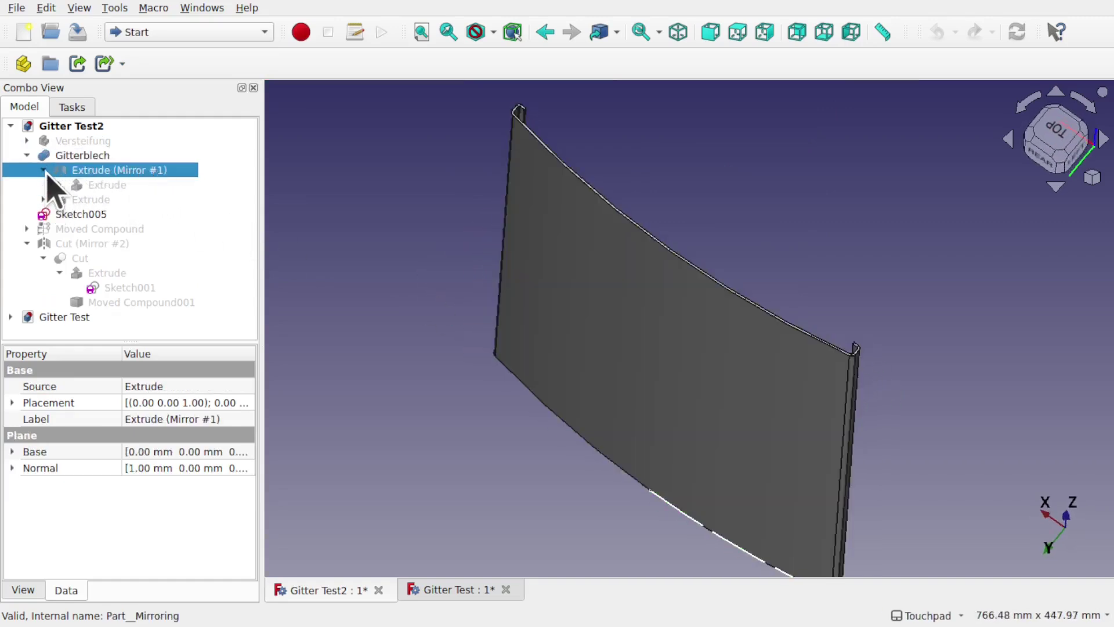
left_click(102, 200)
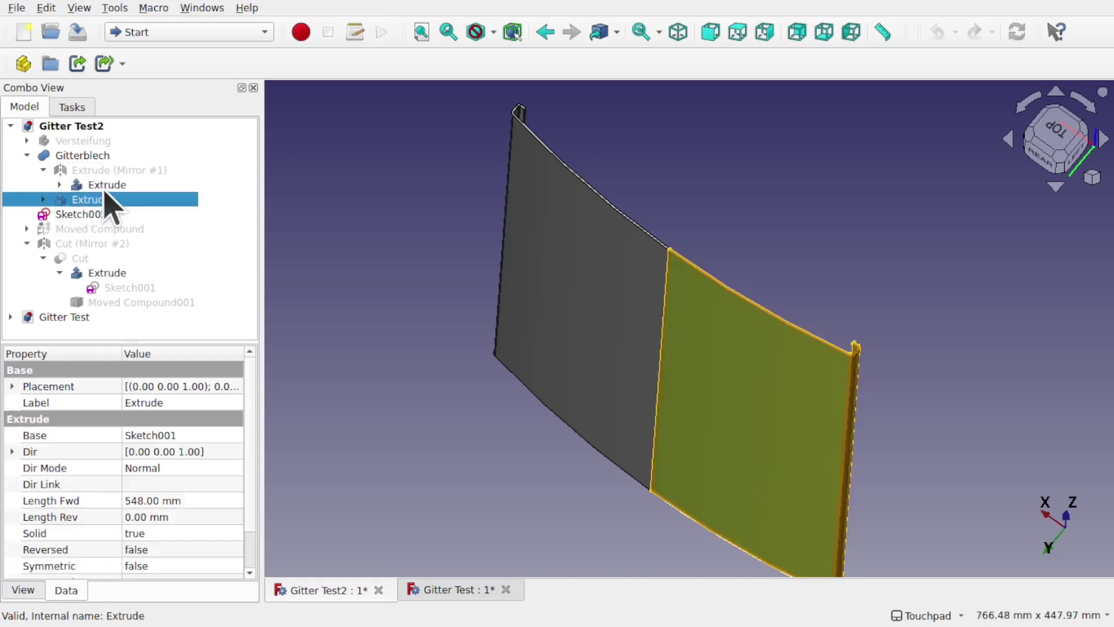
left_click(107, 186)
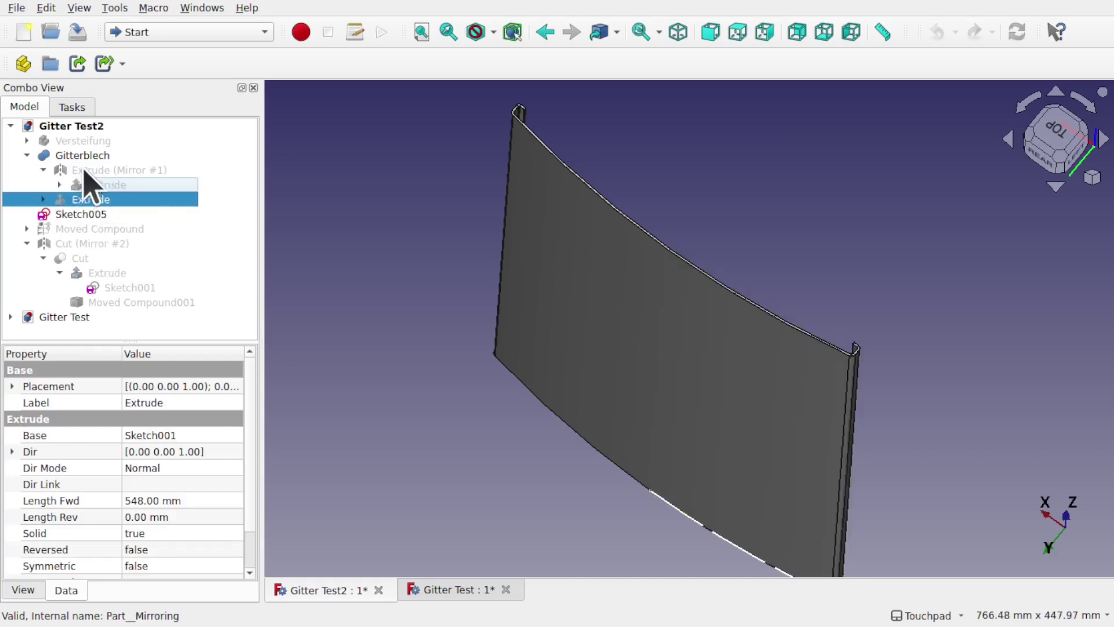
left_click(96, 169)
key("space")
key("space")
key("space")
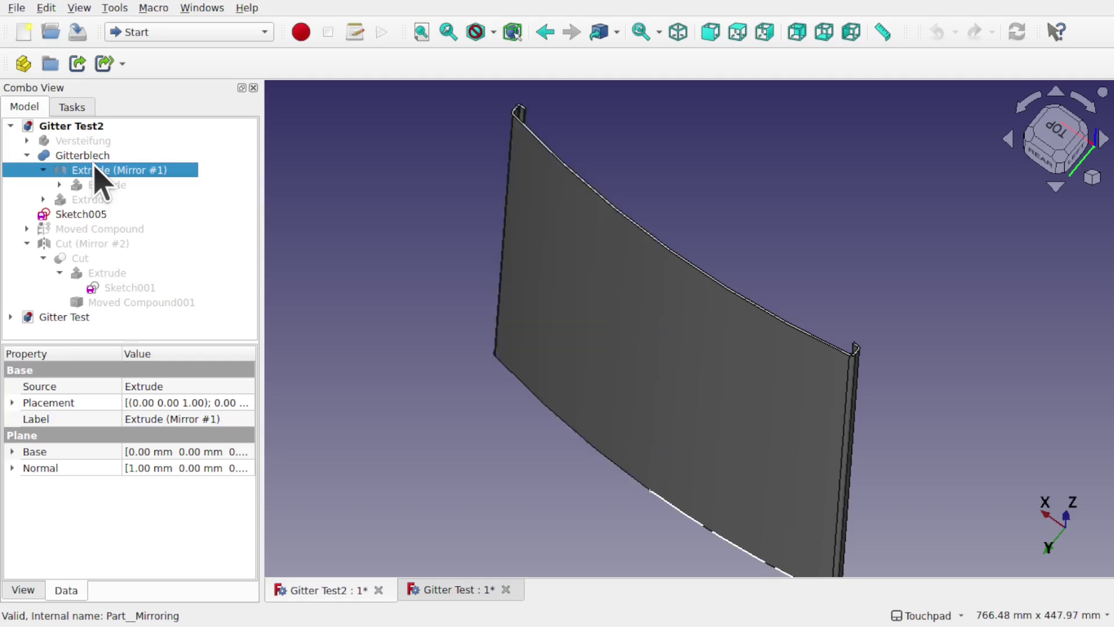
Select the large curved face of Gitterblech and examine its curvature along the sheet's edge.
left_click(639, 332)
left_click_drag(639, 332, 639, 242, "alt")
scroll(680, 312, "down", 4)
left_click_drag(785, 326, 716, 289, "alt")
scroll(730, 300, "up", 9)
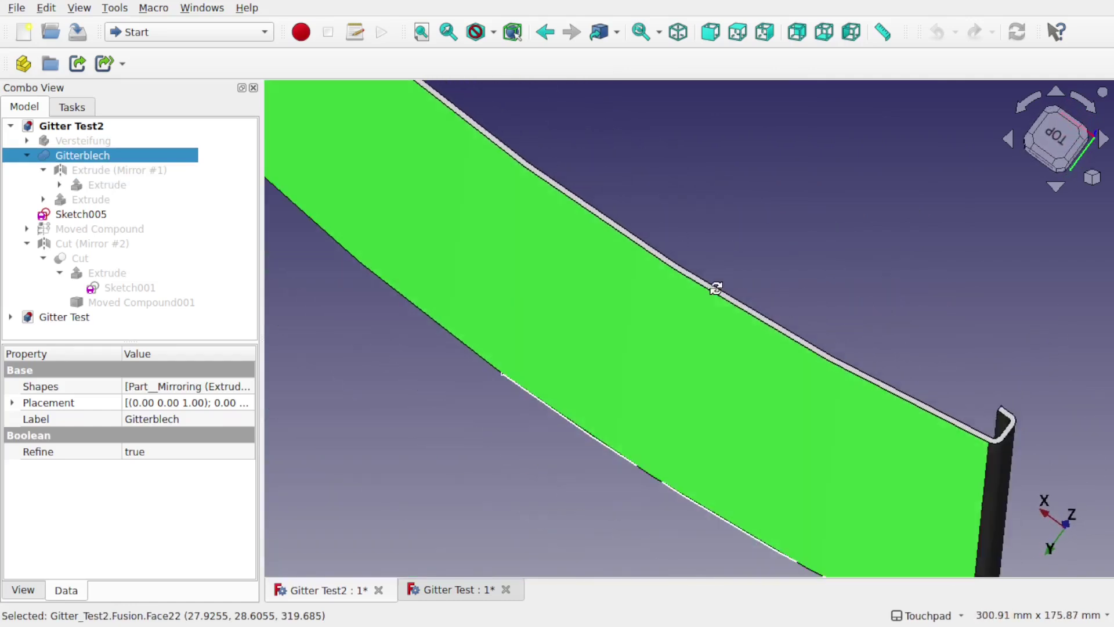
scroll(717, 296, "down", 3)
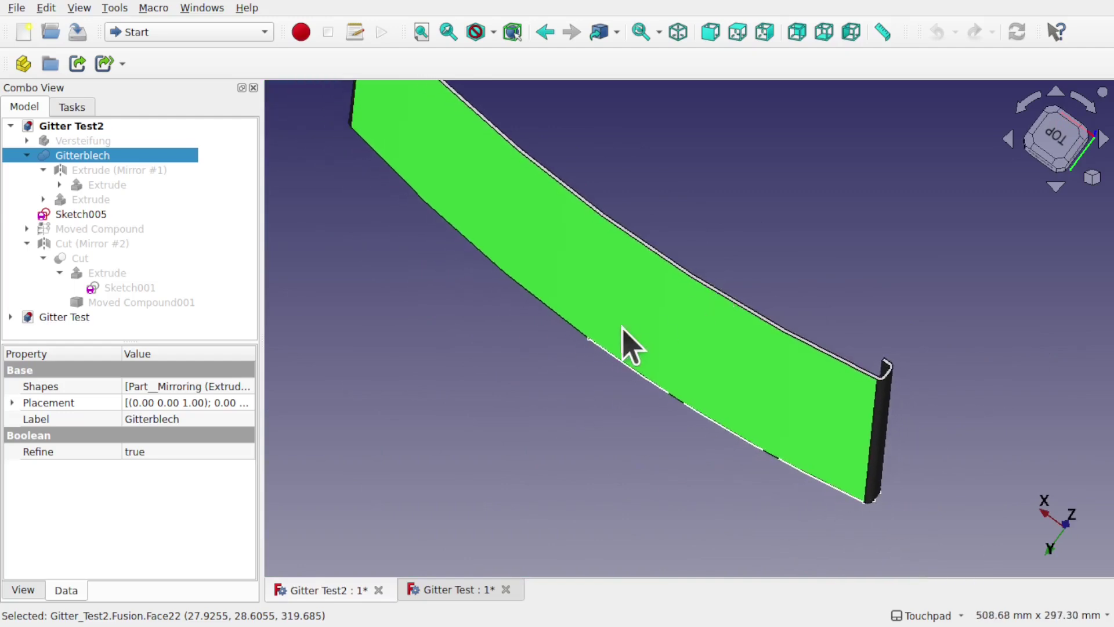
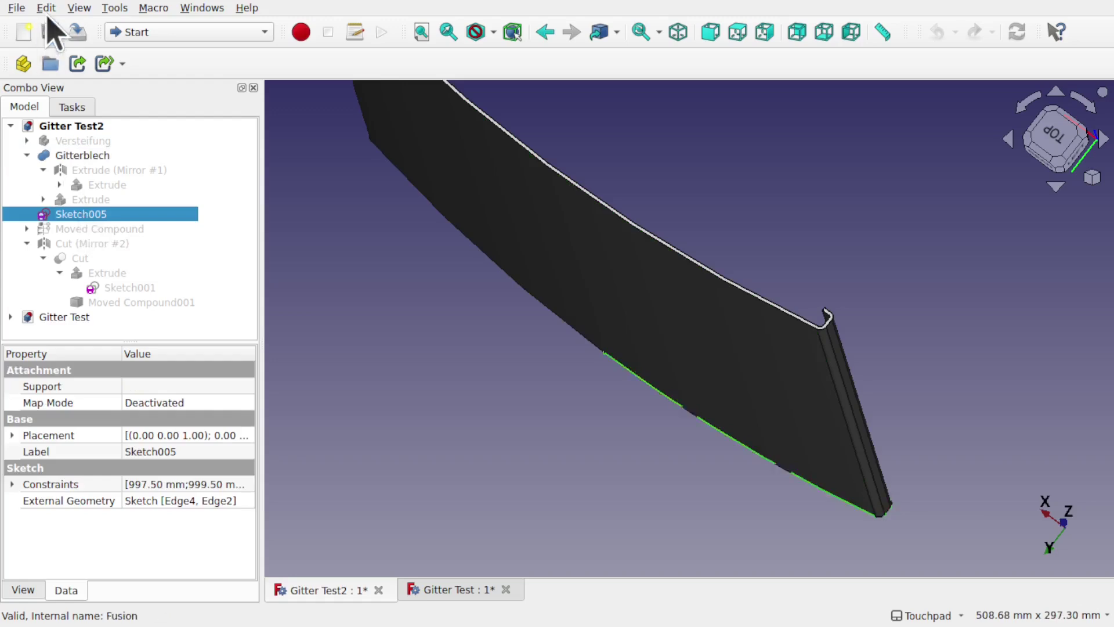
Copy Sketch005 without its XY-plane and Sketch dependencies, and create a new empty document.
left_click(47, 8)
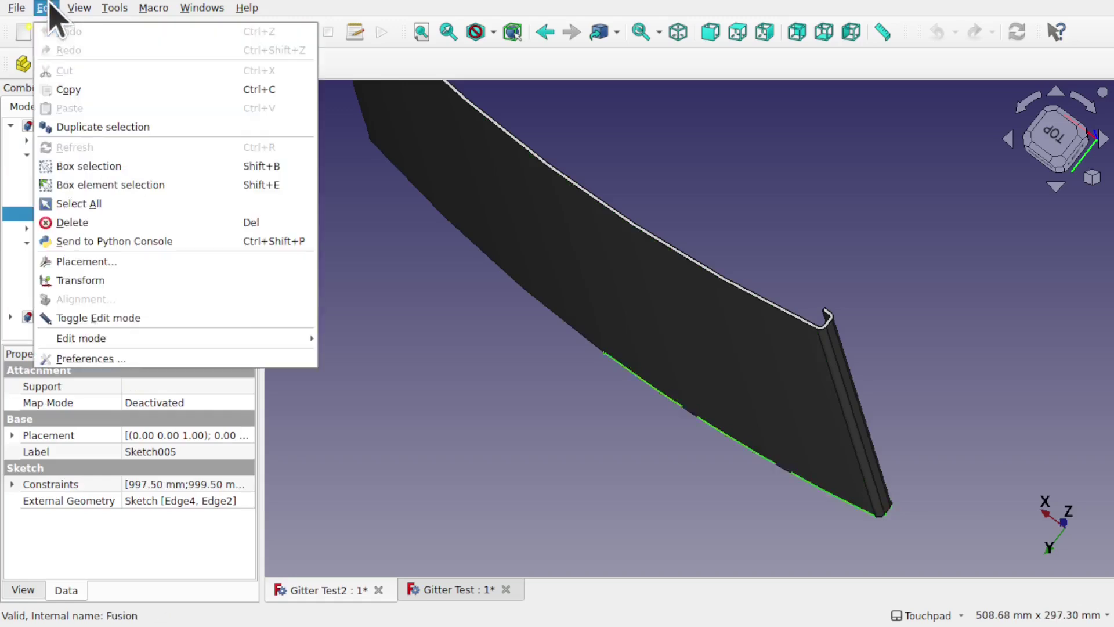
left_click(96, 93)
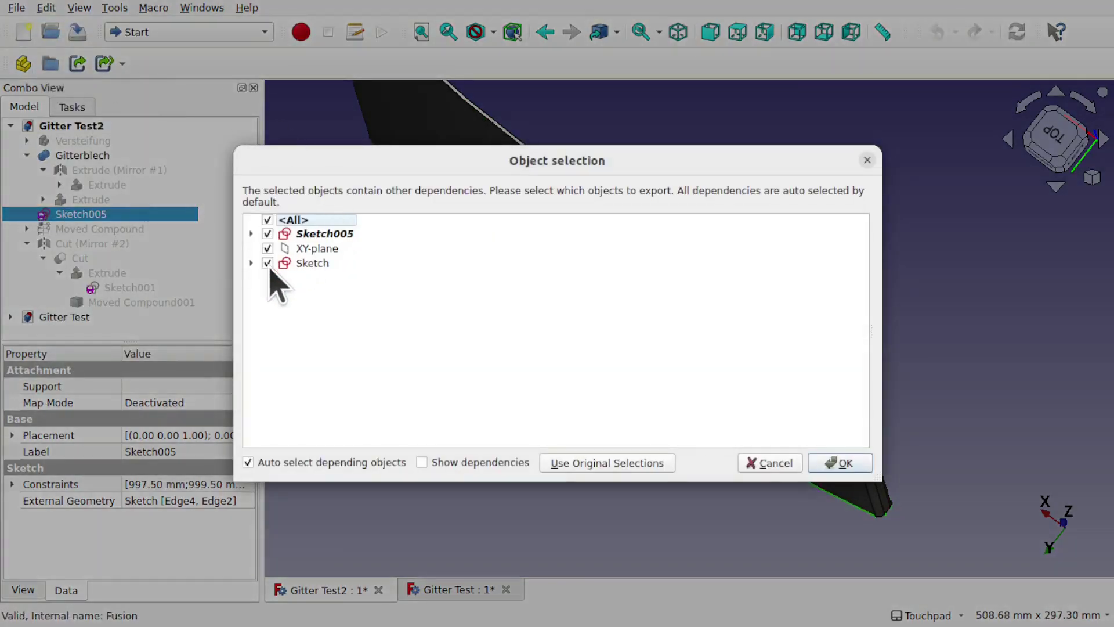
left_click(267, 264)
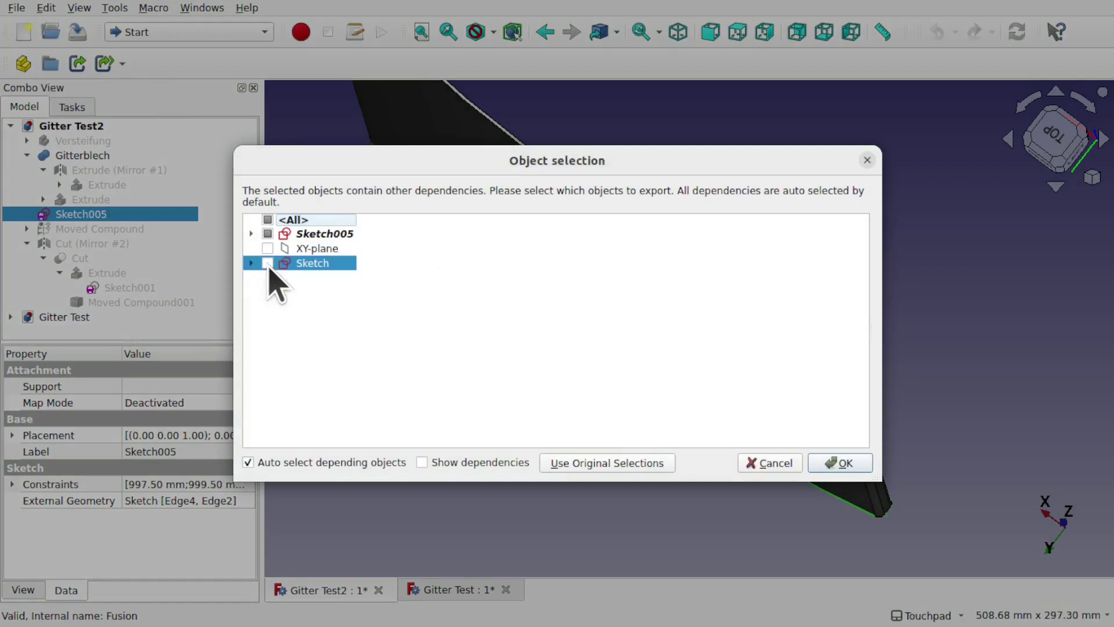
left_click(841, 463)
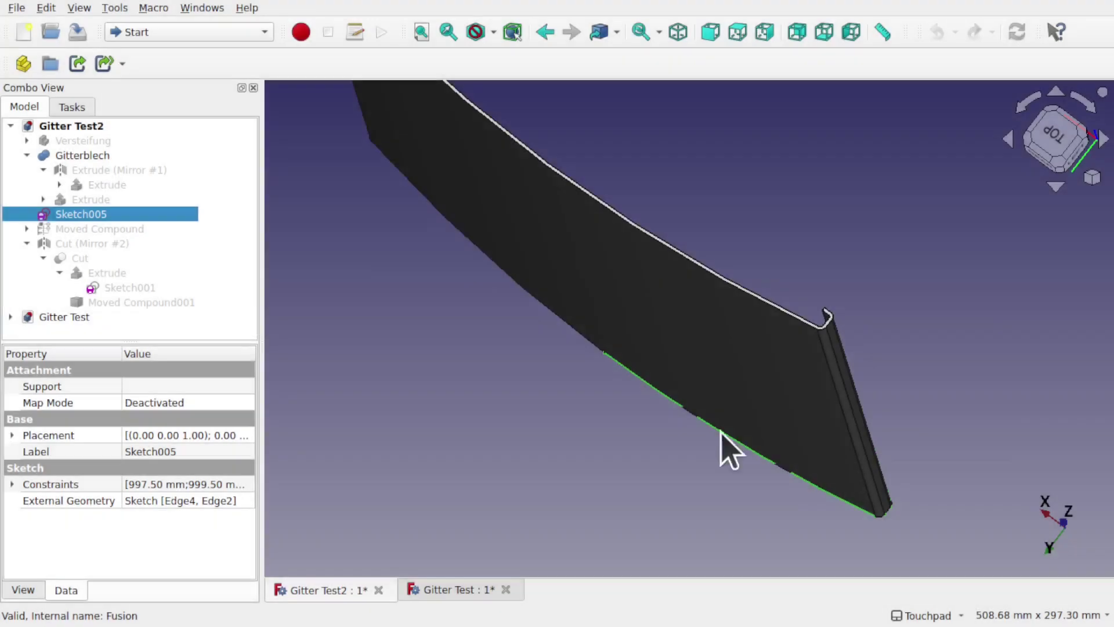
left_click(23, 32)
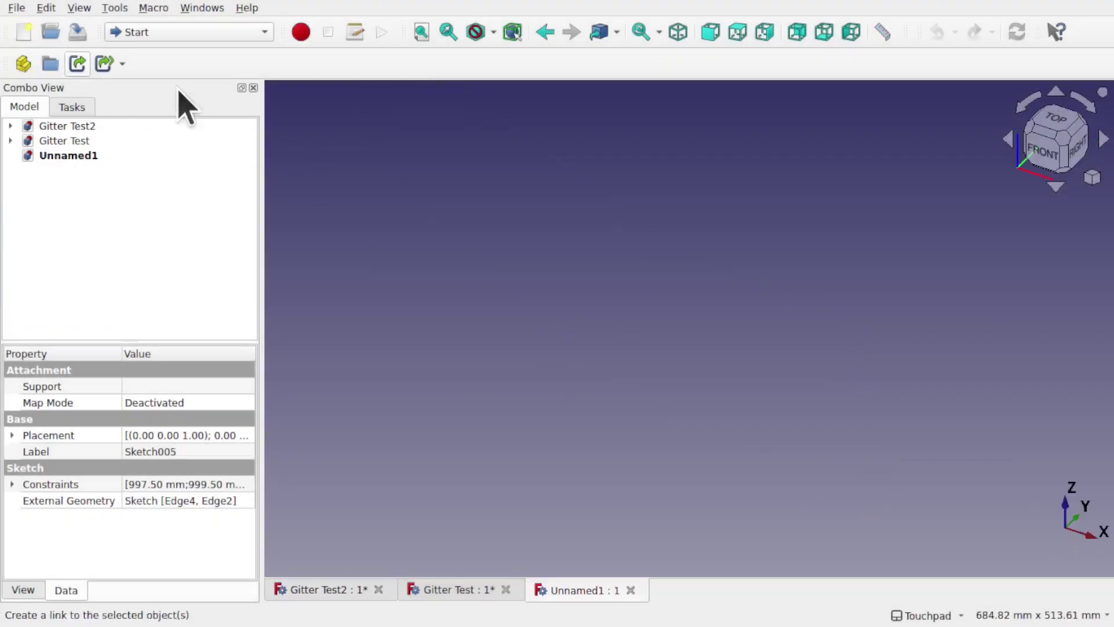
Close the Gitter Test2 and Gitter Test documents, leaving only the new document open.
left_click(64, 141)
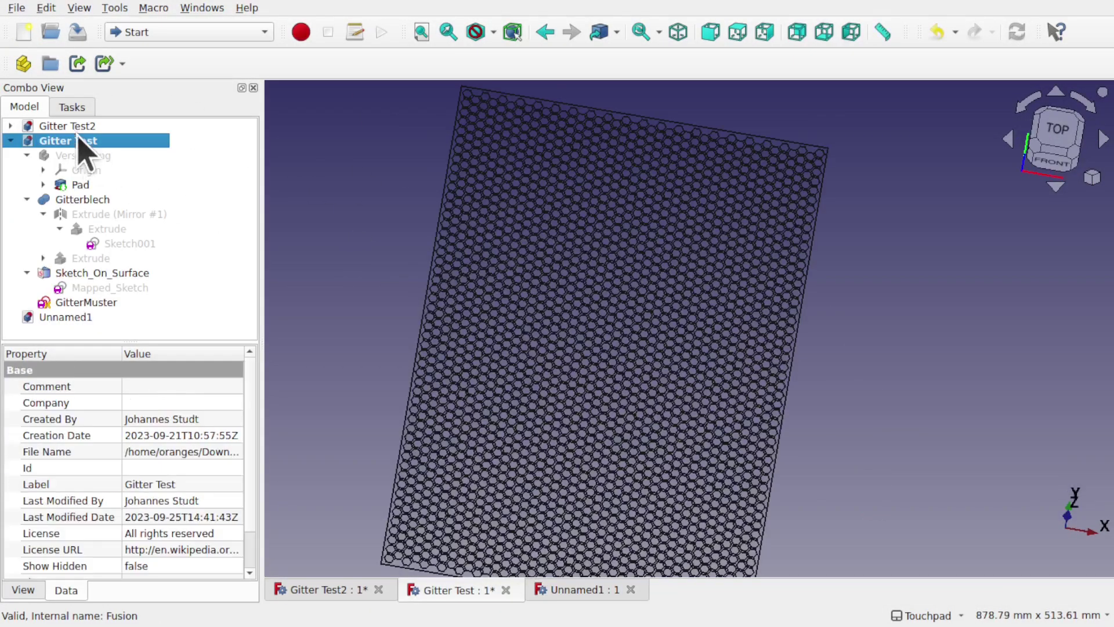
right_click(72, 126)
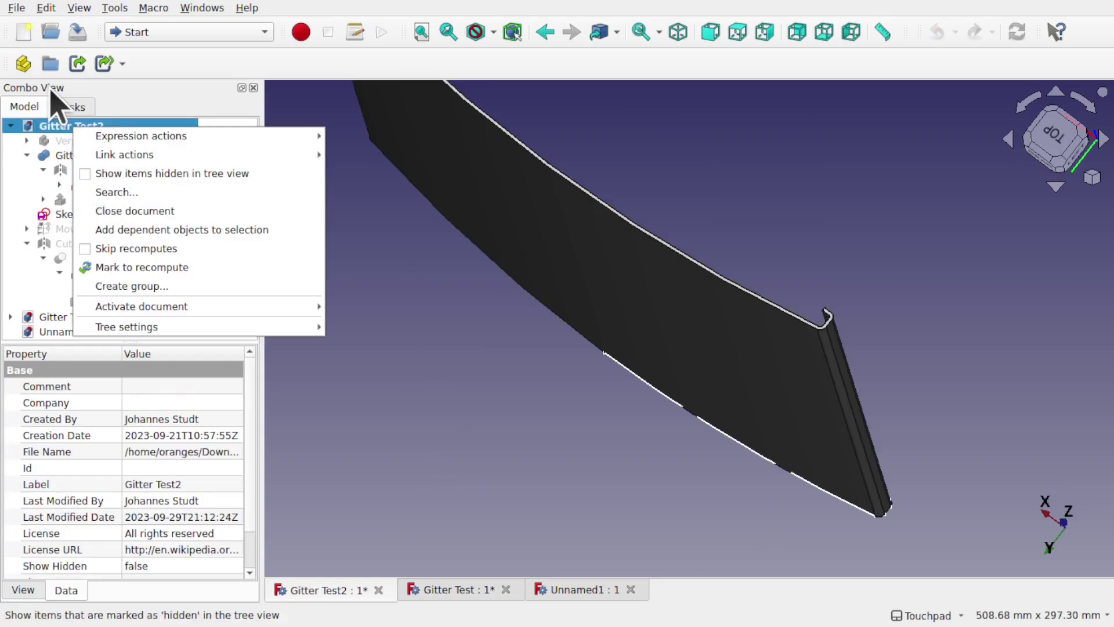
left_click(15, 10)
left_click(15, 9)
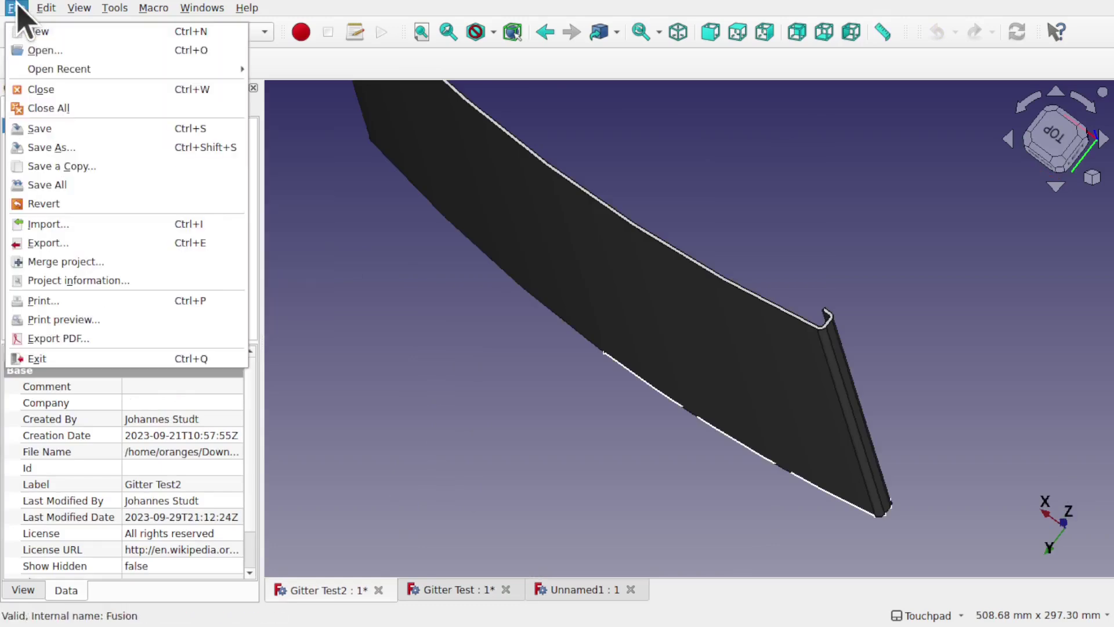
left_click(53, 91)
left_click(557, 361)
left_click(86, 126)
left_click(16, 8)
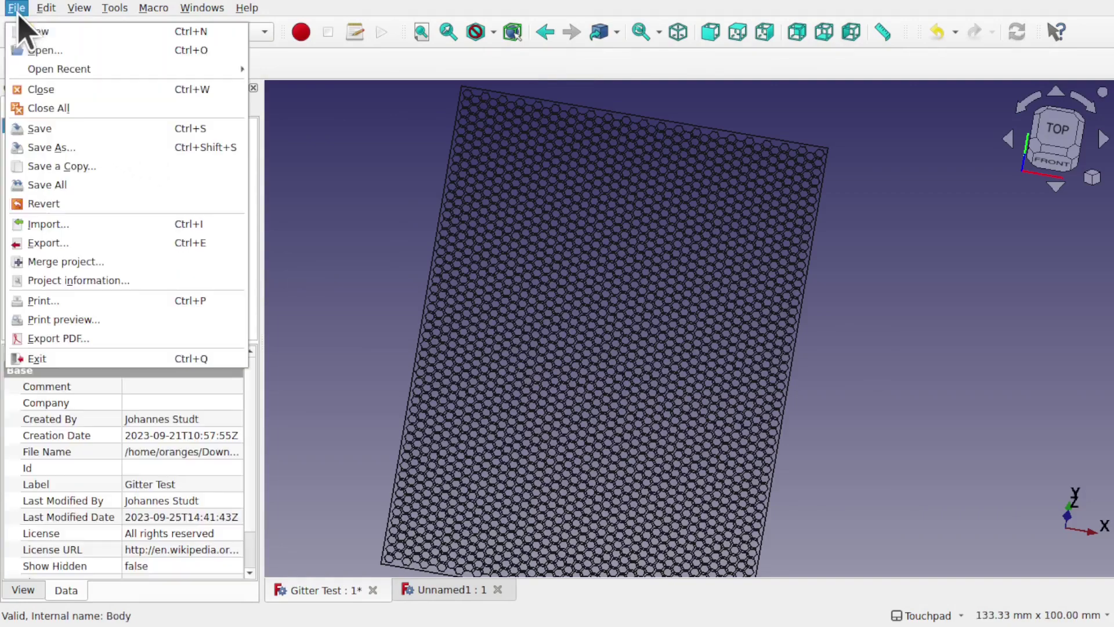
left_click(58, 89)
left_click(555, 358)
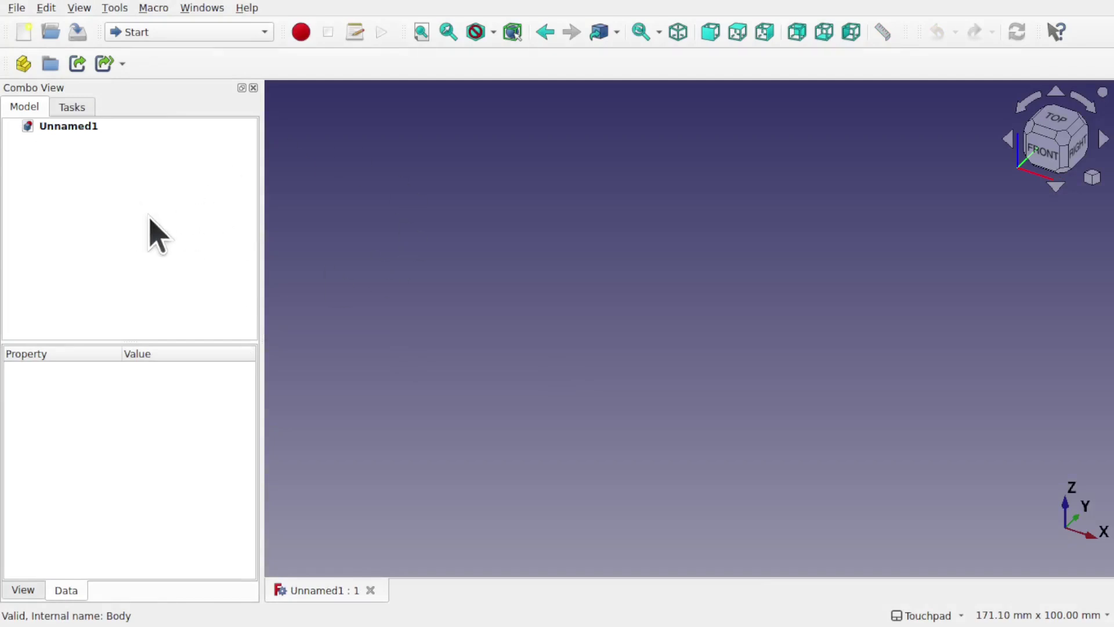
Paste the copied Sketch005 into the Unnamed1 document.
left_click(73, 127)
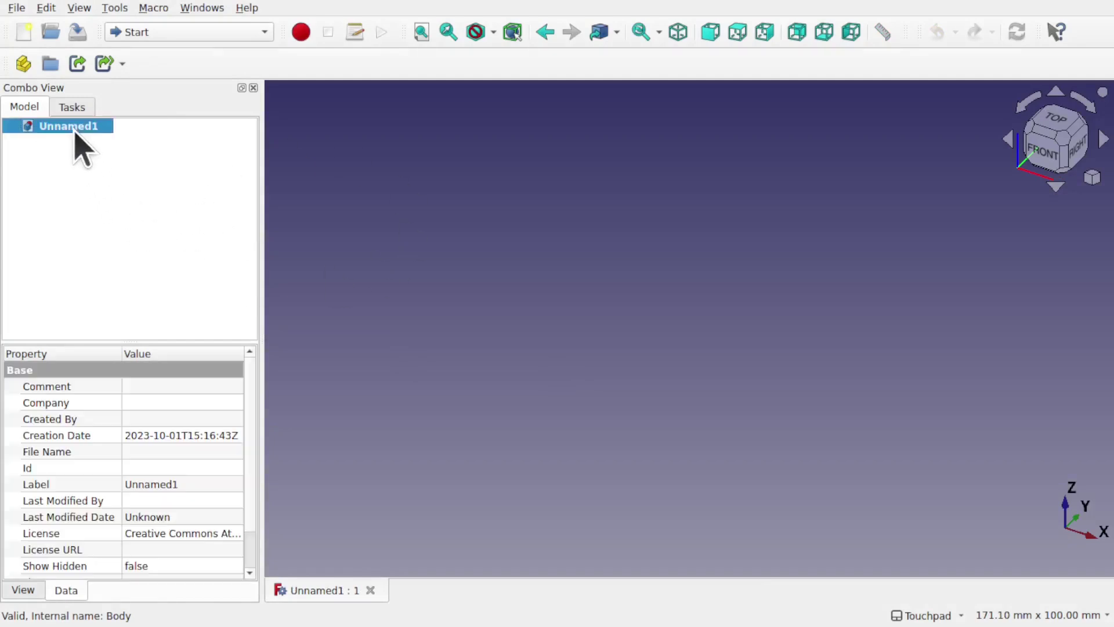
key("ctrl+v")
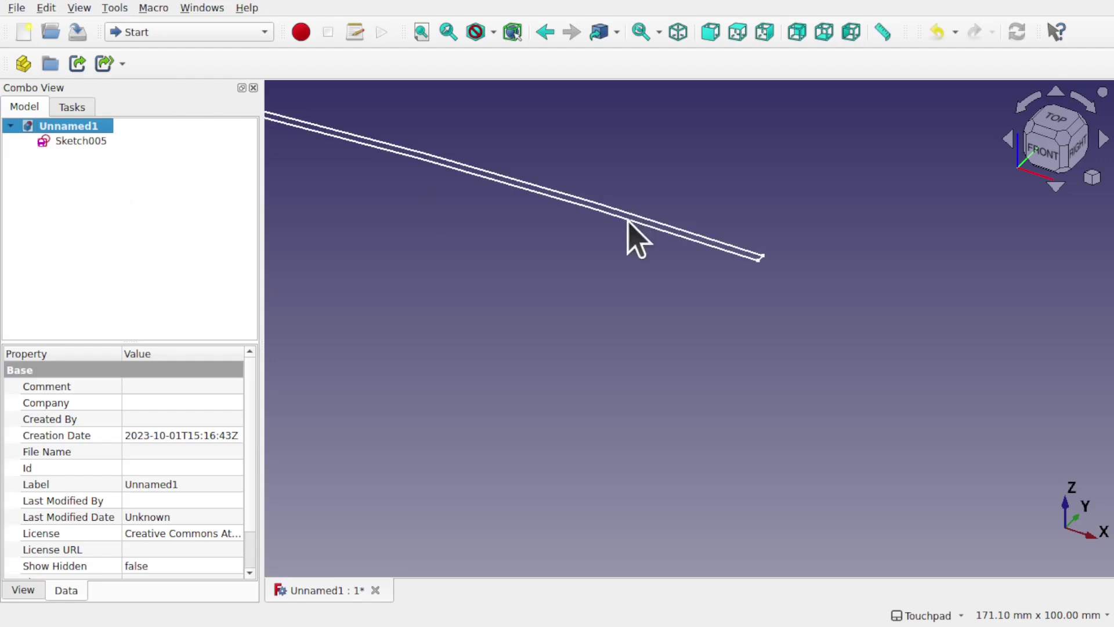
scroll(628, 220, "down", 4)
middle_click_drag(628, 220, 792, 378, "shift")
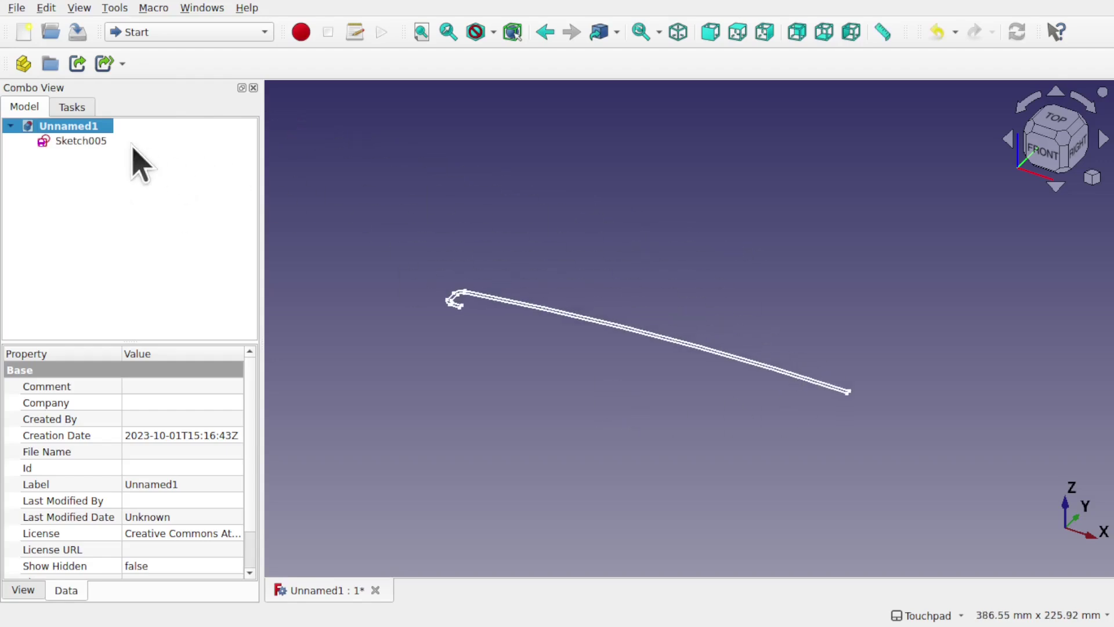
Run sketch validation on Sketch005, fixing its invalid constraints and checking for degenerated geometry.
double_click(82, 141)
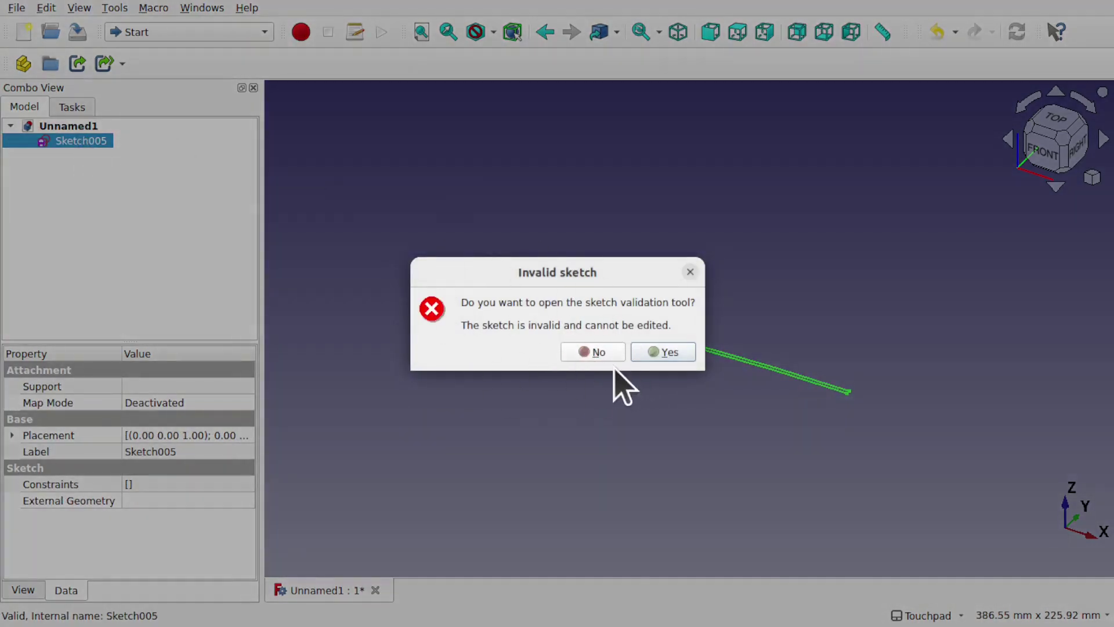
left_click(656, 353)
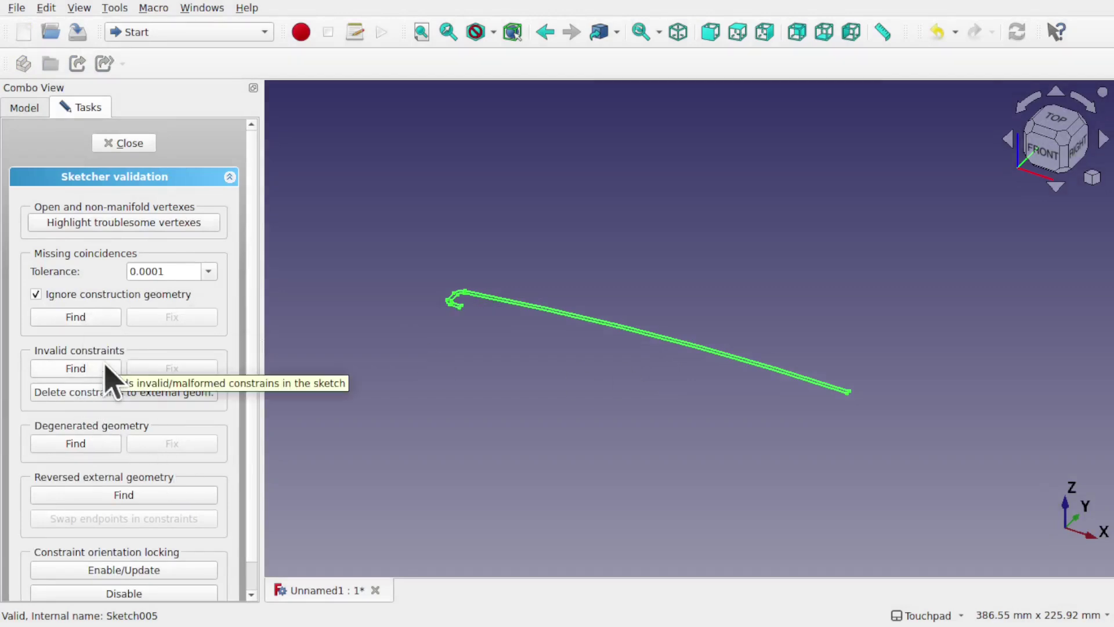
left_click(81, 367)
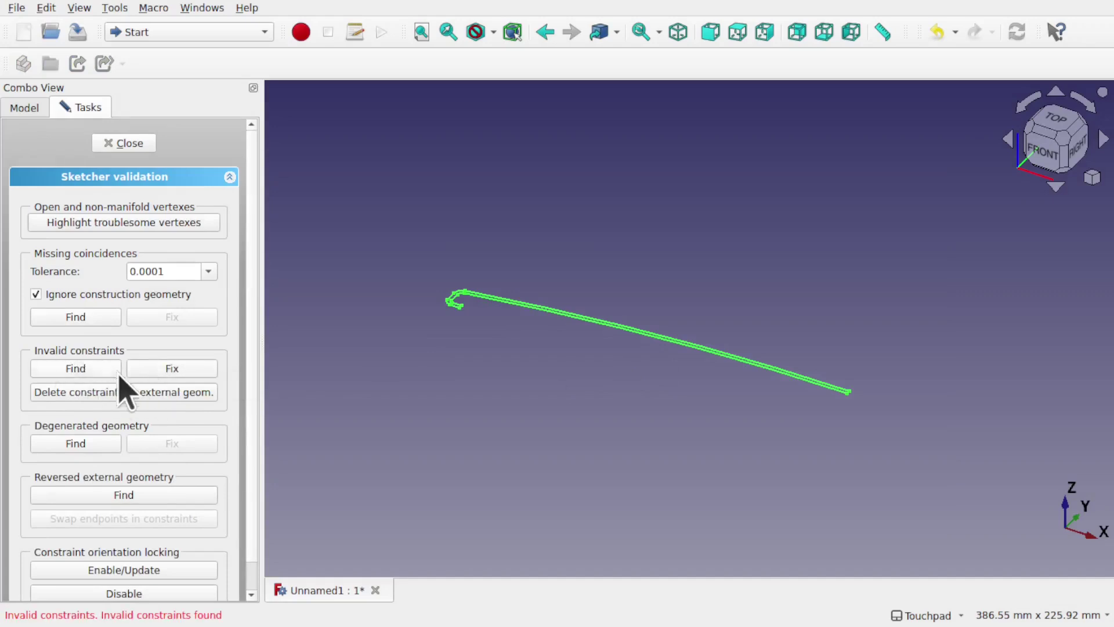
left_click(88, 445)
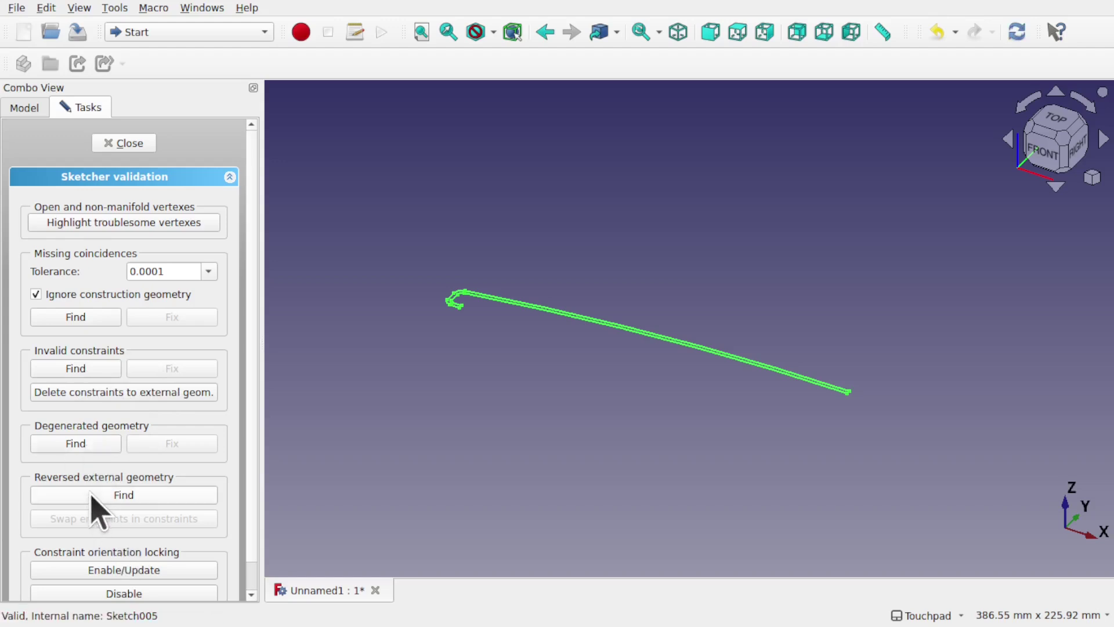
scroll(174, 523, "down", 1)
scroll(174, 523, "up", 1)
left_click(122, 144)
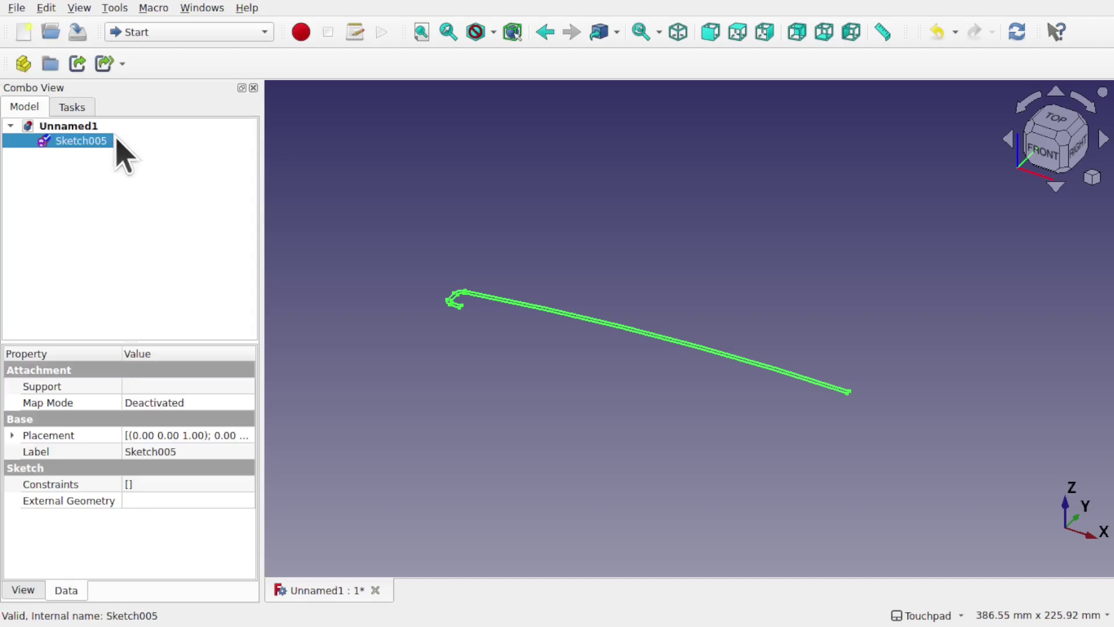
Open Sketch005 for editing and constrain the radius of its long upper arc to 999.5 mm.
double_click(79, 144)
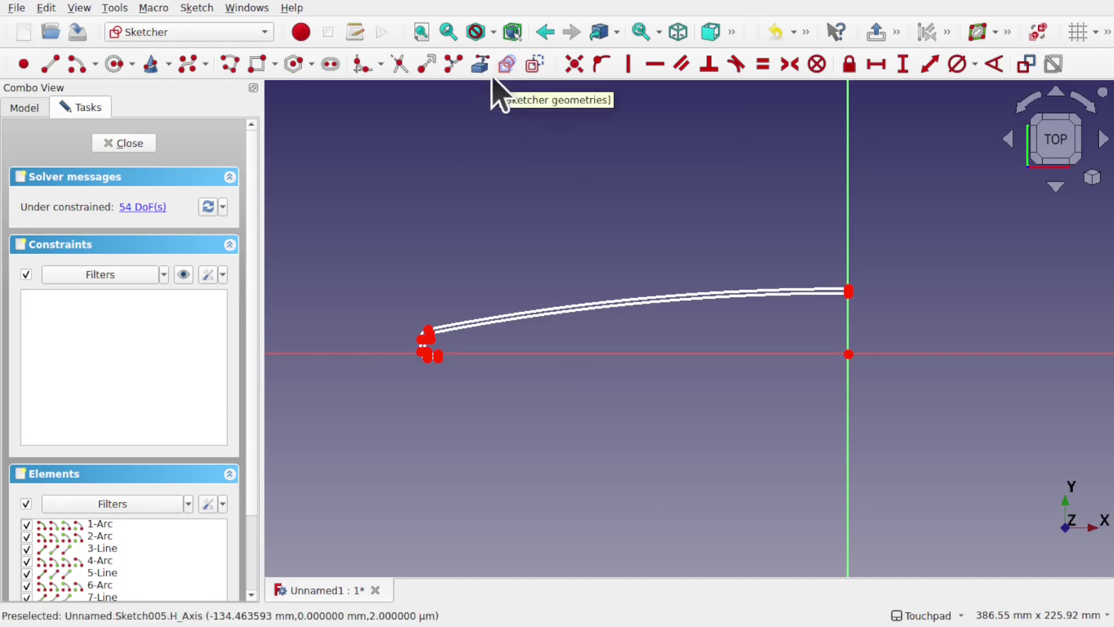
mouse_move(629, 347)
left_mouse_down("alt")
mouse_move(778, 338)
mouse_move(585, 341)
mouse_move(567, 281)
mouse_move(607, 363)
mouse_move(641, 350)
mouse_move(590, 378)
left_mouse_up("alt")
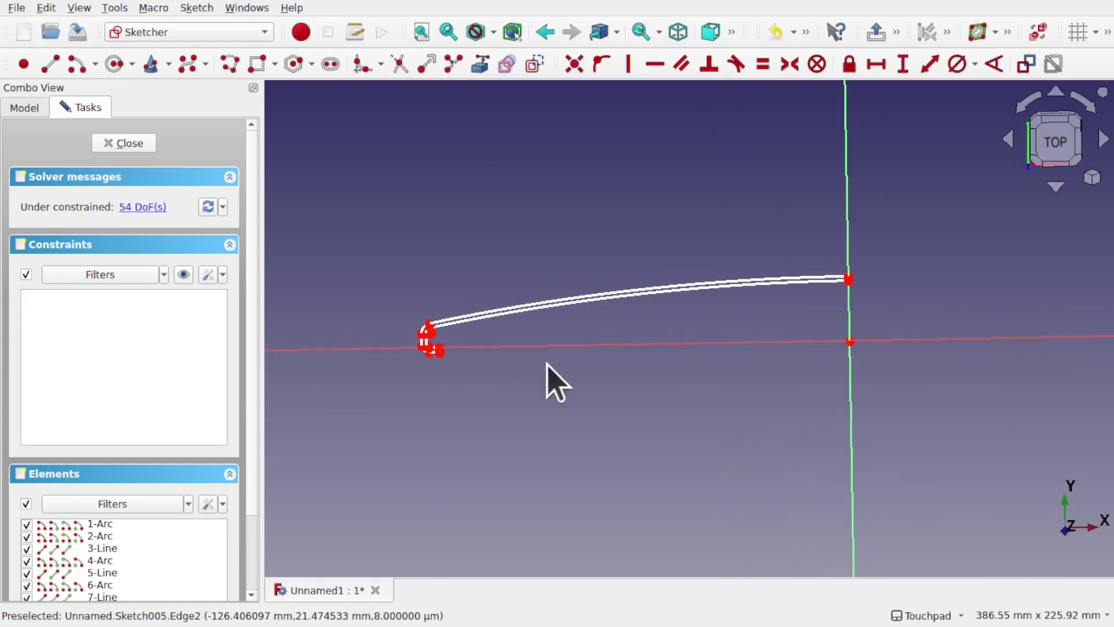
scroll(395, 346, "up", 8)
scroll(394, 346, "down", 1)
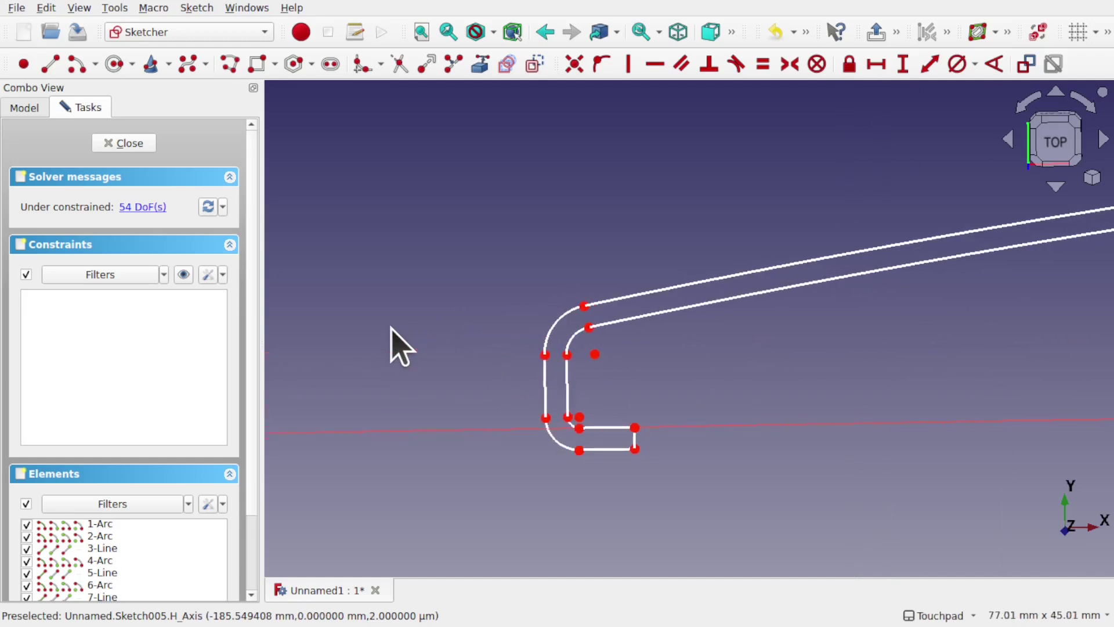
left_click_drag(701, 358, 599, 360, "shift")
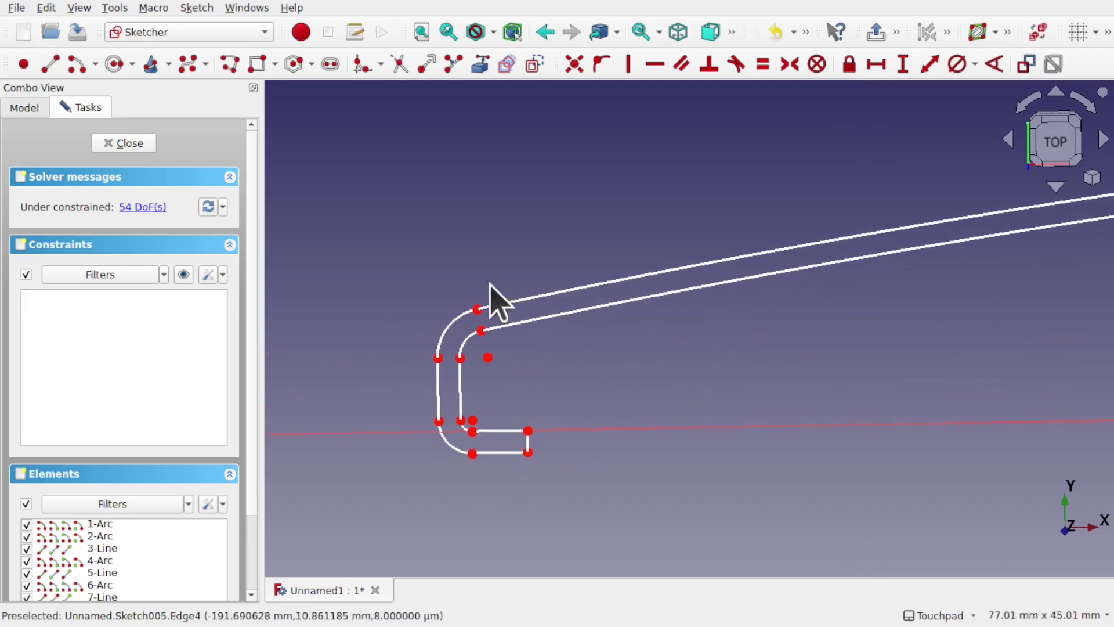
scroll(507, 459, "down", 5)
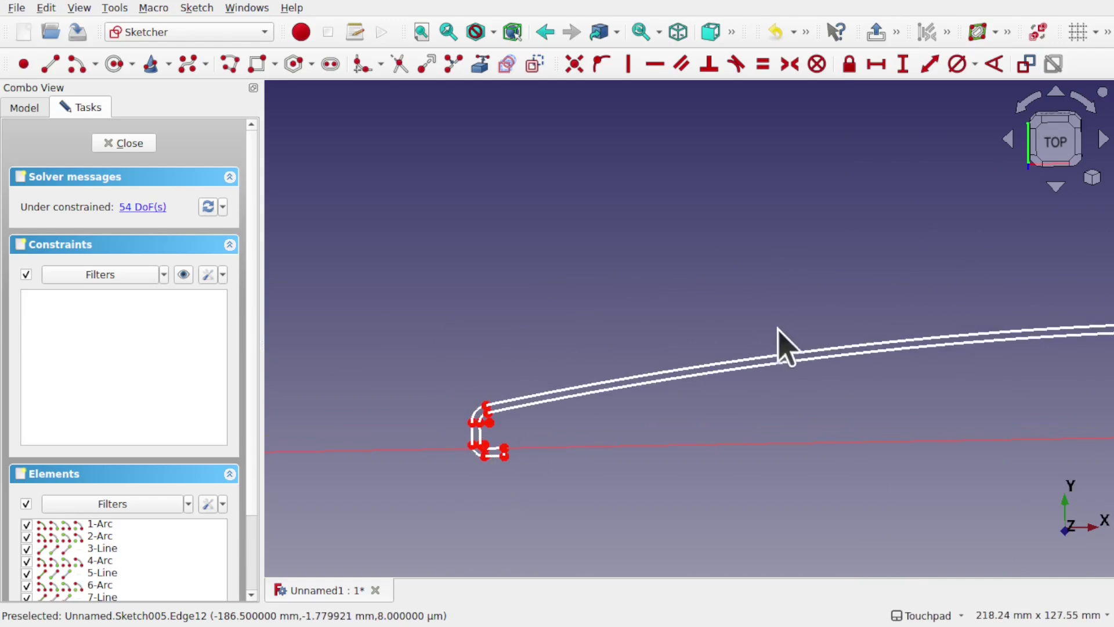
left_click(767, 359)
mouse_move(772, 373)
left_mouse_down("shift")
mouse_move(483, 404)
mouse_move(699, 363)
left_mouse_up("shift")
scroll(491, 421, "down", 2)
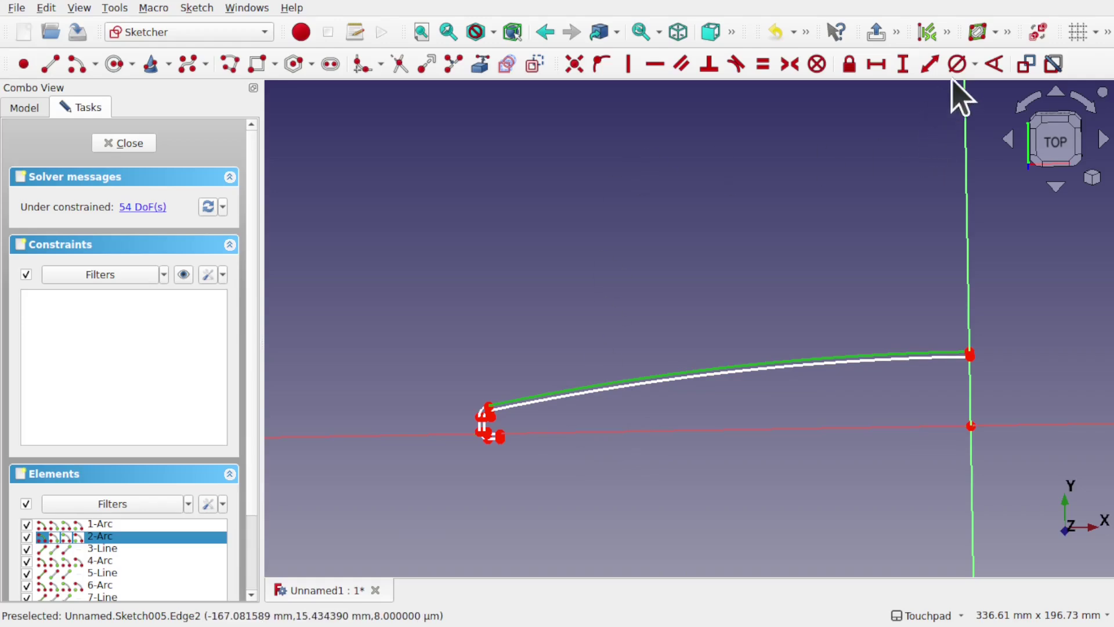
left_click(975, 65)
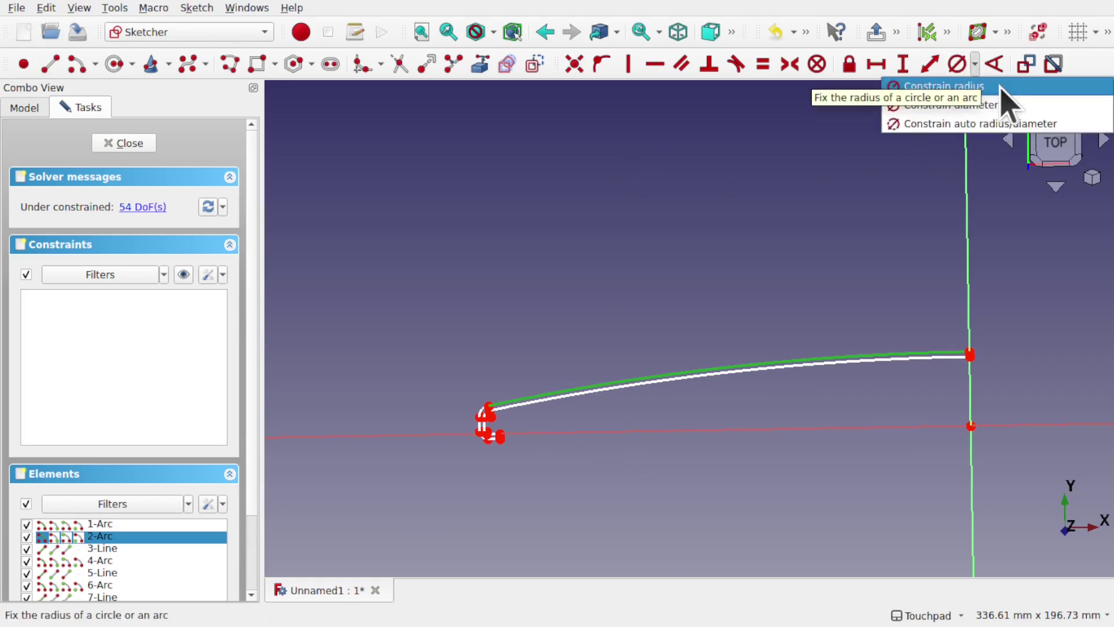
left_click(990, 88)
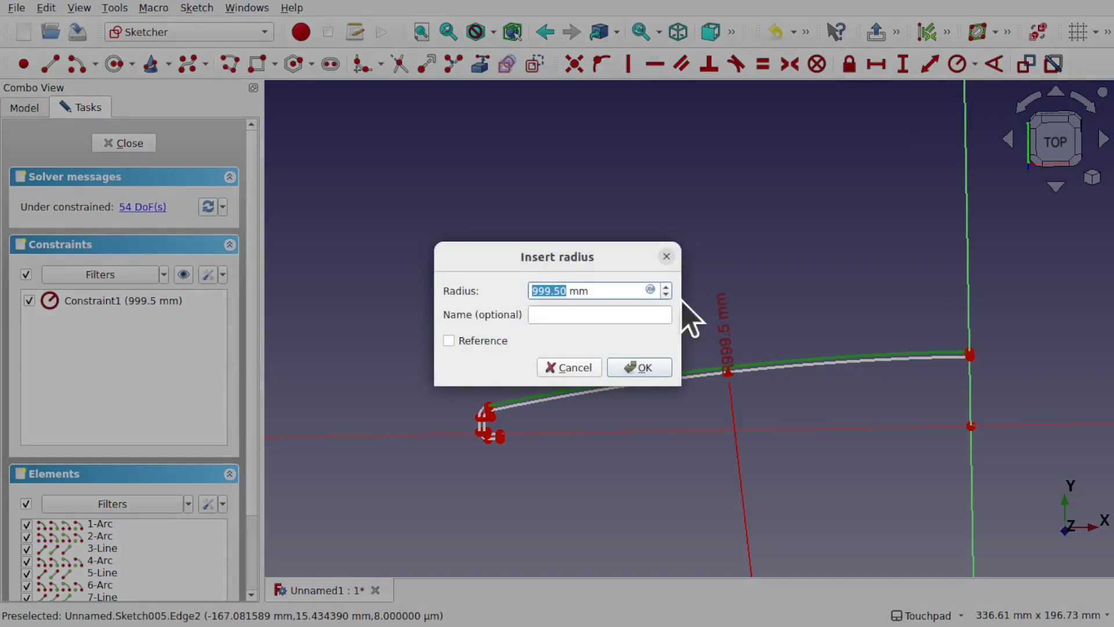
left_click(645, 369)
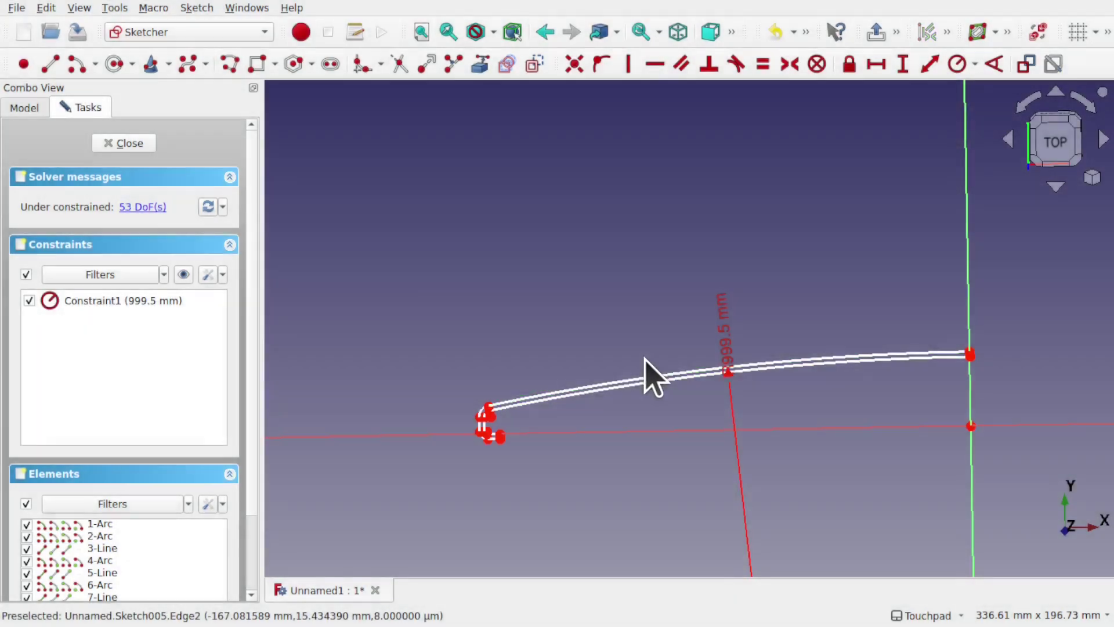
Move the radius dimension label farther above the curved profile and finish editing Sketch005.
left_click_drag(725, 346, 714, 305)
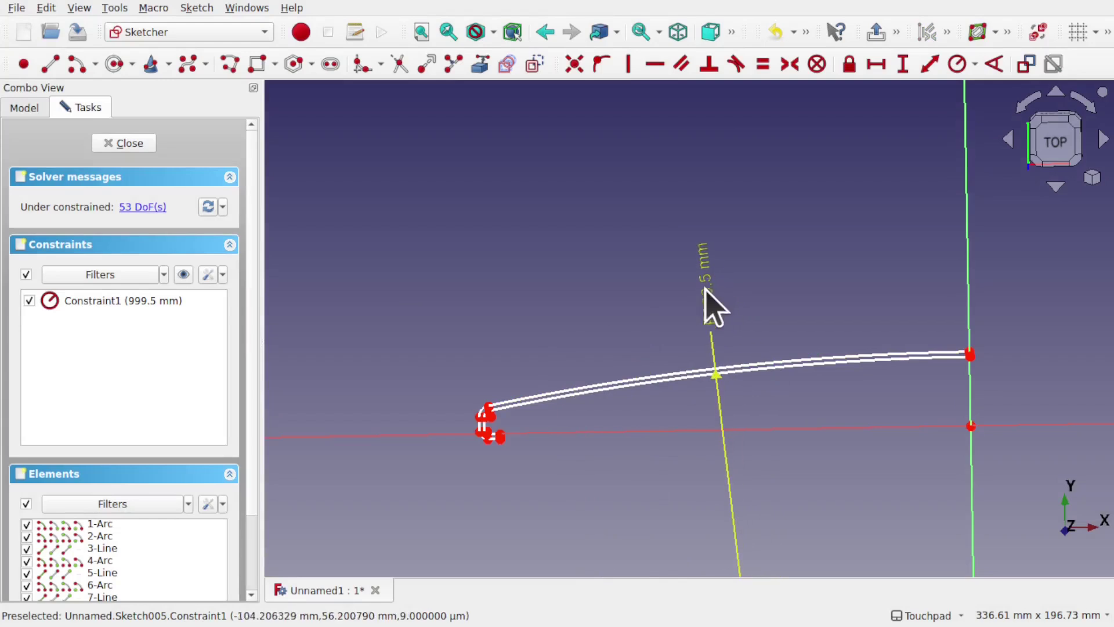
left_click(137, 148)
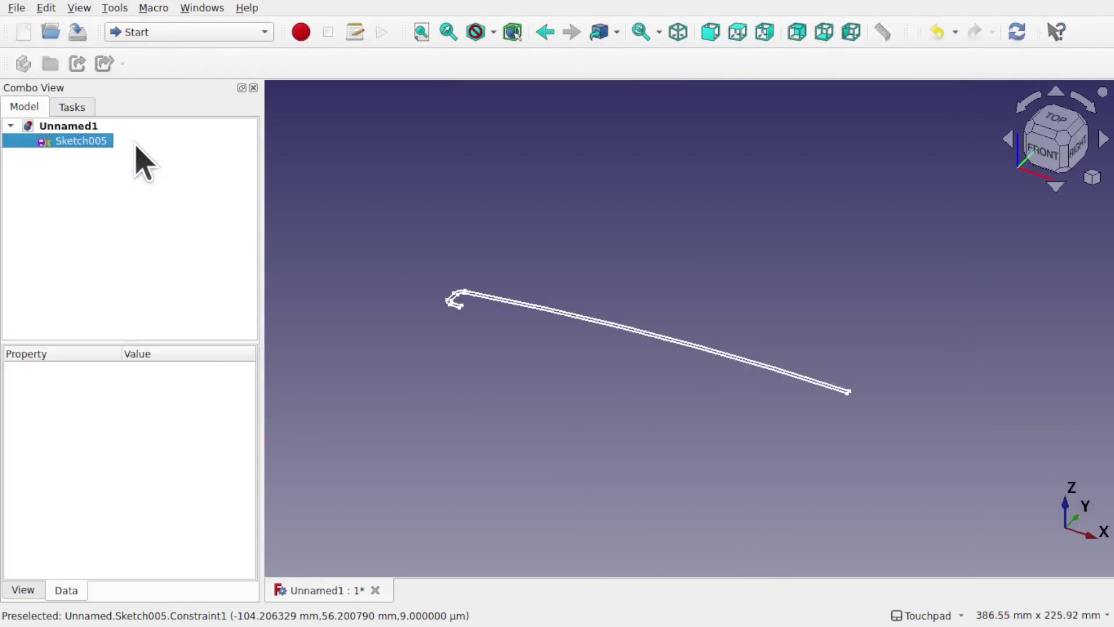
scroll(560, 294, "down", 3)
mouse_move(448, 337)
left_mouse_down("shift")
mouse_move(425, 403)
mouse_move(471, 391)
left_mouse_up("shift")
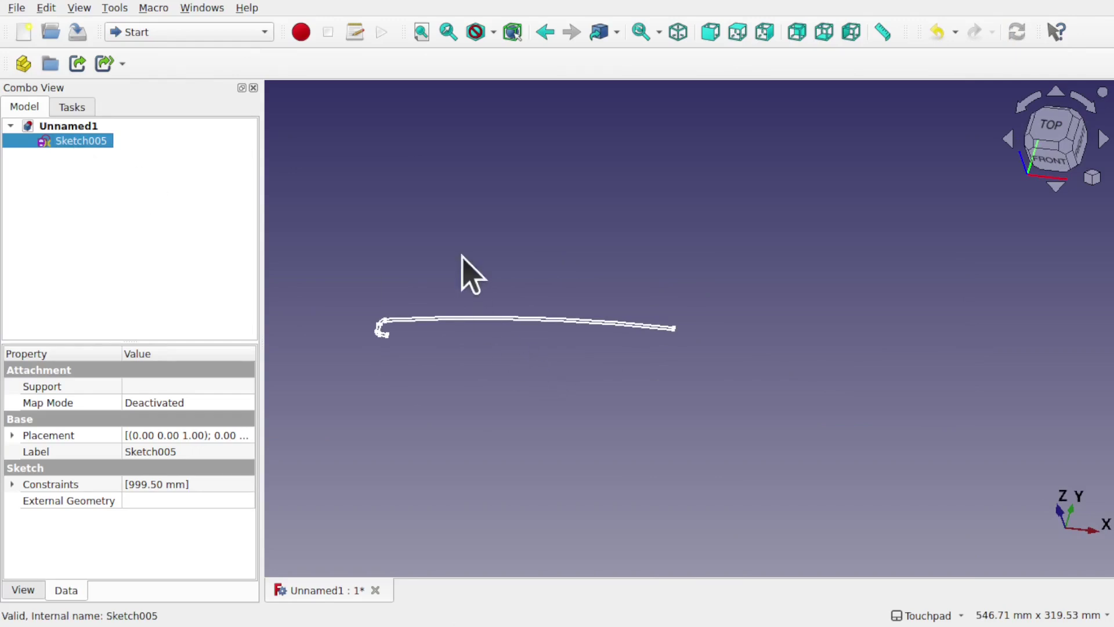
In the Part workbench, extrude Sketch005 as a solid 500 mm along its normal.
left_click(235, 32)
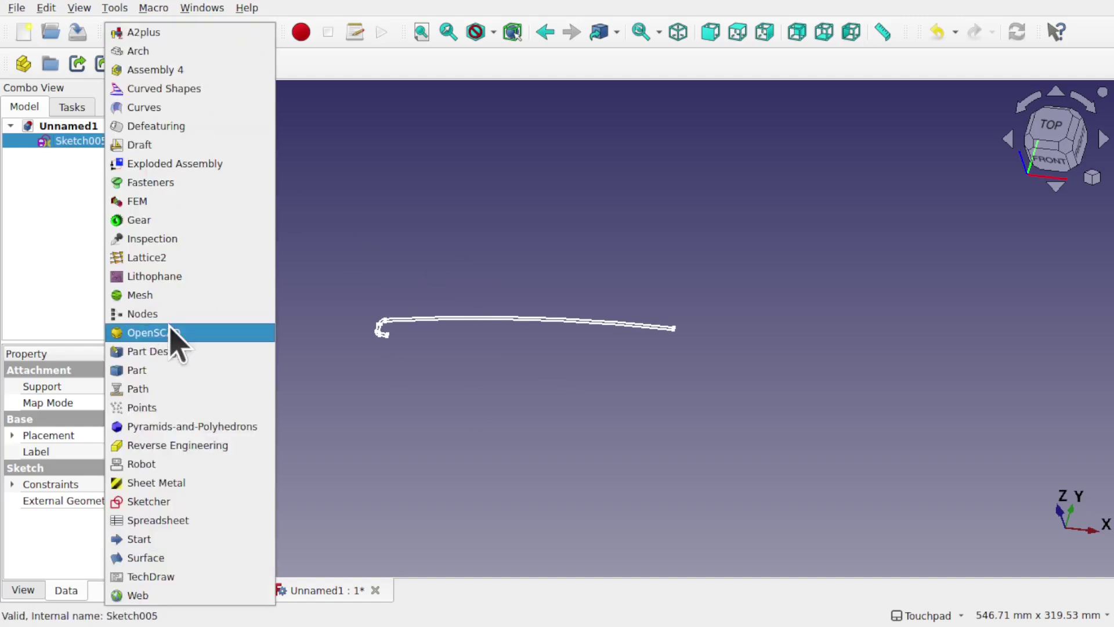
left_click(189, 370)
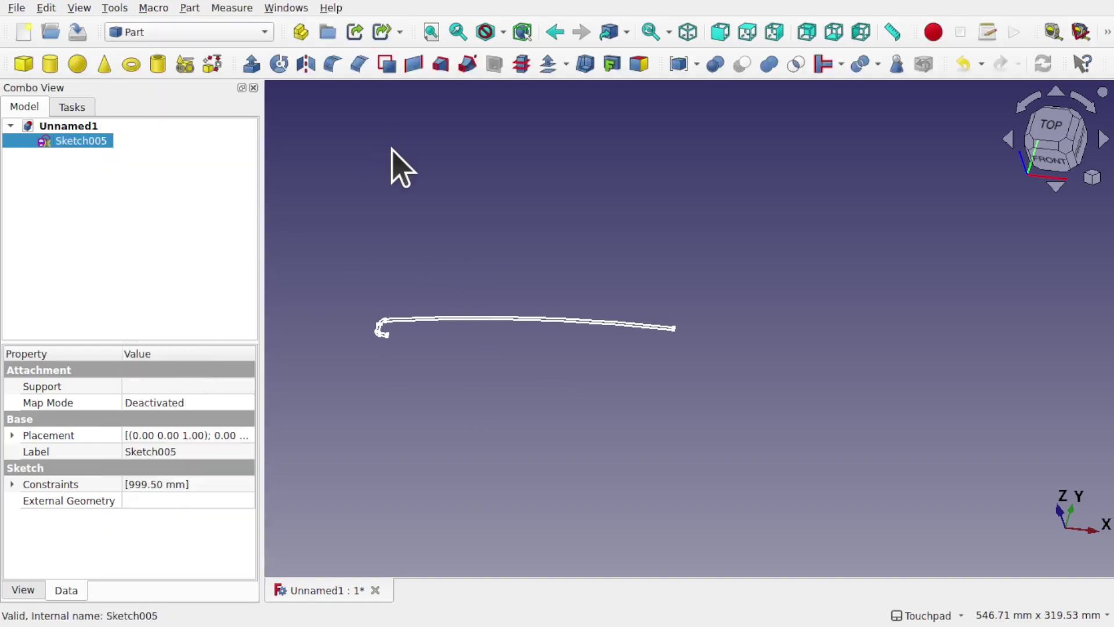
left_click(258, 69)
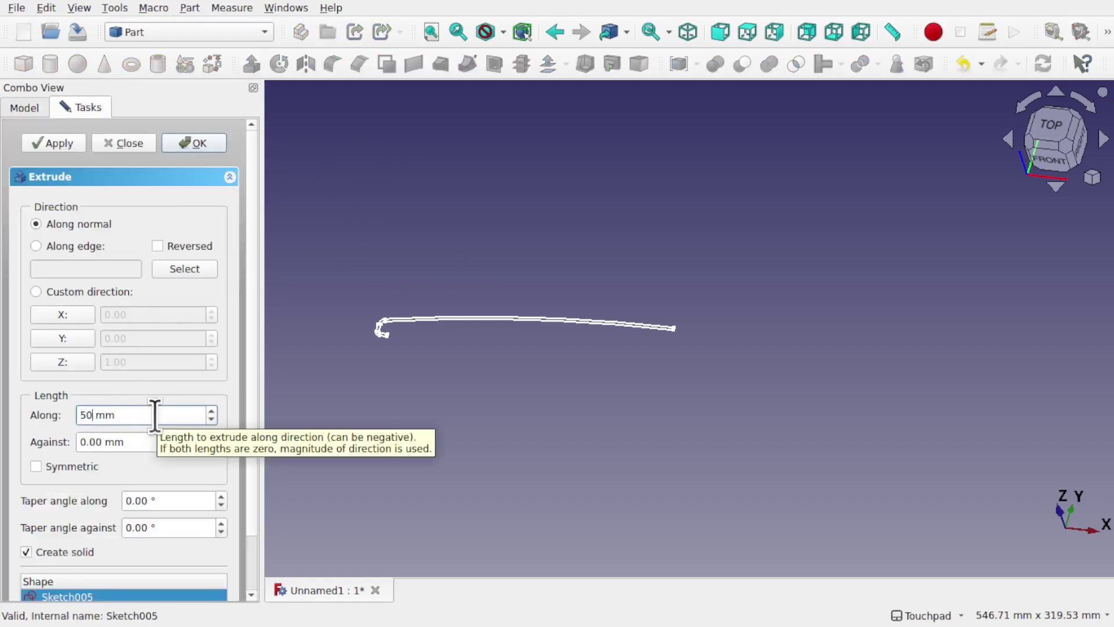
type("500")
key("Return")
scroll(473, 286, "down", 5)
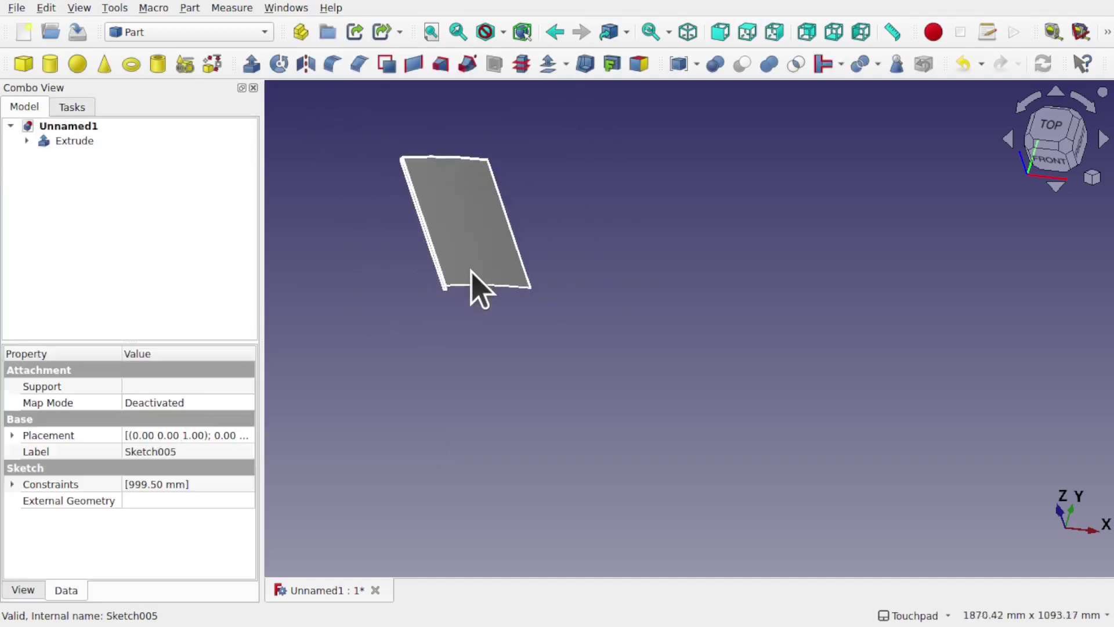
middle_click_drag(475, 274, 587, 347, "shift")
scroll(593, 351, "up", 8)
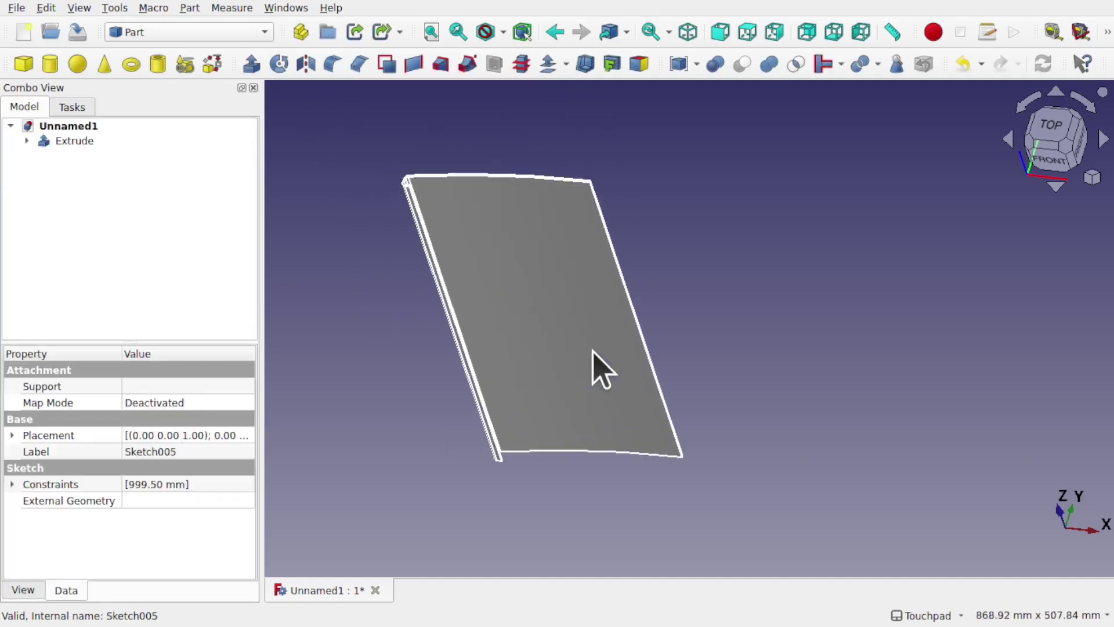
Hide the extruded sheet and show Sketch005 to examine the curved profile on its own.
middle_click_drag(535, 301, 590, 342)
left_click(1057, 147)
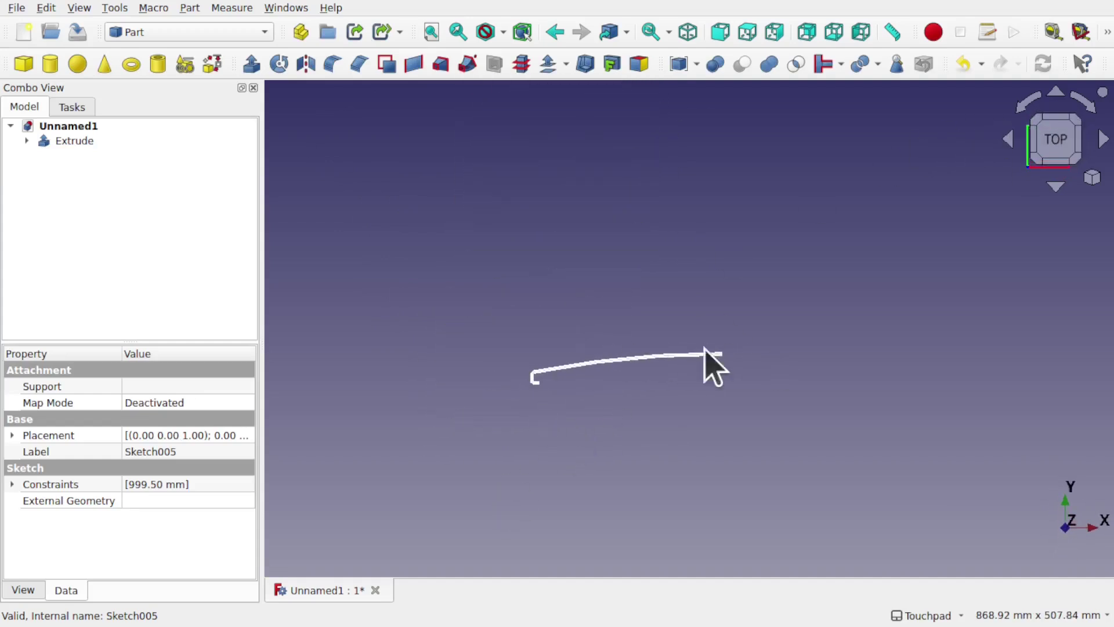
middle_click_drag(651, 331, 628, 351)
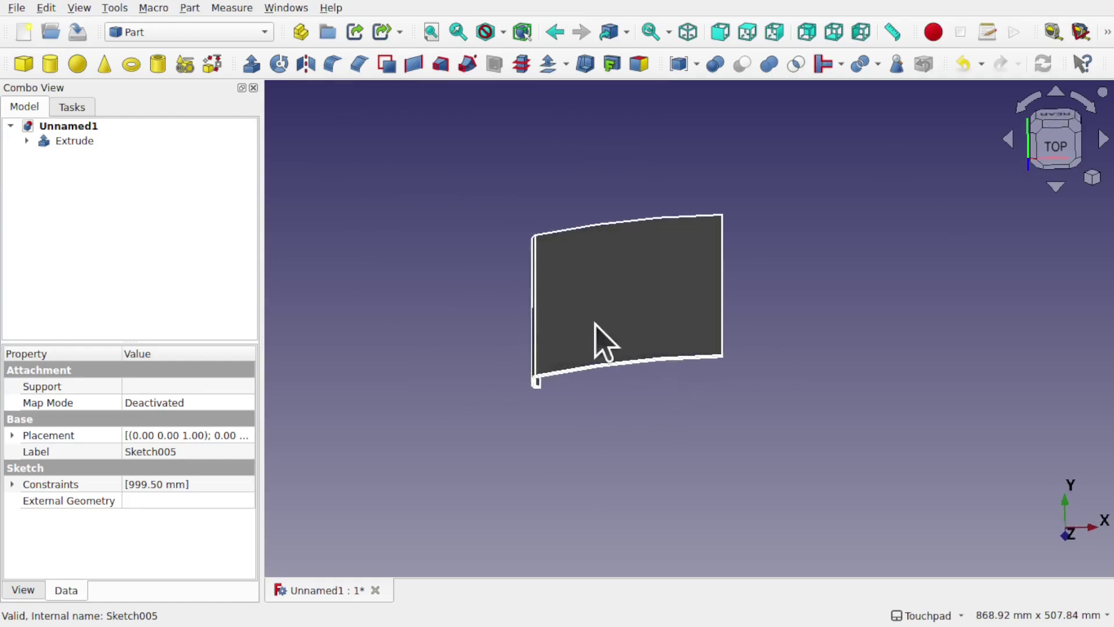
left_click(626, 310)
key("space")
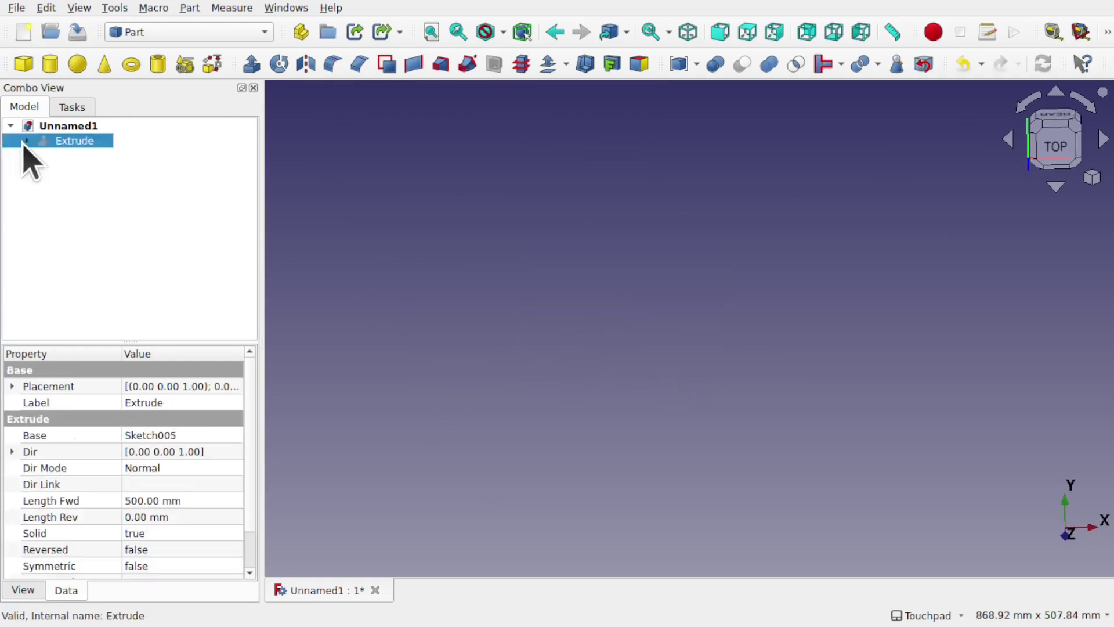
left_click(104, 156)
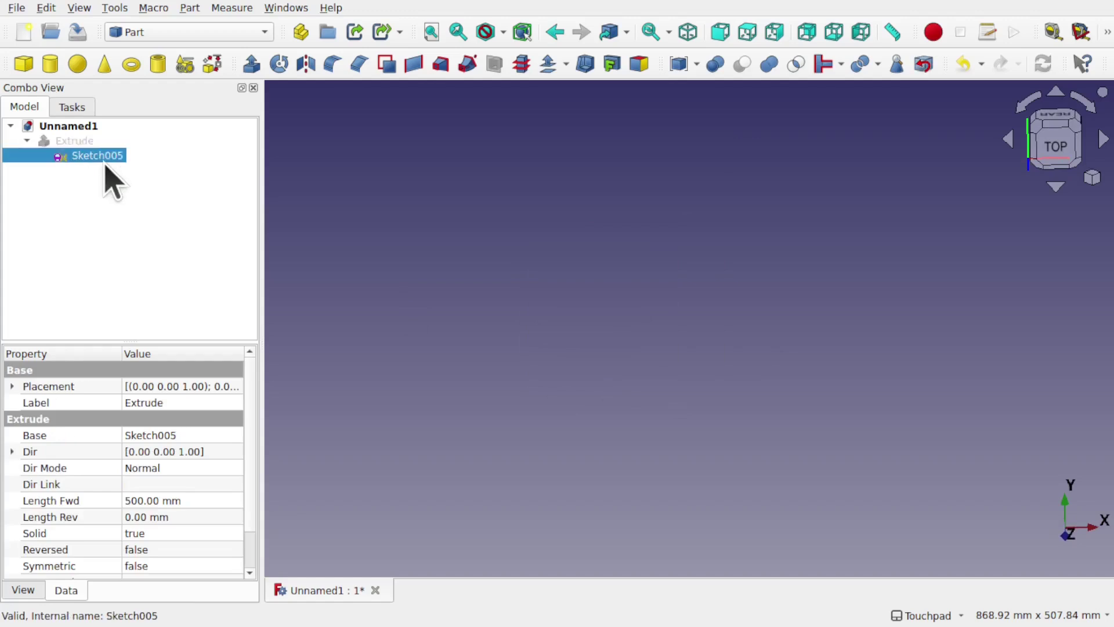
key("space")
scroll(642, 213, "up", 5)
middle_click_drag(643, 213, 736, 306)
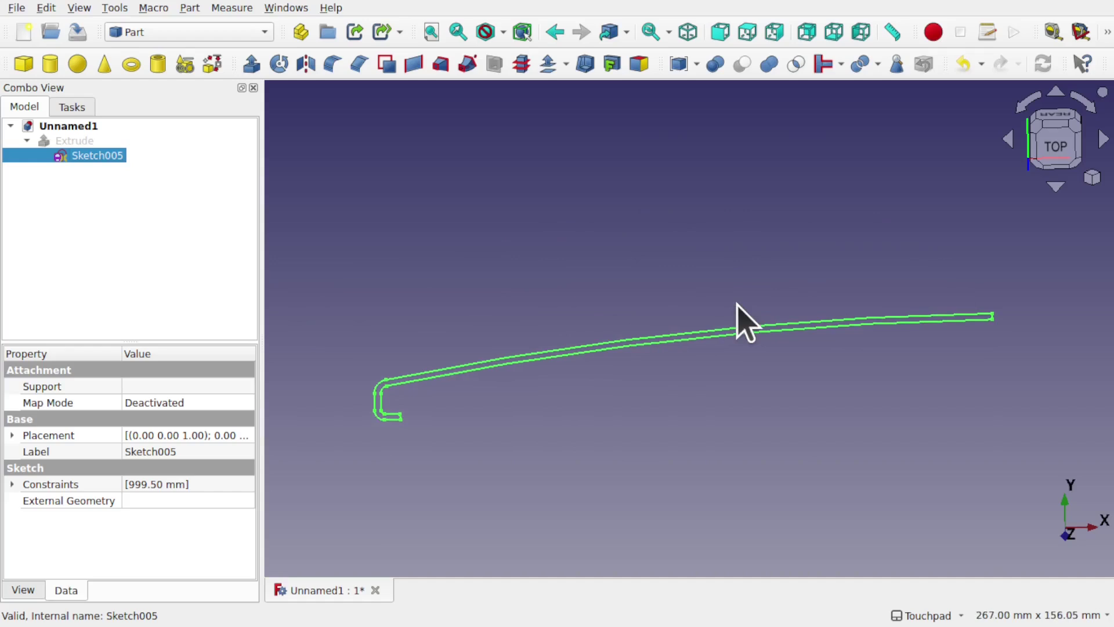
Show the extruded sheet again and inspect how Sketch005 sits at its end.
left_click(72, 144)
key("space")
middle_click_drag(637, 327, 624, 279)
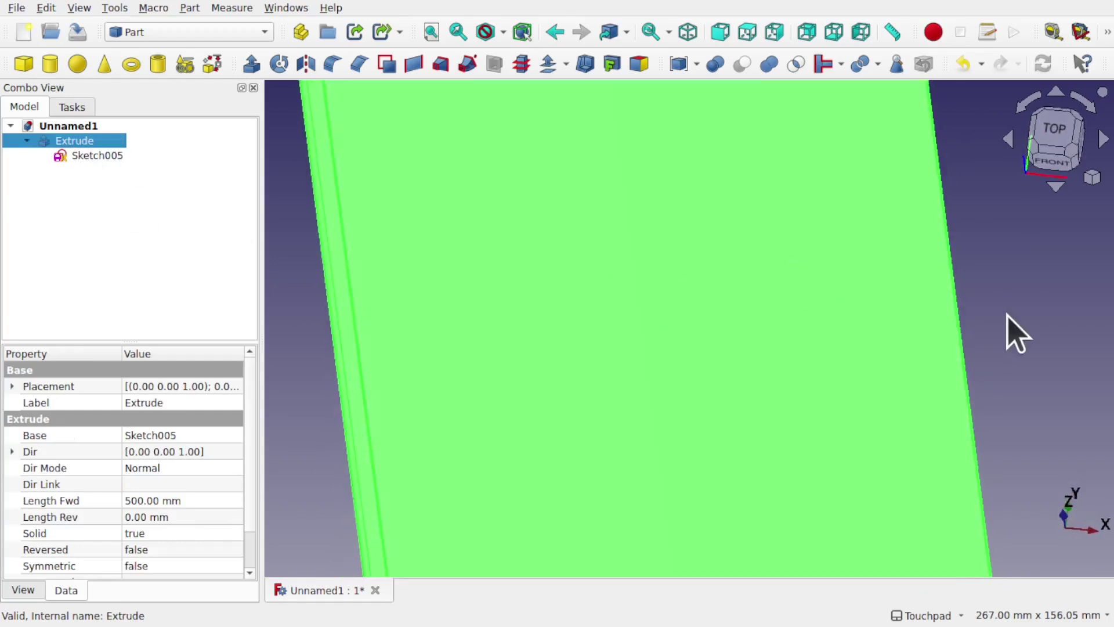
left_click(1013, 331)
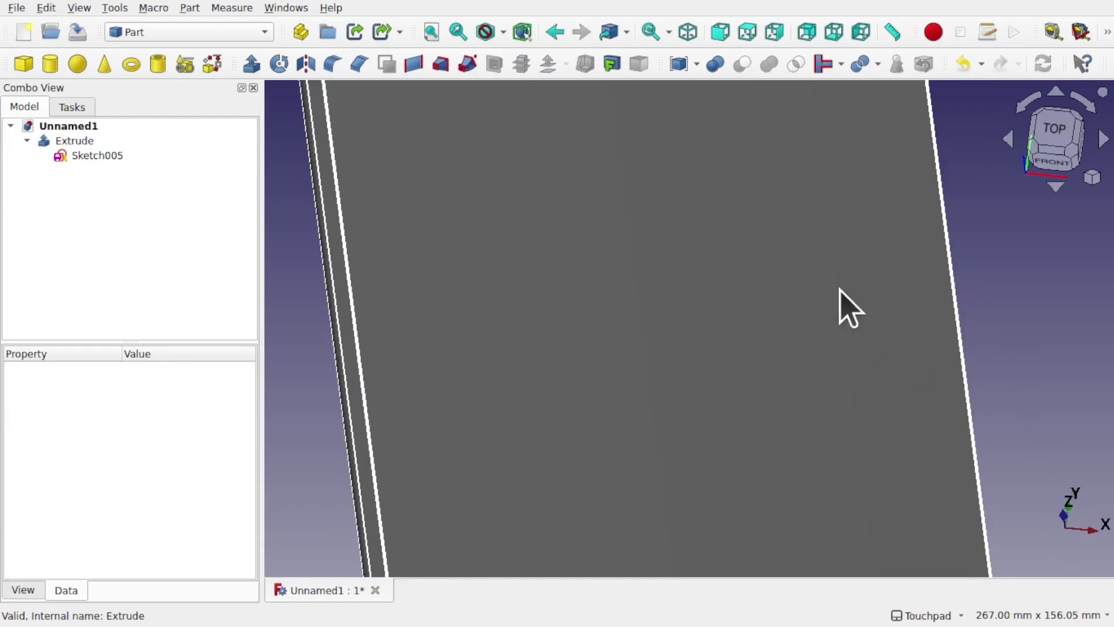
scroll(840, 291, "down", 5)
middle_click_drag(833, 313, 609, 350)
middle_click_drag(698, 324, 708, 402, "shift")
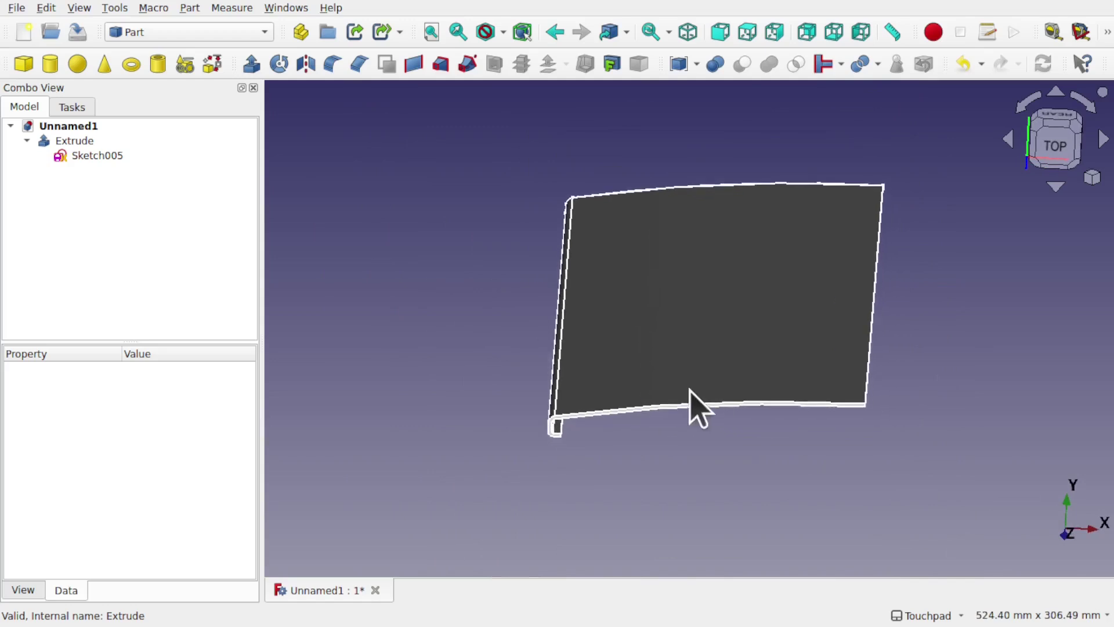
left_click(107, 157)
key("space")
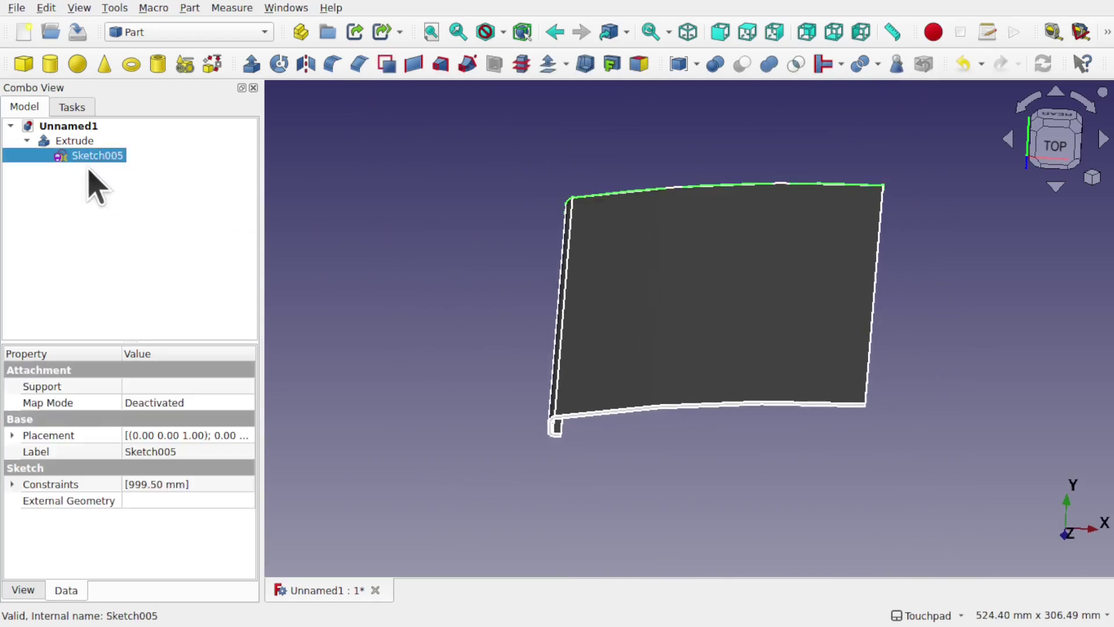
middle_click_drag(719, 211, 726, 139)
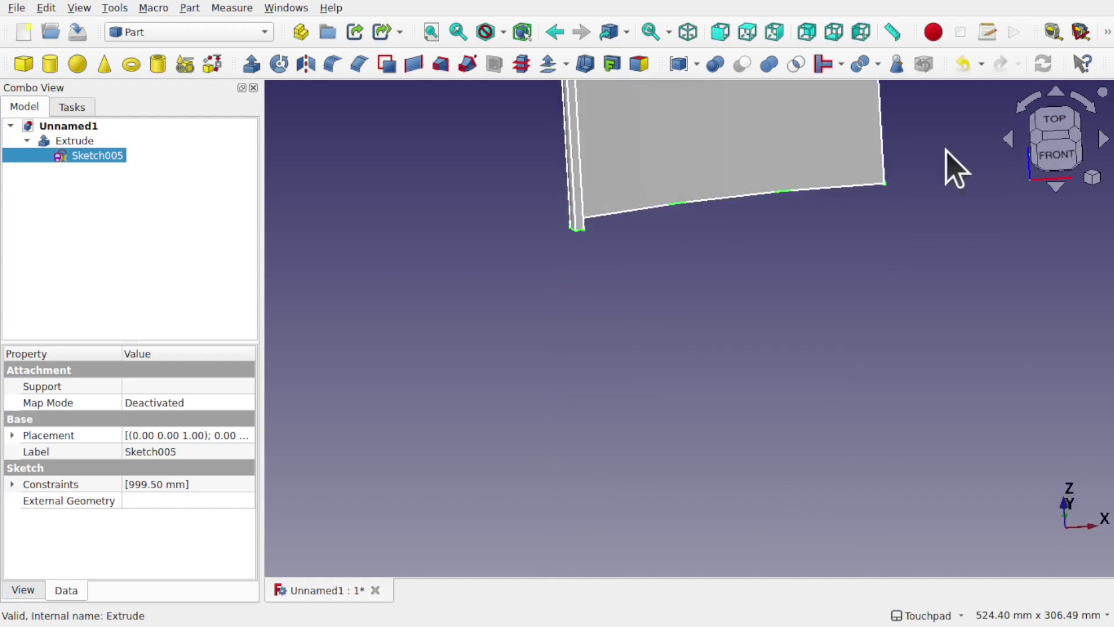
In the Sketcher workbench, create a new sketch on the XZ-Plane with reversed direction and 0 mm offset.
left_click(1056, 155)
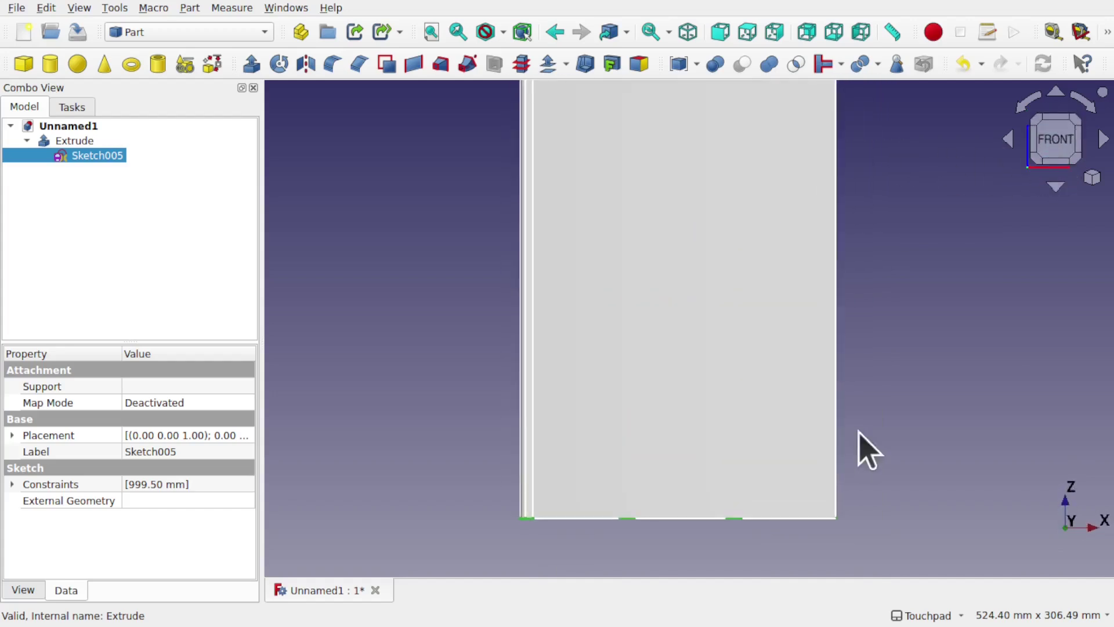
left_click(337, 211)
left_click(163, 32)
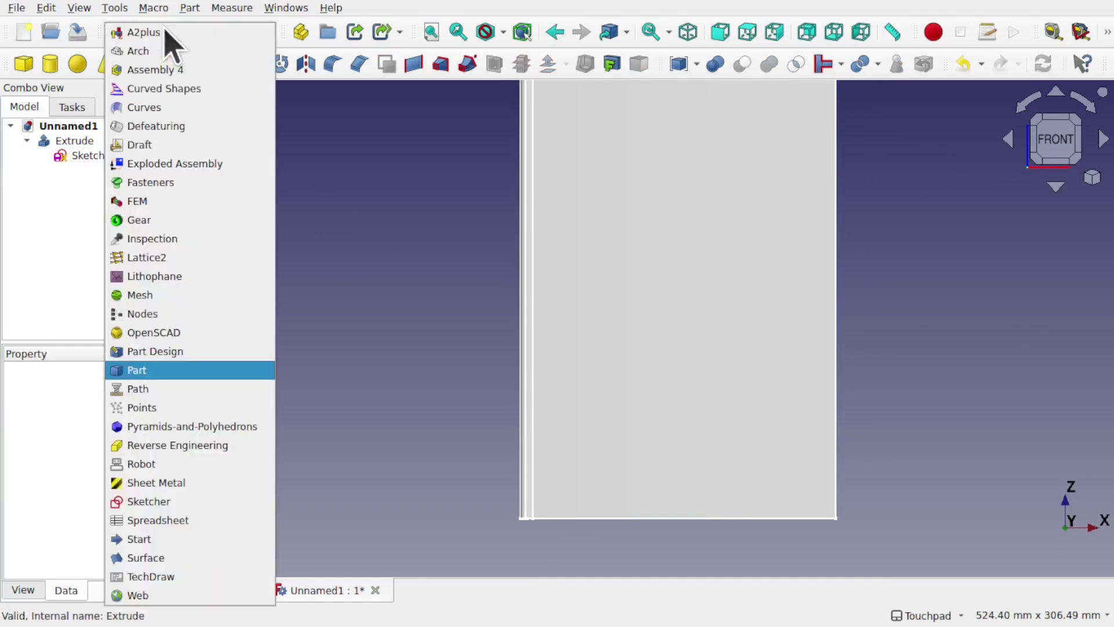
left_click(221, 501)
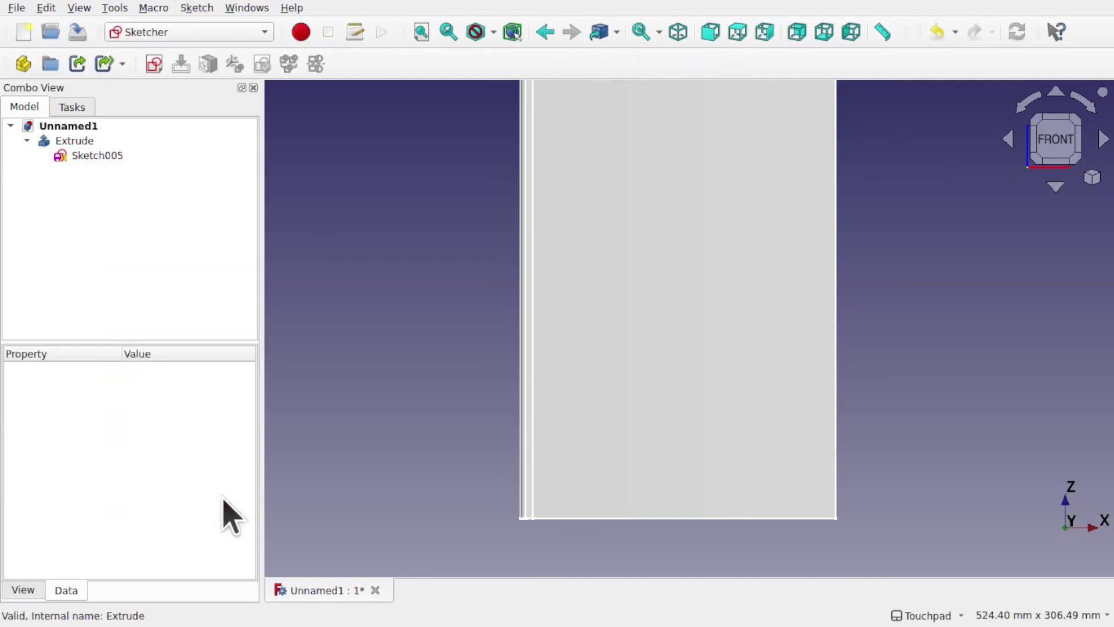
left_click(156, 67)
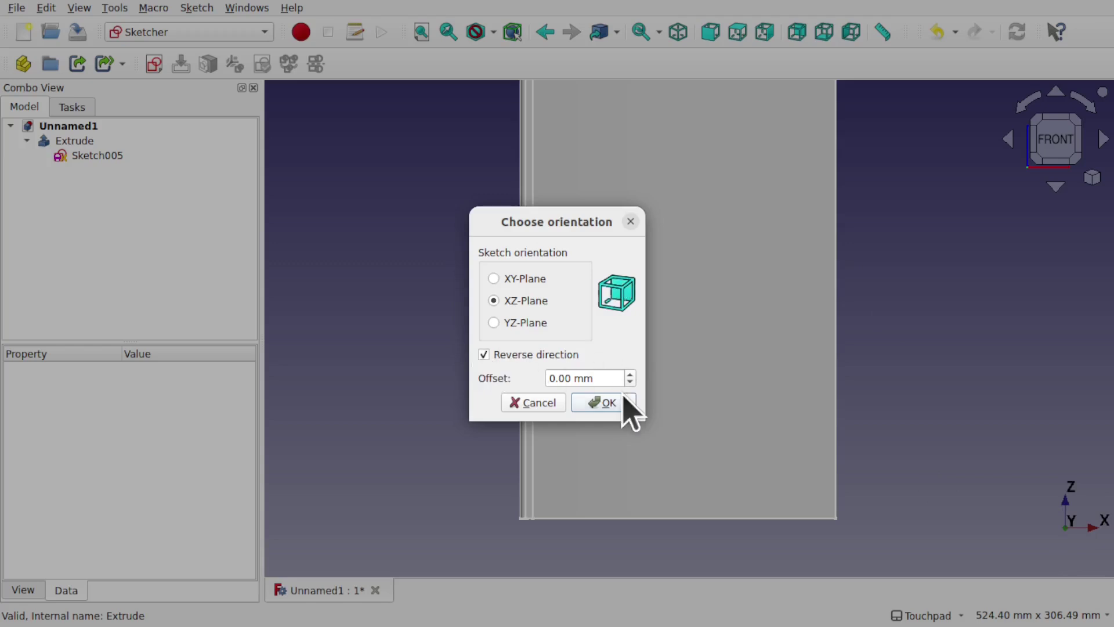
left_click(611, 405)
Draw a hexagon centred on the sketch origin with a circumscribed circle about 53 mm in diameter.
mouse_move(639, 389)
left_mouse_down("alt")
mouse_move(664, 348)
mouse_move(662, 311)
mouse_move(667, 363)
mouse_move(766, 356)
mouse_move(759, 304)
left_mouse_up("alt")
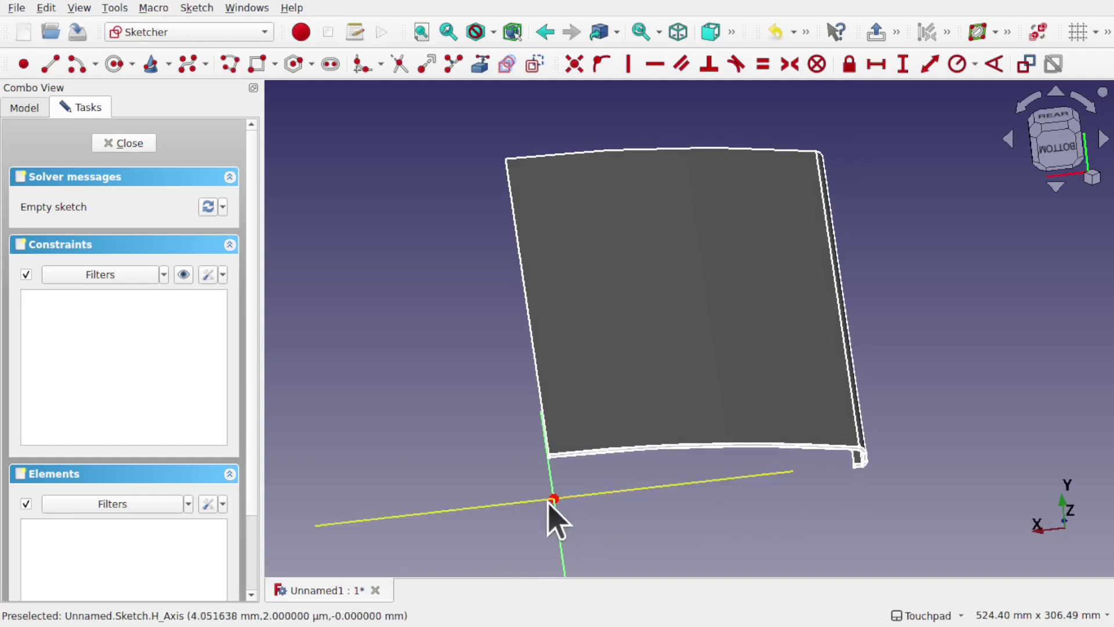
left_click(294, 63)
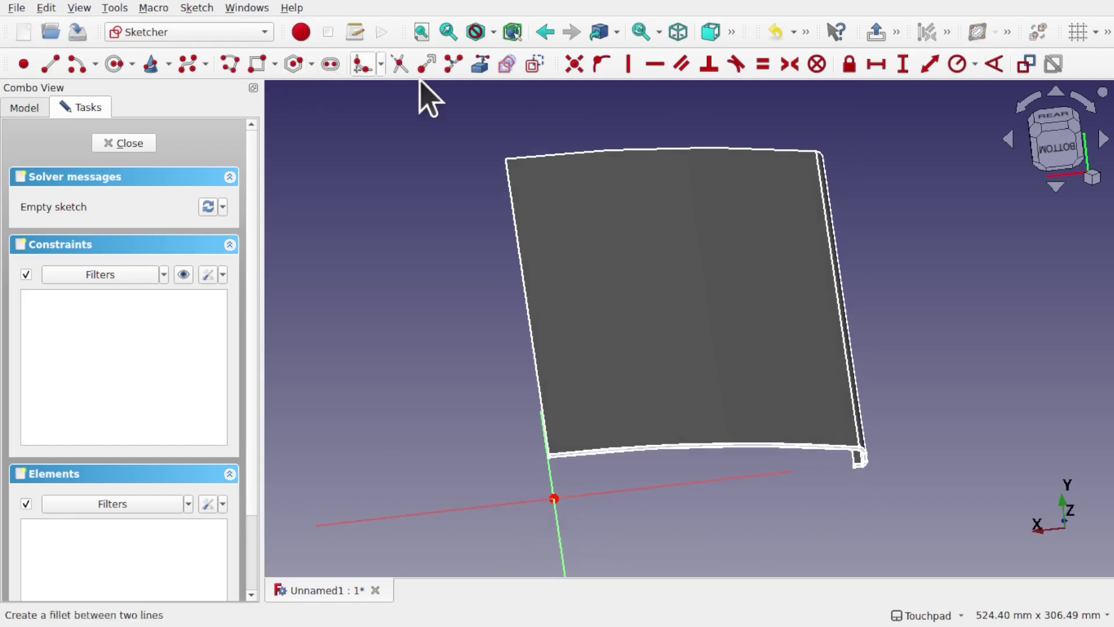
left_click(552, 498)
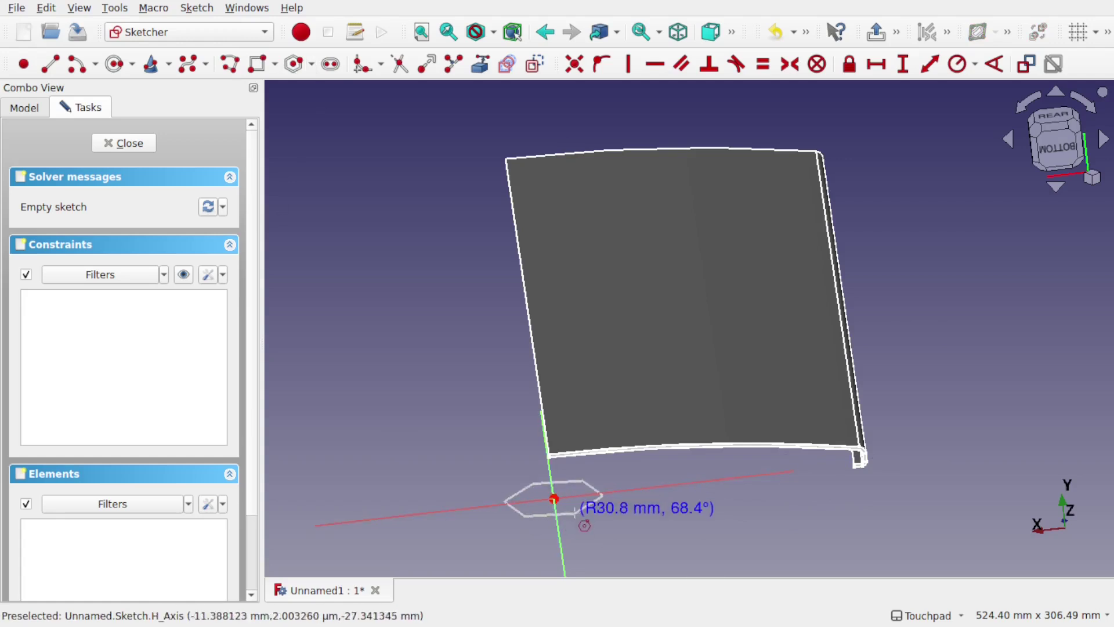
left_click(579, 508)
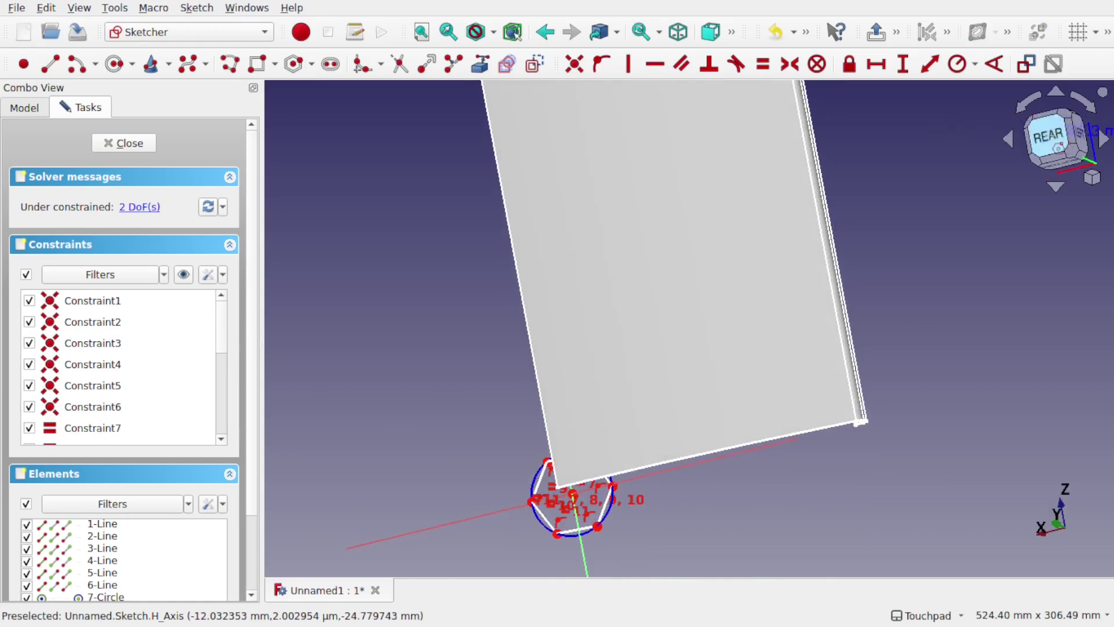
Turn on the section view so the sheet no longer covers the sketch, and constrain a side corner of the hexagon onto the horizontal axis.
left_click(1048, 137)
scroll(503, 469, "up", 4)
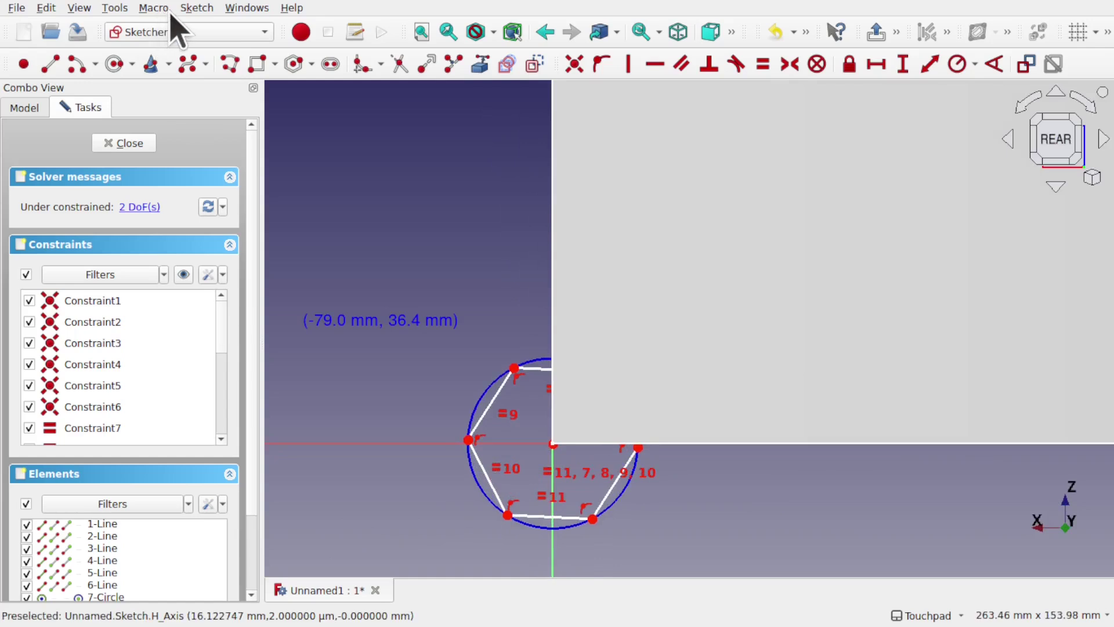
left_click(197, 8)
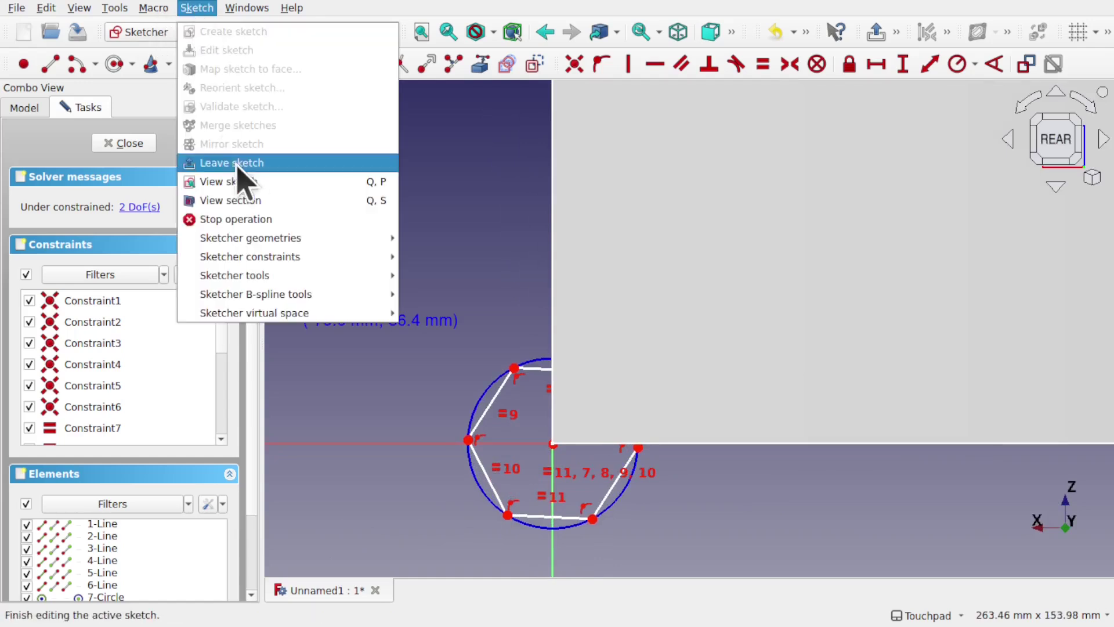
left_click(263, 200)
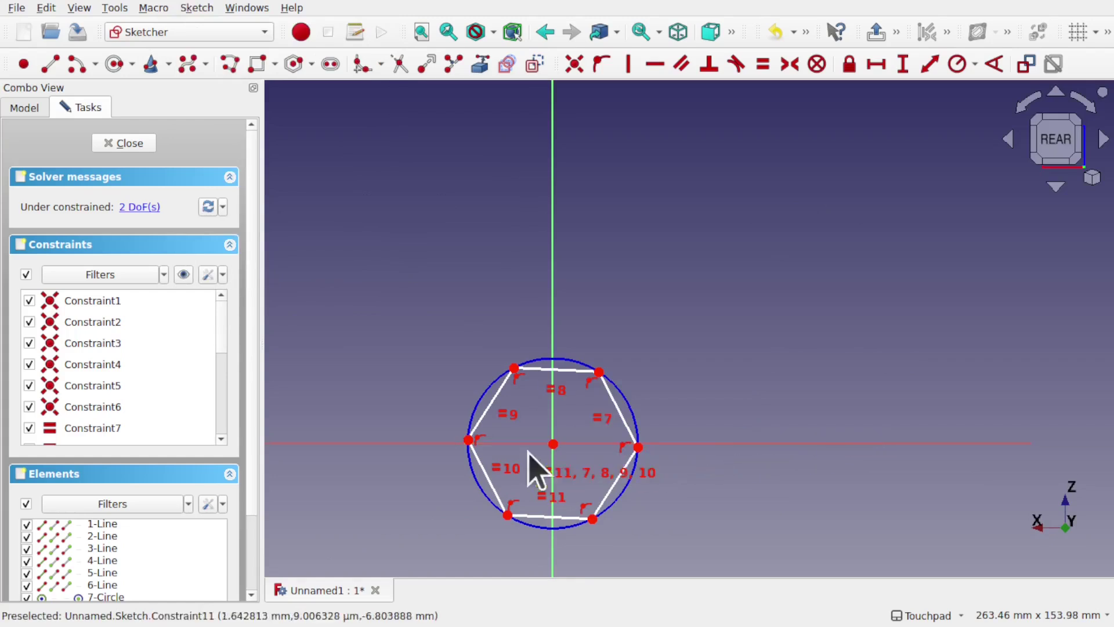
left_click(638, 447)
left_click(680, 444)
left_click(601, 71)
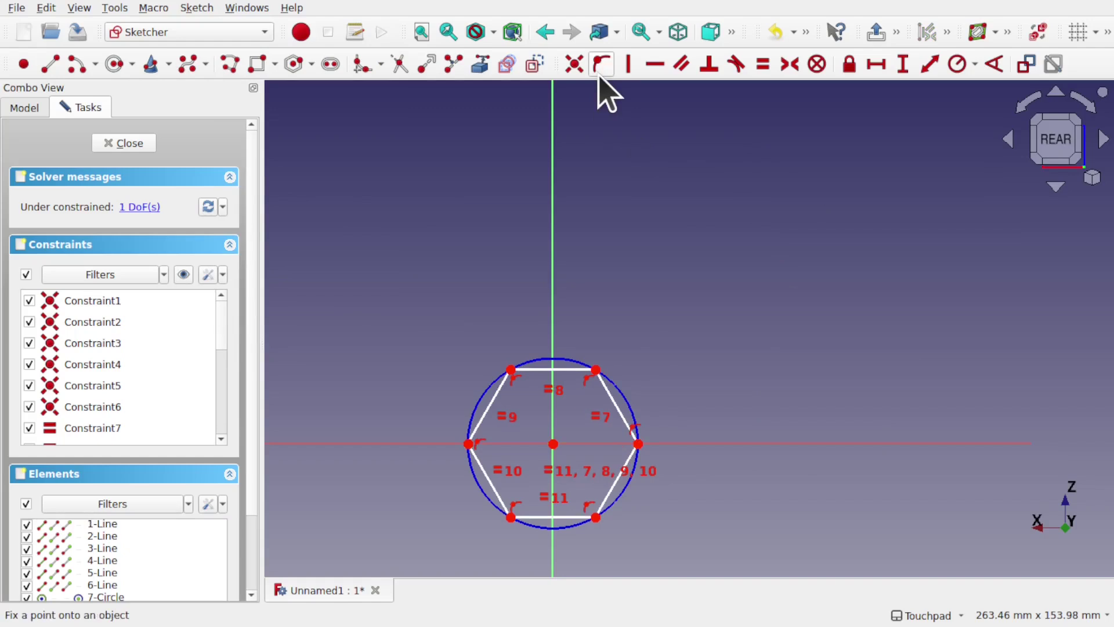
Constrain the diameter of the hexagon's construction circle to 5 mm and finish editing the sketch.
left_click(625, 395)
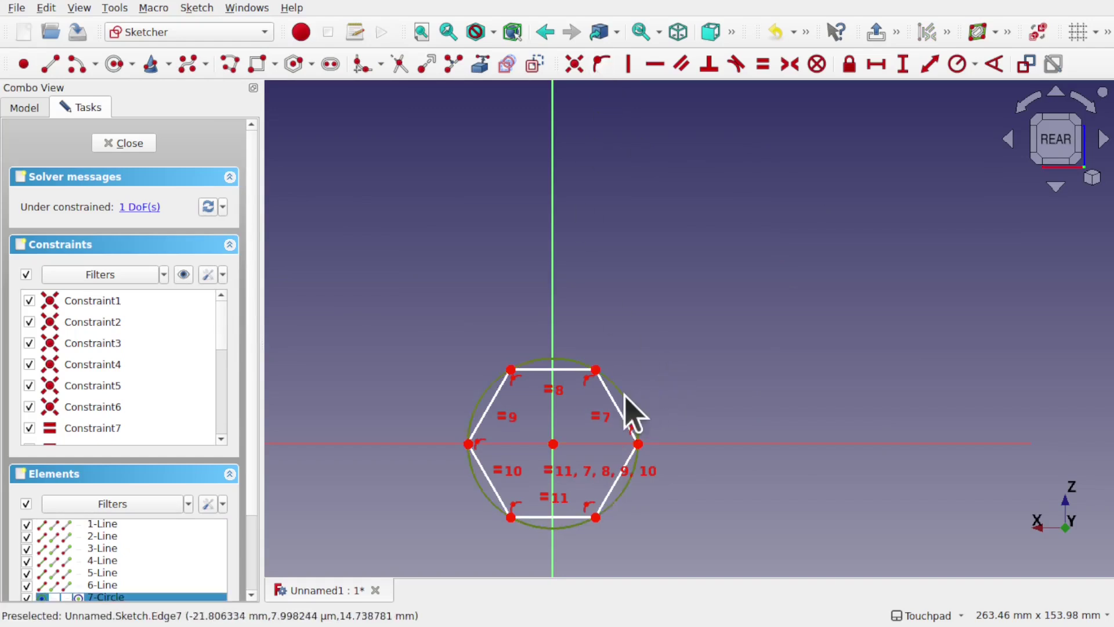
left_click(975, 65)
left_click(970, 103)
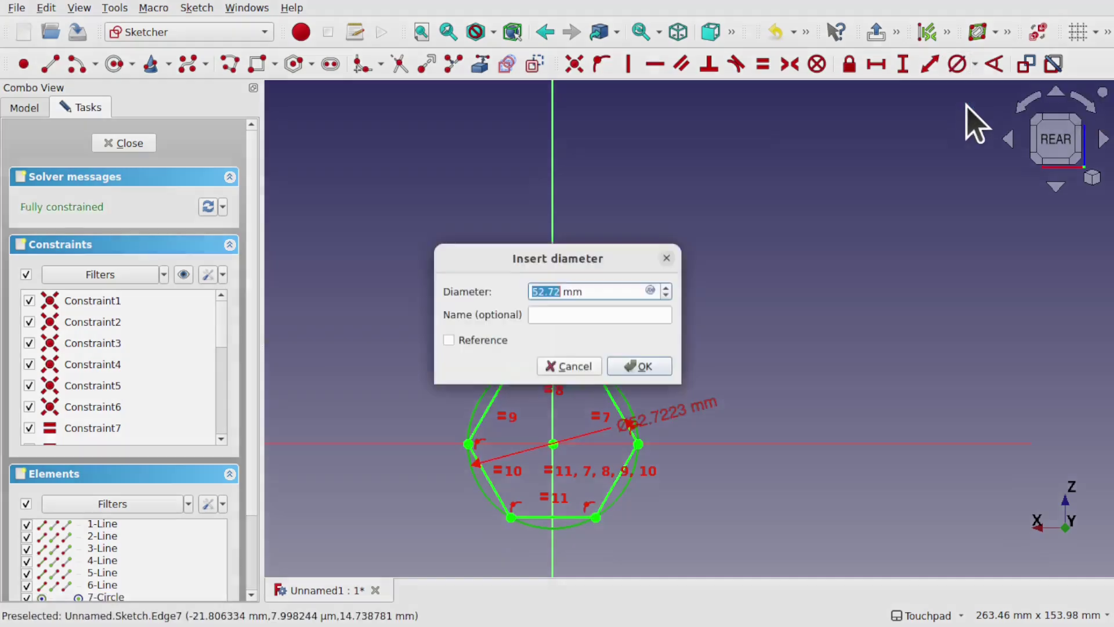
type("5")
key("Return")
scroll(586, 470, "up", 3)
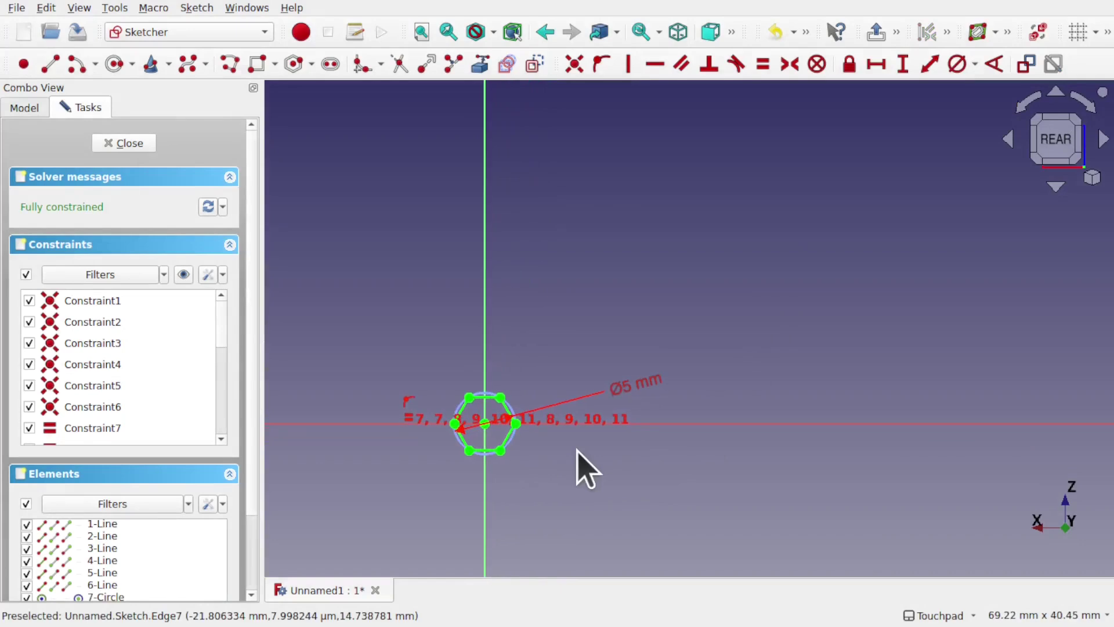
left_click(120, 143)
mouse_move(694, 441)
left_mouse_down("alt")
mouse_move(704, 293)
mouse_move(700, 332)
left_mouse_up("alt")
key("1")
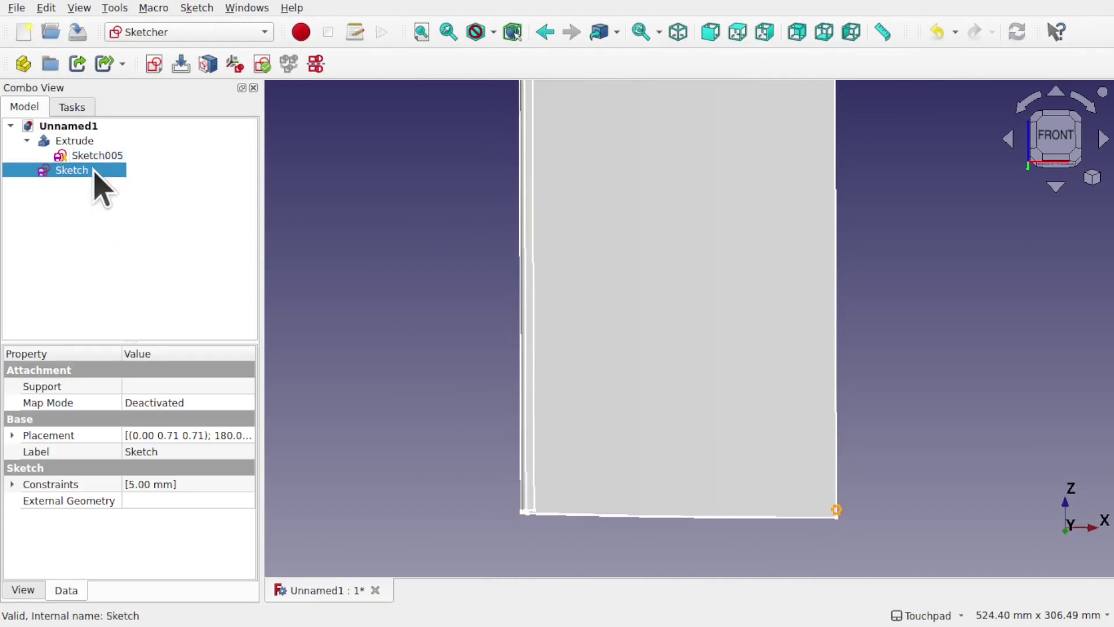
Reopen the hexagon sketch, change its circle diameter to 10 mm and close the sketch.
double_click(97, 171)
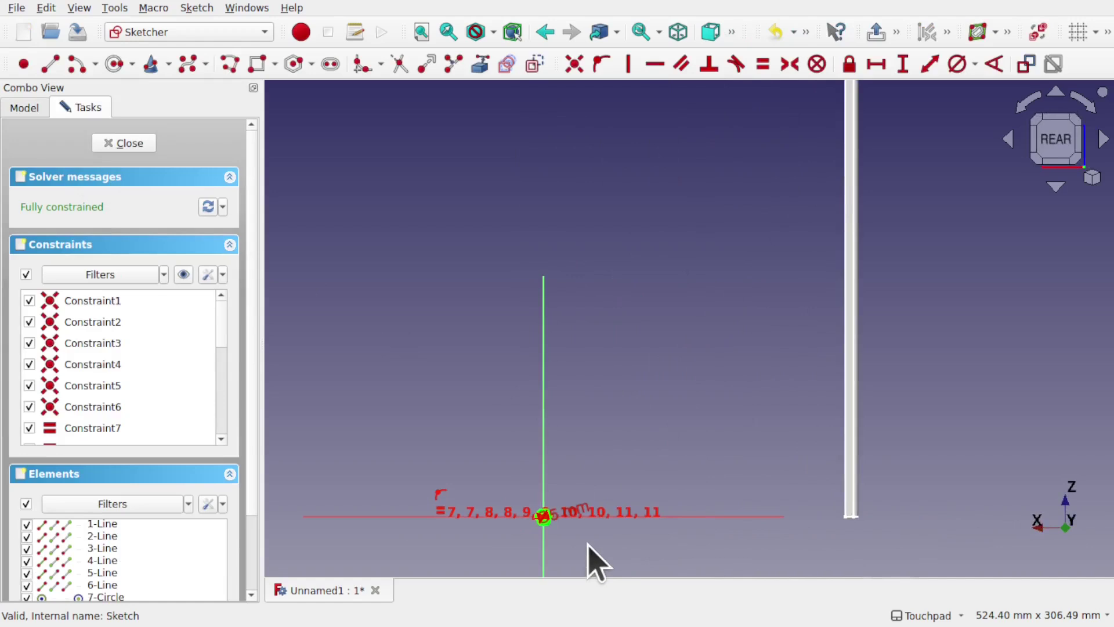
scroll(592, 560, "up", 5)
scroll(497, 490, "up", 1)
scroll(529, 470, "up", 1)
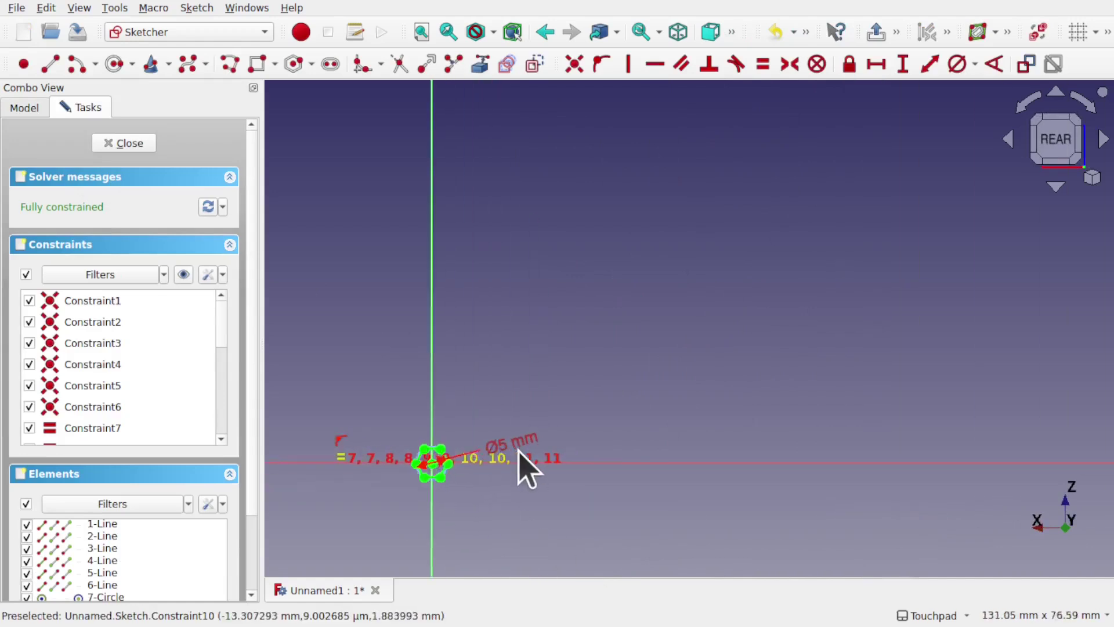
scroll(526, 470, "up", 4)
double_click(522, 444)
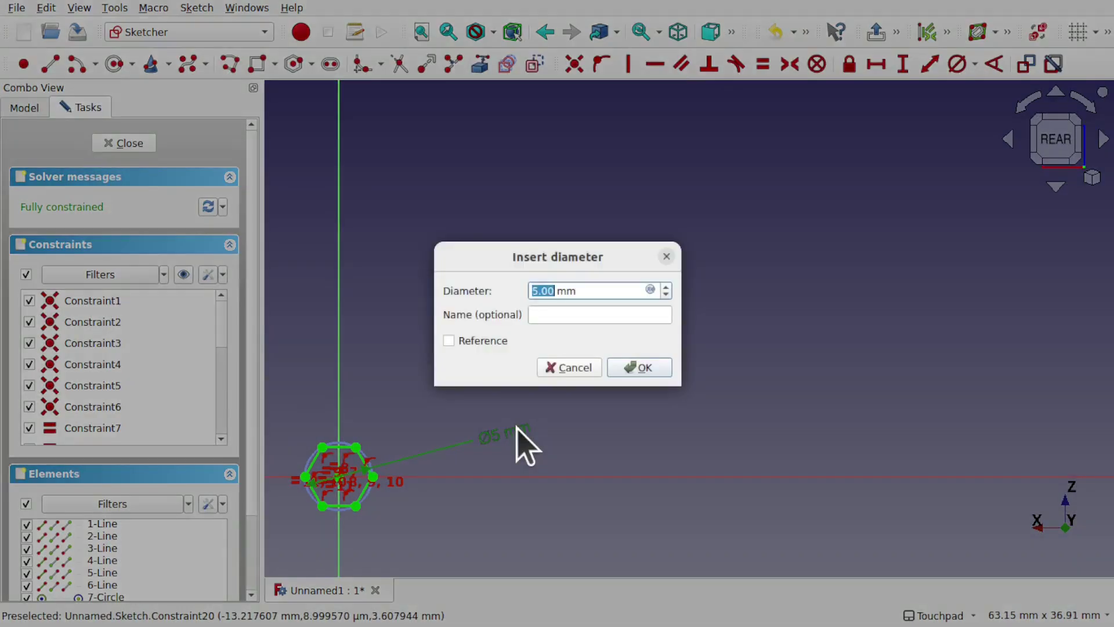
type("10")
key("Return")
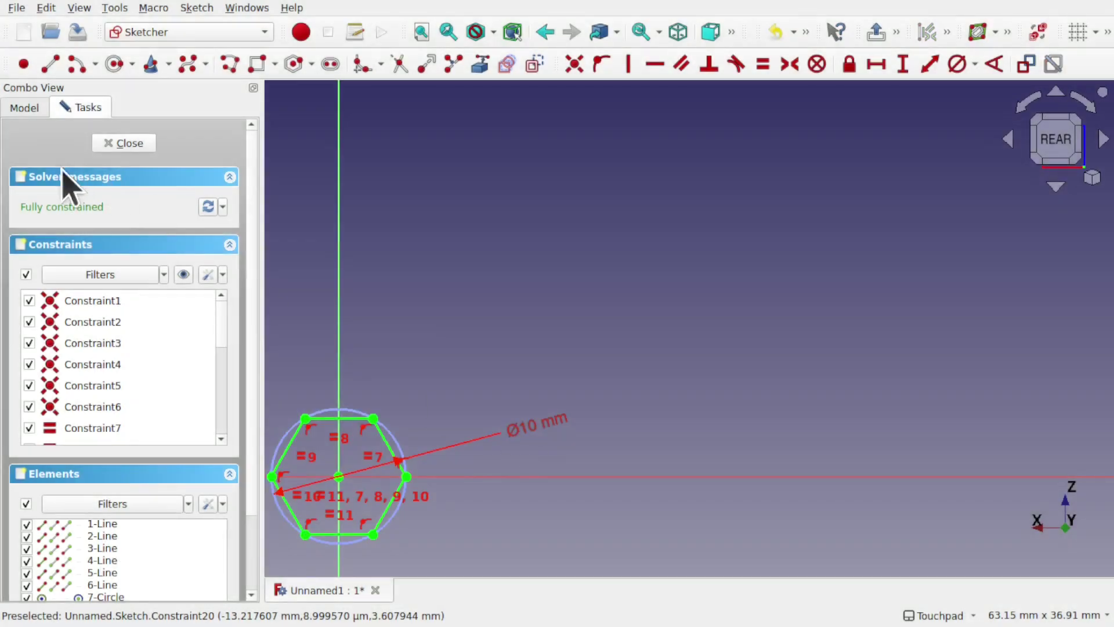
left_click(110, 145)
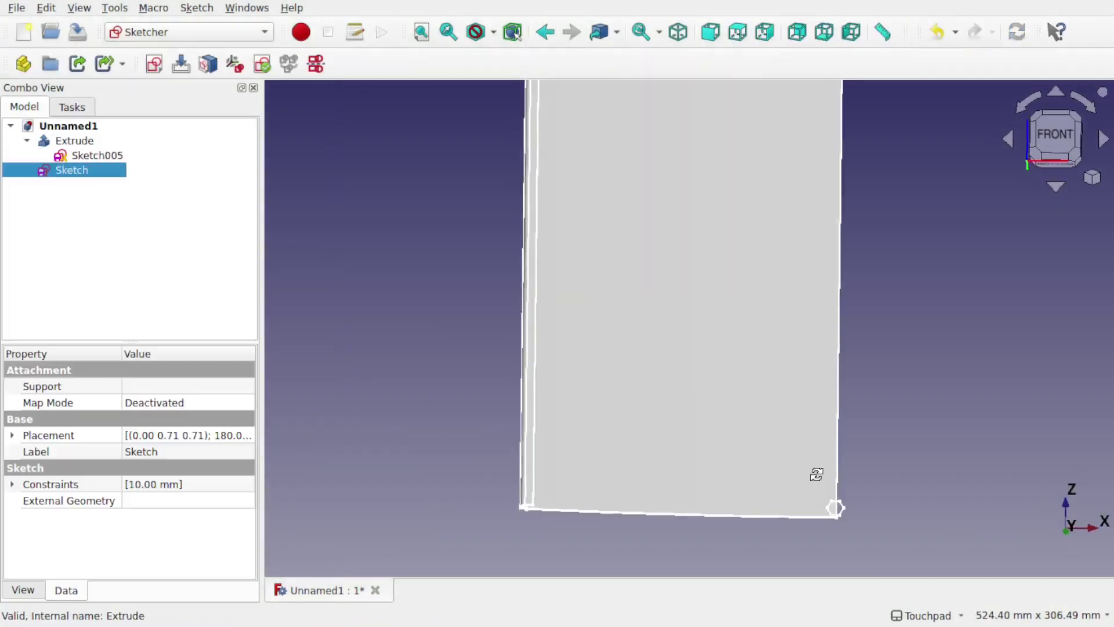
middle_click_drag(898, 481, 799, 410)
scroll(805, 510, "up", 3)
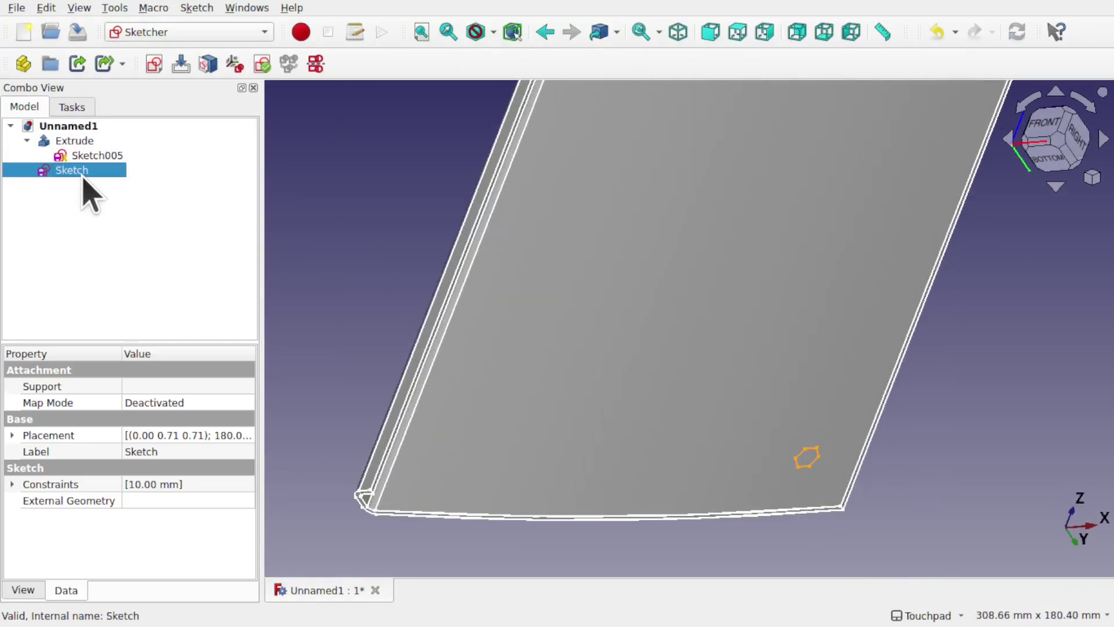
Switch to the Part workbench and extrude the hexagon sketch 50 mm along its normal as a solid.
left_click(228, 36)
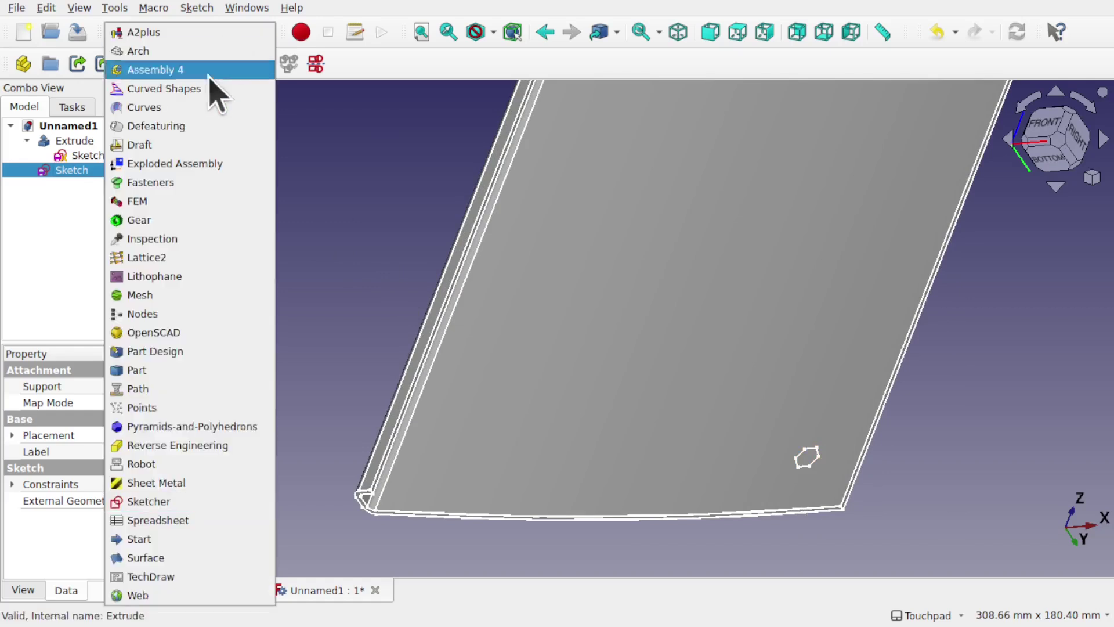
left_click(187, 367)
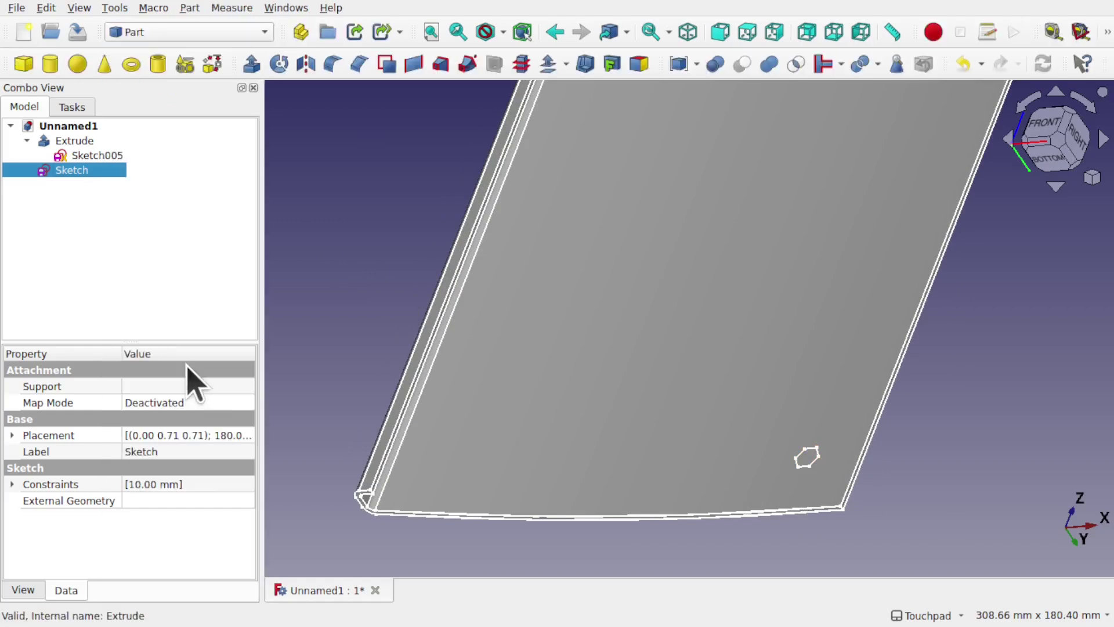
left_click(252, 63)
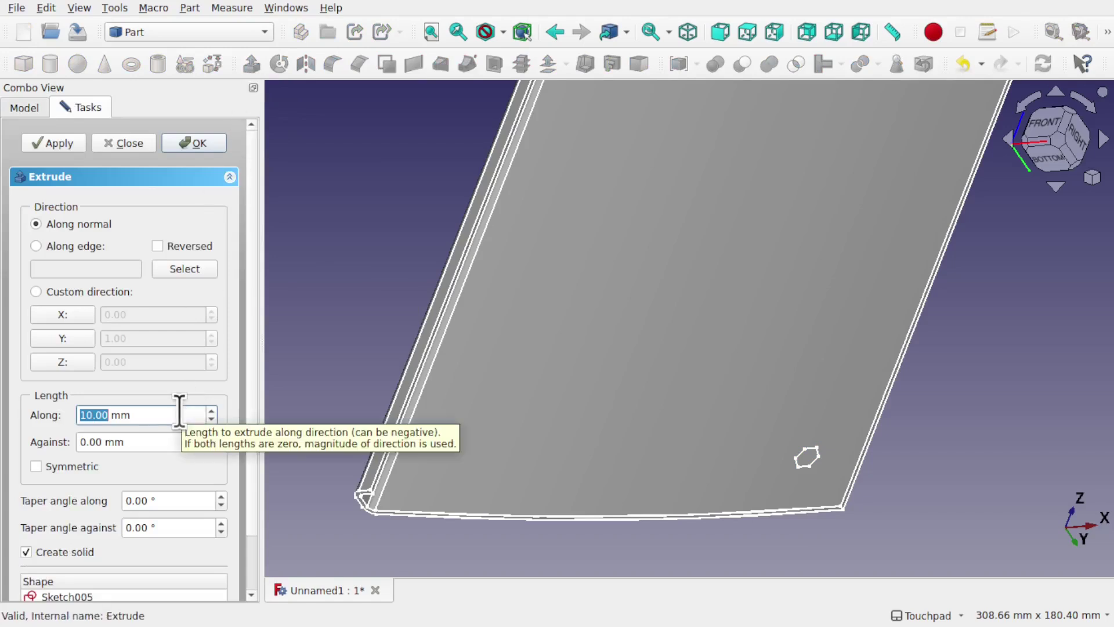
key("Return")
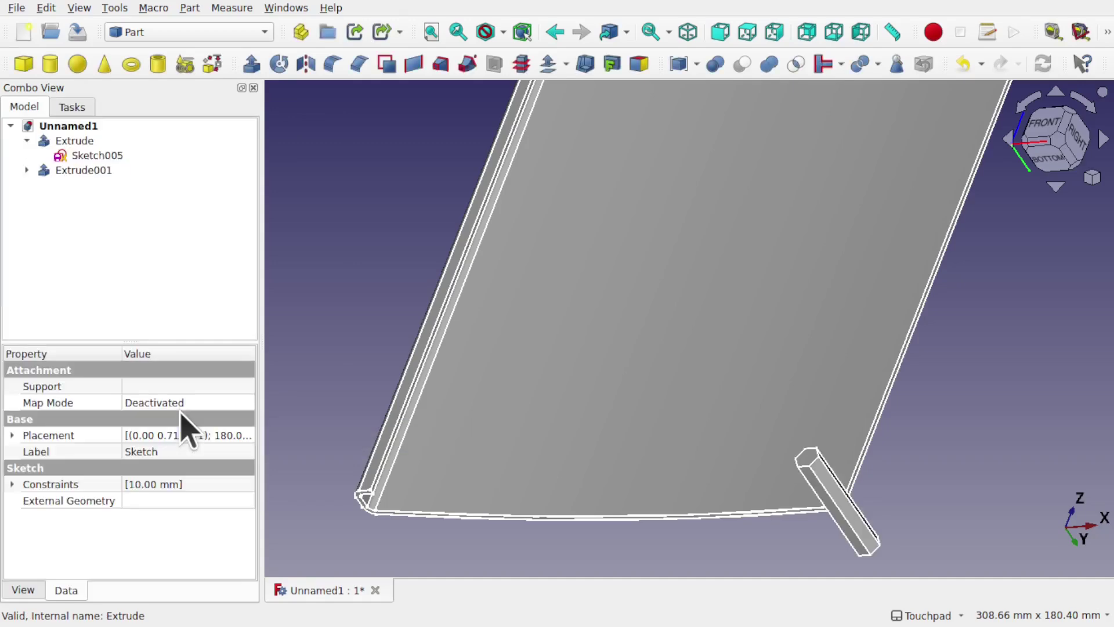
middle_click_drag(851, 405, 801, 421)
left_click_drag(801, 420, 497, 311, "alt")
Set the Symmetric property of the hexagon extrusion to true and look at it against the curved sheet.
left_click(102, 172)
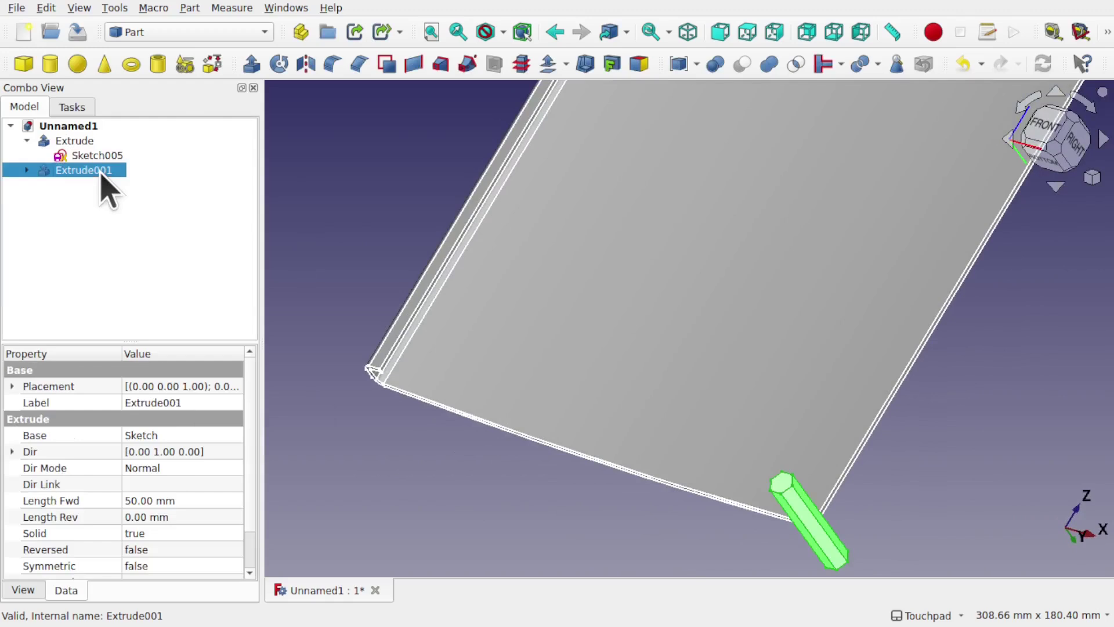
left_click(174, 566)
left_click(174, 586)
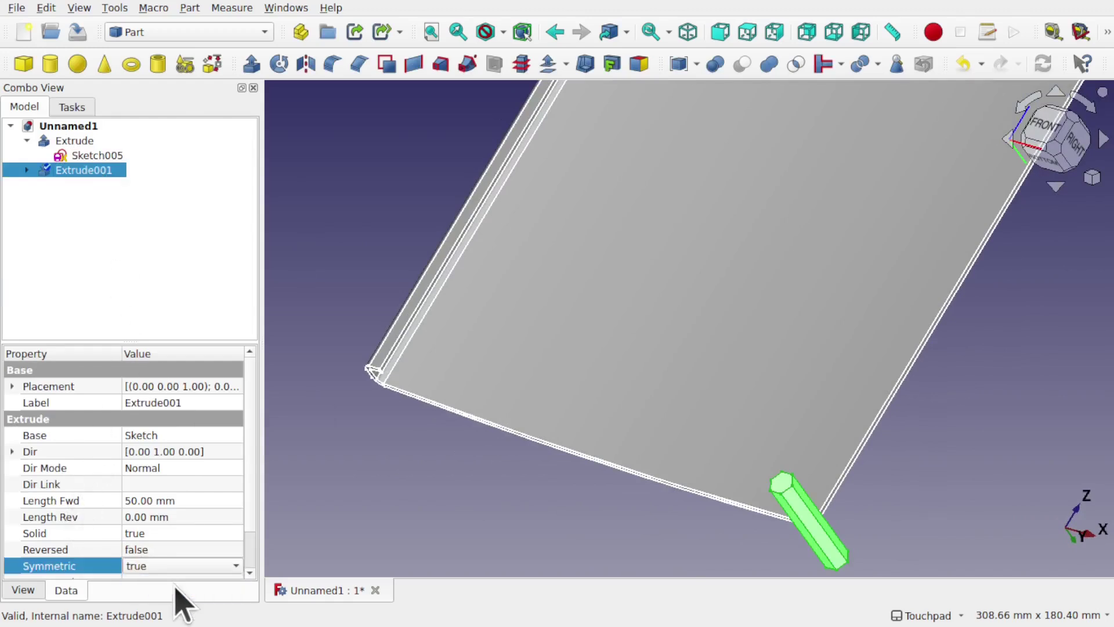
left_click(655, 501)
left_click_drag(757, 437, 803, 399, "alt")
scroll(726, 472, "down", 3)
scroll(725, 471, "down", 1)
left_click_drag(725, 472, 716, 465, "alt")
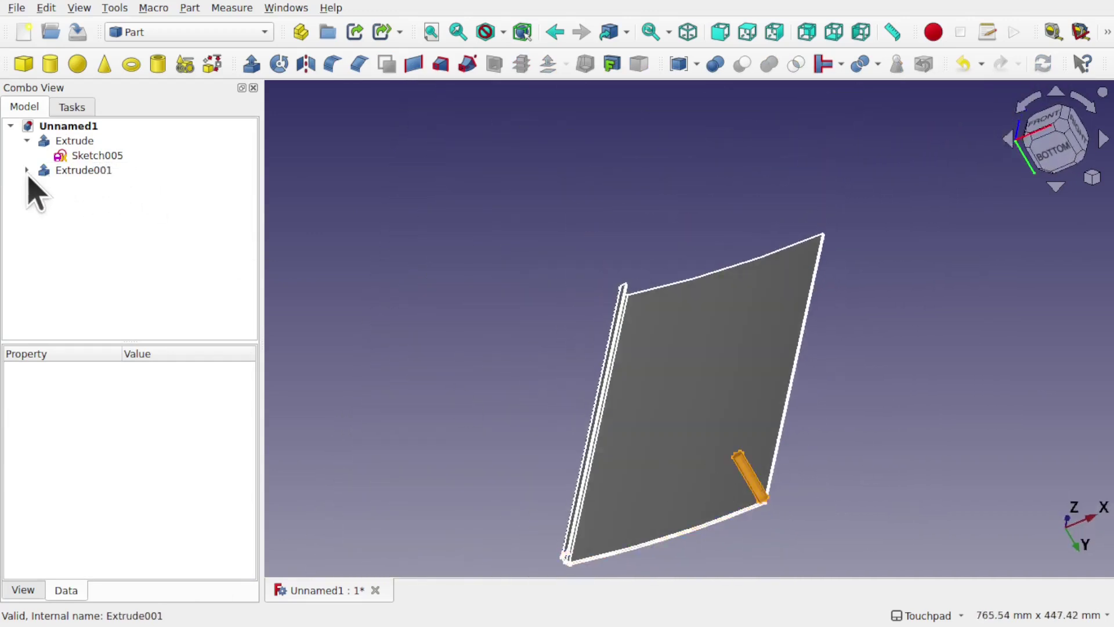
Reopen the hexagon sketch and show the extruded hexagon together with it to examine where it starts.
double_click(84, 186)
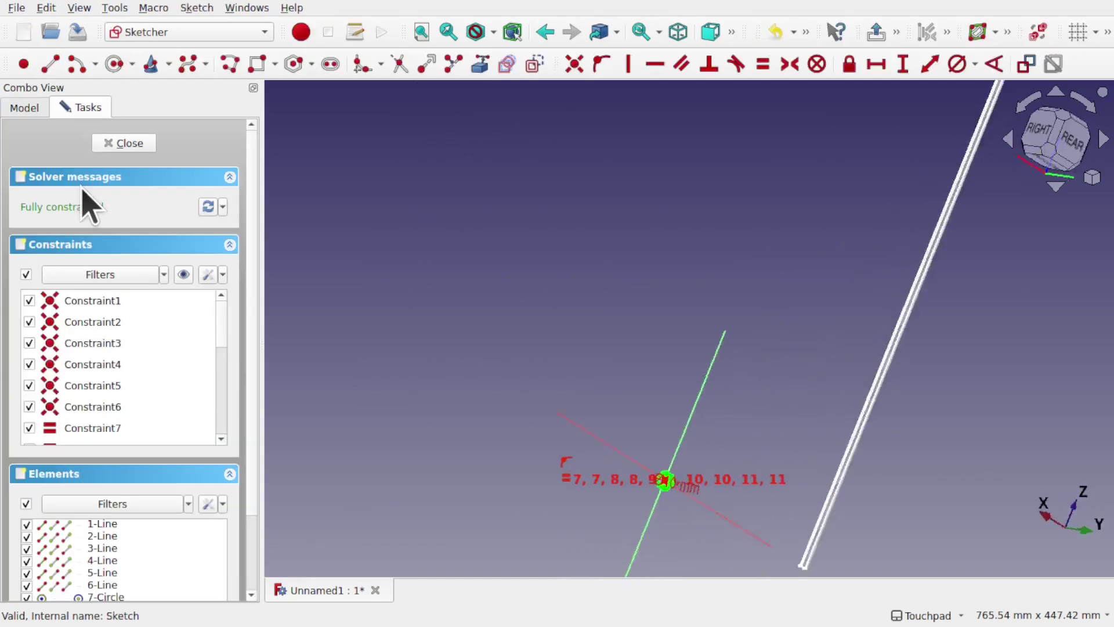
left_click_drag(683, 445, 641, 298, "alt")
mouse_move(640, 299)
middle_mouse_down()
mouse_move(669, 393)
mouse_move(664, 403)
mouse_move(644, 318)
mouse_move(649, 265)
mouse_move(671, 313)
mouse_move(607, 423)
mouse_move(612, 339)
middle_mouse_up()
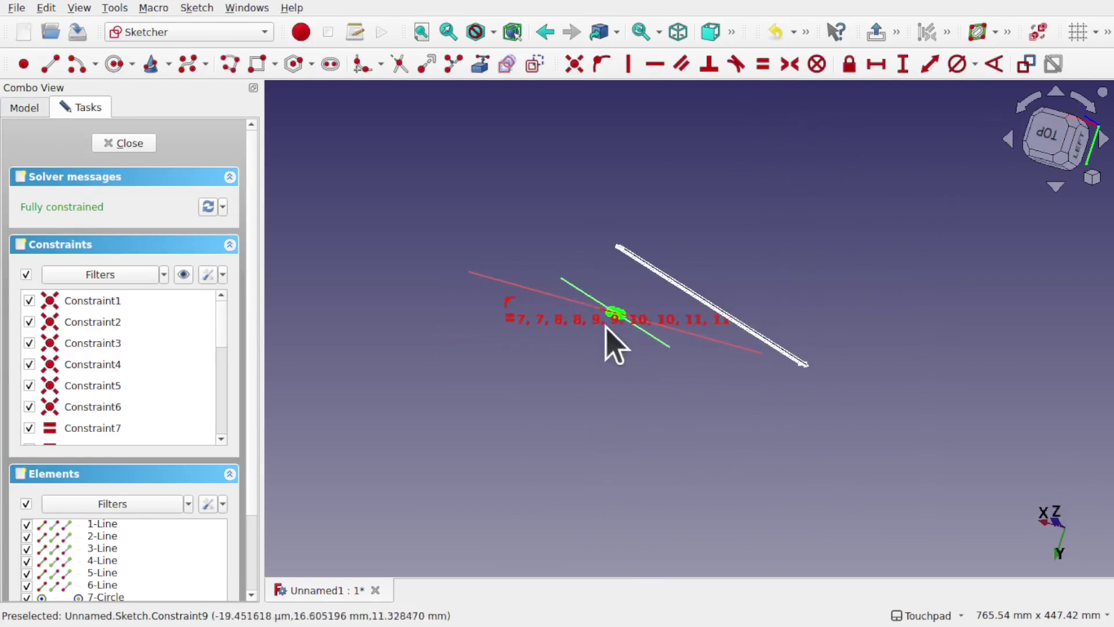
left_click(17, 110)
left_click(86, 171)
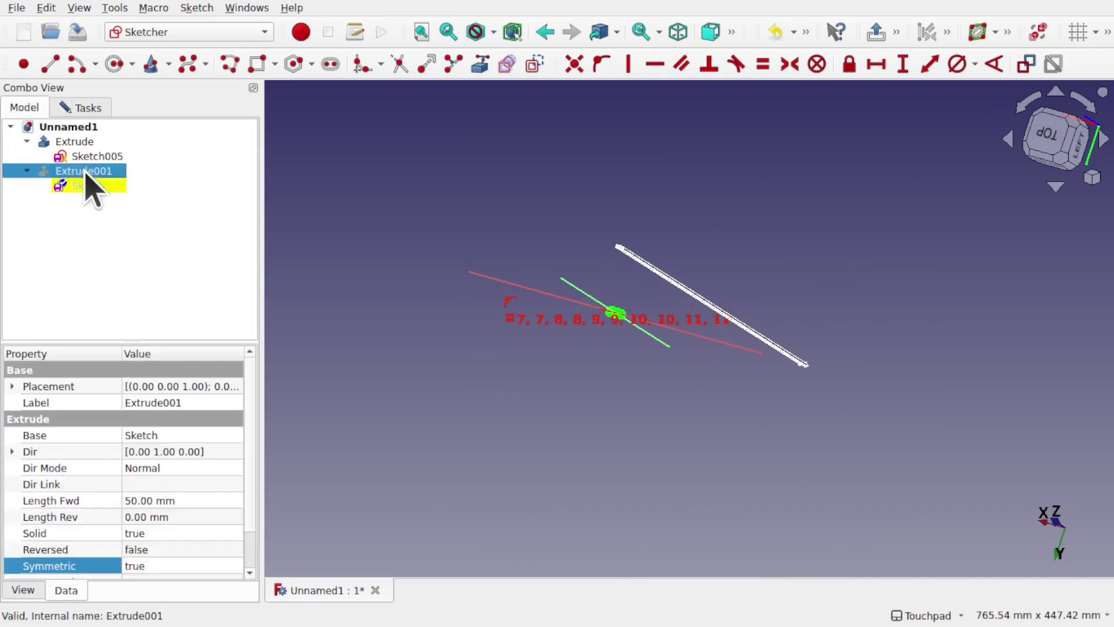
scroll(631, 319, "up", 5)
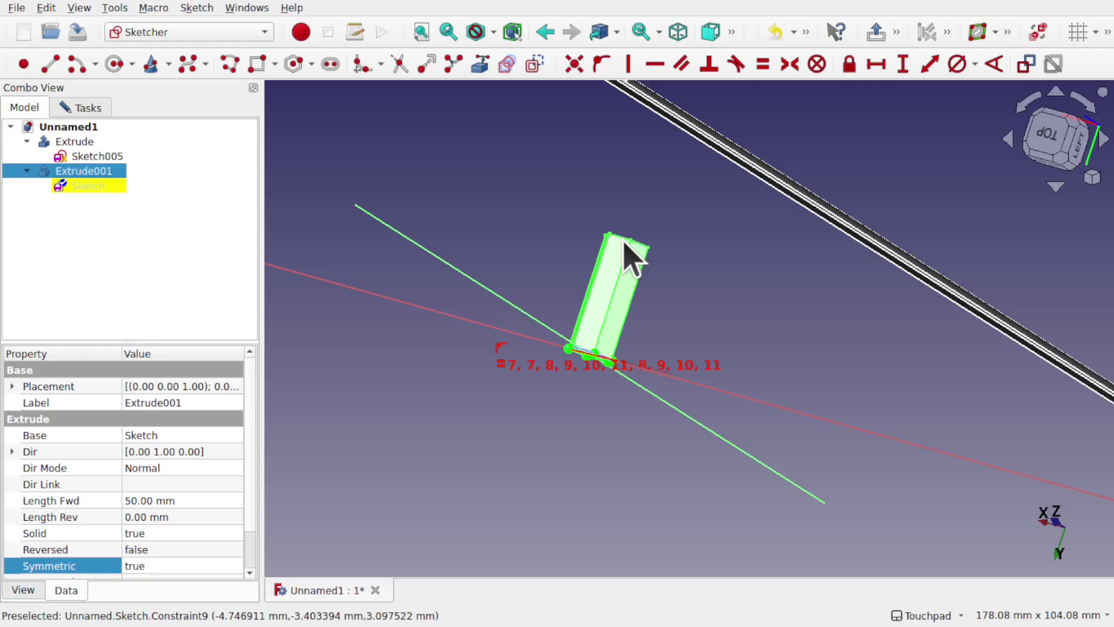
Set the Symmetric property of the hexagon extrusion to false.
left_click(174, 566)
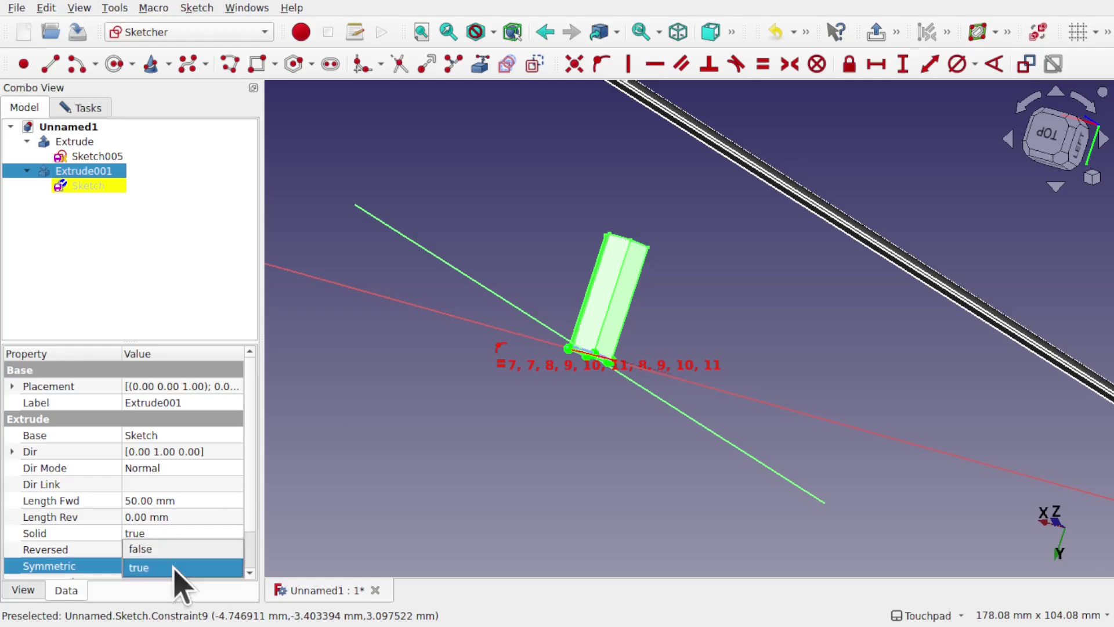
left_click(181, 551)
left_click(185, 517)
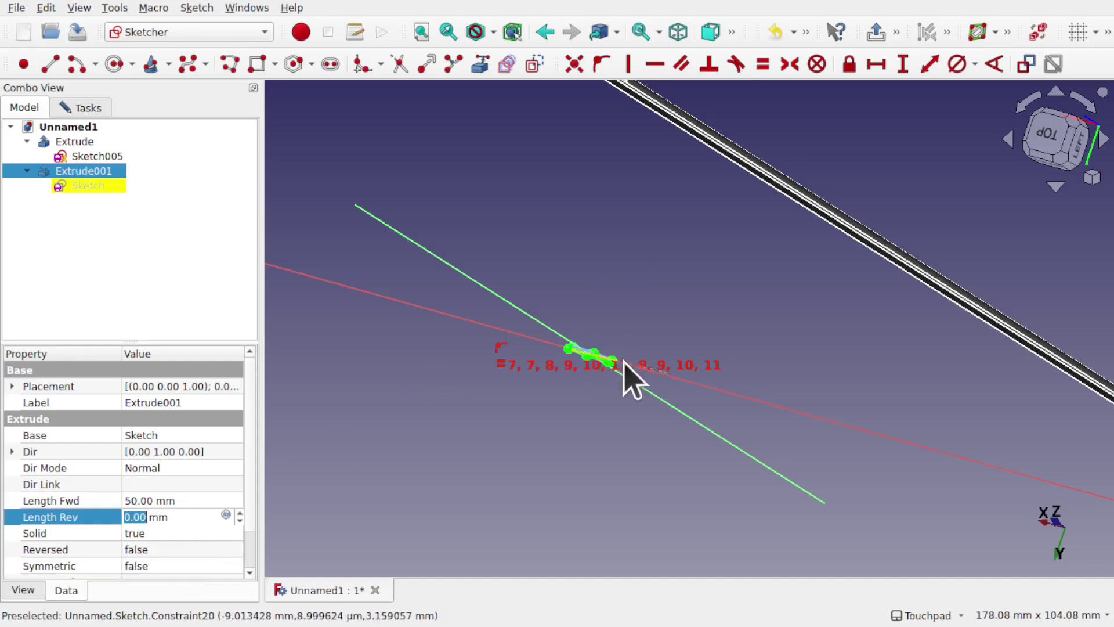
Turn off the sketch's section view and examine how the whole extrusion runs from the sketch plane through the sheet.
left_click(197, 9)
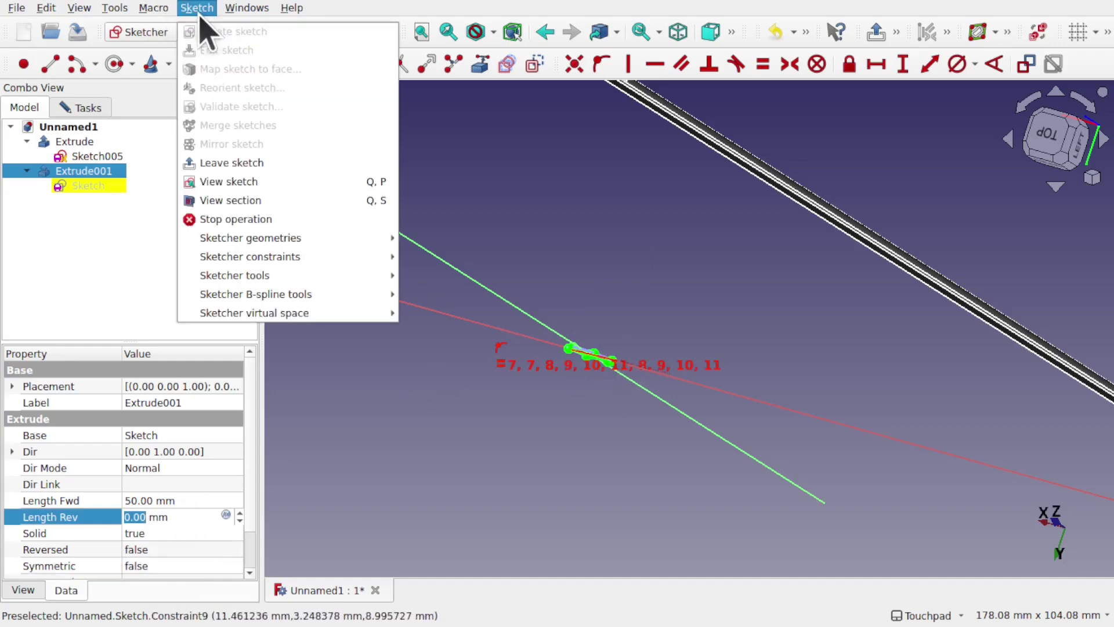
left_click(258, 201)
left_click_drag(593, 228, 745, 374, "alt")
scroll(660, 255, "down", 5)
left_click_drag(619, 303, 682, 300, "alt")
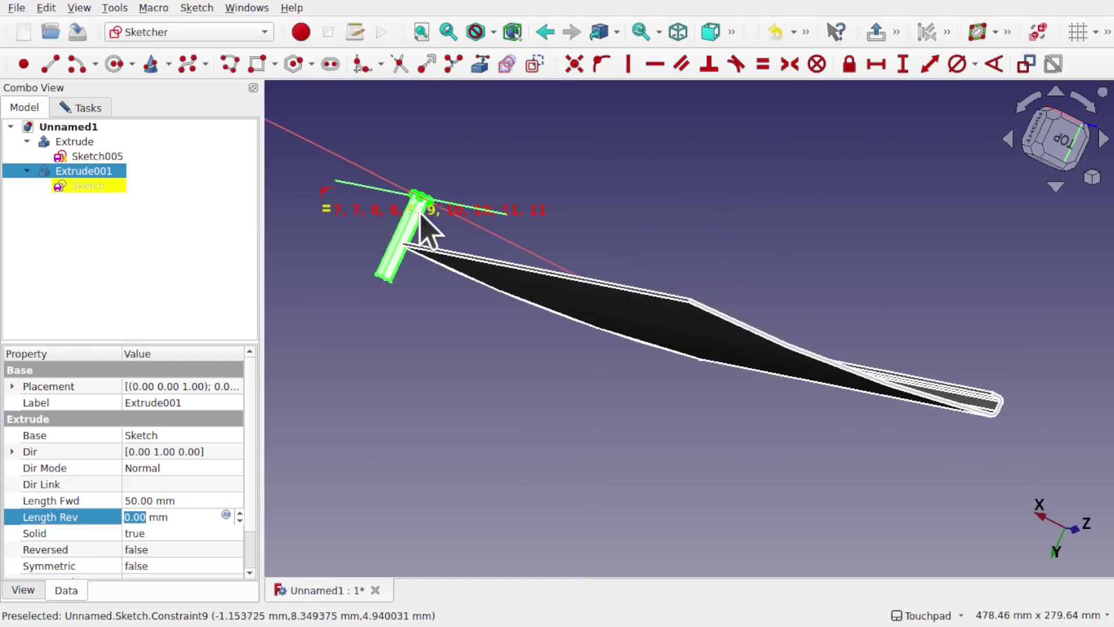
scroll(423, 226, "up", 4)
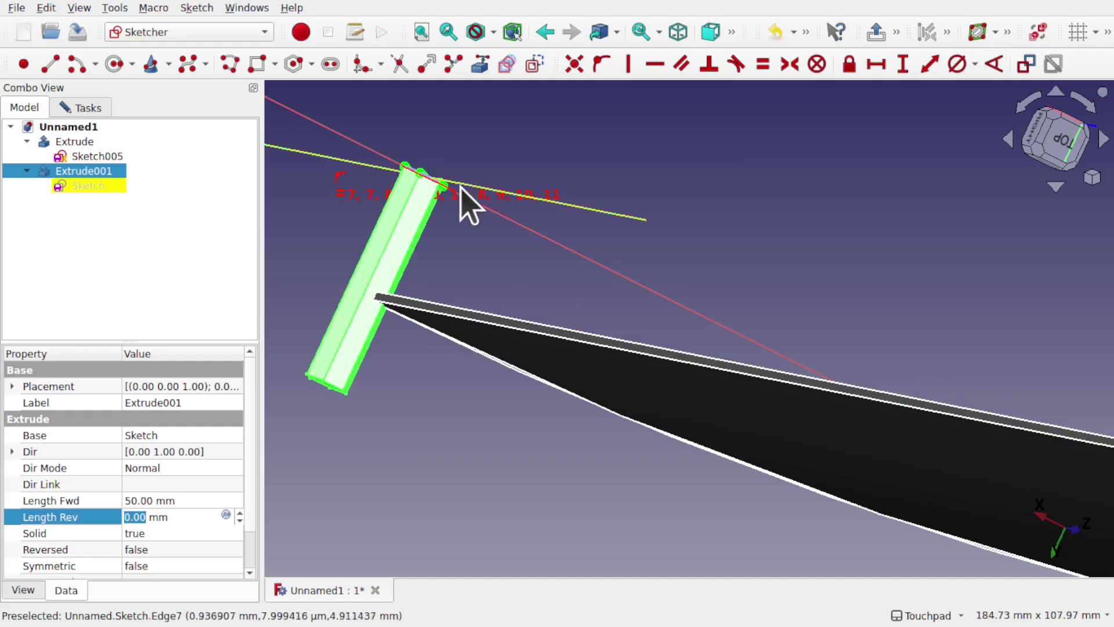
Set the hexagon extrusion's Symmetric property back to true and check its position about the sketch plane.
left_click(95, 187)
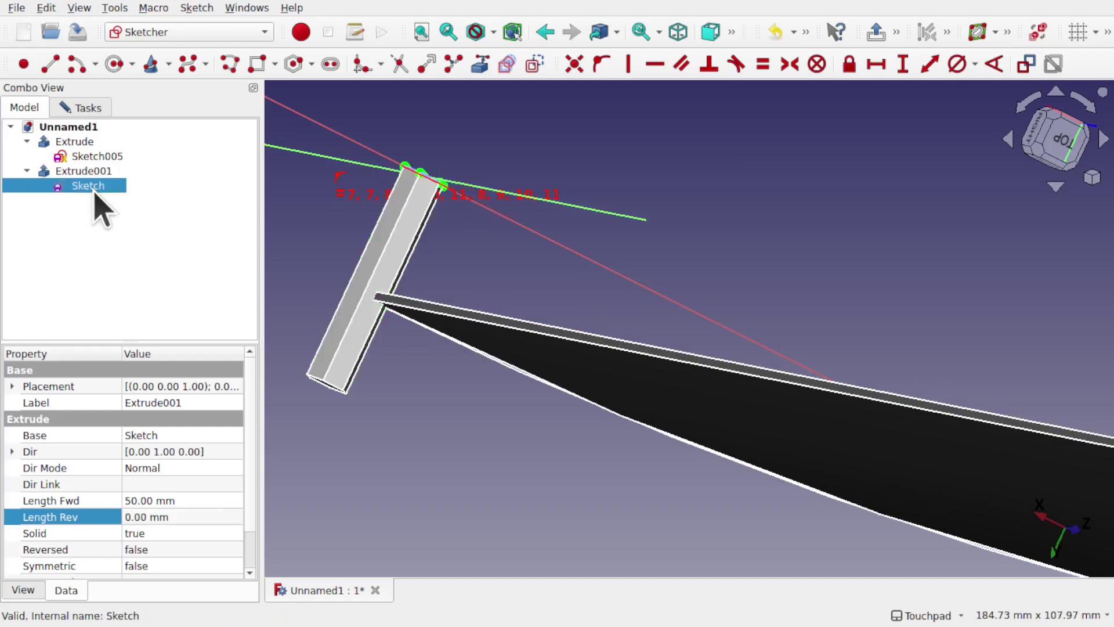
left_click(70, 174)
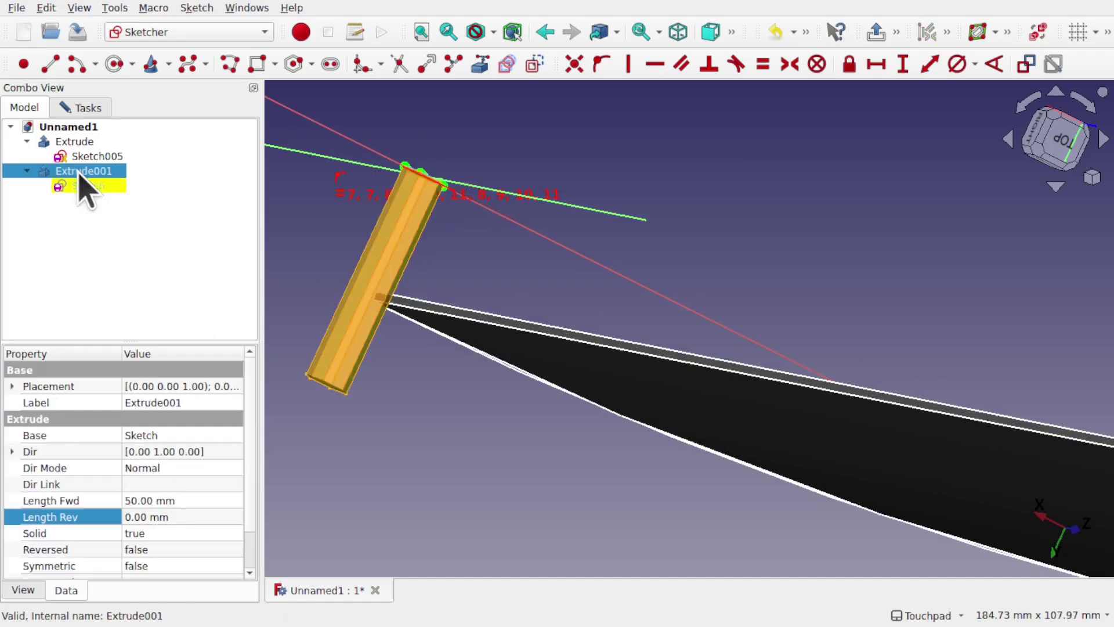
left_click(74, 566)
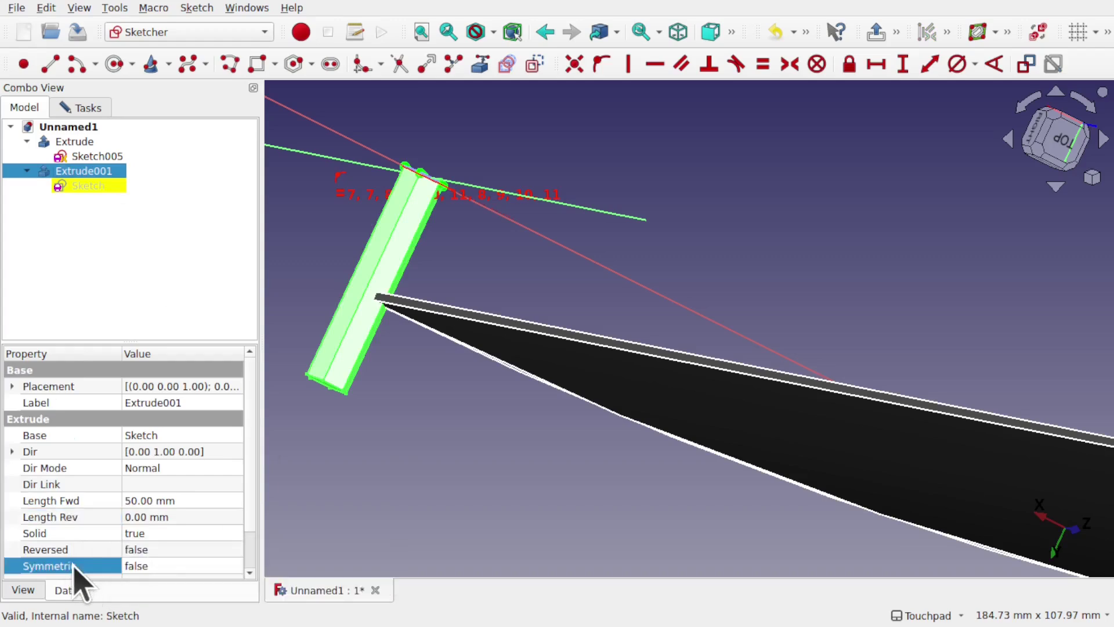
left_click(154, 566)
left_click(156, 566)
left_click(156, 587)
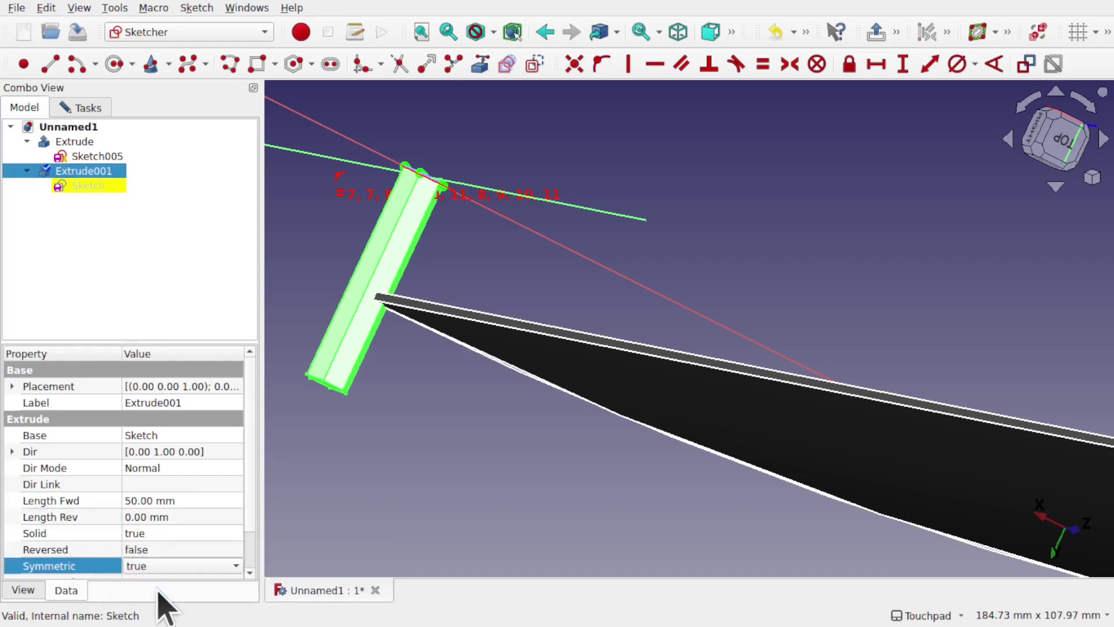
left_click(416, 394)
left_click_drag(596, 275, 538, 288, "alt")
scroll(661, 264, "down", 5)
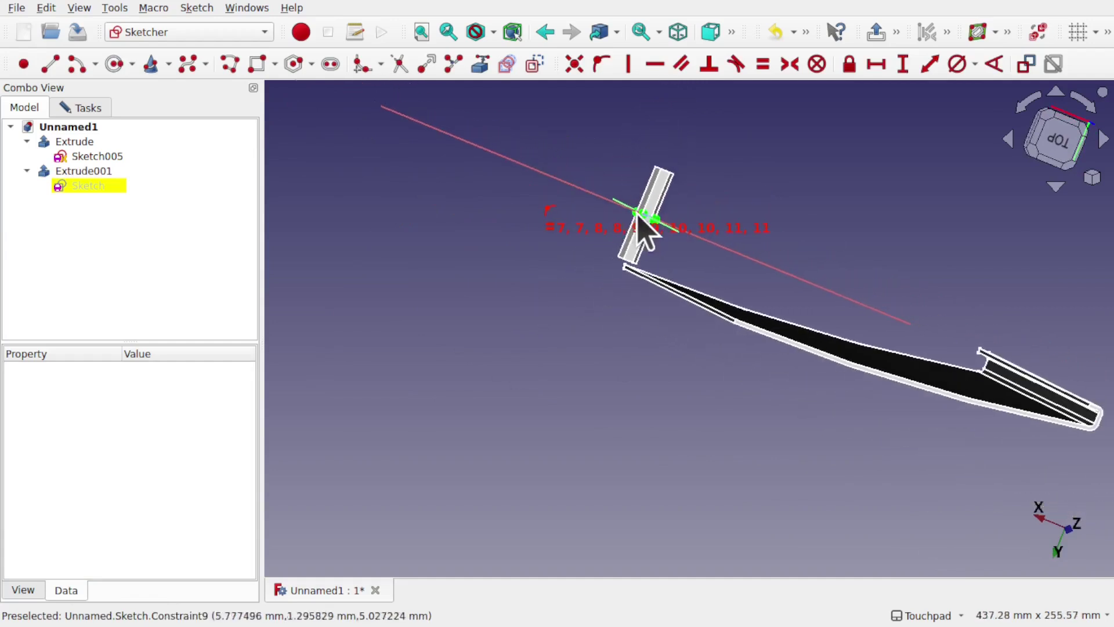
left_click_drag(816, 250, 809, 234, "alt")
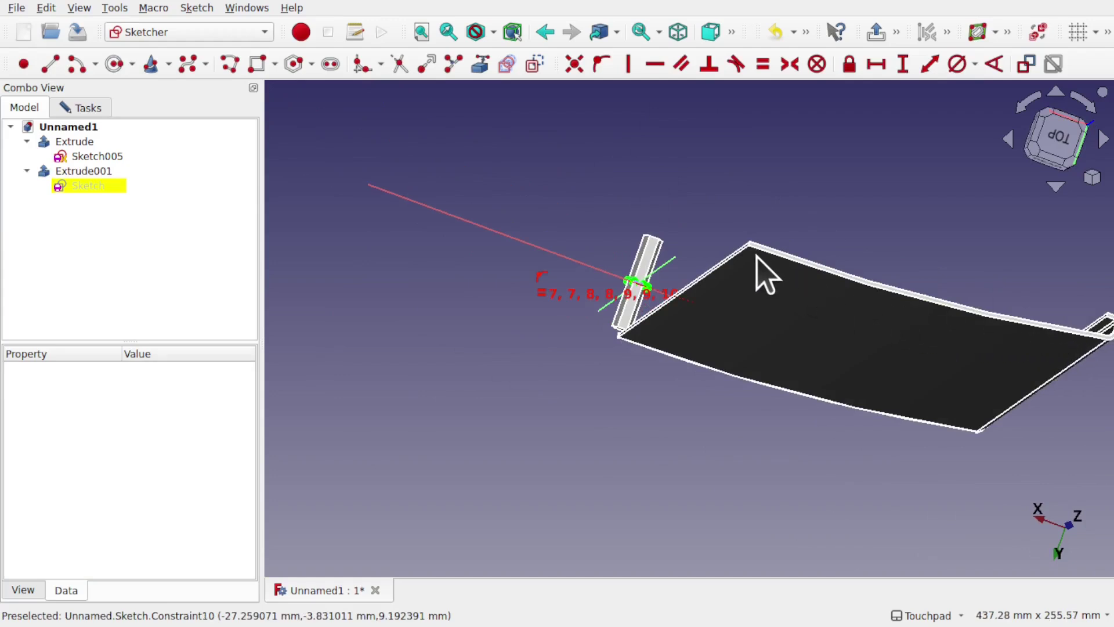
left_click_drag(803, 252, 725, 259, "shift")
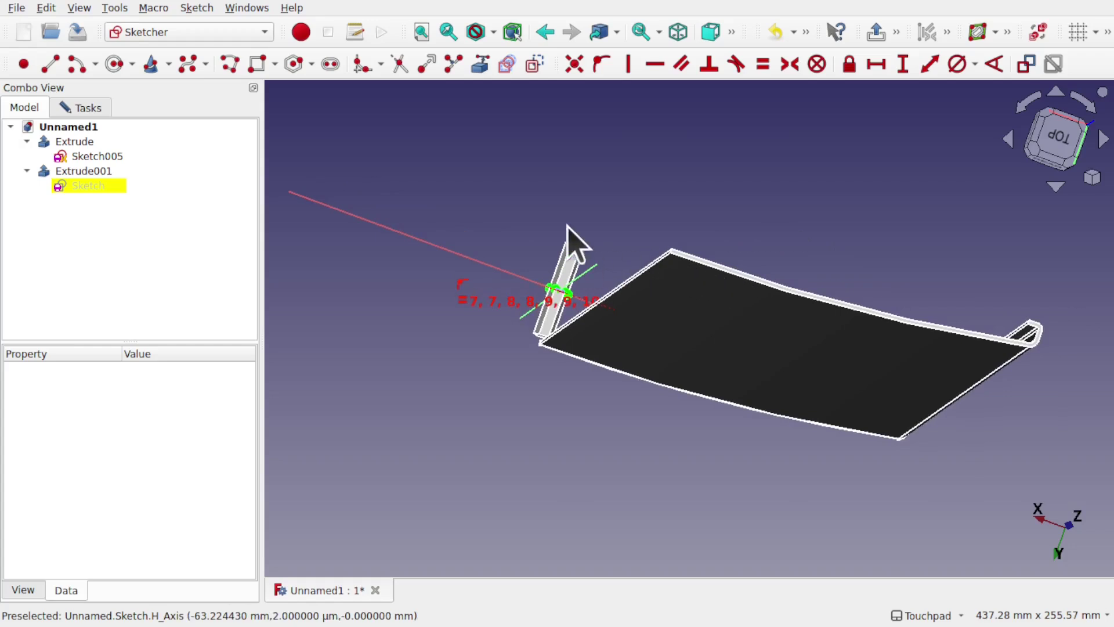
Close the hexagon sketch and turn on the axis cross at the origin.
left_click(84, 172)
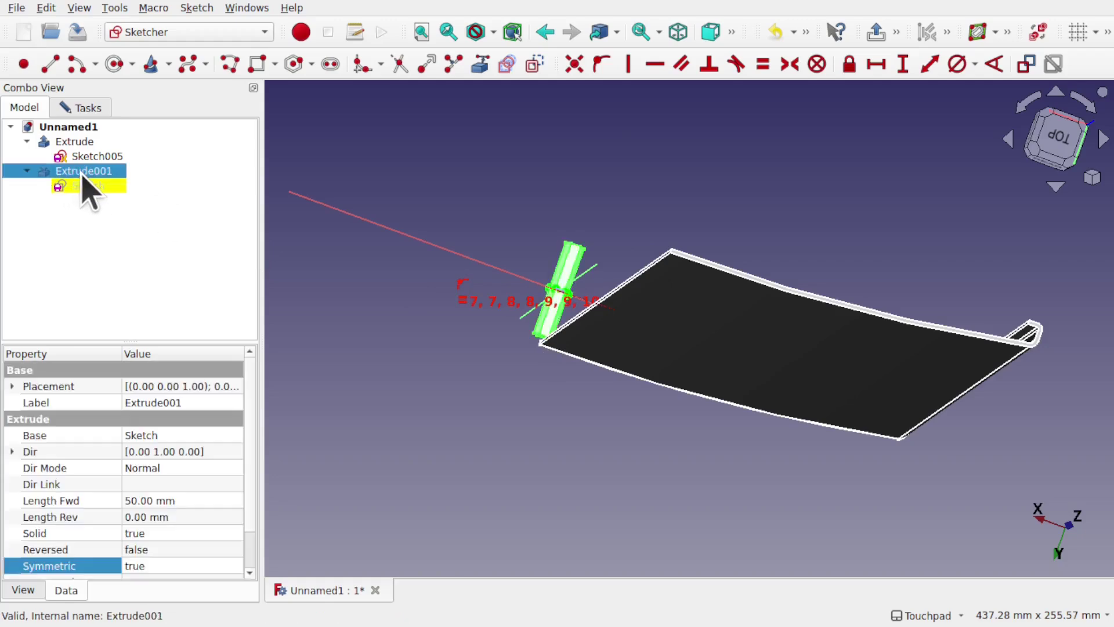
left_click(84, 107)
left_click(129, 143)
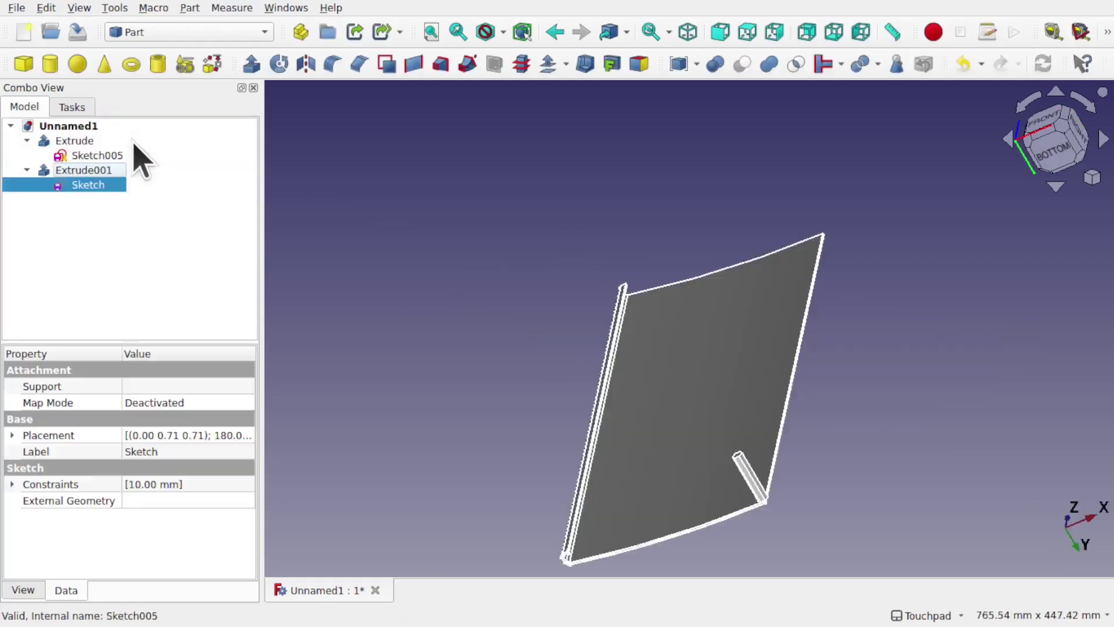
mouse_move(480, 236)
left_mouse_down("alt")
mouse_move(649, 400)
mouse_move(622, 339)
mouse_move(604, 355)
left_mouse_up("alt")
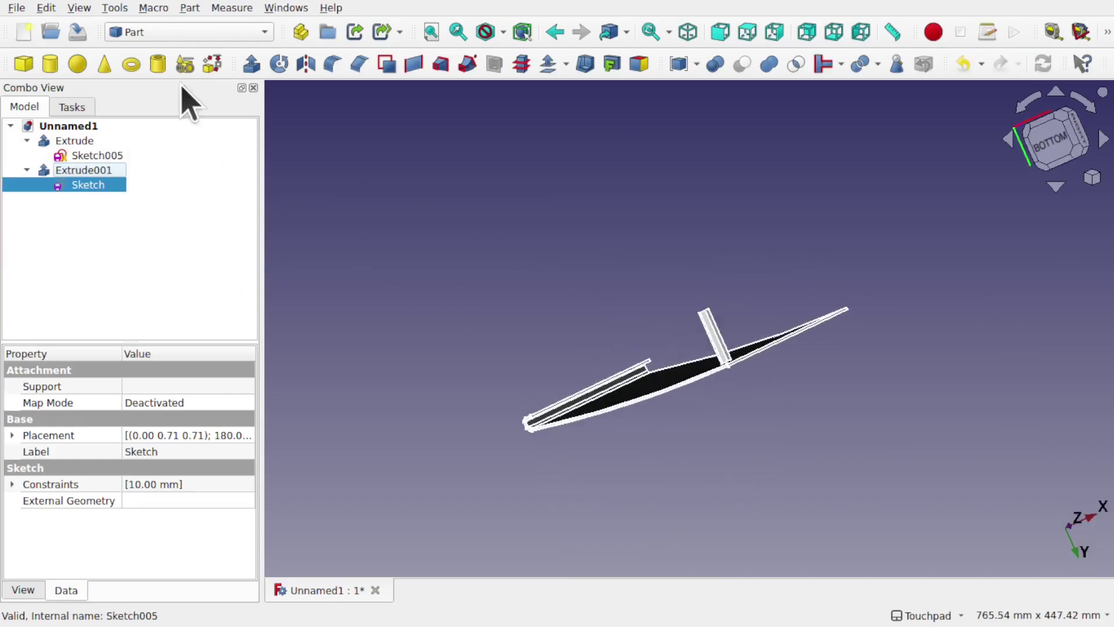
left_click(79, 8)
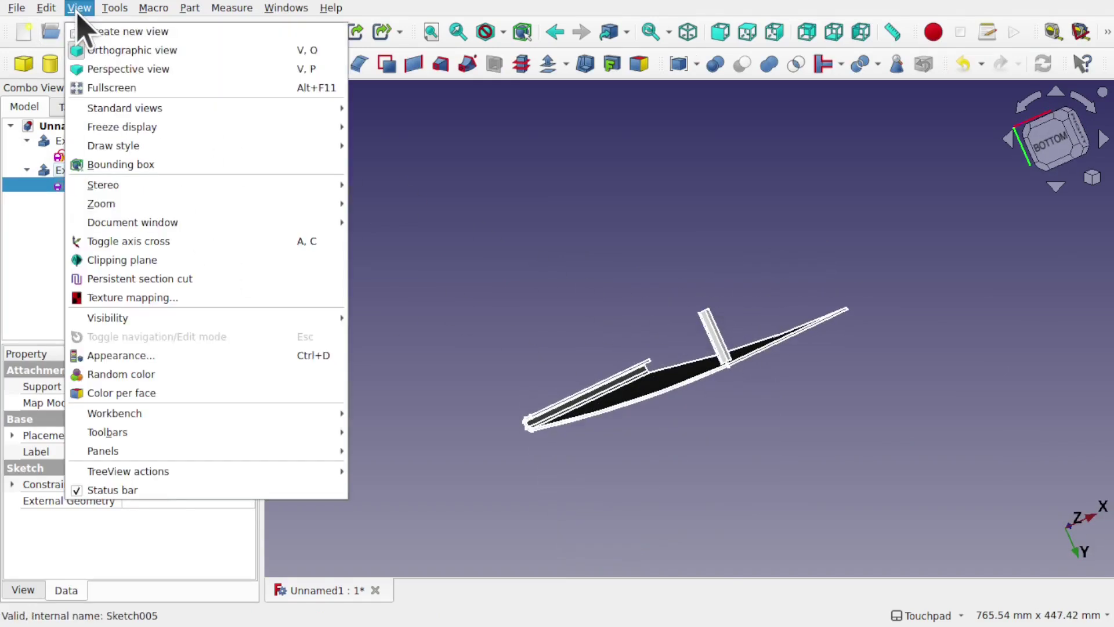
left_click(186, 241)
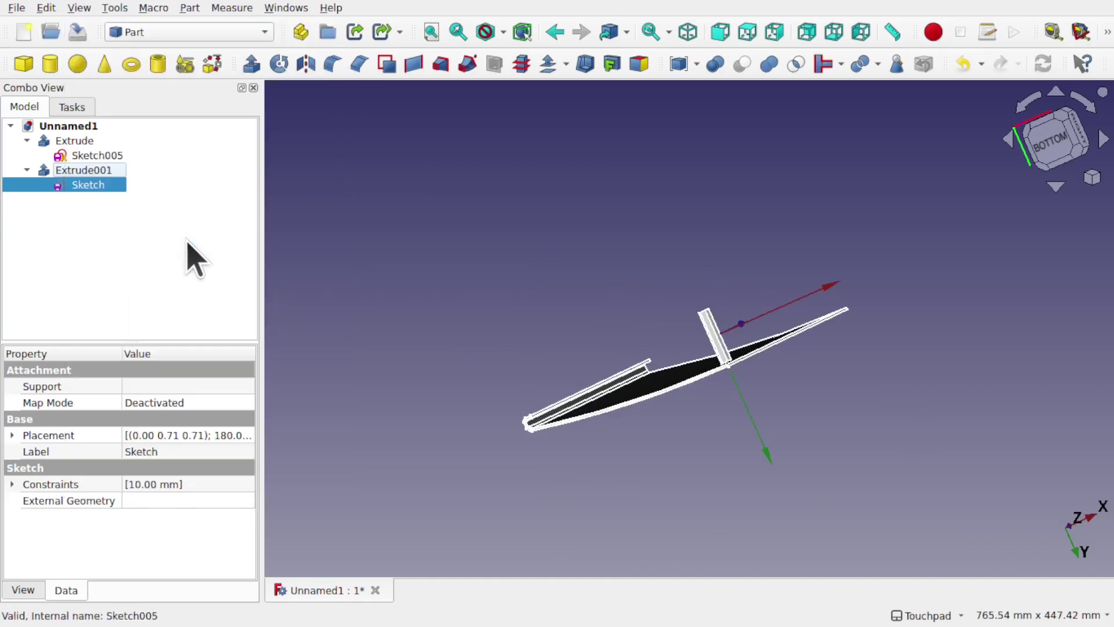
Set the forward length of the hexagon extrusion to 10 mm and view it beside the sheet.
left_click(83, 171)
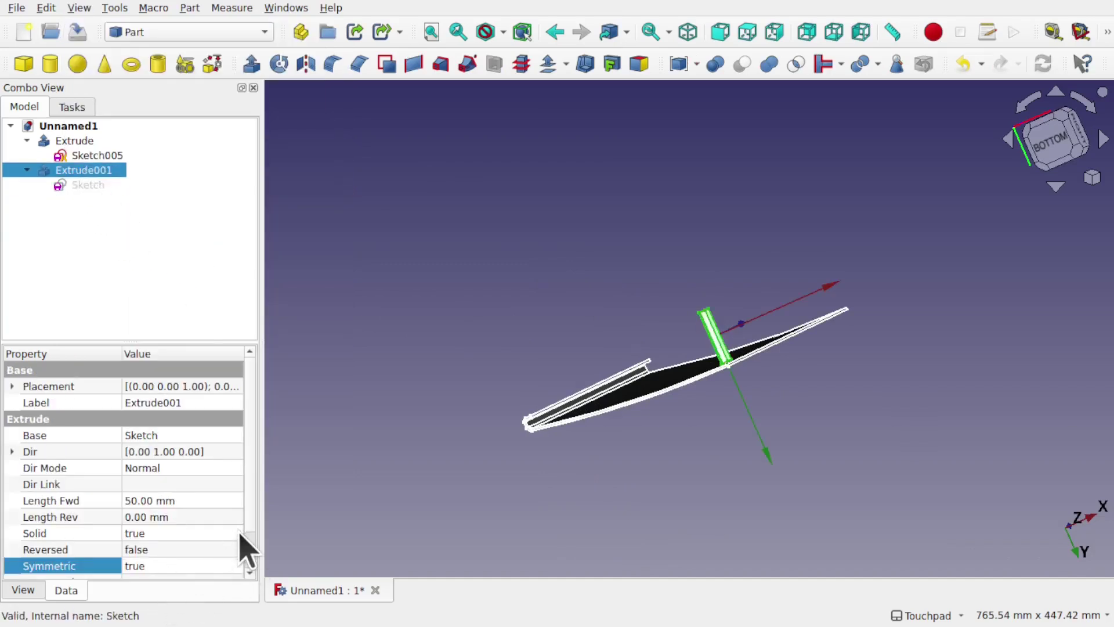
left_click(206, 500)
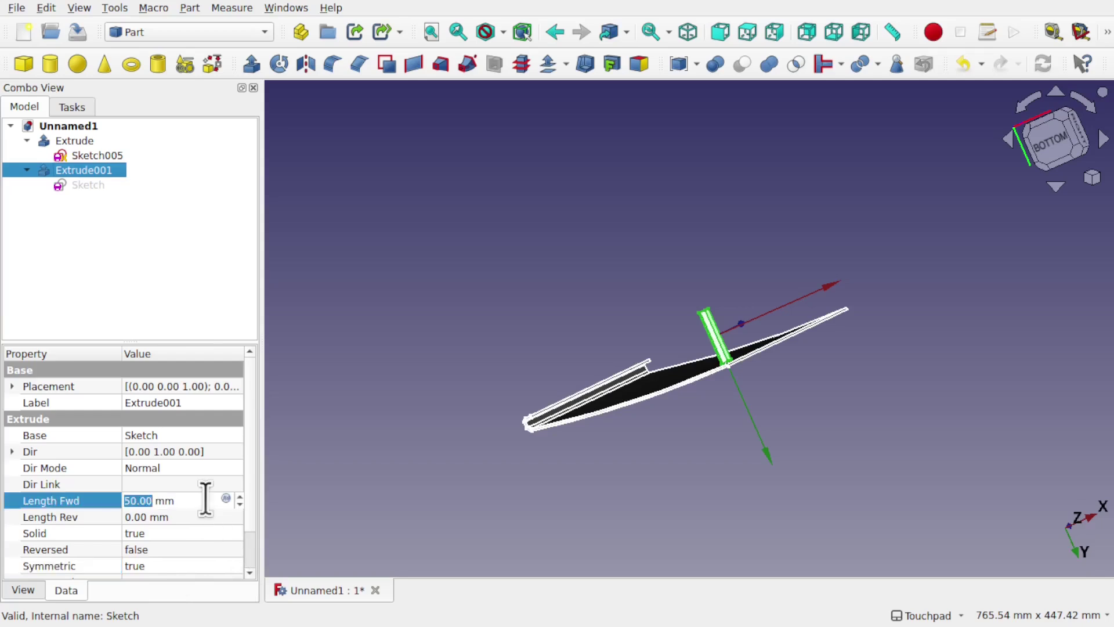
type("10")
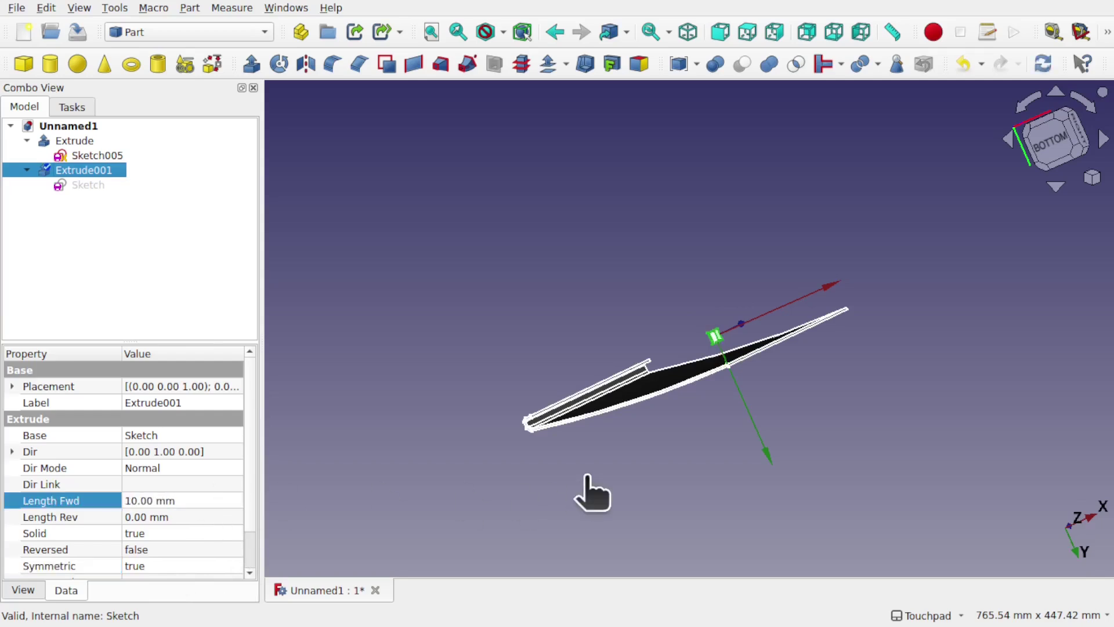
left_click(590, 490)
scroll(730, 374, "up", 5)
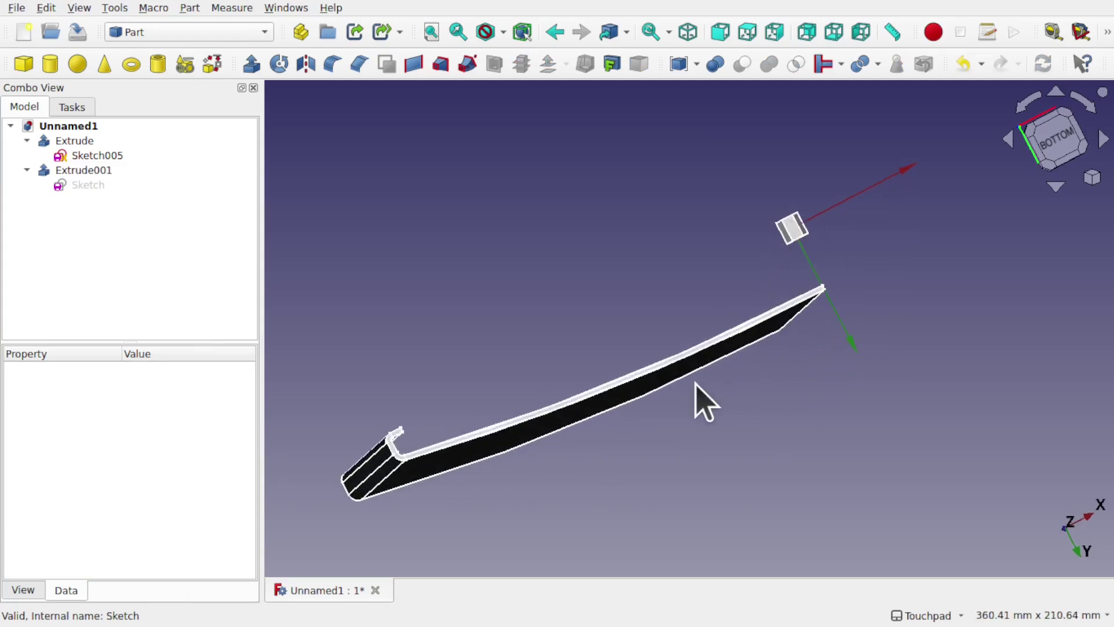
left_click_drag(696, 382, 638, 362, "shift")
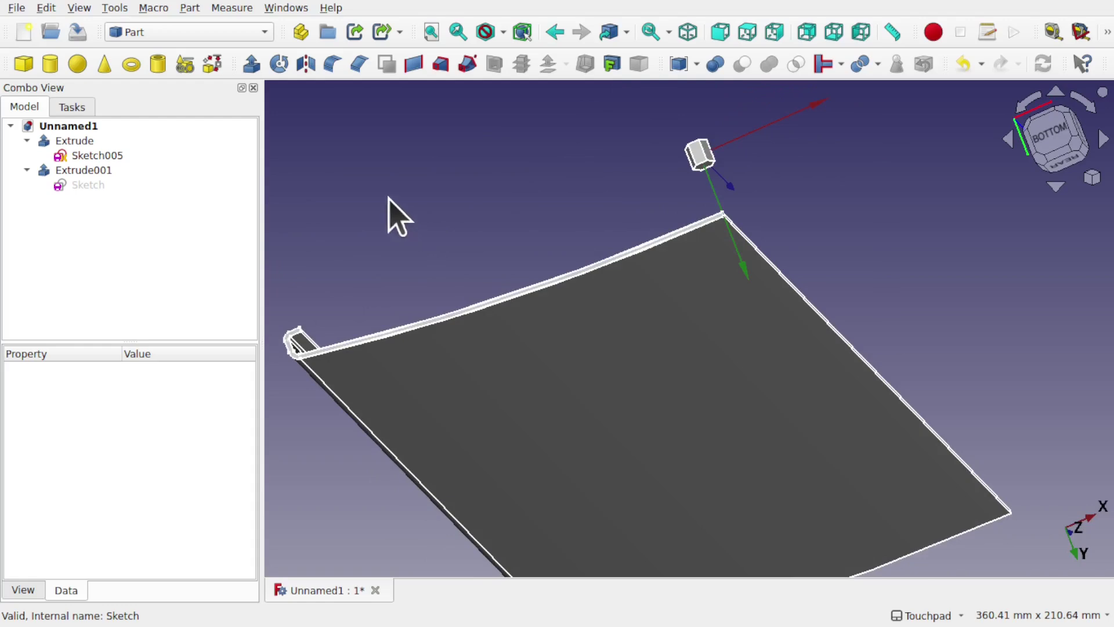
Search the workbench add-ons for the Lattice2 Workbench and check whether it is installed.
left_click(122, 8)
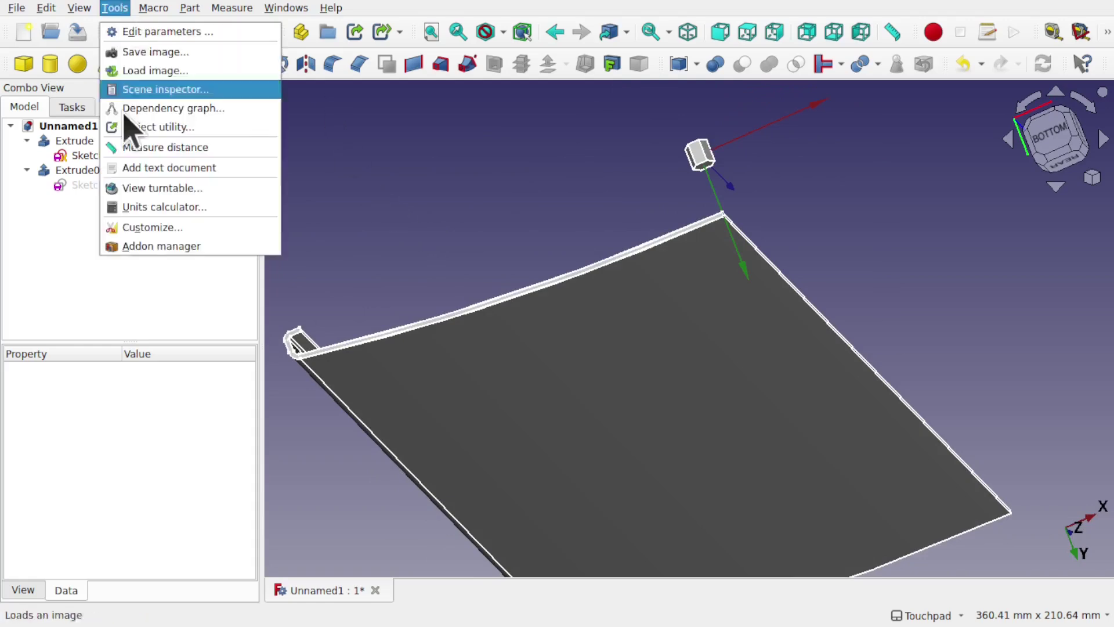
left_click(190, 241)
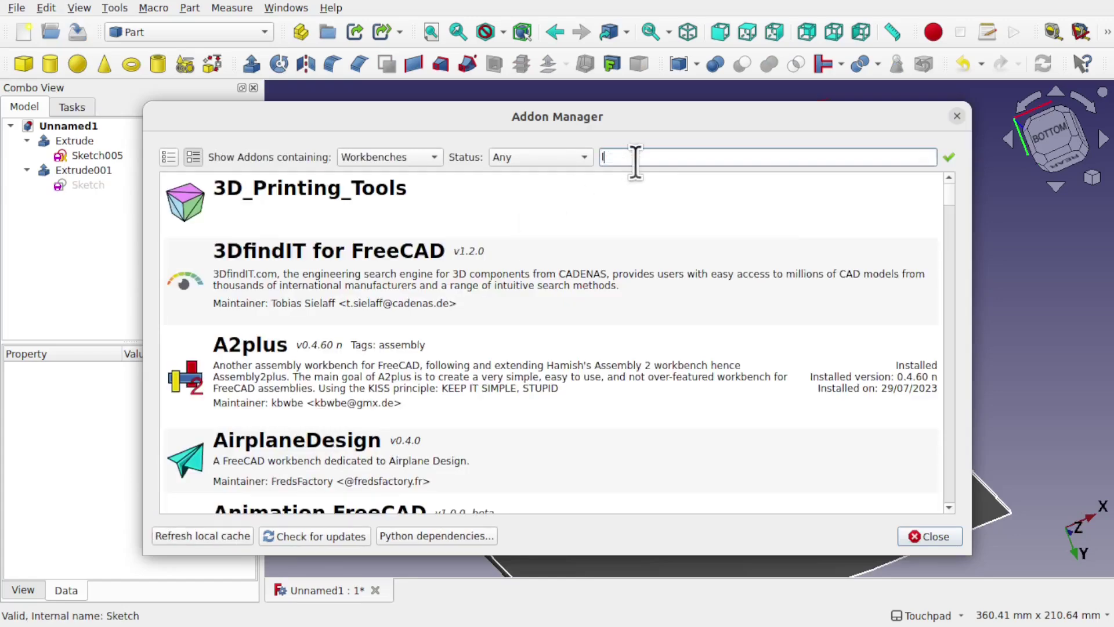
type("lattic")
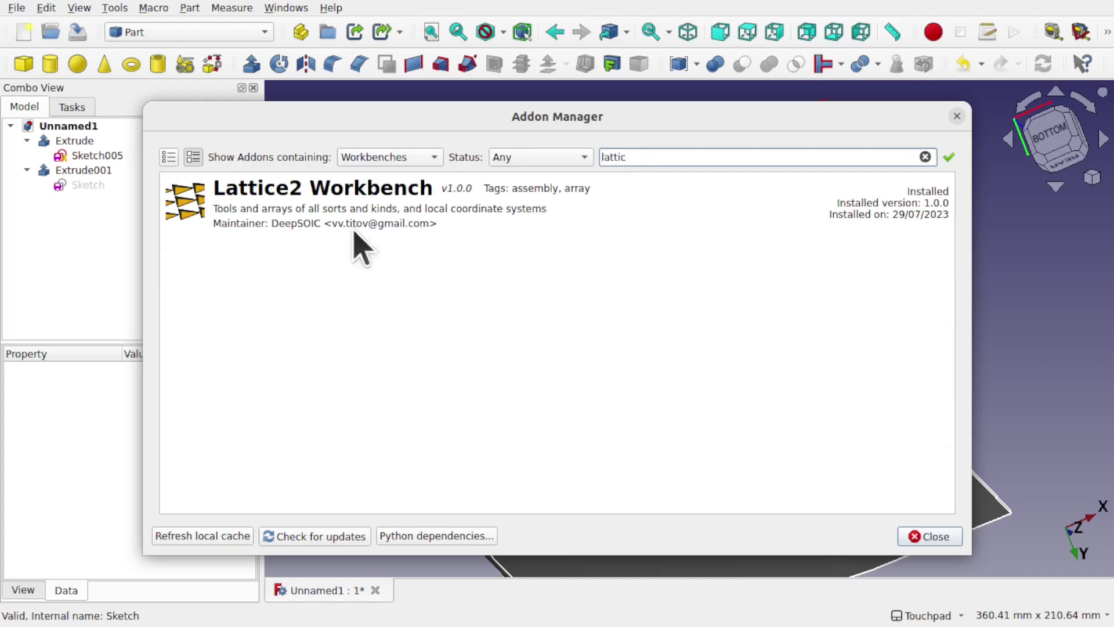
left_click(957, 116)
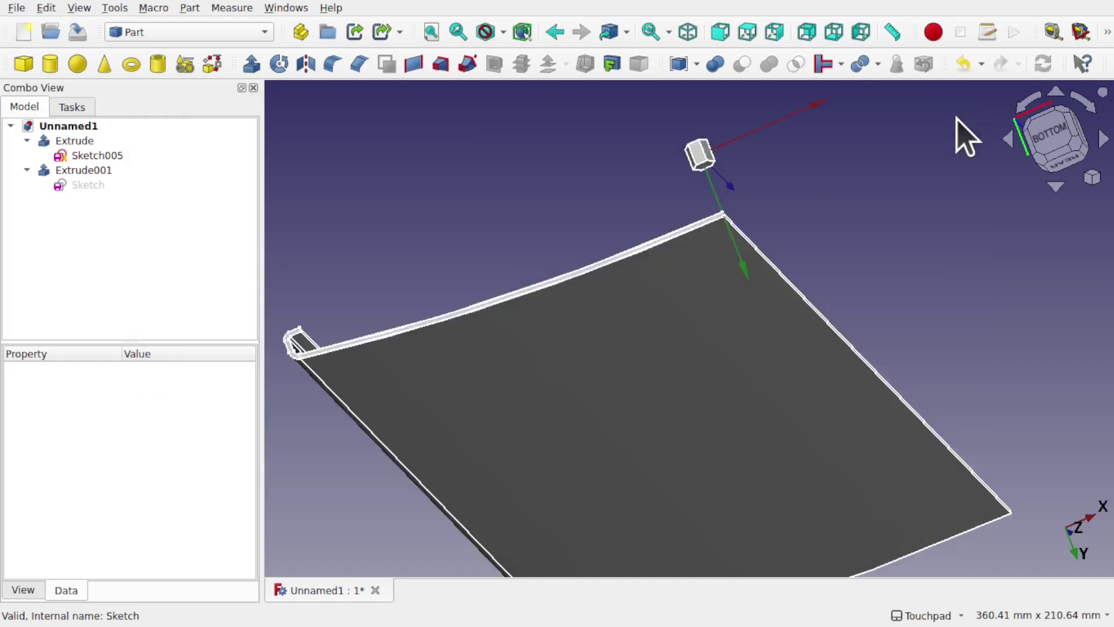
Look over the sheet and hexagon together and switch to the Lattice2 workbench.
key("5")
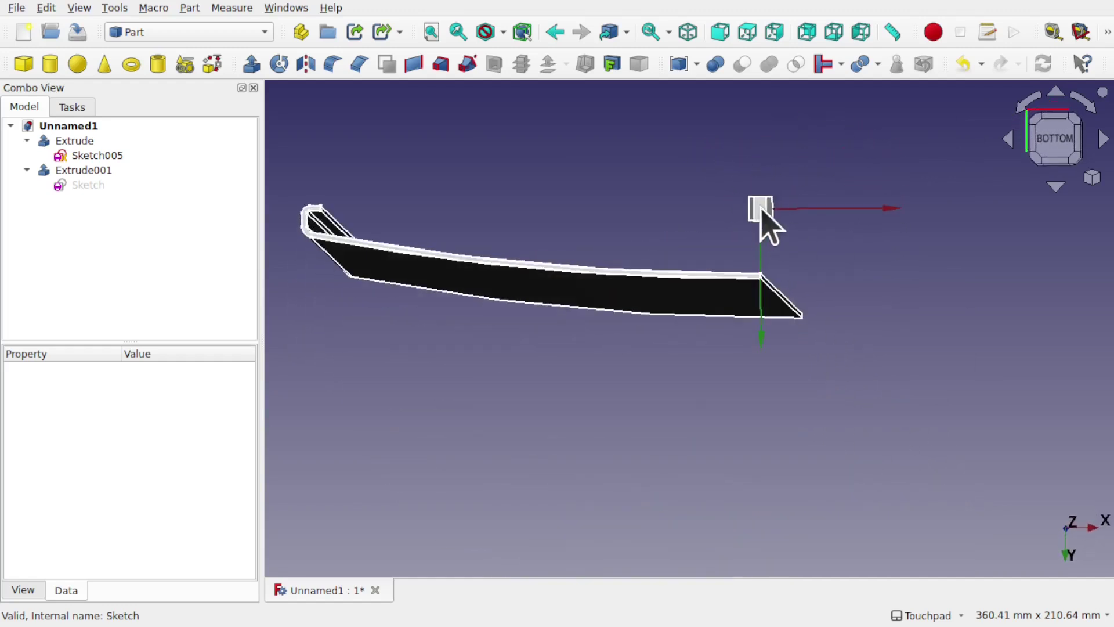
left_click_drag(727, 208, 639, 183, "shift")
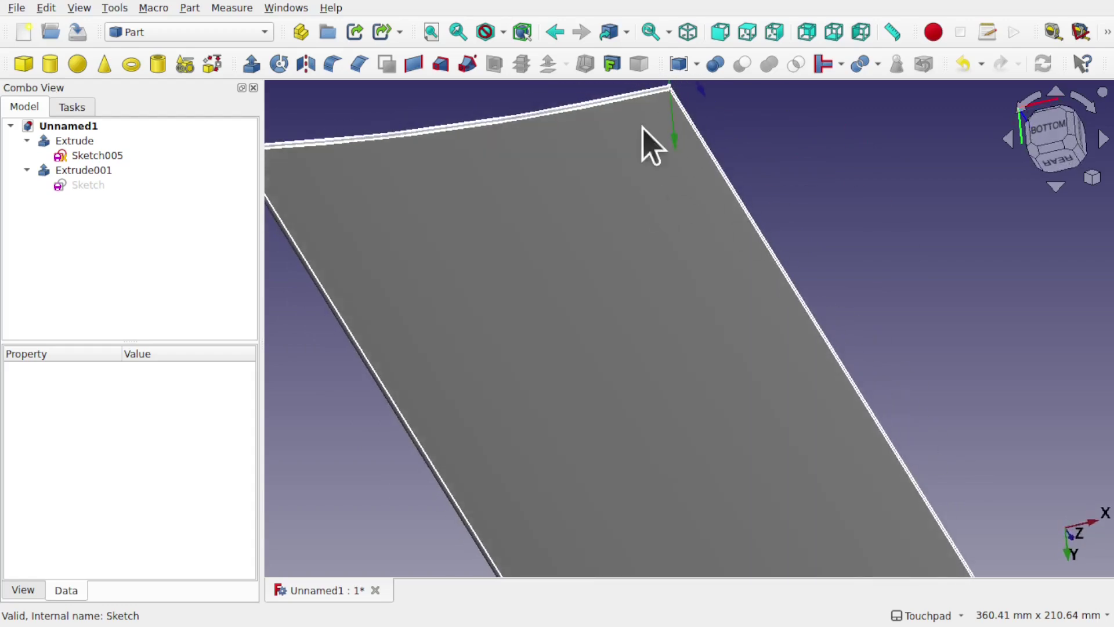
key("5")
left_click_drag(618, 129, 647, 281, "shift")
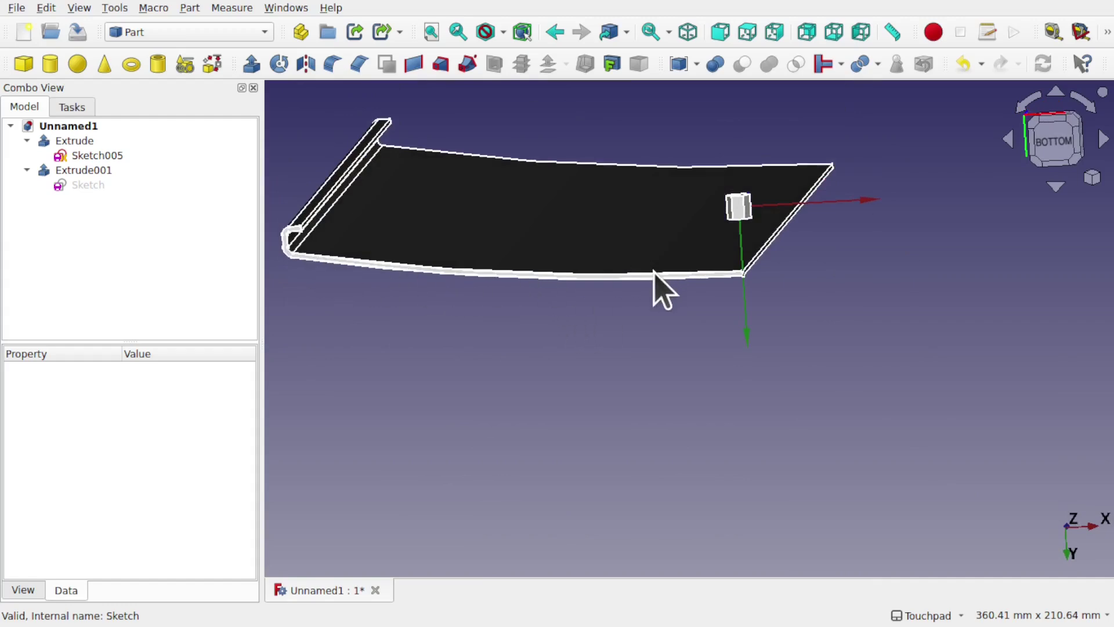
left_click(208, 37)
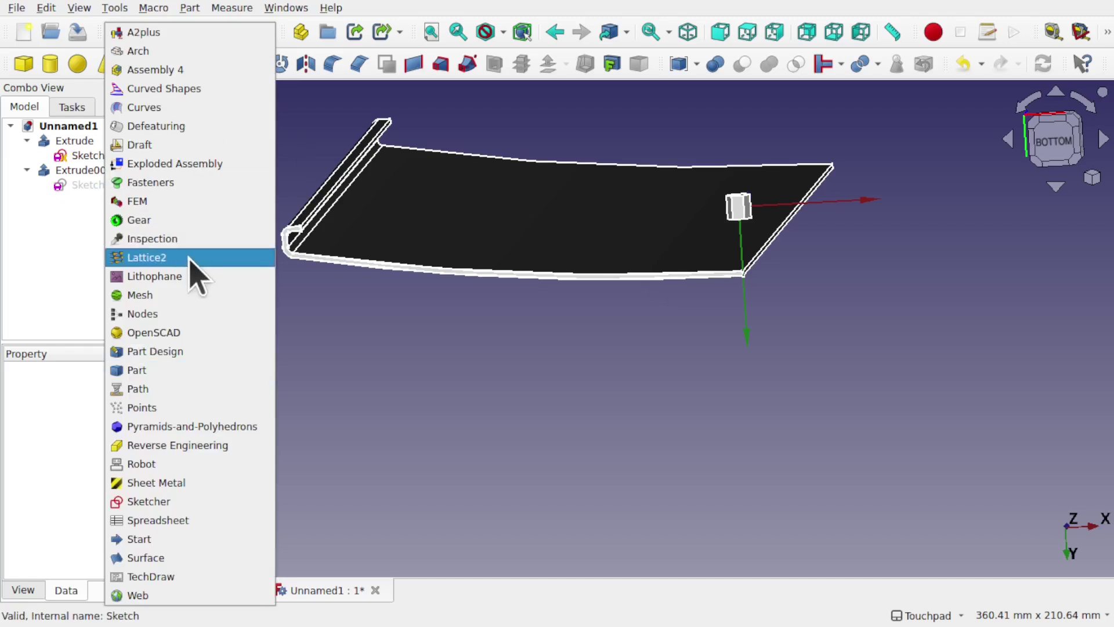
left_click(151, 257)
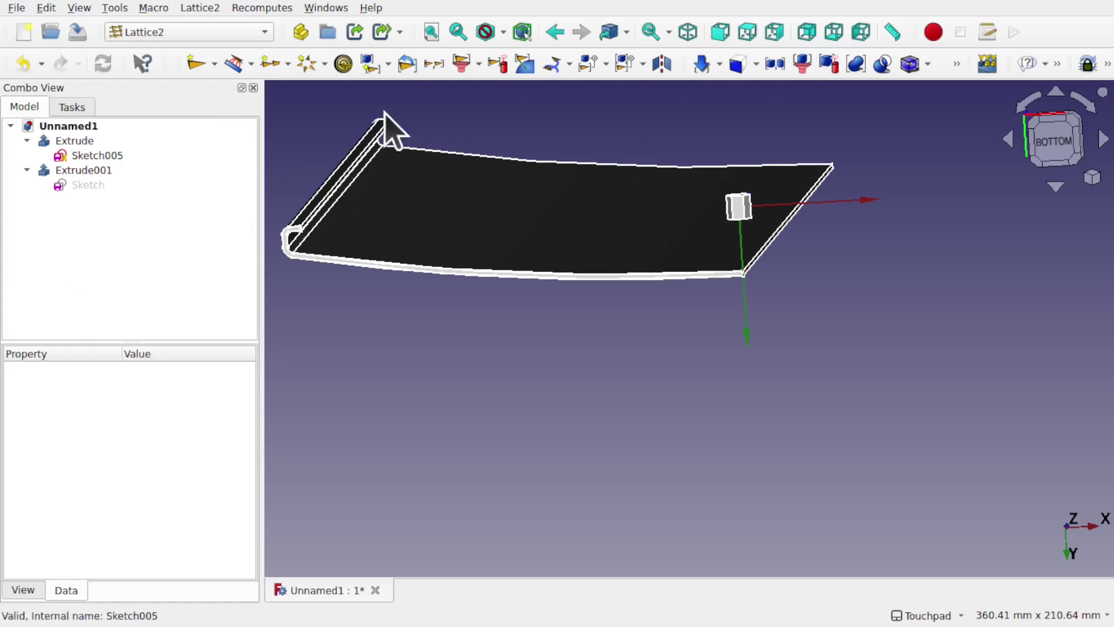
Hide the curved sheet's extrusion, leaving its profile sketch displayed.
middle_click_drag(595, 132, 597, 114, "alt")
left_click_drag(597, 113, 662, 191, "alt")
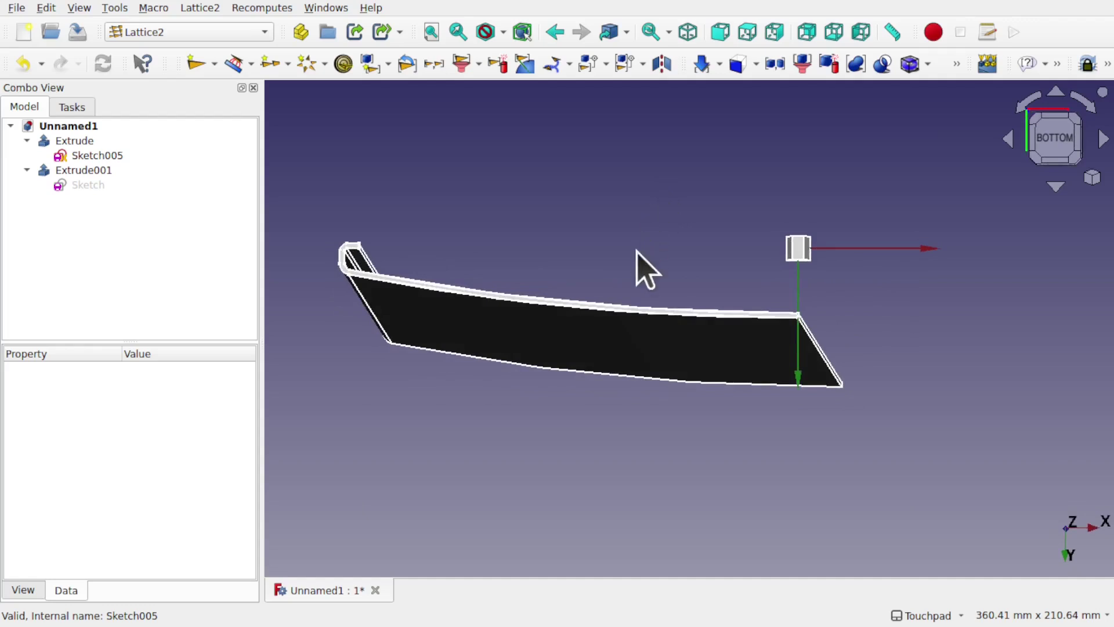
left_click(638, 313)
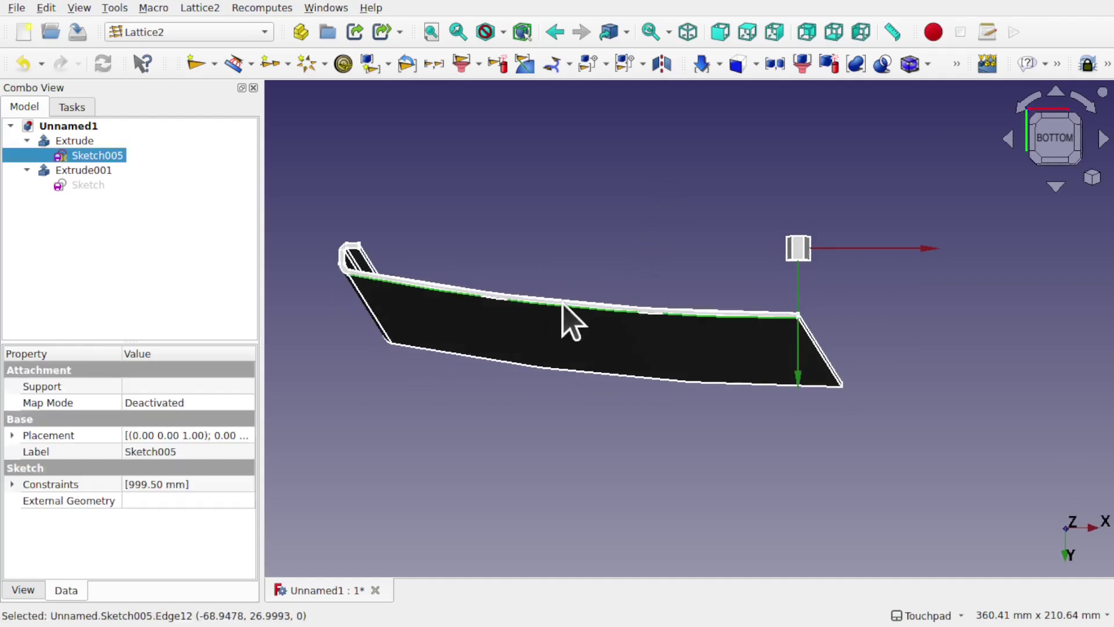
left_click(83, 144)
key("space")
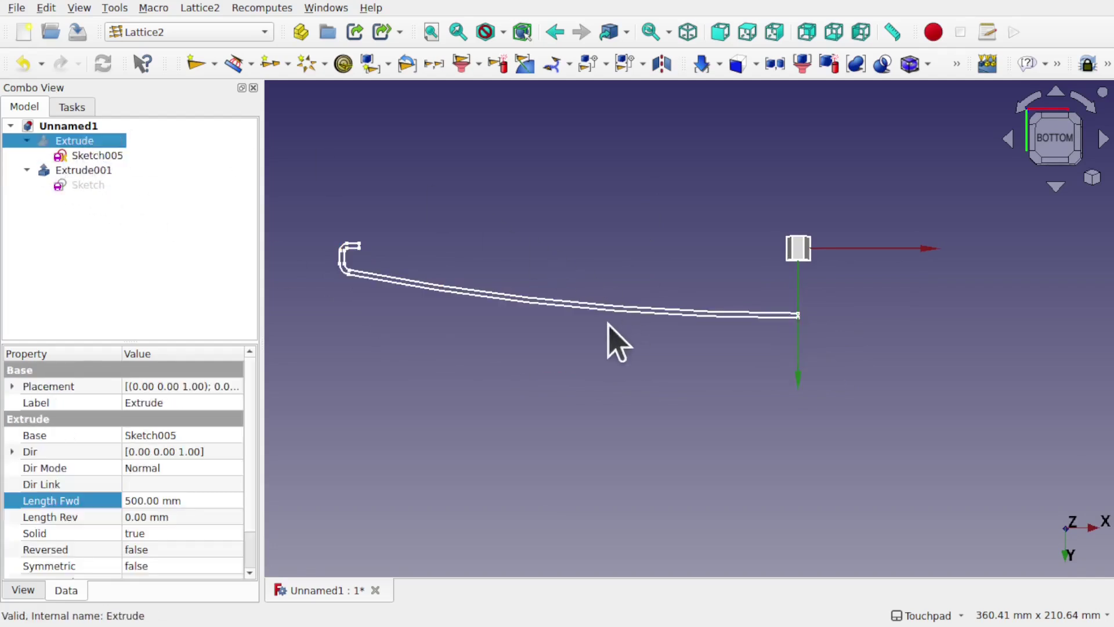
Create a Span / N polar array on the outer long arc of the sheet's profile sketch.
scroll(616, 314, "up", 2)
scroll(615, 313, "down", 3)
scroll(615, 313, "up", 1)
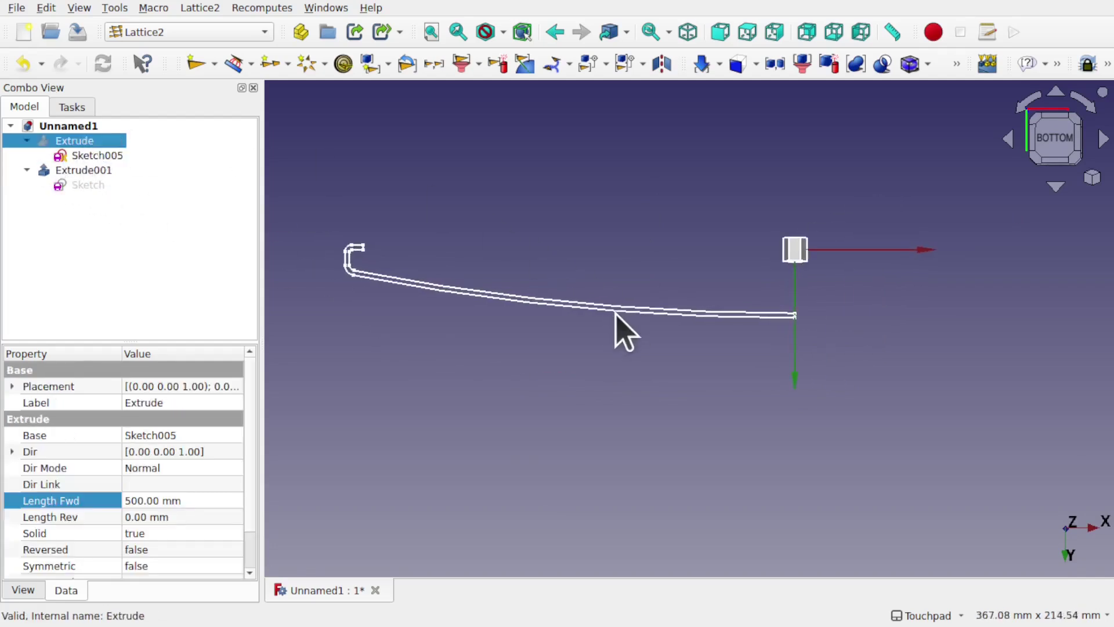
left_click(553, 308)
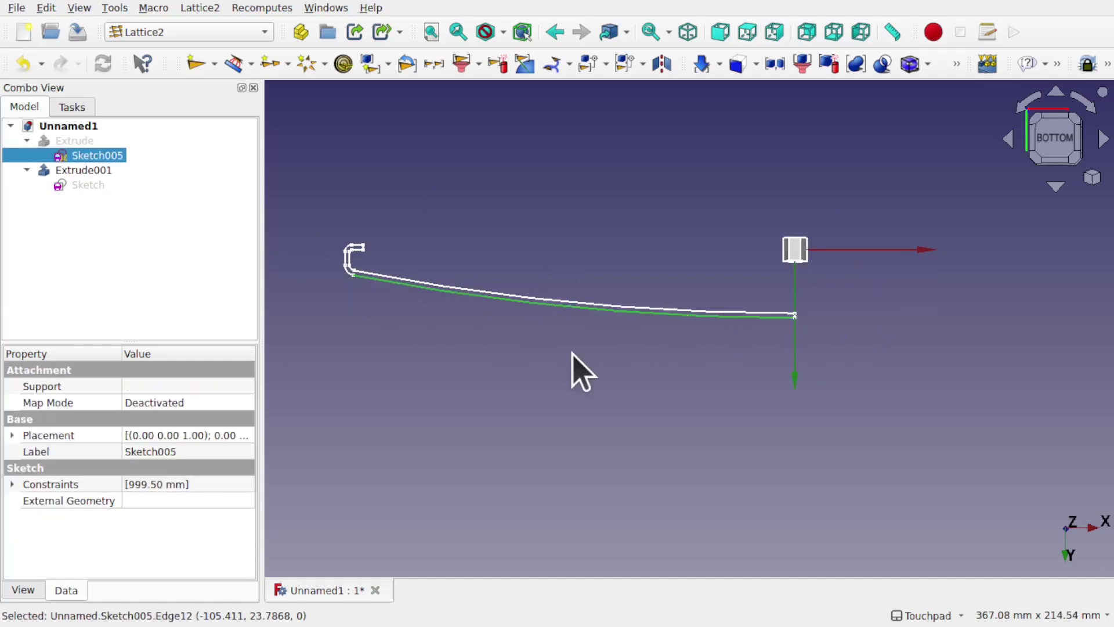
left_click(192, 8)
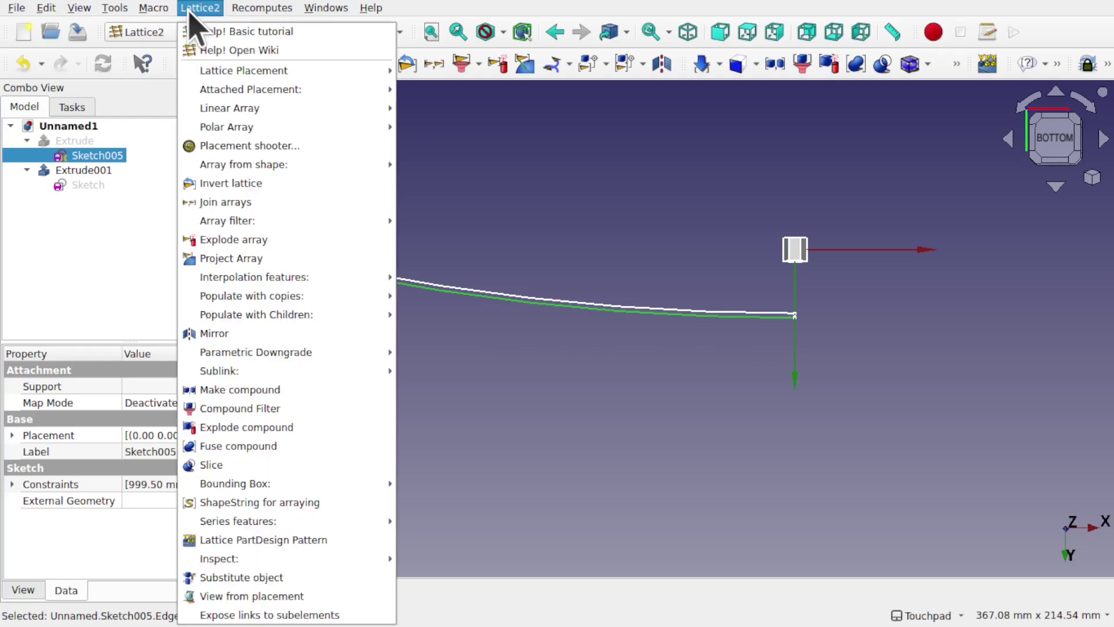
mouse_move(269, 130)
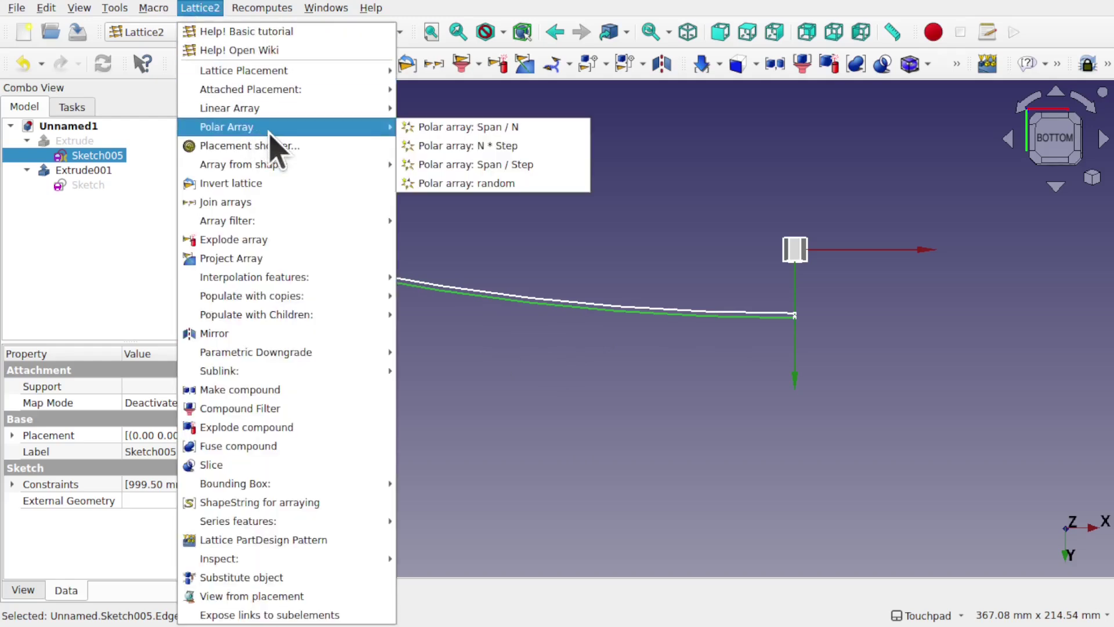
left_click(475, 131)
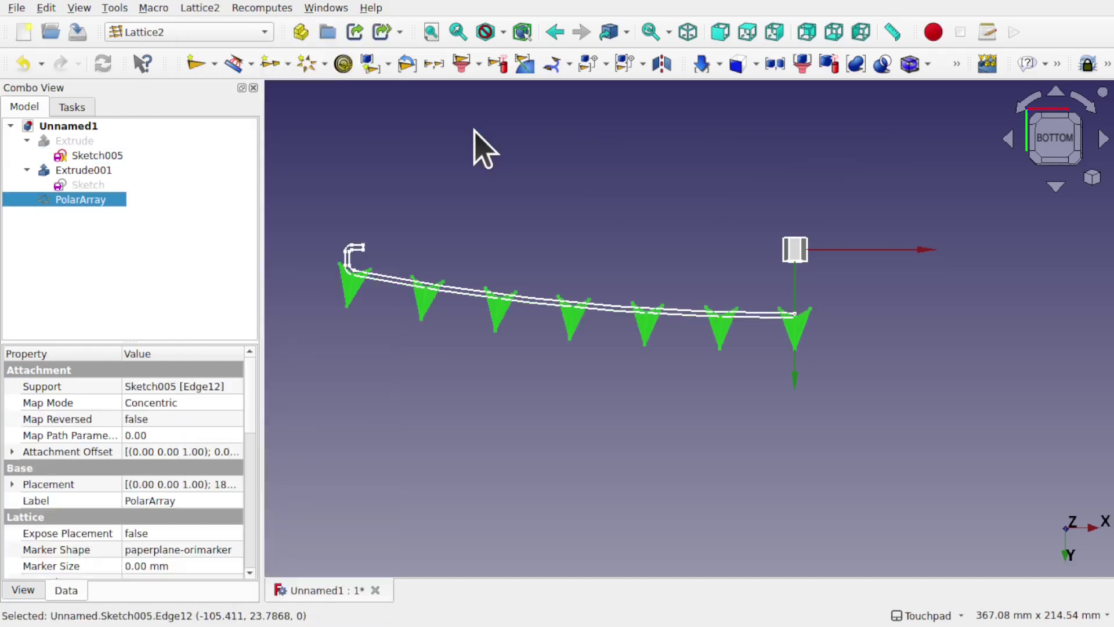
Examine the direction of the polar array's arrow markers along the curve in relation to the hexagon solid.
mouse_move(718, 284)
left_mouse_down("shift")
mouse_move(674, 259)
mouse_move(689, 292)
mouse_move(714, 302)
left_mouse_up("shift")
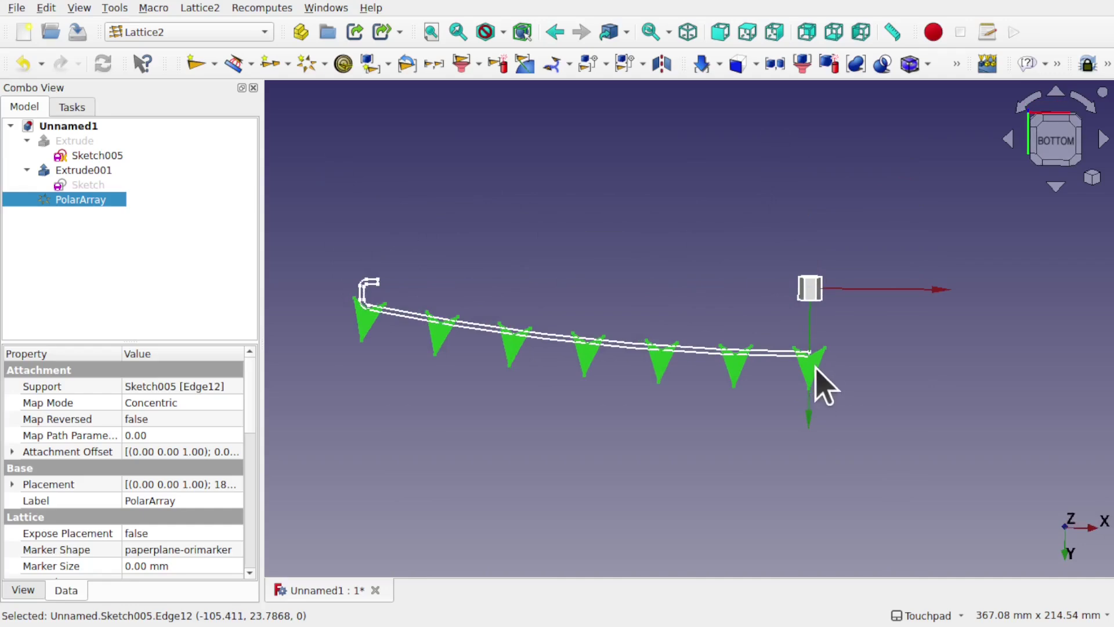
left_click_drag(809, 374, 695, 367, "shift")
middle_click_drag(694, 368, 699, 358, "alt")
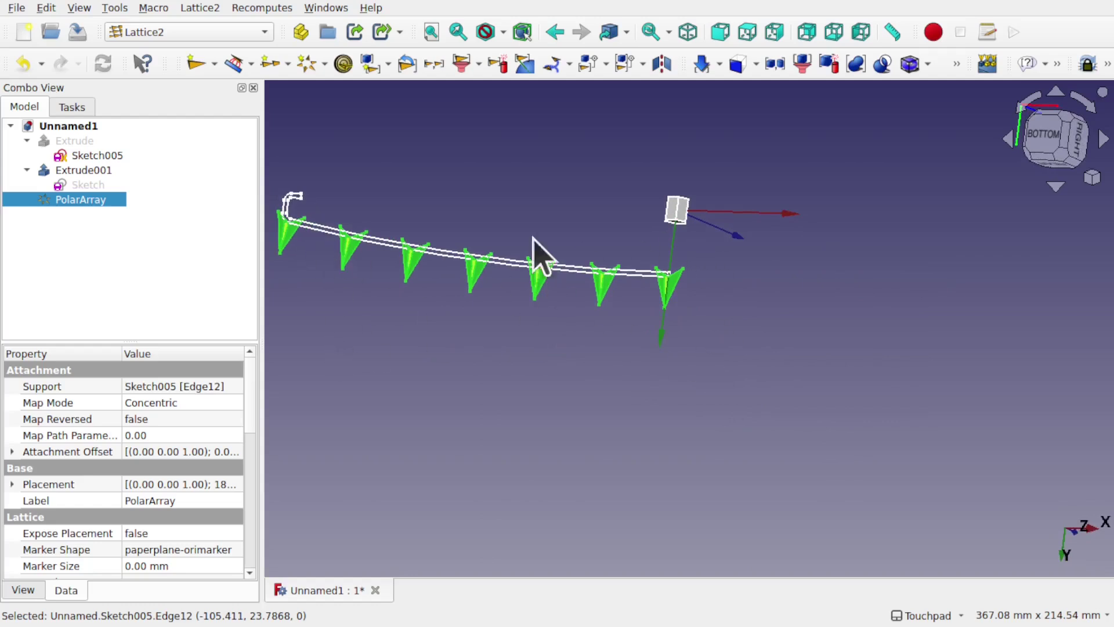
middle_click_drag(597, 307, 680, 367, "shift")
scroll(678, 392, "up", 3)
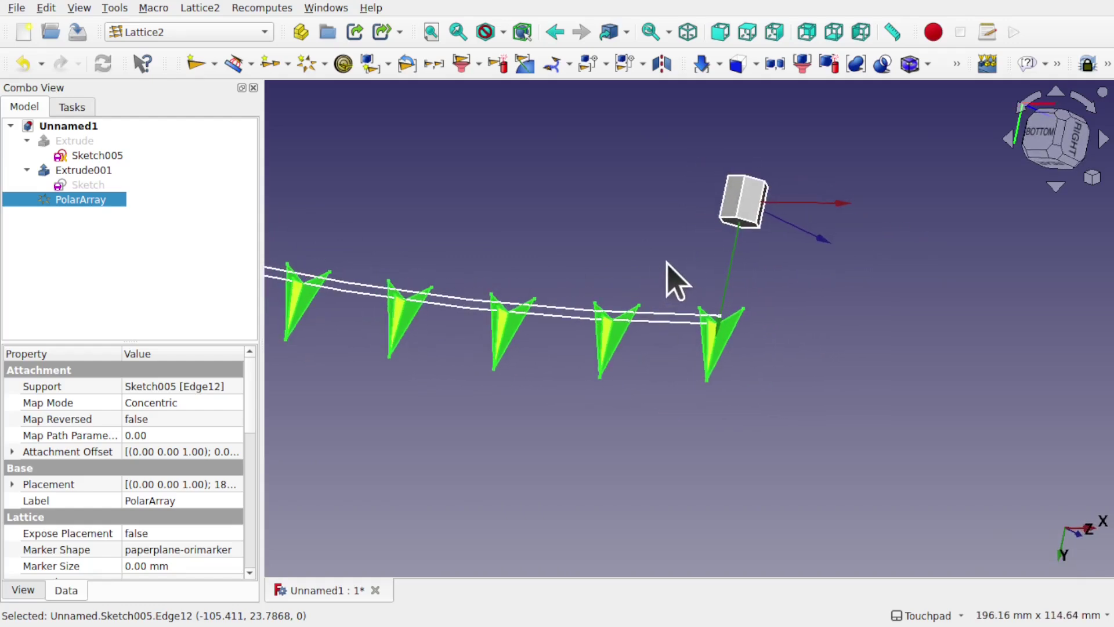
left_click(749, 208)
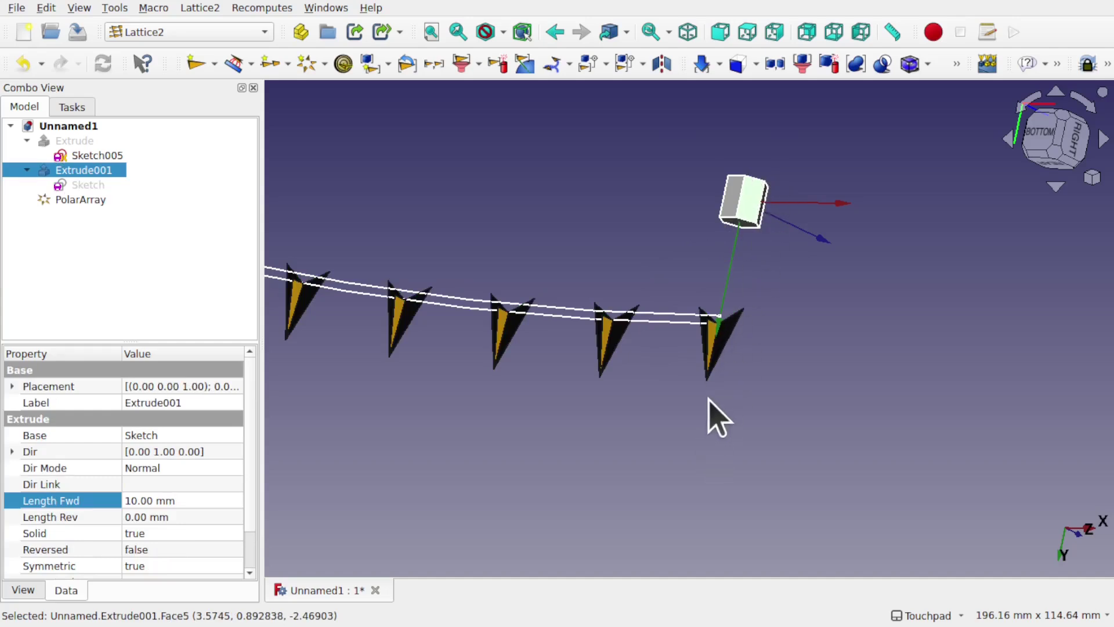
scroll(708, 399, "down", 3)
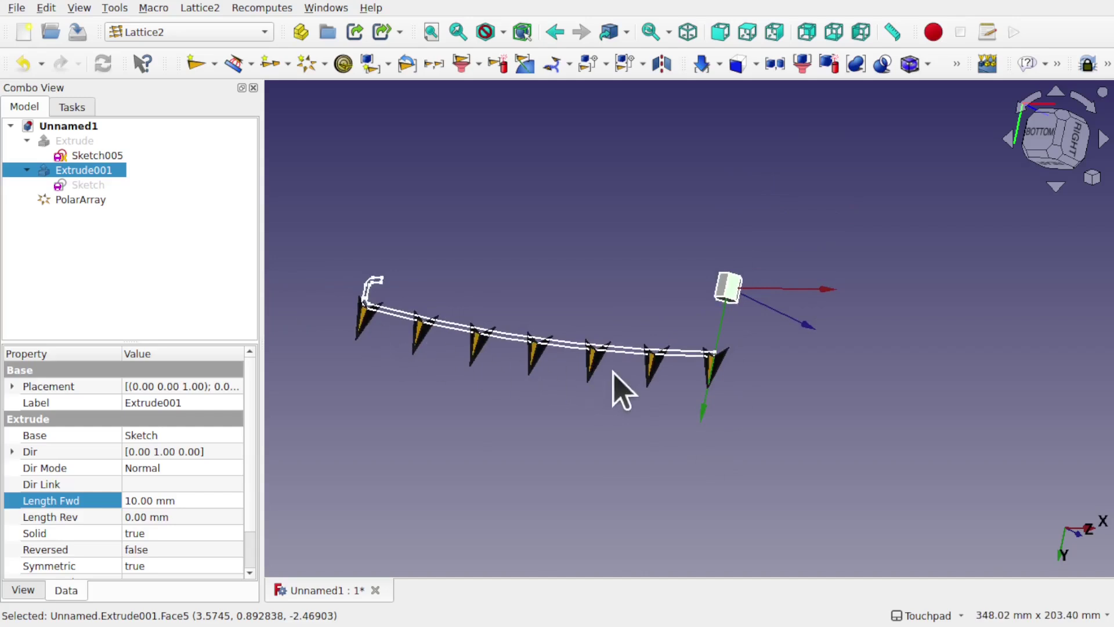
middle_click_drag(751, 290, 716, 307, "shift")
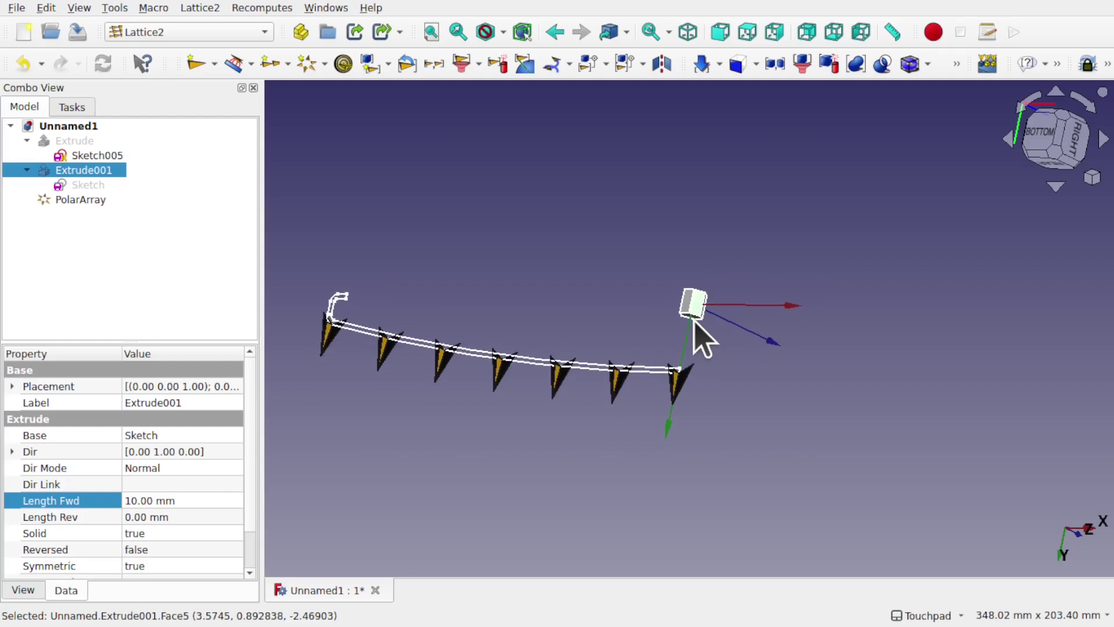
Inspect the hexagon's end face and a side edge and compare their orientation with the array markers.
scroll(699, 336, "up", 5)
middle_click_drag(696, 329, 709, 200)
left_click(709, 204)
middle_click_drag(615, 226, 665, 361)
scroll(492, 82, "down", 3)
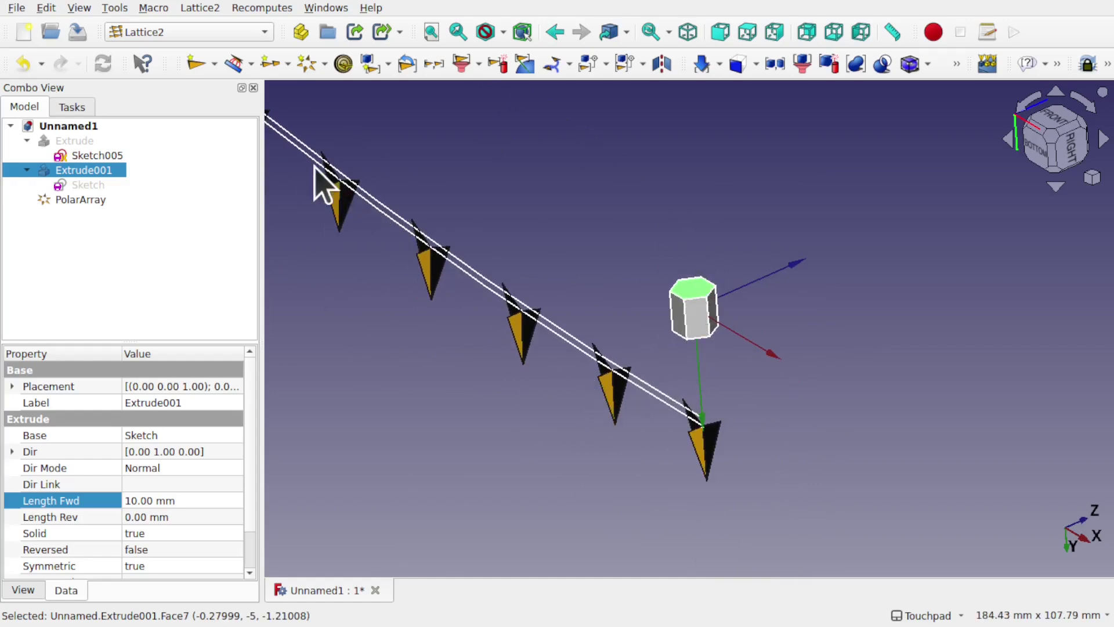
scroll(656, 331, "down", 2)
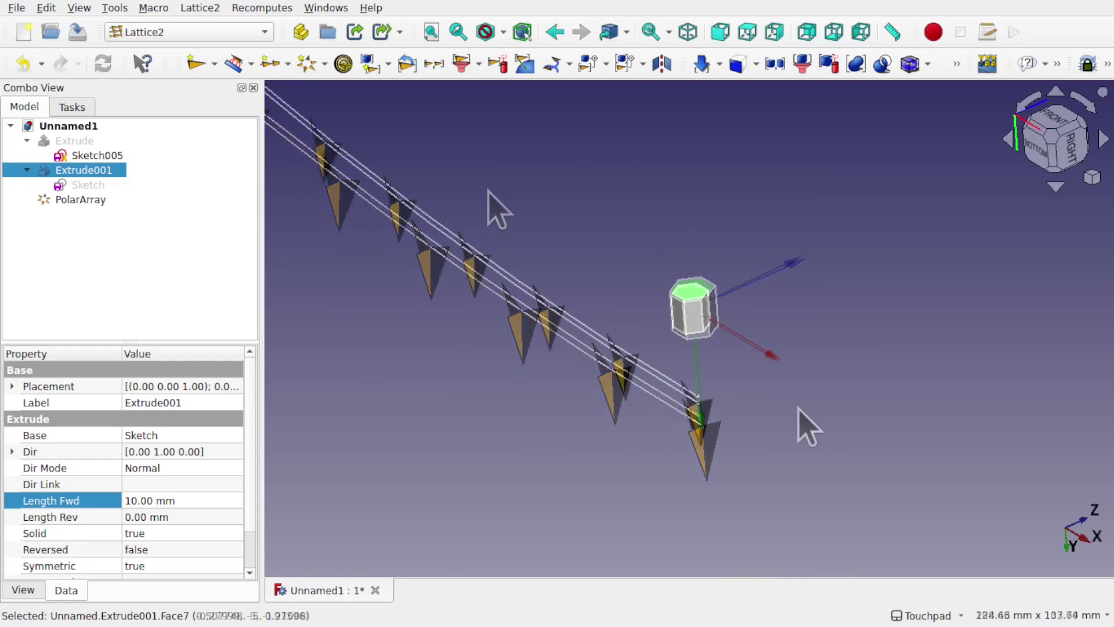
left_click(764, 400)
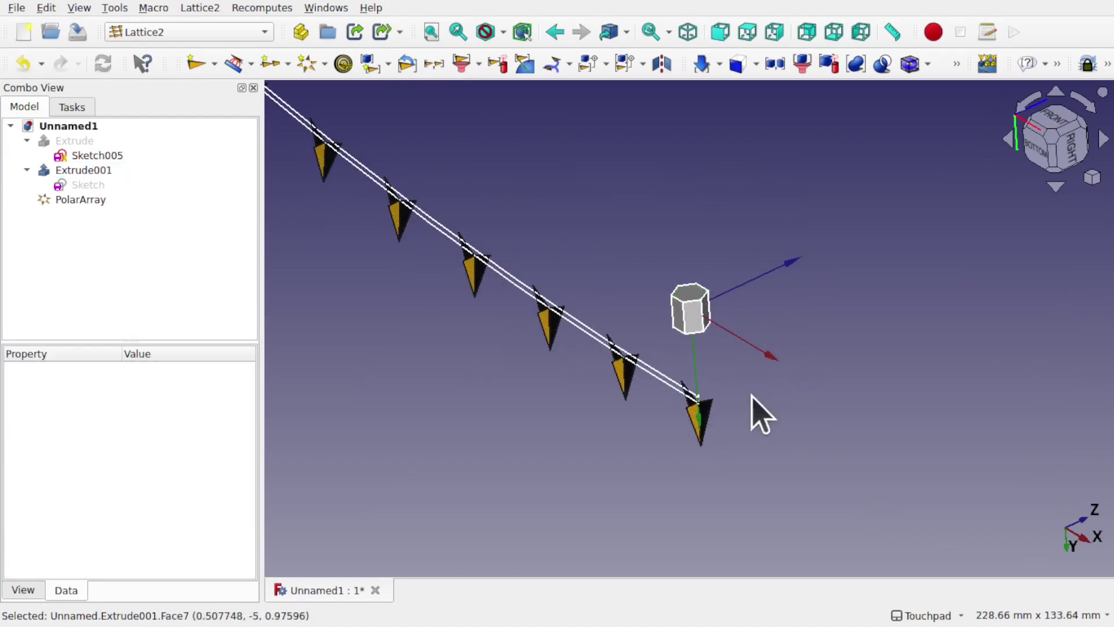
left_click(692, 293)
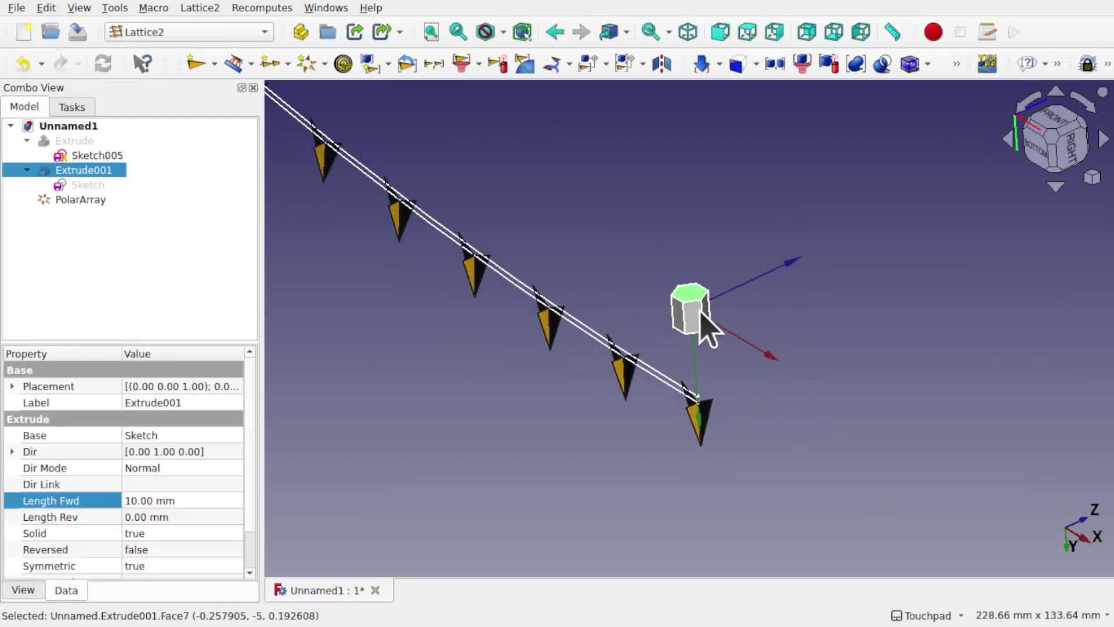
left_click(704, 316)
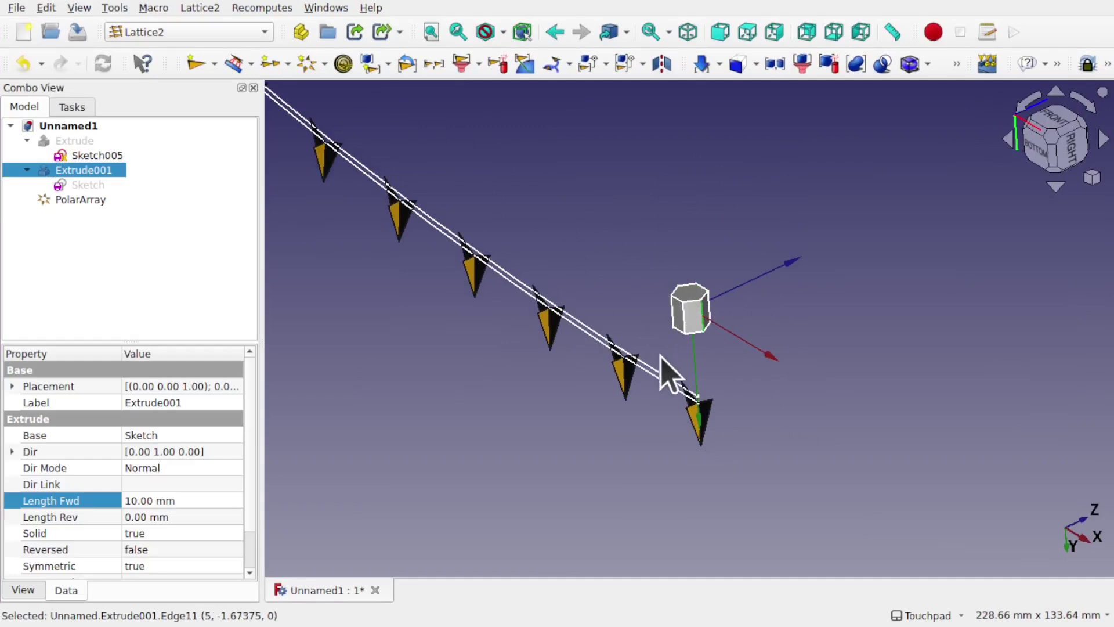
middle_click_drag(681, 307, 672, 346)
middle_click_drag(675, 282, 587, 270)
left_click_drag(588, 270, 719, 278, "alt")
left_click(734, 311)
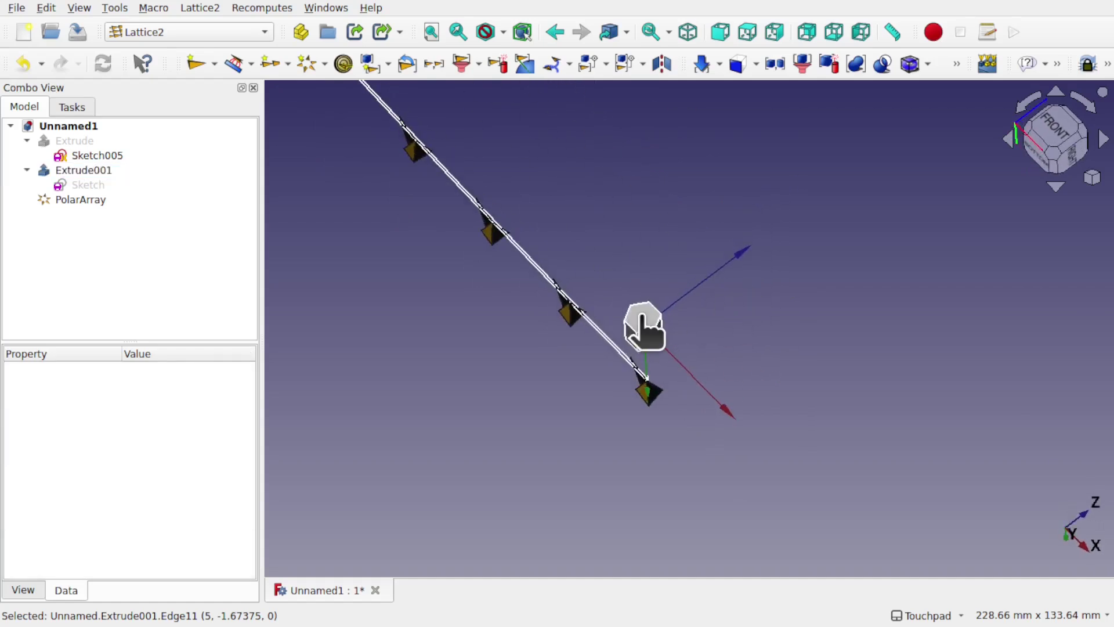
Start an Attached Placement with the hexagon's end face as its plane reference.
left_click(644, 328)
scroll(642, 339, "up", 5)
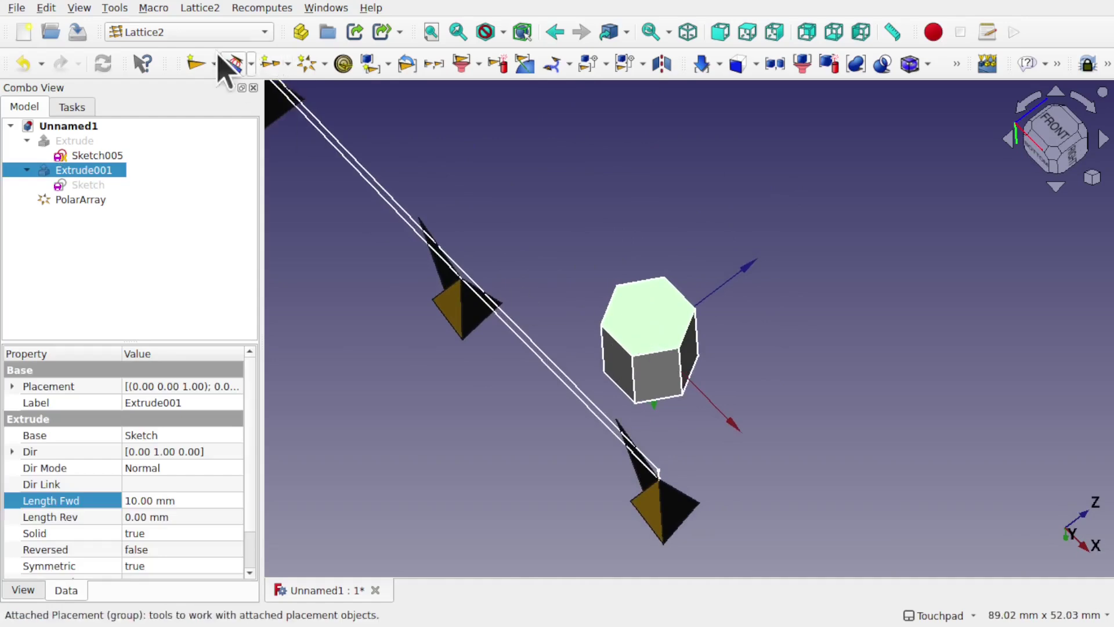
left_click(203, 9)
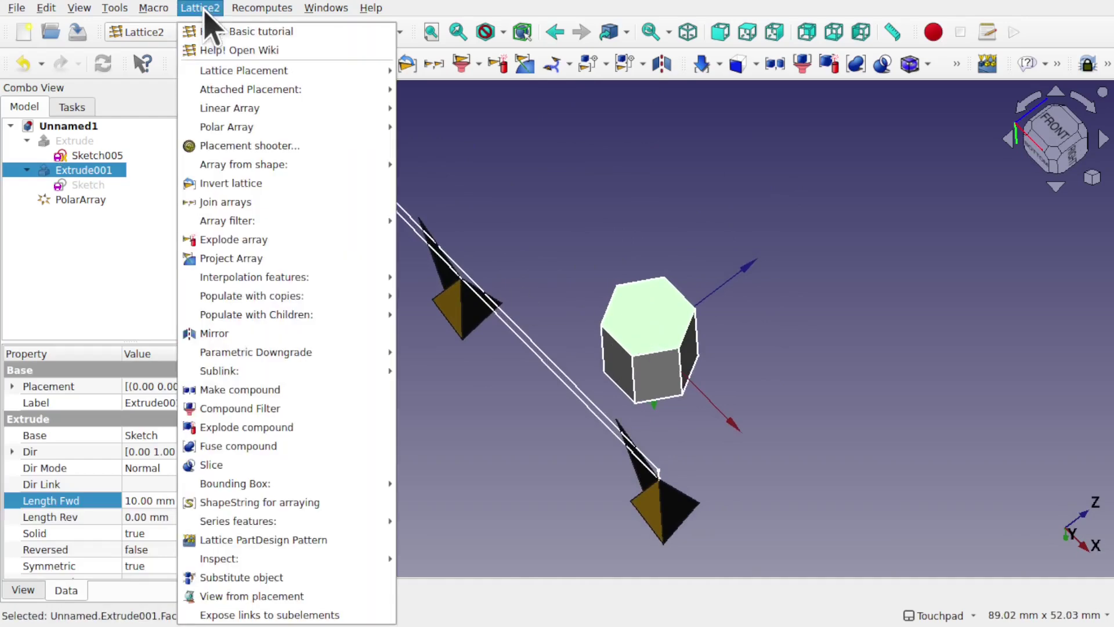
mouse_move(287, 93)
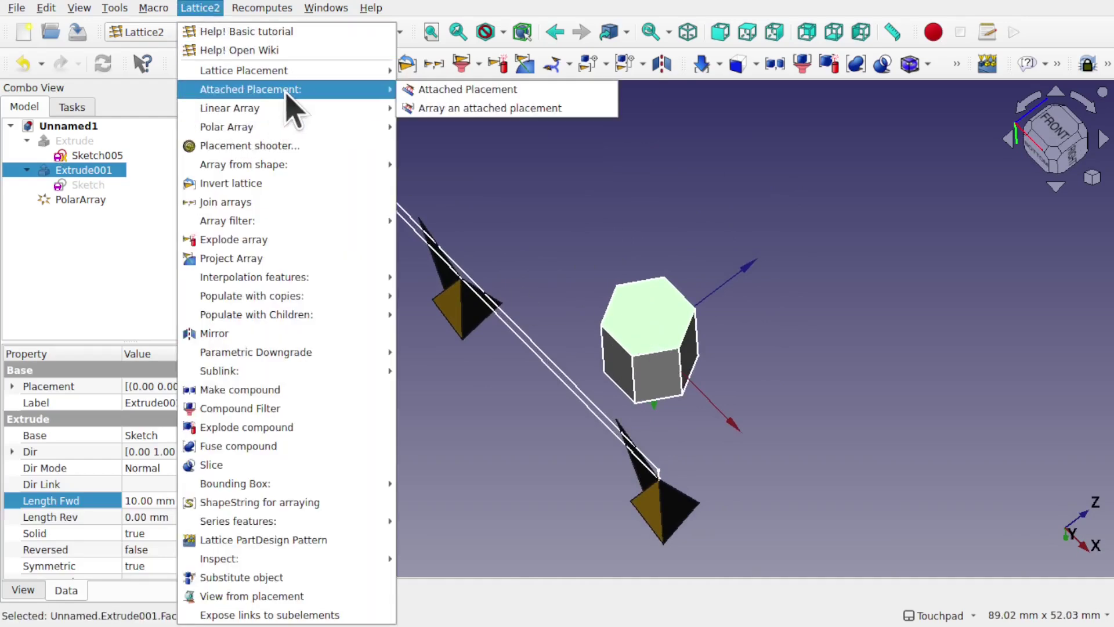
left_click(435, 91)
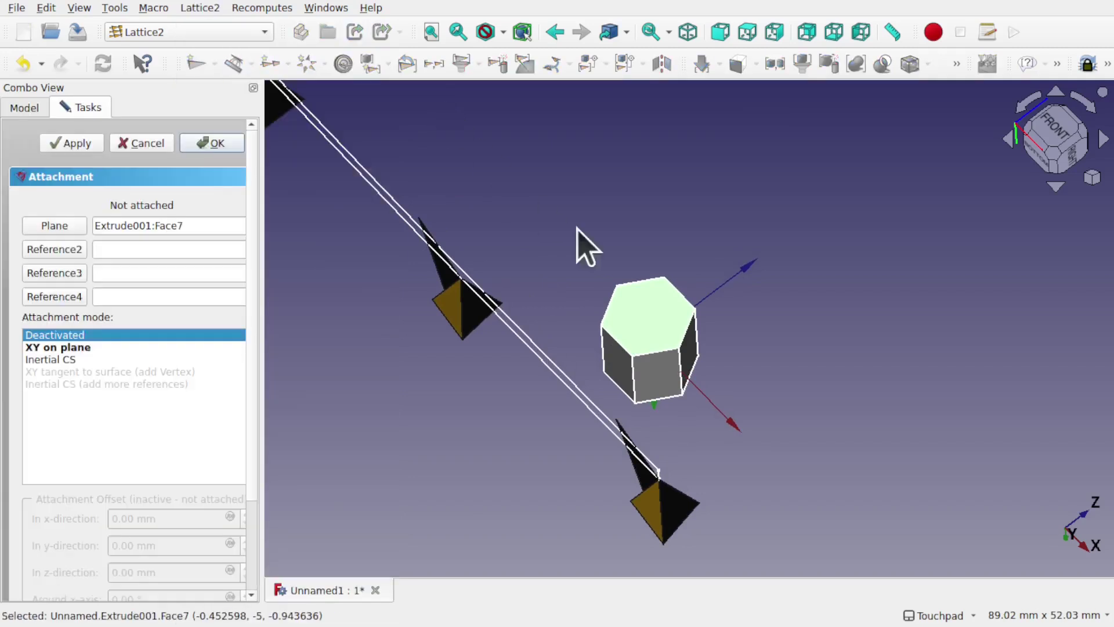
Check the position of the hexagon beside the array and review the new placement object's properties.
left_click_drag(667, 265, 583, 308, "alt")
scroll(625, 301, "down", 3)
scroll(672, 443, "up", 5)
scroll(666, 424, "down", 4)
left_click(25, 108)
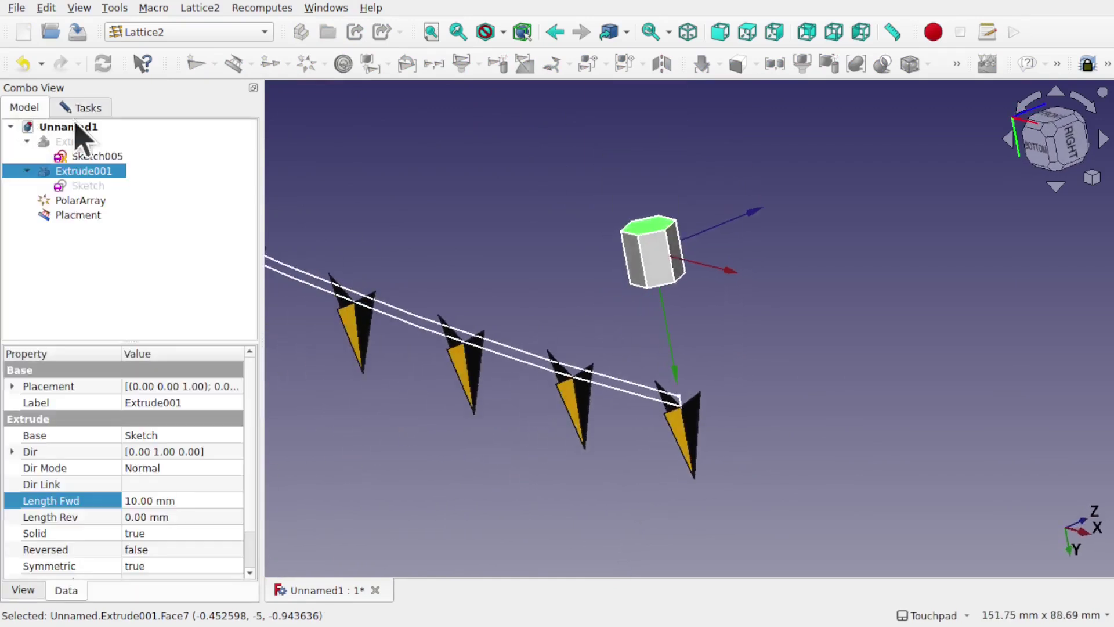
left_click(84, 216)
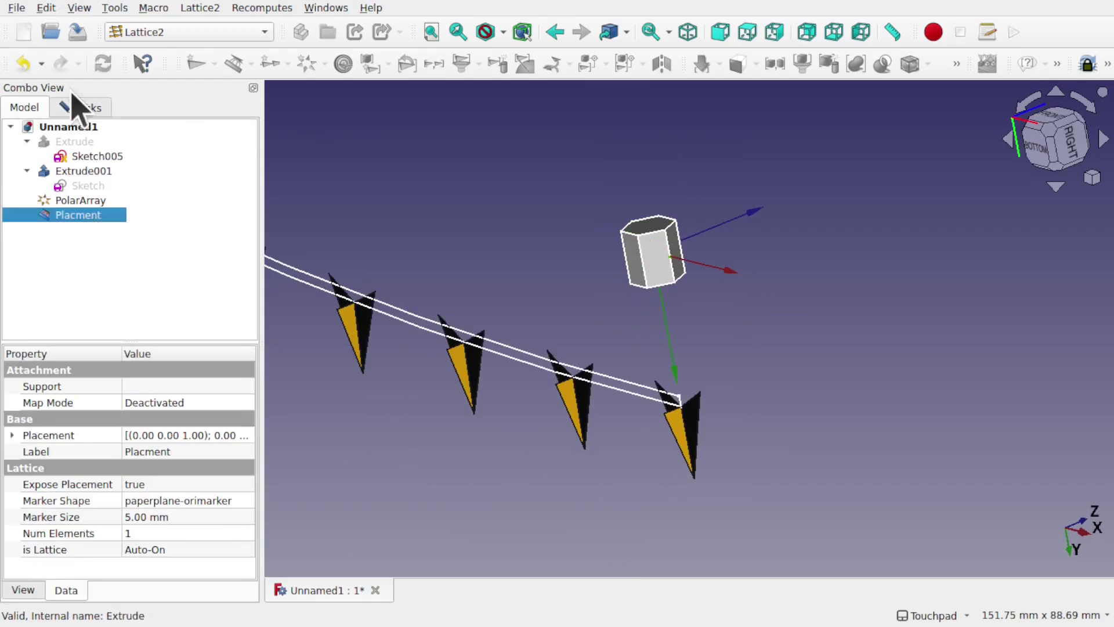
Set the placement's attachment mode to XY on plane after comparing it with Inertial CS.
left_click(84, 108)
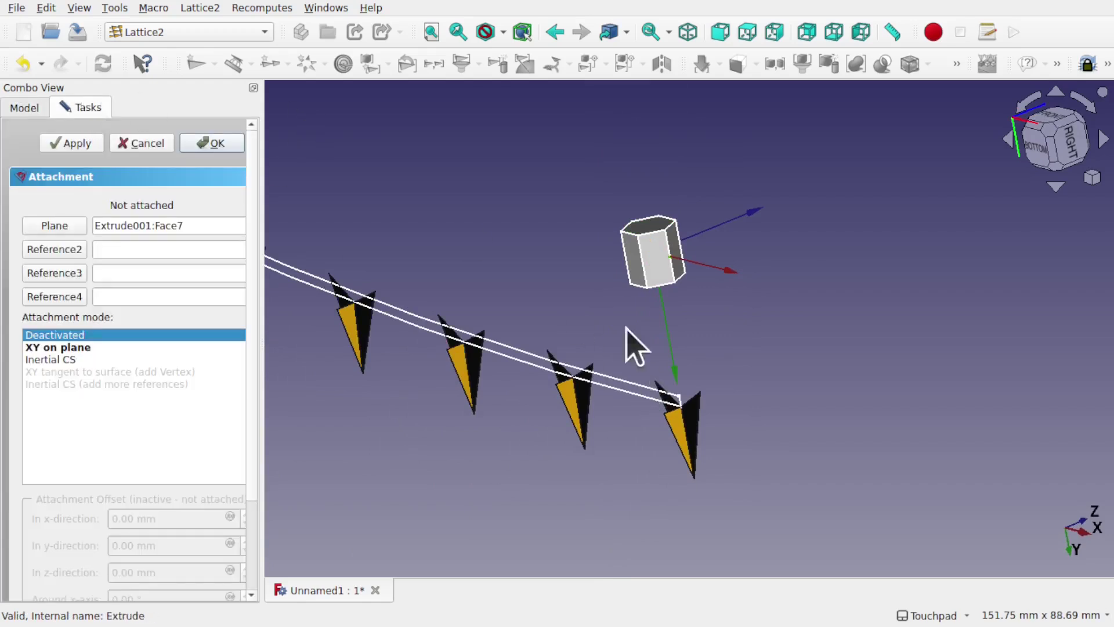
left_click(68, 347)
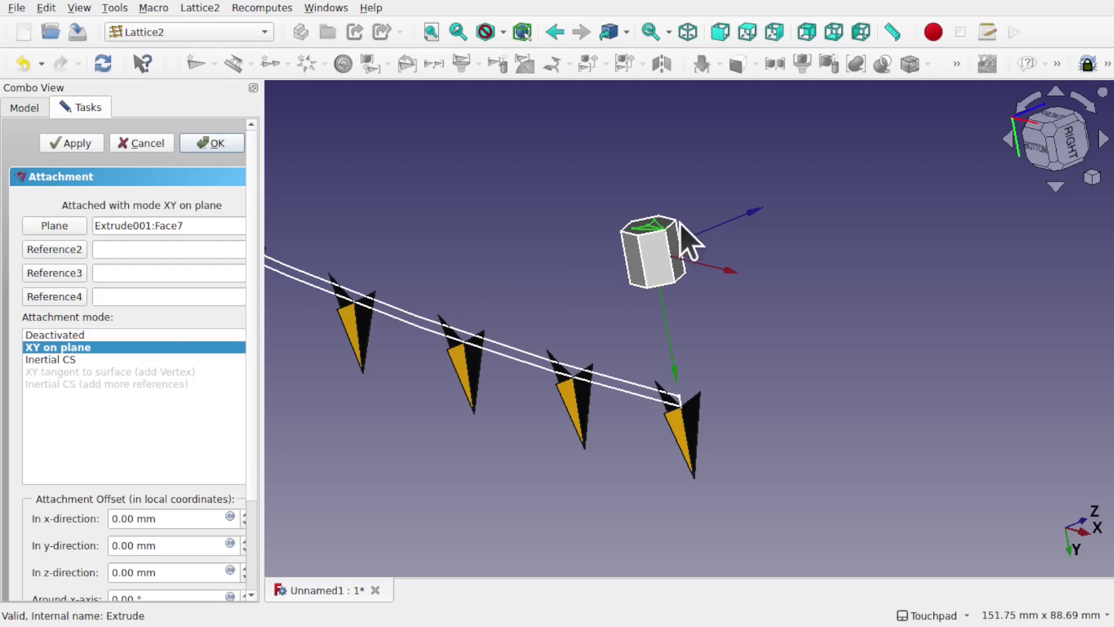
scroll(673, 235, "up", 5)
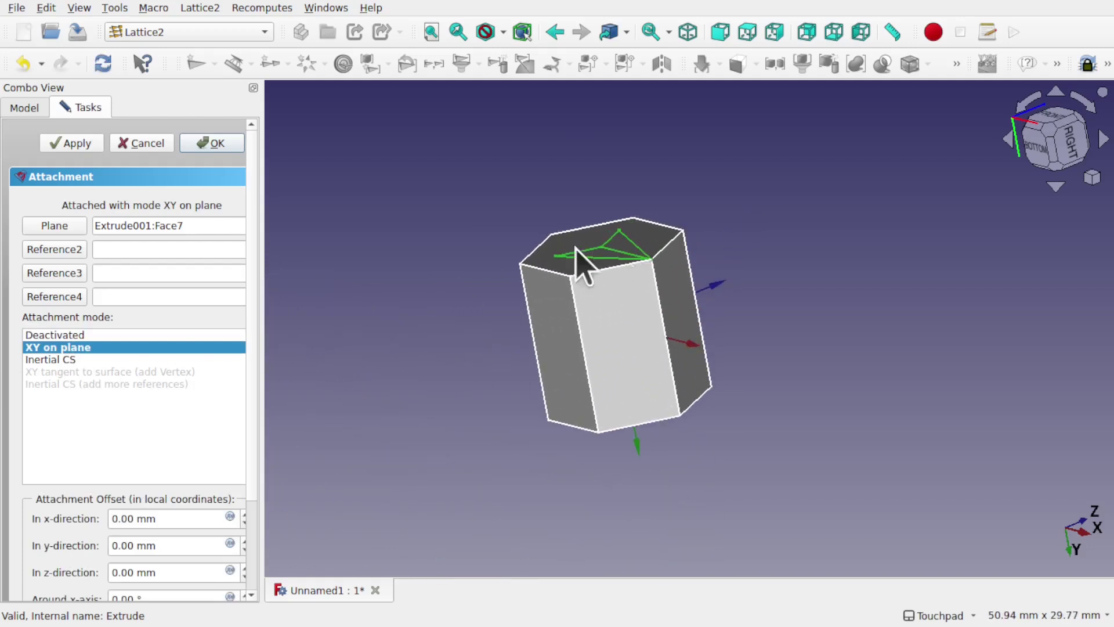
left_click(46, 360)
left_click_drag(547, 280, 597, 285, "alt")
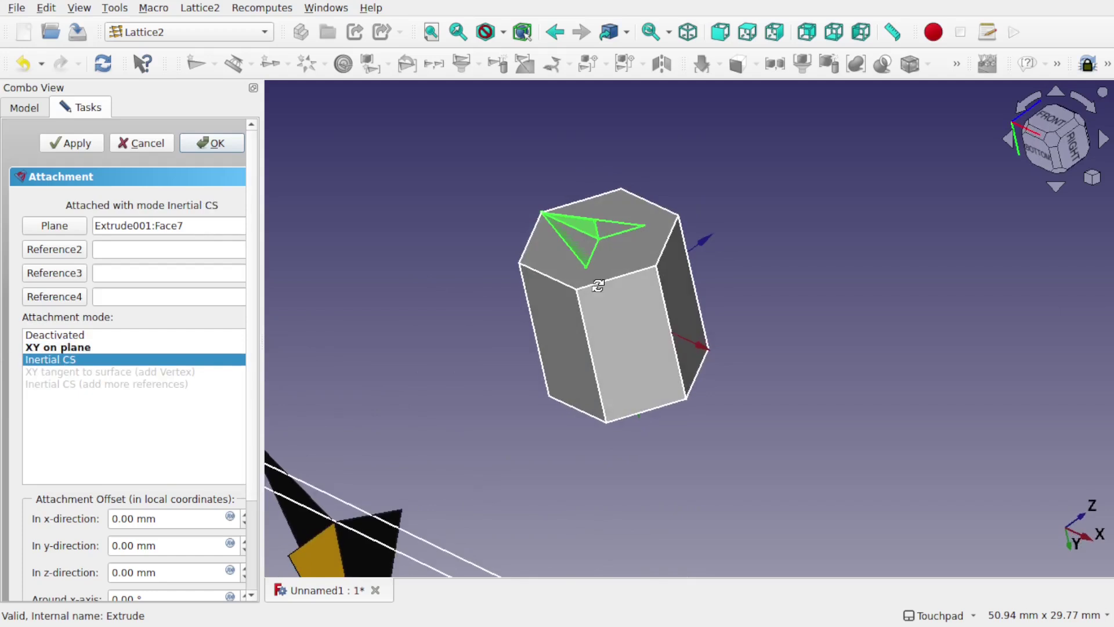
left_click(70, 348)
Compare the orientation of the placement marker on the hexagon's end face with the direction of the array markers.
scroll(686, 386, "down", 5)
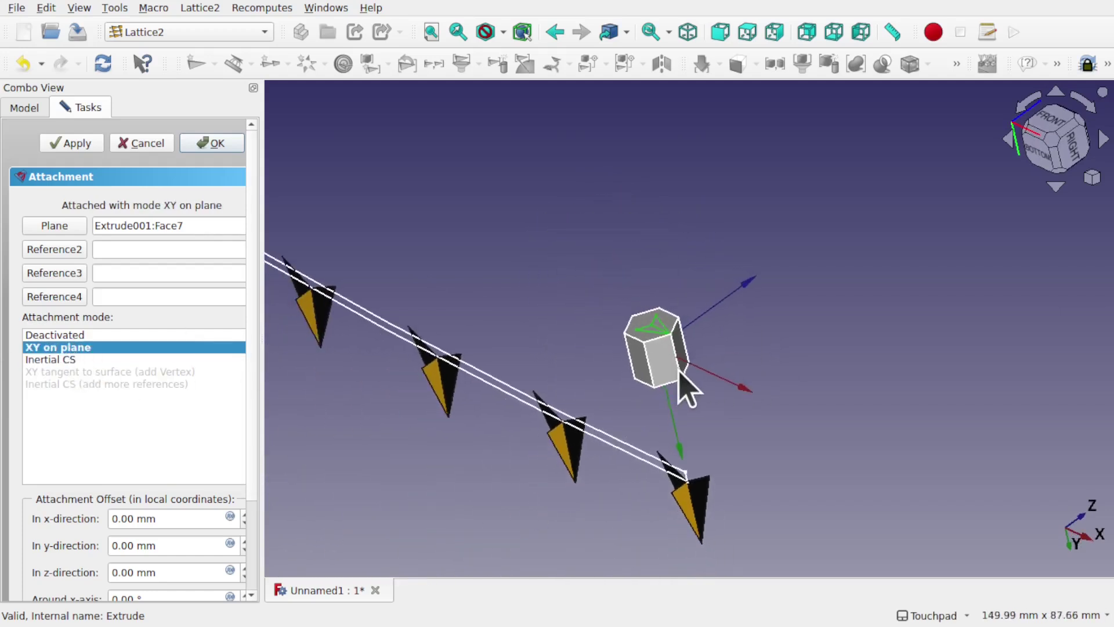
scroll(687, 385, "down", 1)
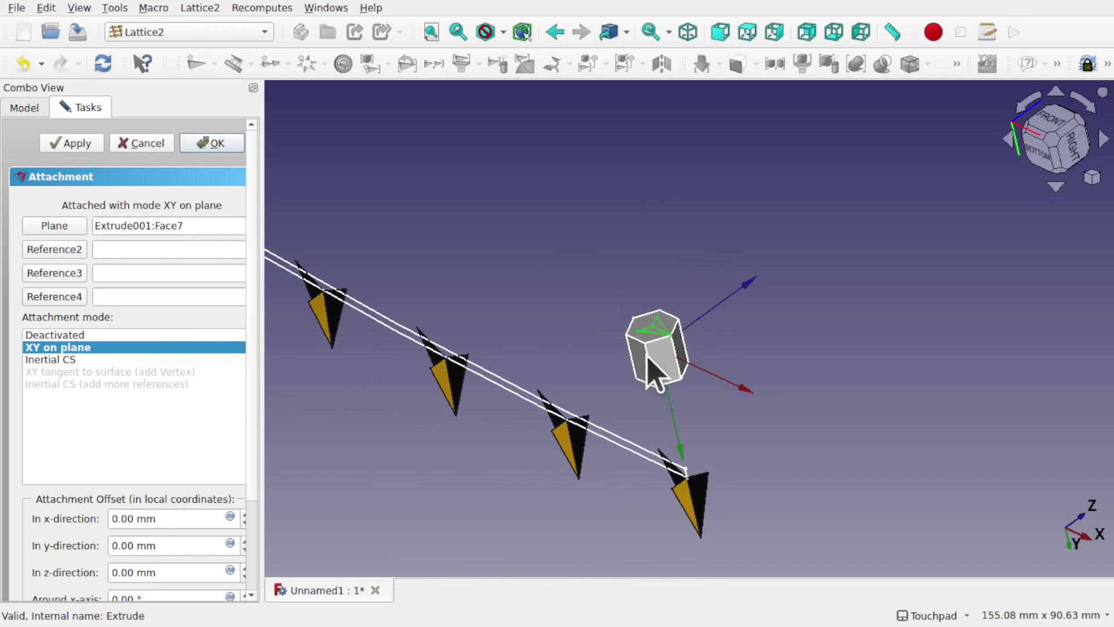
mouse_move(669, 332)
middle_mouse_down()
mouse_move(594, 366)
mouse_move(632, 384)
mouse_move(678, 347)
mouse_move(650, 333)
middle_mouse_up()
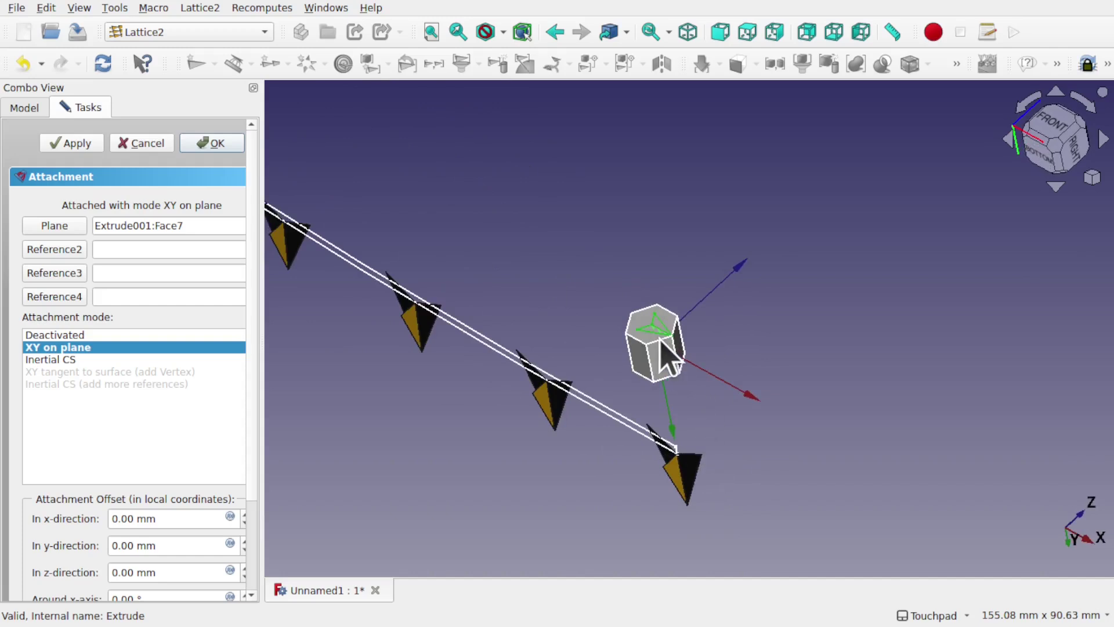
left_click_drag(691, 366, 662, 325, "alt")
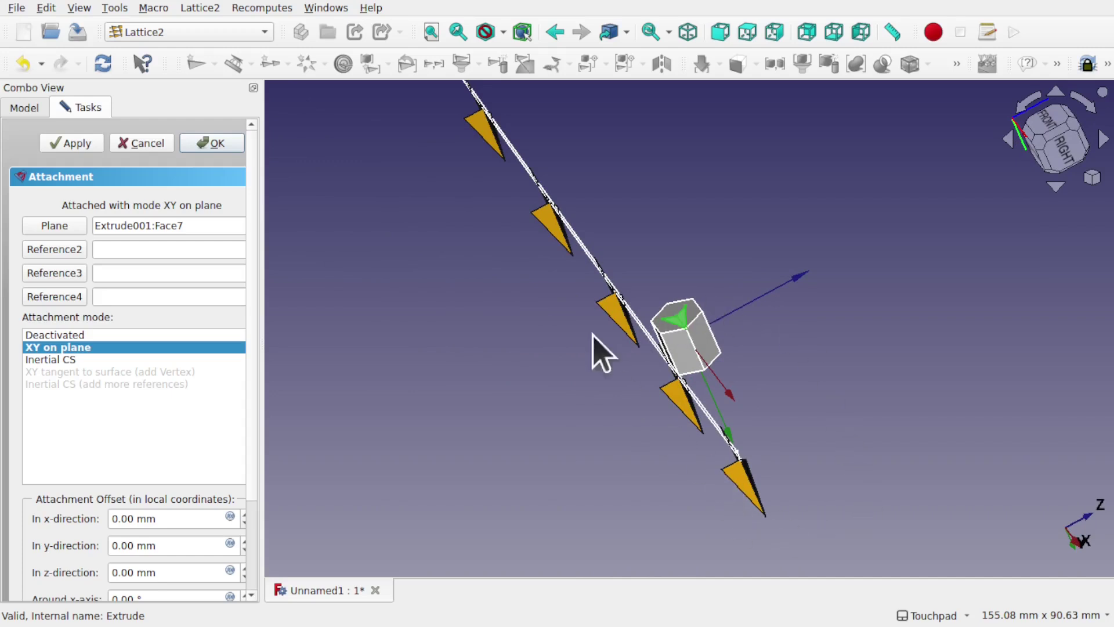
left_click_drag(644, 313, 640, 342, "alt")
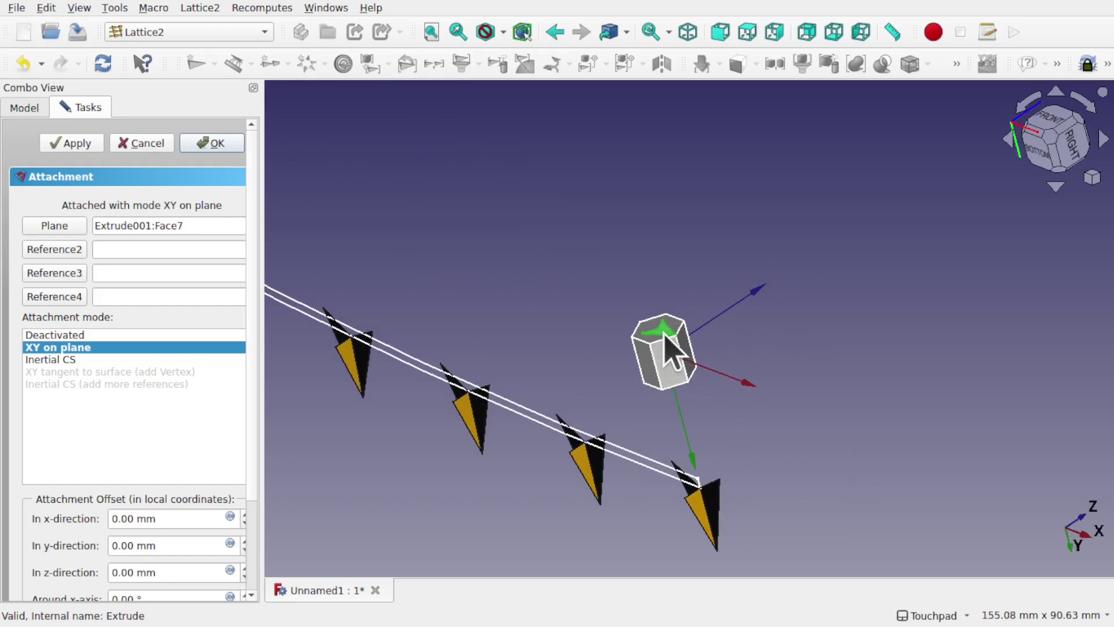
scroll(672, 335, "up", 5)
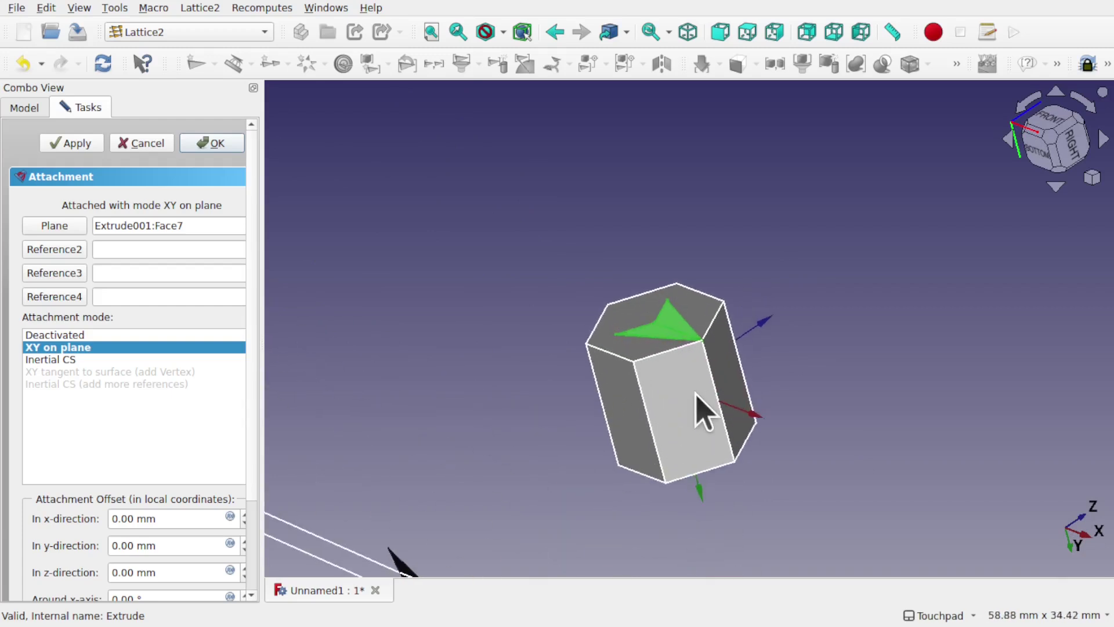
scroll(695, 394, "down", 10)
mouse_move(682, 407)
left_mouse_down("shift")
mouse_move(614, 430)
mouse_move(621, 449)
mouse_move(808, 423)
mouse_move(700, 414)
left_mouse_up("shift")
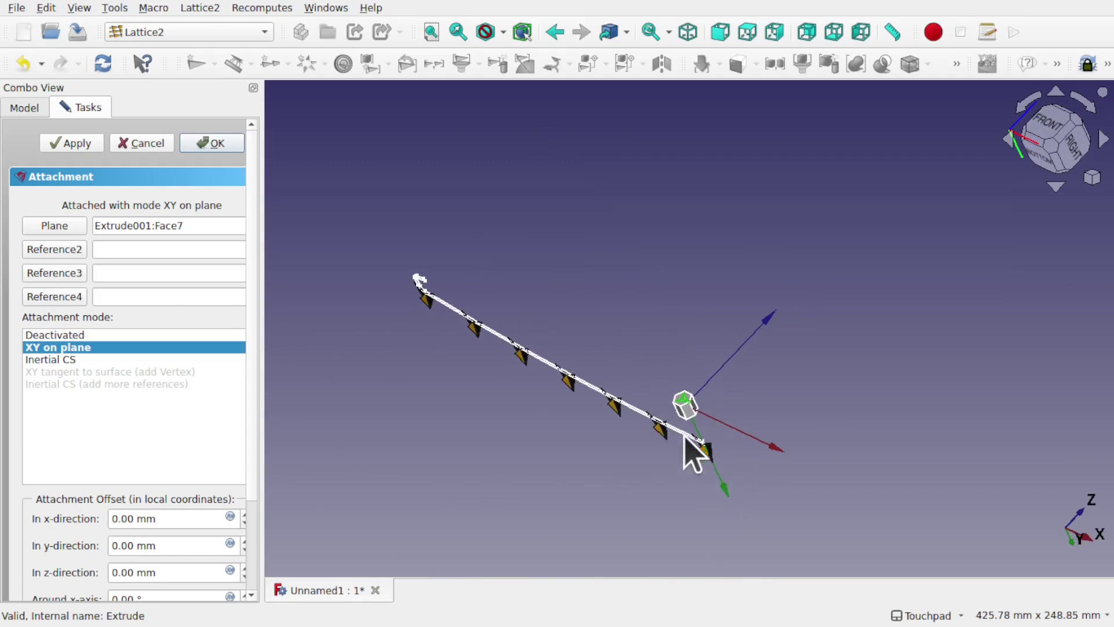
scroll(716, 479, "up", 6)
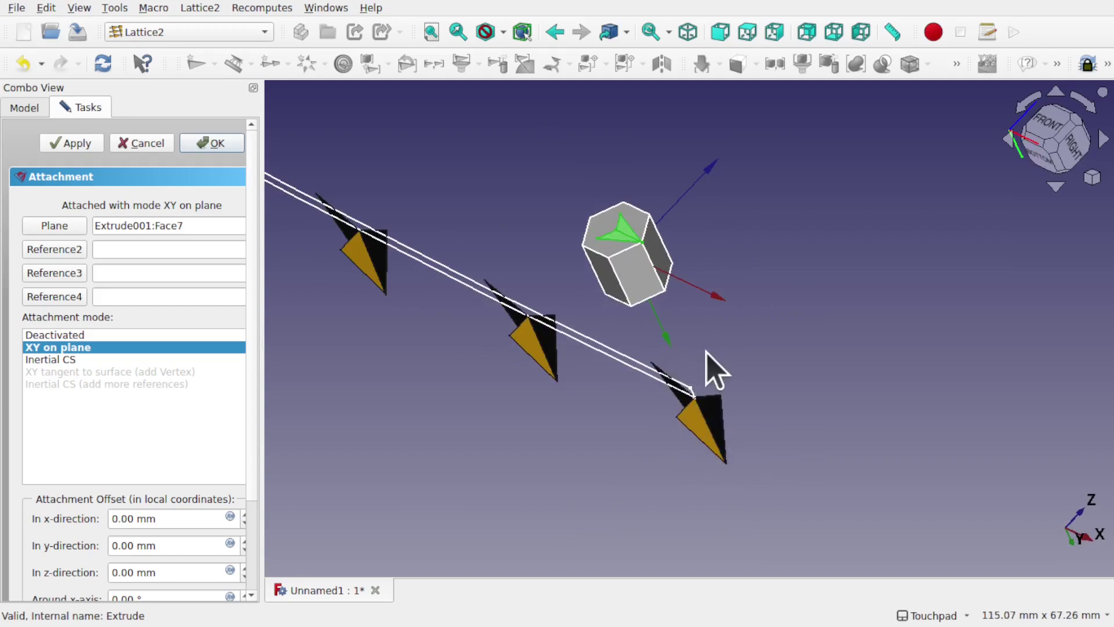
scroll(706, 351, "down", 2)
scroll(706, 352, "up", 2)
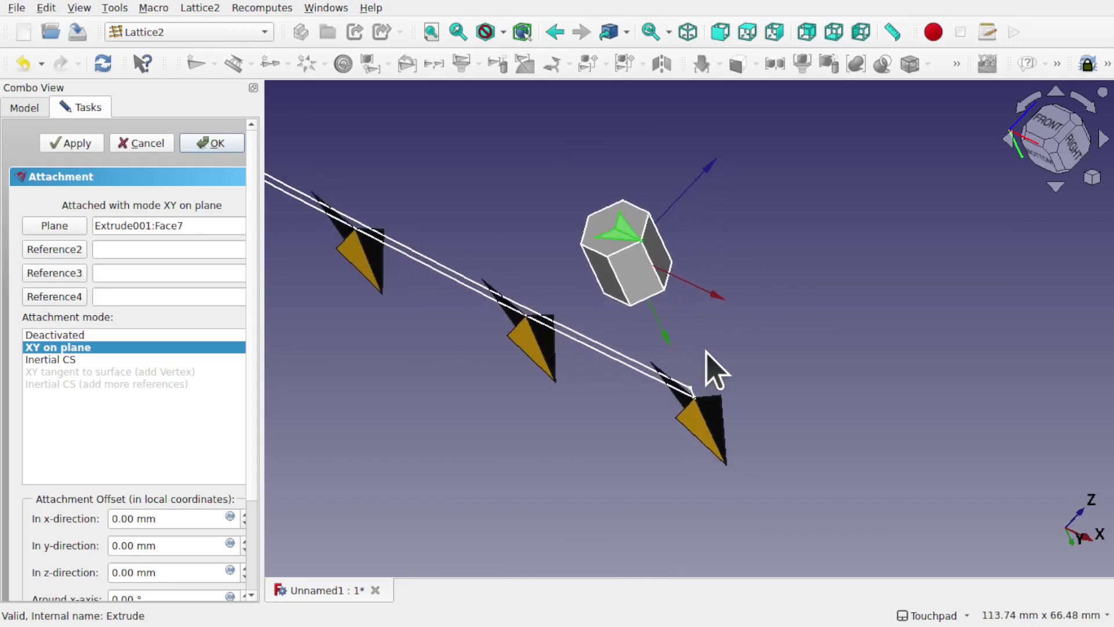
left_click_drag(740, 279, 614, 220, "alt")
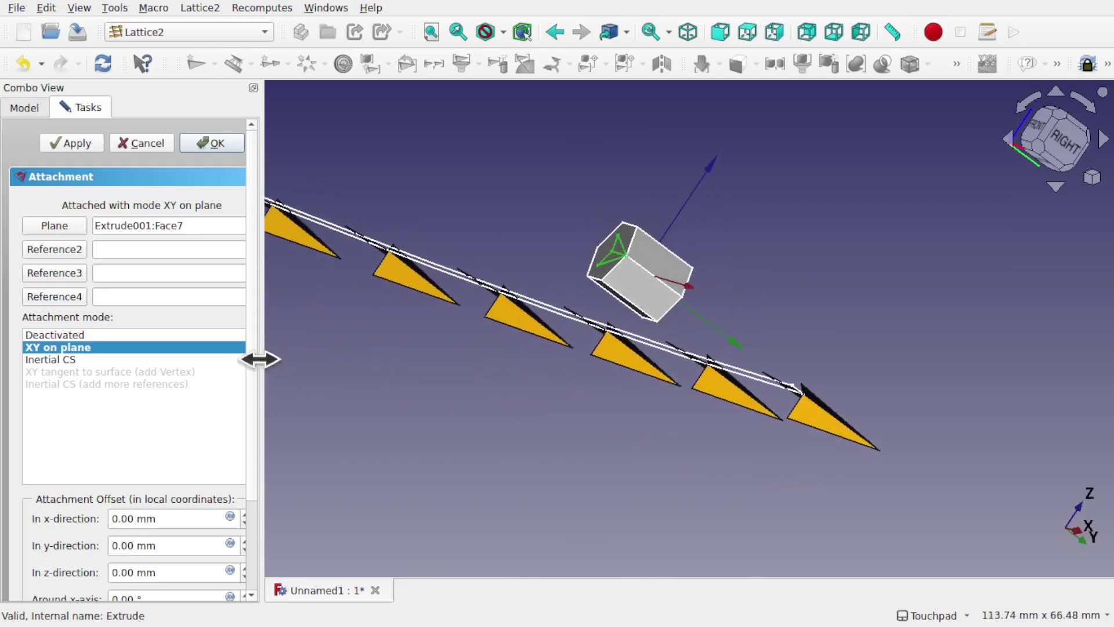
Set the attachment offset's rotation around the x-axis to 90° and compare the marker with the array.
scroll(254, 365, "down", 1)
scroll(256, 380, "down", 3)
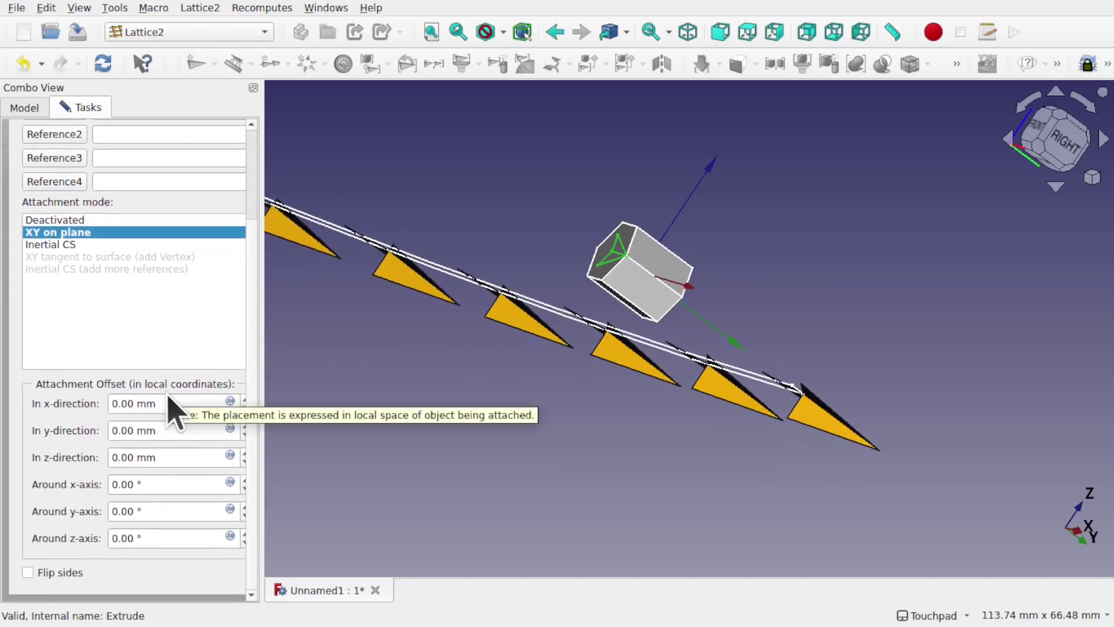
left_click(135, 484)
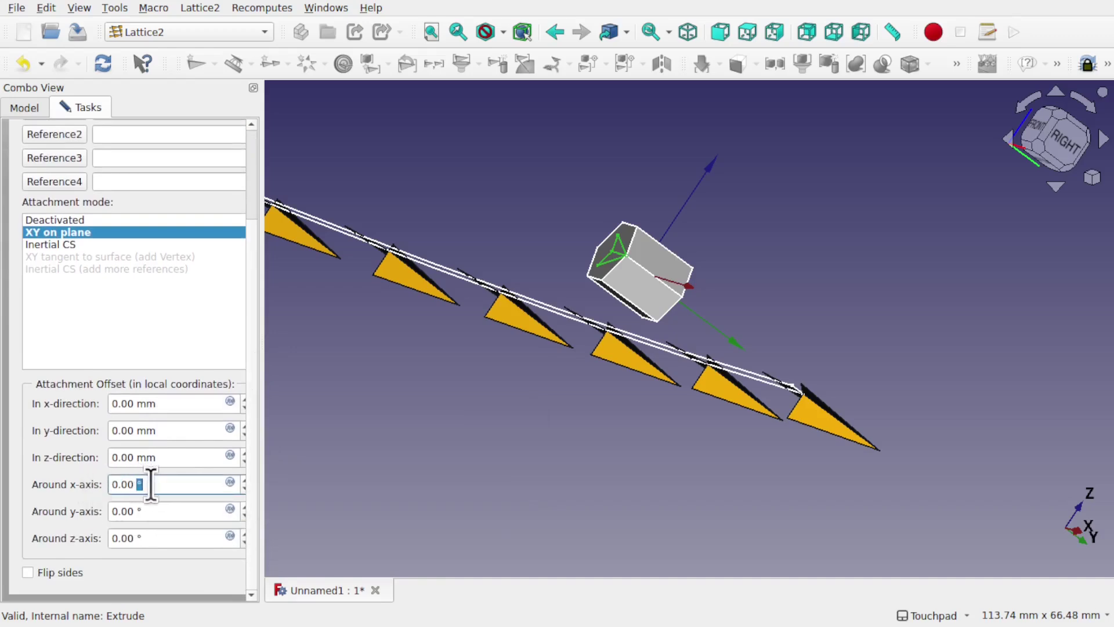
left_click_drag(132, 484, 94, 484)
type("90")
left_click_drag(571, 325, 500, 391, "shift")
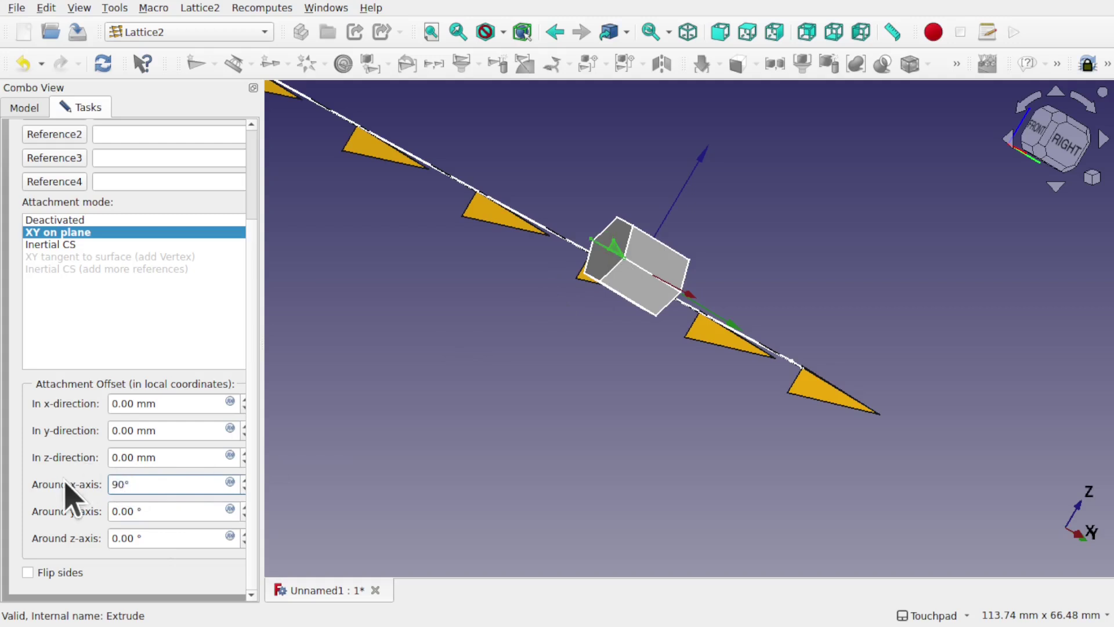
left_click_drag(741, 316, 840, 284, "alt")
middle_click_drag(840, 283, 637, 268)
Set the attachment offset's rotation to 90° around the y-axis and -90° around the x-axis.
left_click(134, 511)
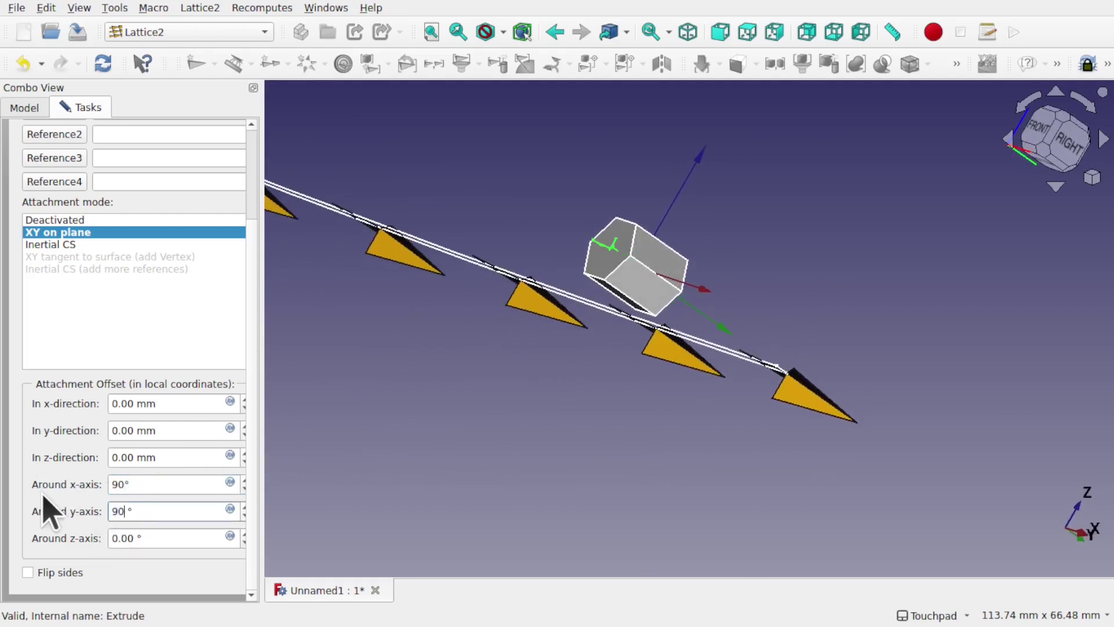
middle_click_drag(672, 243, 724, 271)
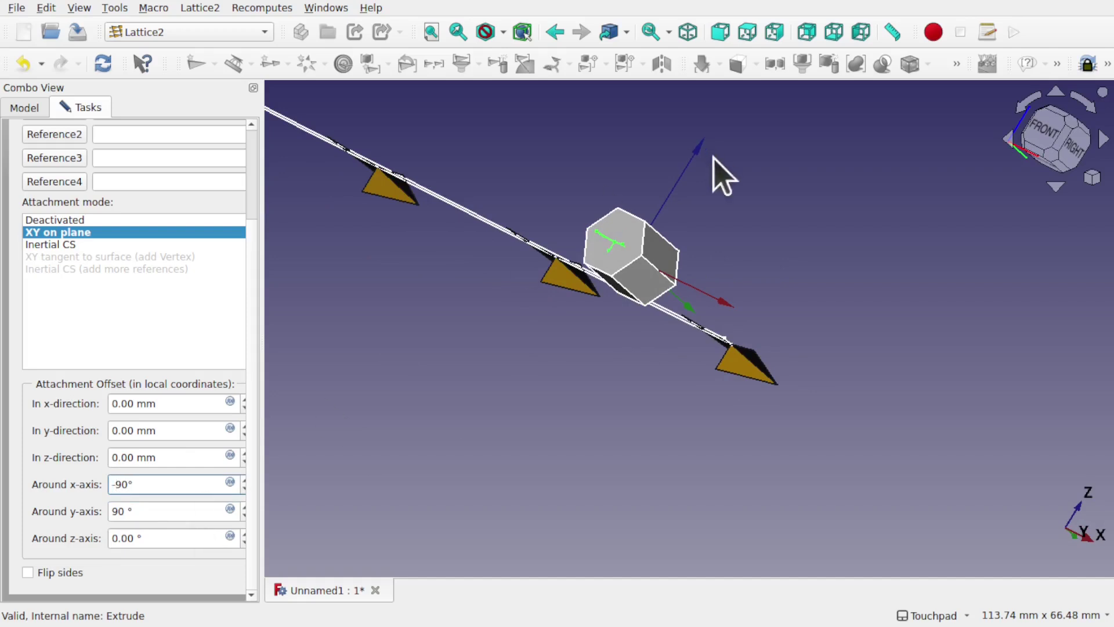
middle_click_drag(598, 265, 637, 216)
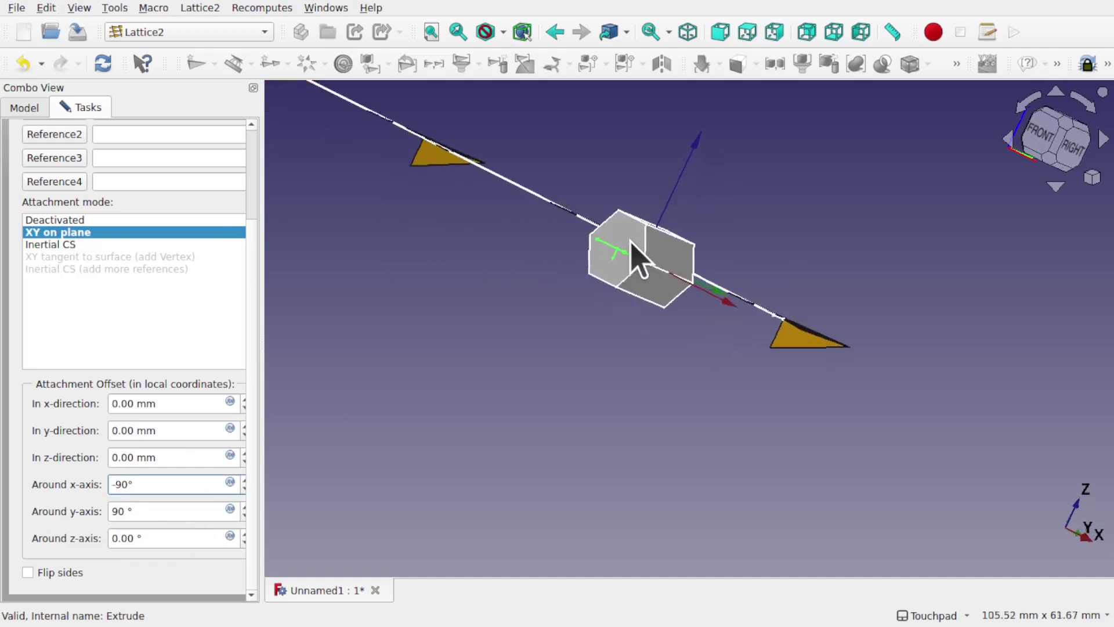
Inspect the rotated placement marker on the hexagon's end face from several angles against the array markers.
scroll(636, 256, "up", 3)
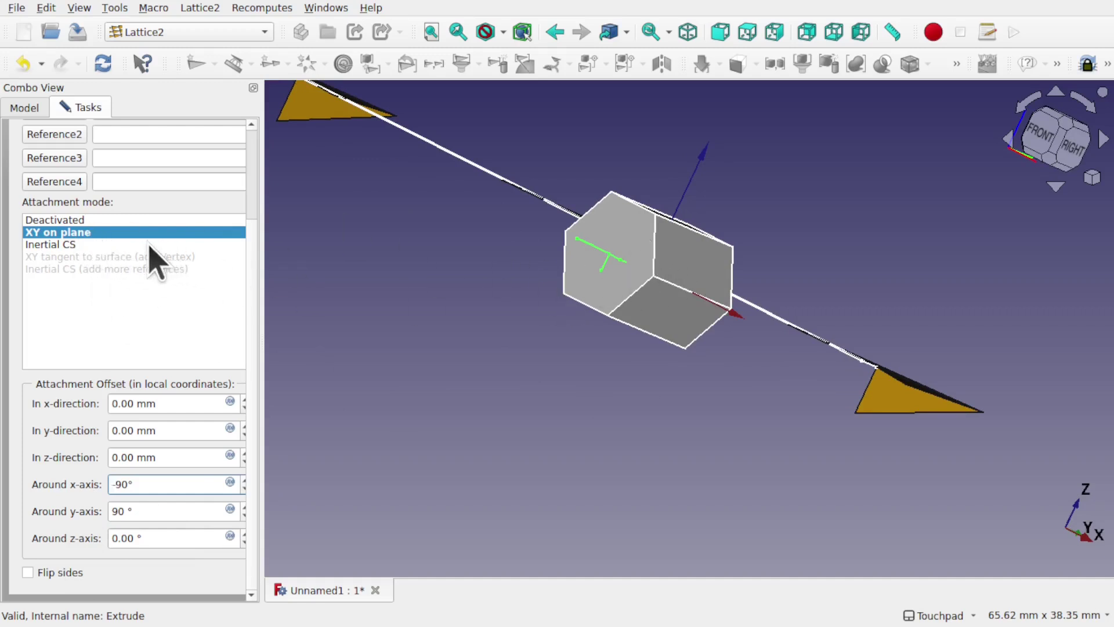
left_click_drag(611, 261, 616, 257, "shift")
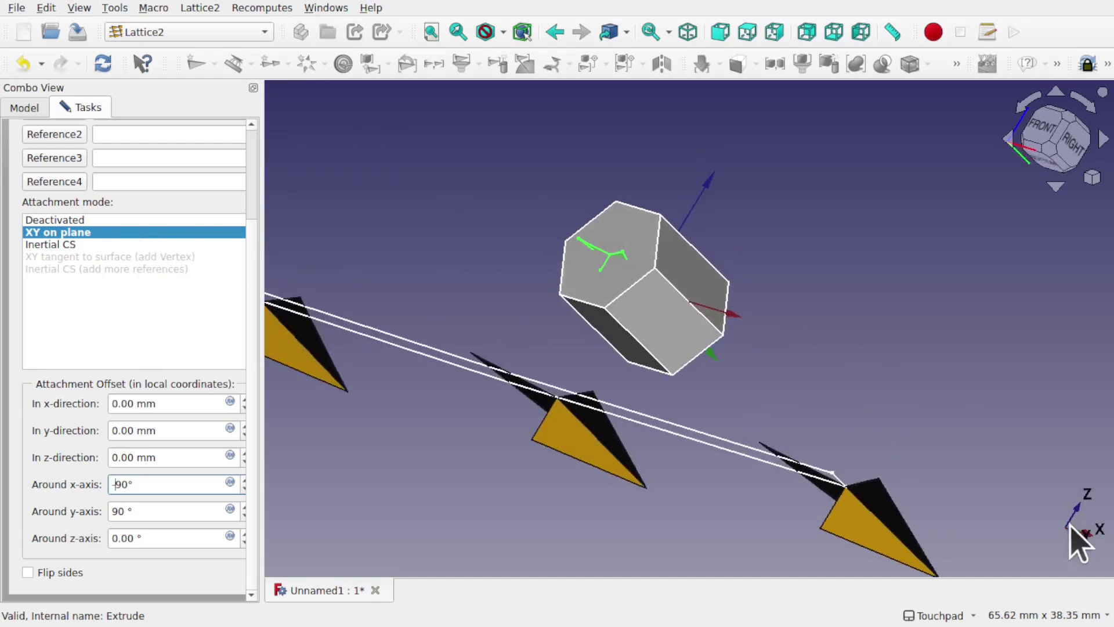
scroll(679, 343, "down", 3)
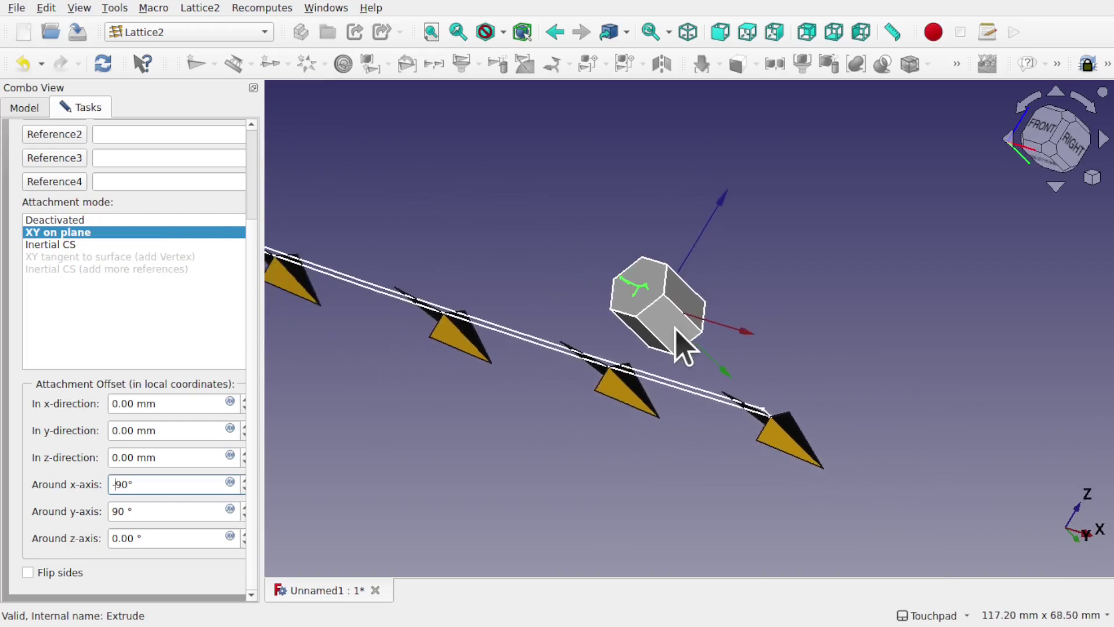
middle_click_drag(638, 271, 636, 293)
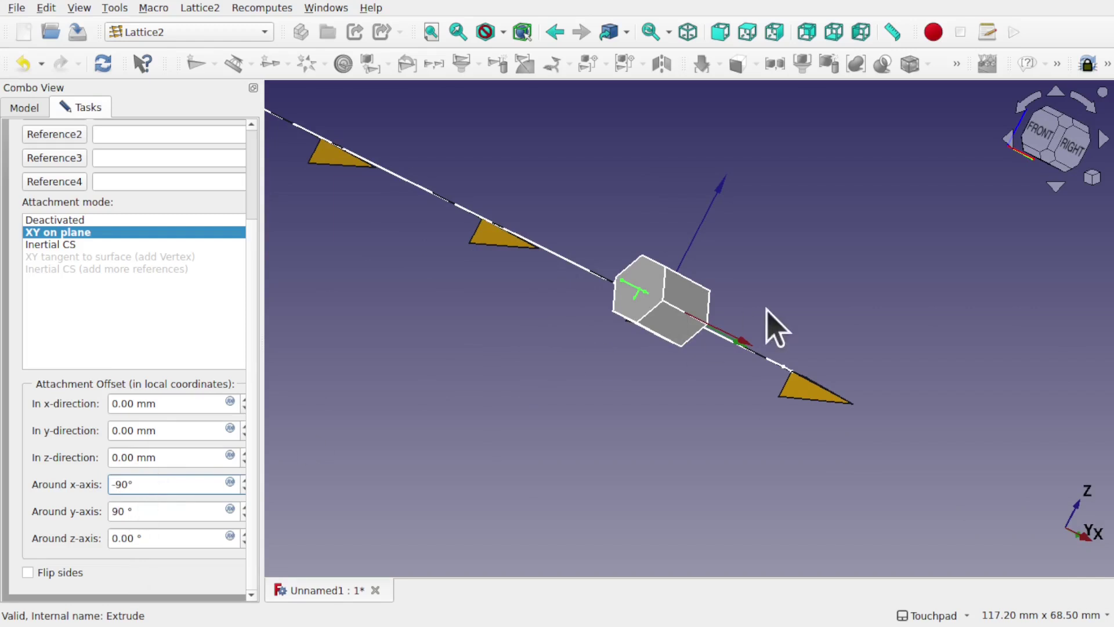
left_click_drag(715, 333, 678, 308, "shift")
scroll(638, 303, "up", 5)
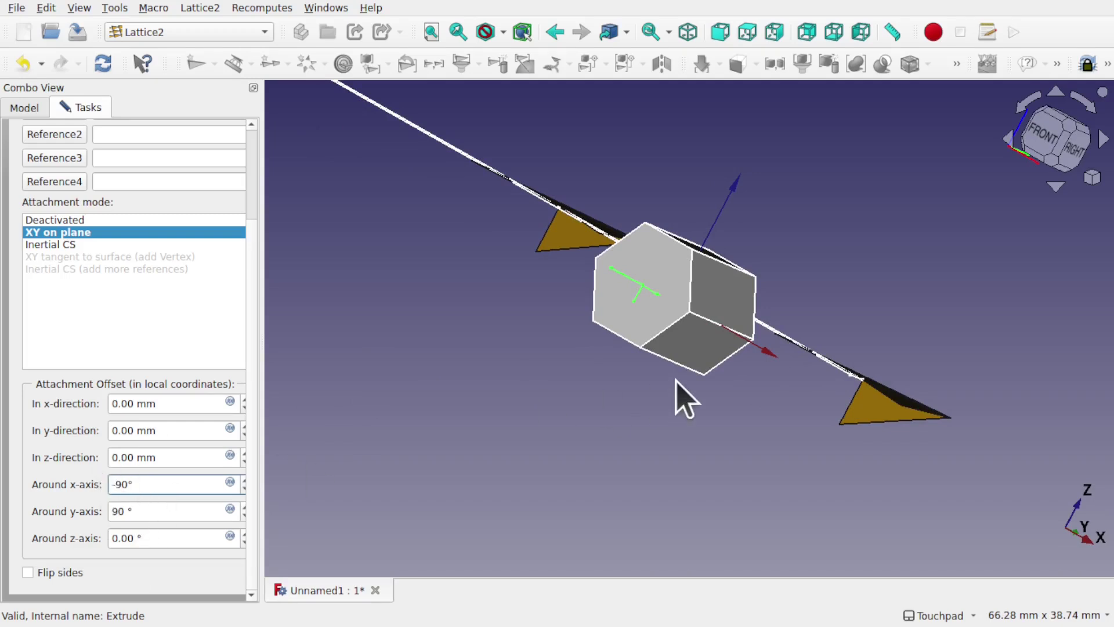
middle_click_drag(677, 298, 610, 293, "alt")
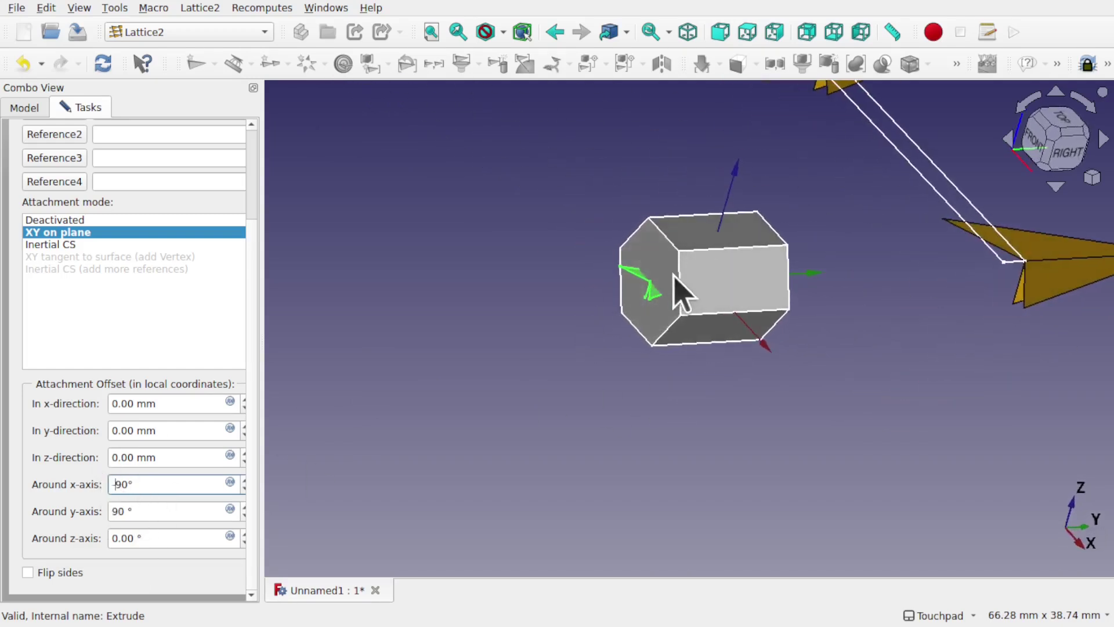
middle_click_drag(748, 328, 680, 342, "shift")
left_click_drag(681, 341, 603, 386, "shift")
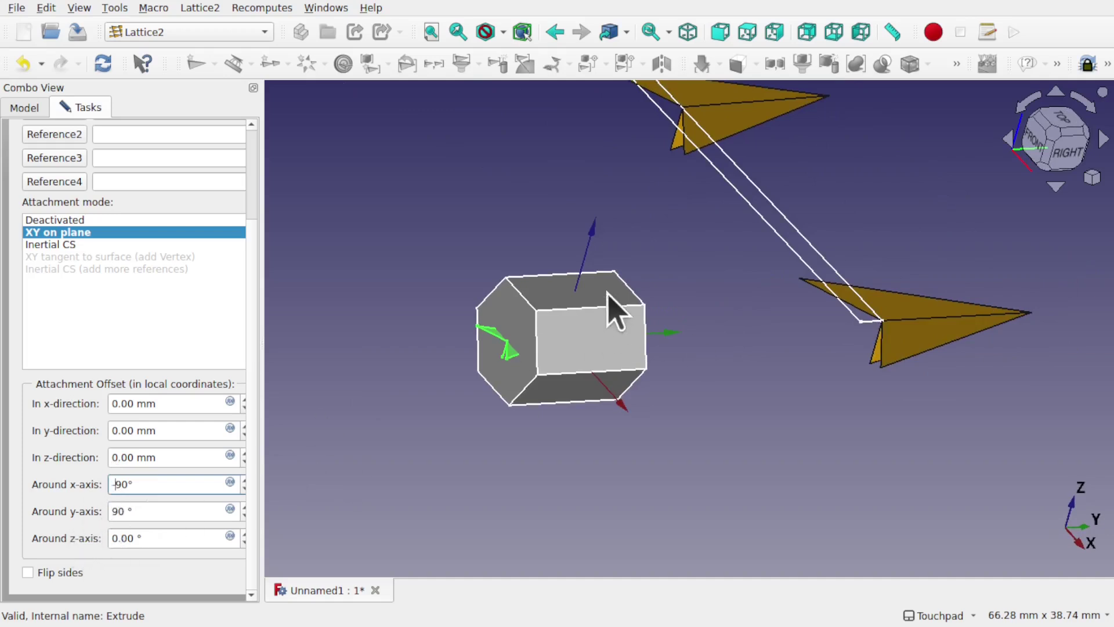
middle_click_drag(573, 308, 547, 312, "alt")
left_click_drag(548, 312, 531, 351, "alt")
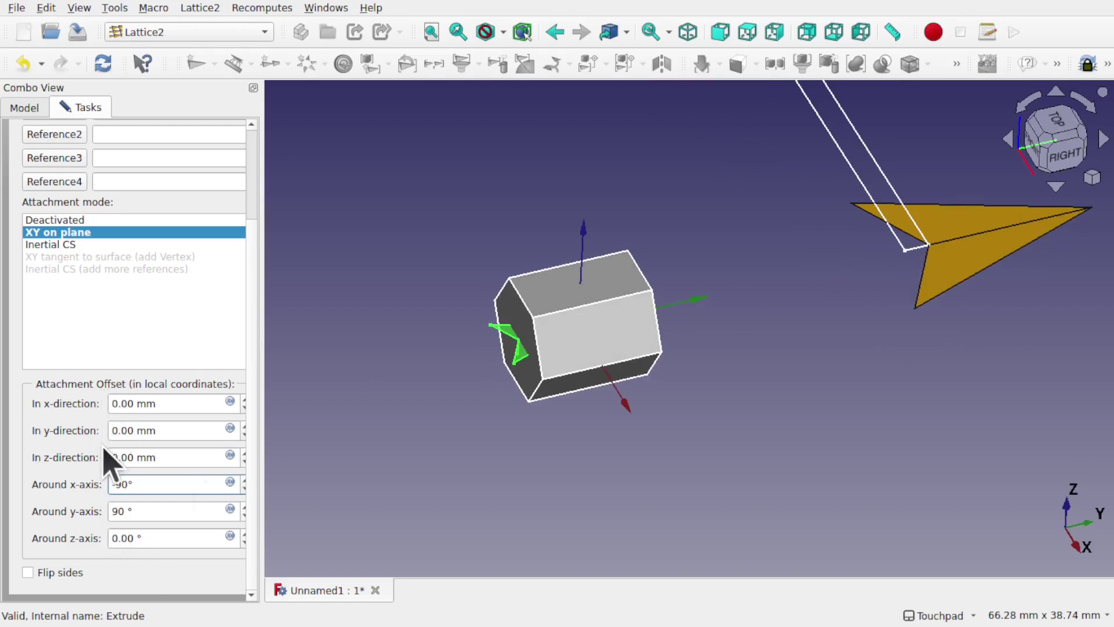
Set the attachment offset in the z-direction to -5 mm and check the hexagon's alignment with the array markers.
left_click(158, 457)
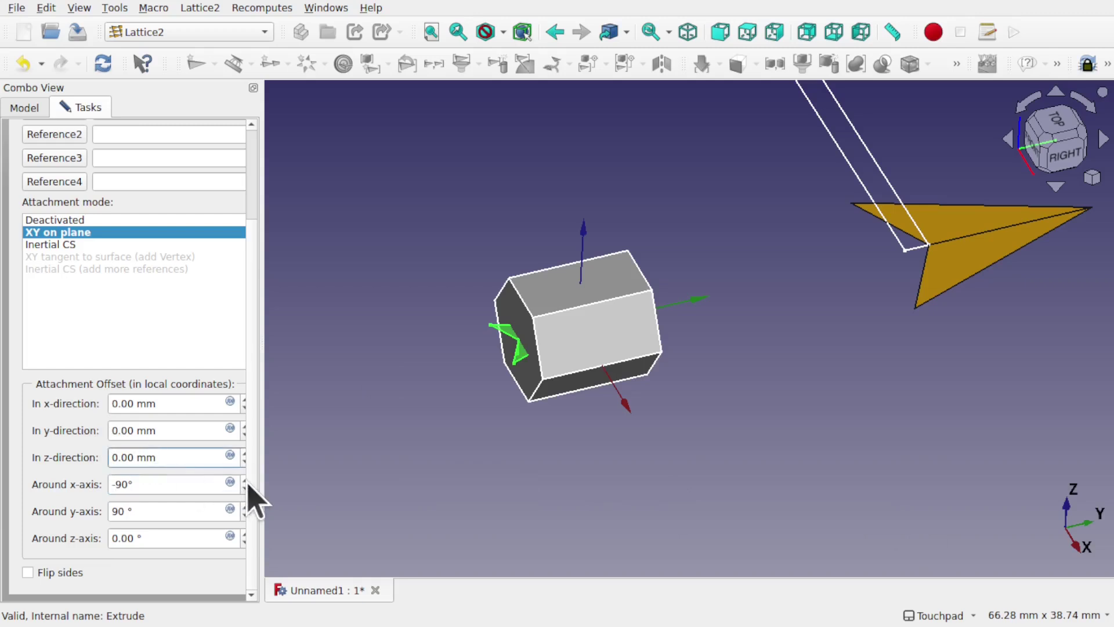
key("Up")
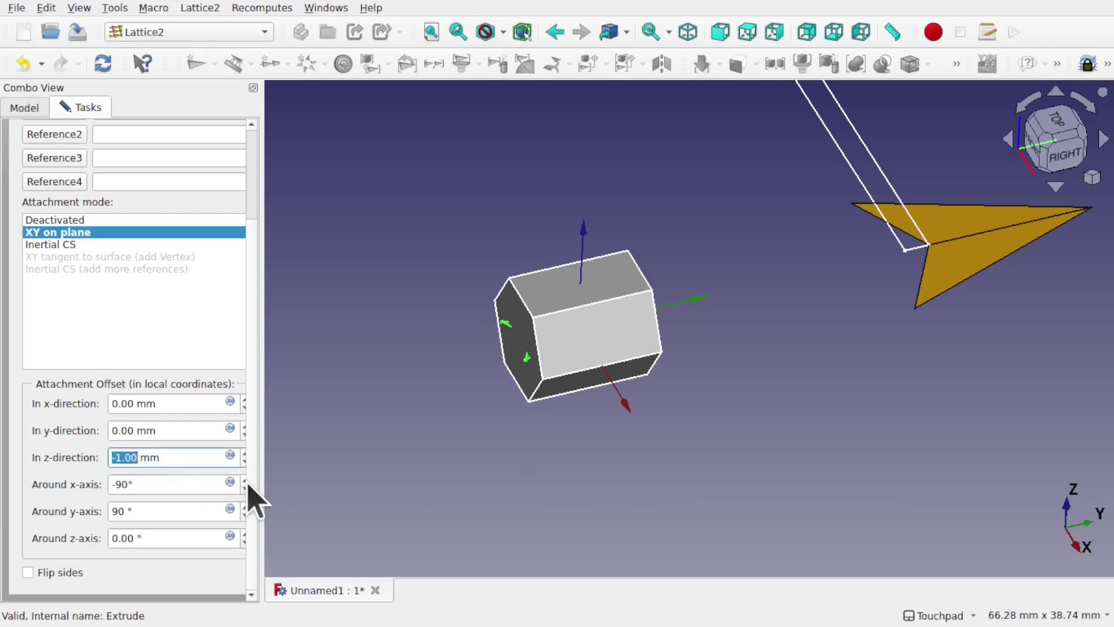
key("Down")
left_click_drag(597, 345, 602, 311, "shift")
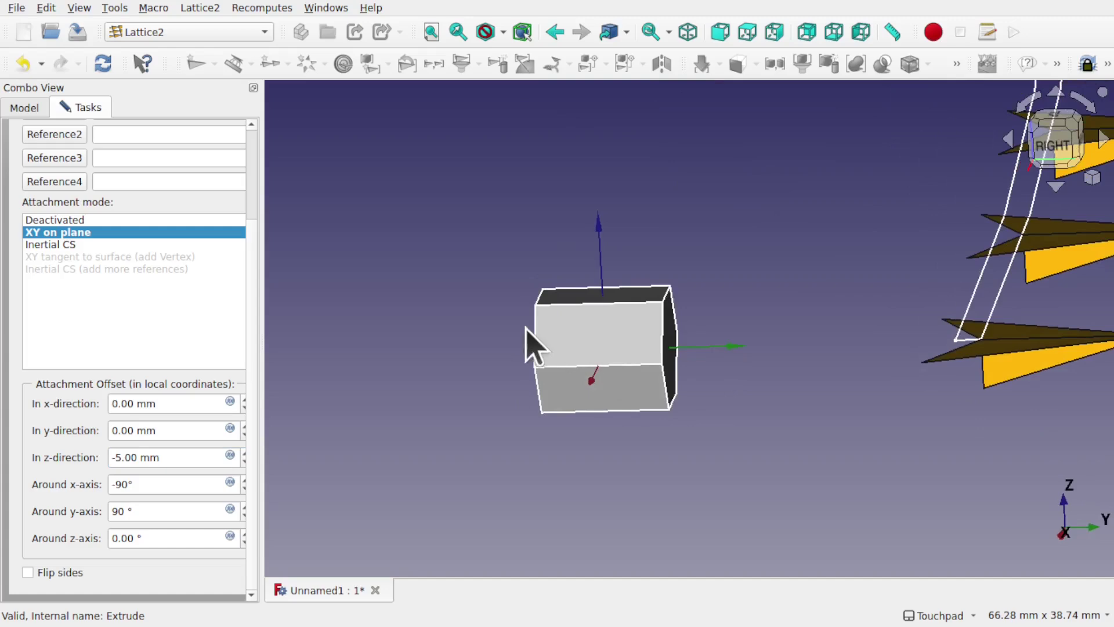
left_click_drag(704, 331, 761, 341, "alt")
scroll(760, 336, "down", 2)
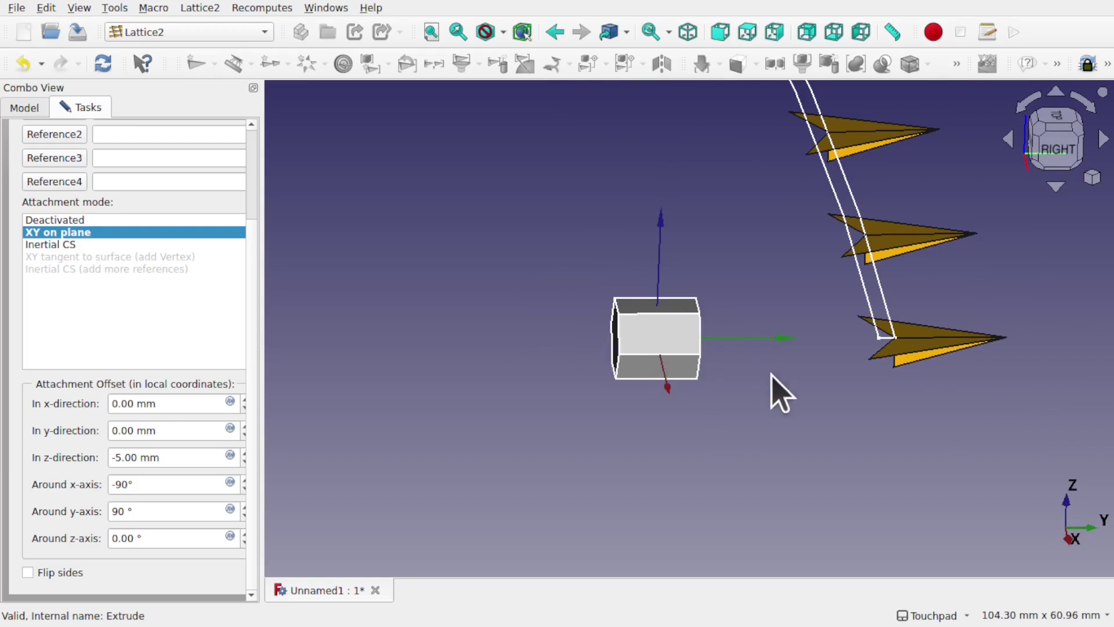
left_click_drag(690, 335, 637, 334, "shift")
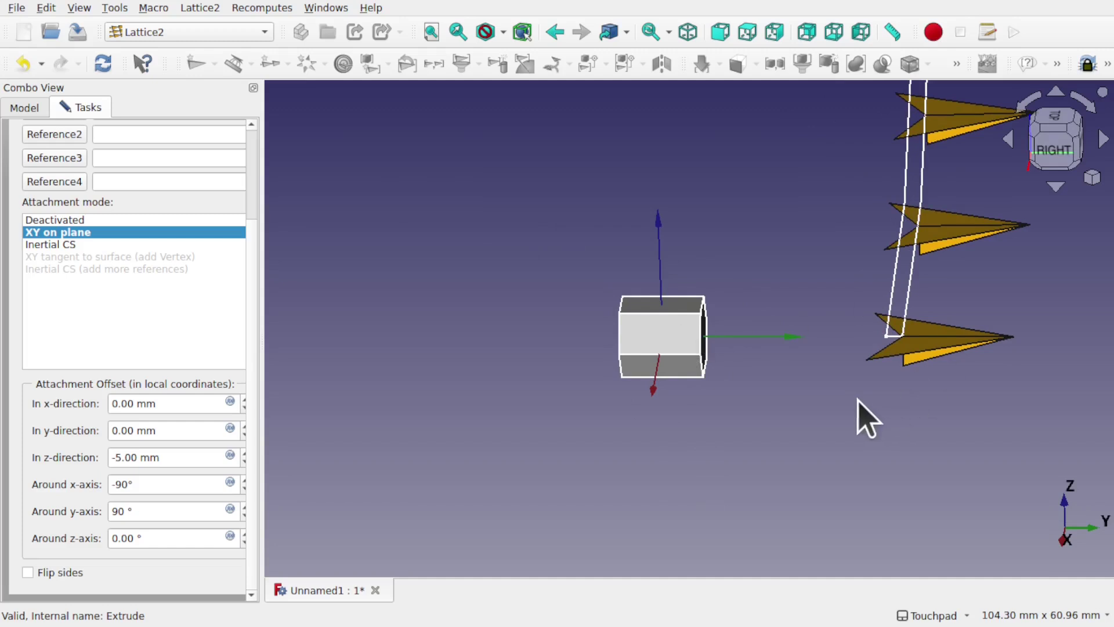
scroll(786, 261, "down", 5)
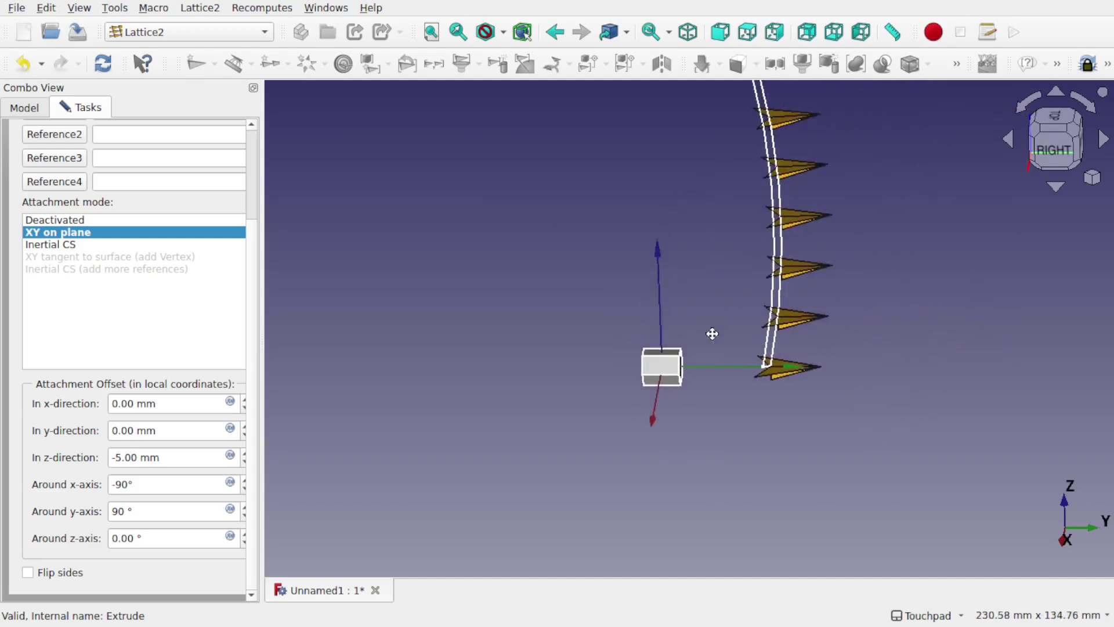
middle_click_drag(717, 329, 706, 370, "shift")
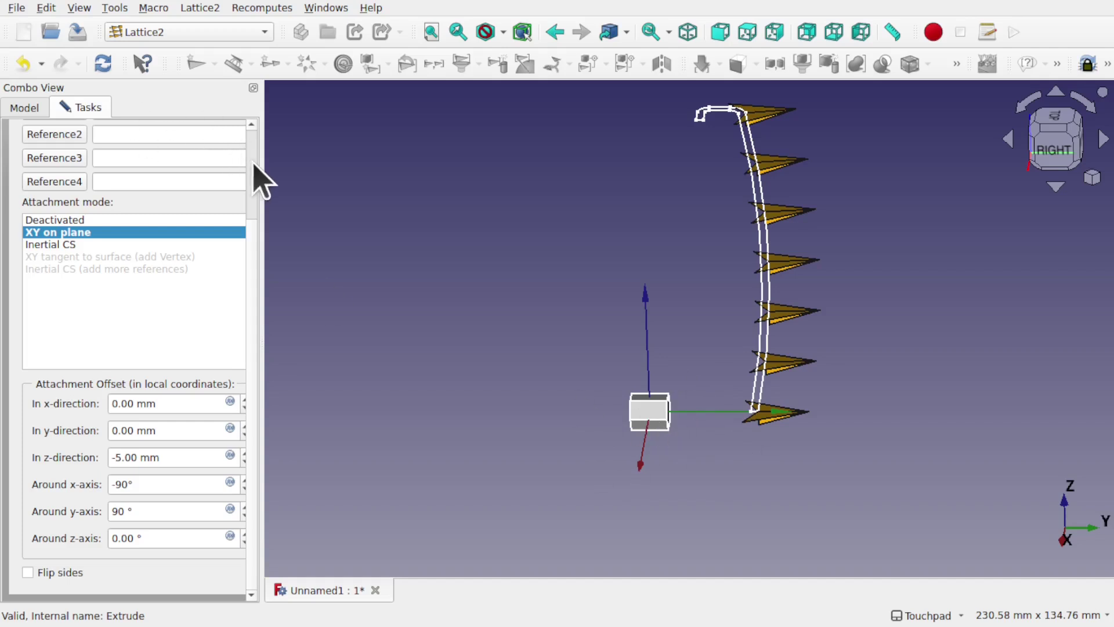
Accept the attachment offset settings of the hexagon's placement.
scroll(254, 180, "up", 3)
left_click(216, 143)
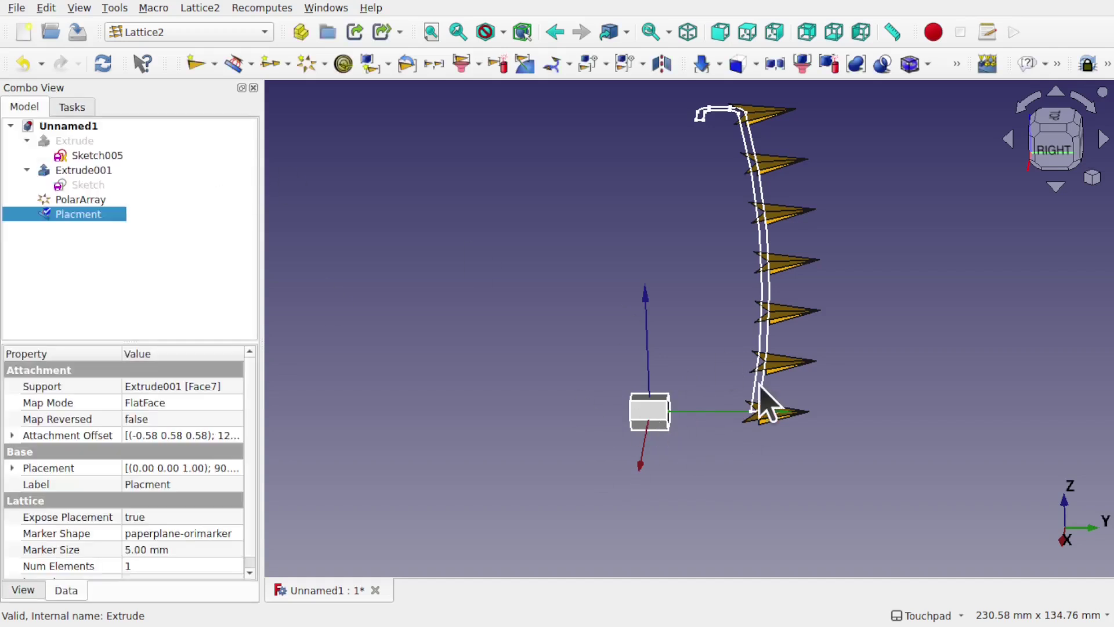
left_click(654, 414)
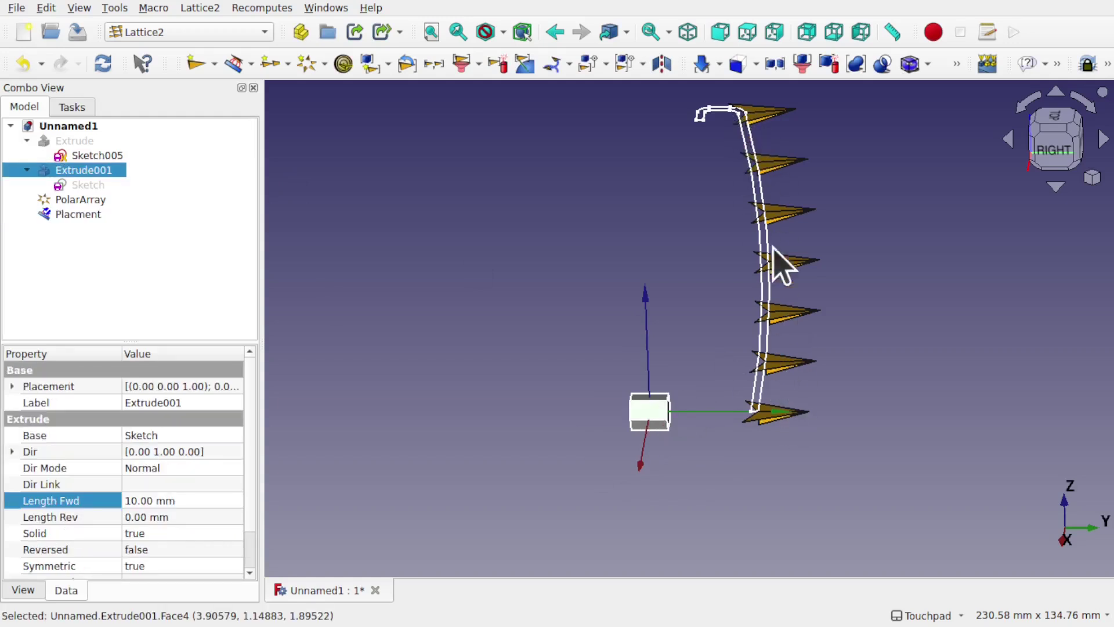
left_click(491, 270)
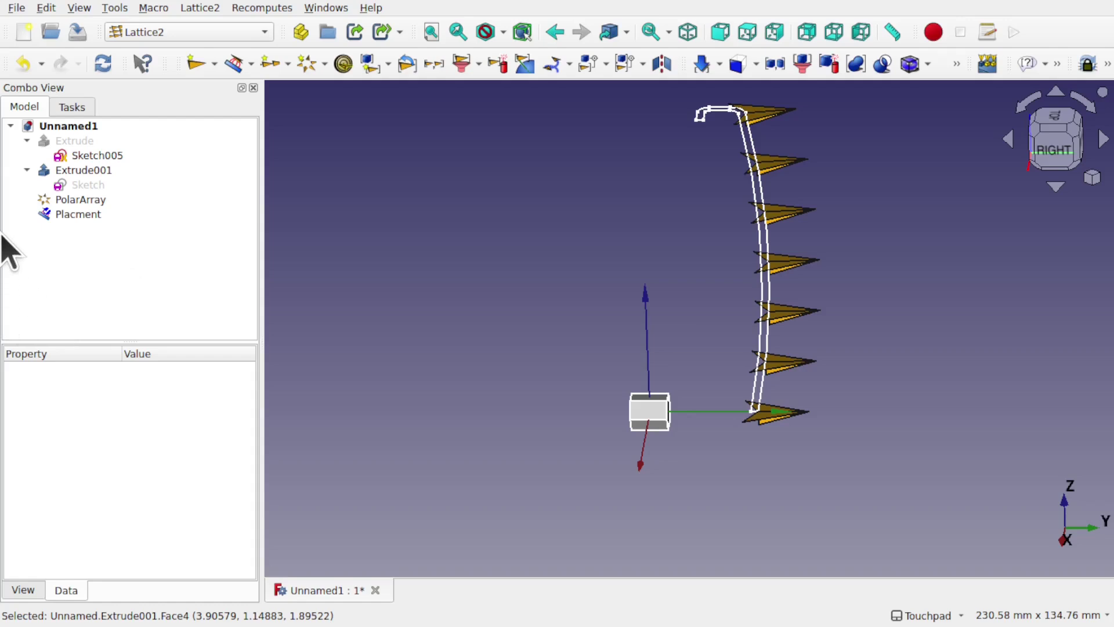
Create a Lattice2 Moved object from the hexagon extrusion, using Placment as the origin placement and PolarArray as the target.
left_click(80, 171)
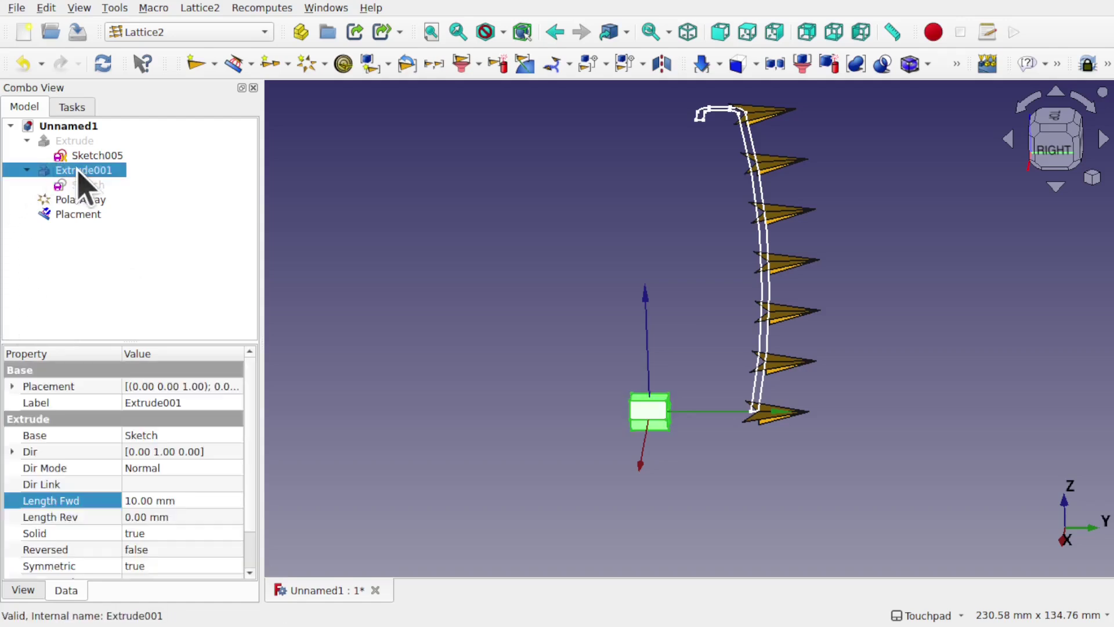
left_click(75, 215, "ctrl")
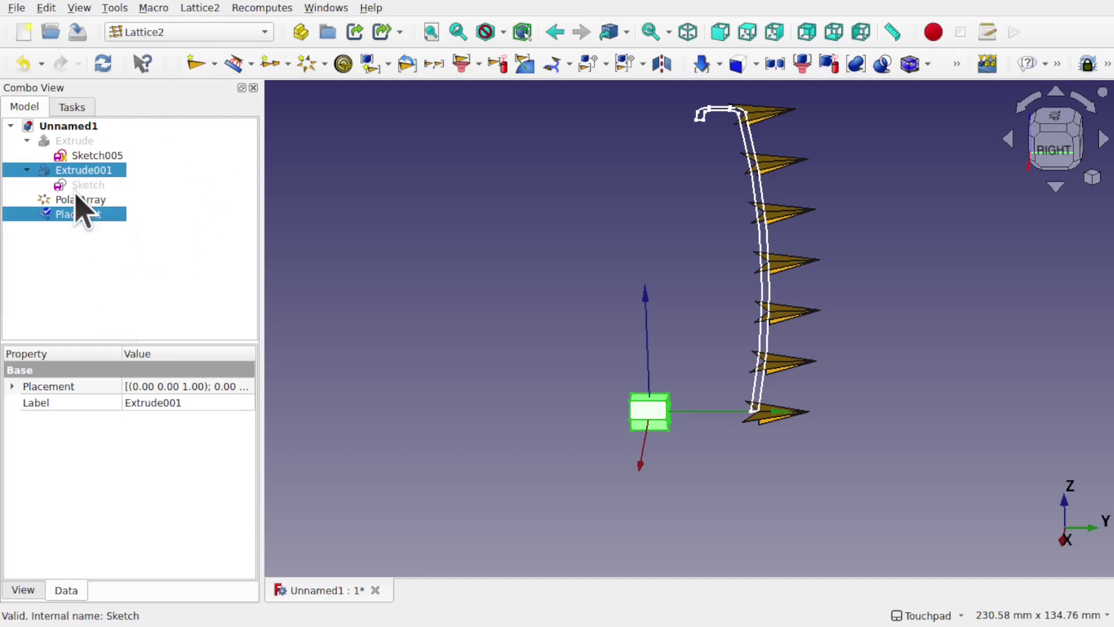
left_click(78, 198, "ctrl")
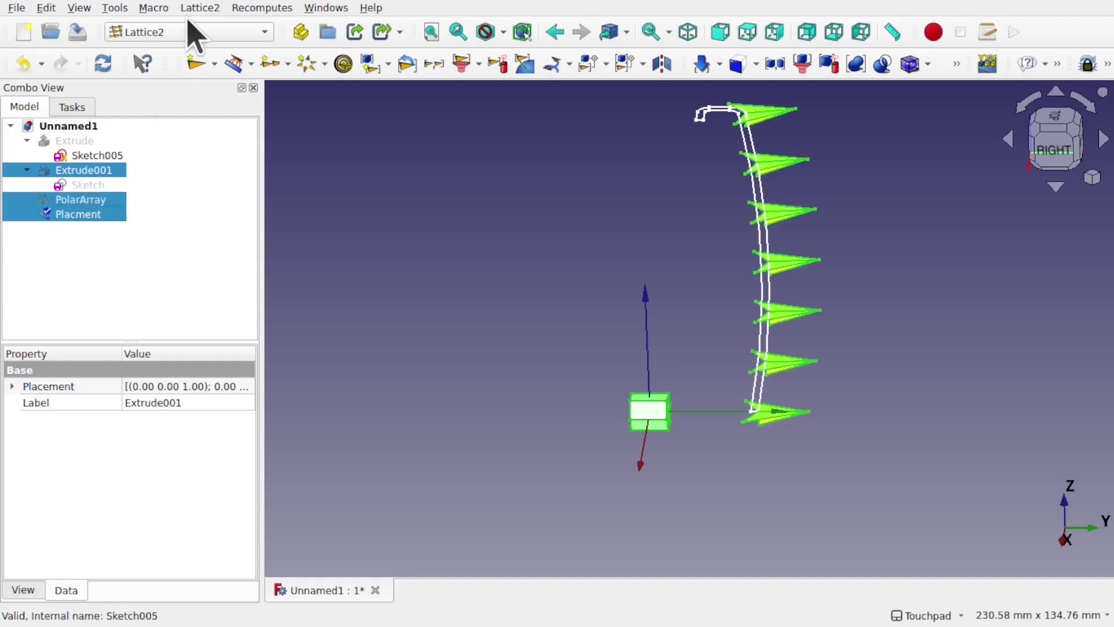
left_click(200, 8)
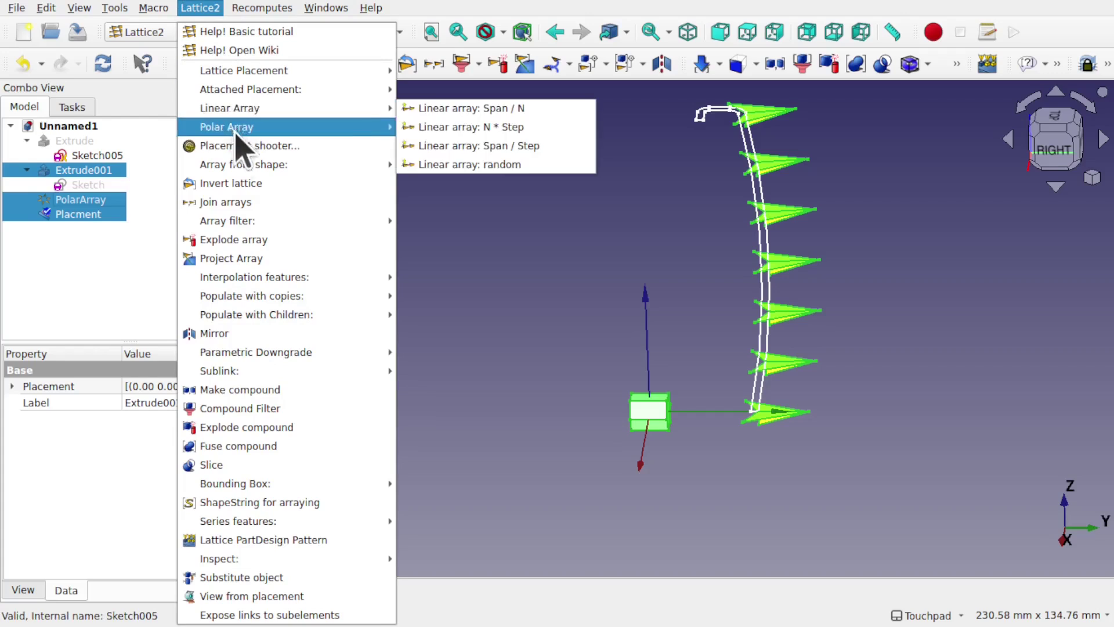
mouse_move(260, 277)
mouse_move(290, 299)
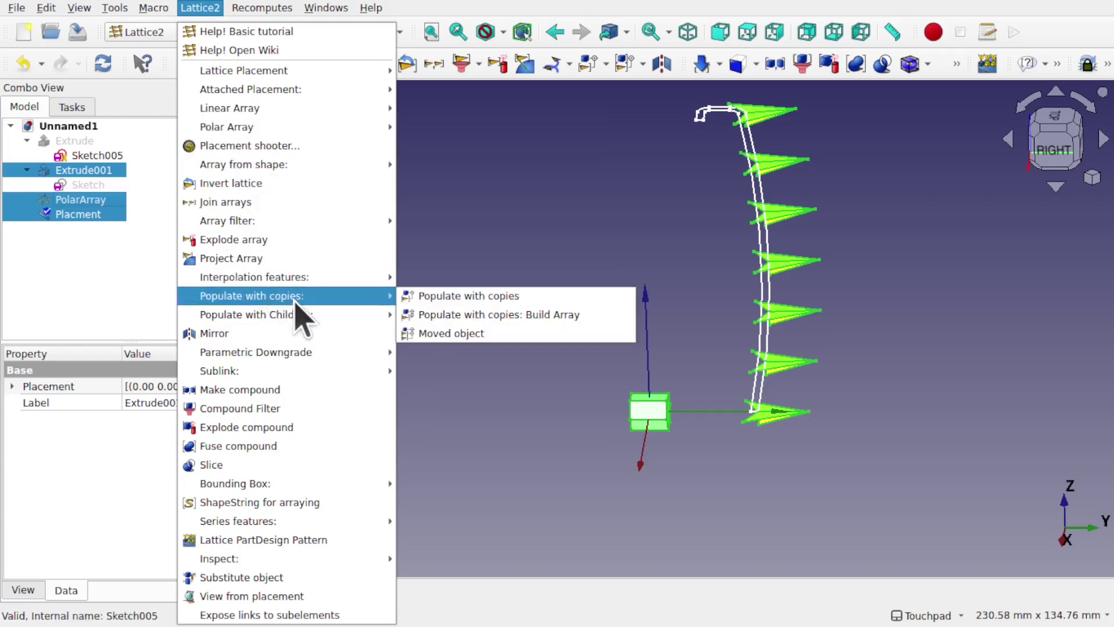
left_click(455, 333)
Hide the original hexagon extrusion and its Placment marker inside the moved object.
left_click_drag(681, 411, 595, 394, "alt")
left_click_drag(743, 374, 527, 364, "shift")
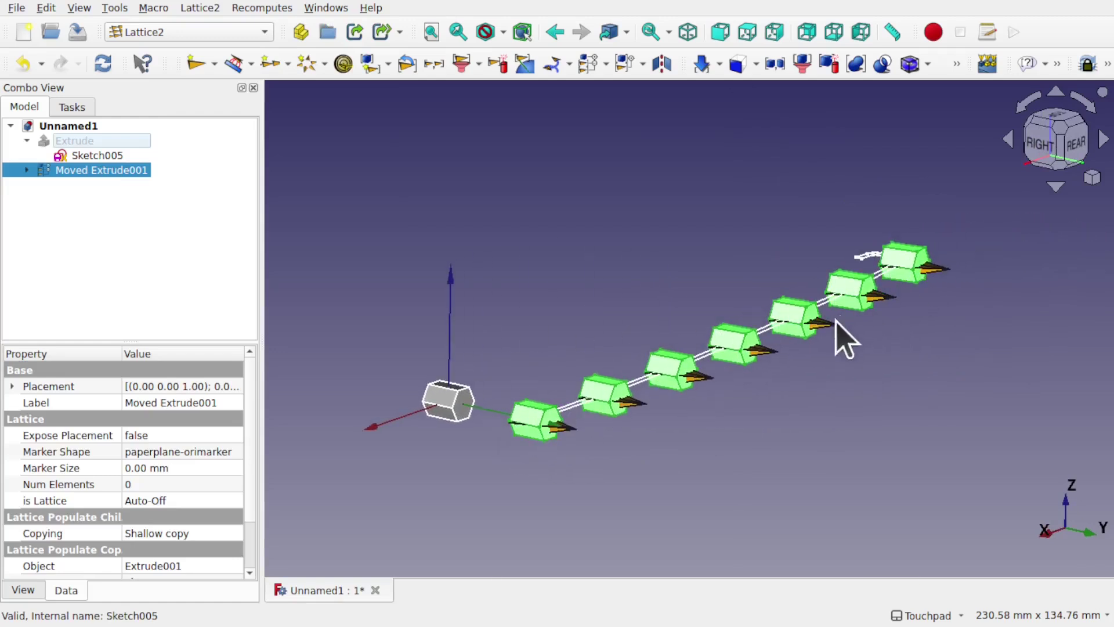
left_click_drag(676, 356, 674, 394, "alt")
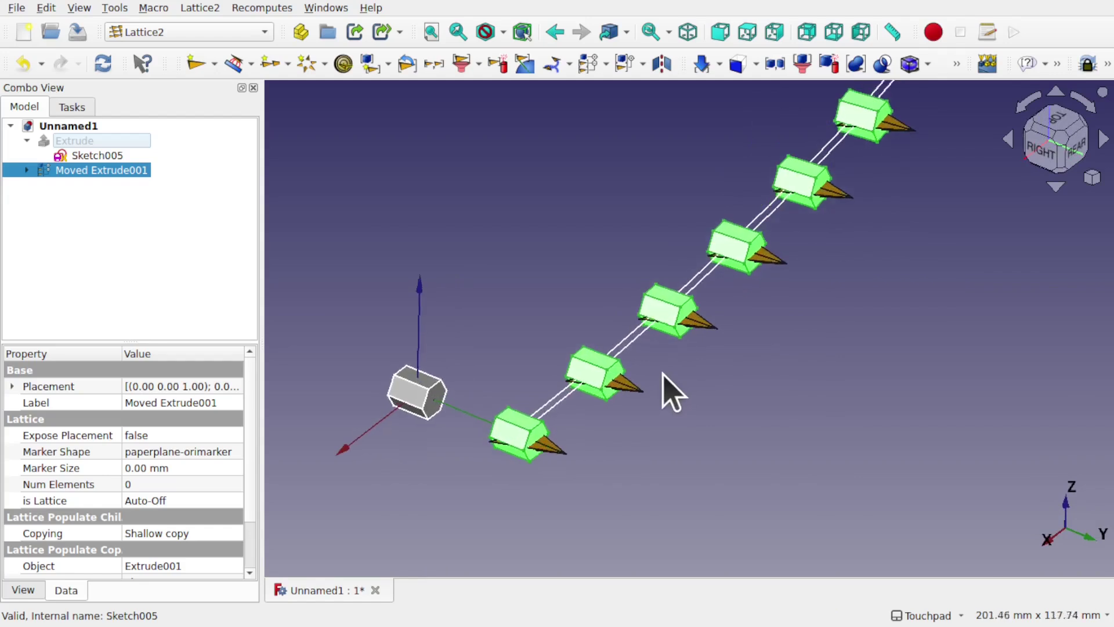
scroll(664, 375, "up", 1)
scroll(522, 278, "down", 2)
left_click_drag(522, 279, 452, 271, "alt")
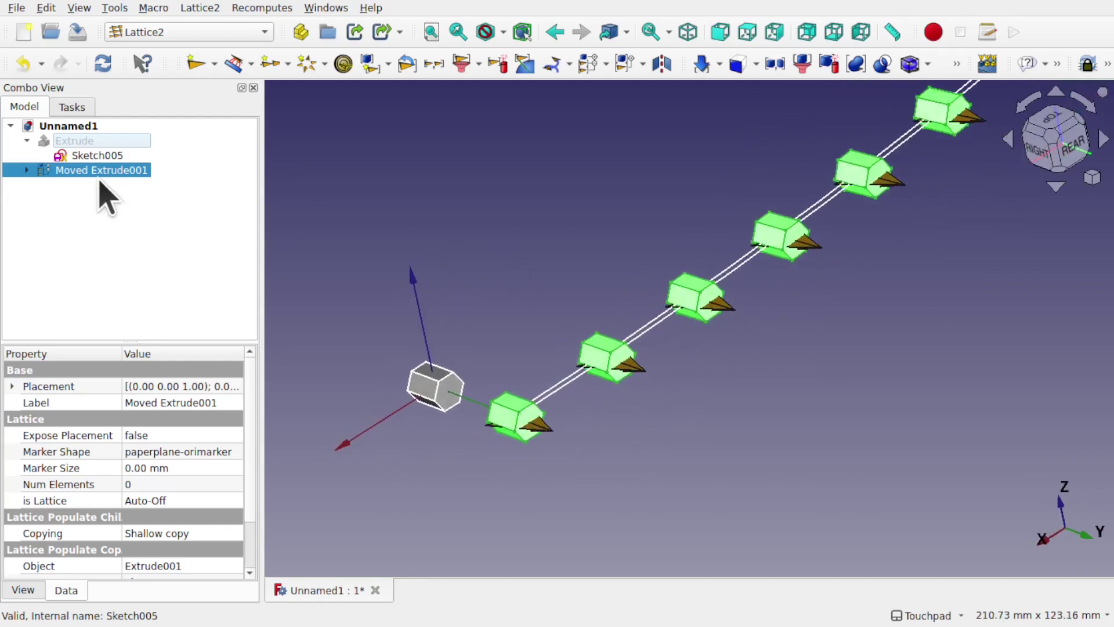
left_click(27, 170)
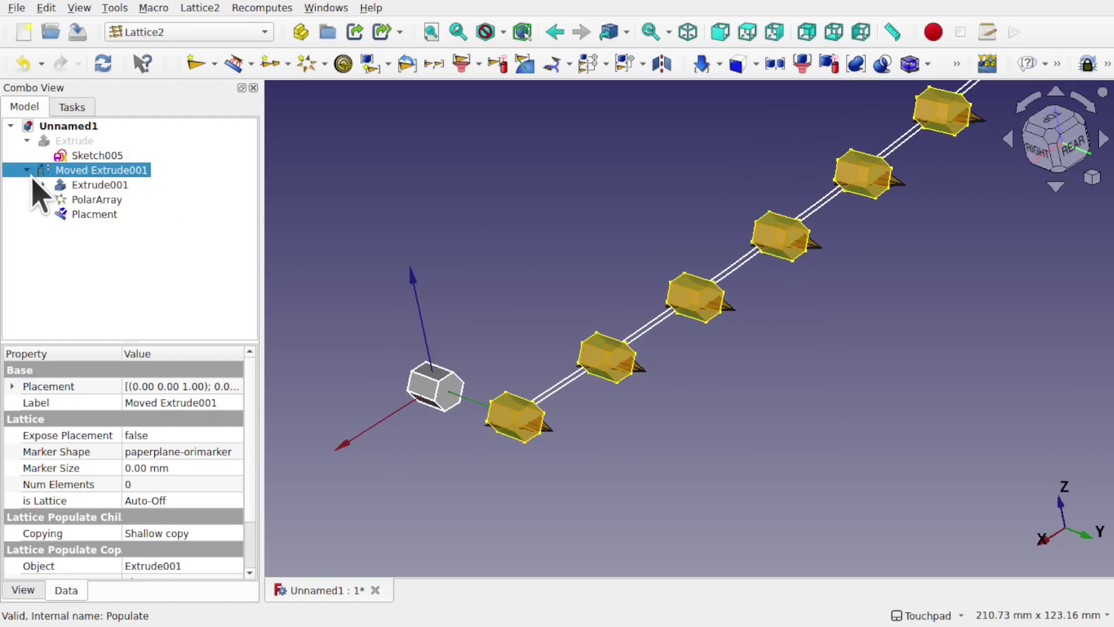
left_click(105, 186)
key("space")
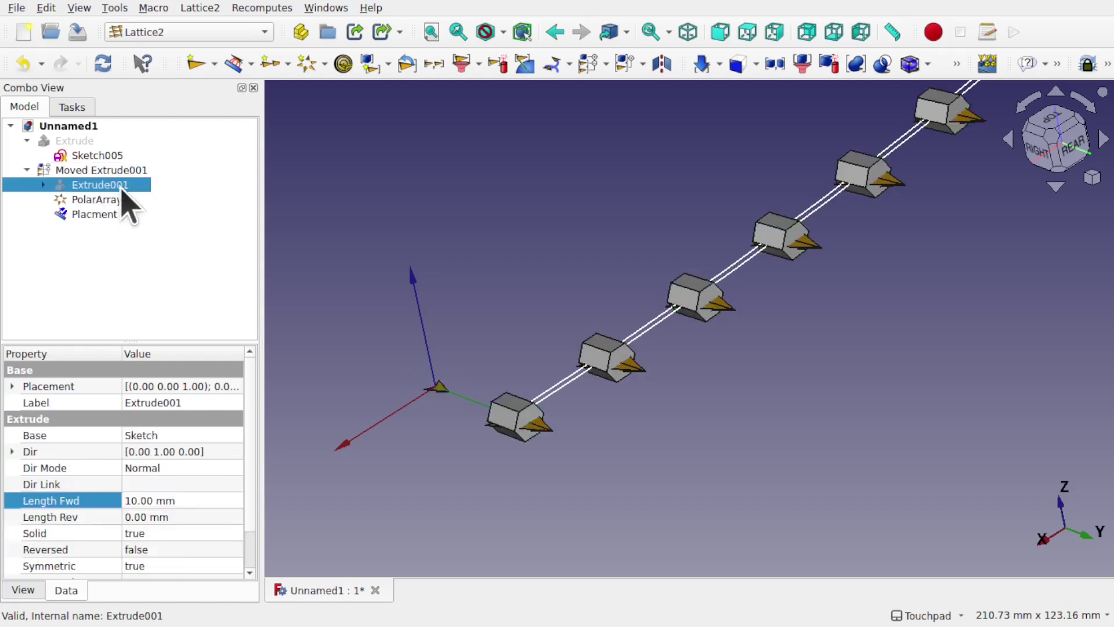
left_click(104, 218)
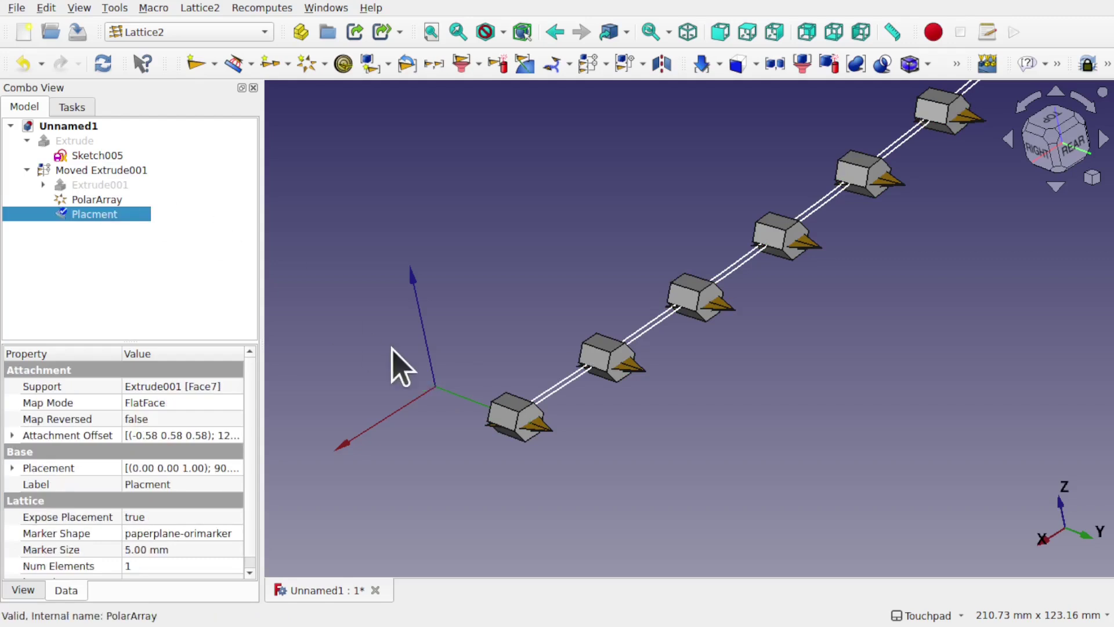
Set the polar array's count to 15.
left_click(91, 201)
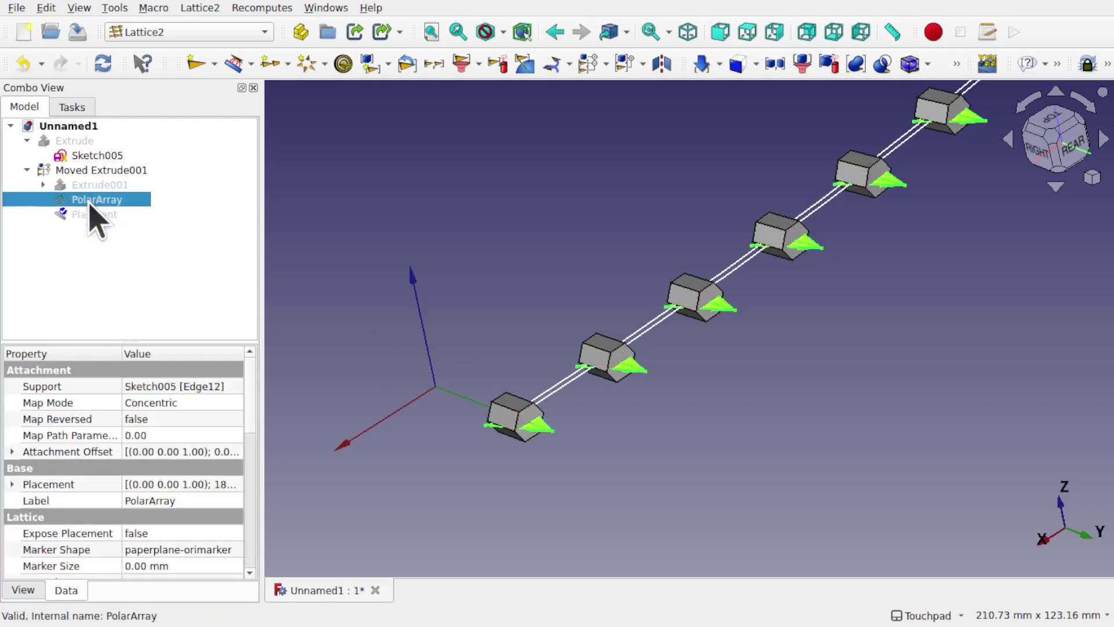
left_click_drag(250, 396, 256, 462)
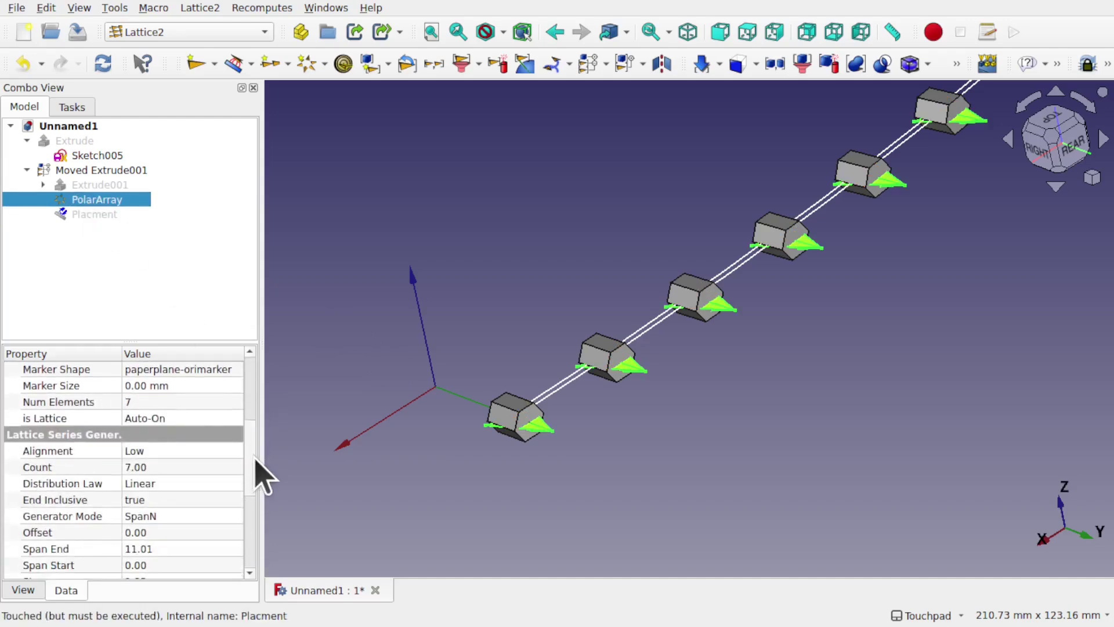
scroll(679, 418, "down", 5)
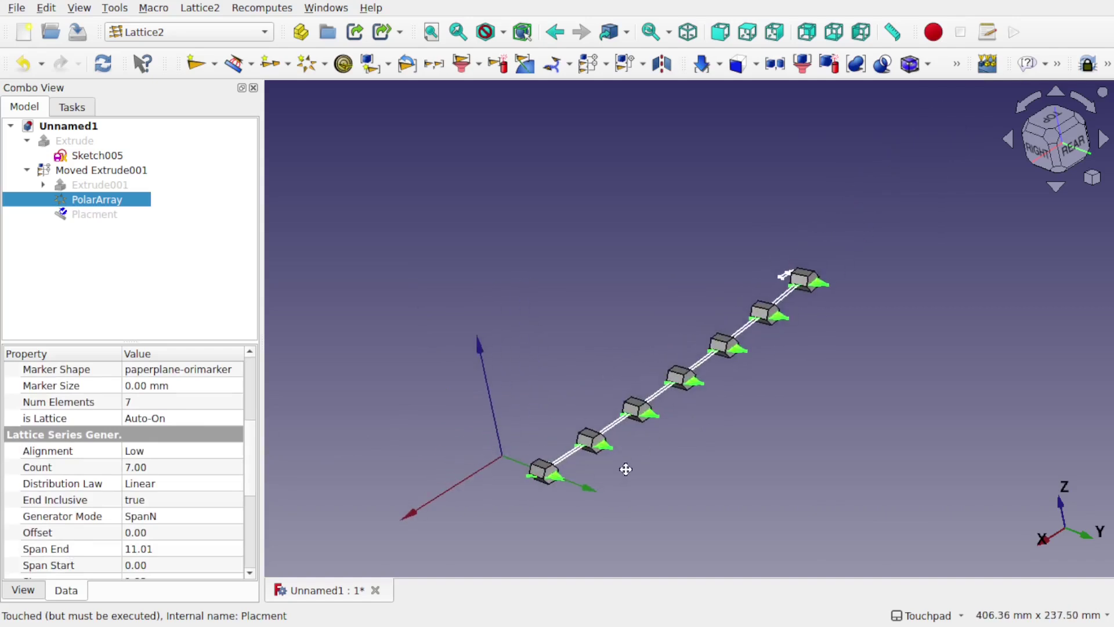
scroll(614, 447, "up", 6)
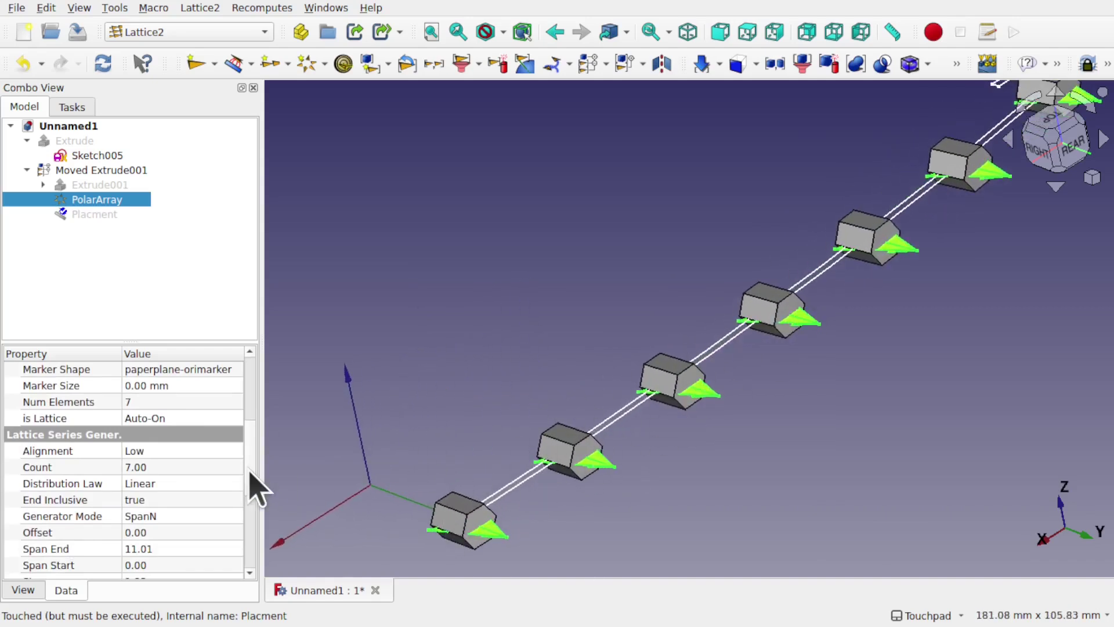
scroll(249, 558, "down", 4)
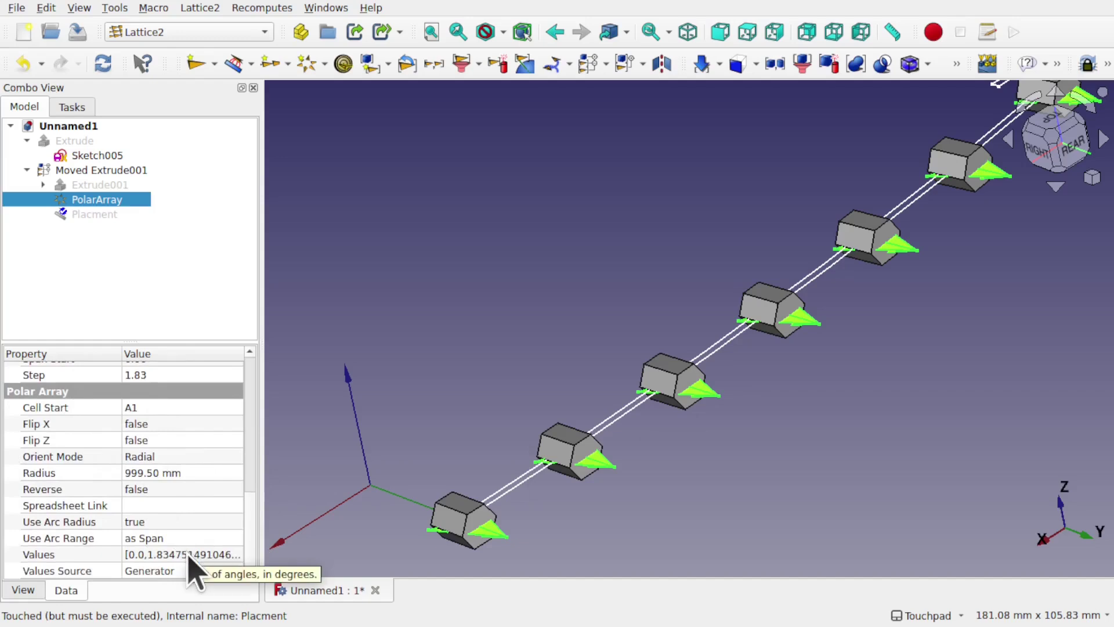
left_click_drag(255, 530, 257, 462)
left_click(169, 446)
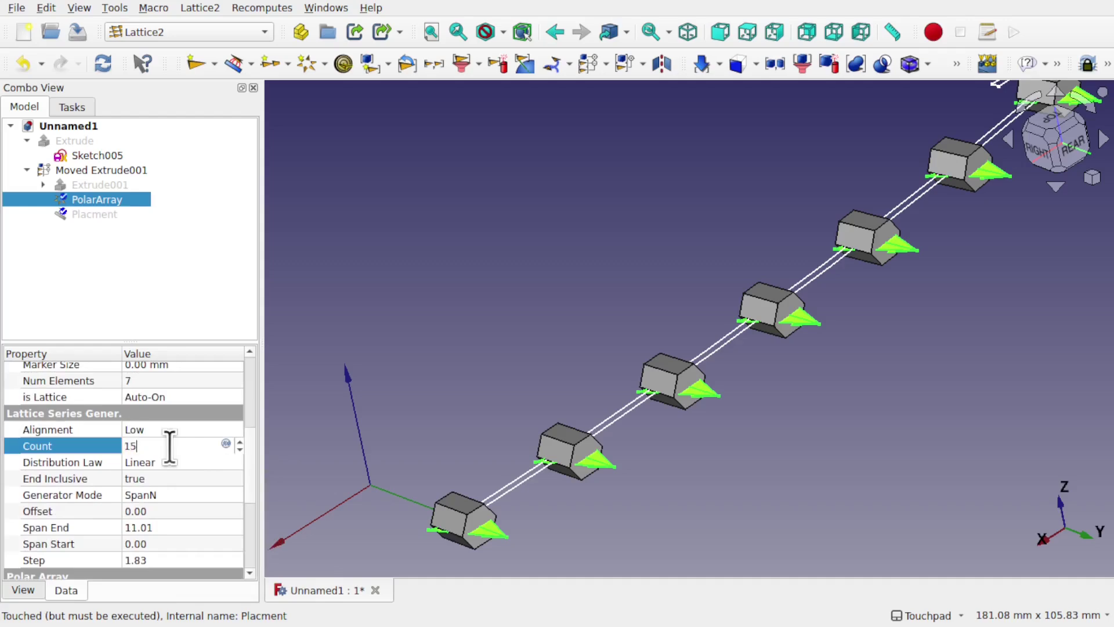
left_click(176, 477)
Check the hexagon row from the rear and show the curved sheet extrusion again.
middle_click_drag(597, 482, 654, 461)
left_click_drag(654, 461, 646, 375)
scroll(492, 472, "up", 4)
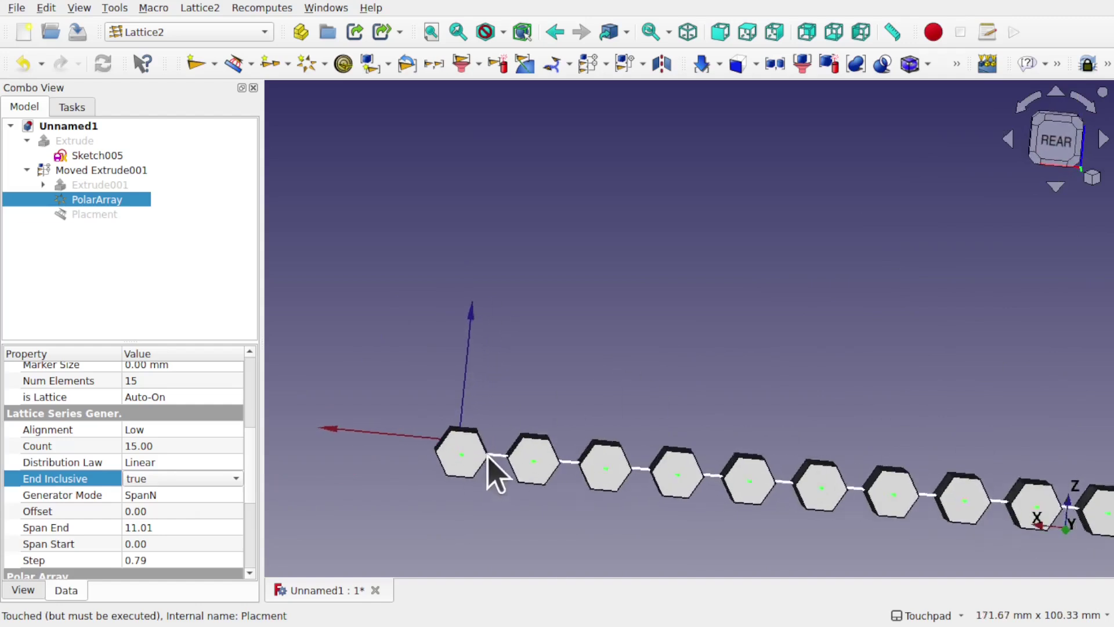
scroll(493, 467, "down", 2)
scroll(493, 470, "down", 5)
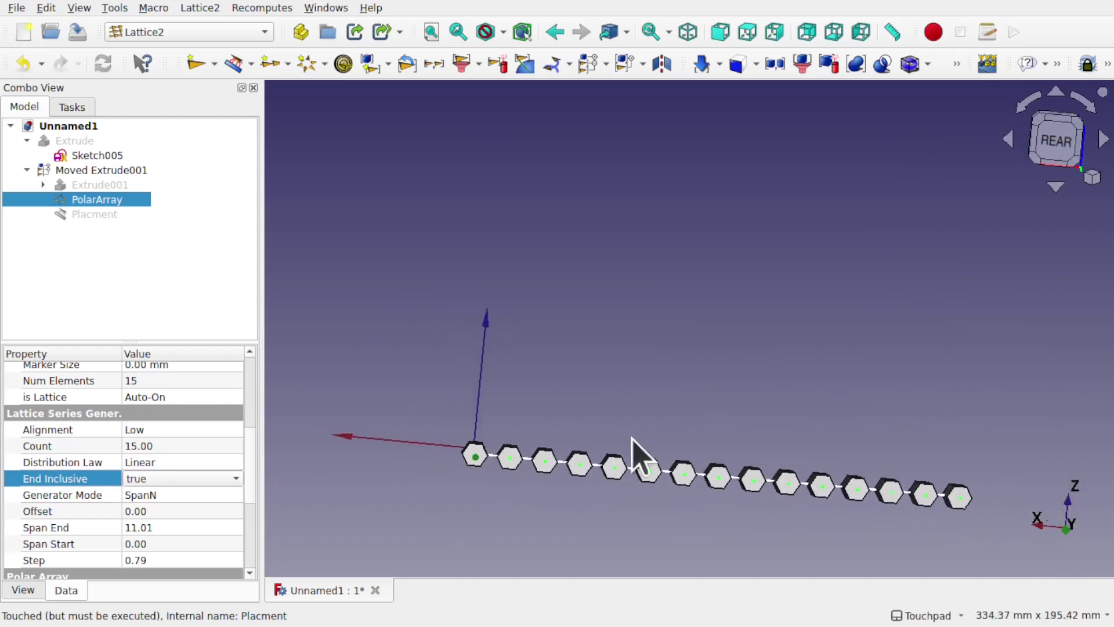
left_click(74, 141)
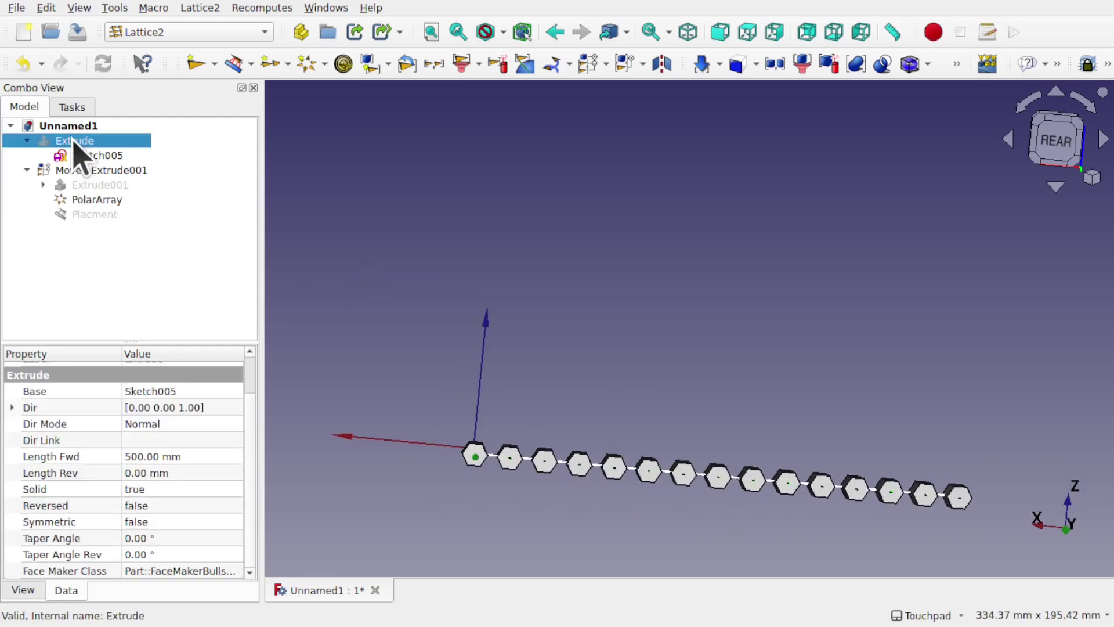
key("space")
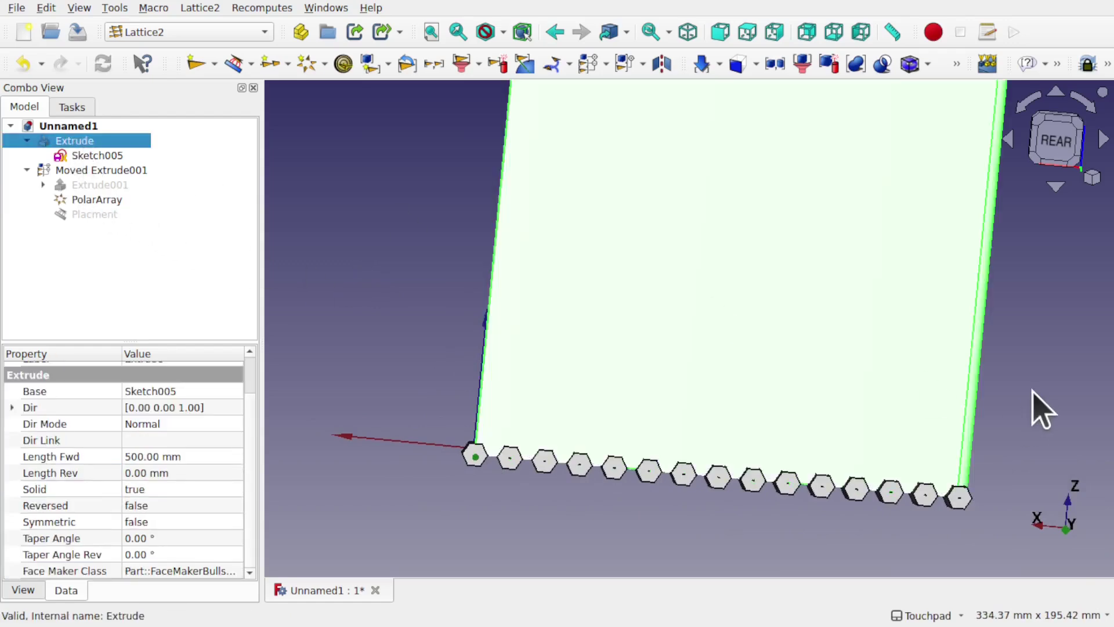
Examine how the arrayed hexagons sit on the curved sheet's lower edge, especially near the bent flange.
middle_click_drag(998, 392, 935, 395, "alt")
left_click_drag(935, 395, 816, 406, "alt")
left_click(1024, 421)
scroll(754, 453, "up", 4)
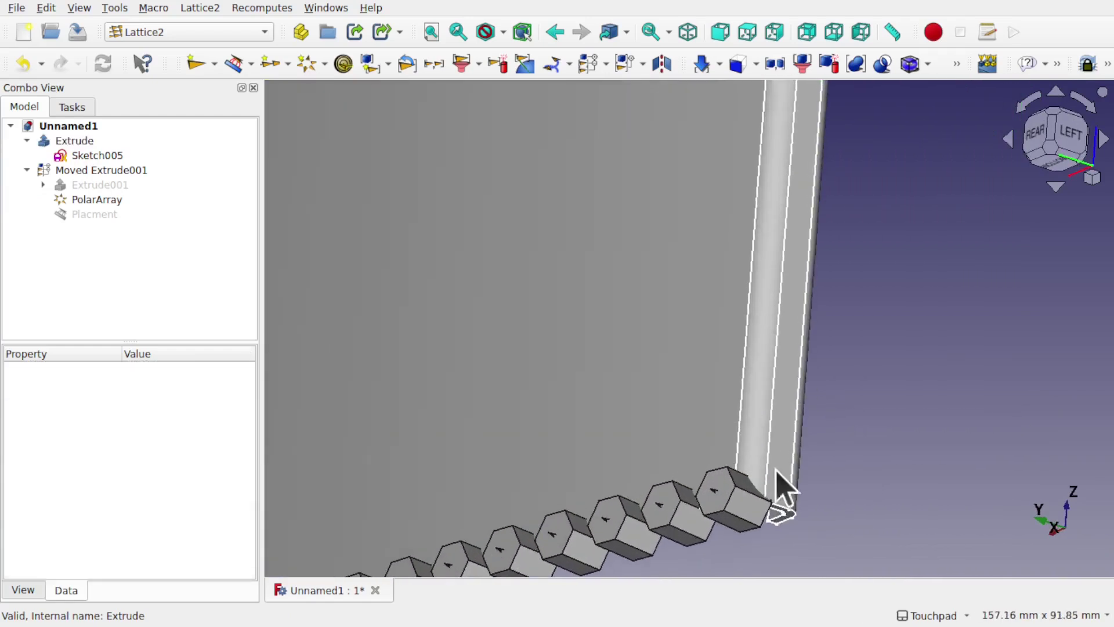
left_click_drag(746, 516, 756, 451, "alt")
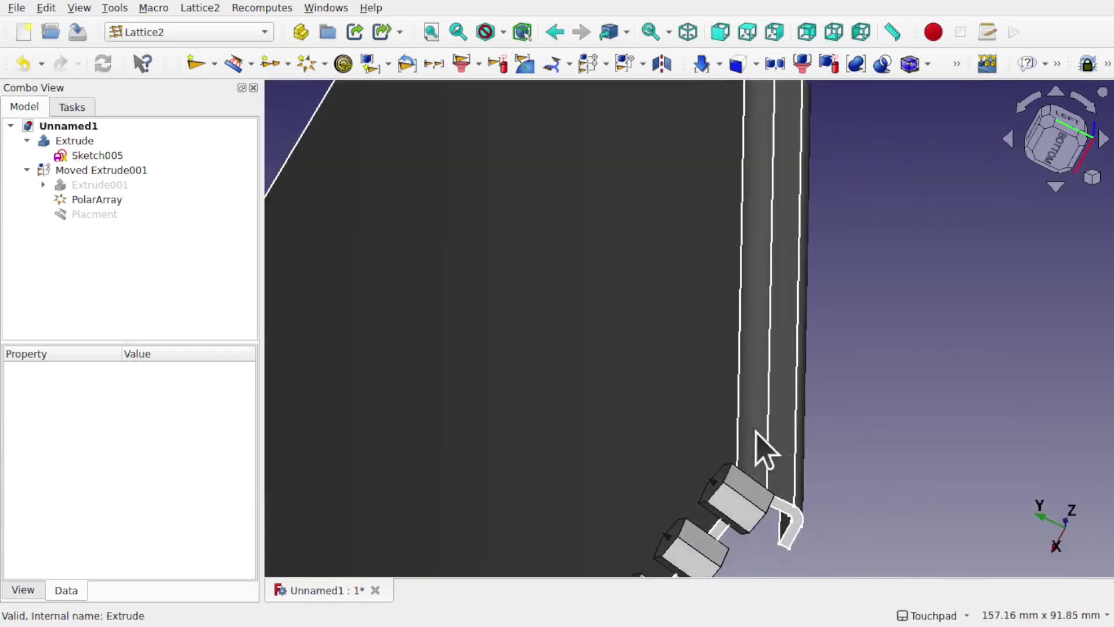
scroll(861, 319, "down", 8)
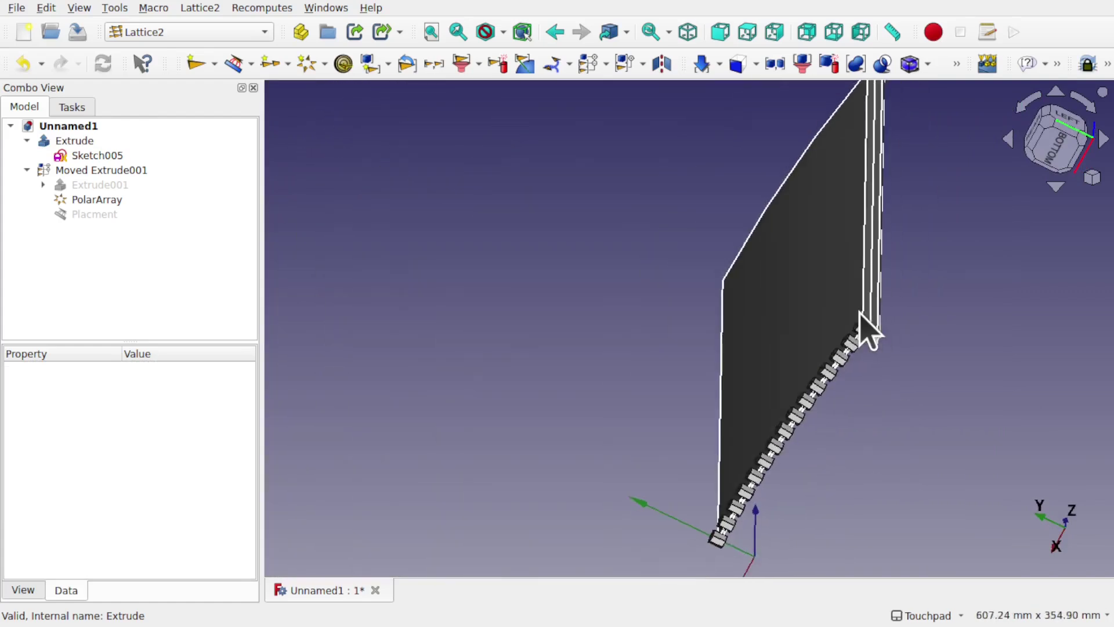
left_click_drag(724, 456, 771, 535, "alt")
scroll(787, 416, "up", 4)
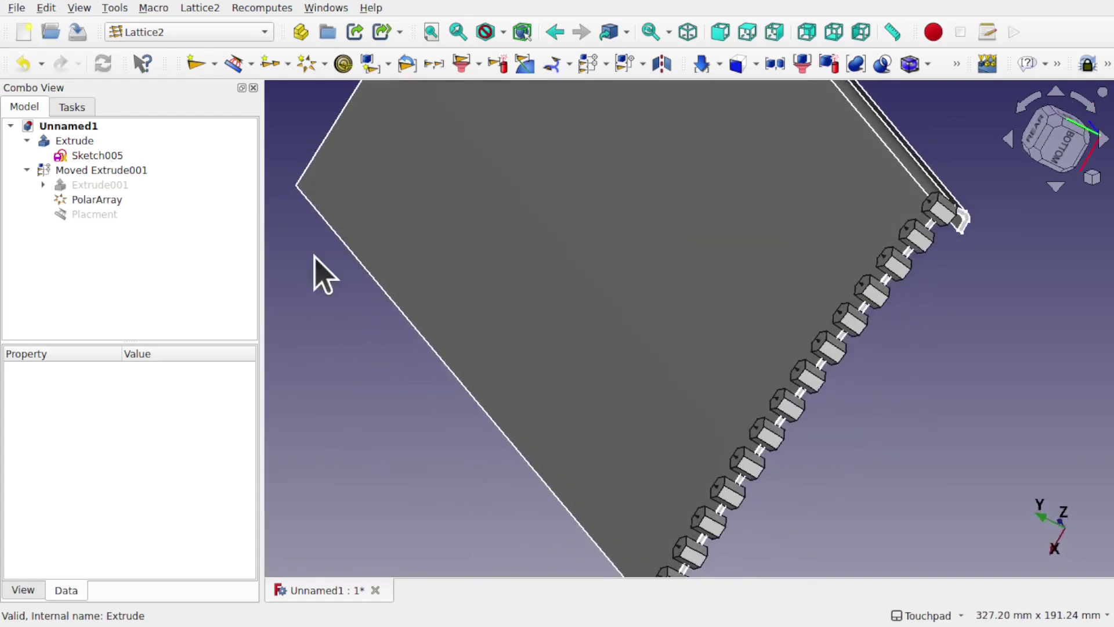
Set the polar array's series offset to 1 and check the first hexagon's distance from the sheet's corner.
left_click(97, 200)
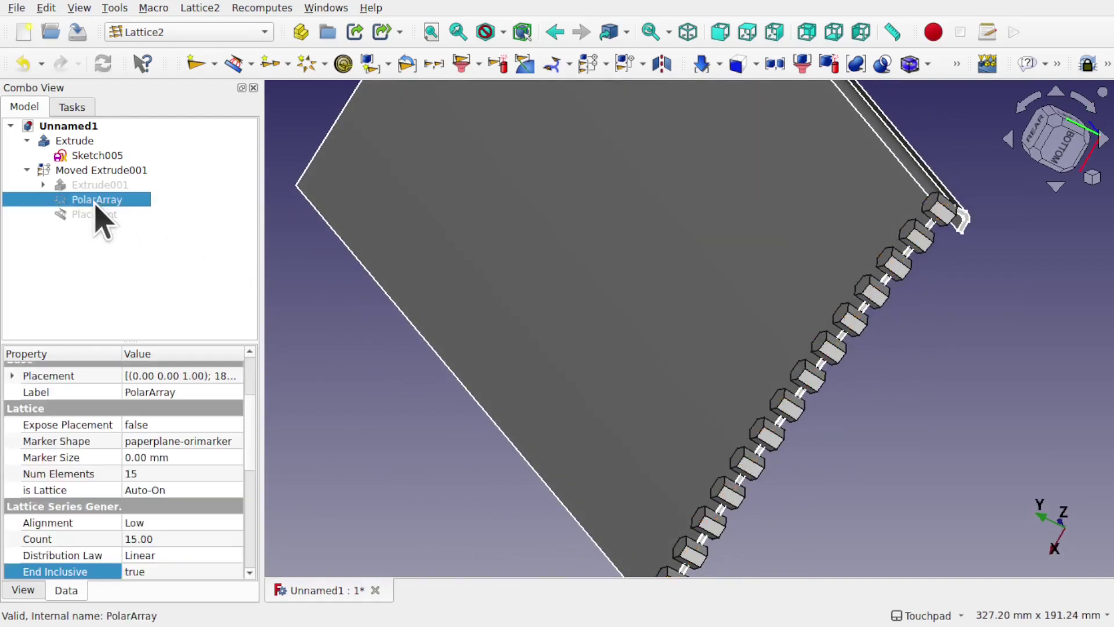
left_click_drag(685, 448, 801, 493, "alt")
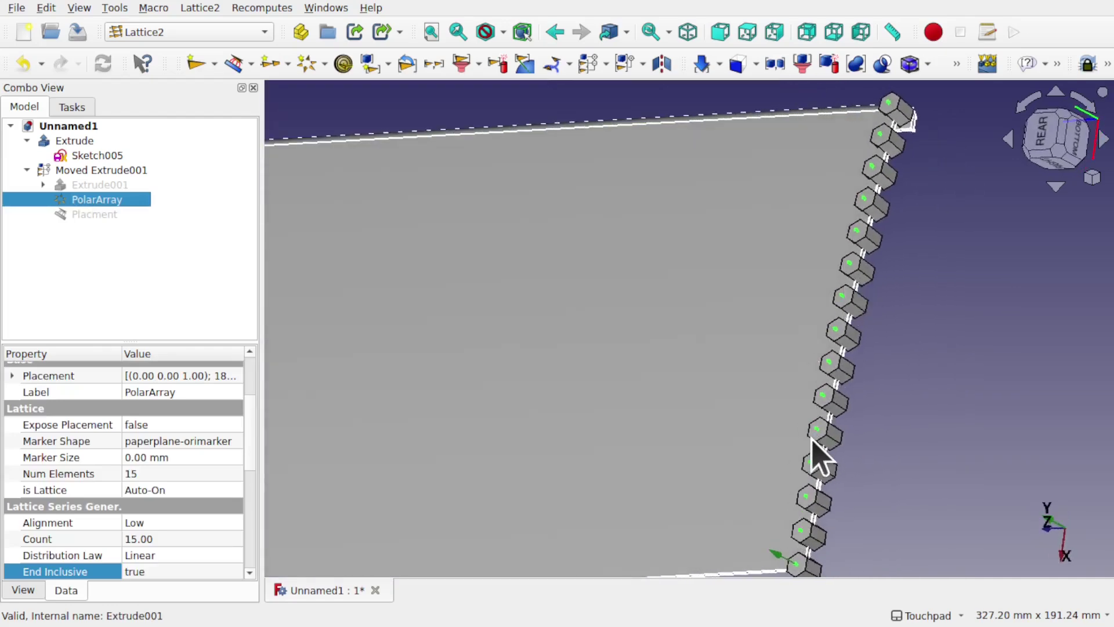
left_click_drag(829, 399, 781, 439, "alt")
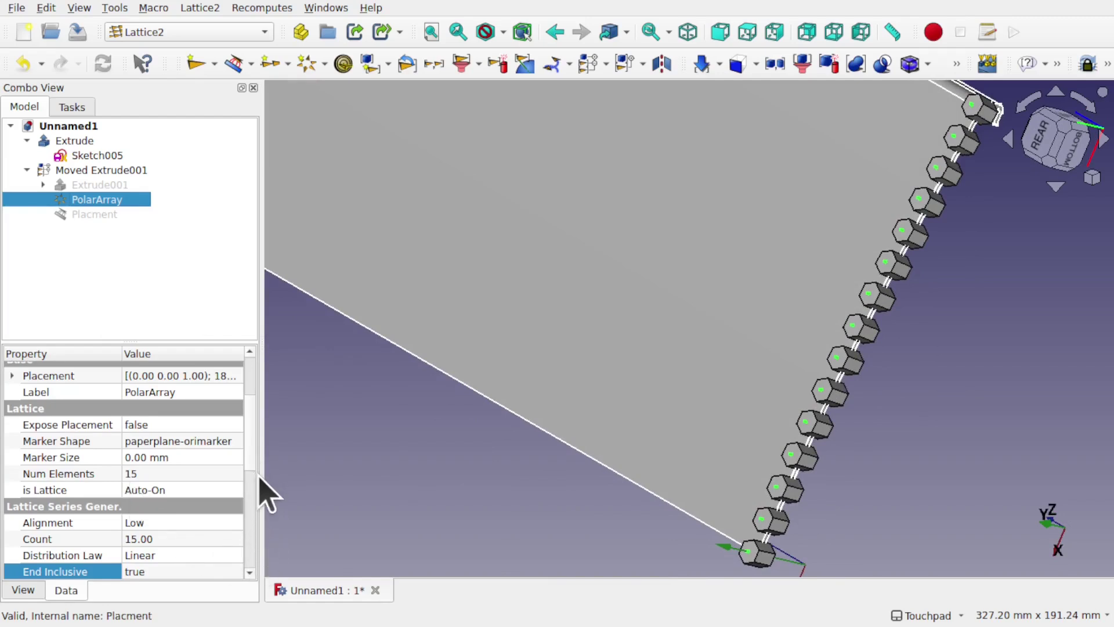
left_click(249, 492)
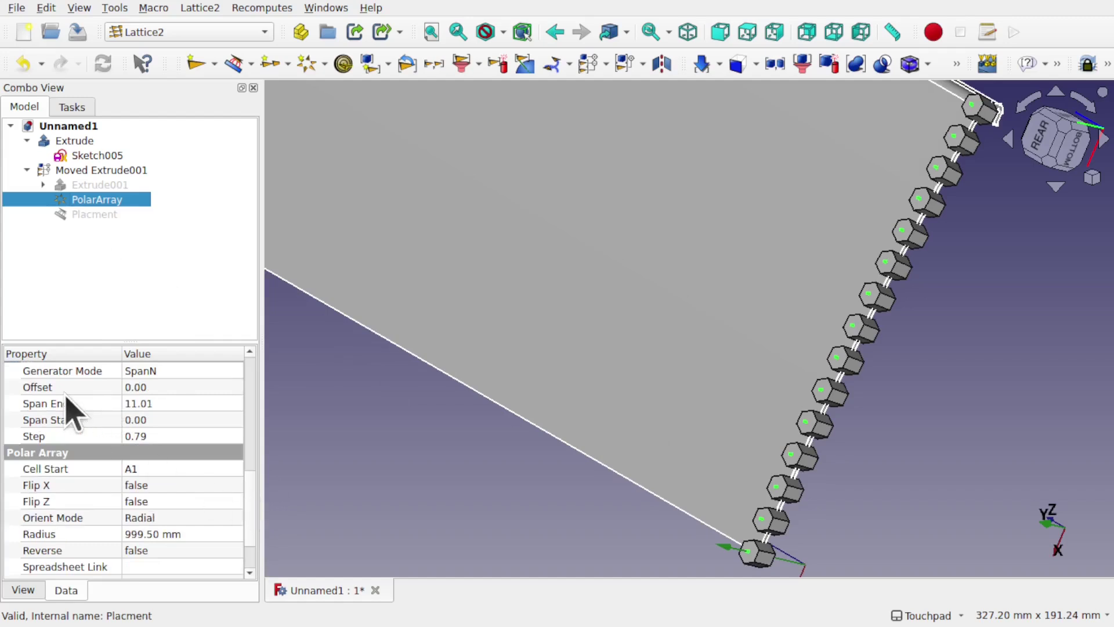
left_click(190, 388)
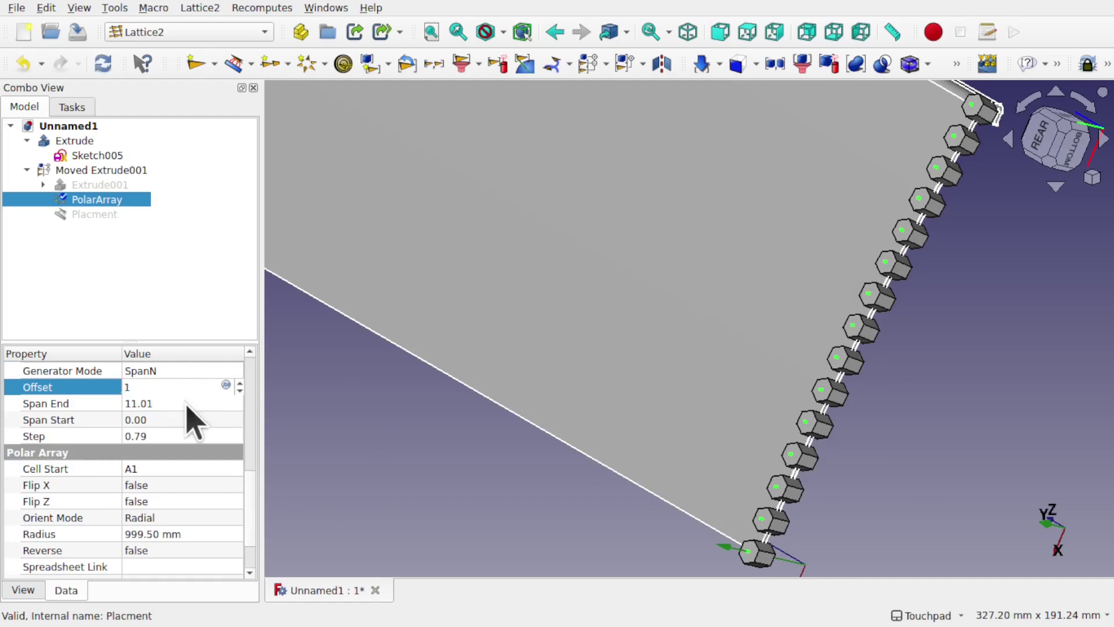
left_click(187, 405)
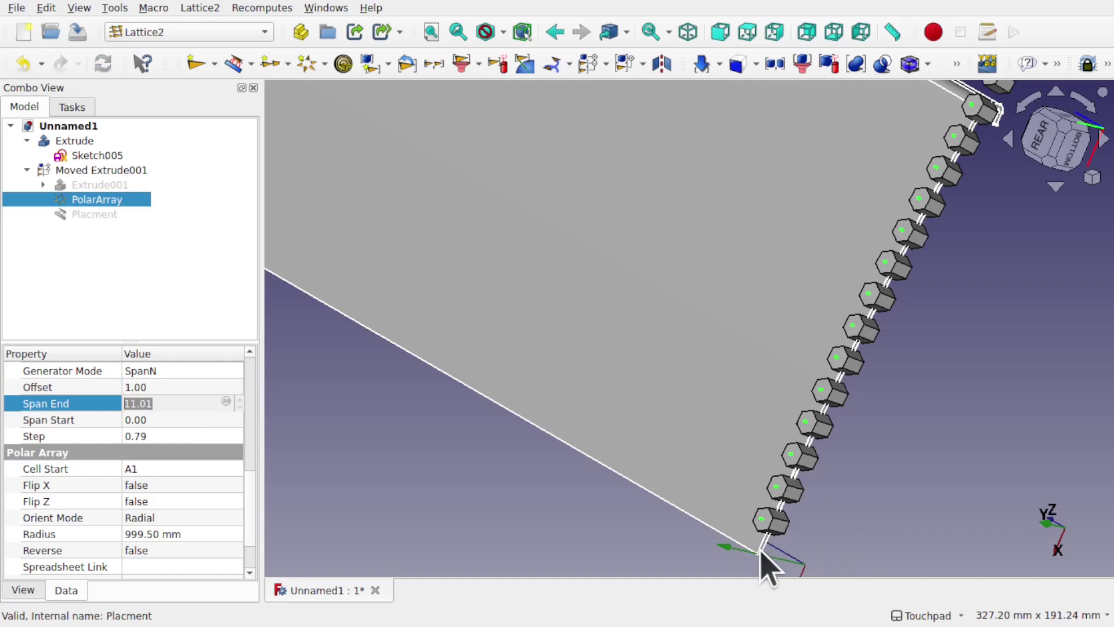
scroll(768, 558, "up", 2)
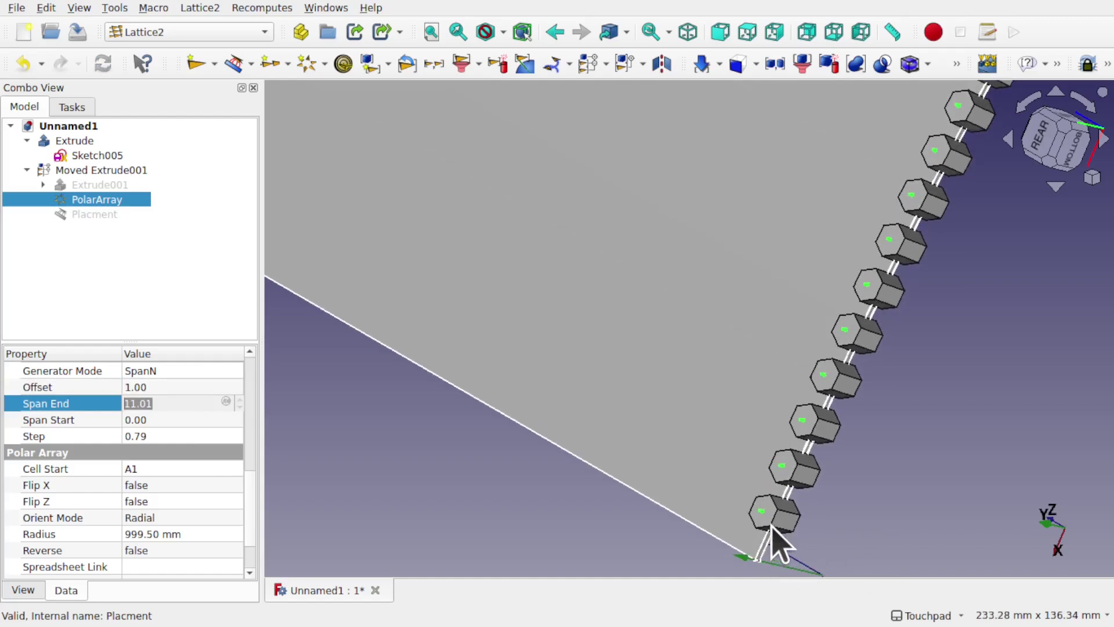
Compare the hexagon row with the sheet's flanged edge and check which of the polar array's span and step values are editable.
scroll(769, 542, "down", 3)
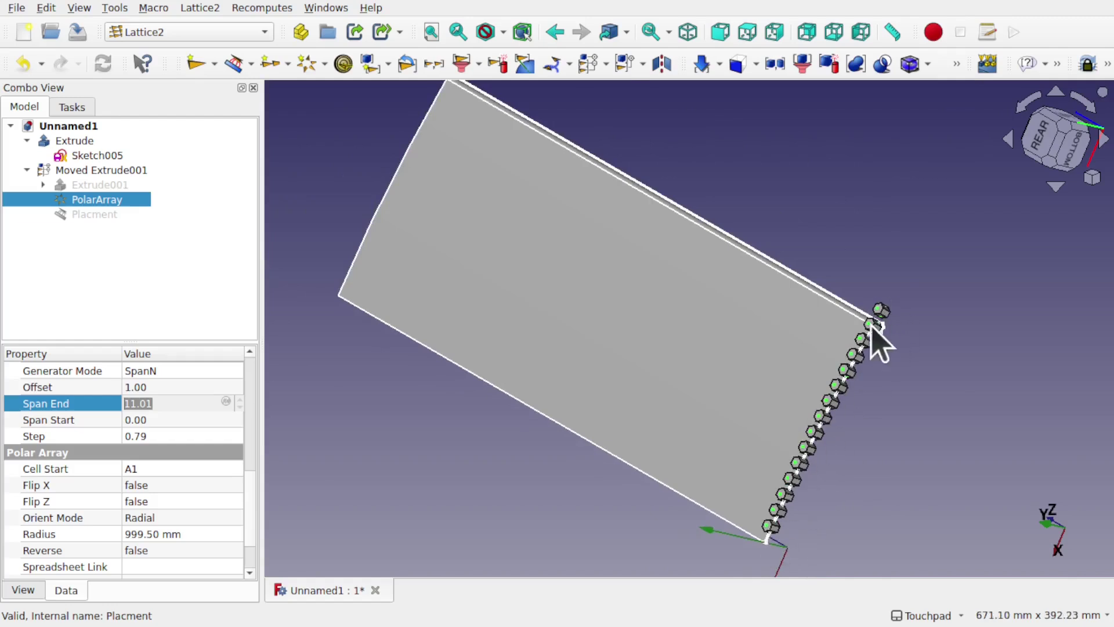
scroll(888, 323, "up", 2)
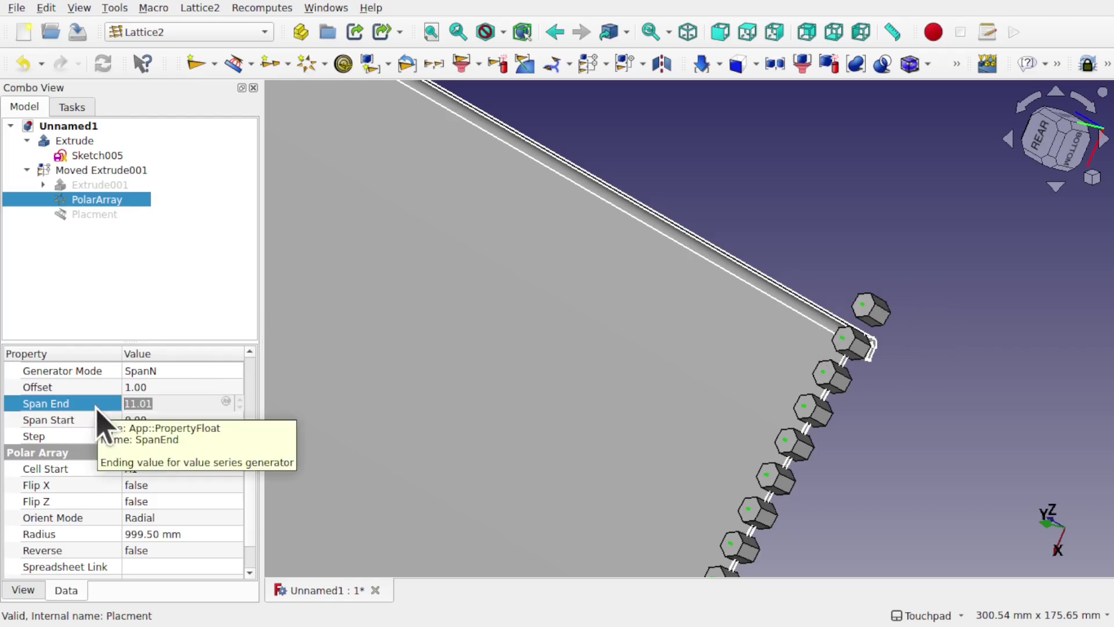
left_click(156, 440)
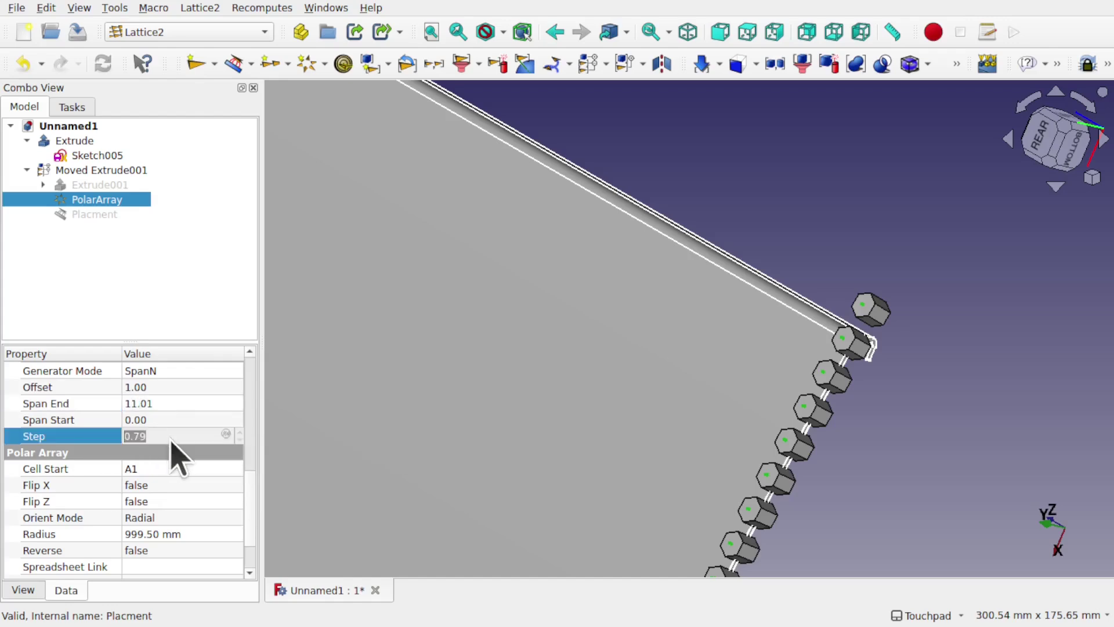
left_click(171, 418)
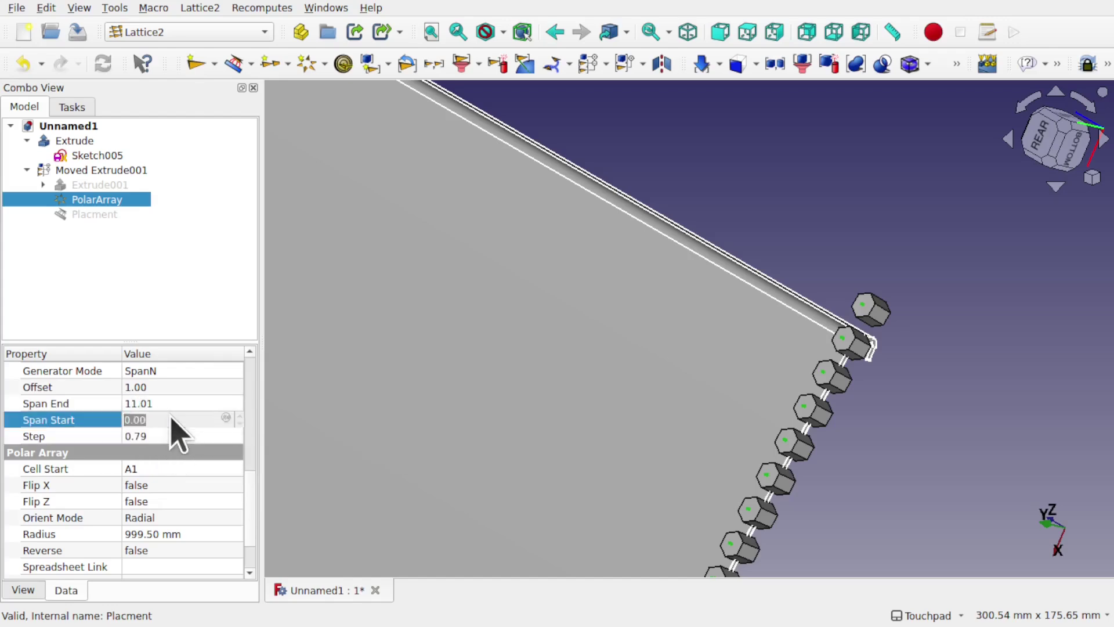
left_click(172, 402)
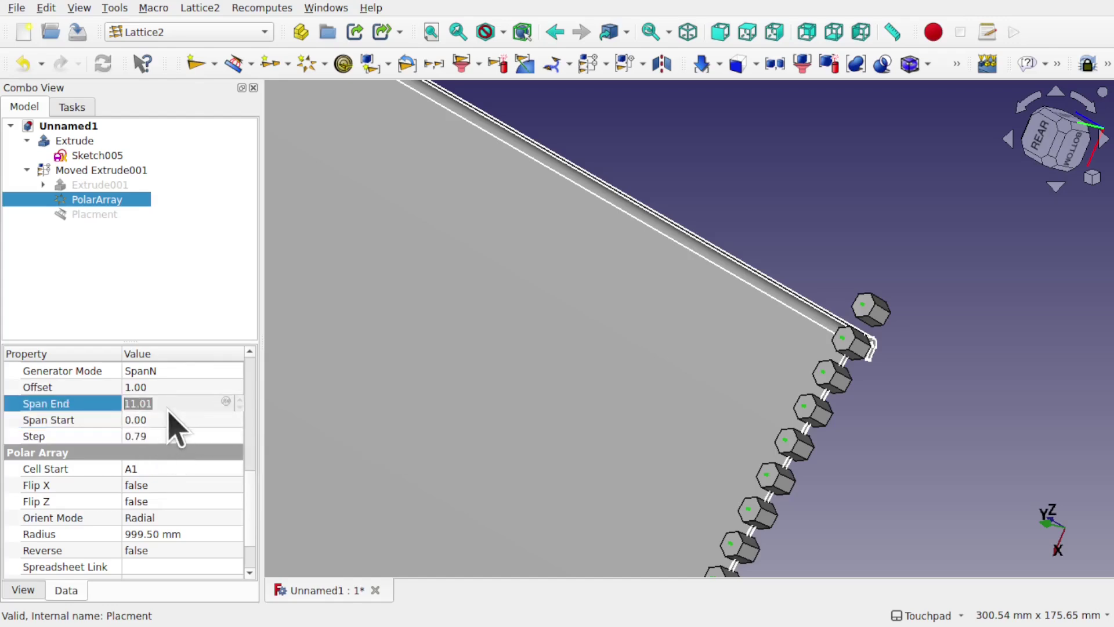
left_click(165, 422)
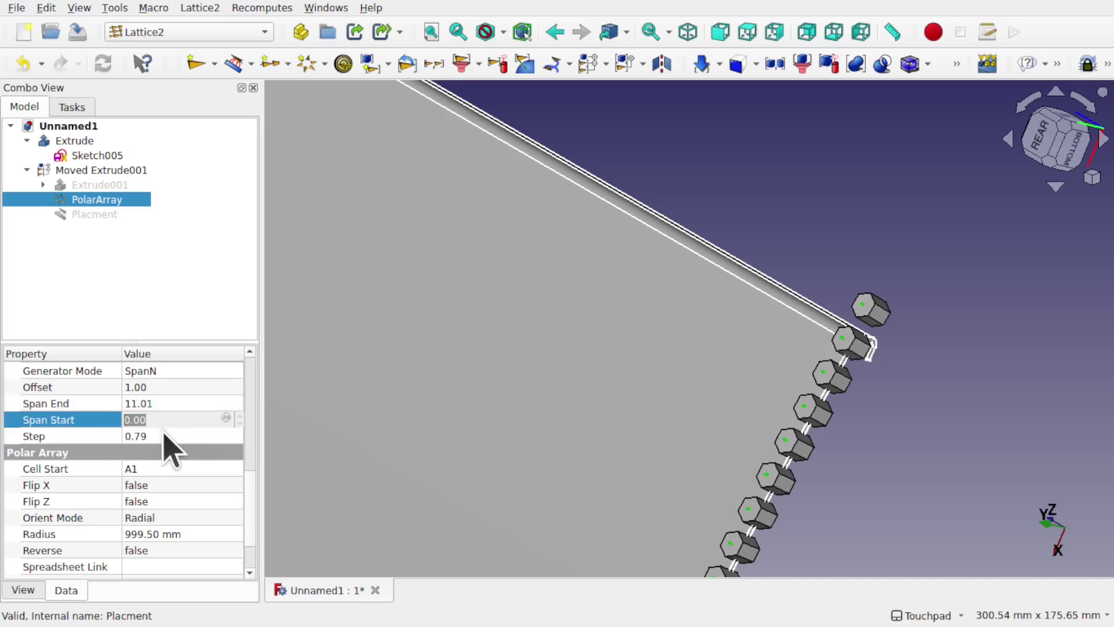
left_click(164, 434)
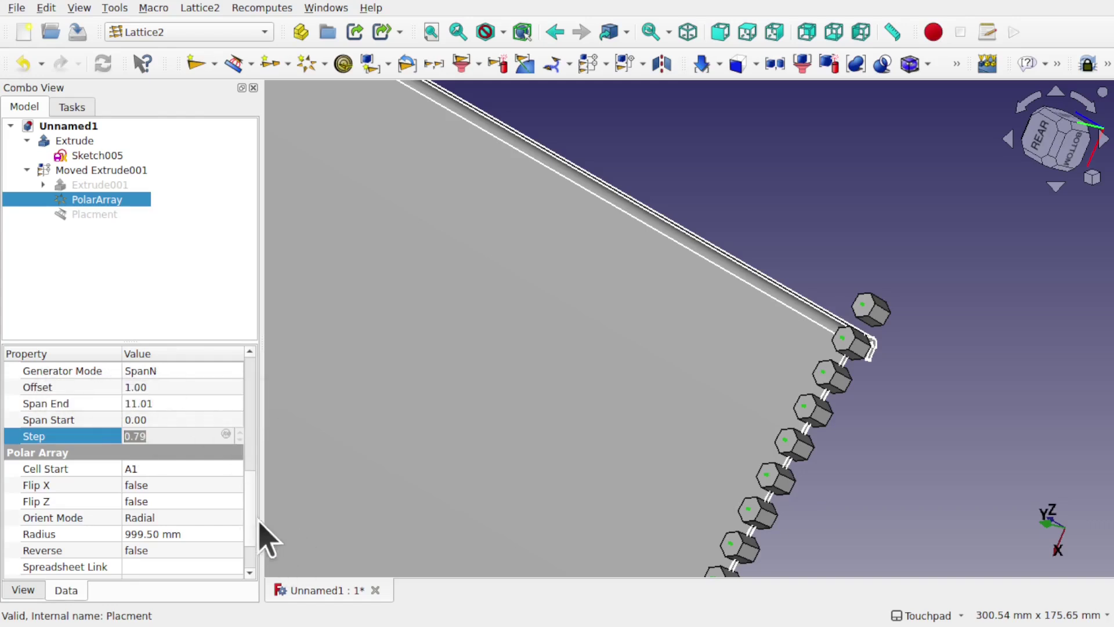
scroll(253, 505, "down", 2)
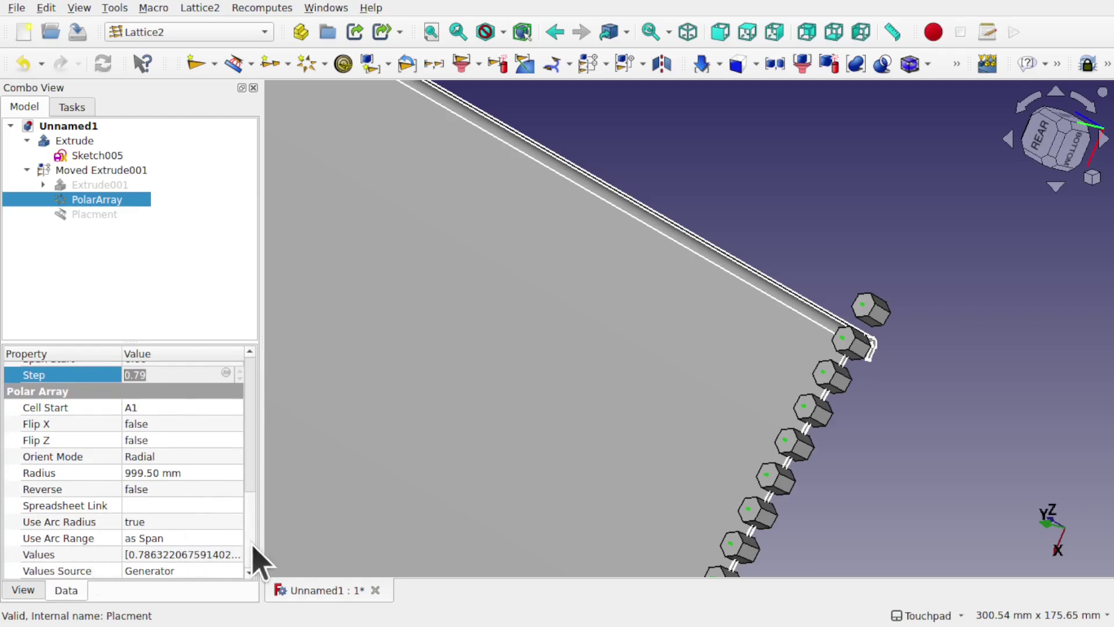
scroll(254, 545, "up", 5)
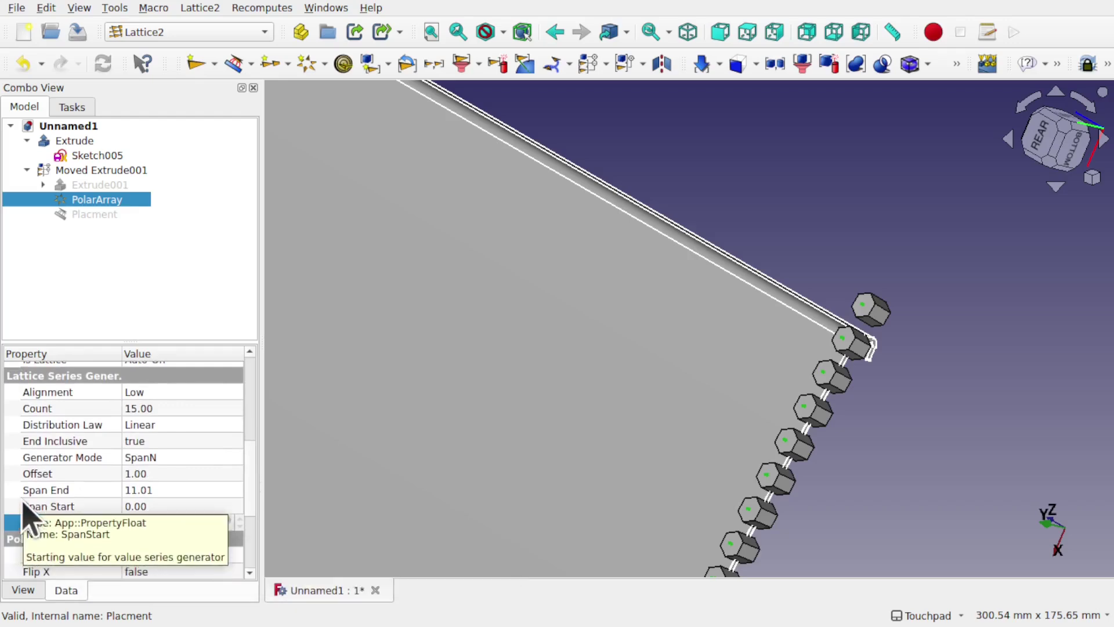
Switch the polar array's generator mode to StepN and check that its step value can be edited.
left_click(190, 457)
left_click(194, 459)
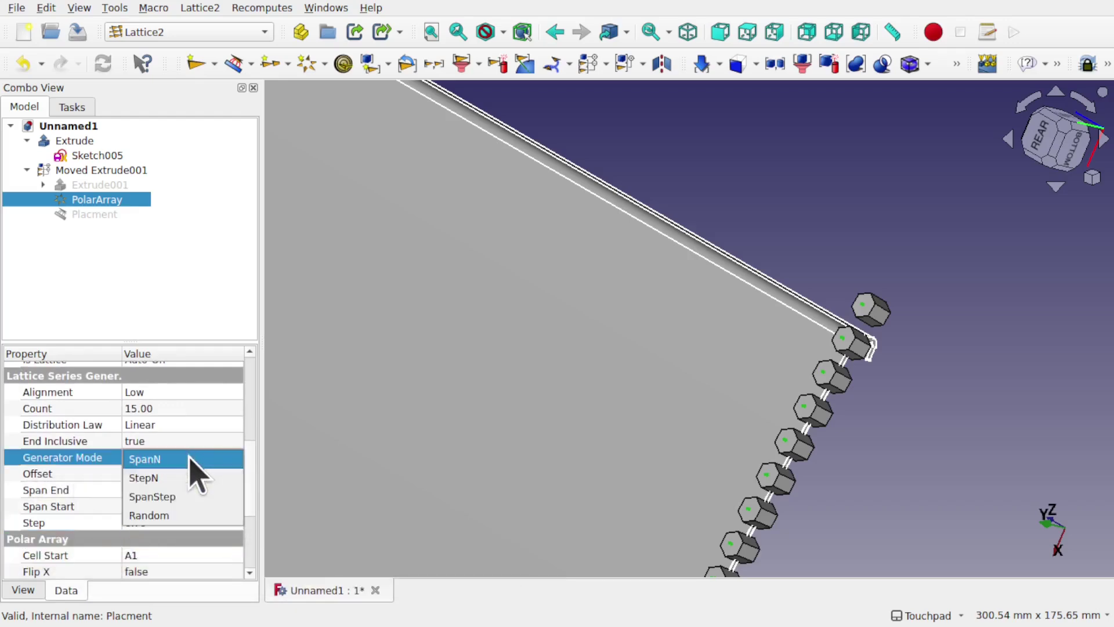
left_click(192, 479)
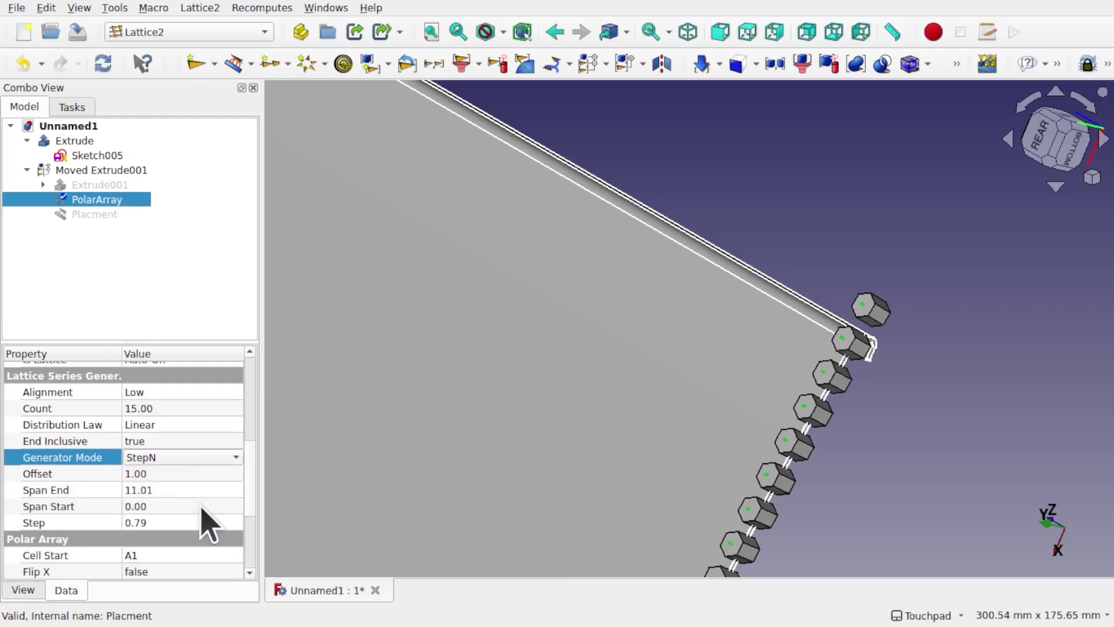
left_click(199, 506)
left_click(192, 495)
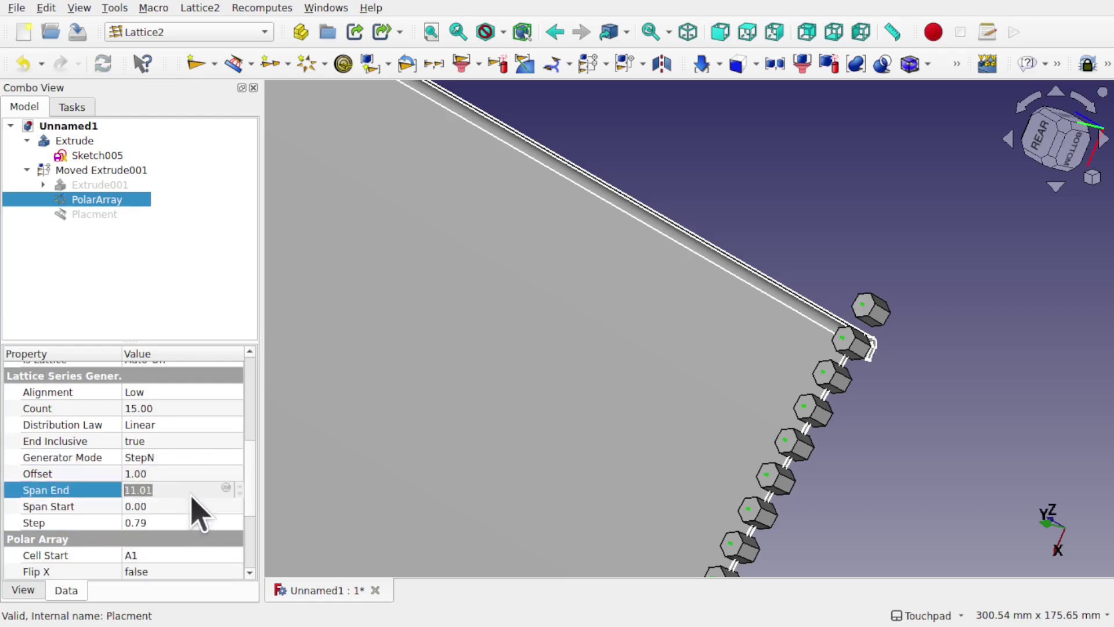
left_click(180, 523)
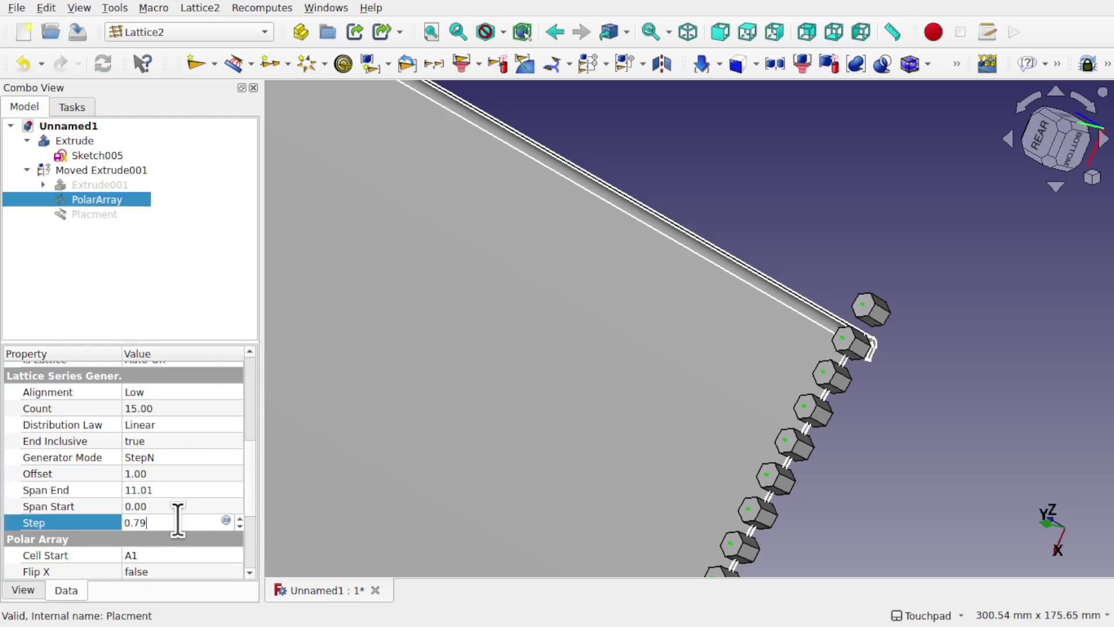
Try step values of 1.79 and -0.21 for the polar array and view the hexagon row against the whole sheet.
left_click(358, 410)
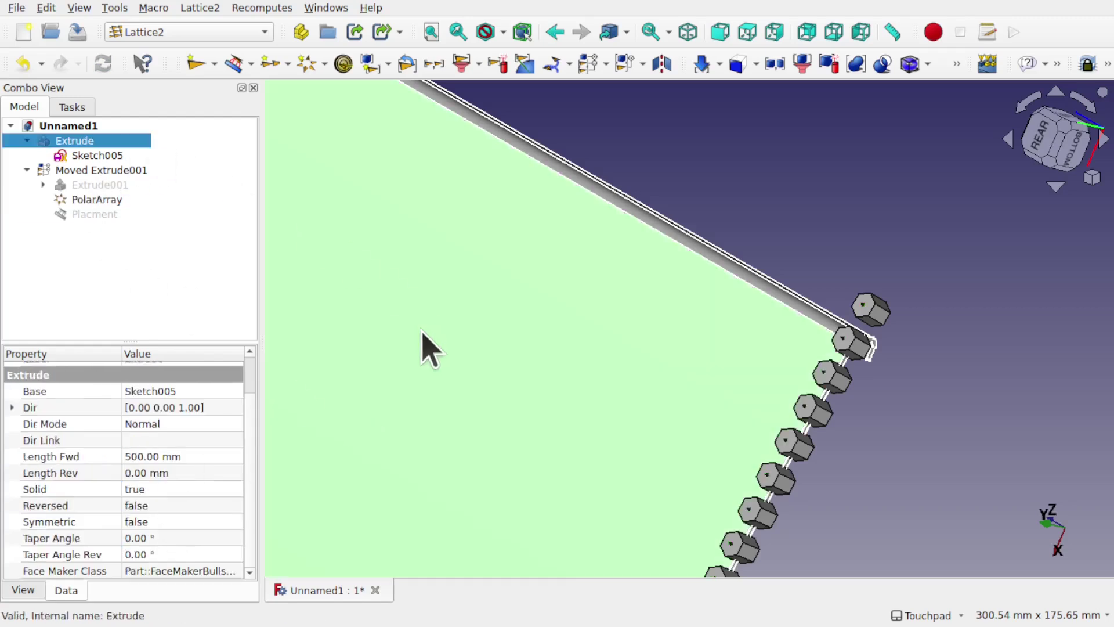
scroll(423, 335, "down", 3)
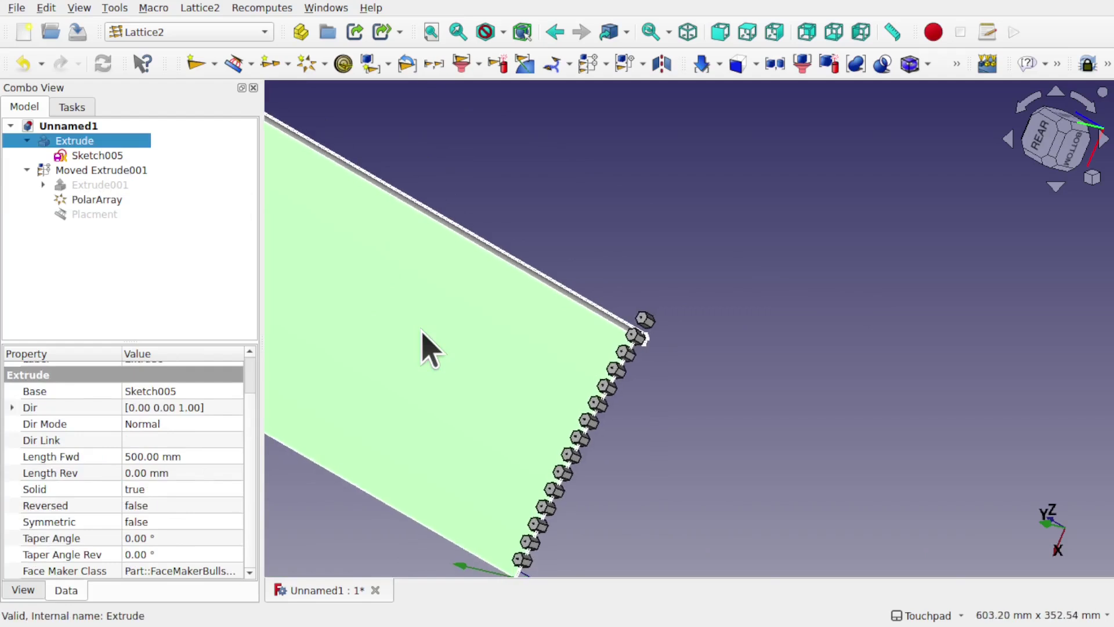
scroll(422, 332, "up", 3)
left_click(110, 202)
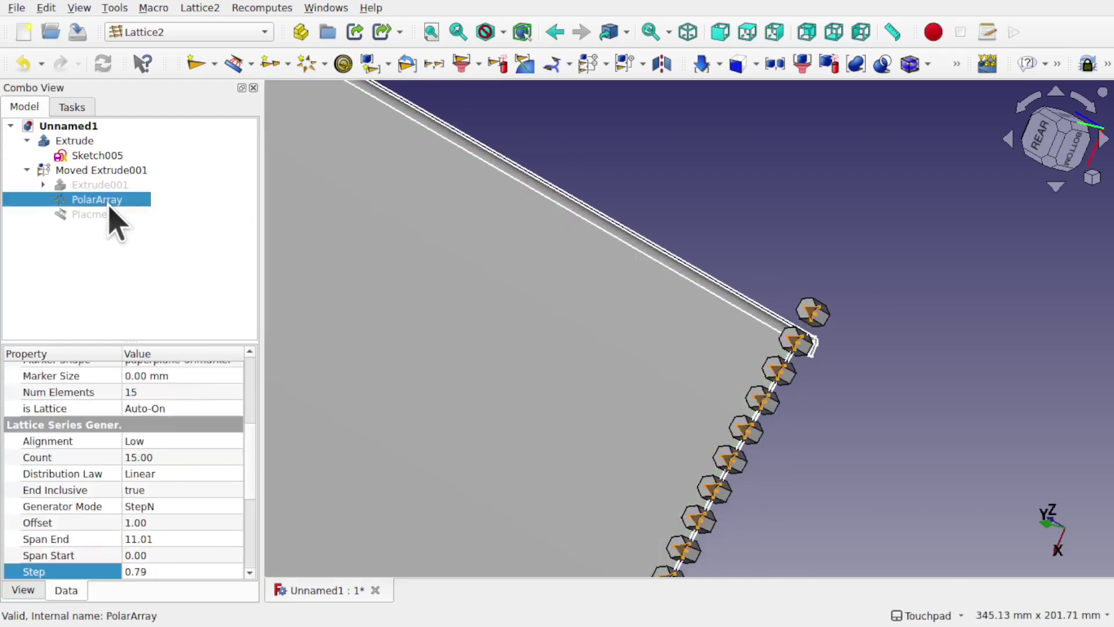
scroll(249, 514, "down", 2)
scroll(248, 513, "down", 1)
left_click(173, 473)
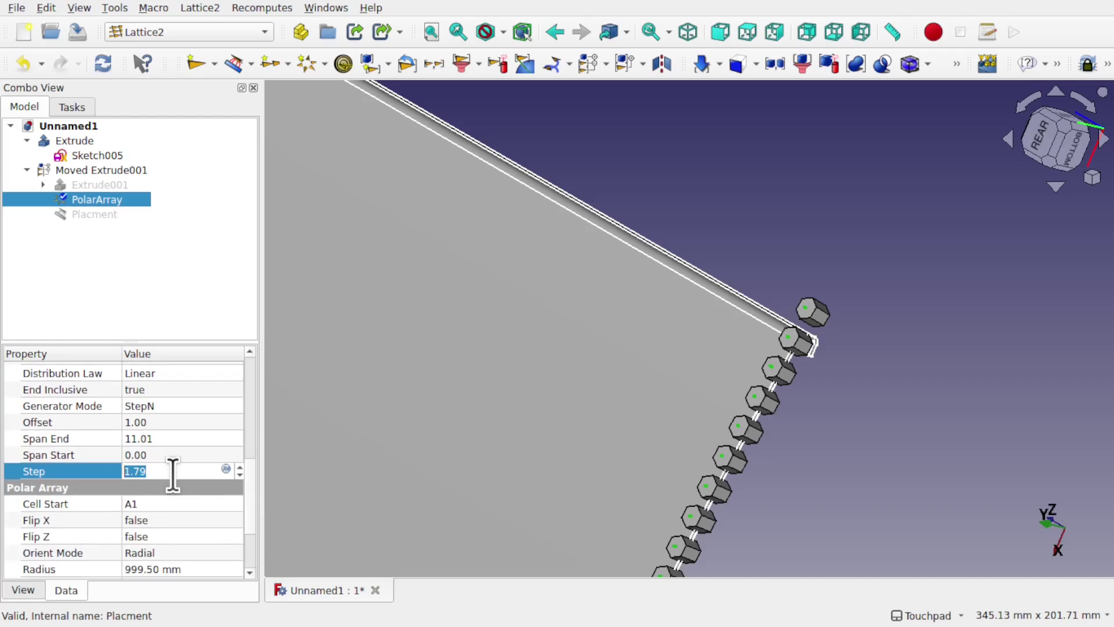
scroll(173, 472, "down", 1)
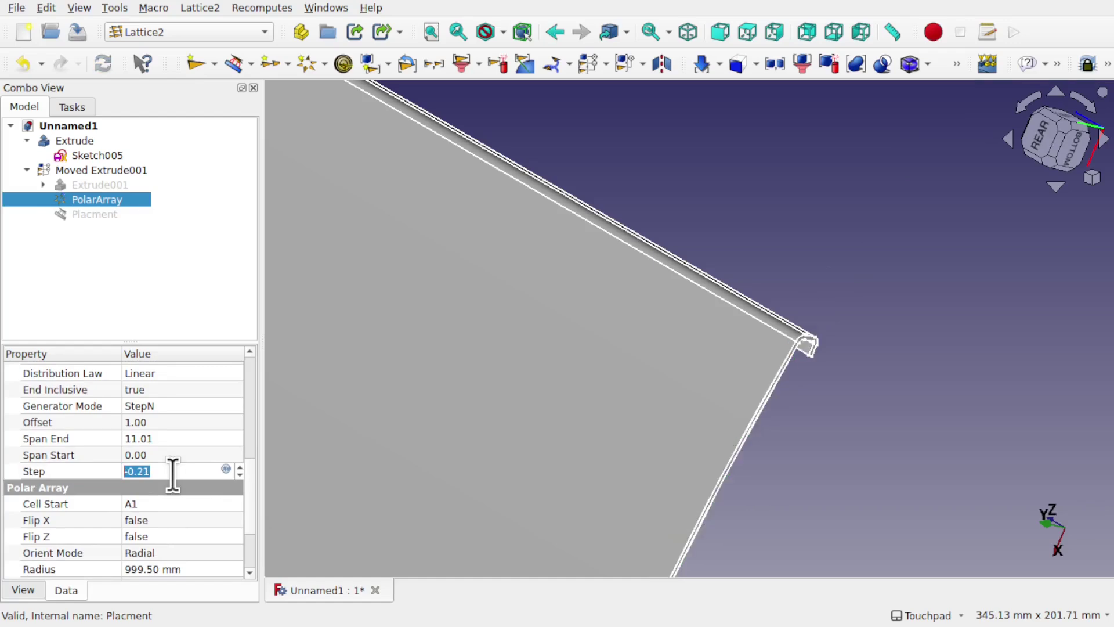
scroll(597, 391, "down", 5)
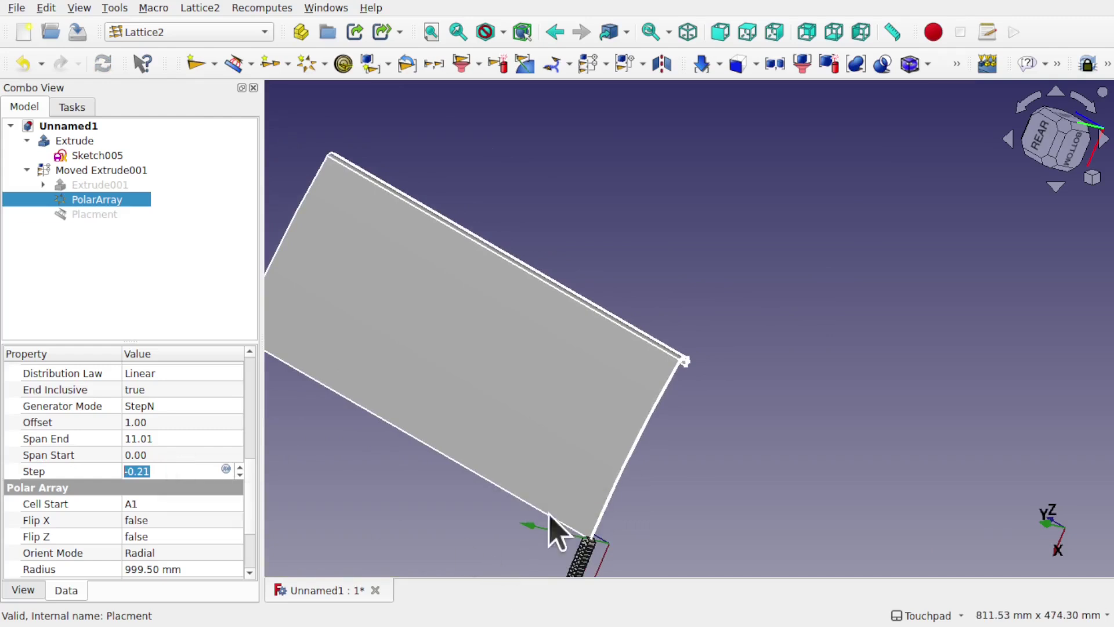
middle_click_drag(494, 510, 529, 490, "shift")
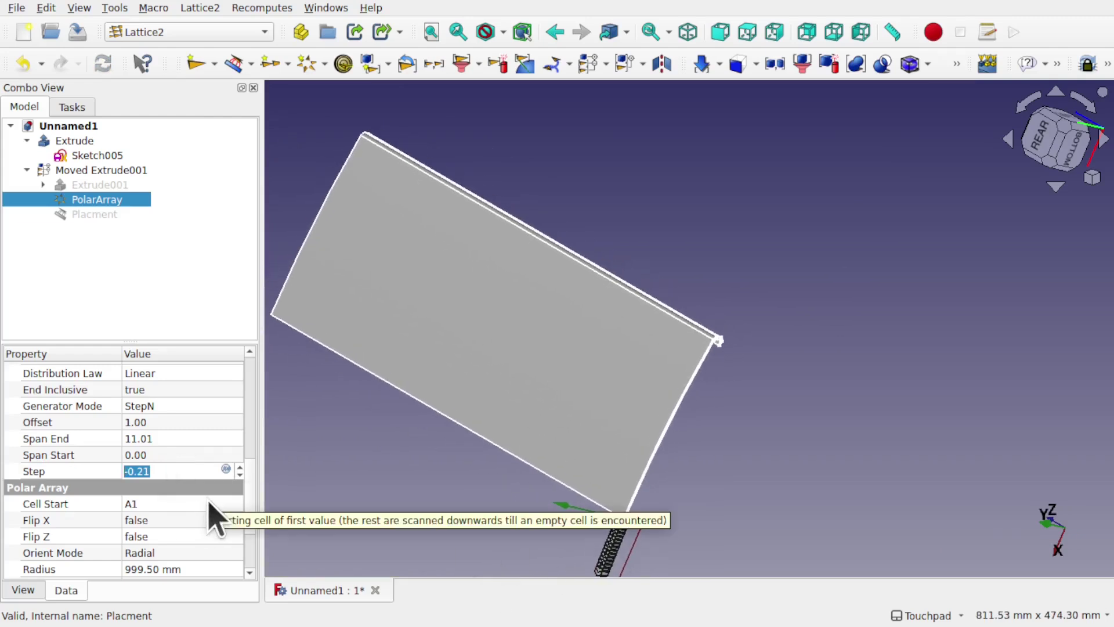
Set the polar array's step to 0.1 and look at the hexagon spacing near the sheet's corner.
type(".1")
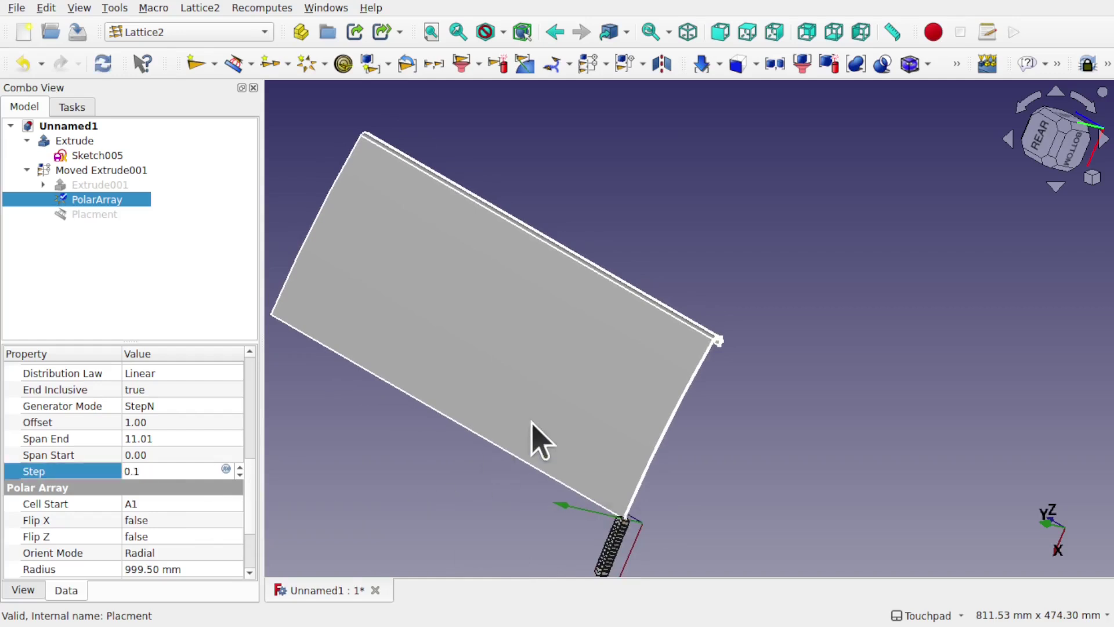
left_click(541, 431)
scroll(638, 531, "up", 5)
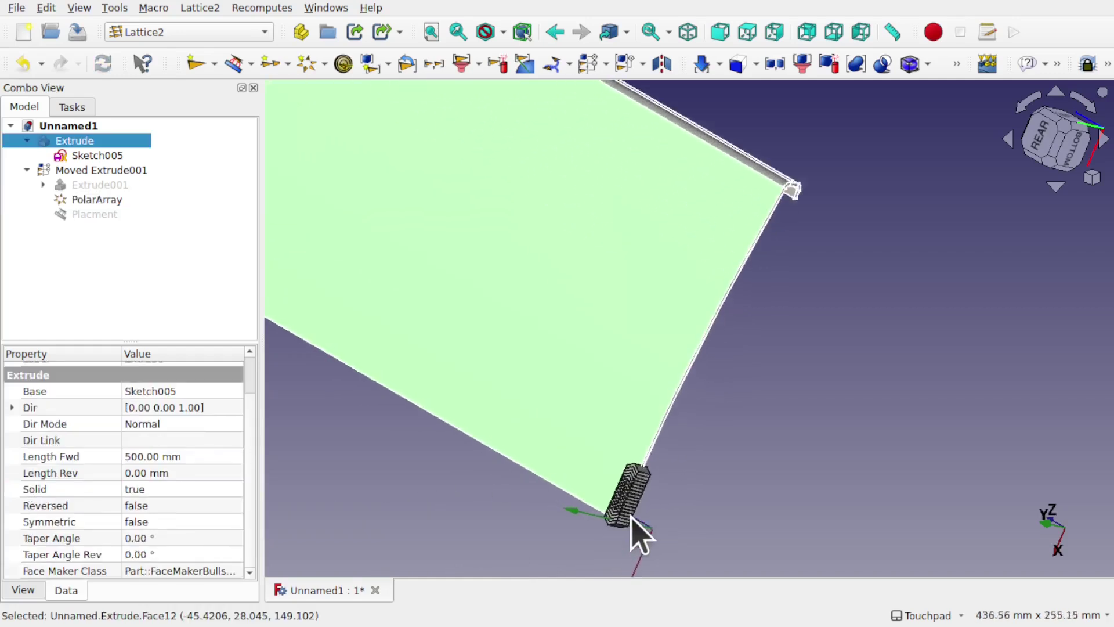
Set the polar array's step to 0.5.
left_click(104, 199)
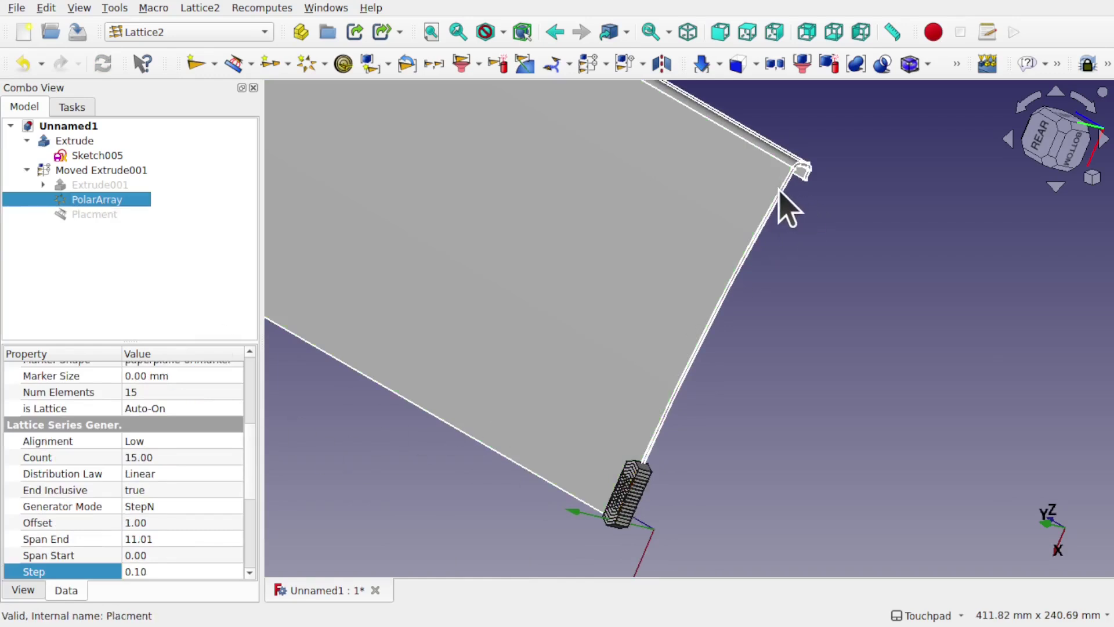
left_click(191, 571)
type("0.")
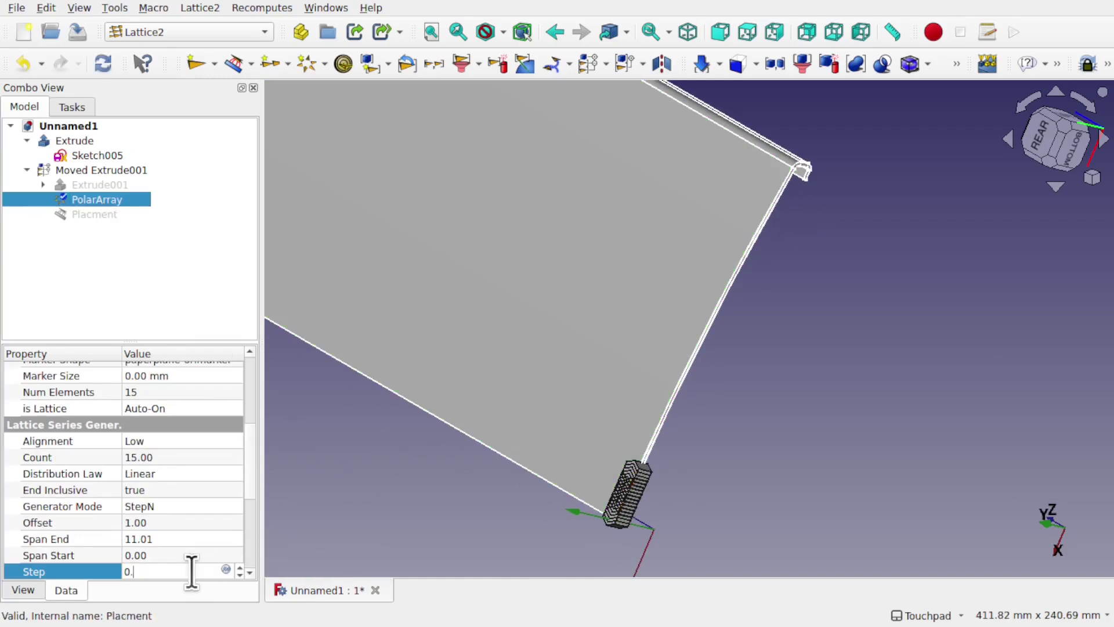
type("5")
left_click(167, 560)
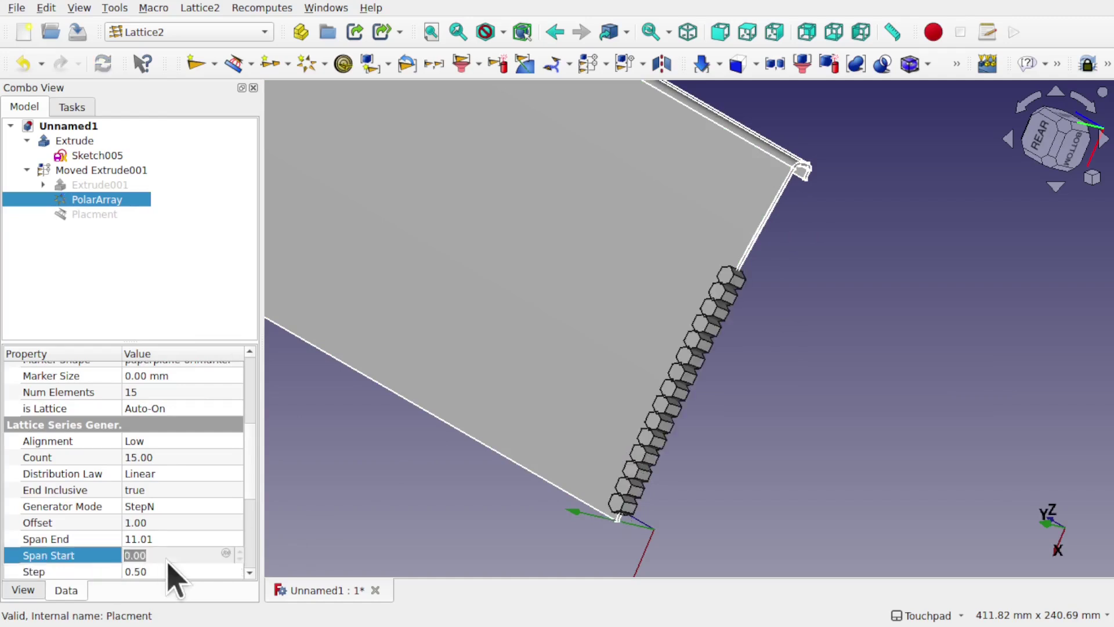
Set the polar array's count to 13 and its step to 0.6.
left_click(176, 457)
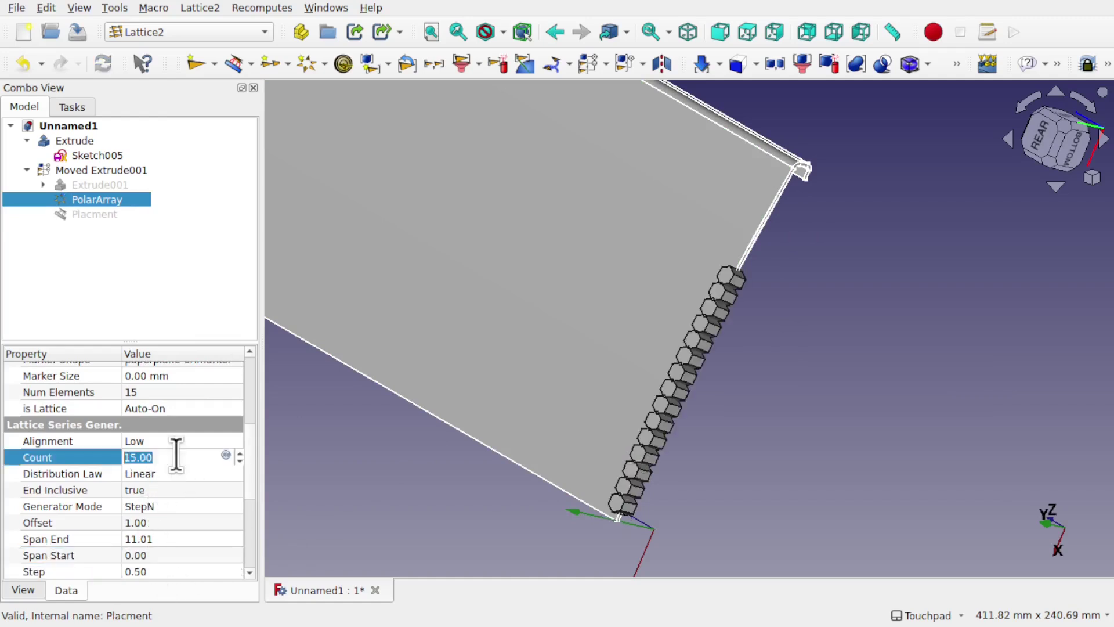
type("13")
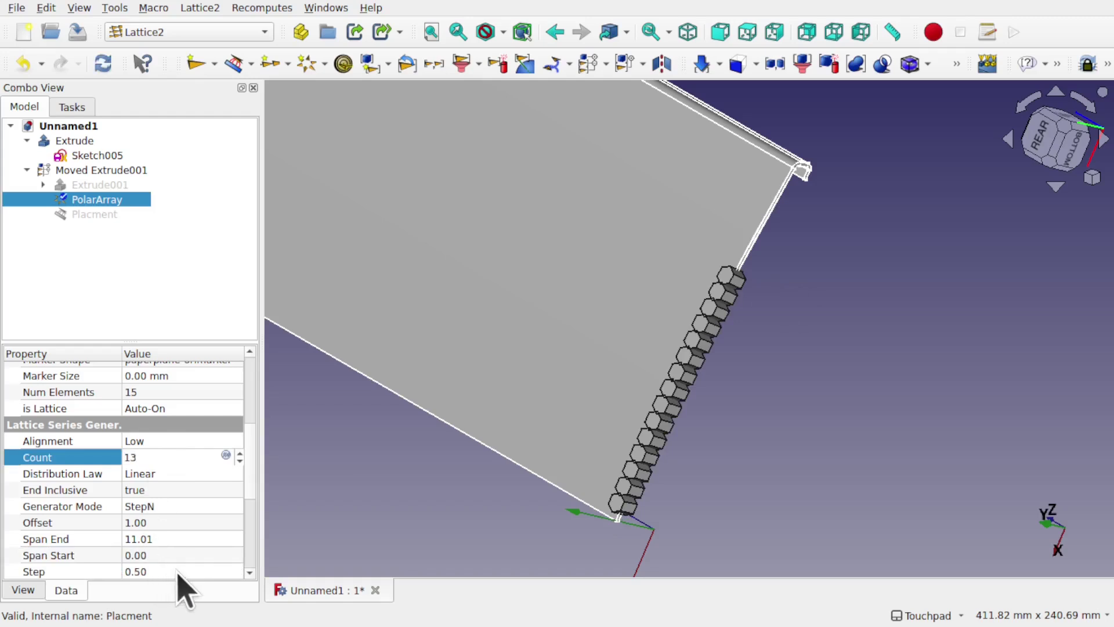
left_click(176, 571)
type("0.6")
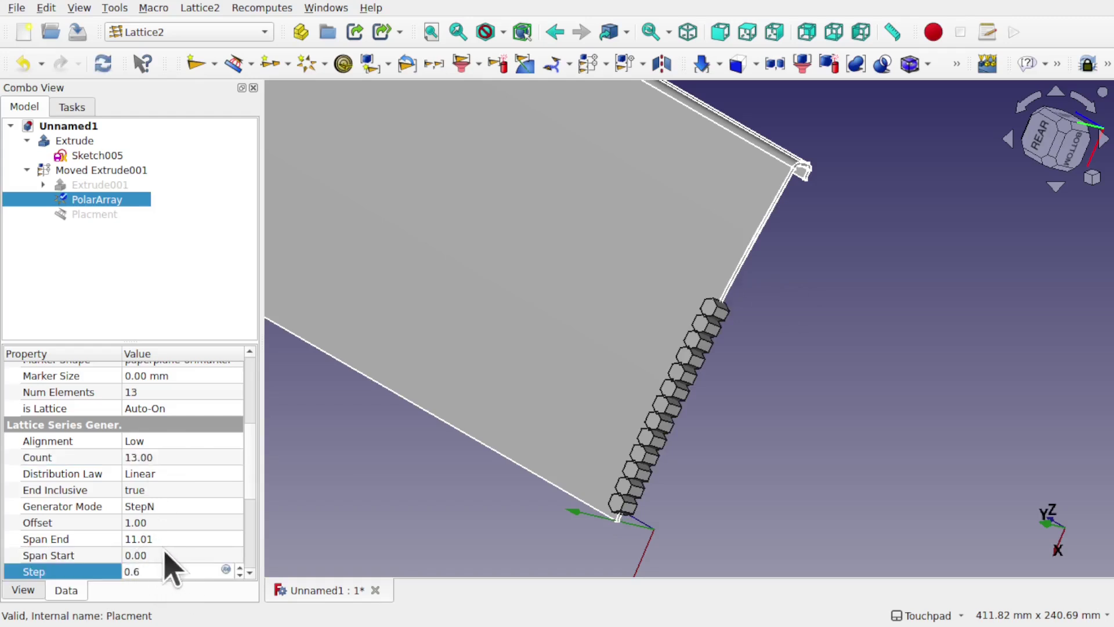
left_click(174, 555)
Set the polar array's step to 0.8 and examine the gap between the last hexagon and the bent flange.
left_click(170, 570)
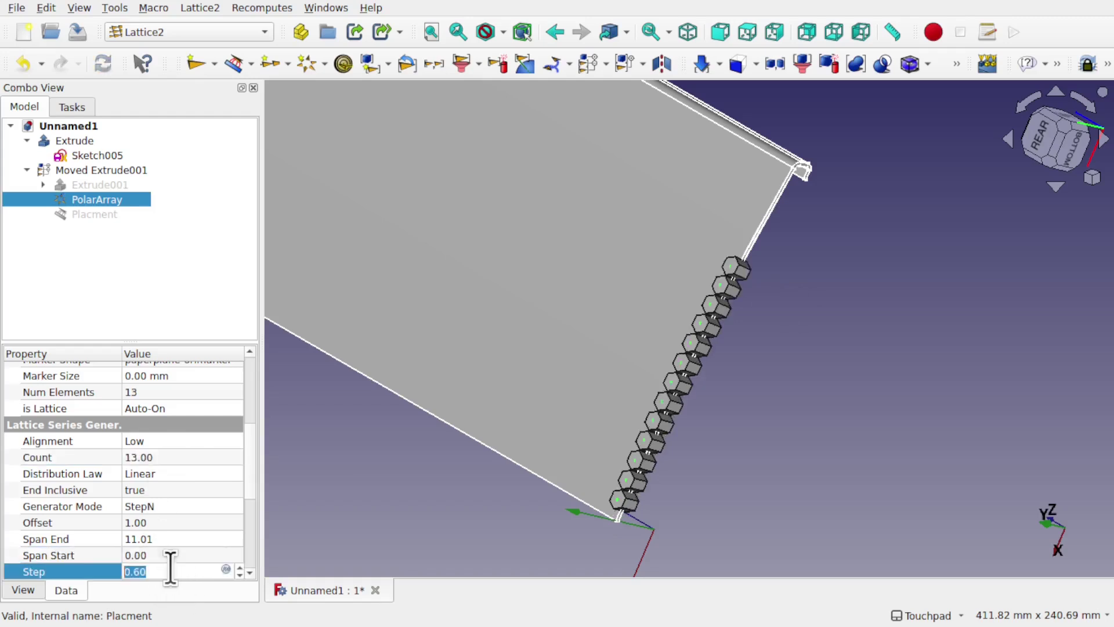
type("0.8")
left_click(194, 539)
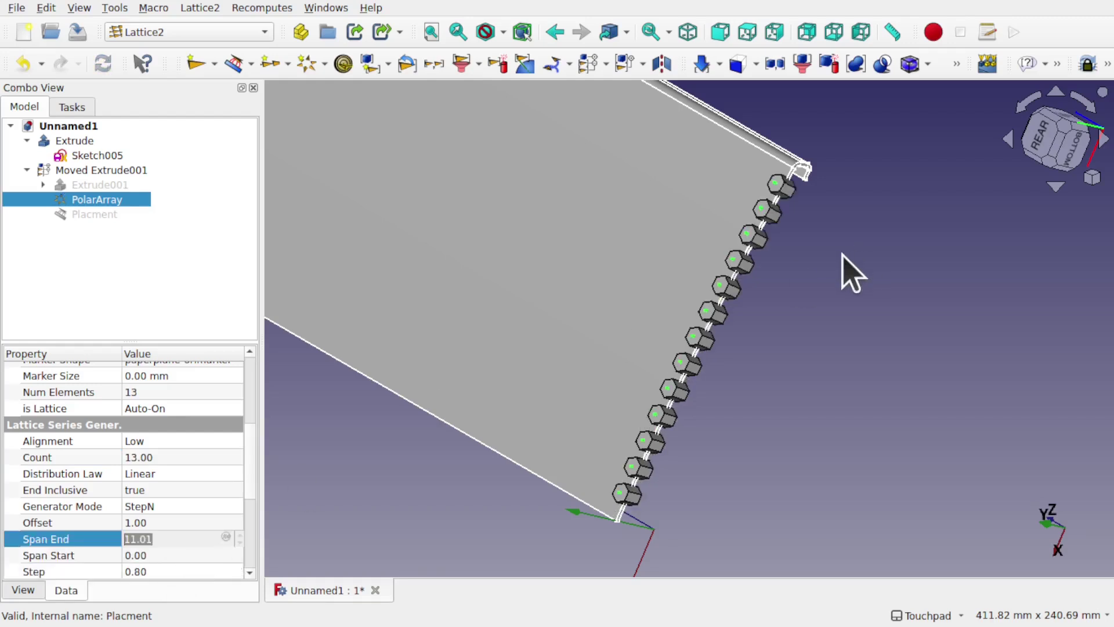
left_click_drag(751, 279, 817, 297, "shift")
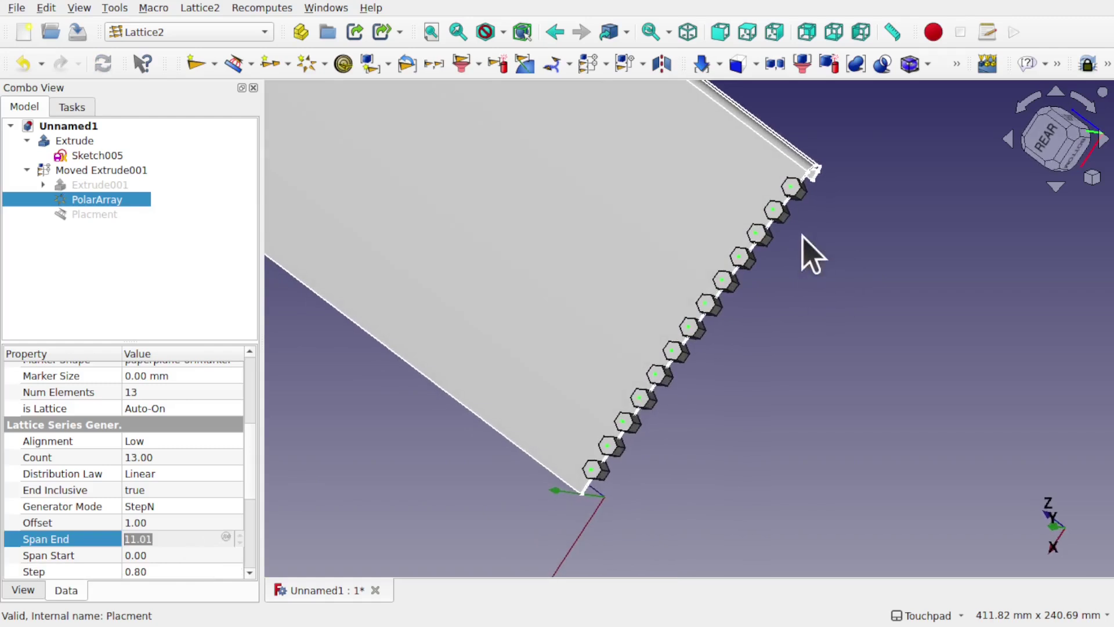
scroll(806, 211, "up", 5)
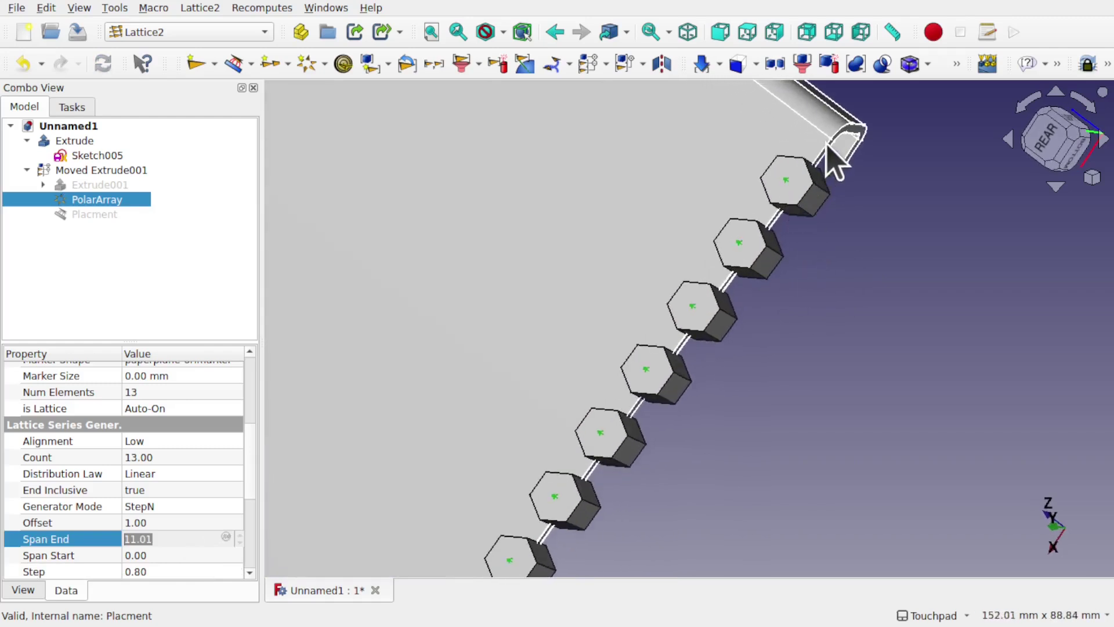
scroll(777, 235, "down", 5)
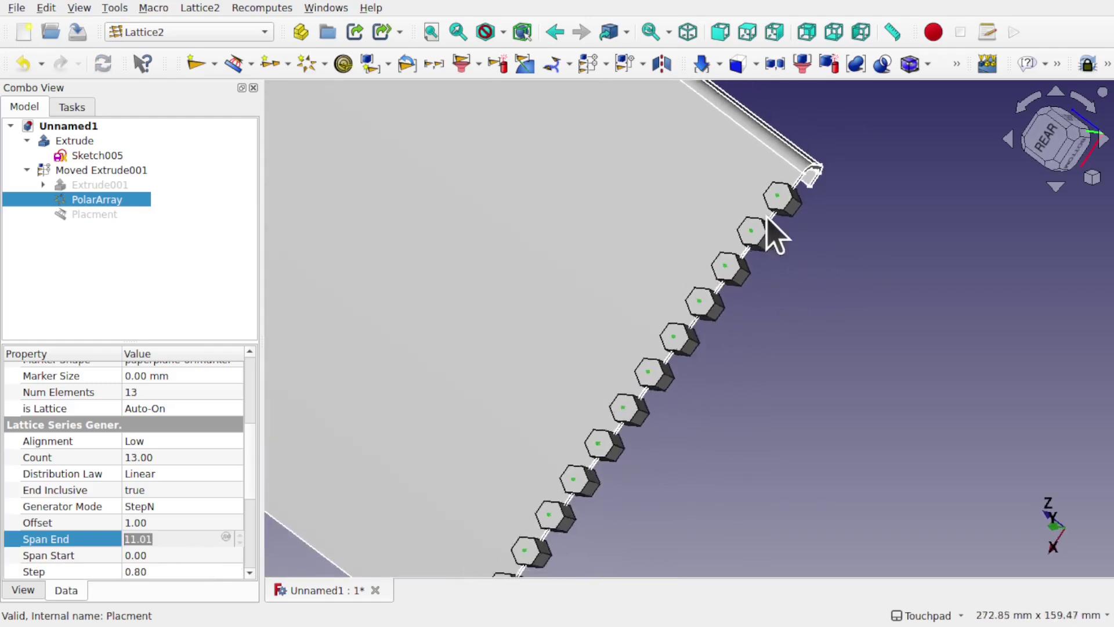
Set the polar array's step to 0.78.
left_click(155, 572)
left_click_drag(155, 571, 118, 572)
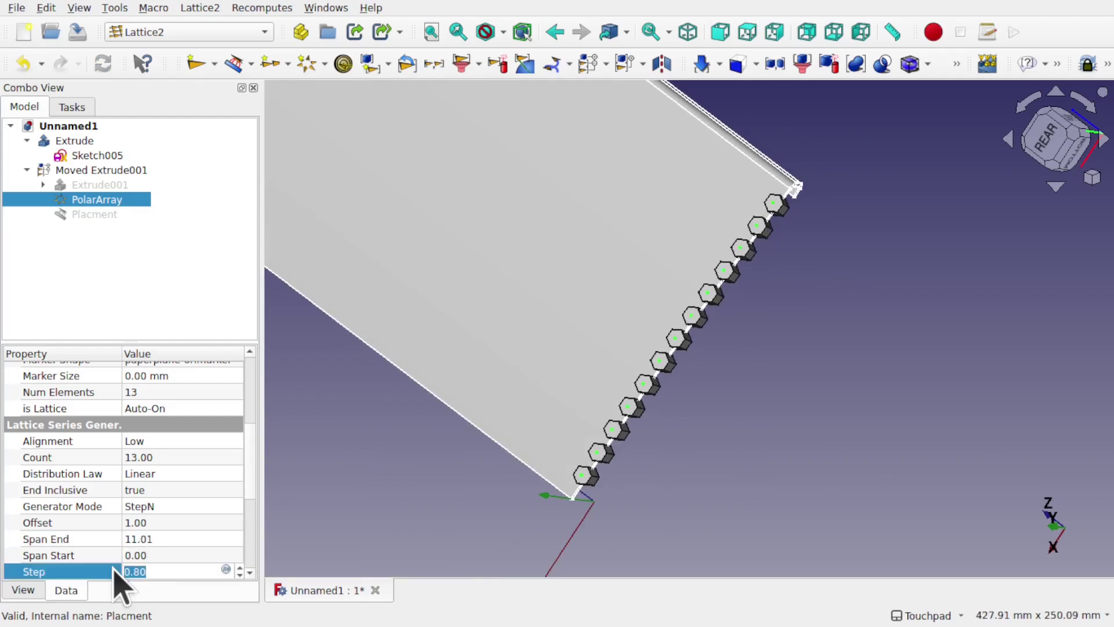
type("0.78")
key("Return")
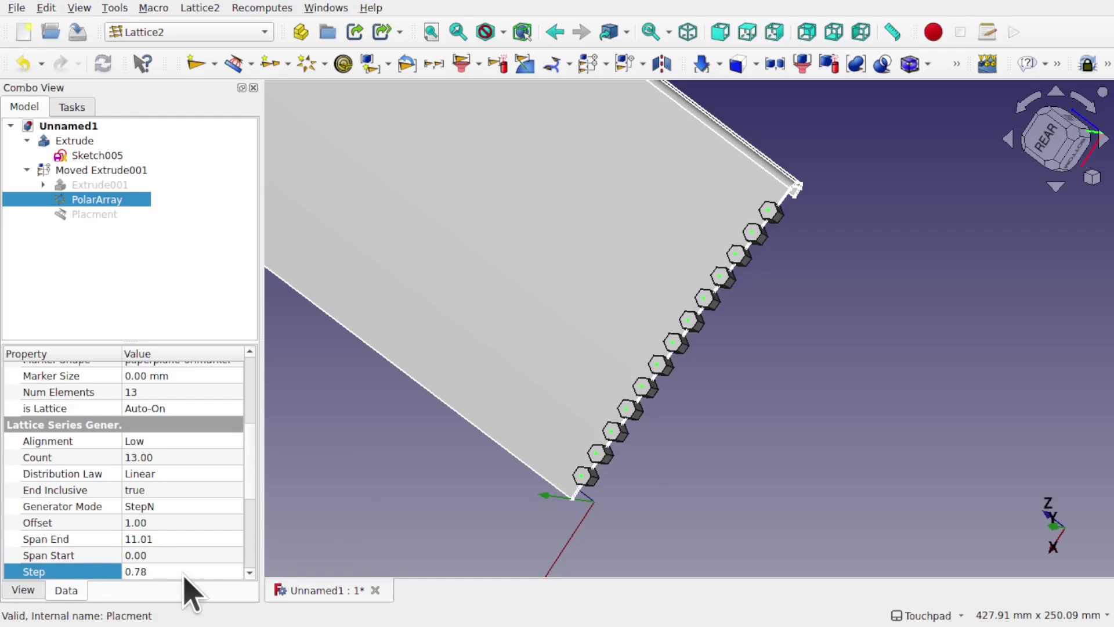
Examine the hexagon row's spacing and alignment along the curved sheet's edge from the rear and from below.
left_click_drag(636, 387, 686, 387, "shift")
scroll(690, 328, "up", 2)
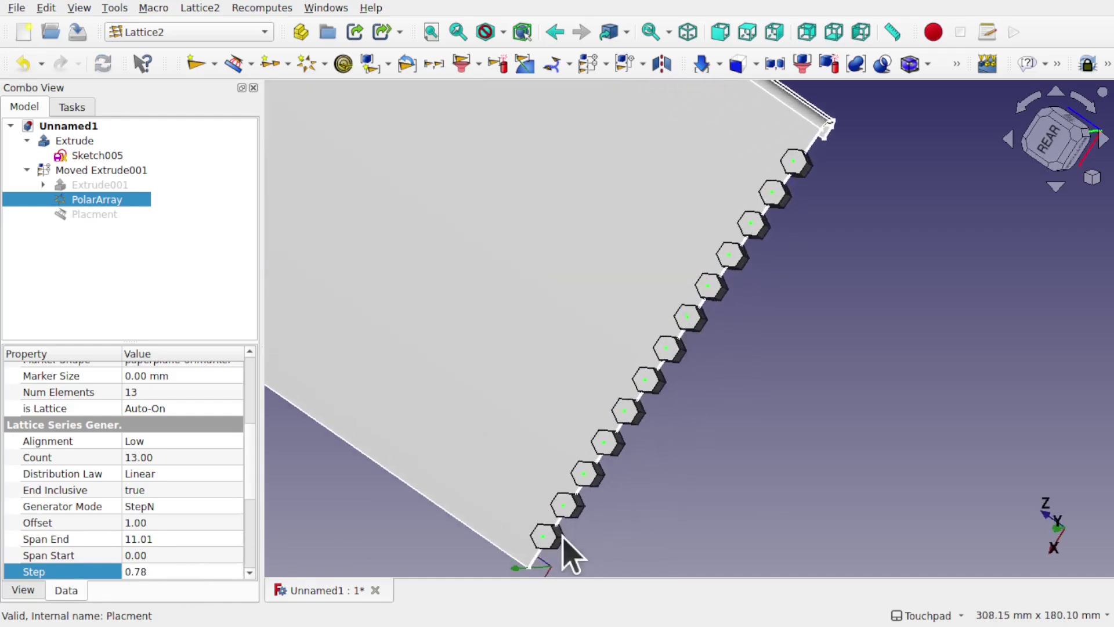
left_click_drag(723, 298, 664, 253, "shift")
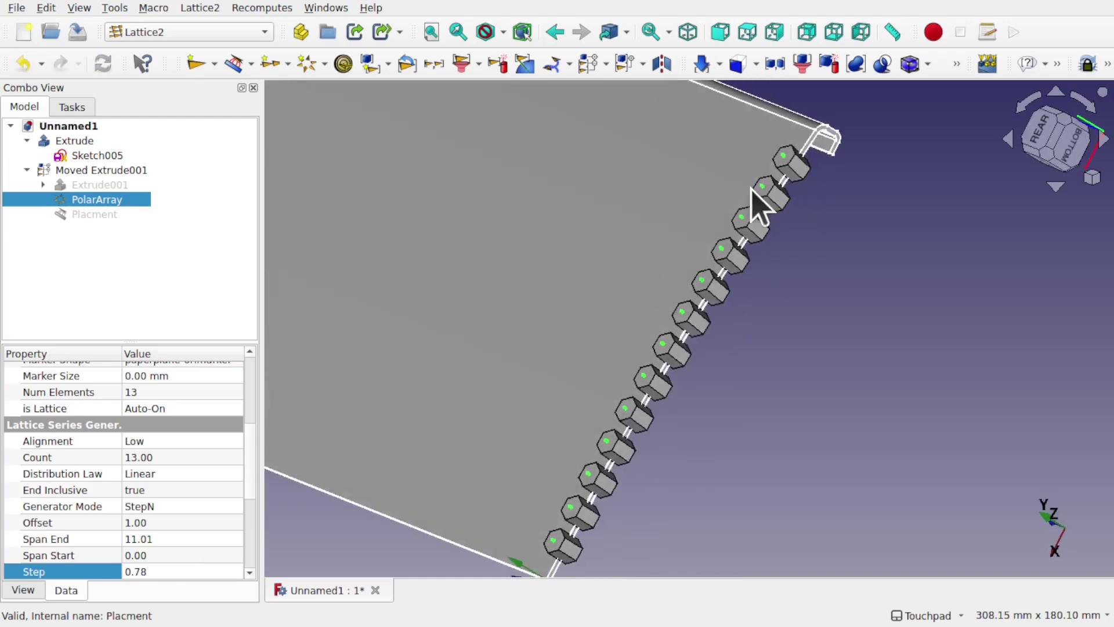
left_click_drag(722, 292, 593, 283, "shift")
left_click_drag(770, 318, 675, 287, "shift")
scroll(667, 186, "up", 3)
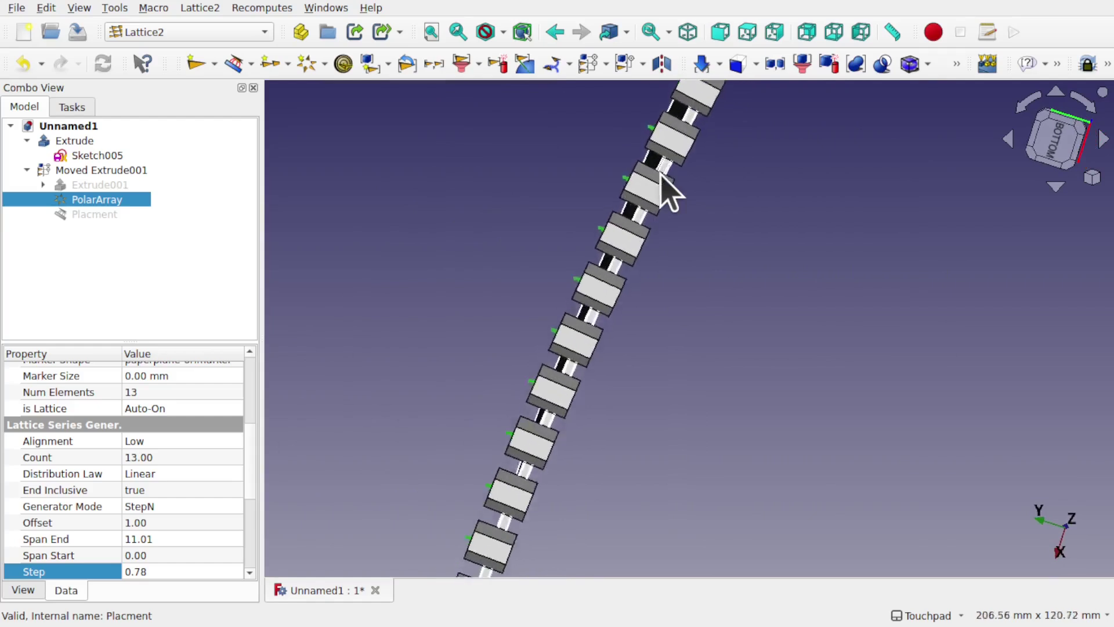
scroll(664, 180, "down", 4)
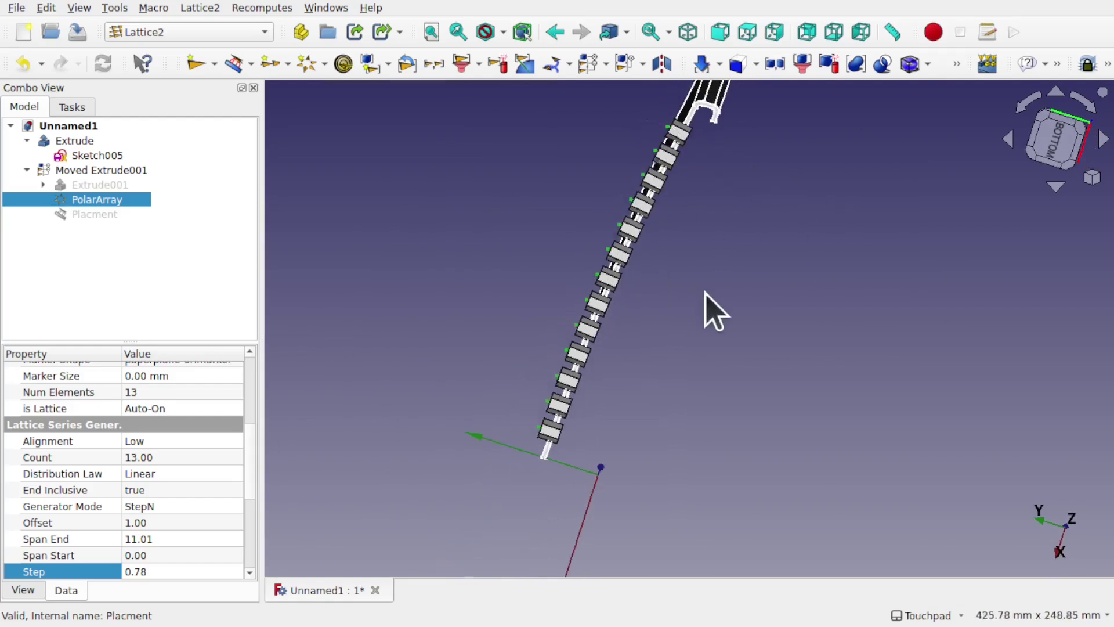
scroll(558, 443, "up", 4)
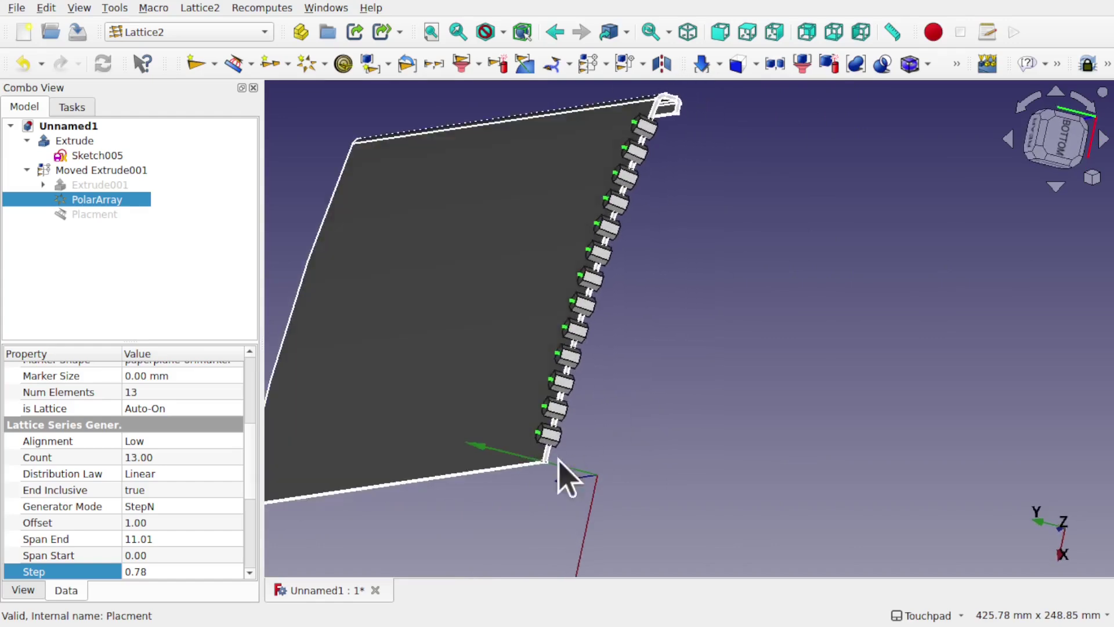
scroll(538, 437, "up", 1)
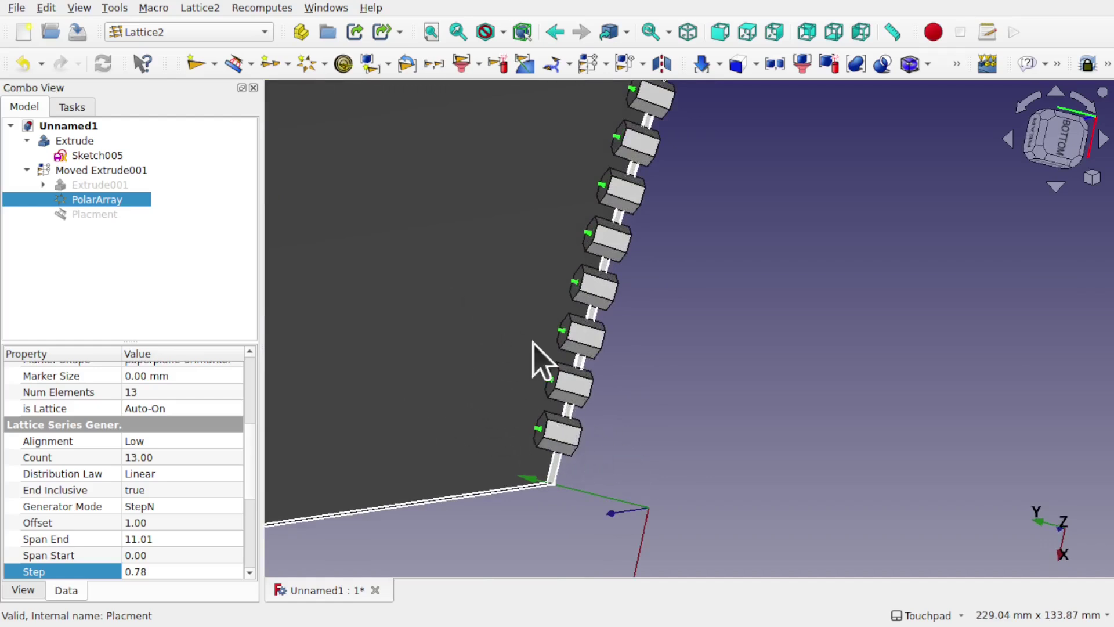
scroll(593, 338, "down", 4)
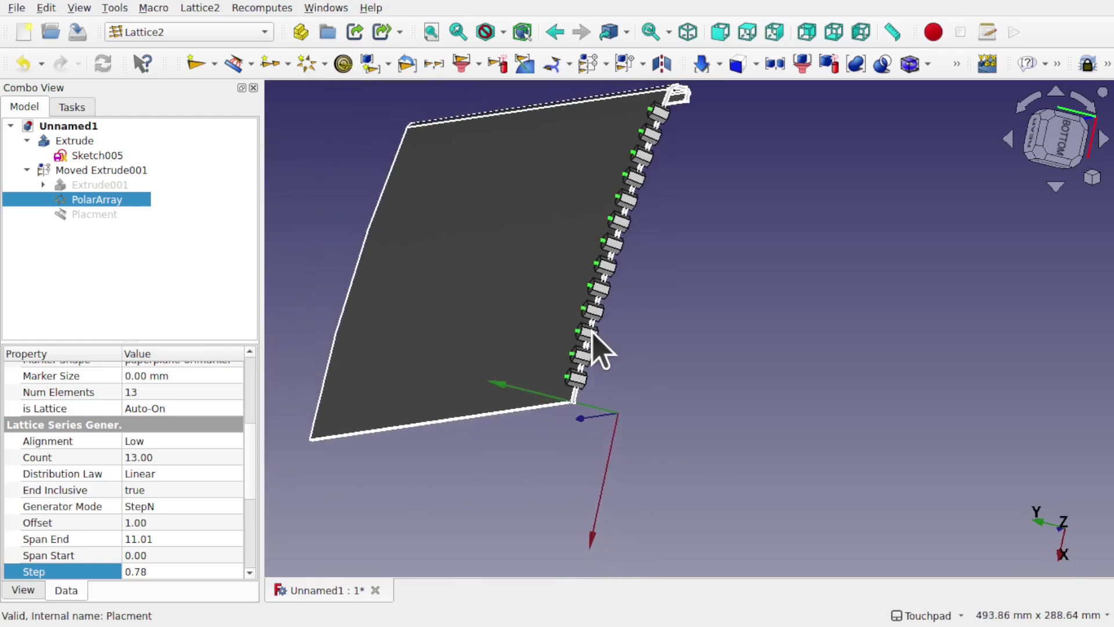
left_click_drag(592, 332, 703, 396, "alt")
middle_click_drag(703, 395, 723, 400)
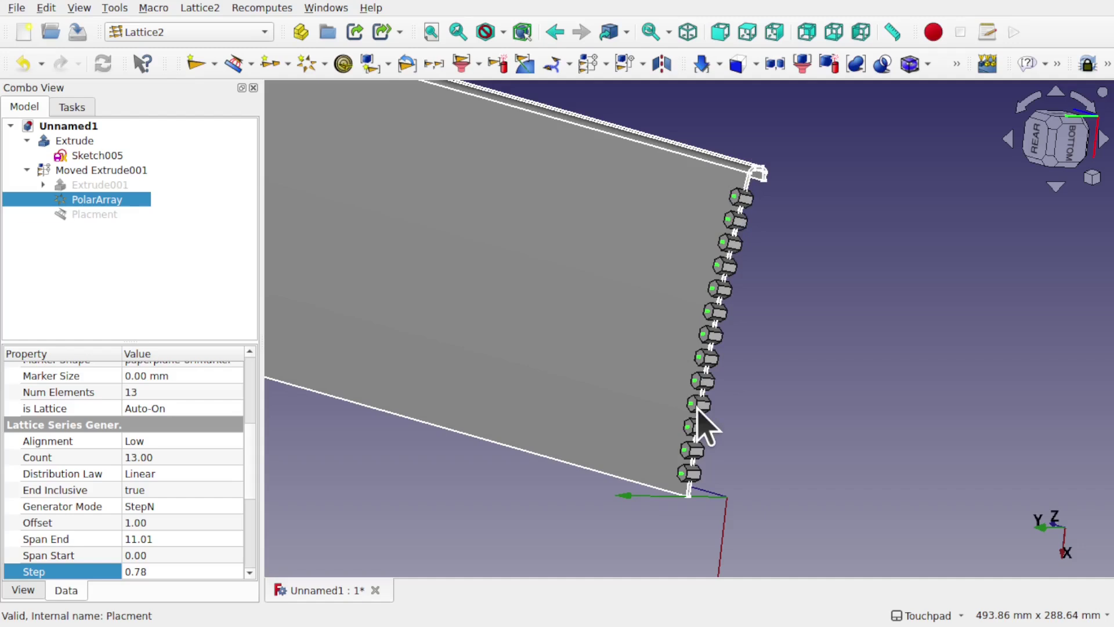
left_click(201, 7)
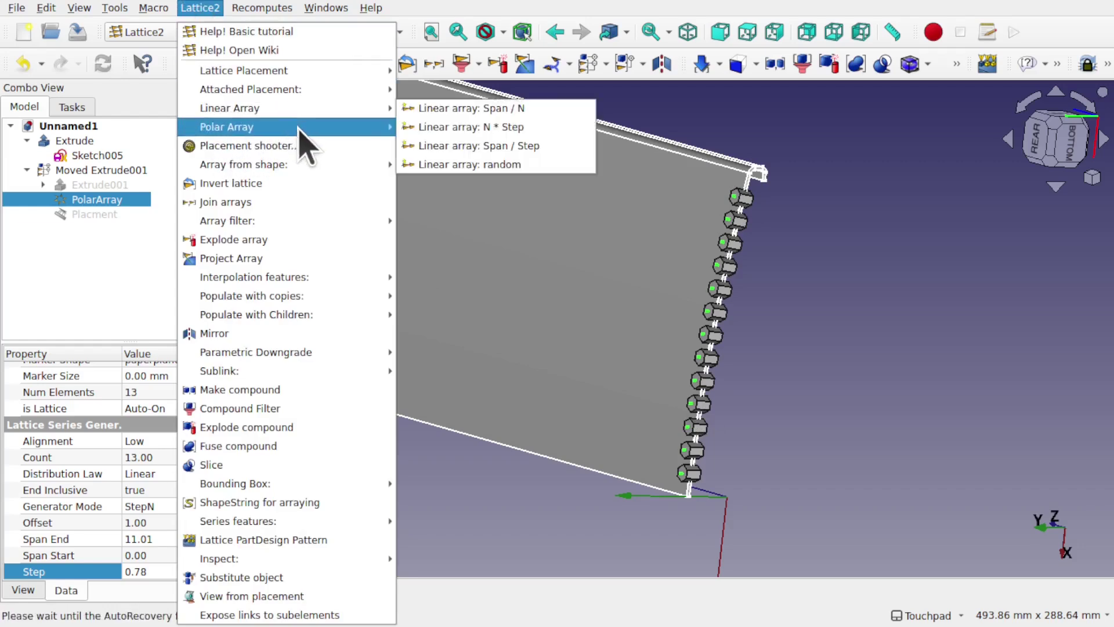
mouse_move(305, 168)
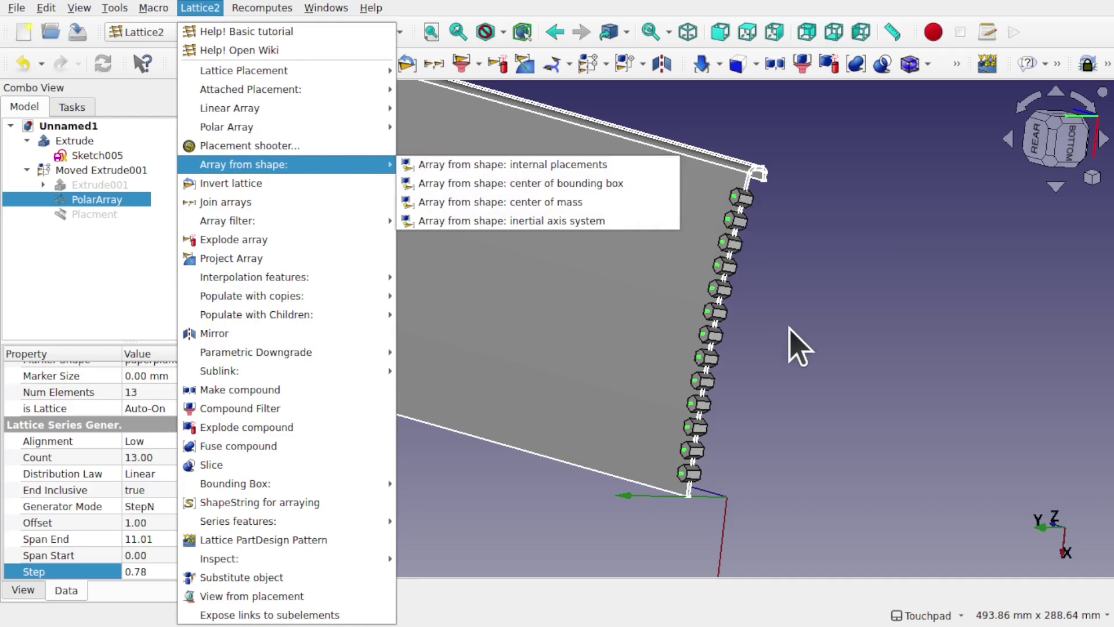
left_click(798, 348)
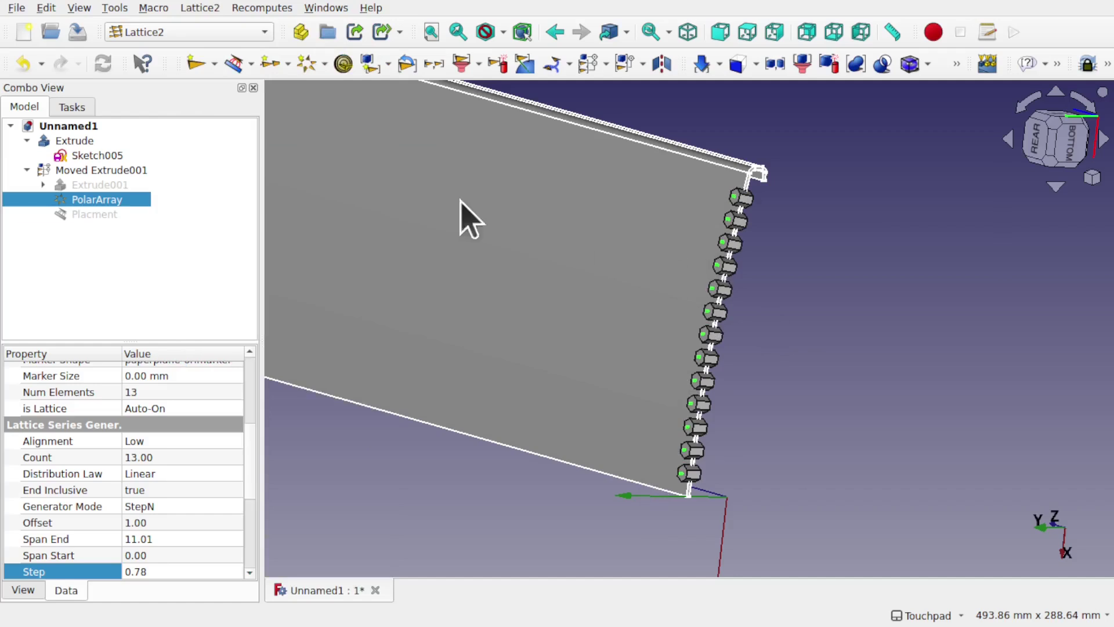
Duplicate Moved Extrude001 together with its PolarArray, excluding the dependencies Sketch, Extrude001, Sketch005 and Placment from the copy.
left_click(111, 175)
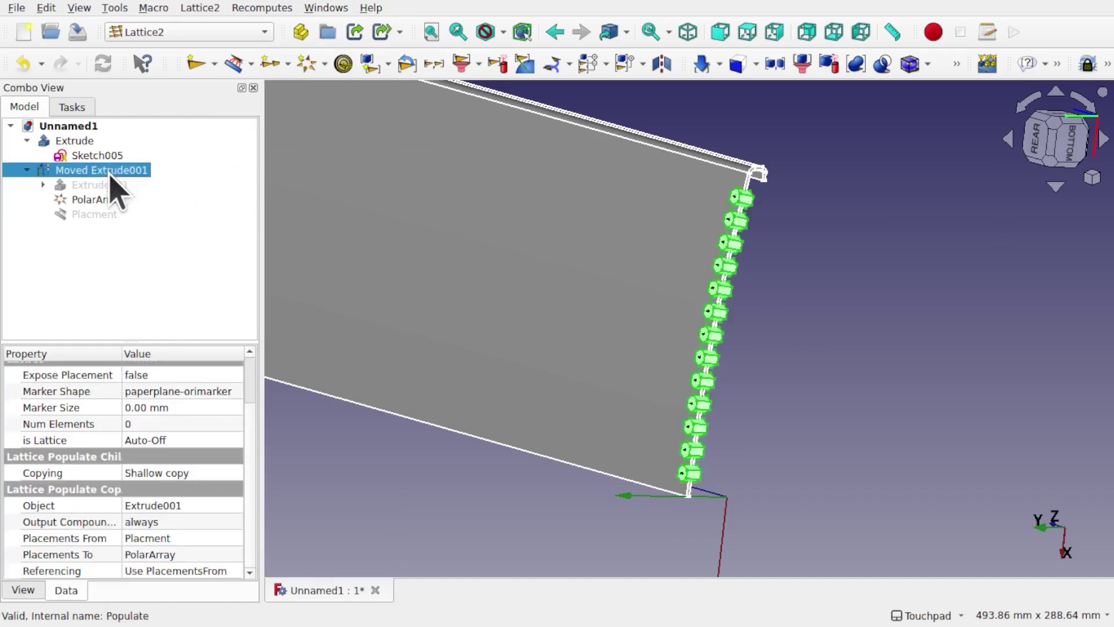
left_click(54, 13)
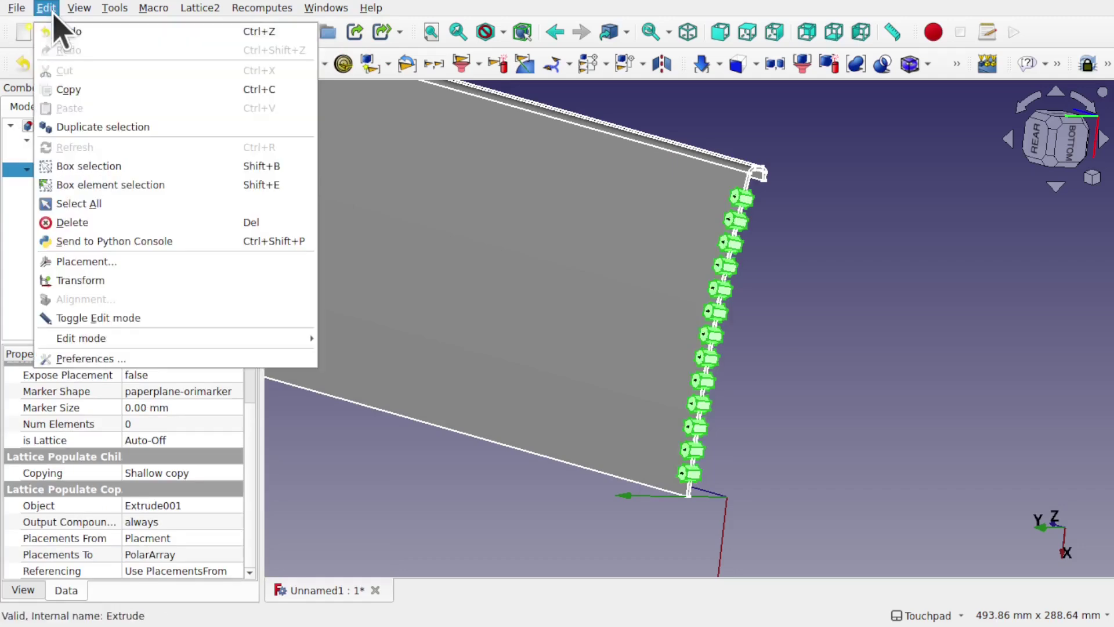
left_click(84, 122)
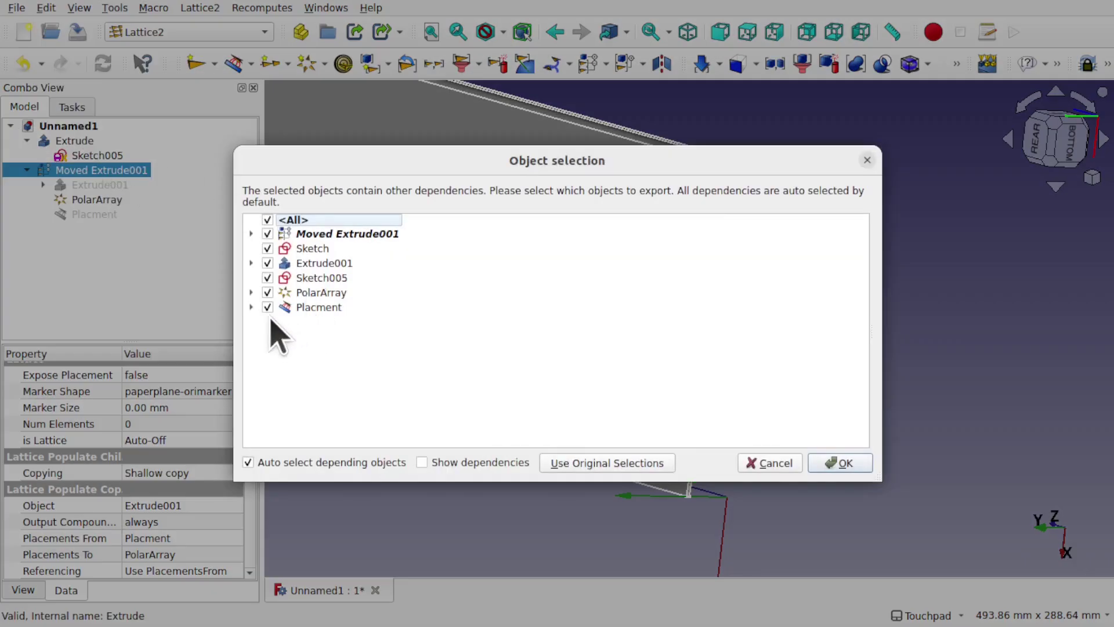
left_click(268, 307)
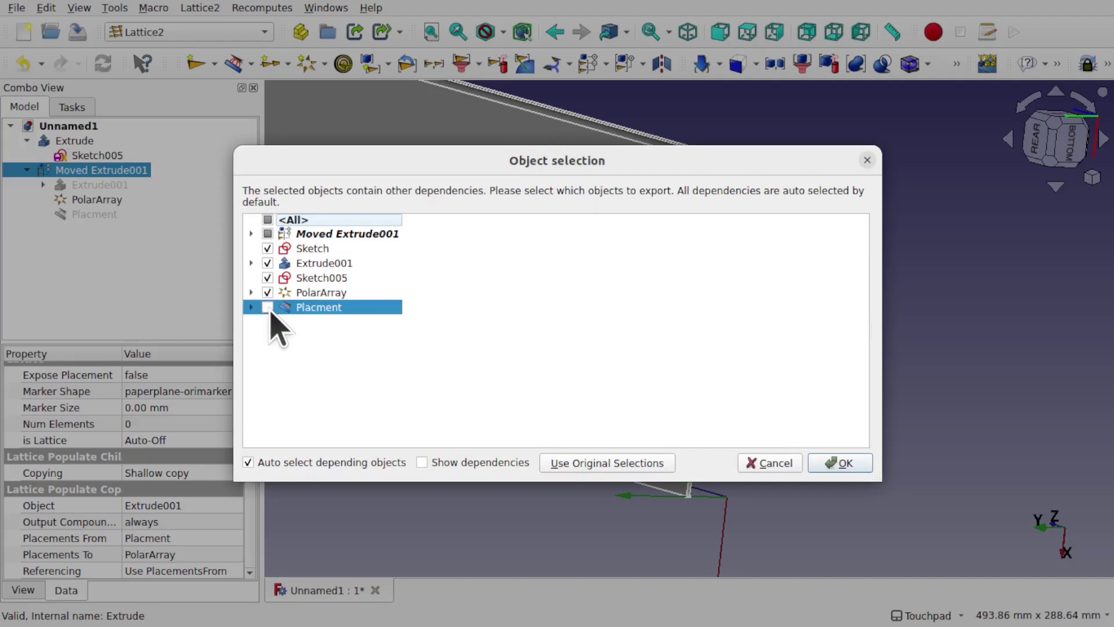
left_click(268, 278)
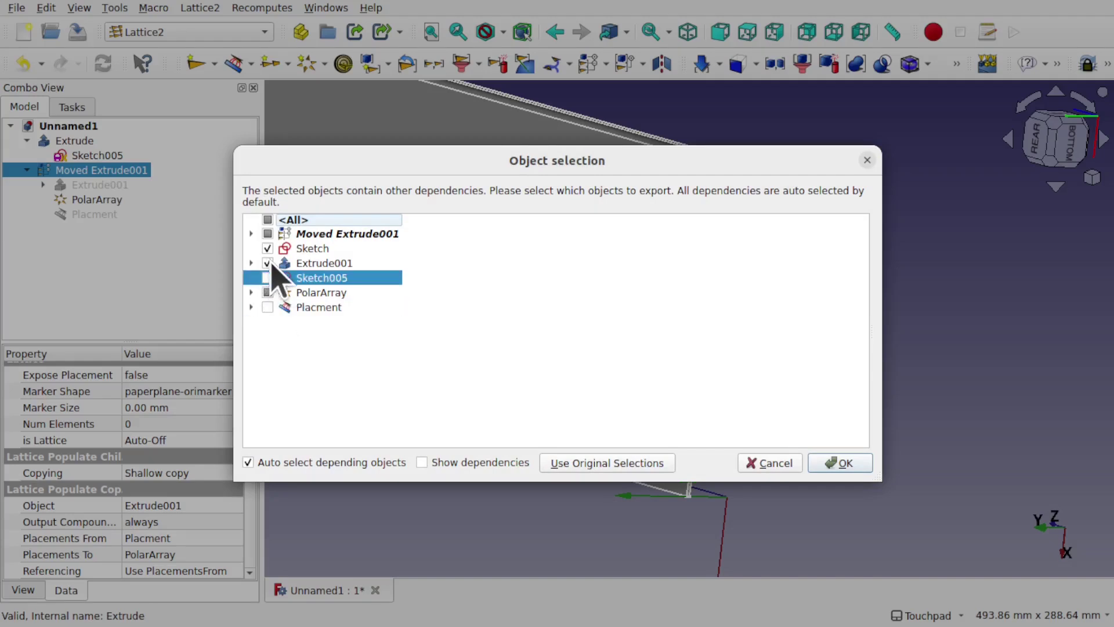
left_click(268, 264)
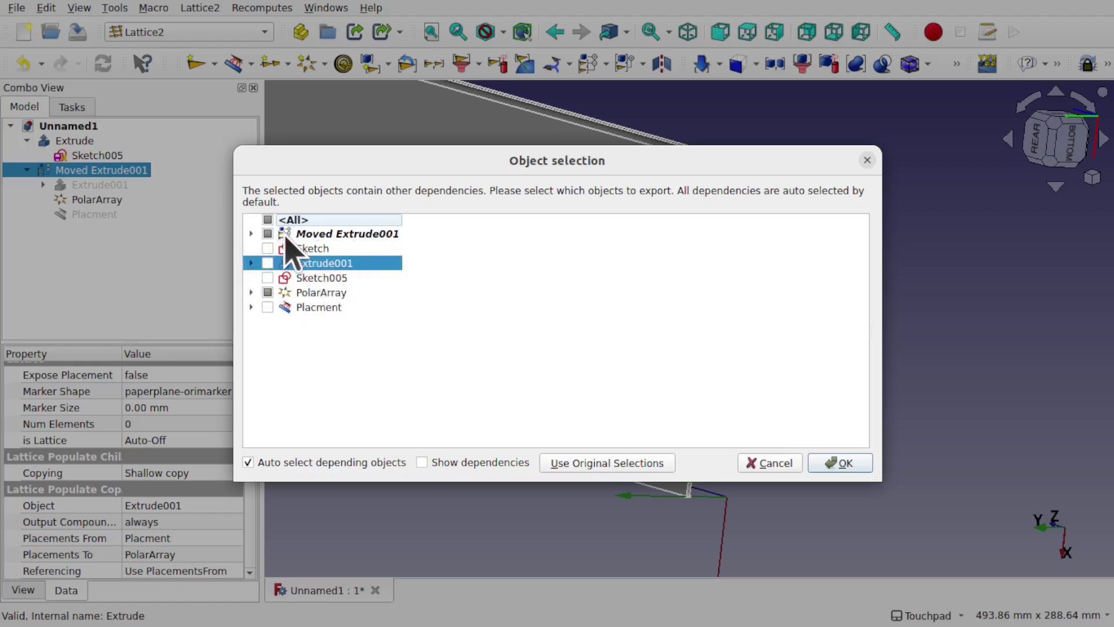
left_click(831, 462)
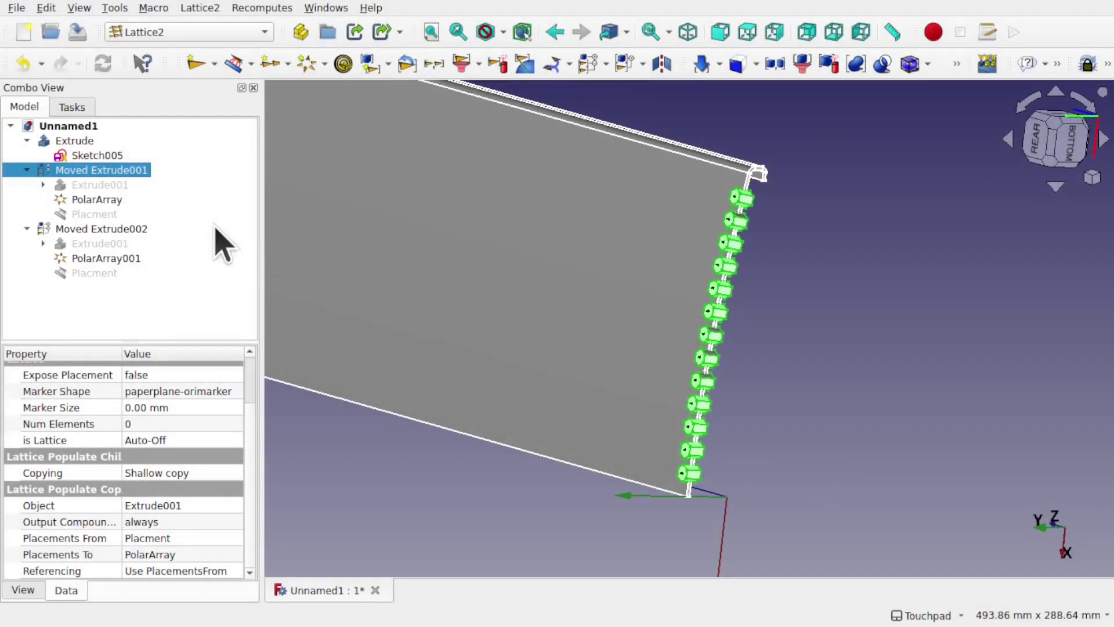
Inspect the properties of the duplicated row's polar array and of the hexagon extrusion it reuses.
left_click(116, 258)
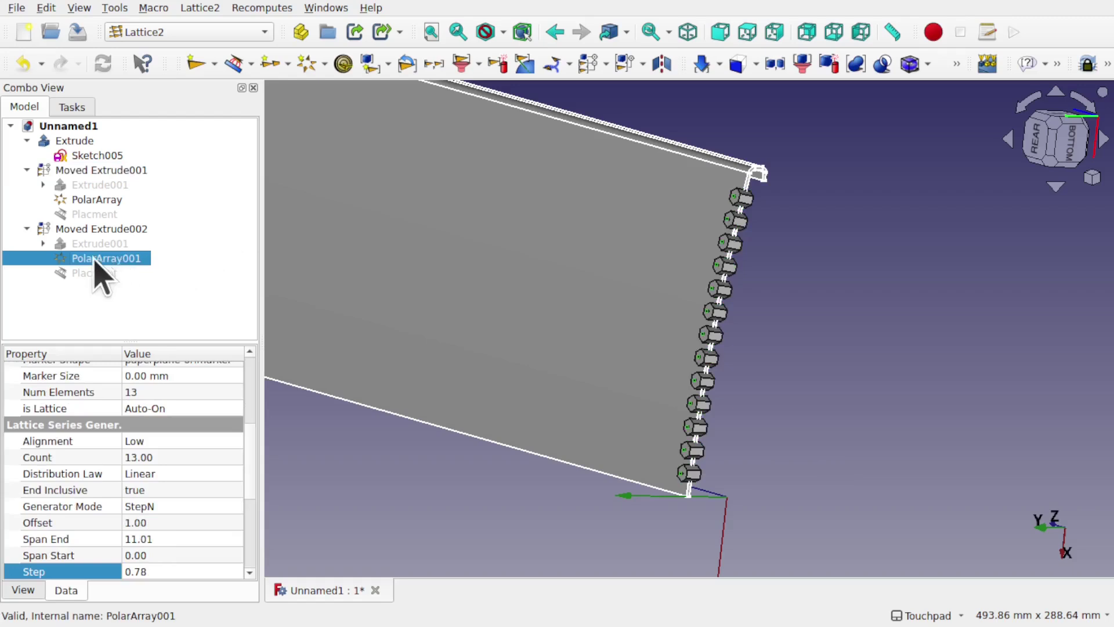
left_click(104, 244)
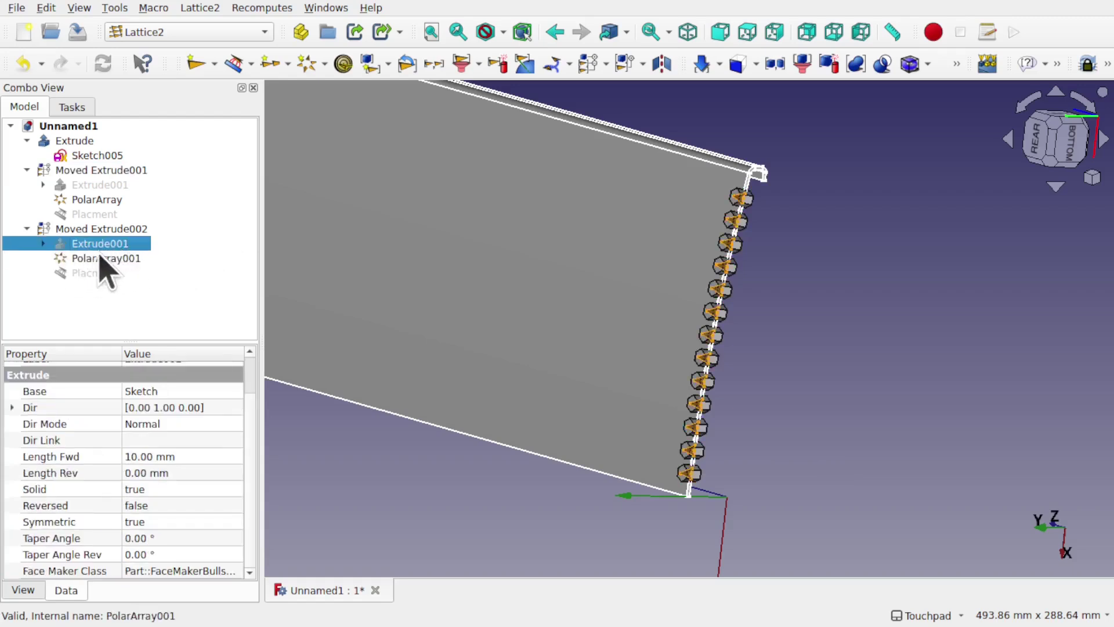
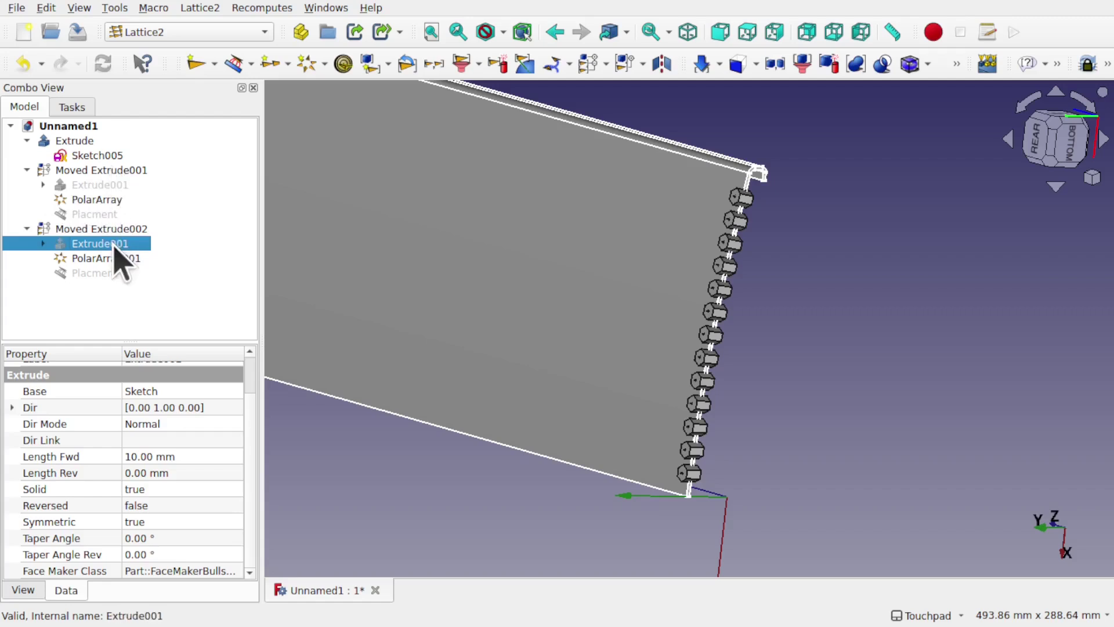
Hide the markers of both polar arrays, PolarArray and PolarArray001, keeping only the hexagon rows displayed.
left_click(110, 273)
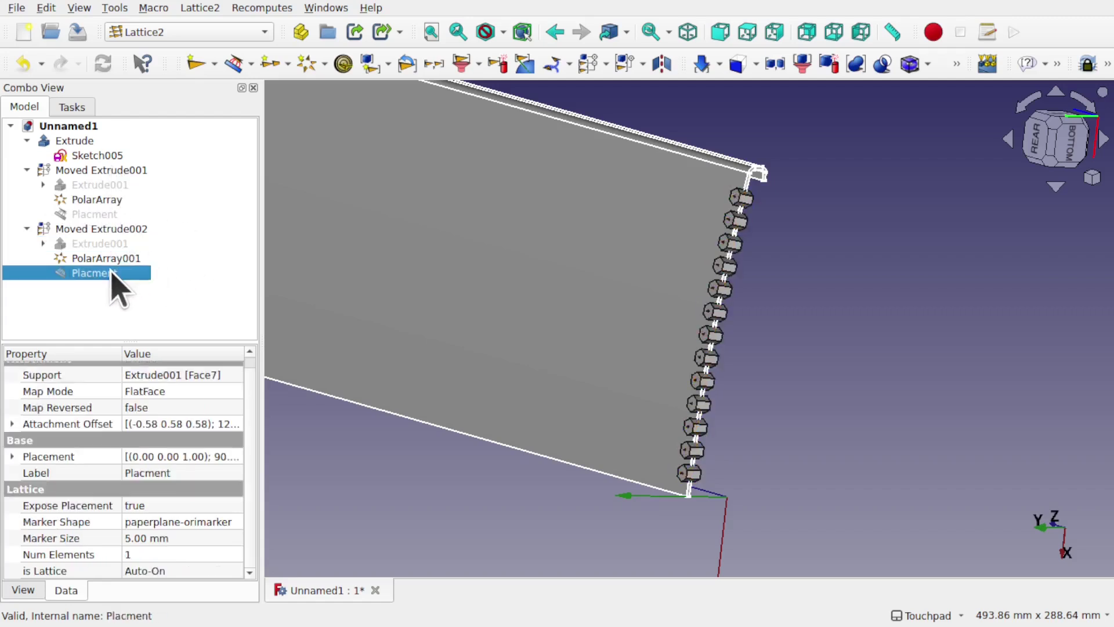
key("space")
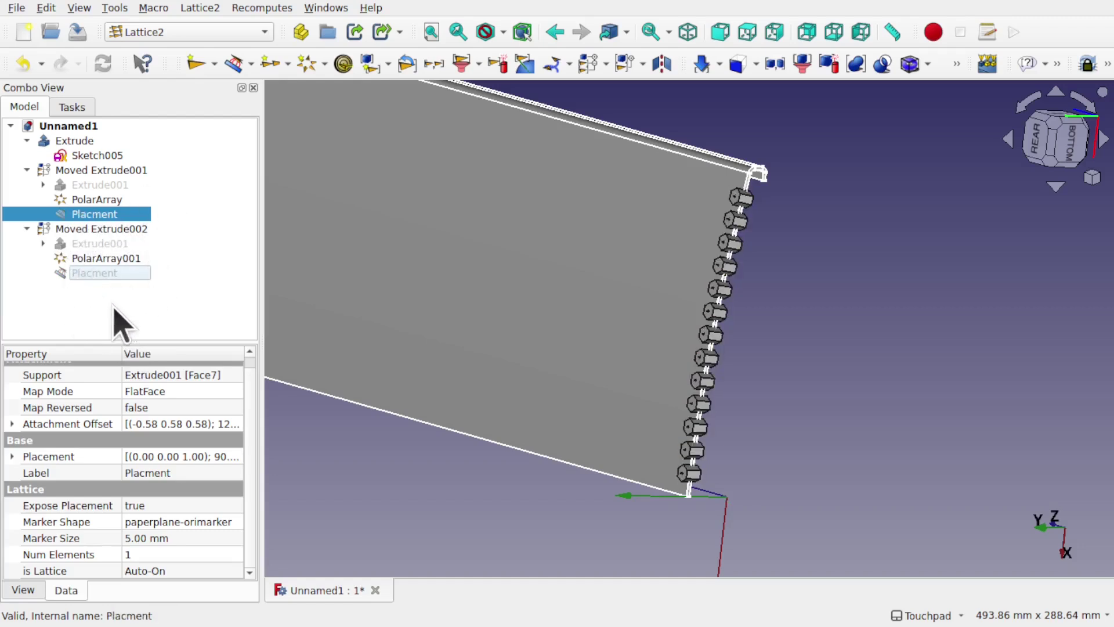
left_click(118, 318)
left_click(108, 200)
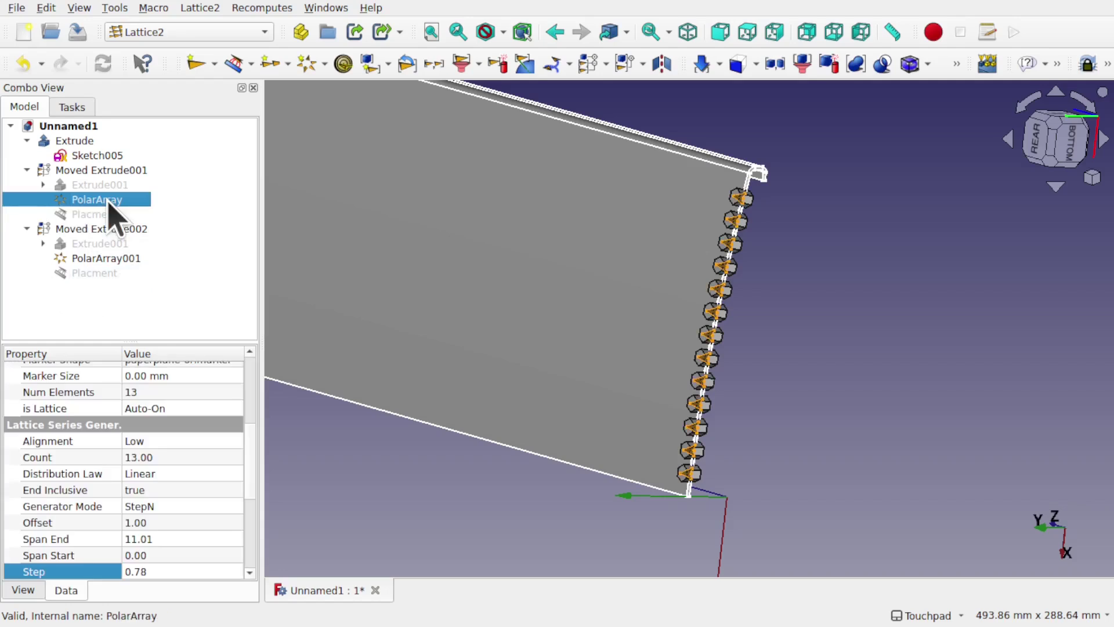
left_click(112, 259)
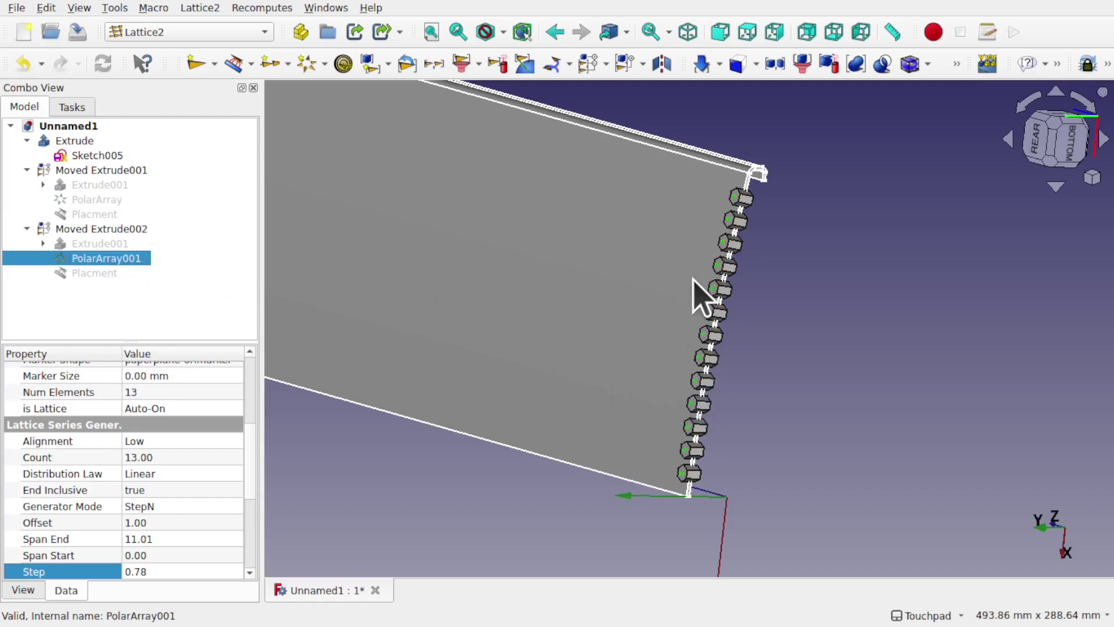
scroll(737, 348, "up", 2)
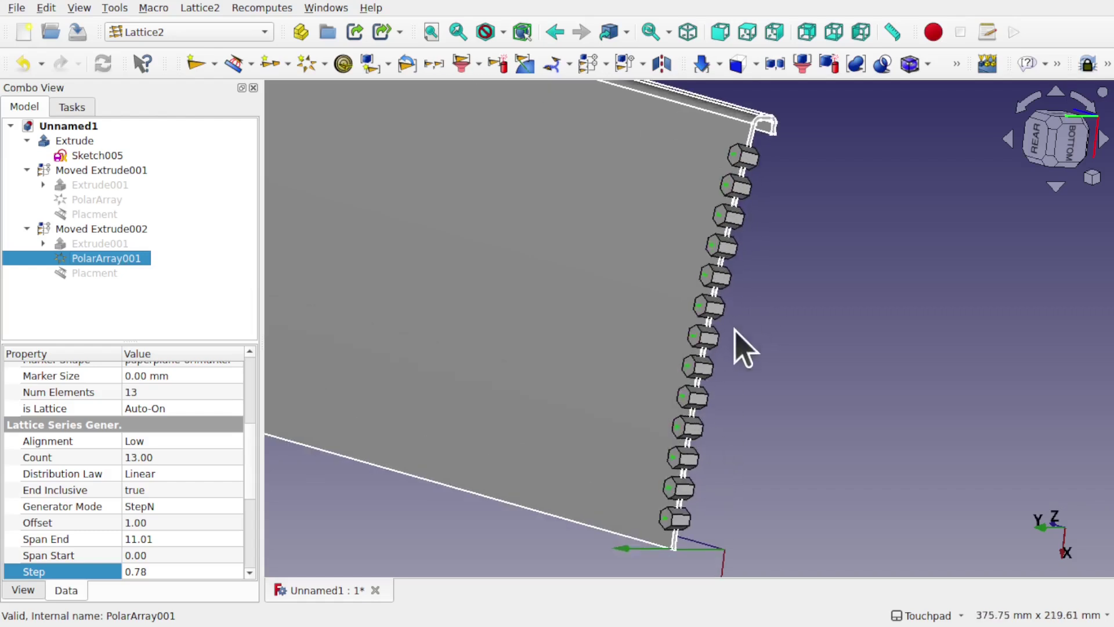
right_click(87, 272)
left_click(166, 49)
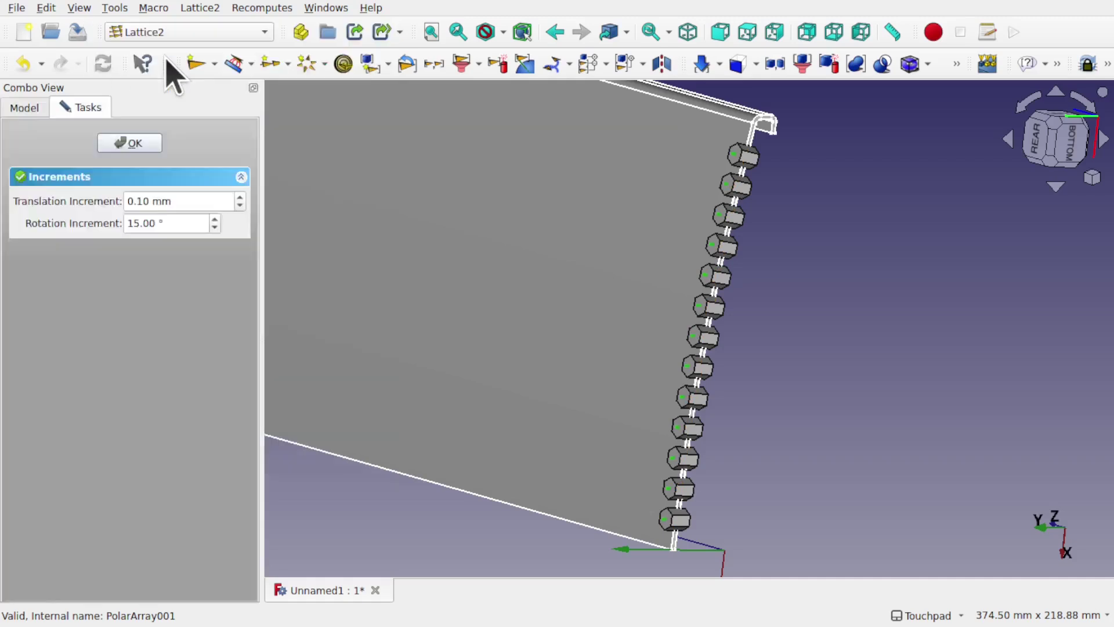
scroll(589, 270, "down", 10)
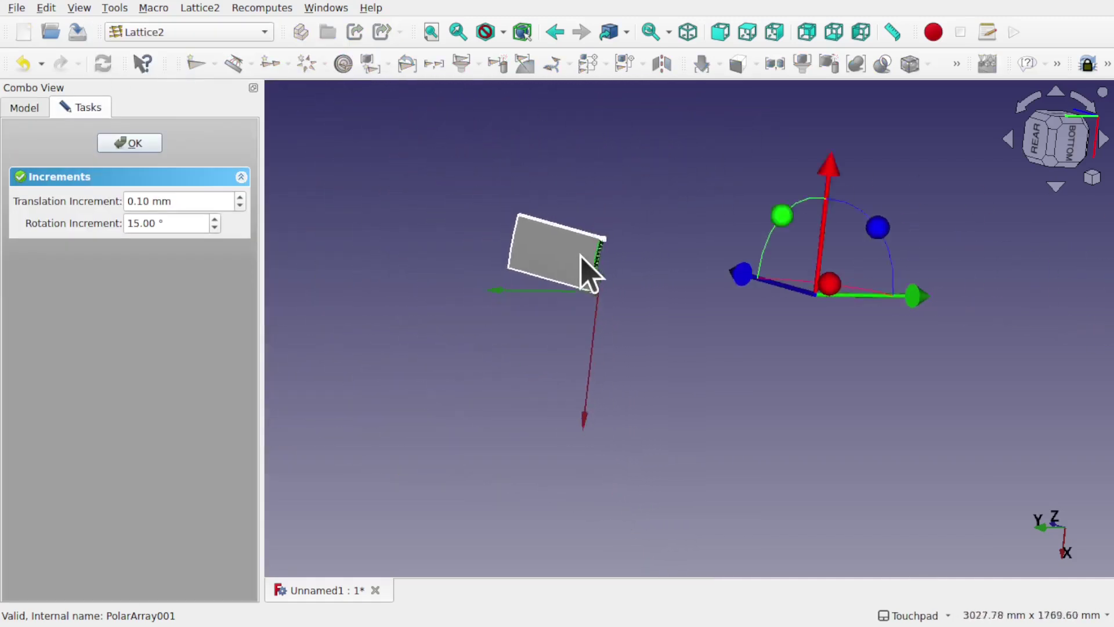
scroll(583, 258, "up", 2)
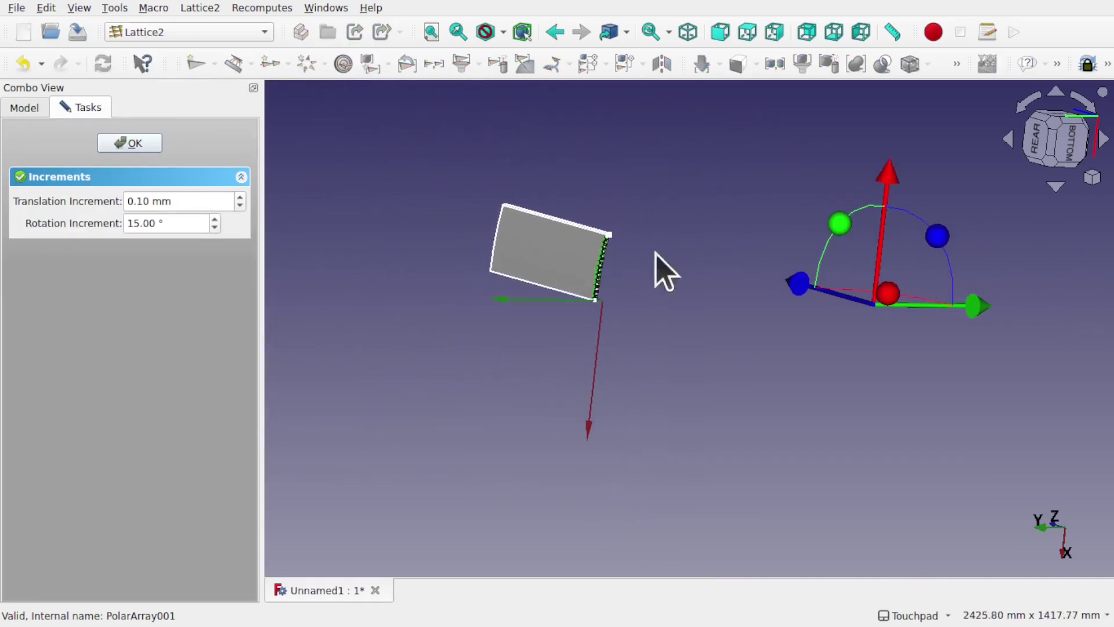
left_click(129, 143)
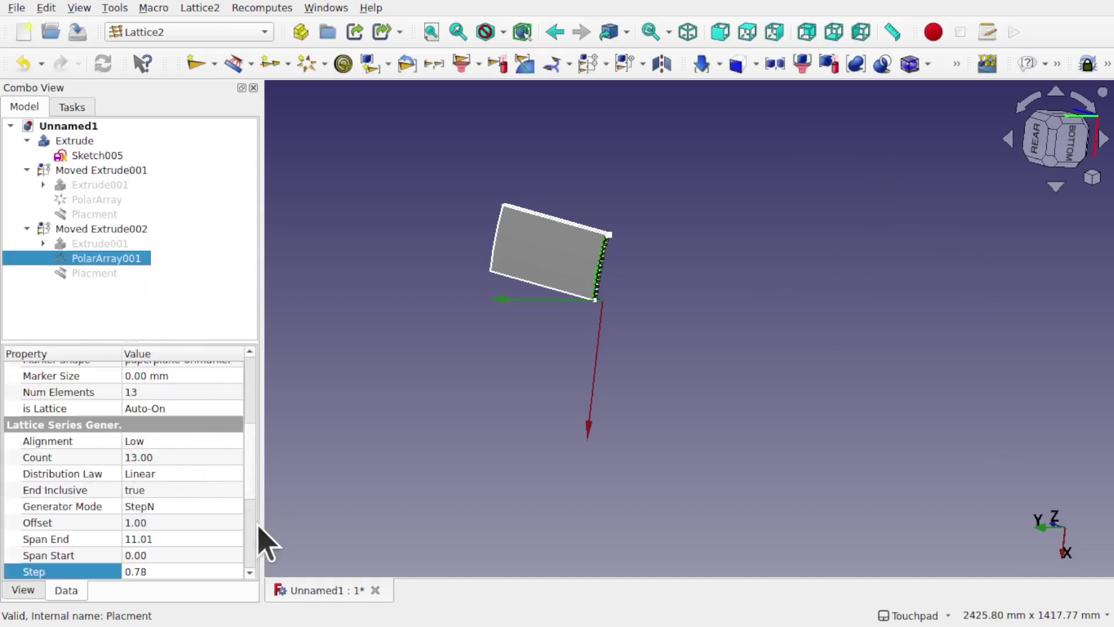
Expand the attachment offset of PolarArray001 down to its individual x, y and z position values.
scroll(256, 460, "up", 4)
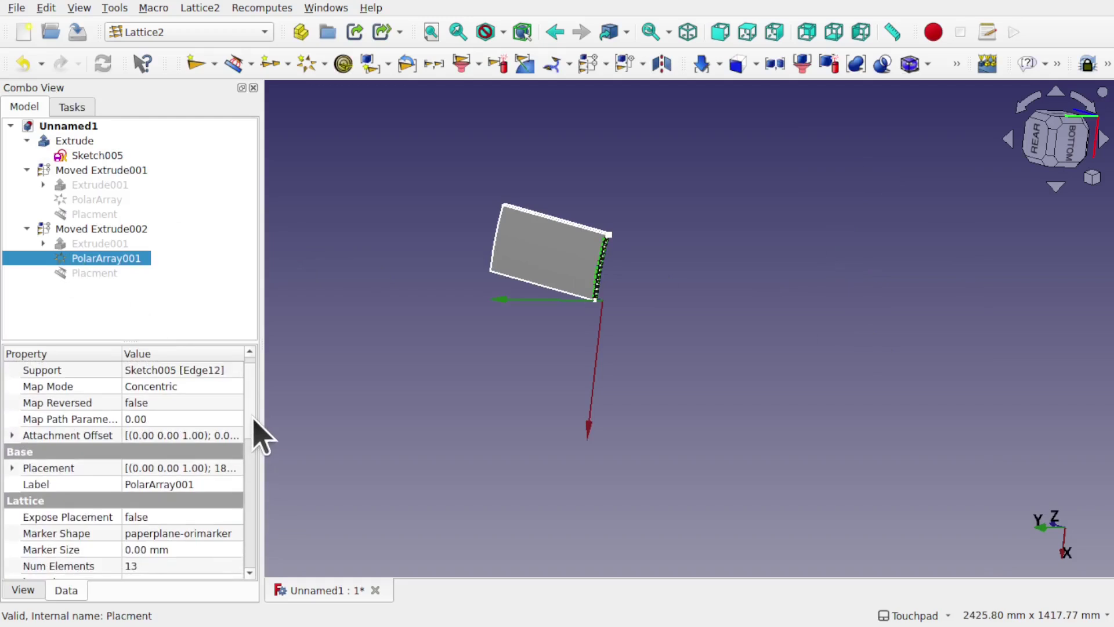
left_click(12, 436)
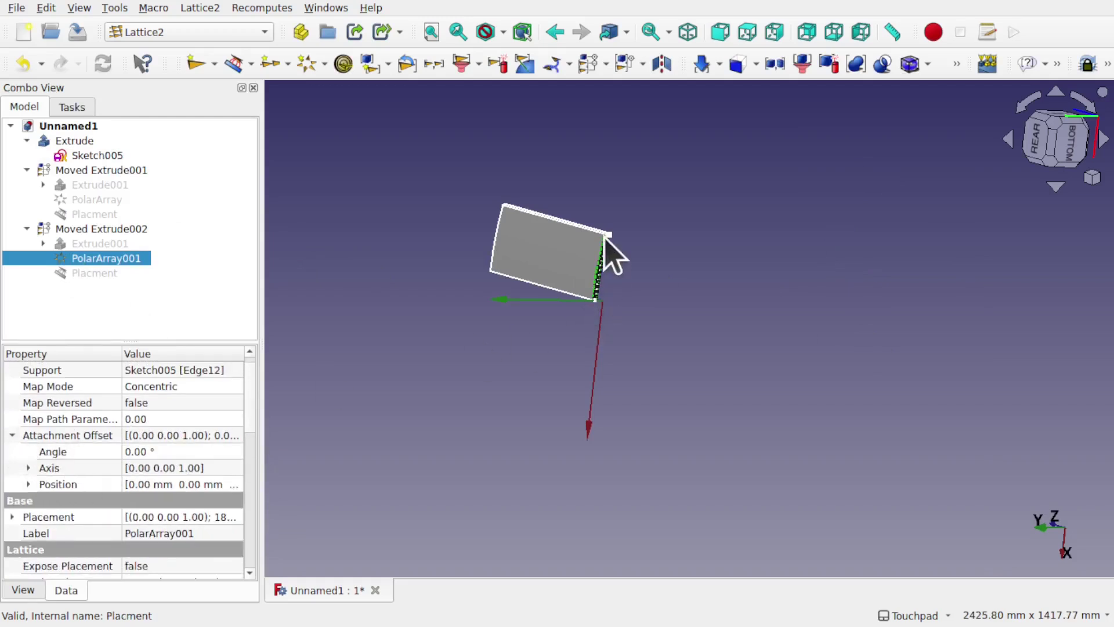
scroll(601, 273, "up", 10)
scroll(600, 272, "down", 2)
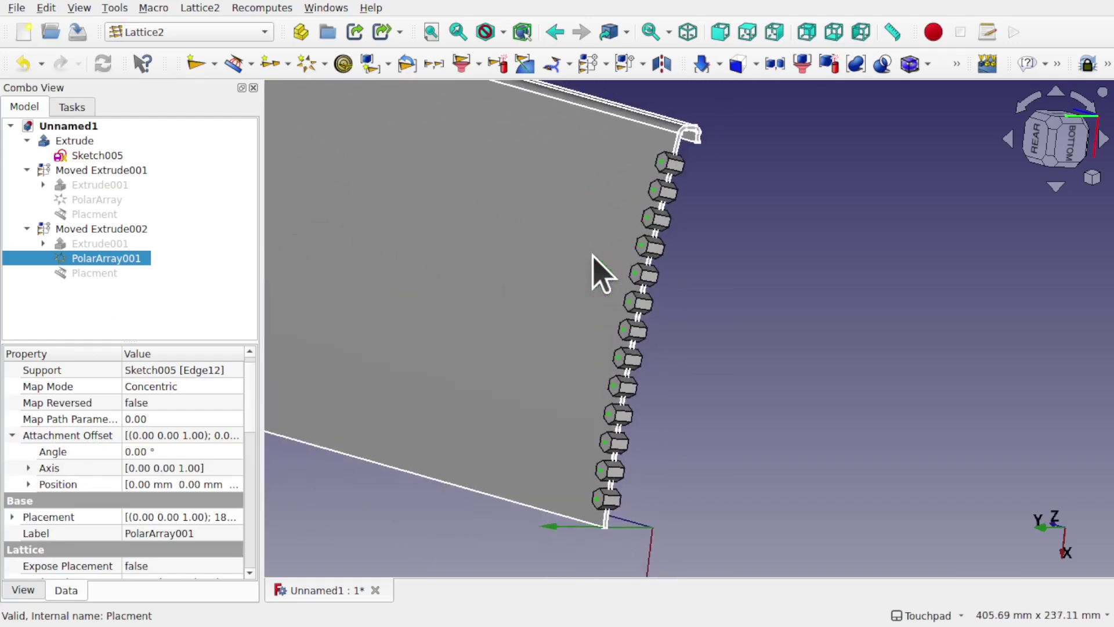
left_click(28, 485)
Try an attachment offset of -1 mm along x for PolarArray001 and return it to 0 mm.
left_click(194, 502)
left_click(192, 501)
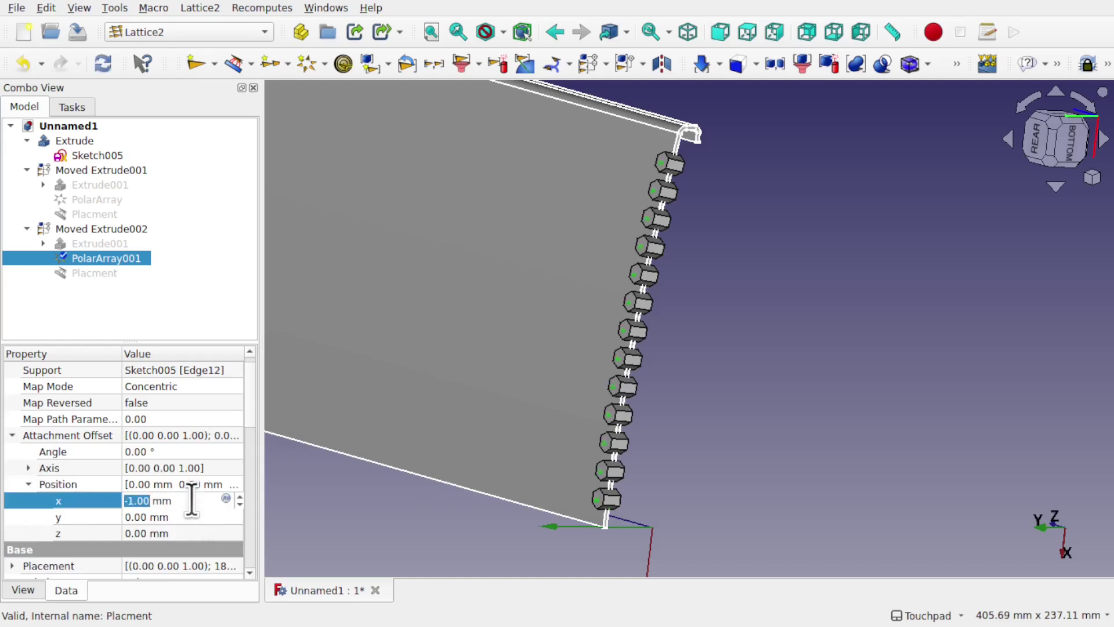
scroll(192, 501, "down", 4)
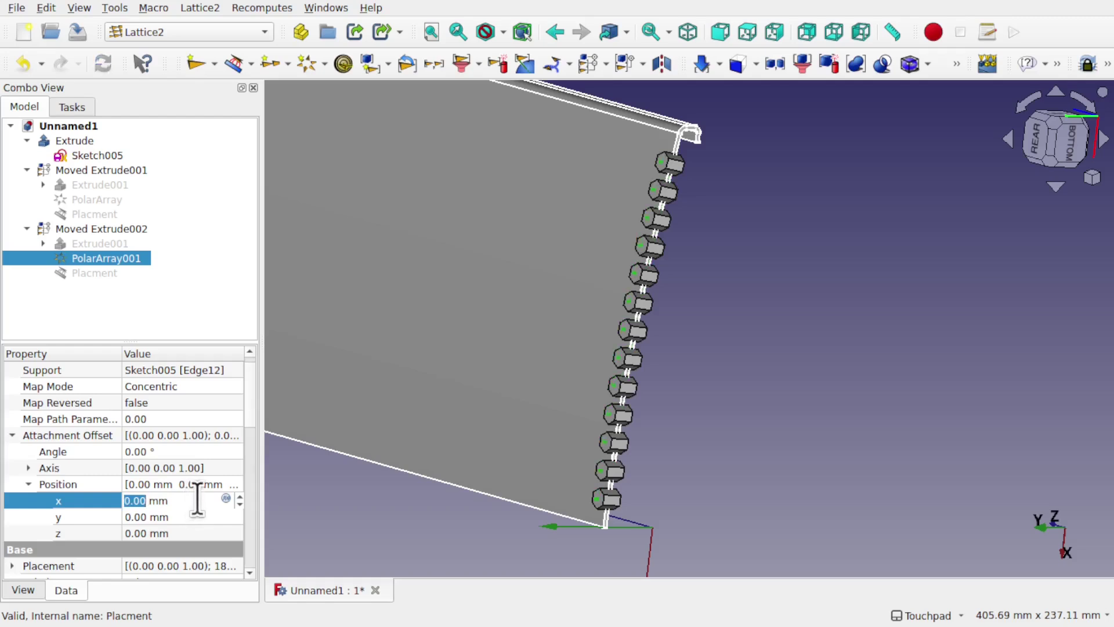
Set PolarArray001's attachment offset along z to 19 mm and check the distance between the two hexagon rows from the rear.
left_click(188, 533)
left_click(187, 533)
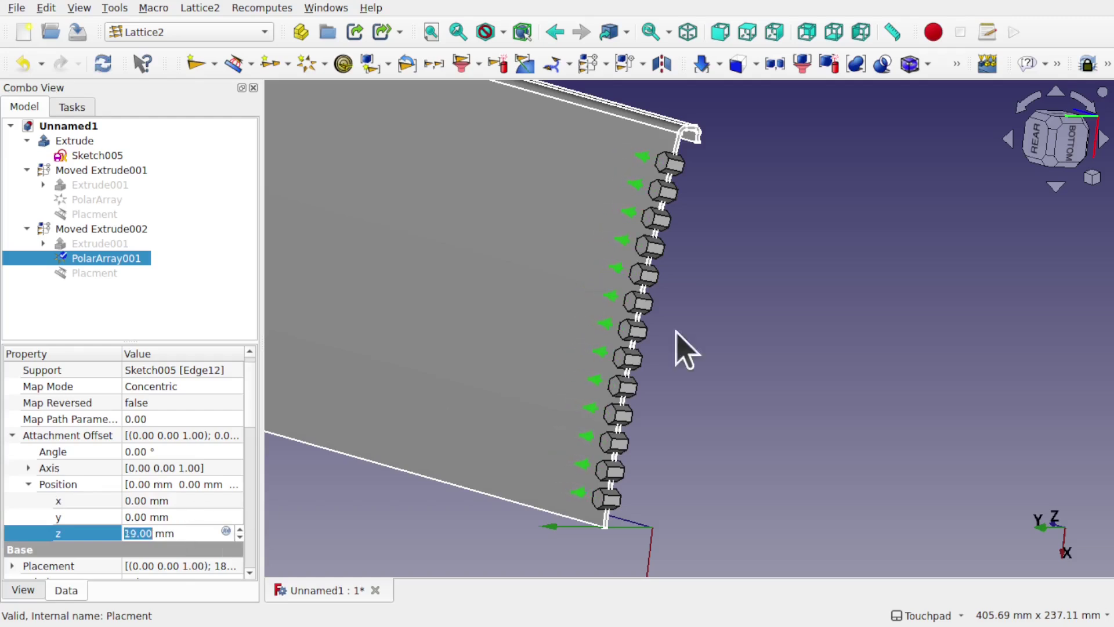
left_click(1035, 148)
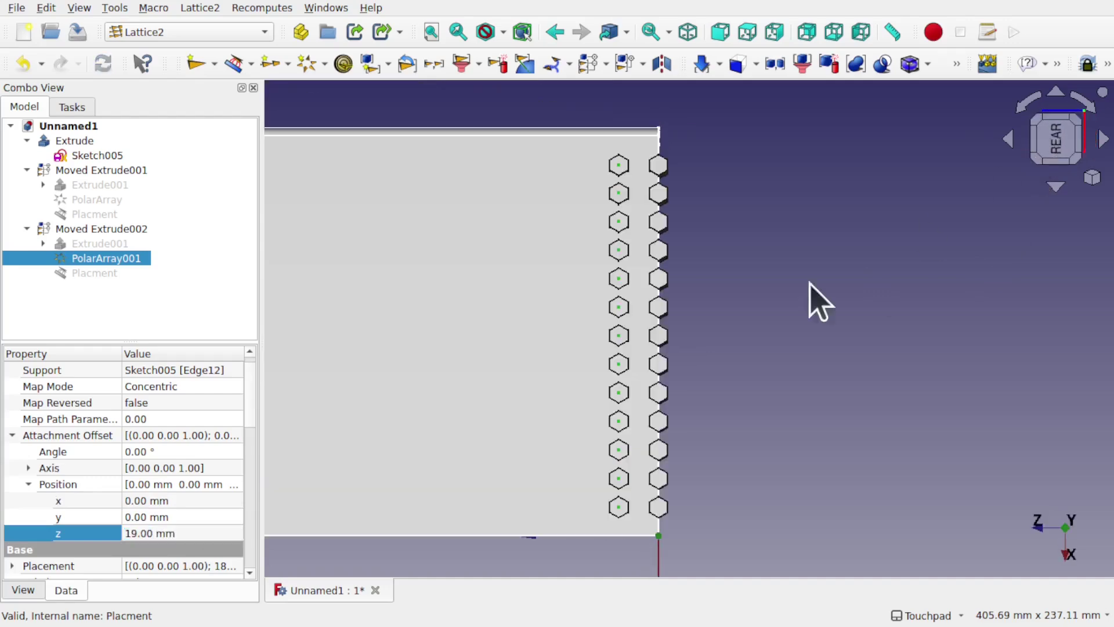
key("Down")
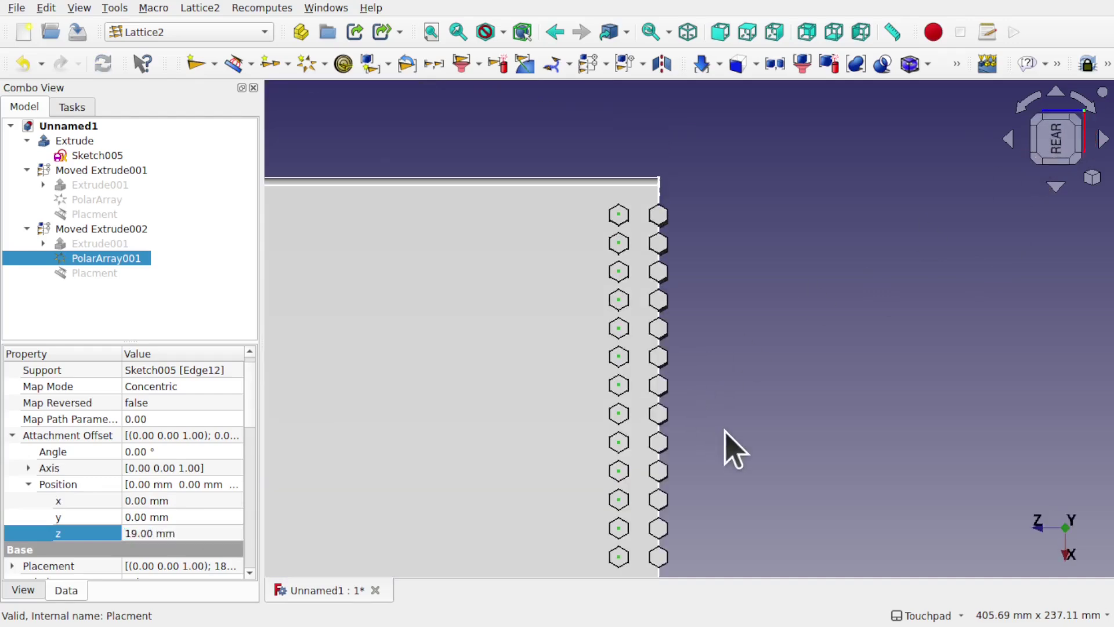
Reduce PolarArray001's attachment offset along z to 13 mm to bring the second hexagon row closer to the first.
left_click(190, 532)
scroll(191, 532, "down", 2)
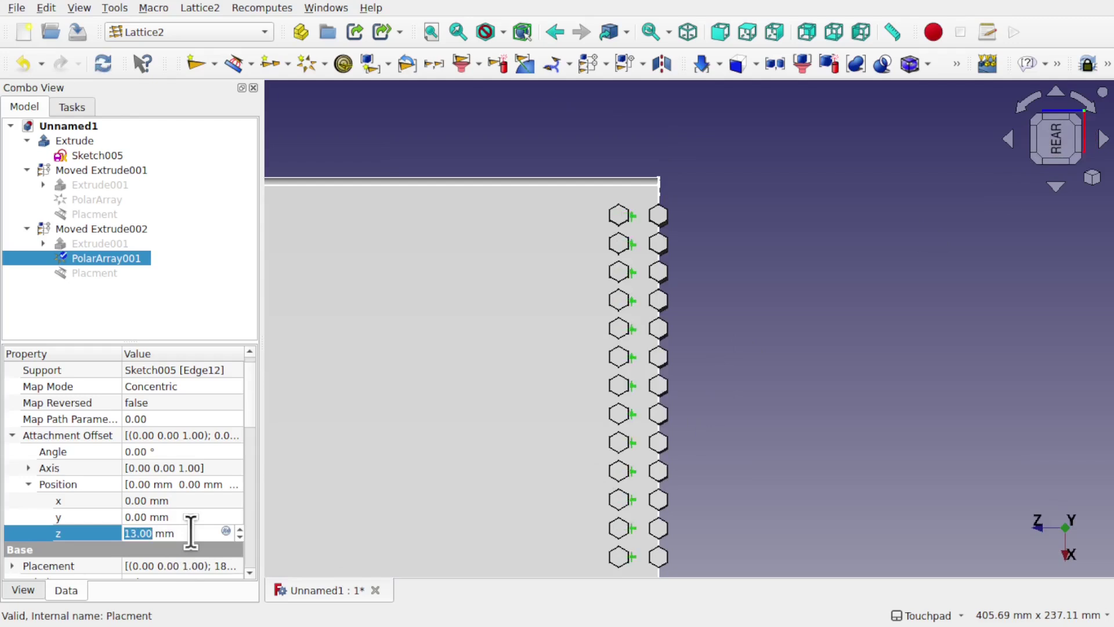
key("Return")
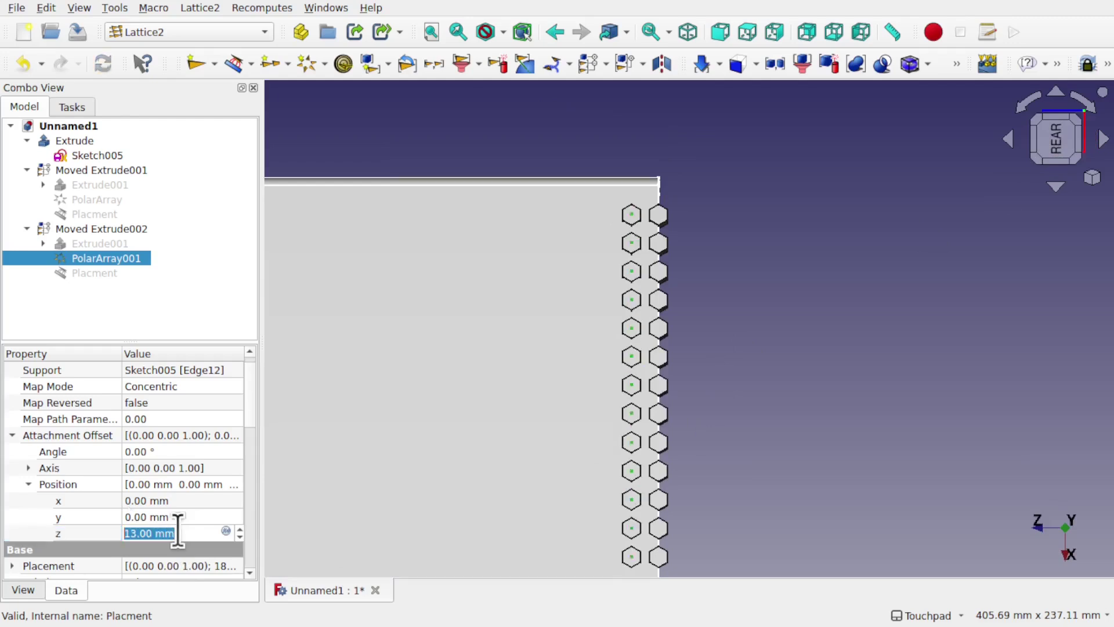
left_click(46, 8)
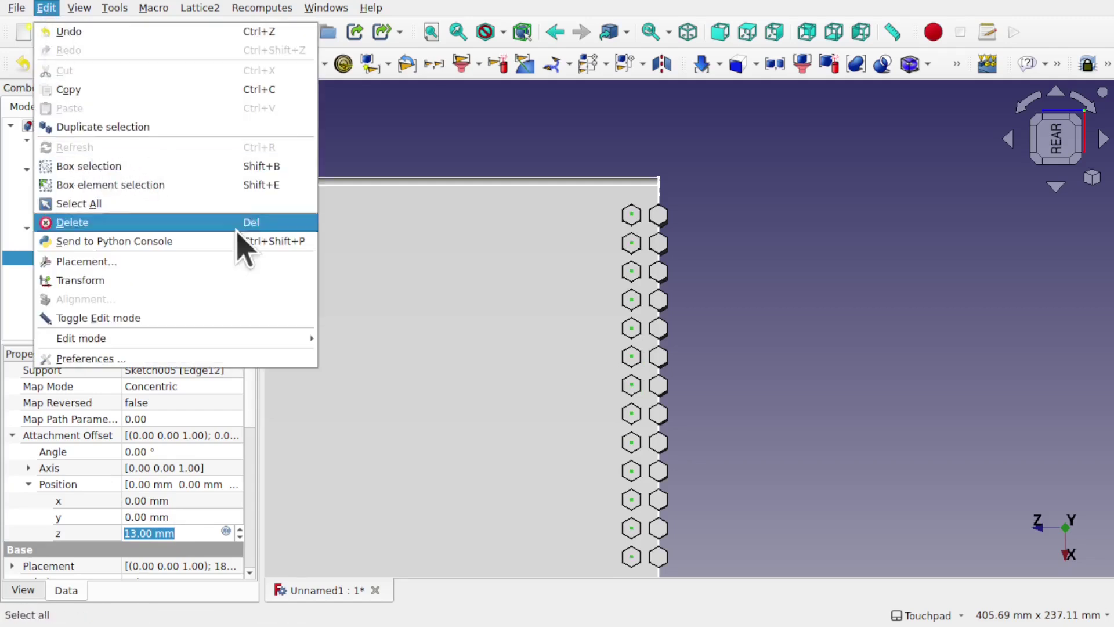
left_click(188, 537)
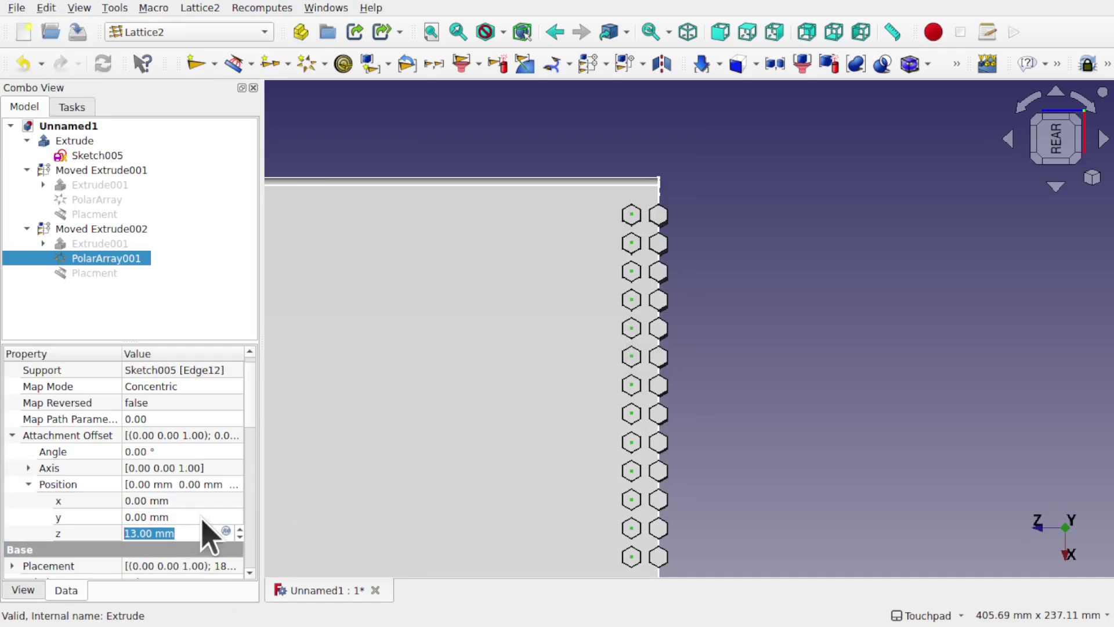
Try a series offset of 2.00 for PolarArray001 and settle on 1.50 to stagger the second hexagon row against the first.
left_click_drag(248, 418, 250, 562)
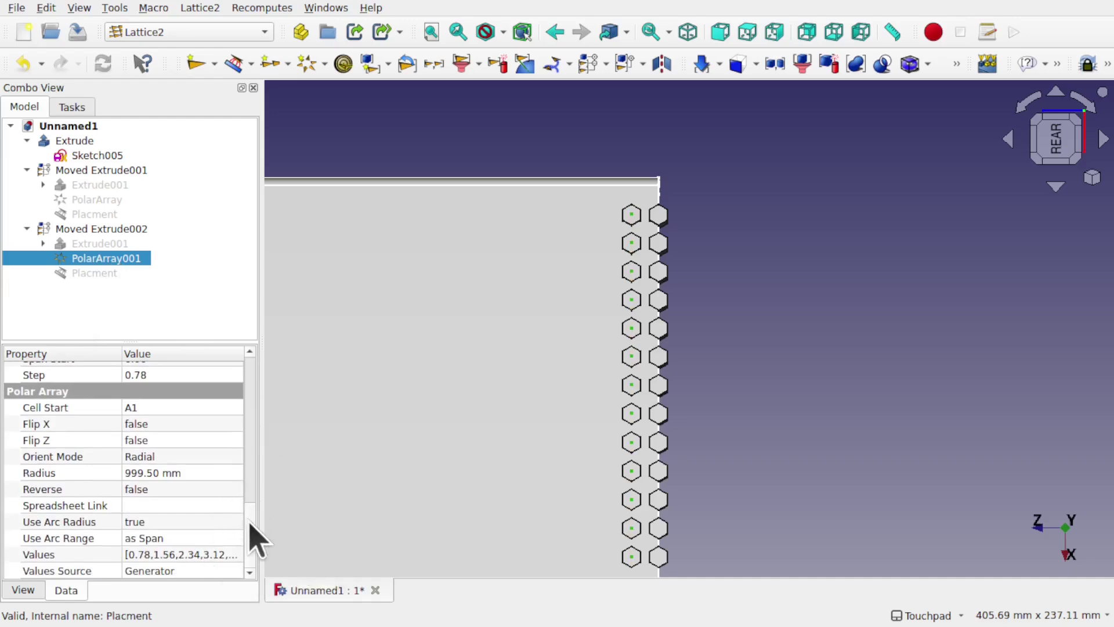
left_click_drag(252, 532, 246, 498)
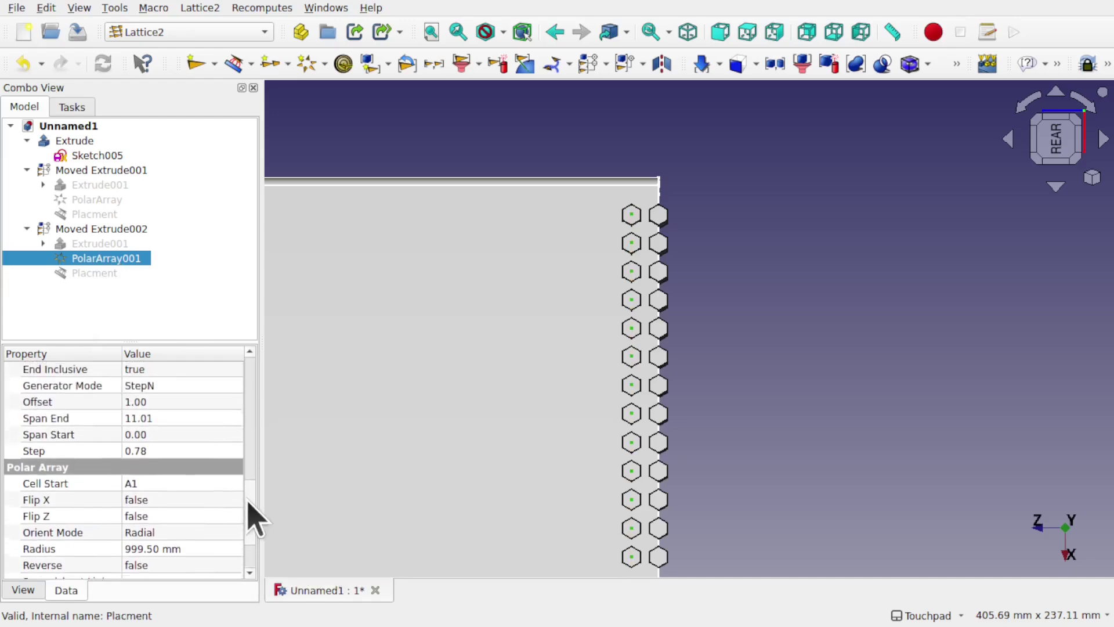
left_click(182, 405)
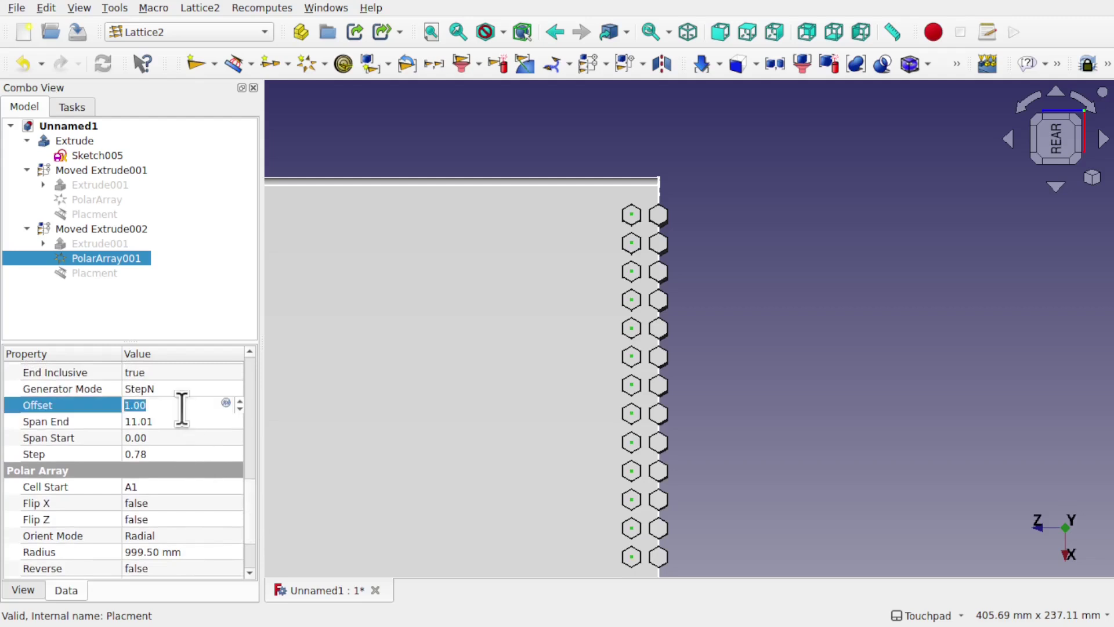
scroll(652, 390, "down", 2)
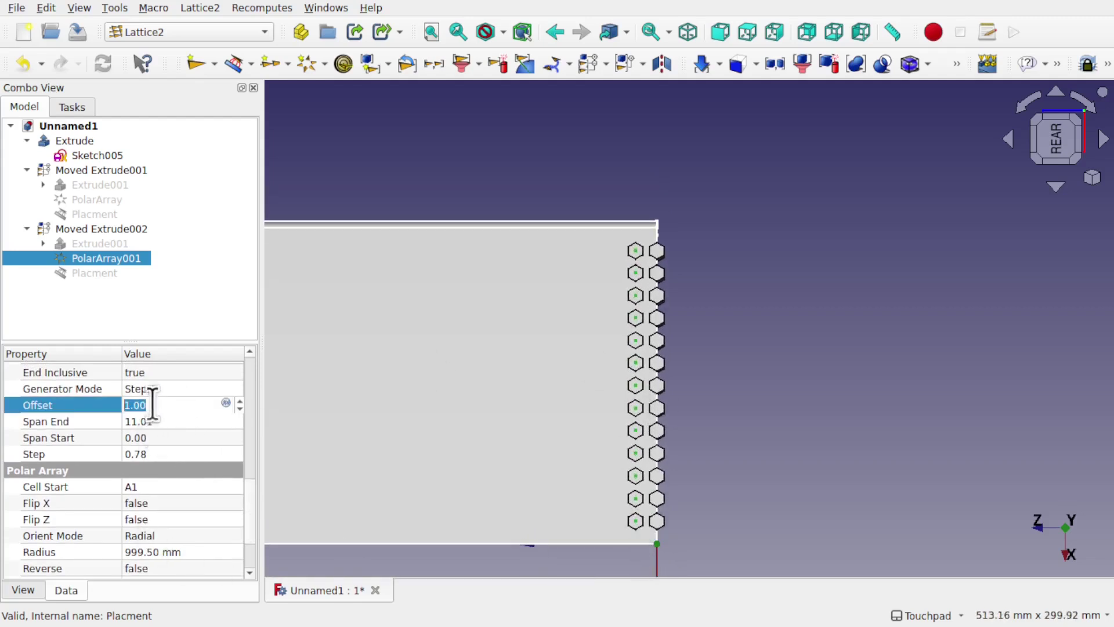
left_click(181, 418)
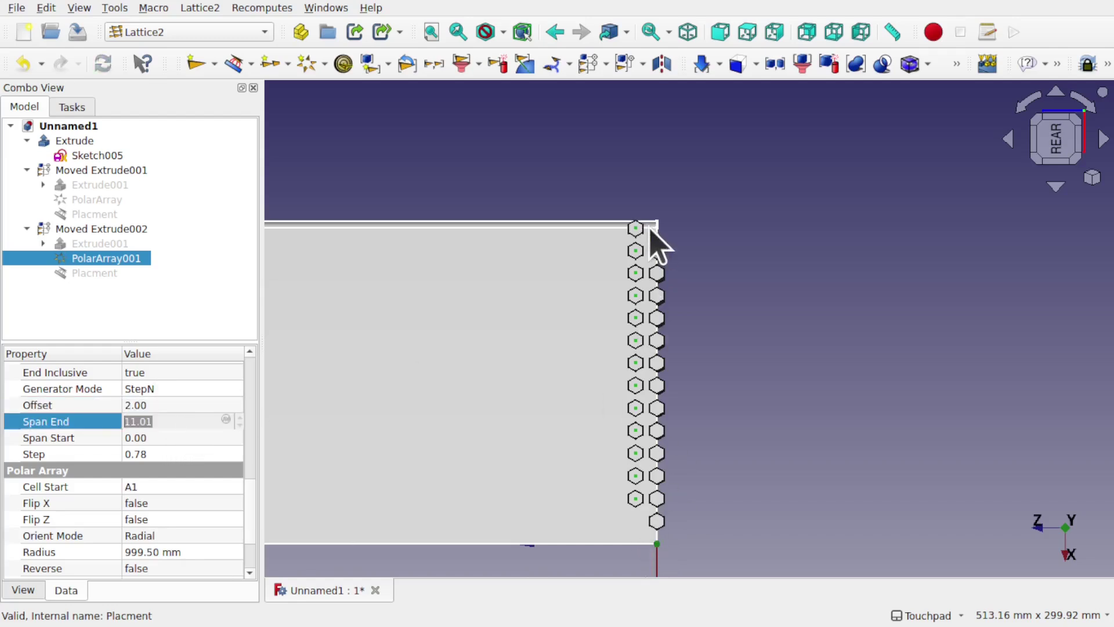
left_click(178, 407)
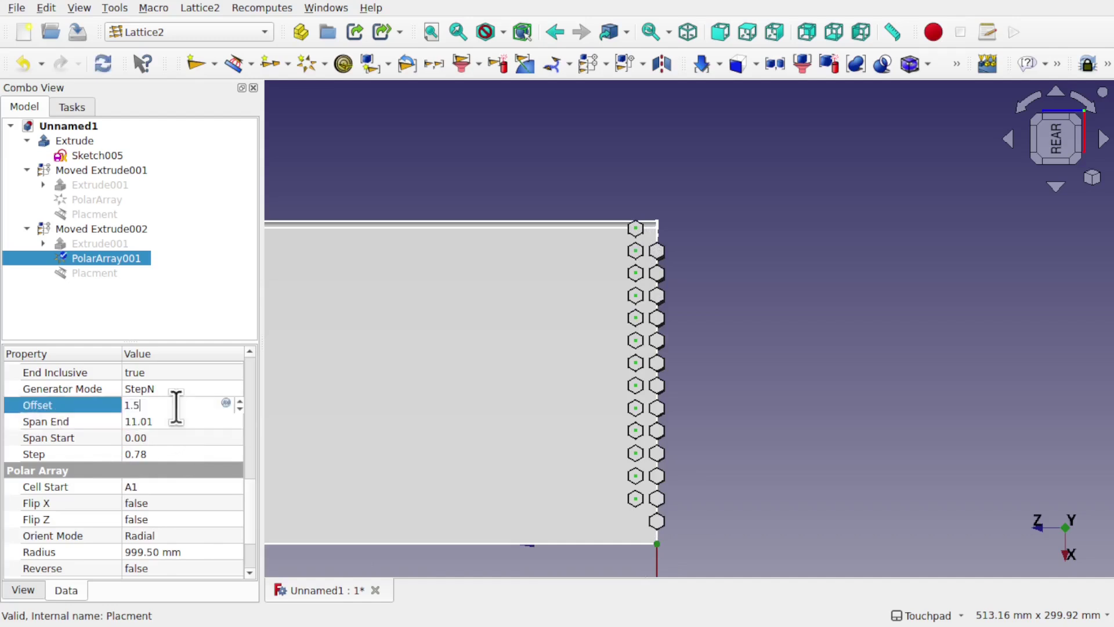
left_click(181, 490)
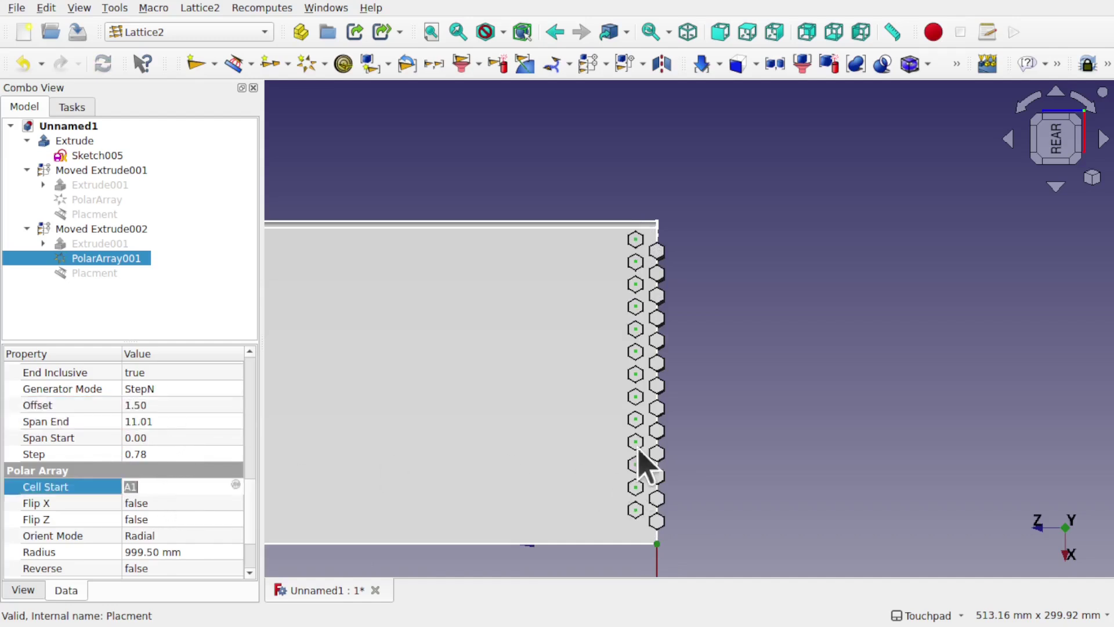
Bring the staggered hexagon rows together by lowering PolarArray001's attachment offset along z to 6 mm.
scroll(659, 436, "up", 5)
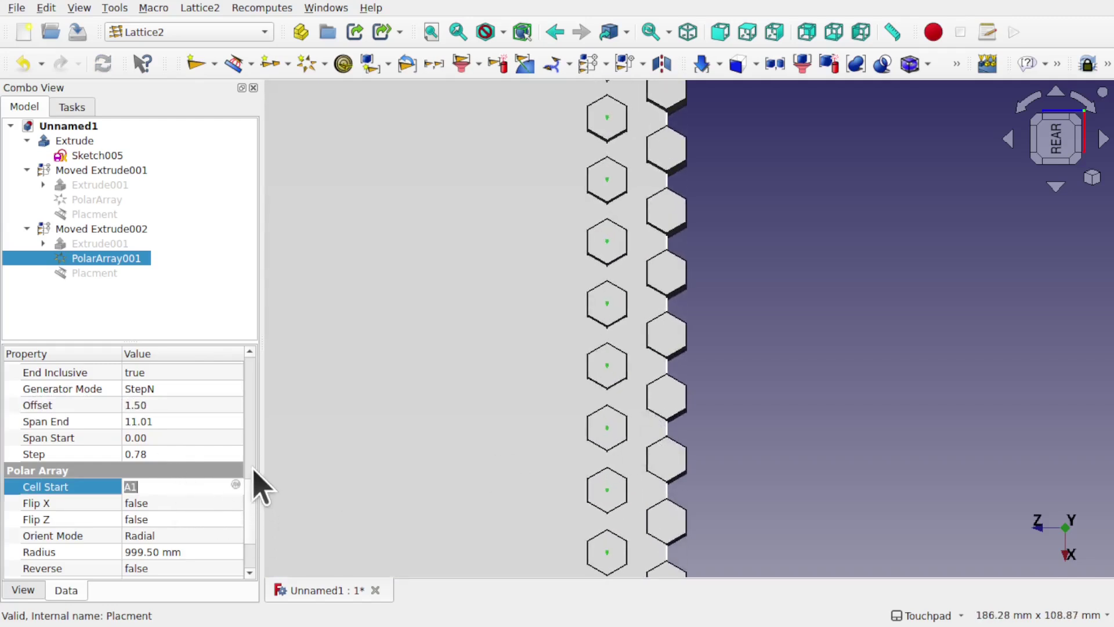
scroll(255, 448, "up", 4)
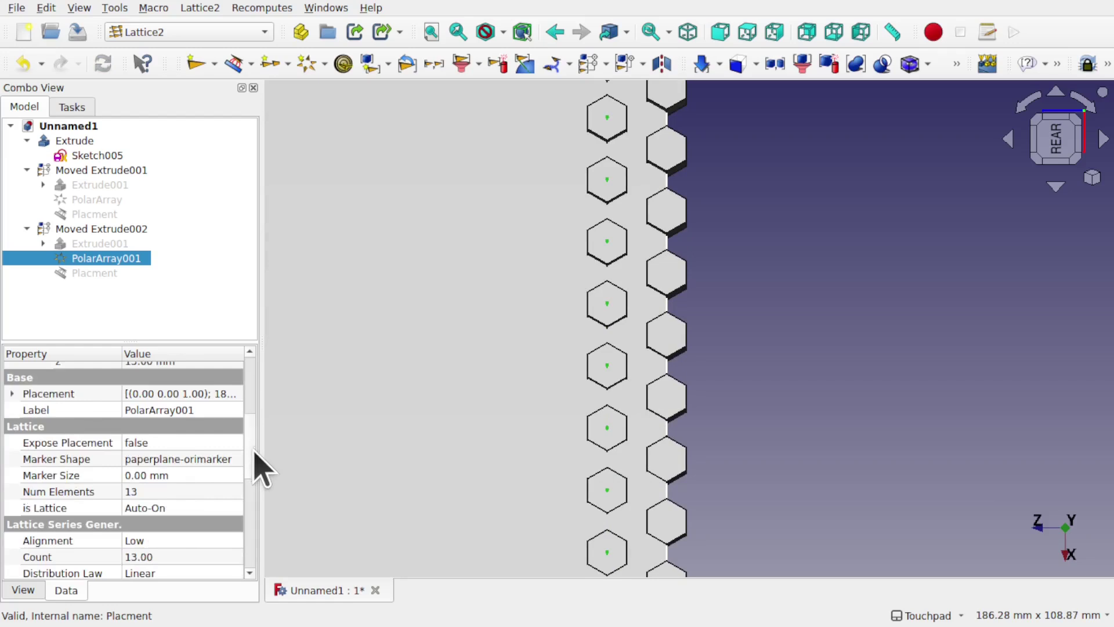
scroll(255, 455, "up", 4)
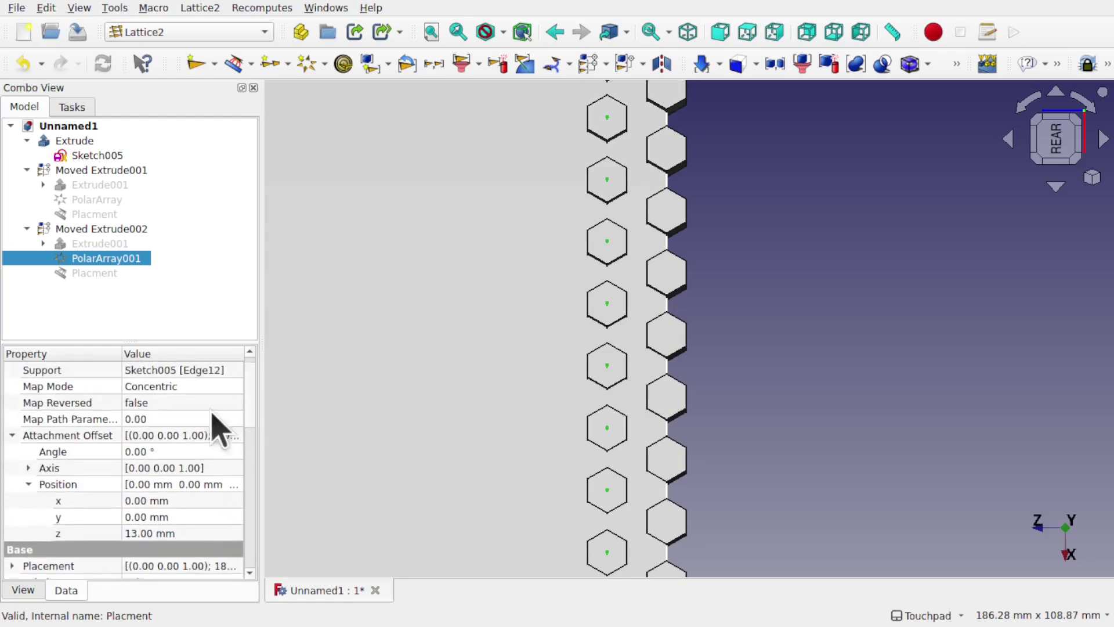
left_click(181, 533)
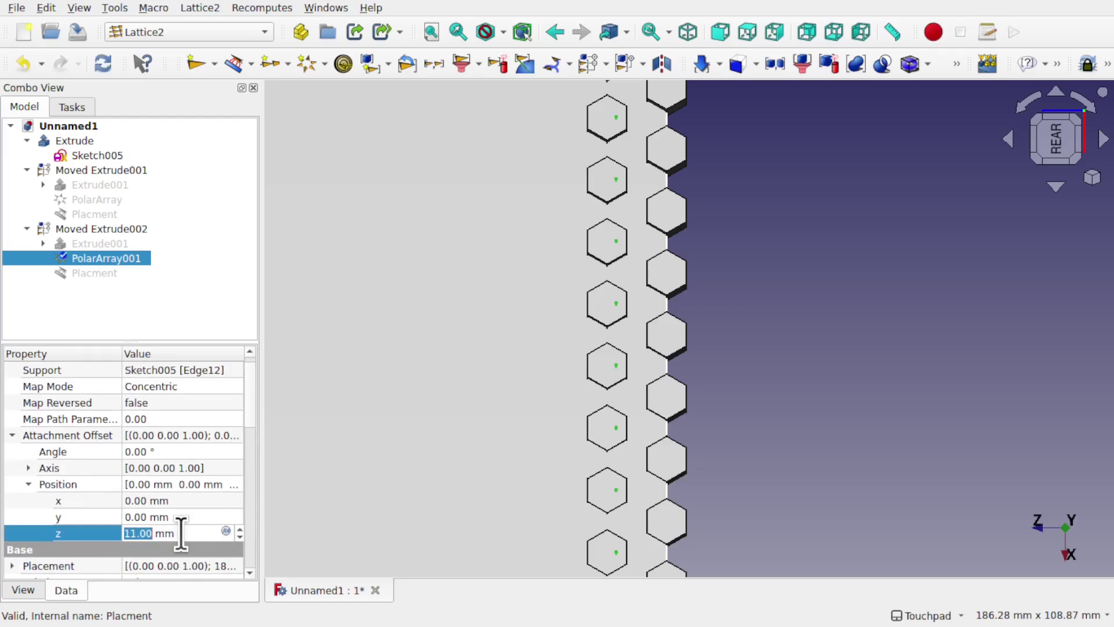
scroll(181, 532, "down", 2)
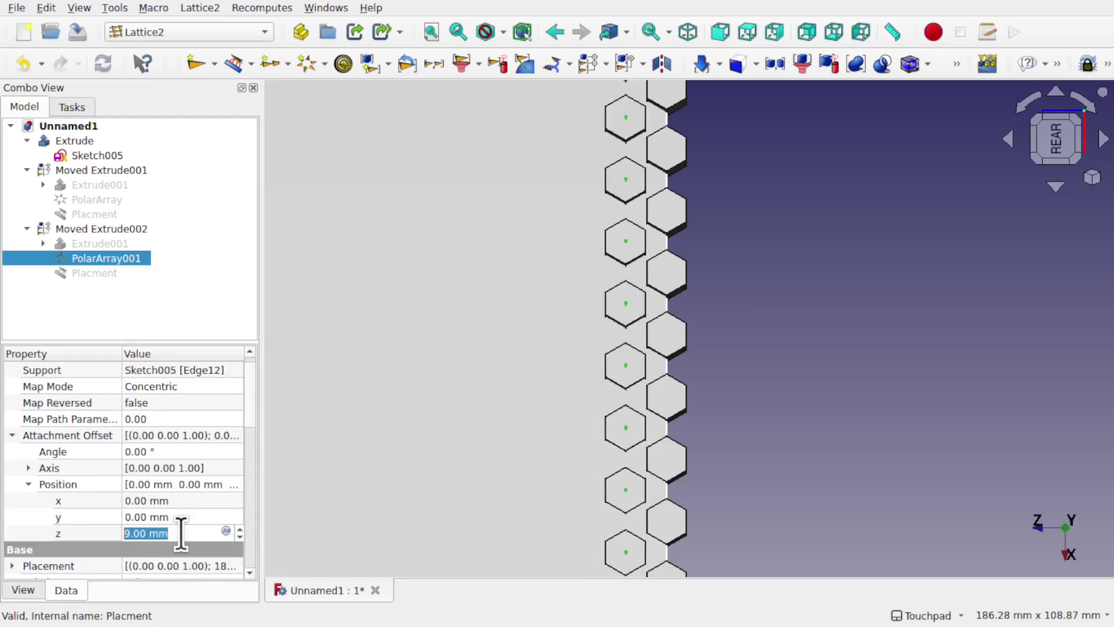
scroll(181, 533, "down", 1)
scroll(181, 533, "down", 1)
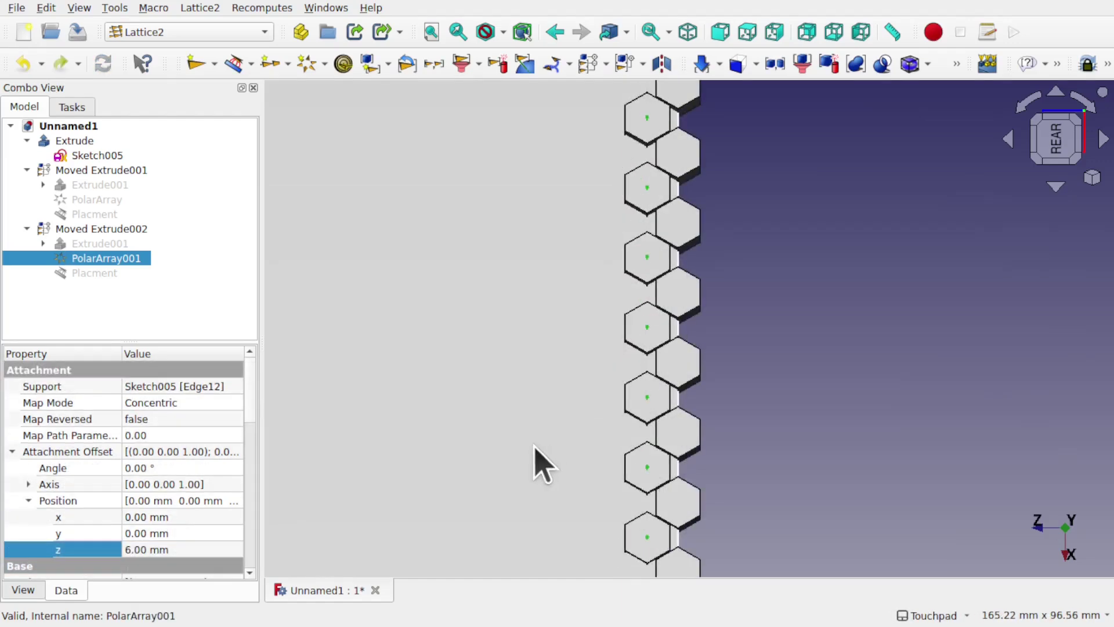
Save the document as SpeakerTest.FCStd in the Downloads folder, replacing the existing file.
left_click(16, 8)
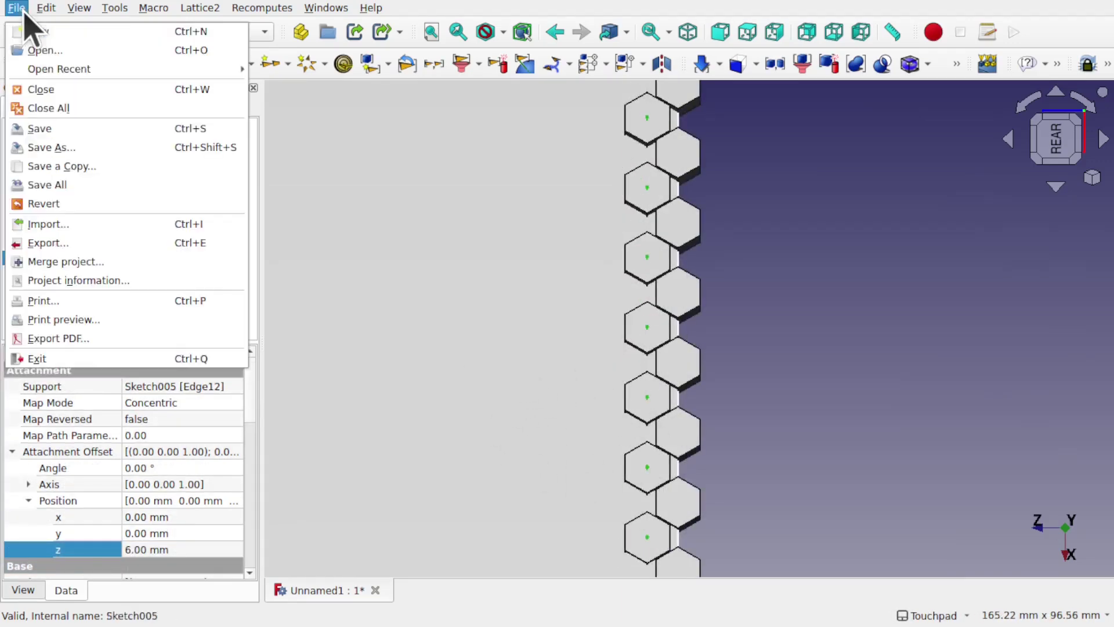
left_click(87, 152)
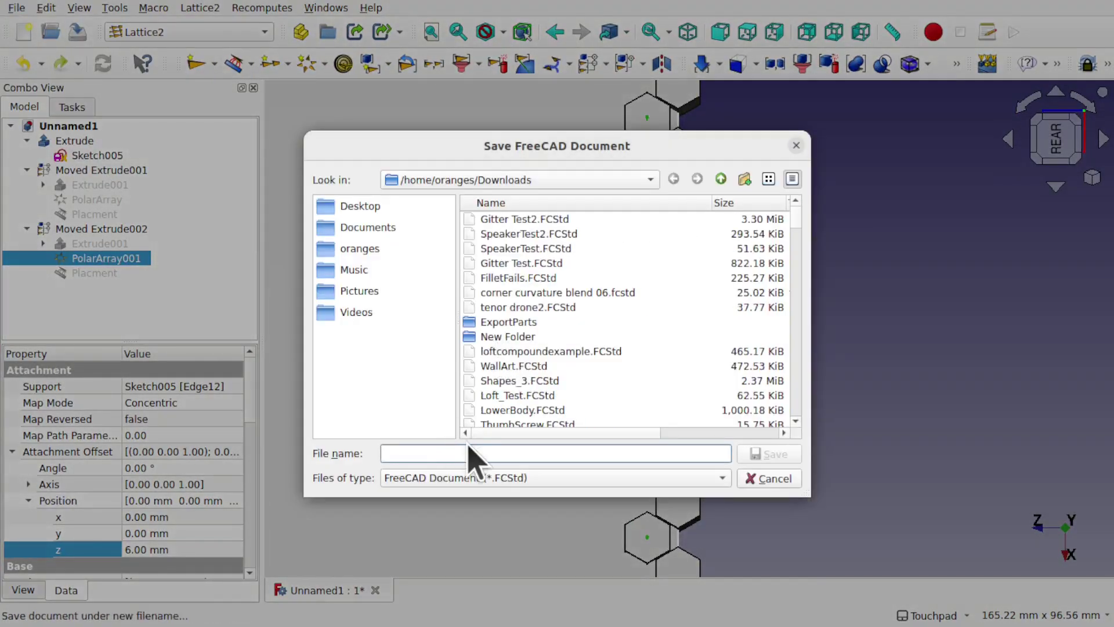
type("Spea")
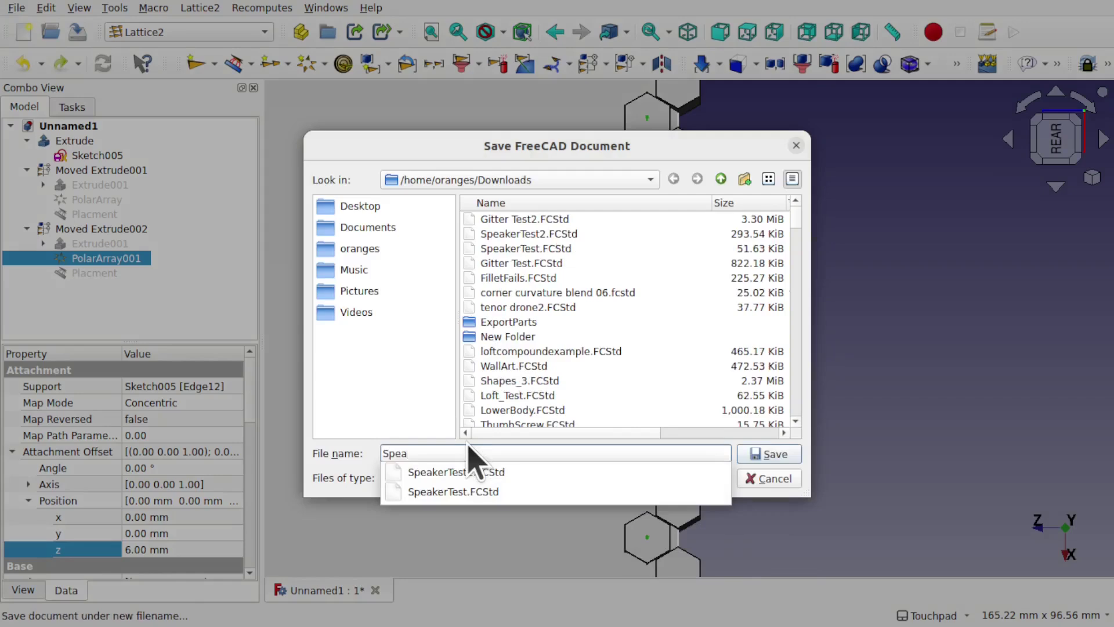
left_click(476, 493)
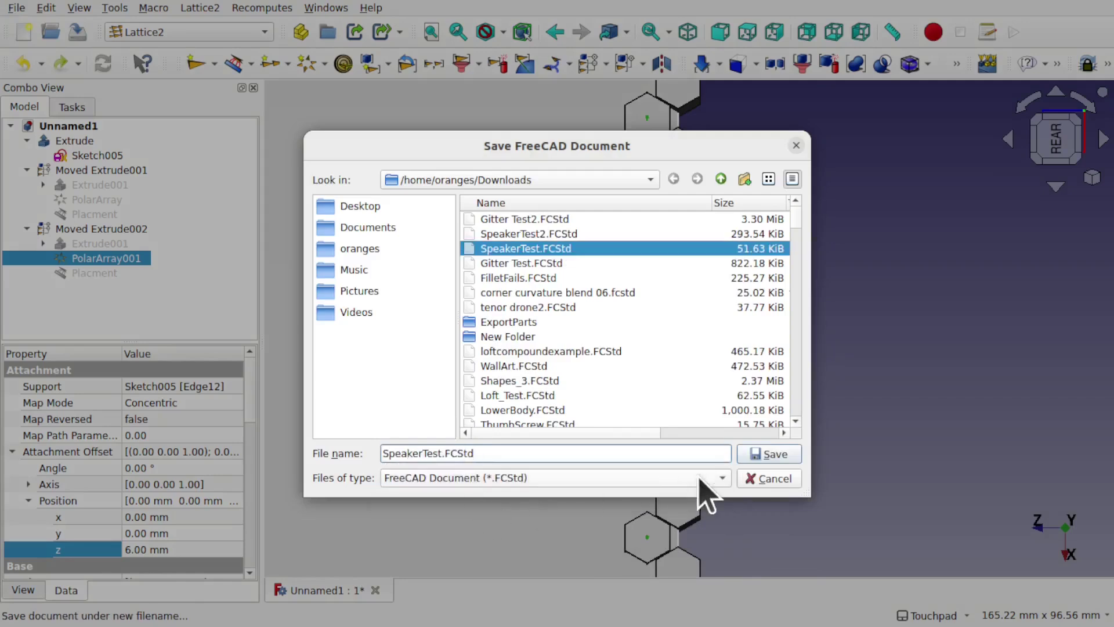
left_click(769, 454)
left_click(637, 348)
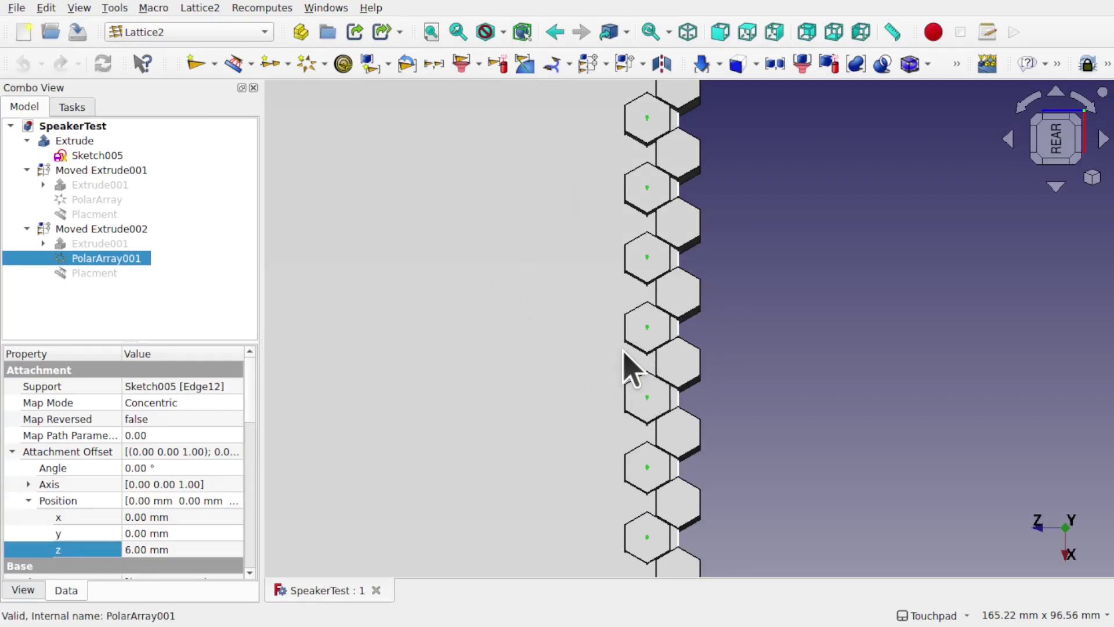
Lower PolarArray001's attachment offset along z to 4 mm and check how the two hexagon rows fit together.
scroll(251, 478, "down", 8)
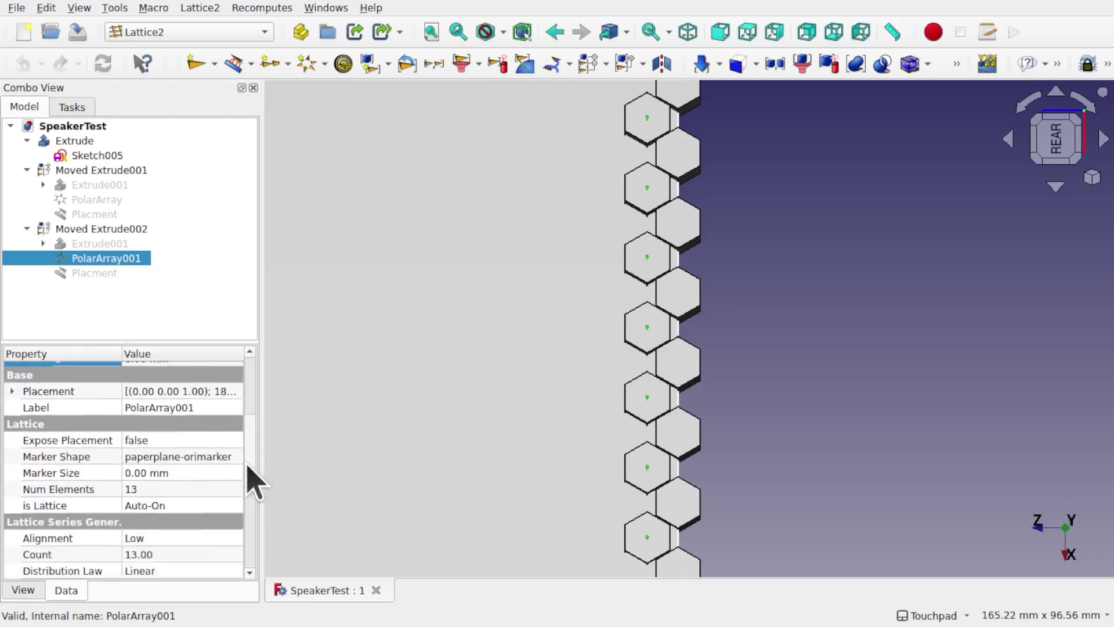
scroll(248, 521, "down", 1)
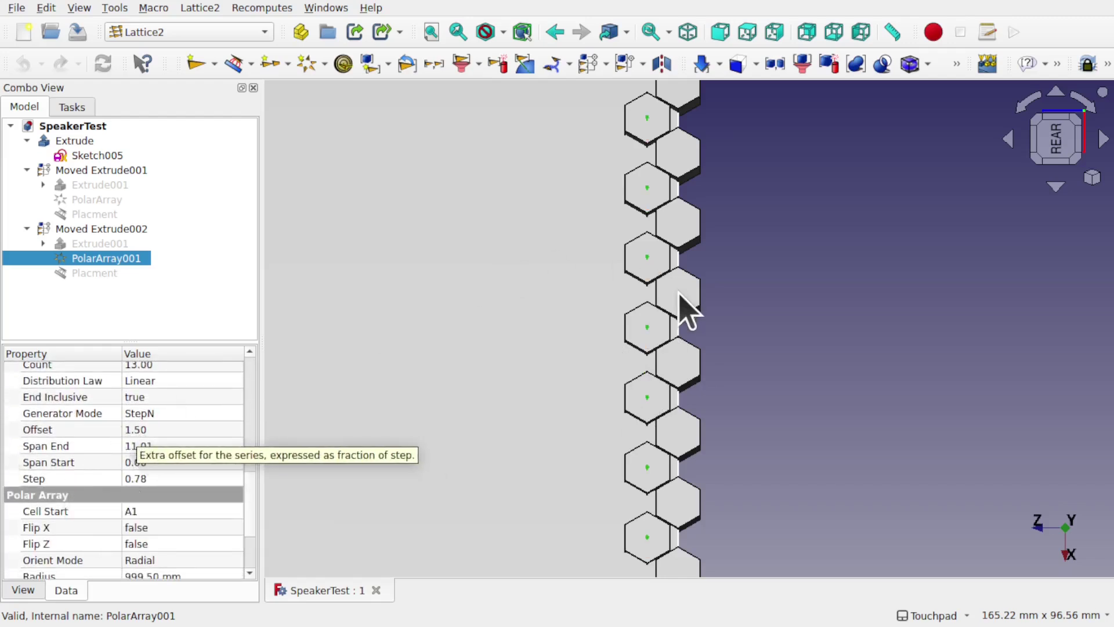
scroll(662, 289, "up", 5)
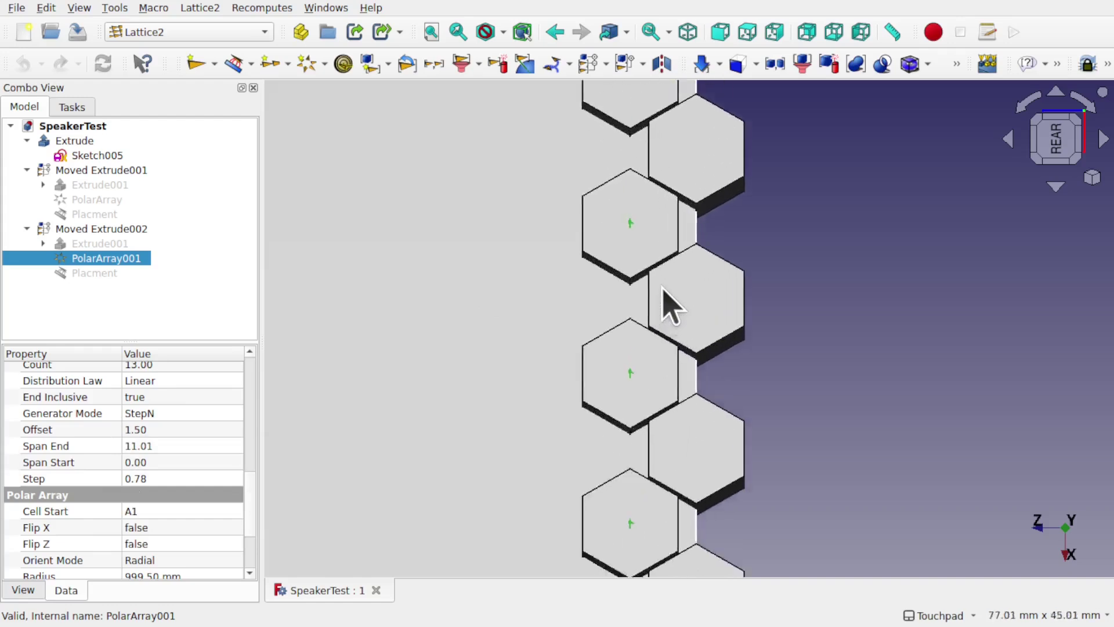
scroll(663, 289, "down", 3)
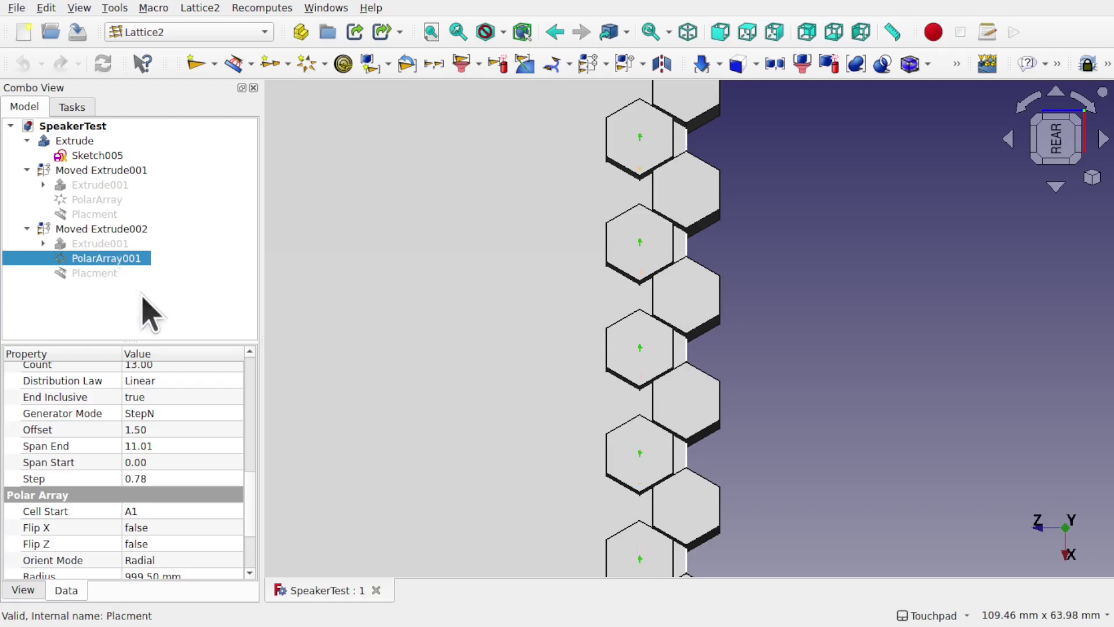
left_click_drag(250, 525, 248, 409)
left_click(241, 420)
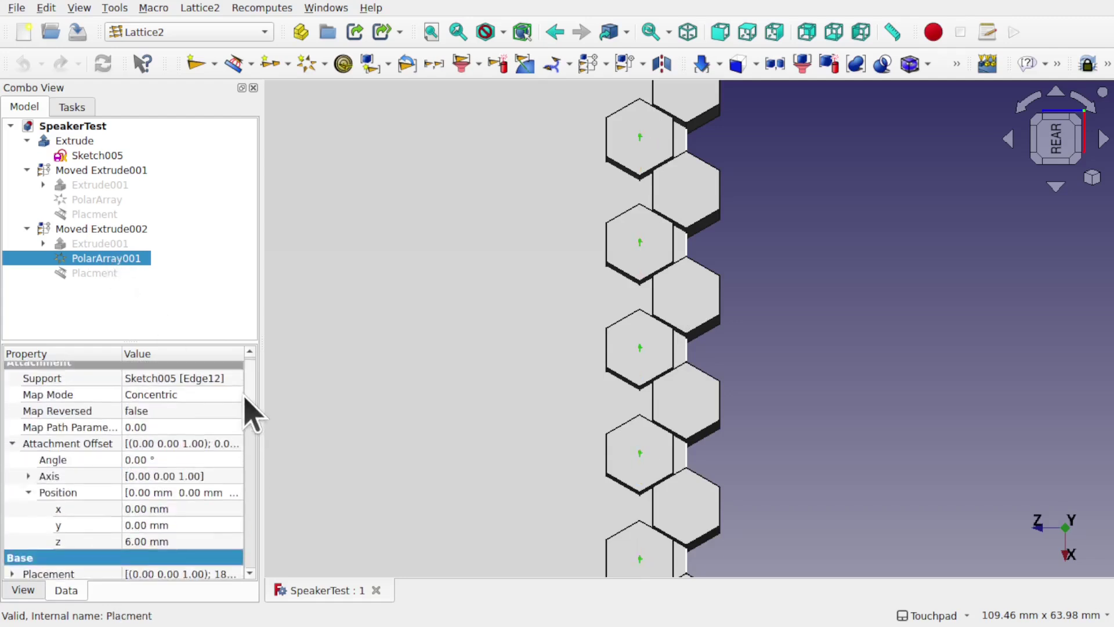
left_click(197, 541)
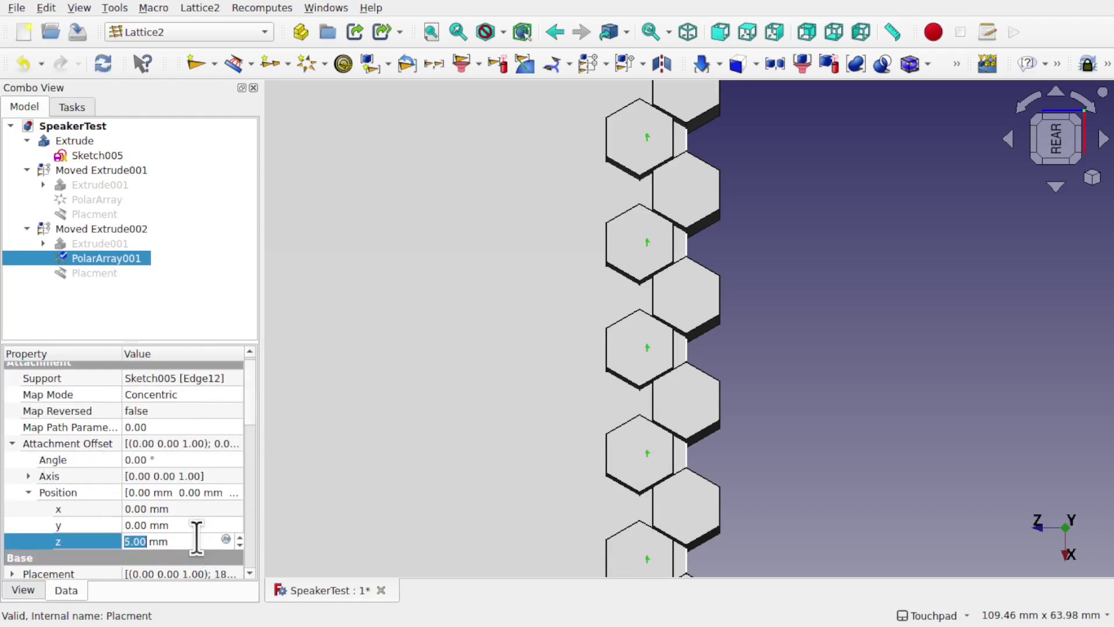
scroll(197, 537, "down", 1)
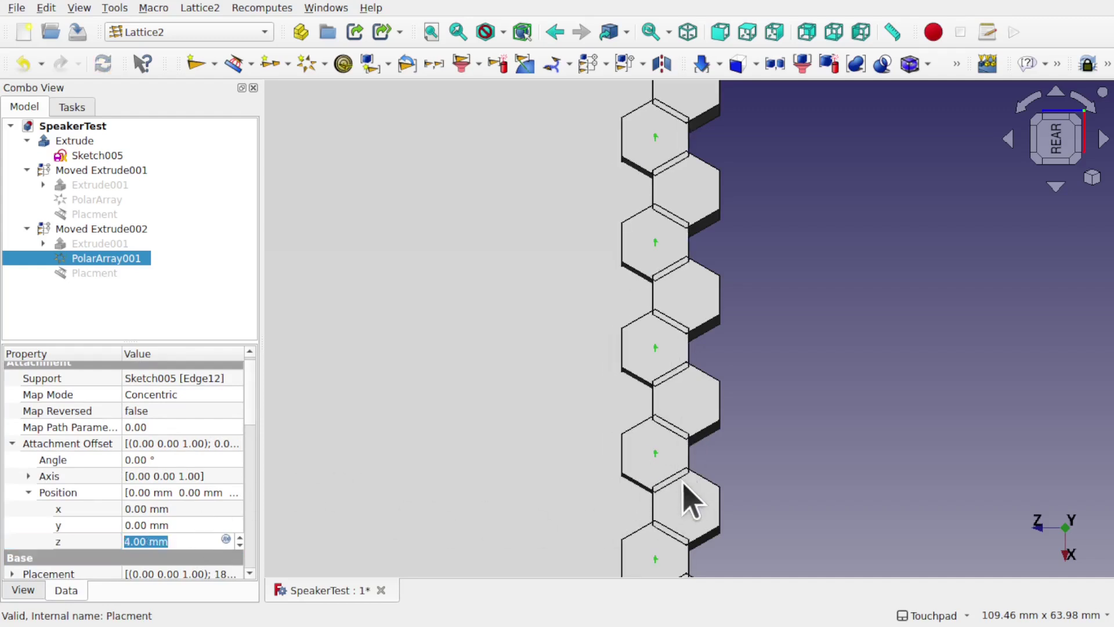
scroll(634, 428, "down", 5)
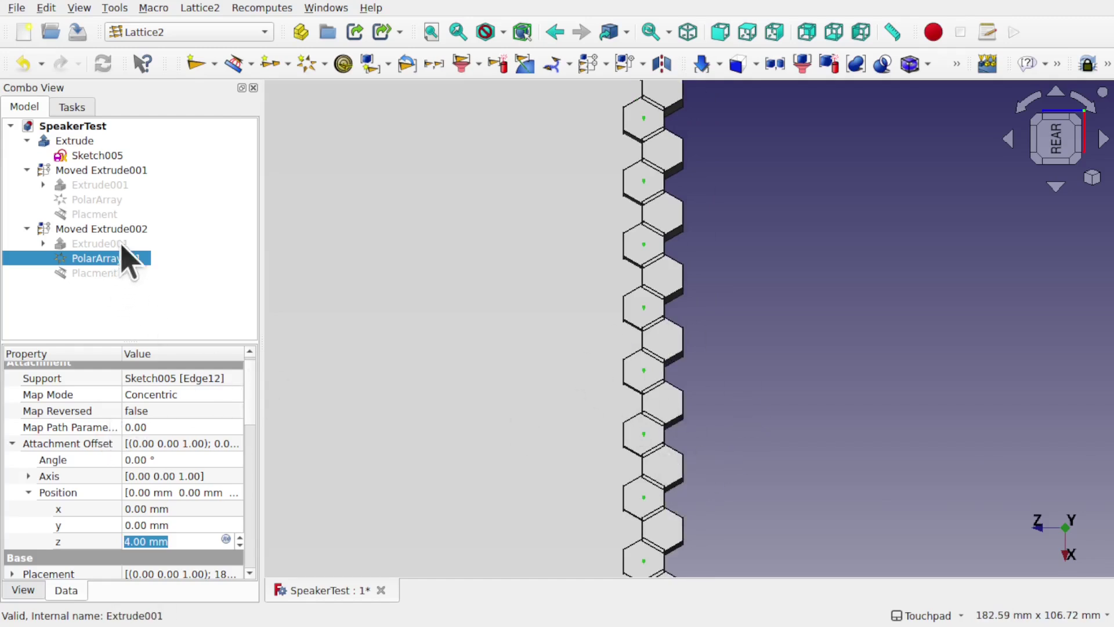
Set PolarArray001's series step to 0.80 to widen the spacing of the second hexagon row.
left_click_drag(251, 409, 254, 493)
left_click(184, 568)
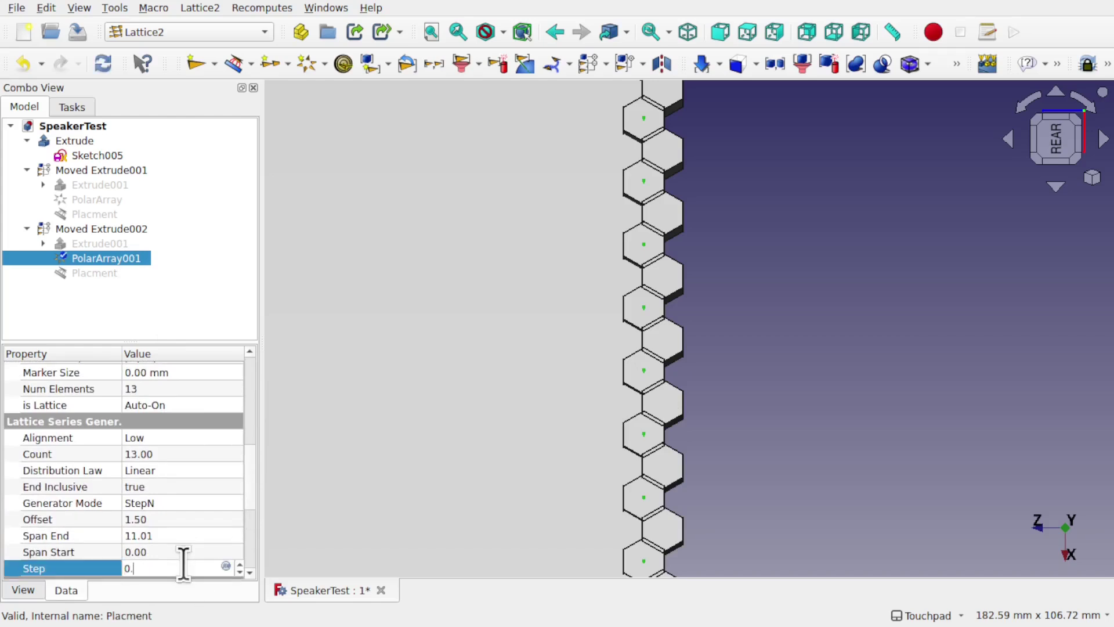
type("0.8")
key("Return")
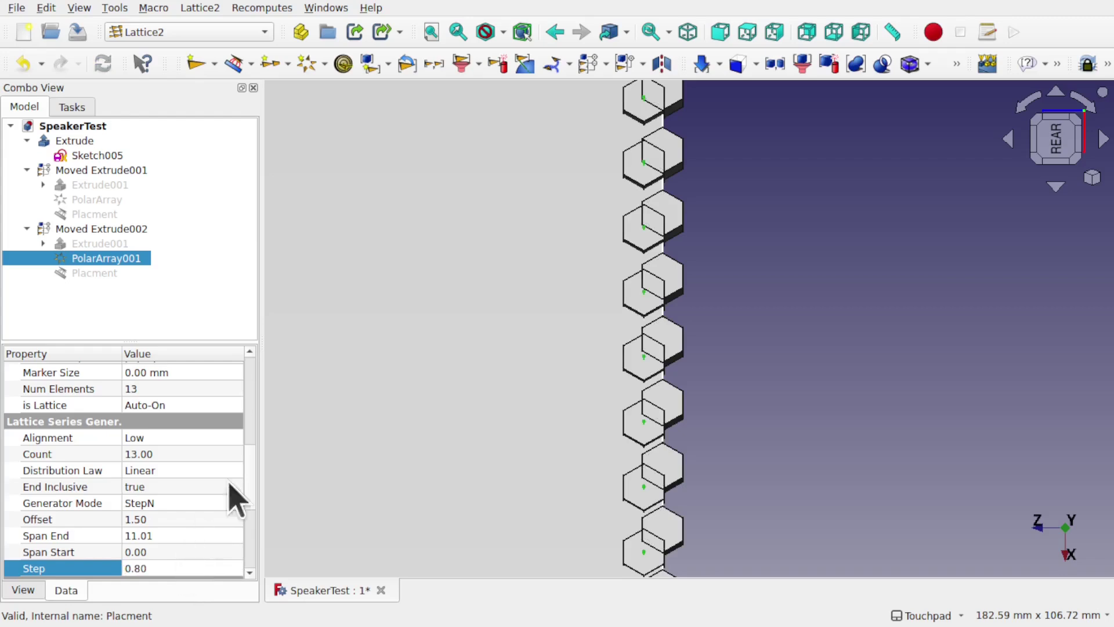
left_click(158, 570)
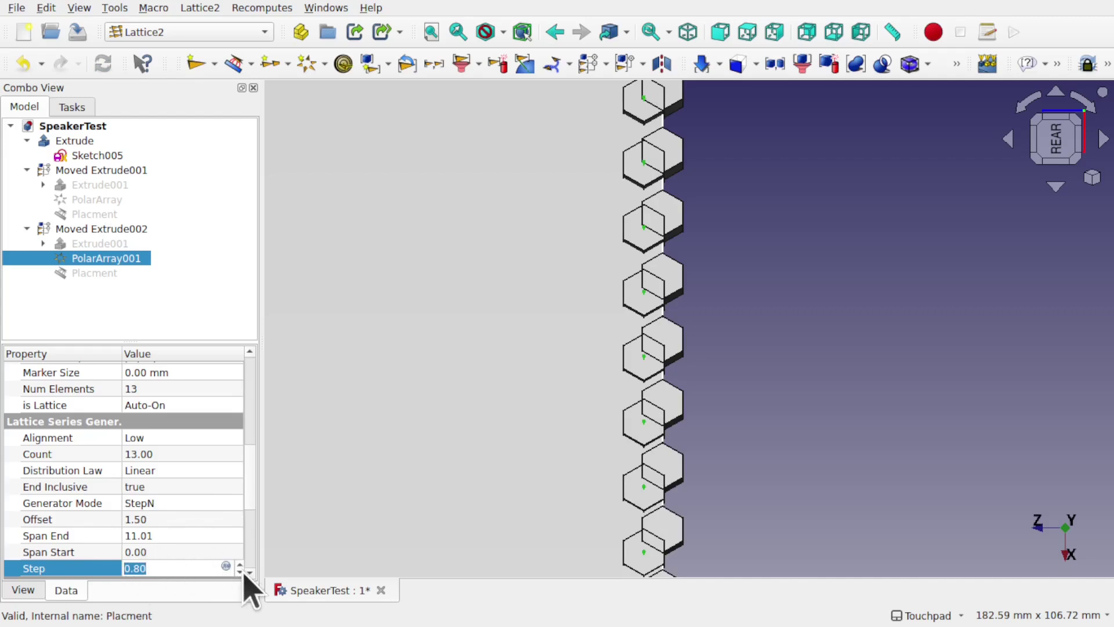
Link PolarArray's series step to the second array with the expression PolarArray001.Step.
left_click(107, 206)
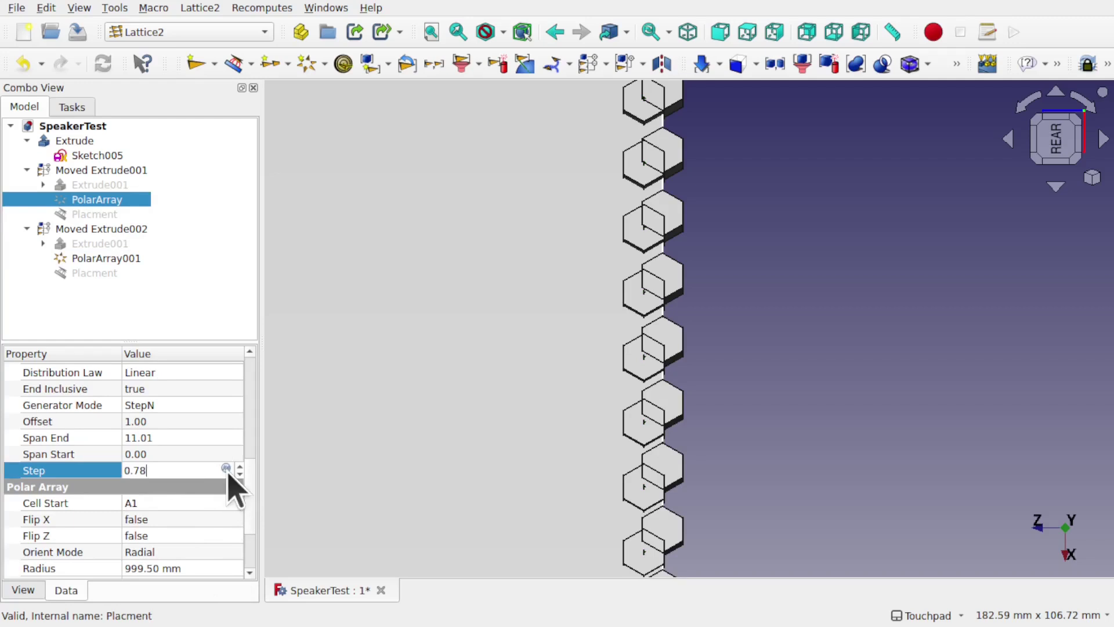
left_click(225, 468)
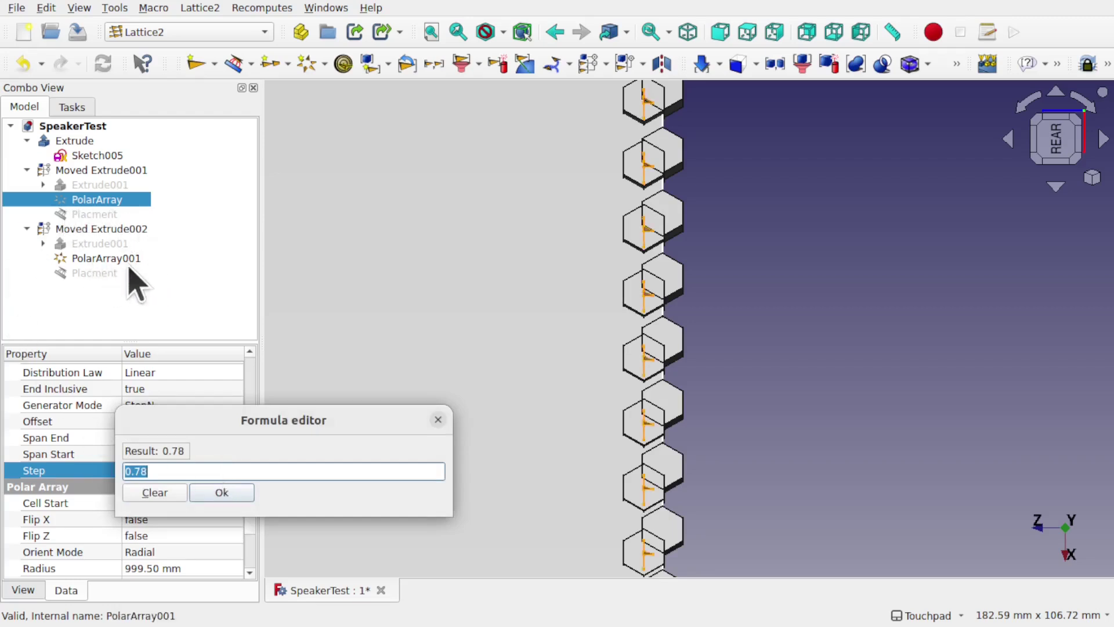
type("Pol")
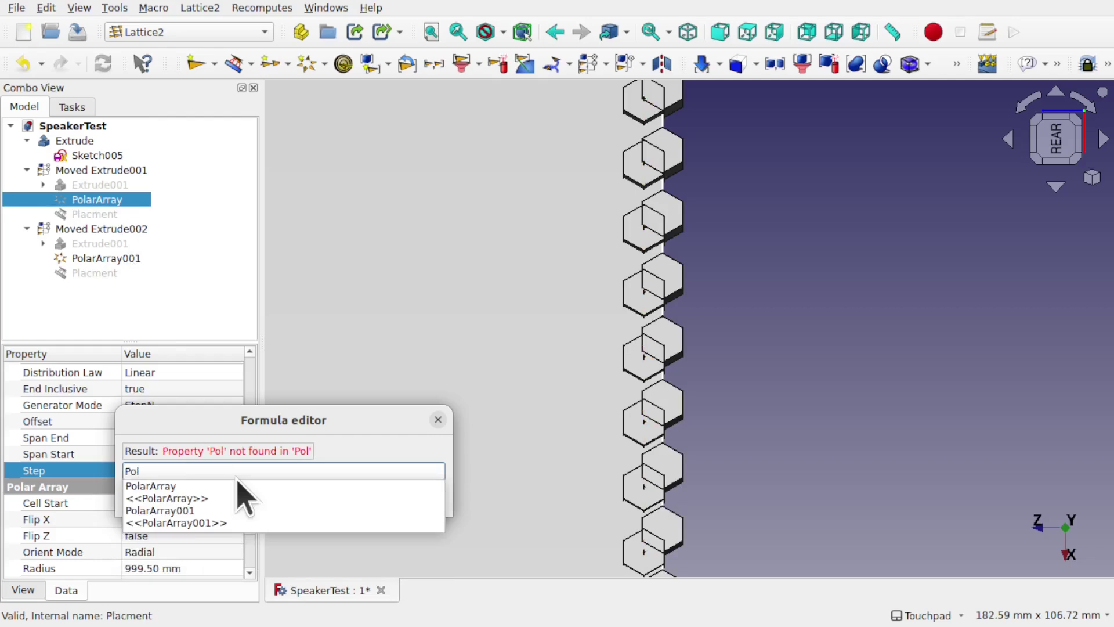
left_click(183, 512)
type("step")
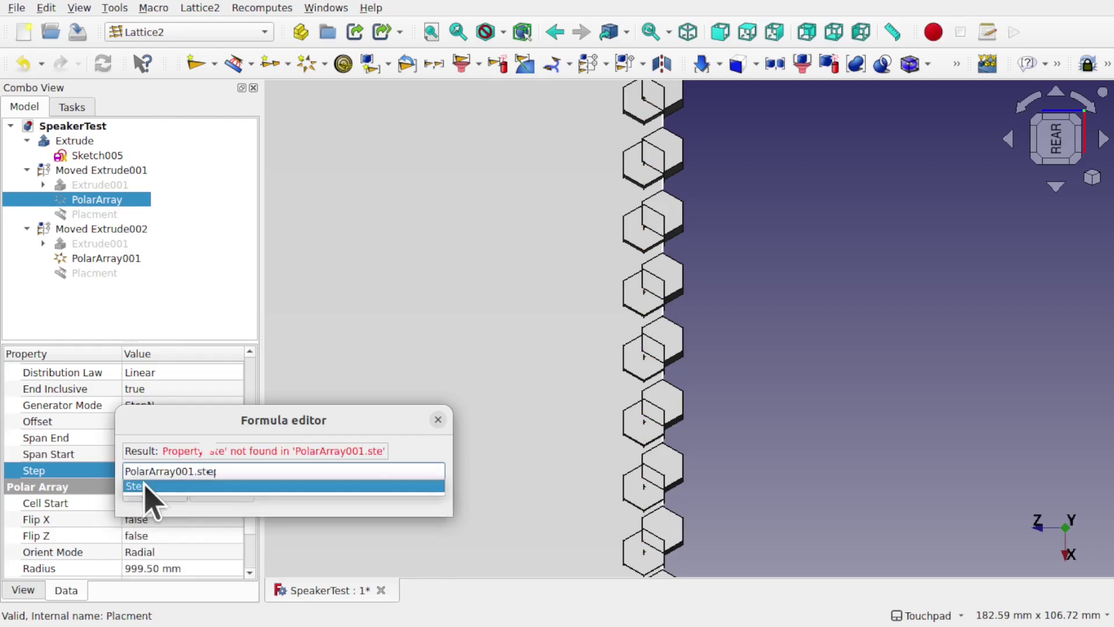
left_click(145, 487)
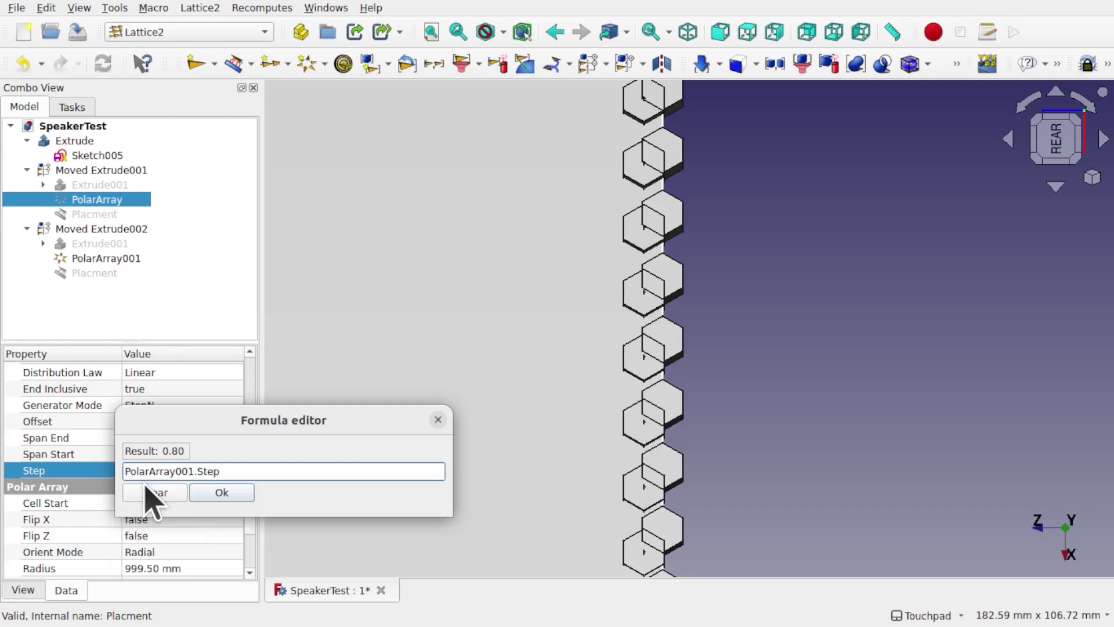
left_click(223, 493)
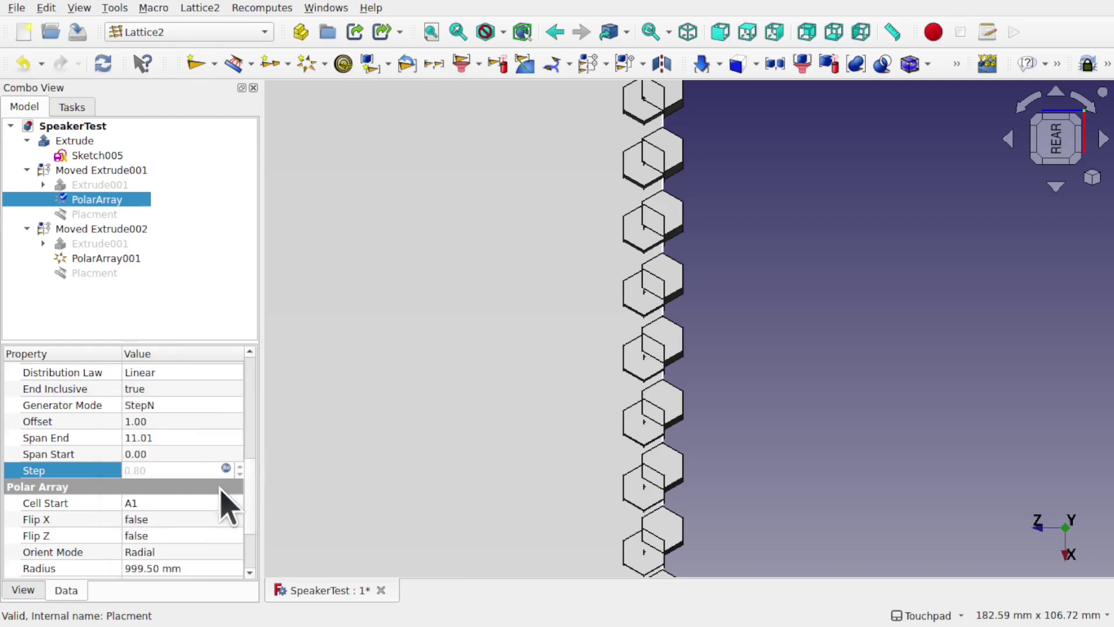
left_click(180, 503)
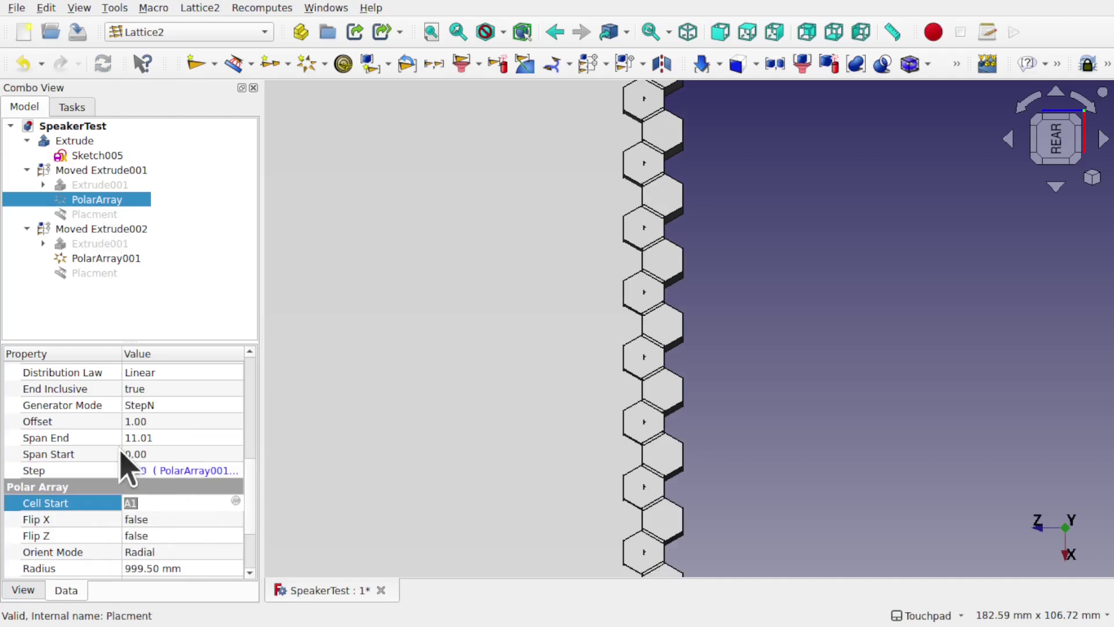
Try a series step of 0.82 for PolarArray001, settle on 0.90, and inspect the gaps between the hexagons up close.
left_click(110, 259)
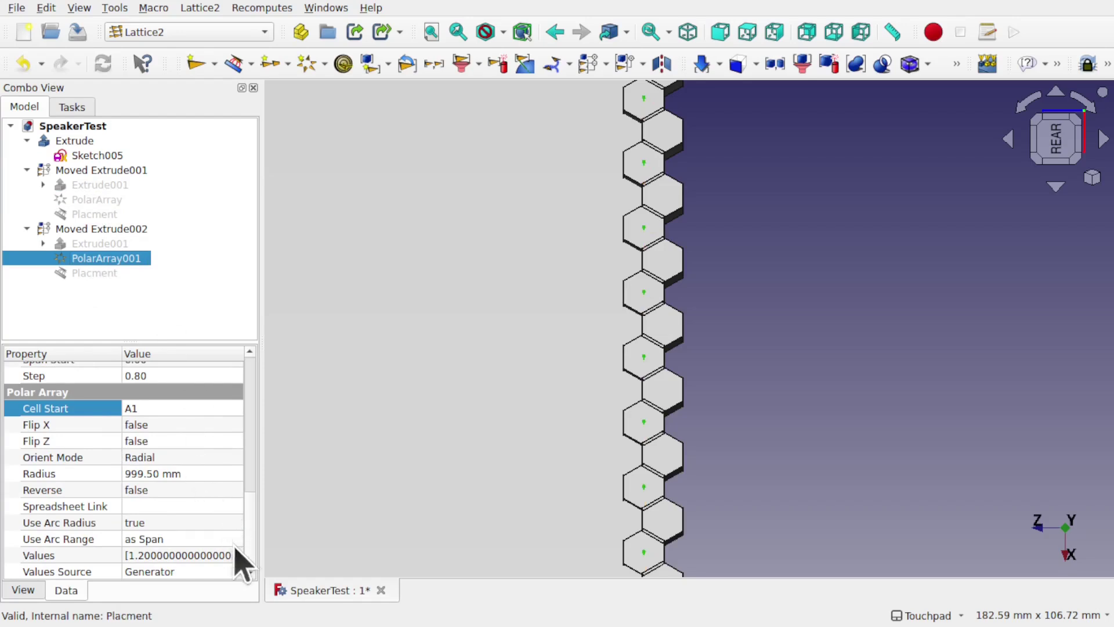
scroll(250, 558, "up", 1)
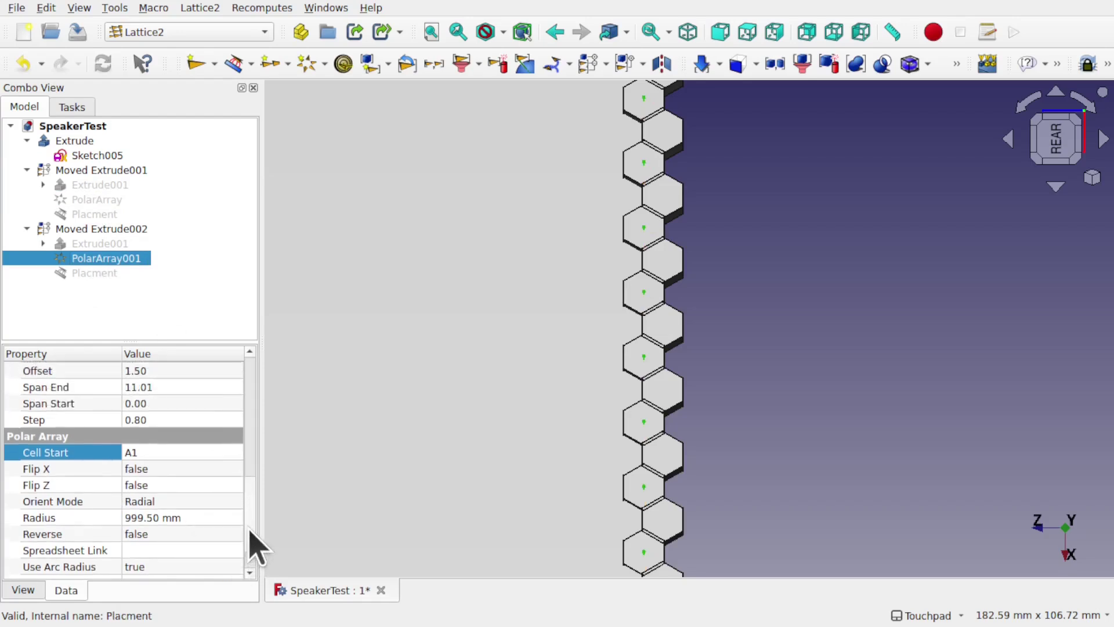
left_click(167, 420)
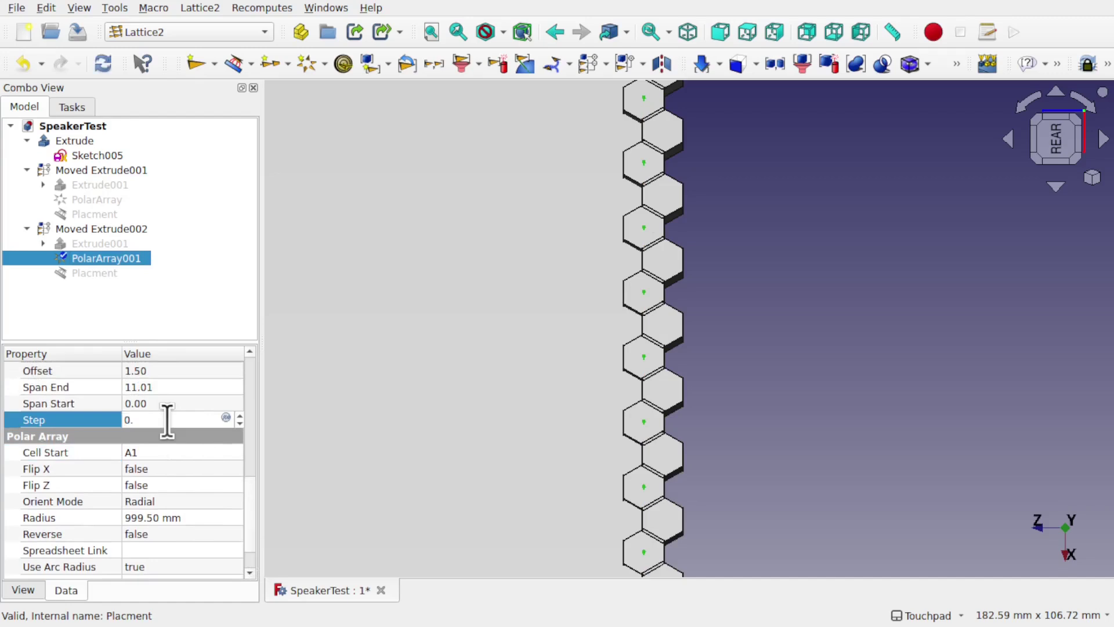
key("Return")
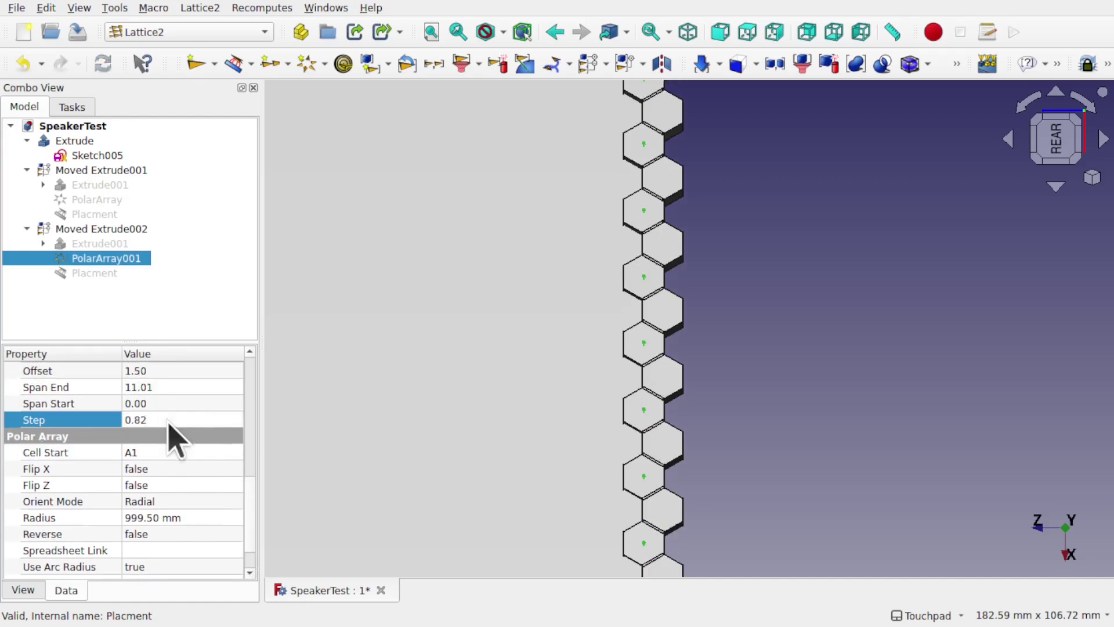
left_click(163, 419)
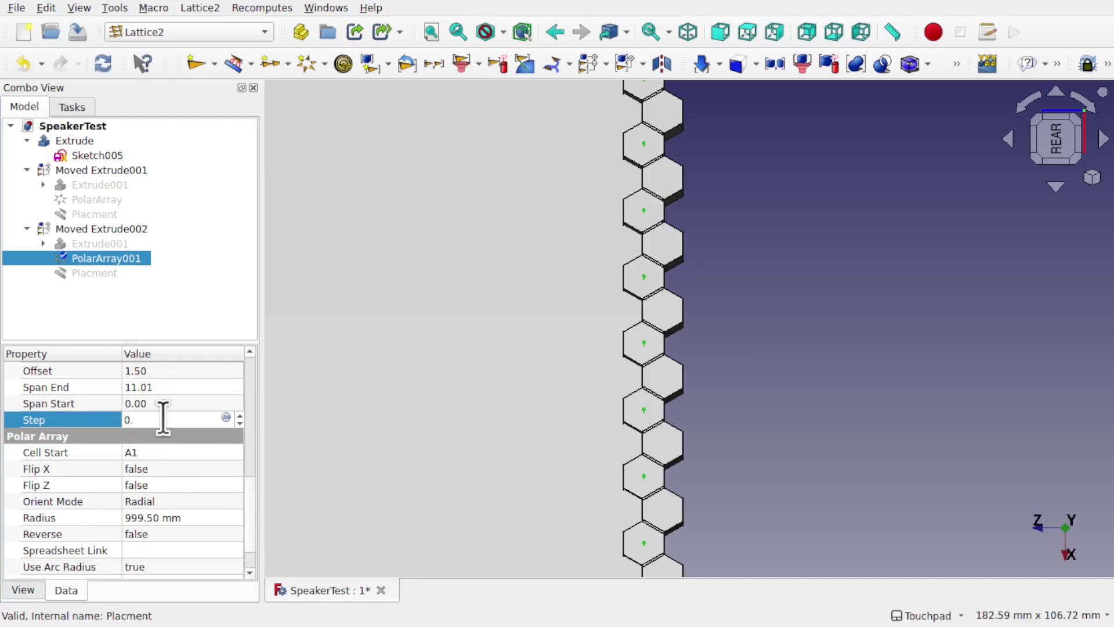
key("Return")
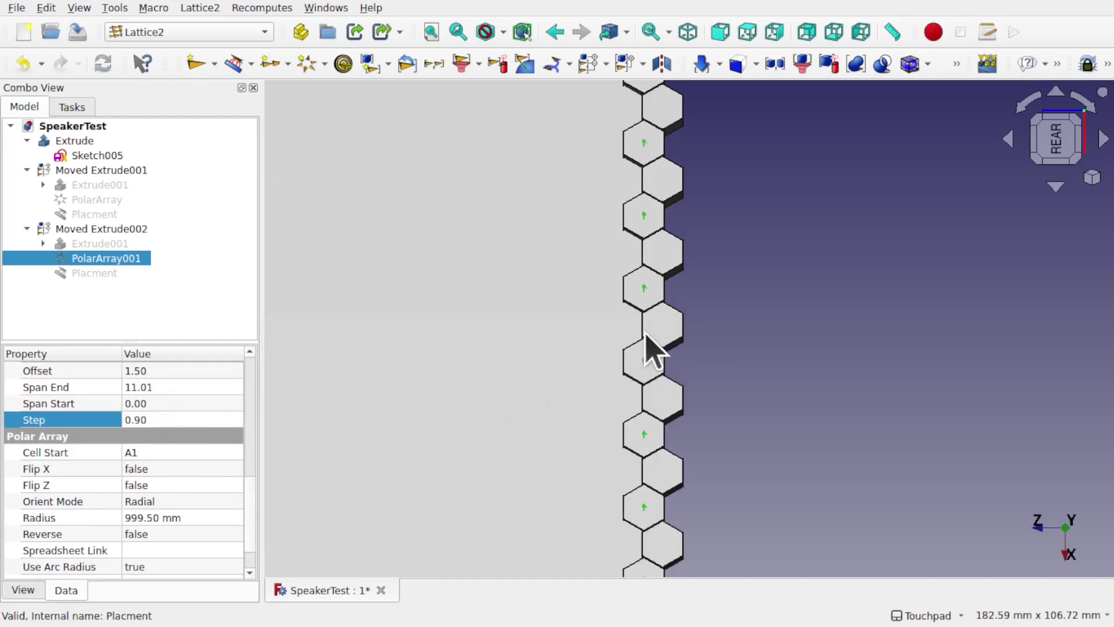
scroll(653, 348, "up", 2)
scroll(653, 348, "up", 3)
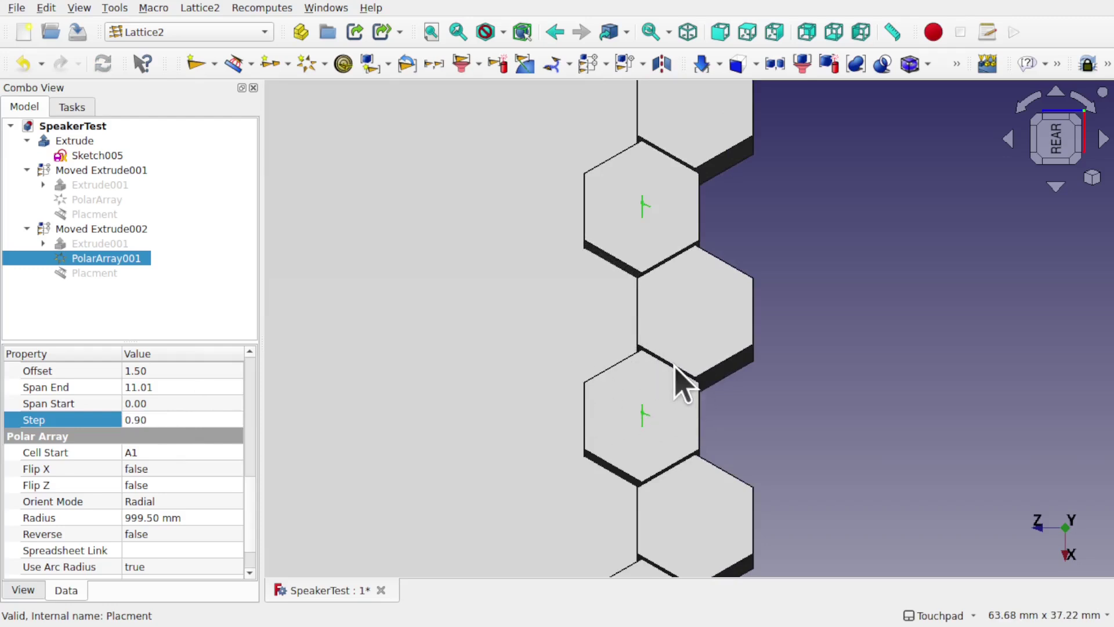
scroll(679, 377, "up", 4)
scroll(690, 413, "down", 4)
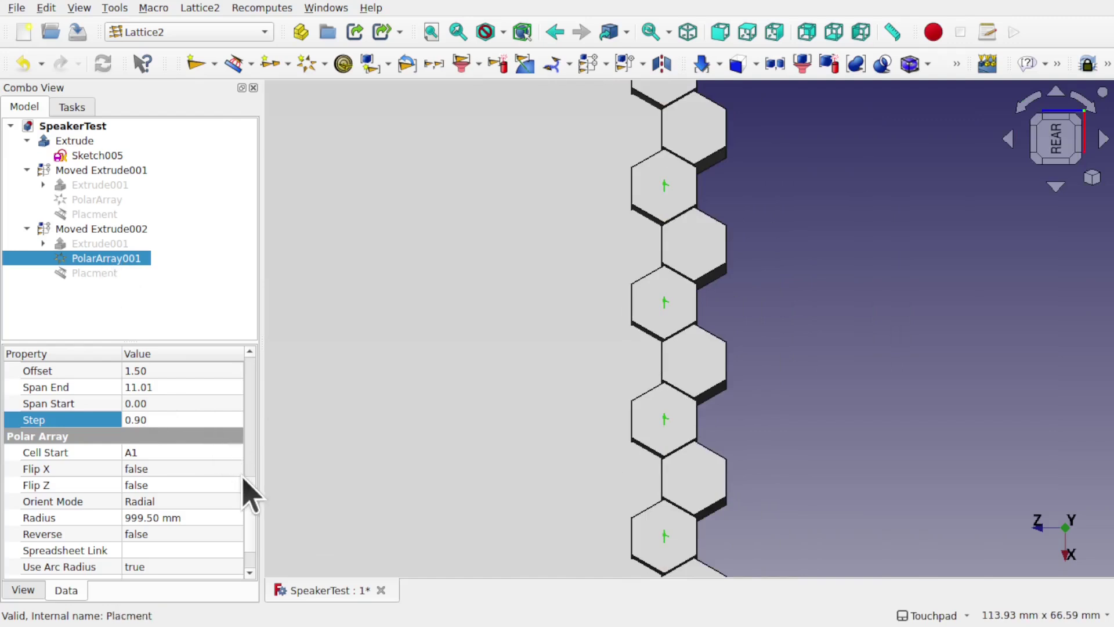
Set the z position of PolarArray001's attachment offset to 6 mm.
left_click_drag(253, 509, 253, 390)
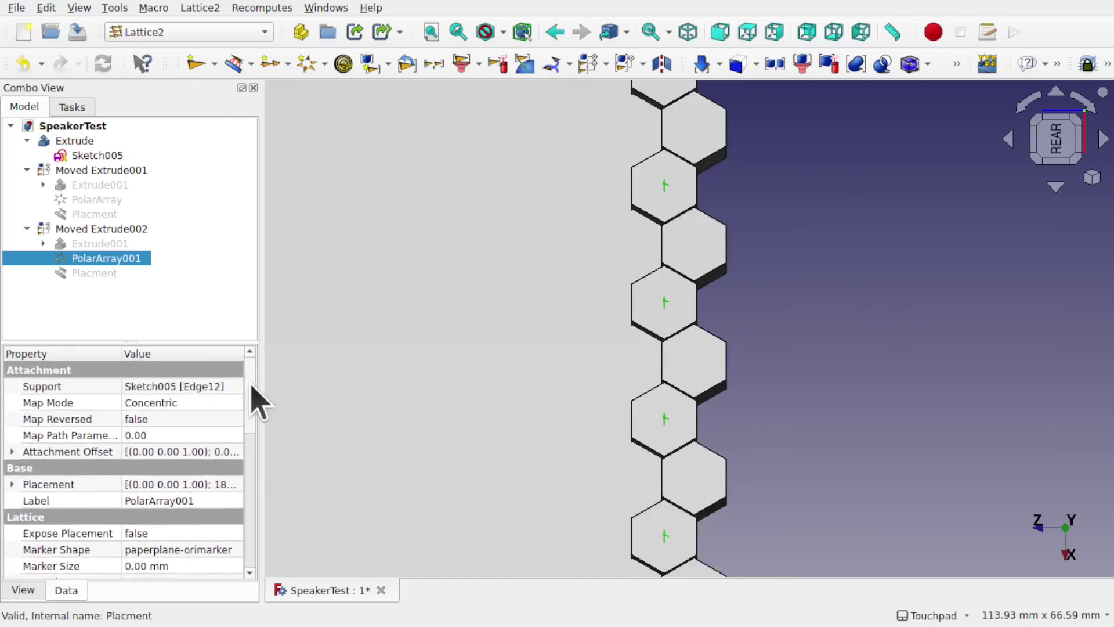
left_click(13, 452)
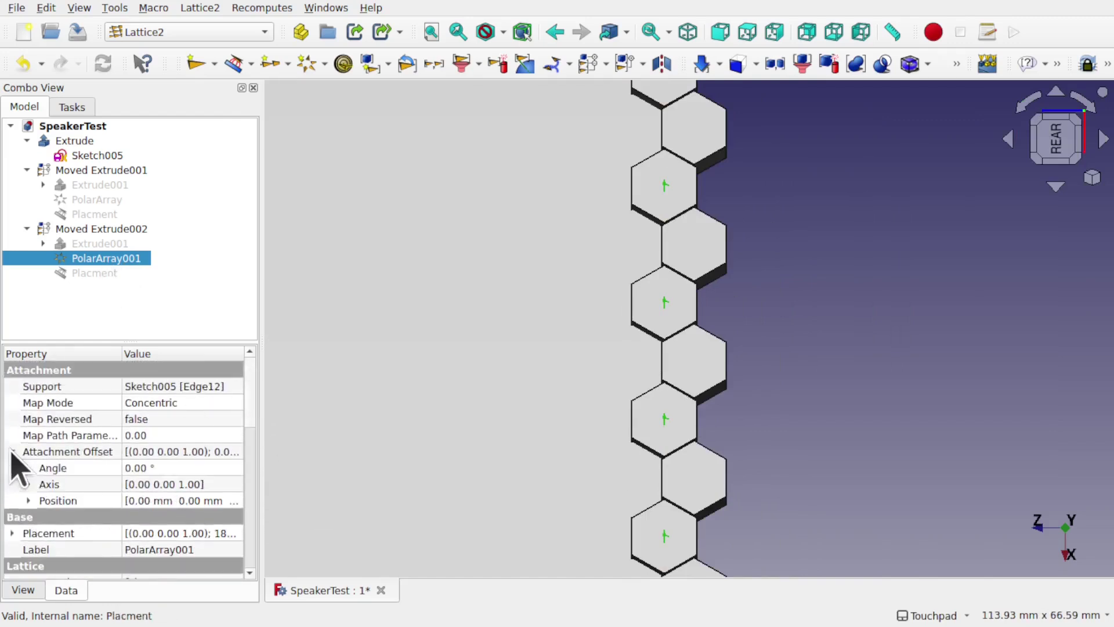
left_click(24, 500)
left_click(26, 501)
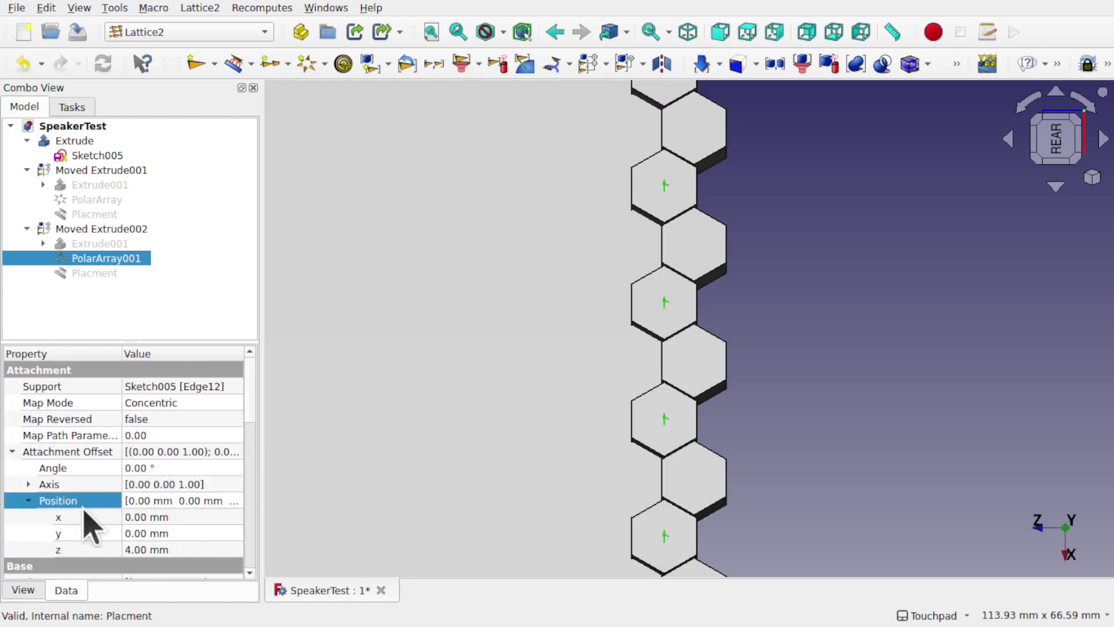
left_click(199, 550)
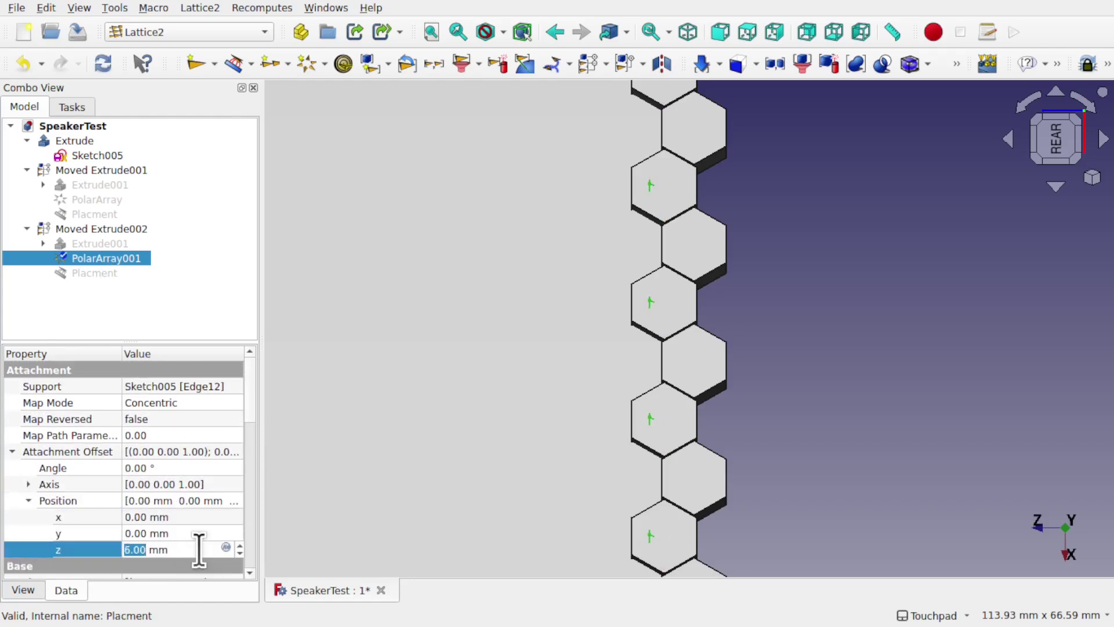
key("Return")
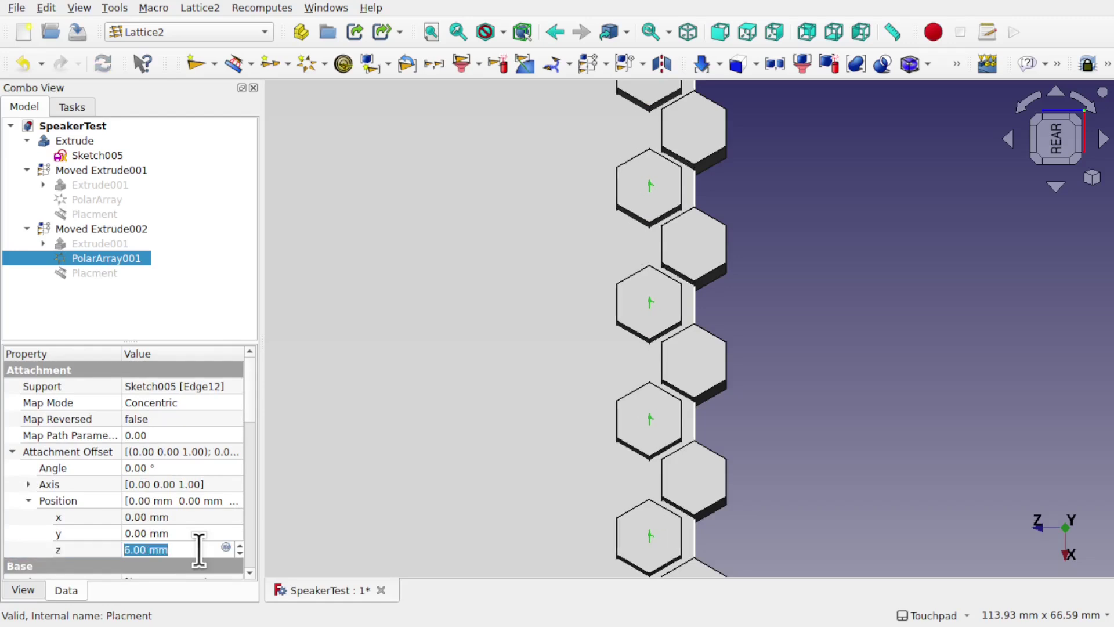
Examine the spacing between the two hexagon rows from the rear, first up close and along the whole sheet edge.
mouse_move(676, 417)
left_mouse_down("alt")
mouse_move(700, 448)
mouse_move(694, 426)
left_mouse_up("alt")
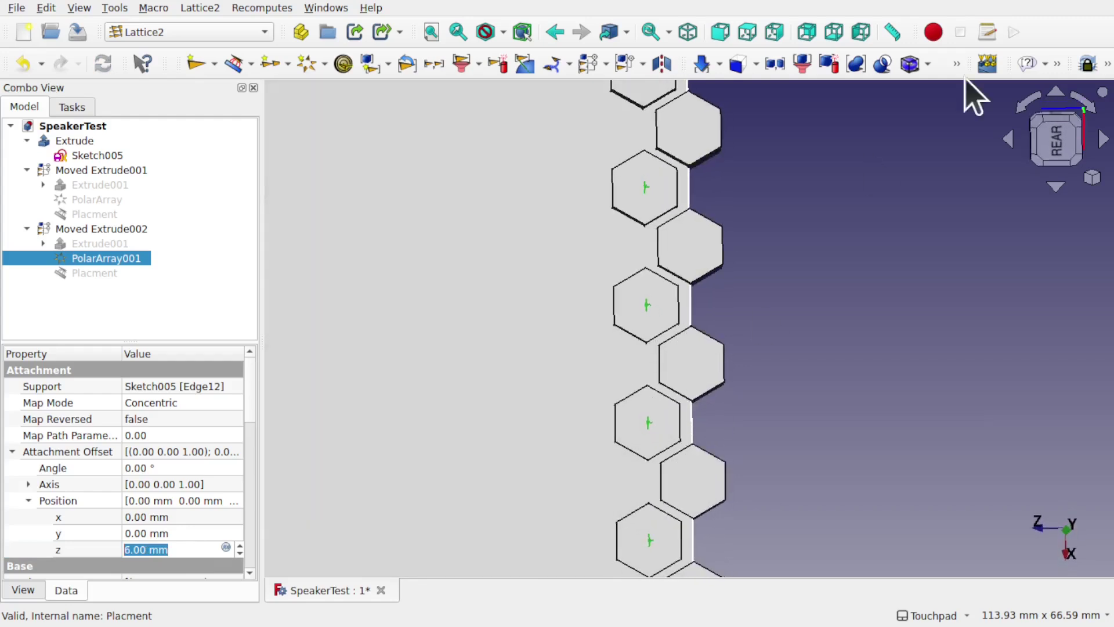
left_click(1058, 135)
left_click(1067, 151)
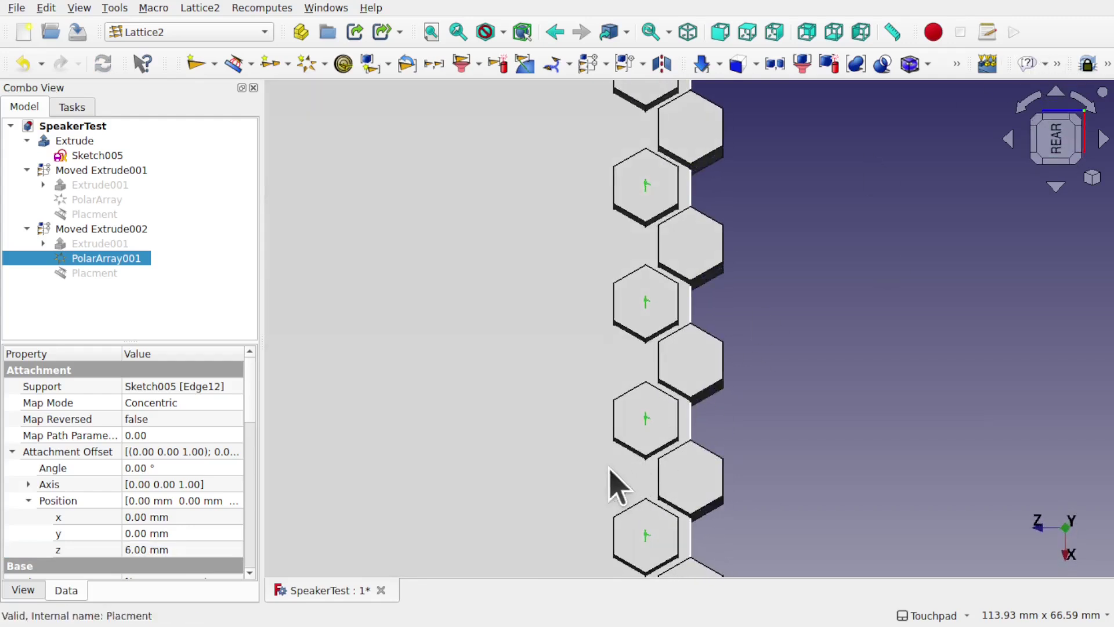
middle_click_drag(661, 363, 647, 464)
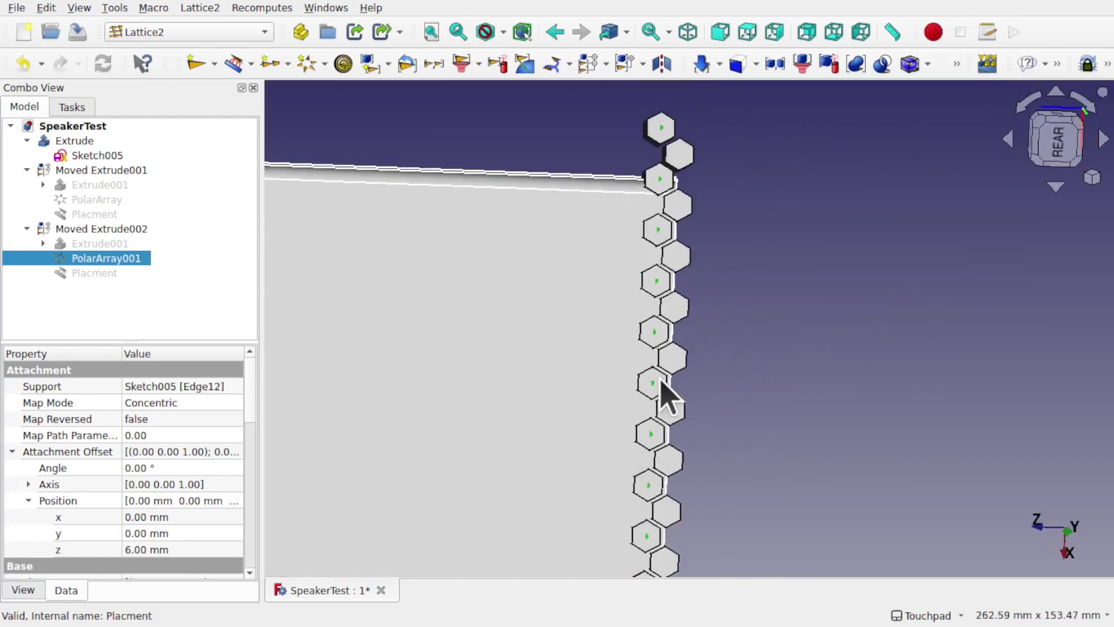
scroll(624, 345, "down", 4)
scroll(627, 347, "down", 1)
middle_click_drag(629, 349, 661, 355)
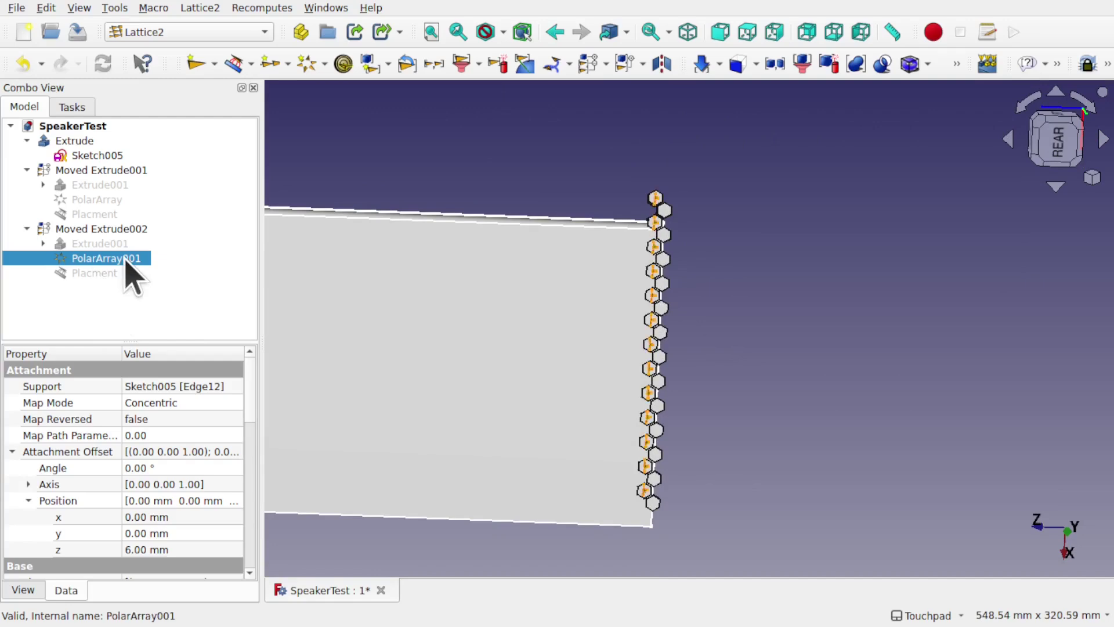
Try a count of 11 for PolarArray001, and settle on 10 to shorten that hexagon row.
left_click(251, 495)
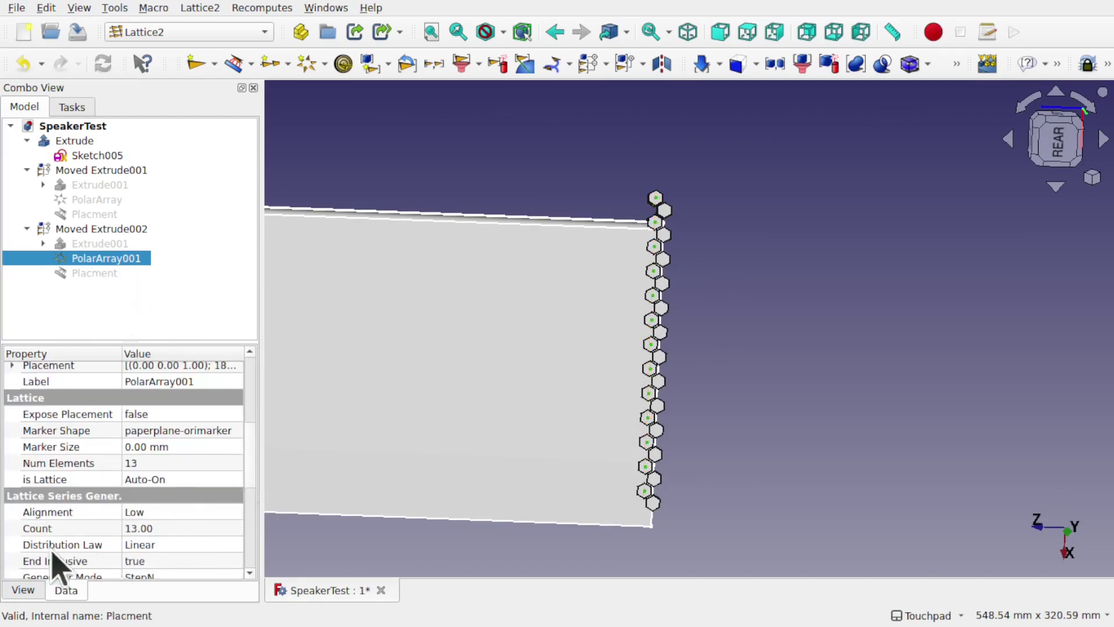
left_click(174, 528)
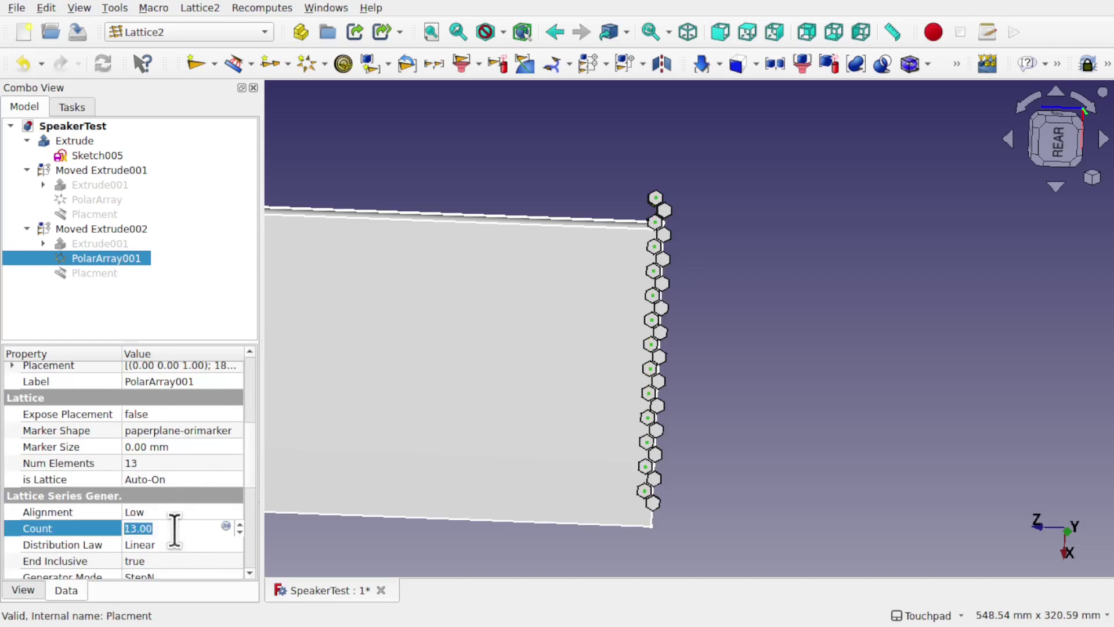
key("Return")
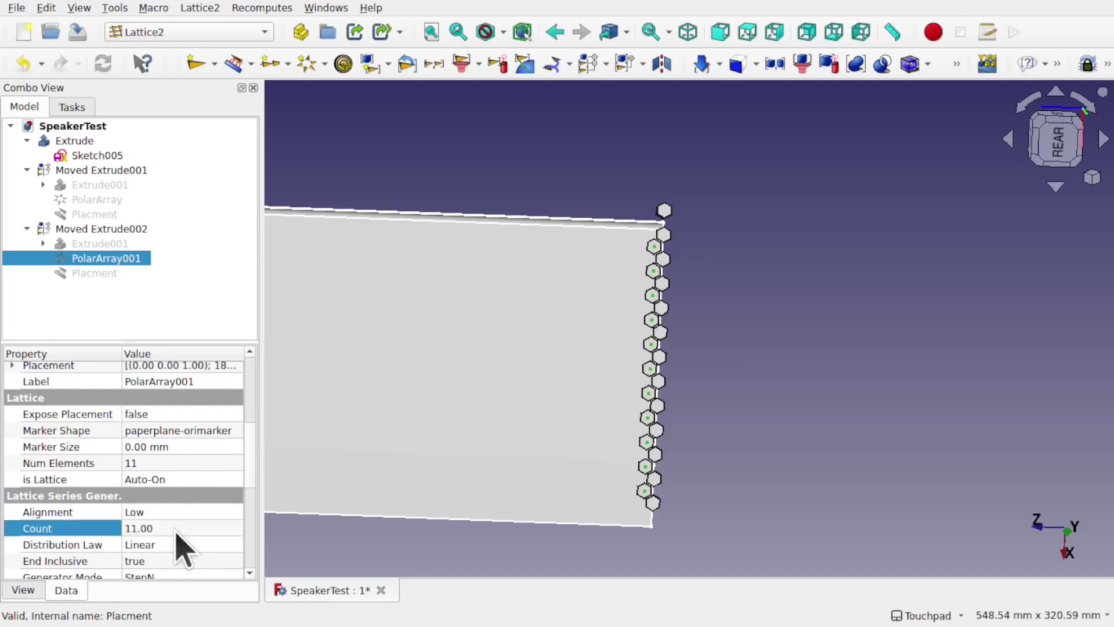
left_click(174, 528)
key("Return")
Try a count of 10 for PolarArray, settle on 11, and check both hexagon rows against the sheet's edge.
left_click(95, 200)
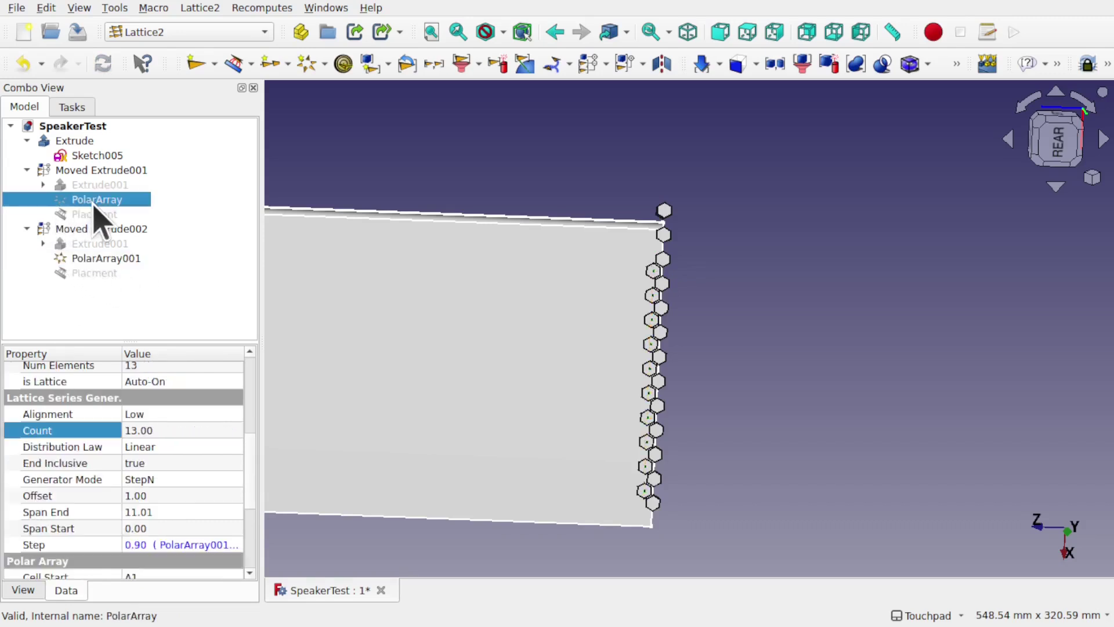
left_click(192, 429)
type("10")
key("Return")
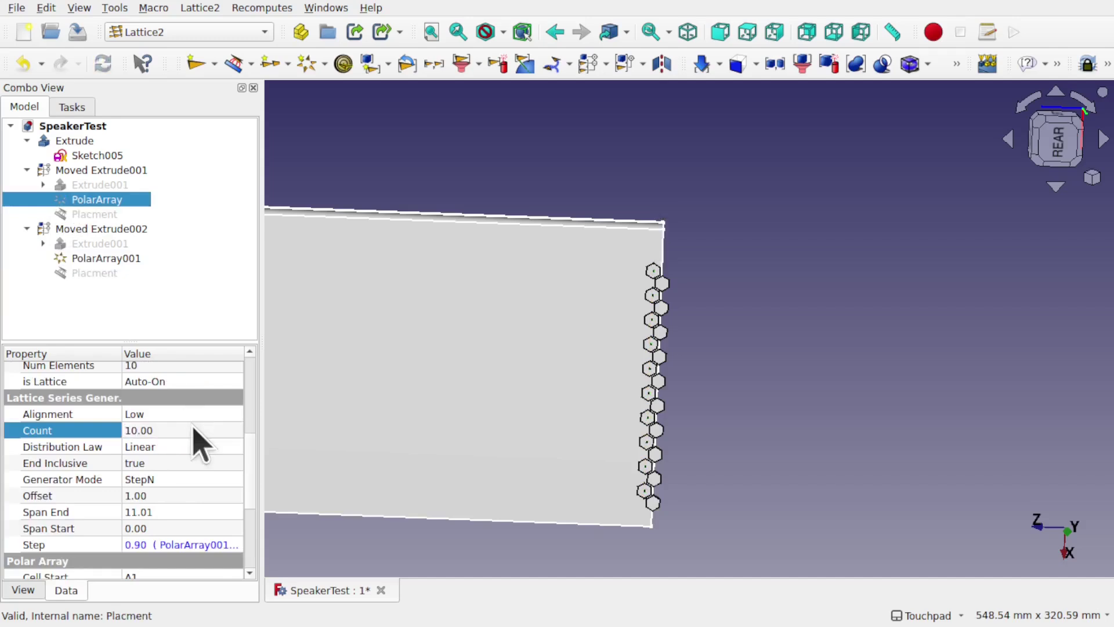
left_click(192, 430)
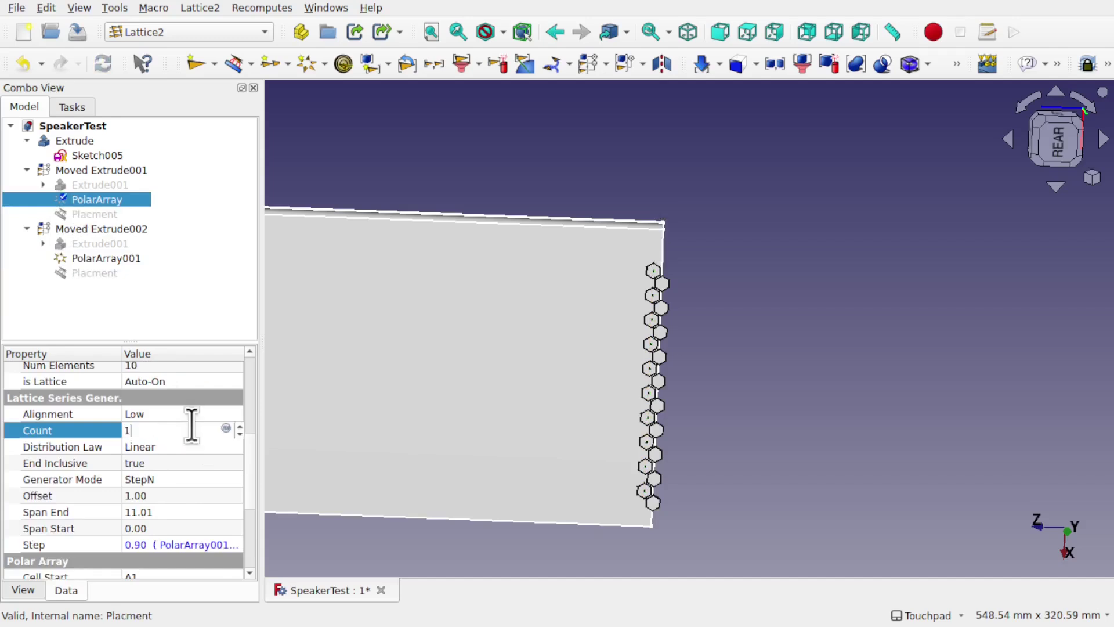
type("11")
key("Return")
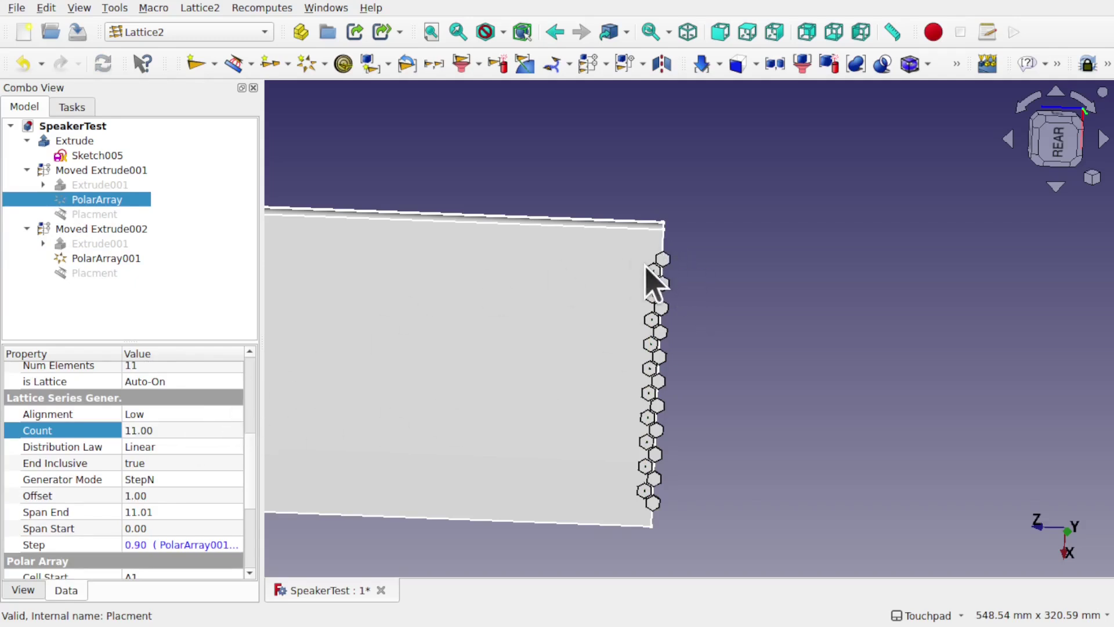
left_click(677, 424)
left_click_drag(685, 477, 712, 379, "shift")
scroll(766, 423, "up", 5)
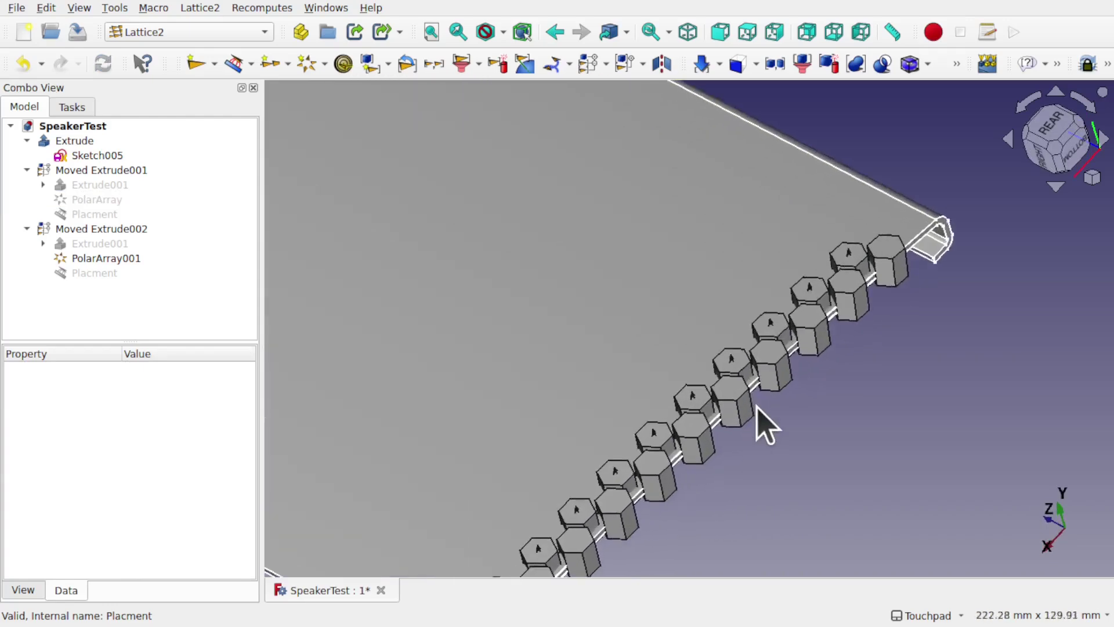
Combine Moved Extrude001 and Moved Extrude002 into one compound with Make compound, and save the document.
left_click(27, 229)
left_click(26, 170)
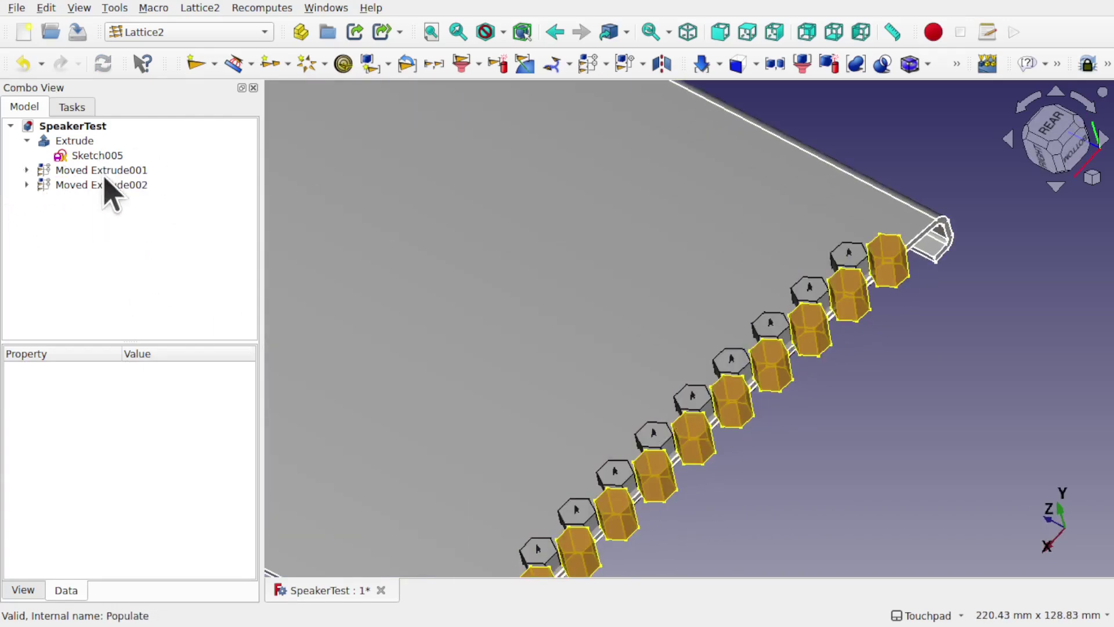
left_click(105, 170)
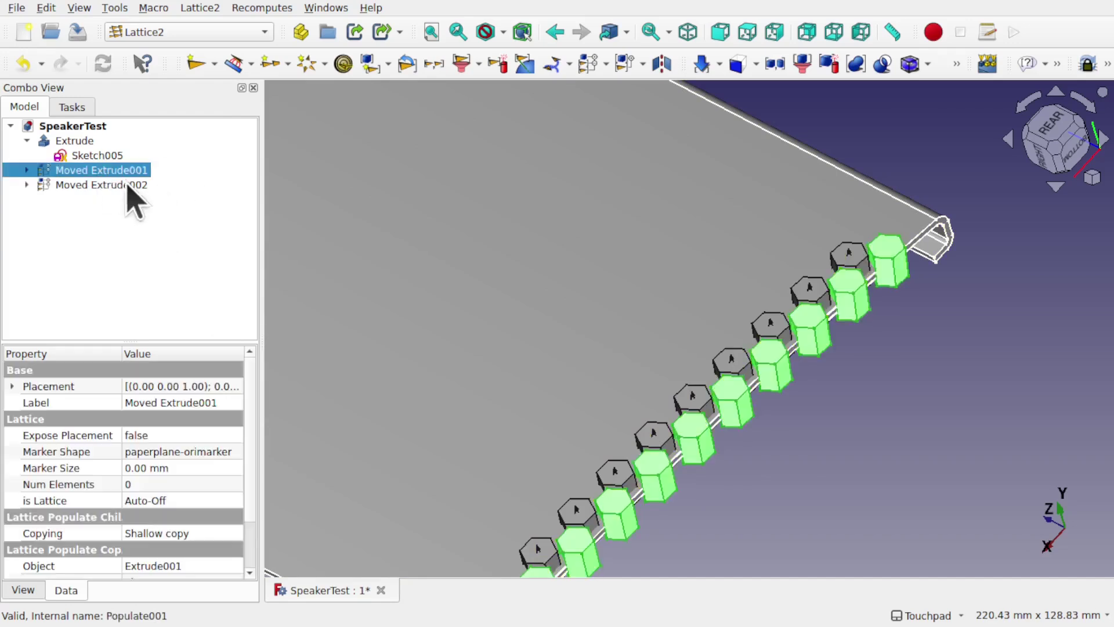
left_click(119, 185, "ctrl")
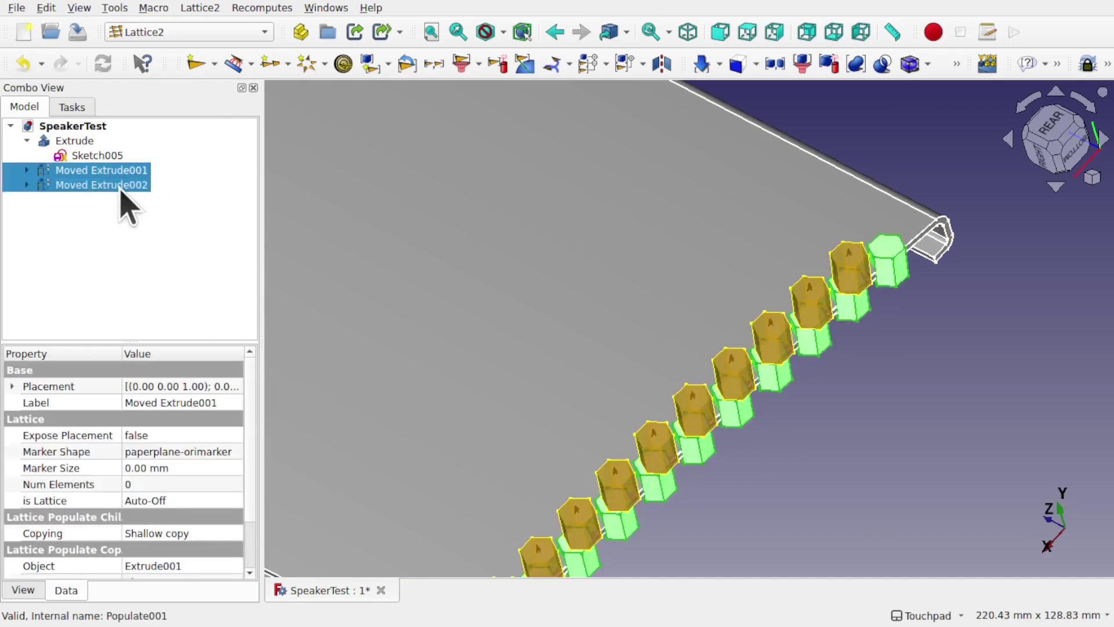
left_click(199, 8)
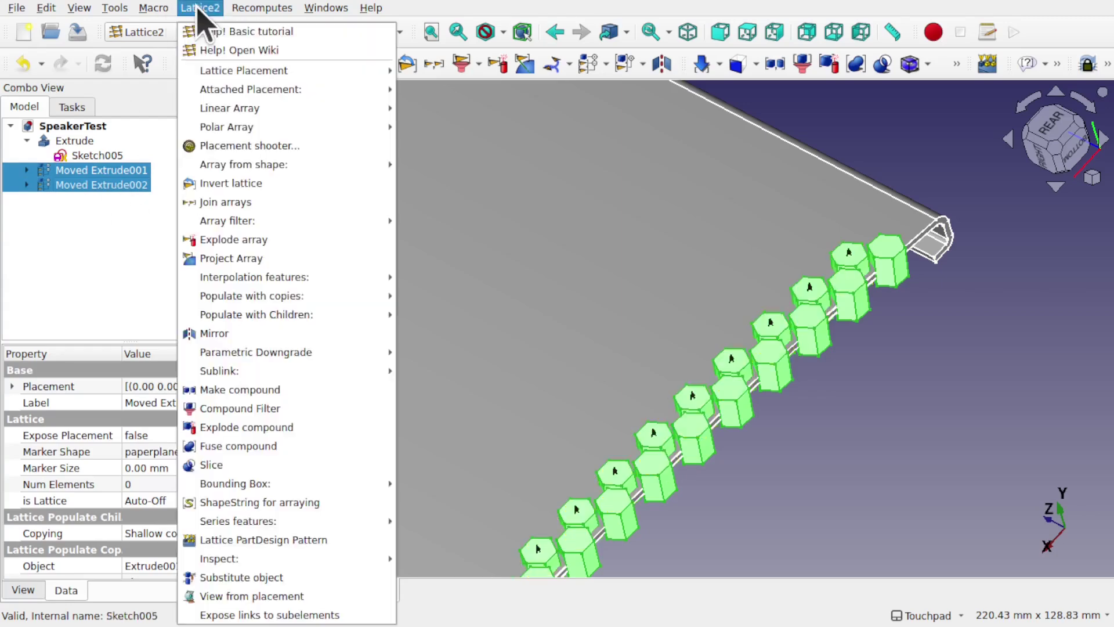
left_click(273, 389)
left_click(92, 173)
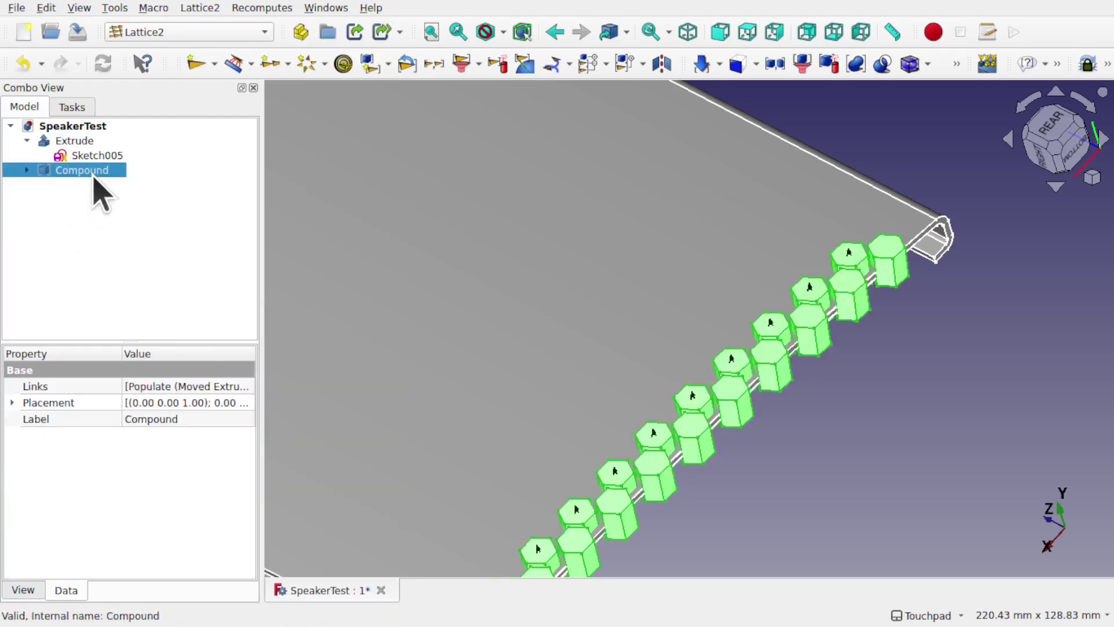
left_click(139, 260)
scroll(600, 348, "down", 5)
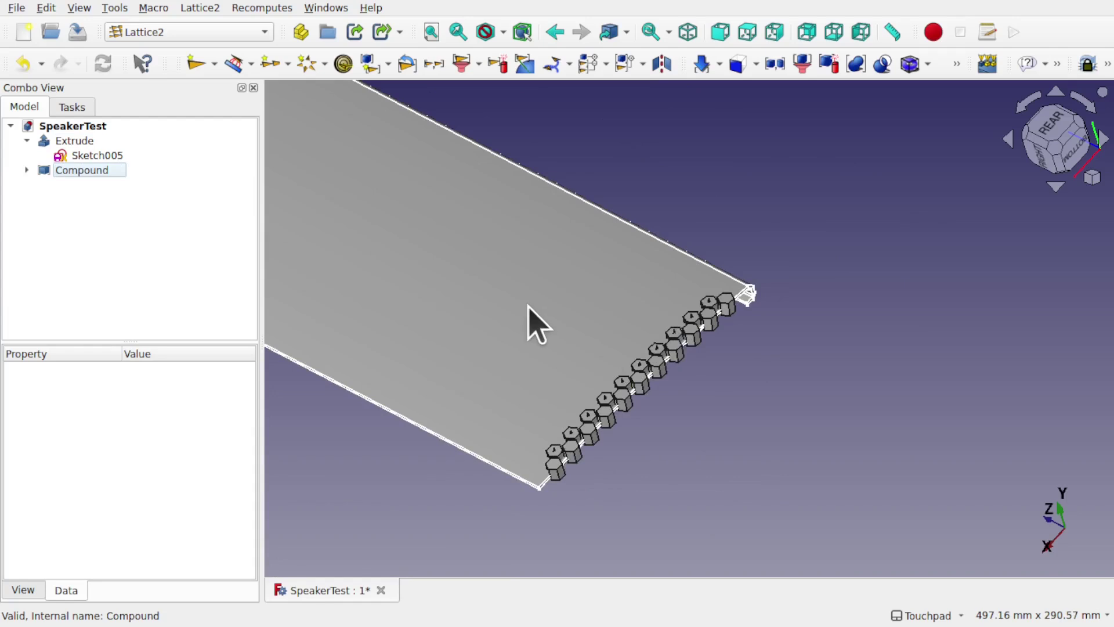
key("ctrl+s")
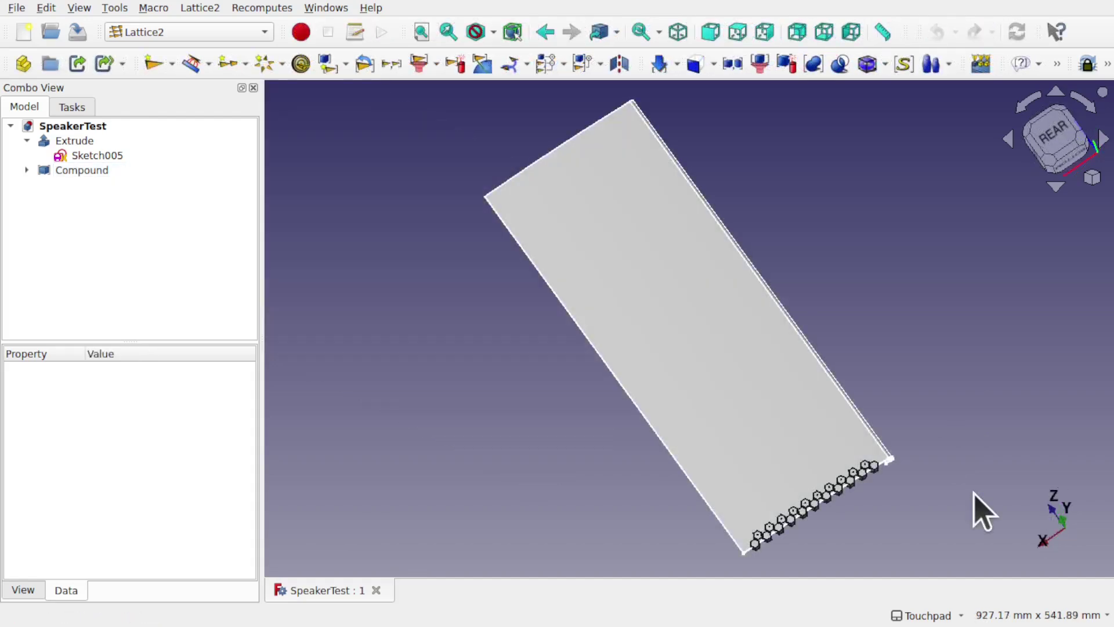
Inspect the hexagon compound's position along the curved end of the sheet from several angles.
left_click(93, 170)
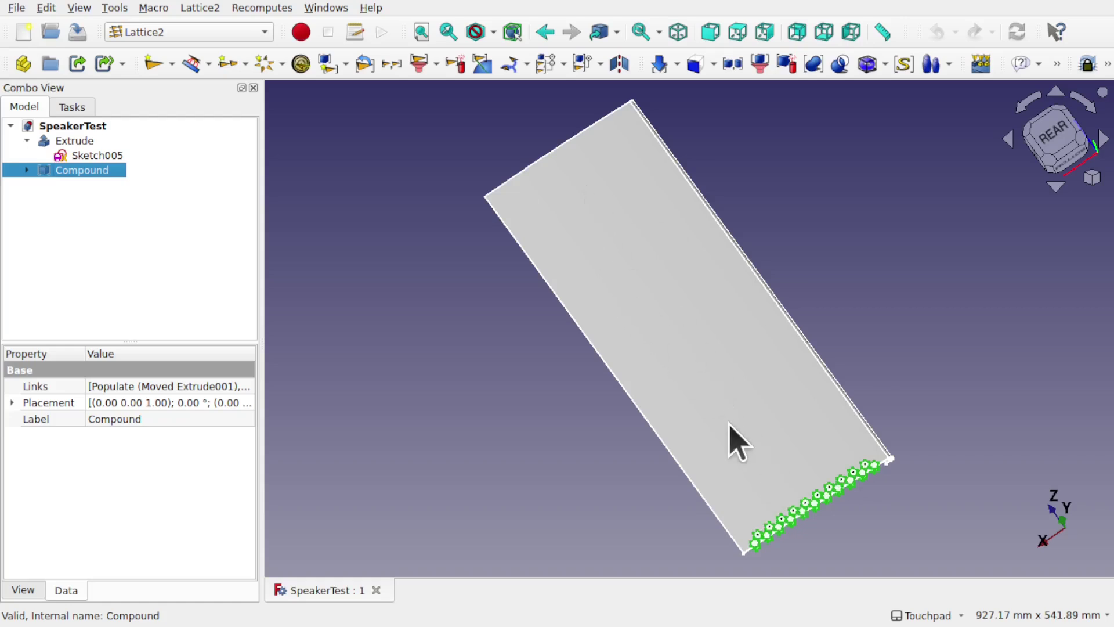
scroll(822, 540, "up", 5)
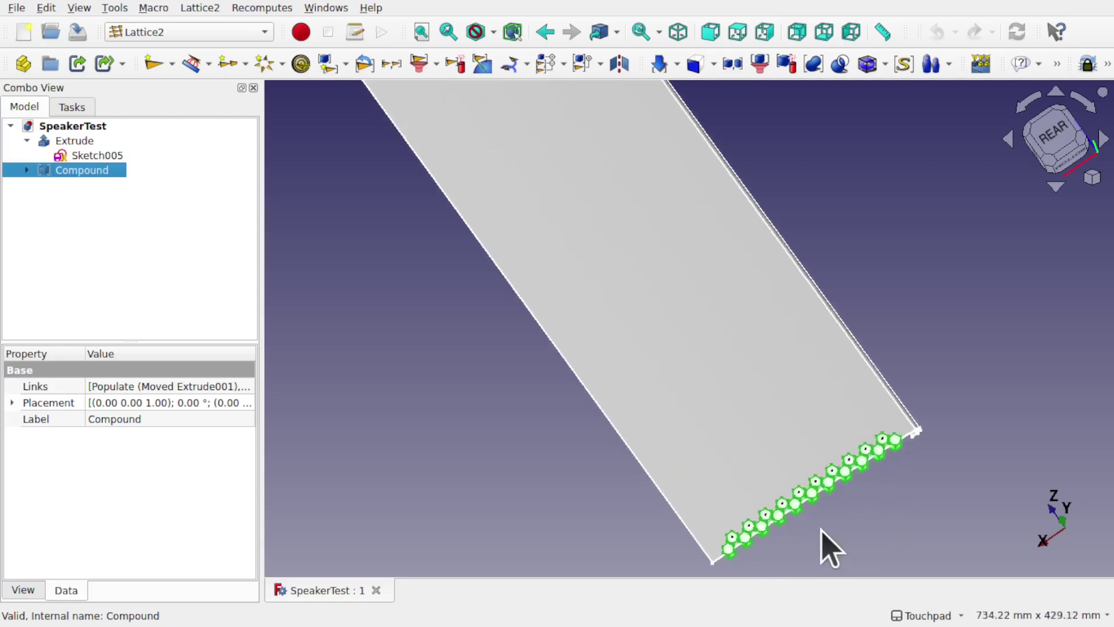
scroll(822, 530, "up", 1)
middle_click_drag(814, 510, 798, 427, "shift")
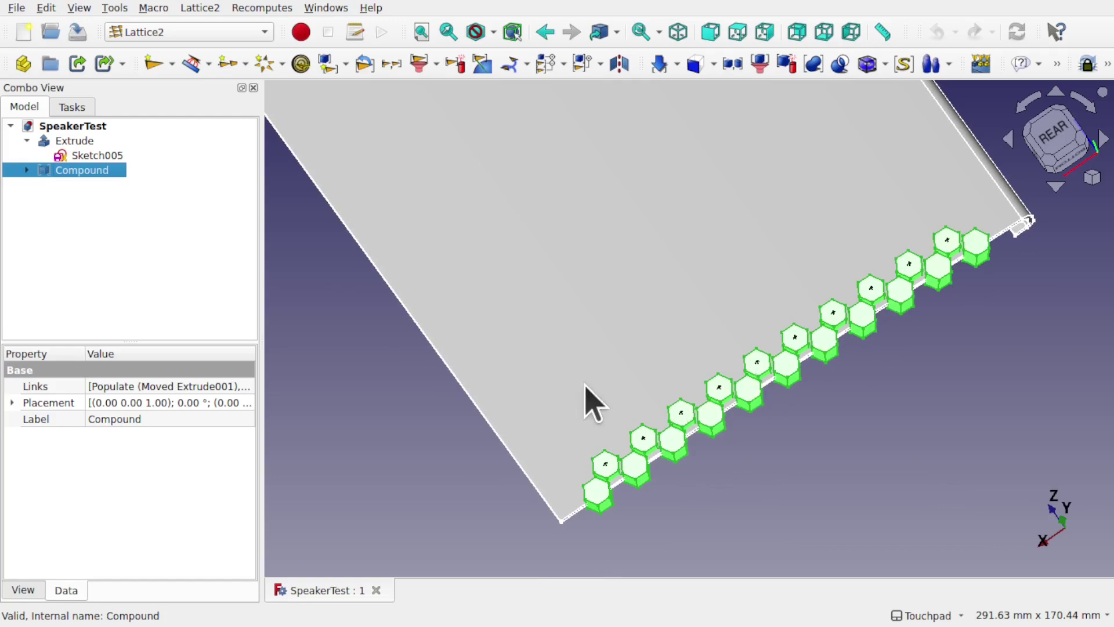
middle_click_drag(758, 441, 669, 311)
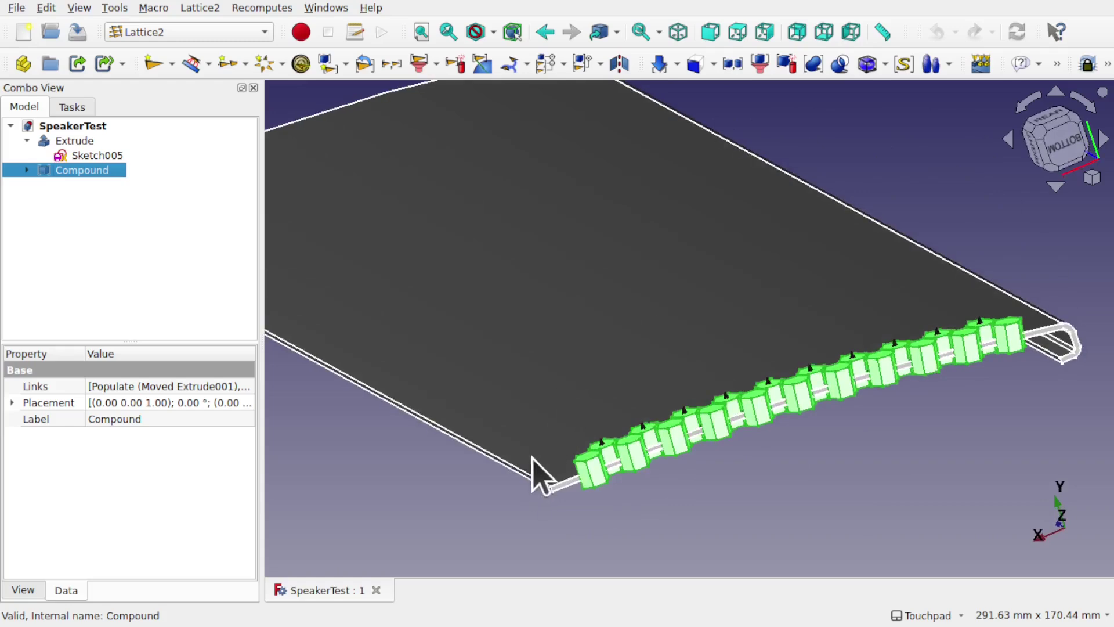
middle_click_drag(667, 469, 614, 466)
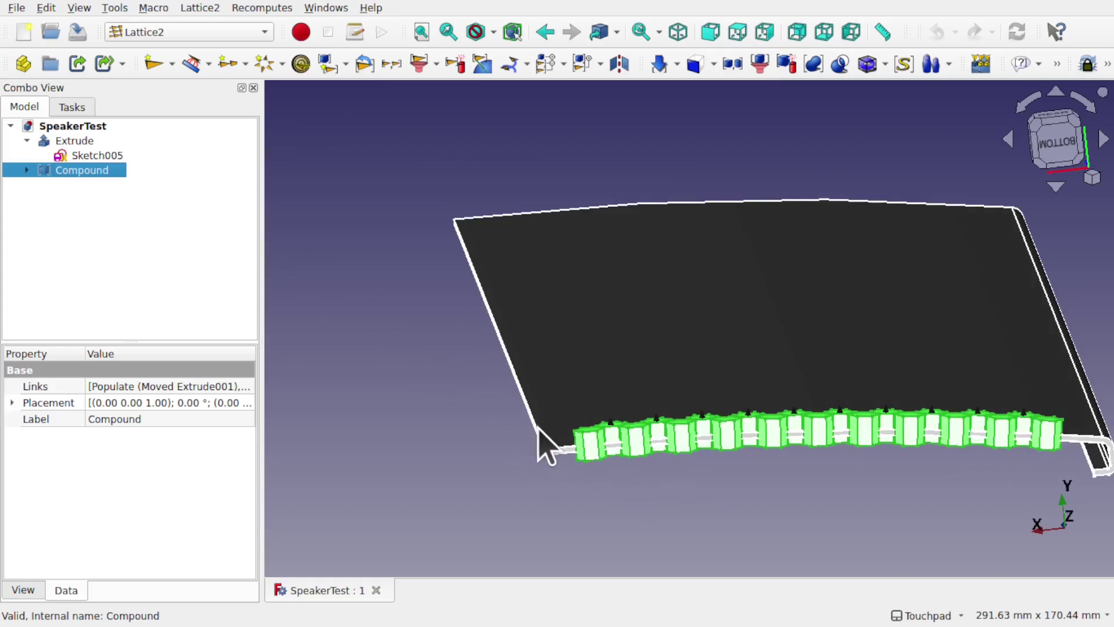
Create a Lattice2 Span / N linear array from the sheet's long straight edge opposite the hooked lip.
left_click(538, 426)
middle_click_drag(542, 443, 584, 418)
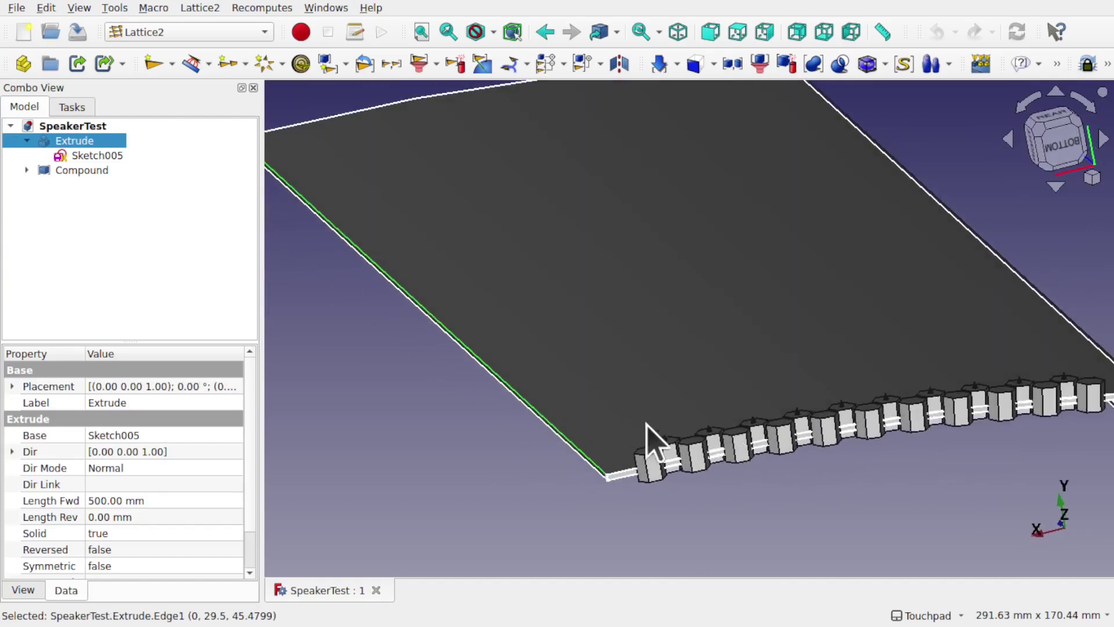
scroll(592, 425, "down", 2)
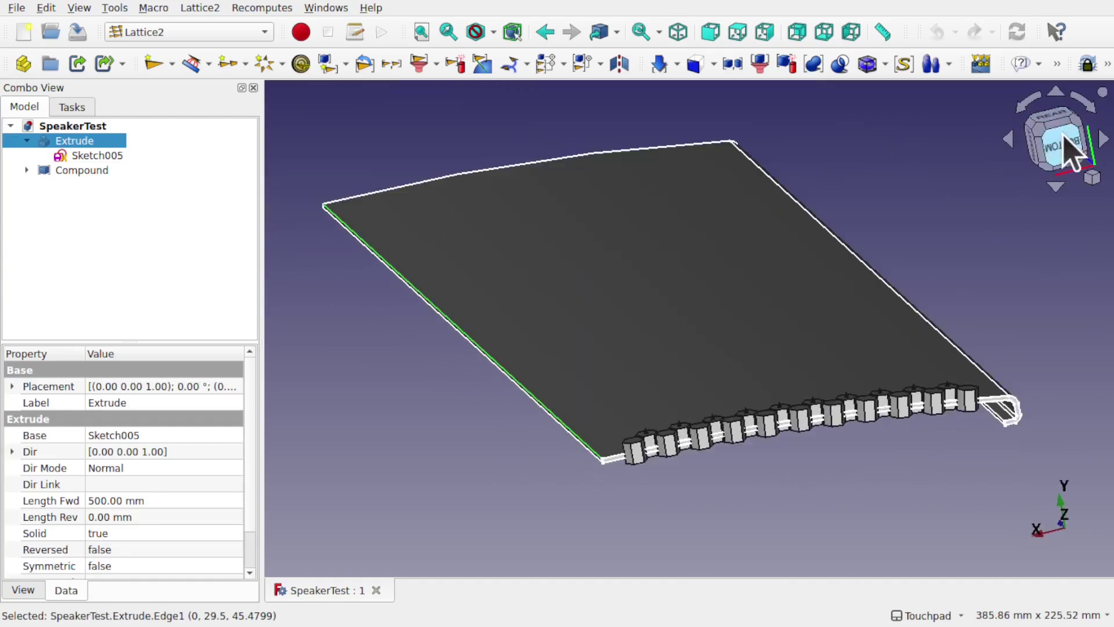
left_click(1066, 152)
left_click_drag(776, 348, 729, 457, "shift")
middle_click_drag(726, 319, 719, 378)
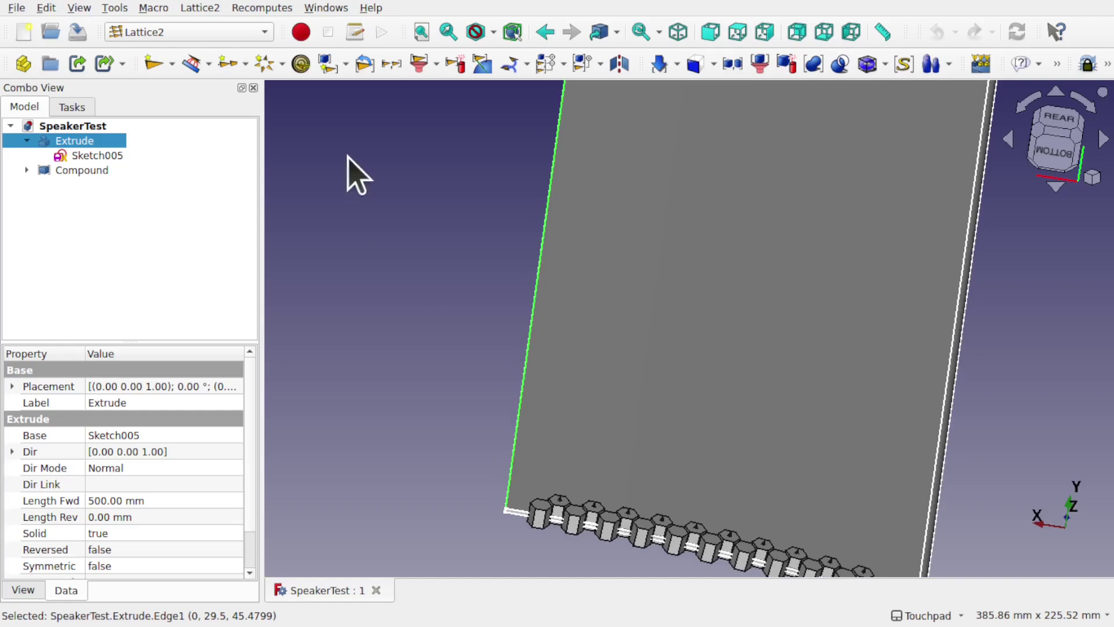
left_click(200, 8)
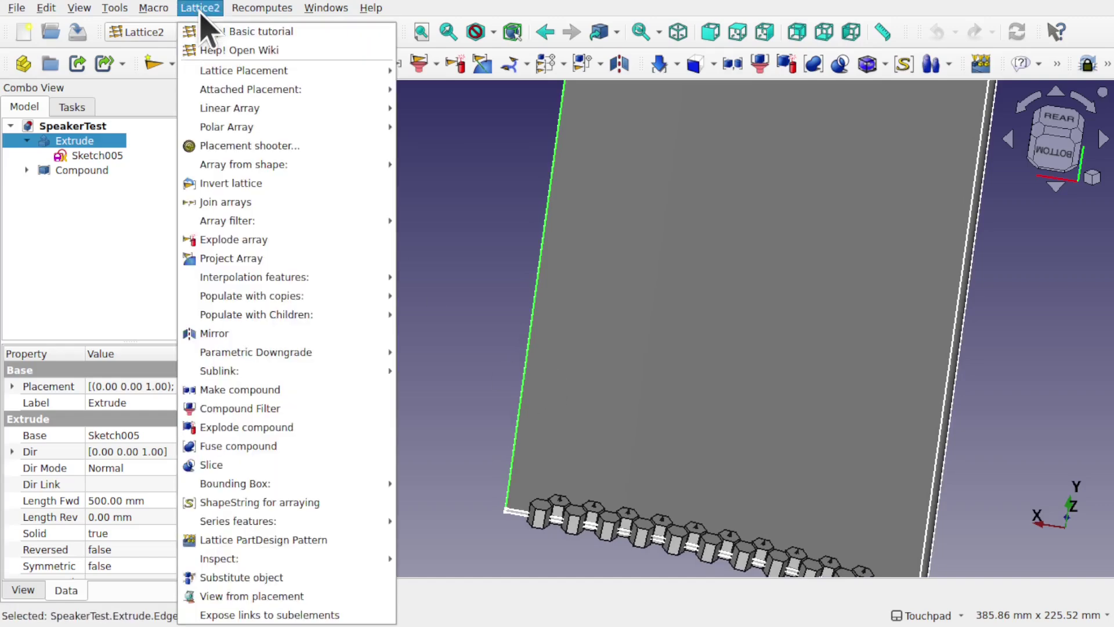
mouse_move(293, 104)
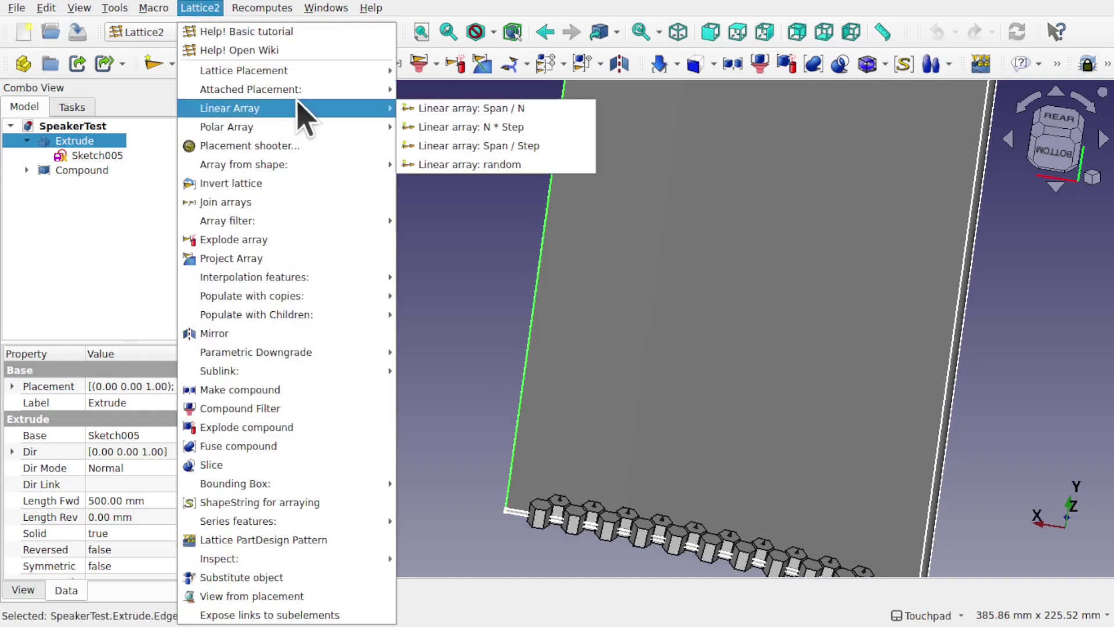
left_click(482, 114)
left_click_drag(786, 321, 793, 274, "shift")
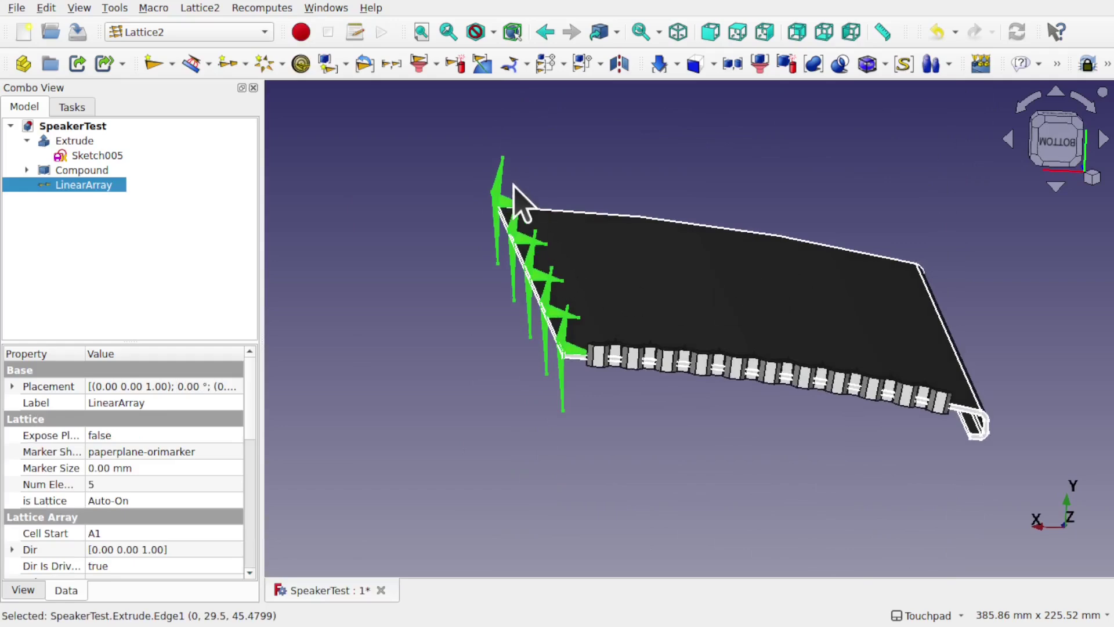
Hide the LinearArray placements and examine the sheet's corner beside the first hexagon from several angles.
scroll(571, 348, "up", 5)
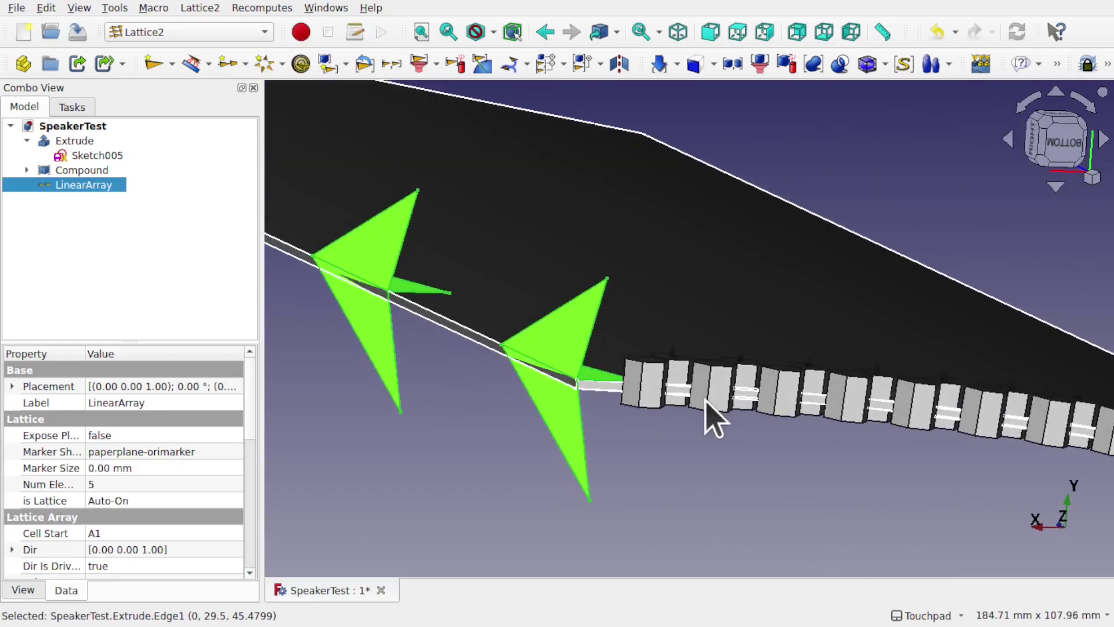
left_click(686, 450)
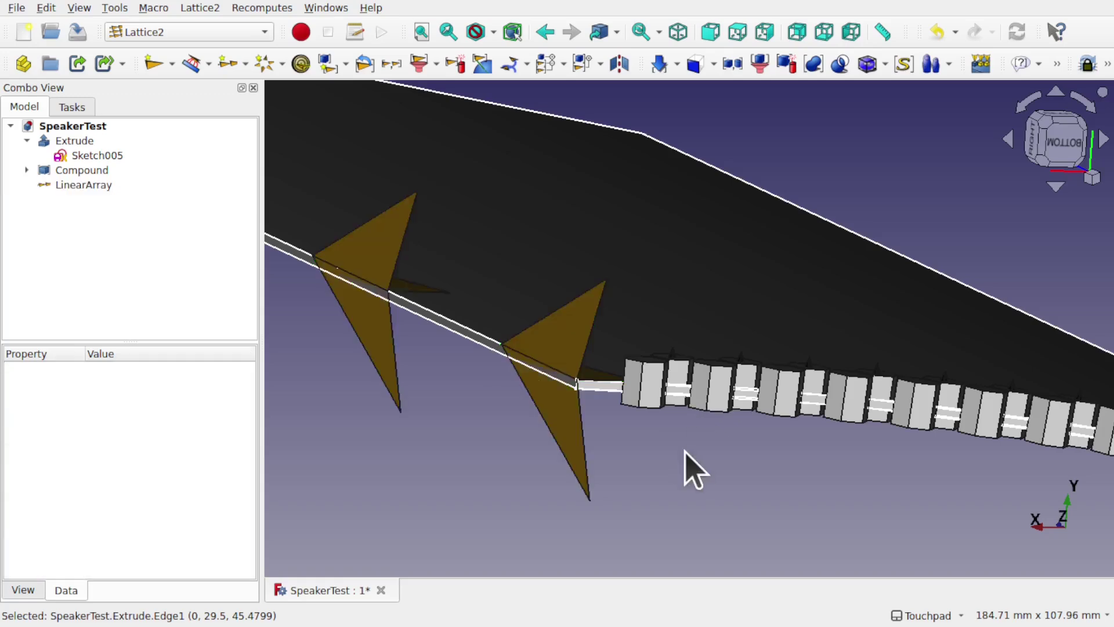
left_click(87, 186)
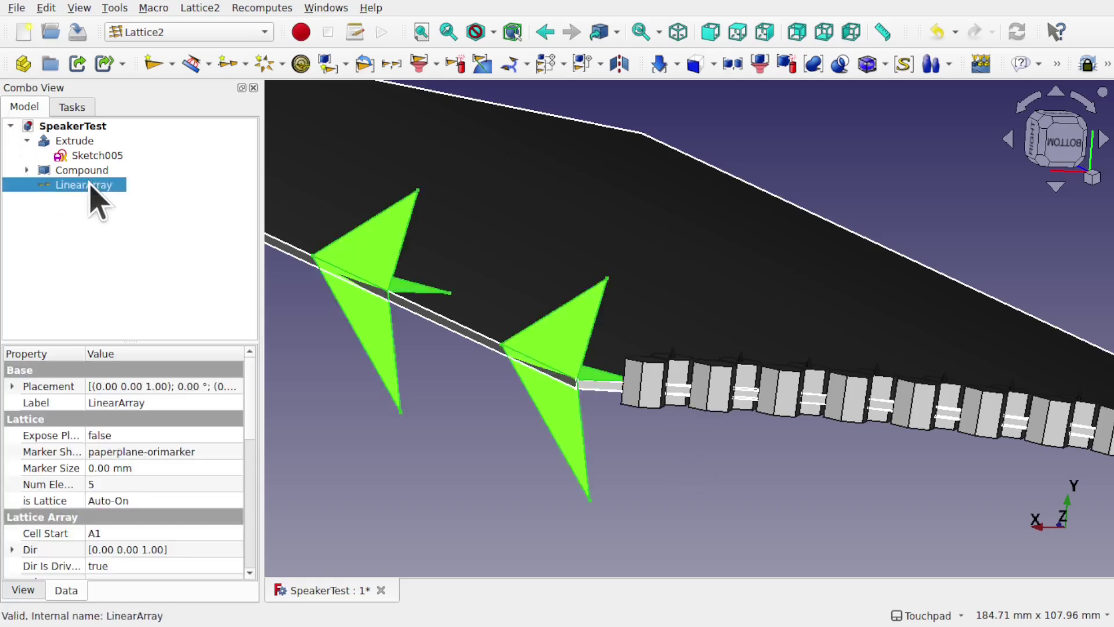
key("space")
middle_click_drag(635, 331, 563, 358)
left_click_drag(564, 358, 561, 361, "alt")
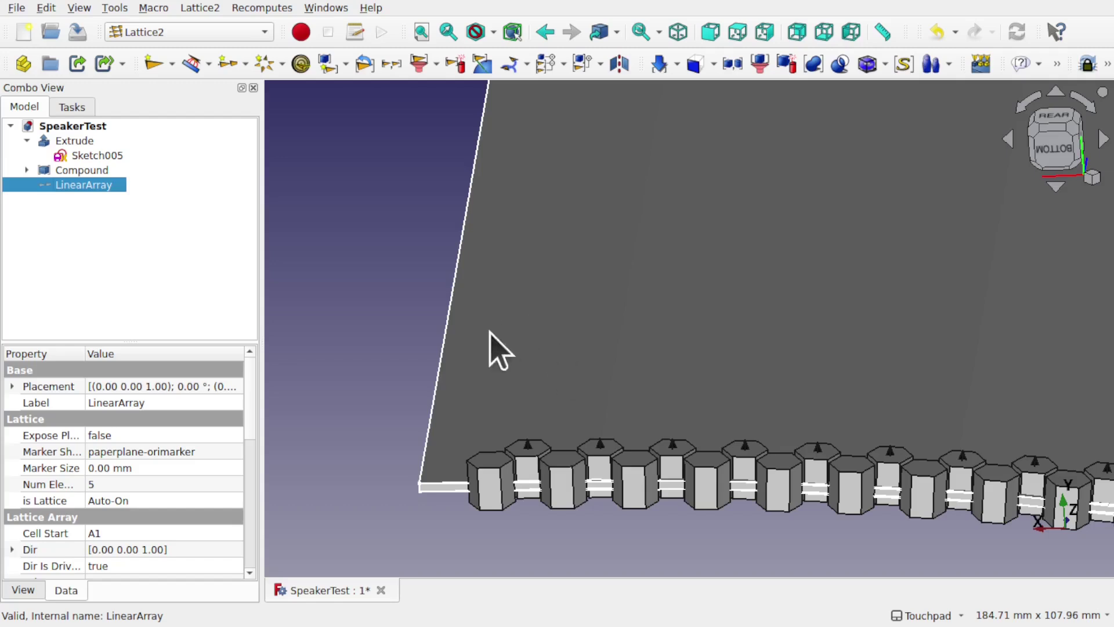
left_click(494, 462)
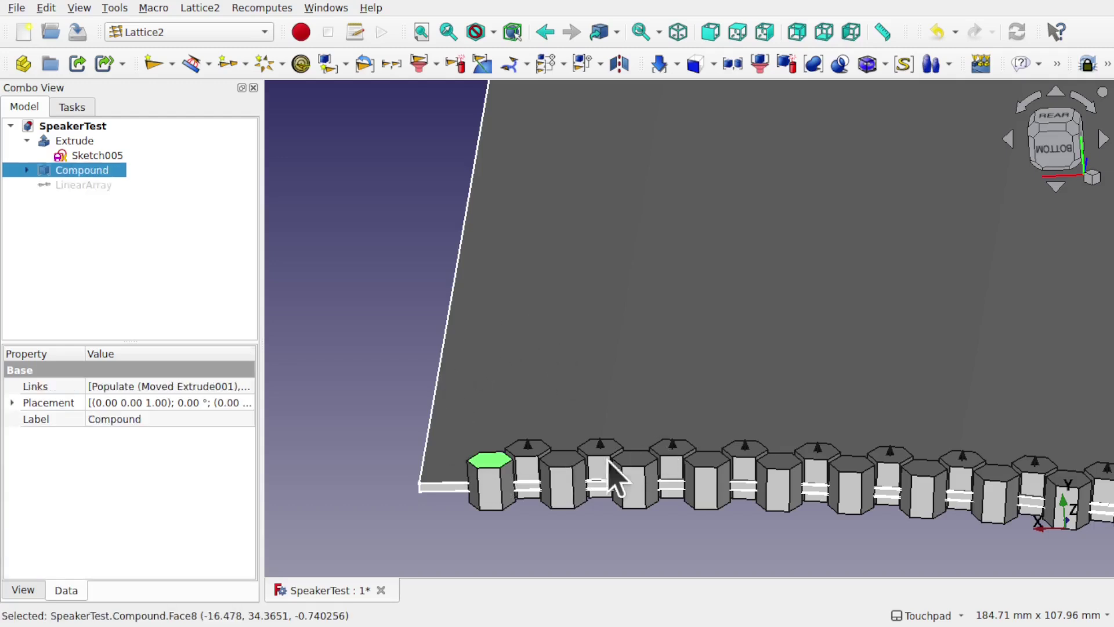
left_click(495, 529)
left_click_drag(473, 449, 502, 447, "alt")
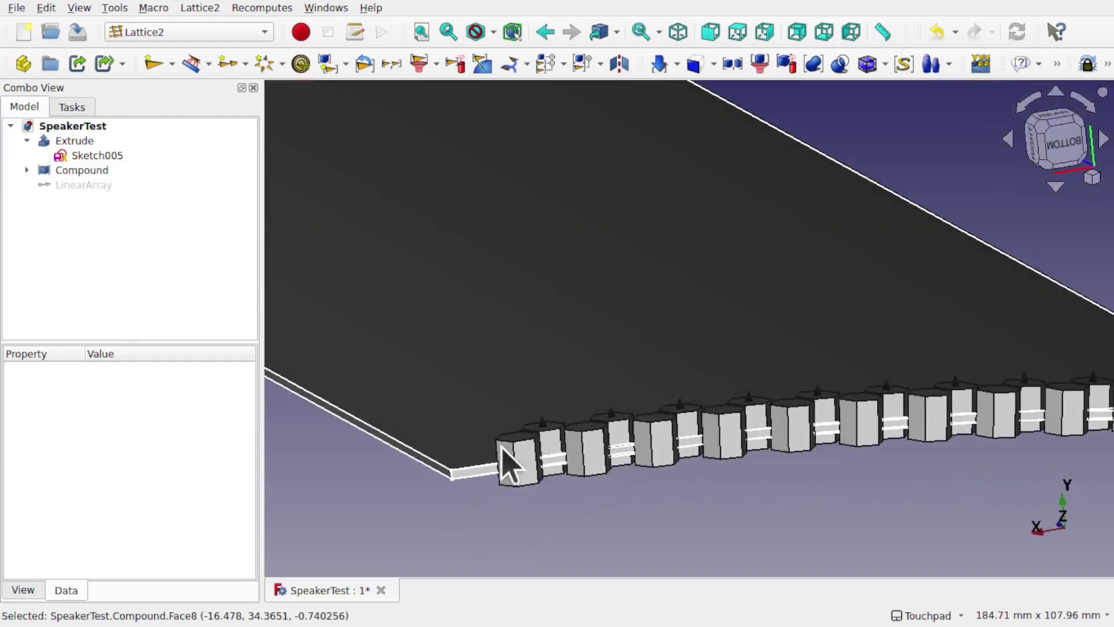
Create a Lattice2 attached placement on the sheet's long straight edge at the corner, using the Z tangent to edge mode.
left_click(437, 468)
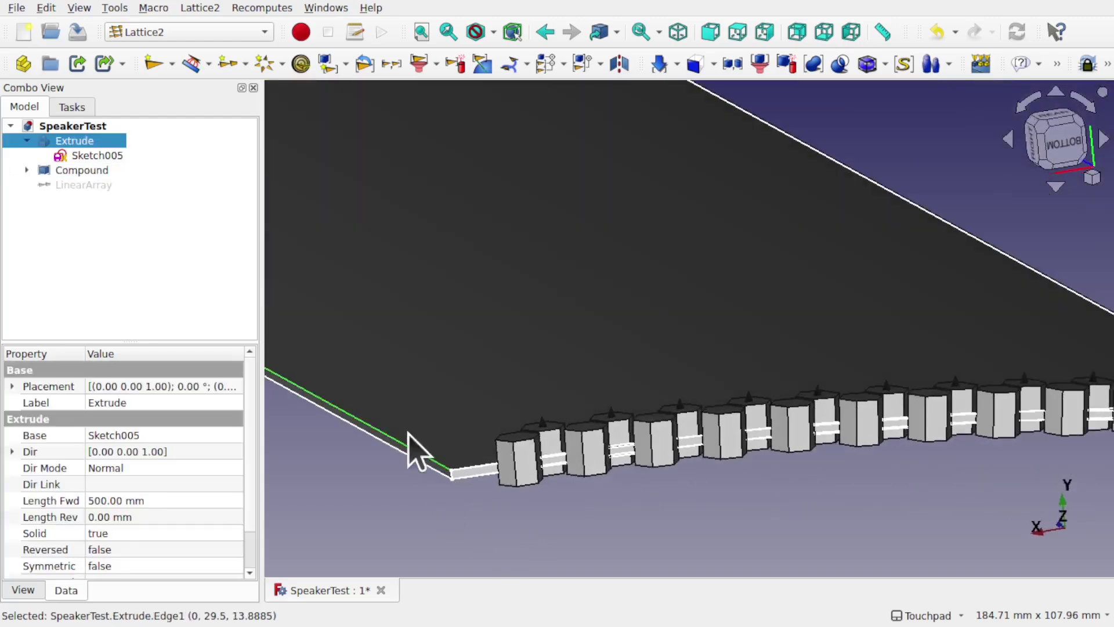
left_click(199, 9)
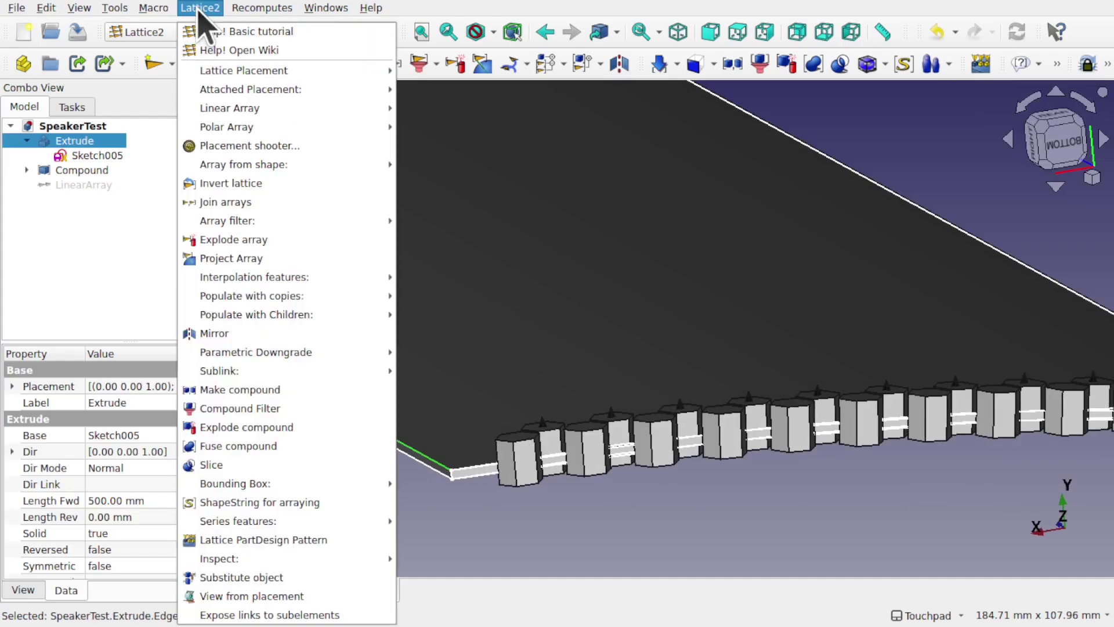
mouse_move(264, 91)
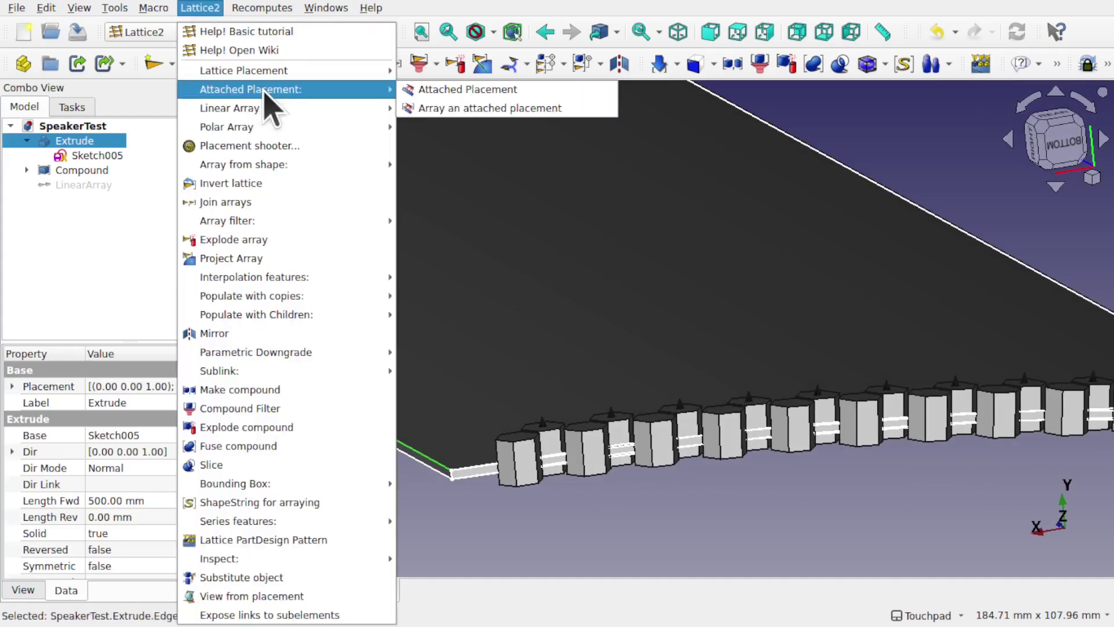
left_click(436, 90)
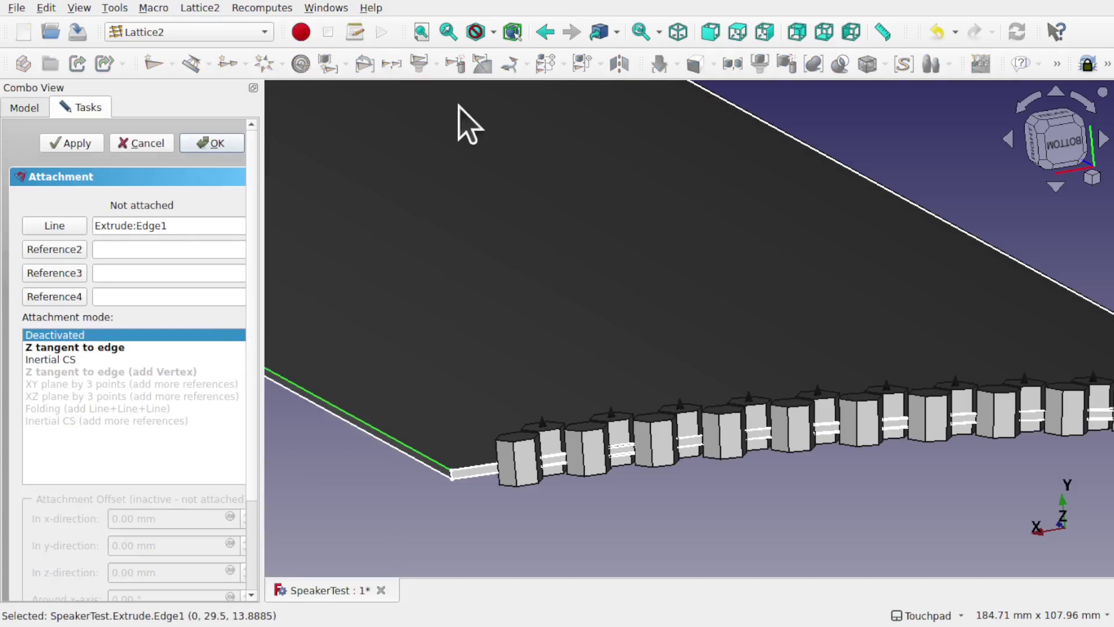
left_click(112, 348)
left_click_drag(625, 495, 526, 586, "alt")
left_click_drag(460, 474, 538, 466, "alt")
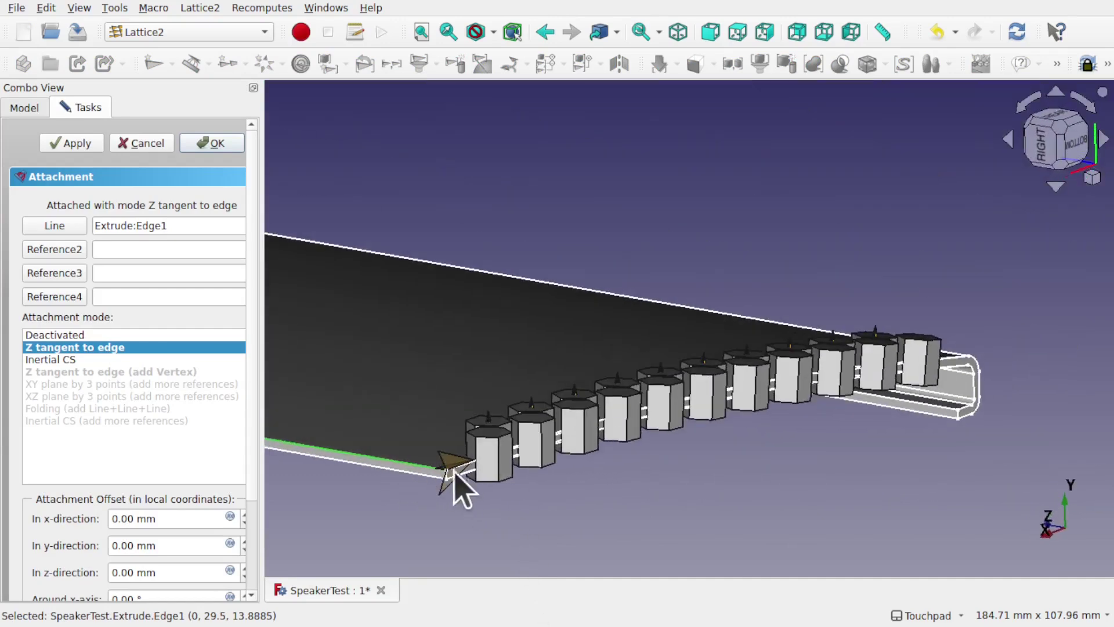
left_click_drag(566, 469, 435, 415, "alt")
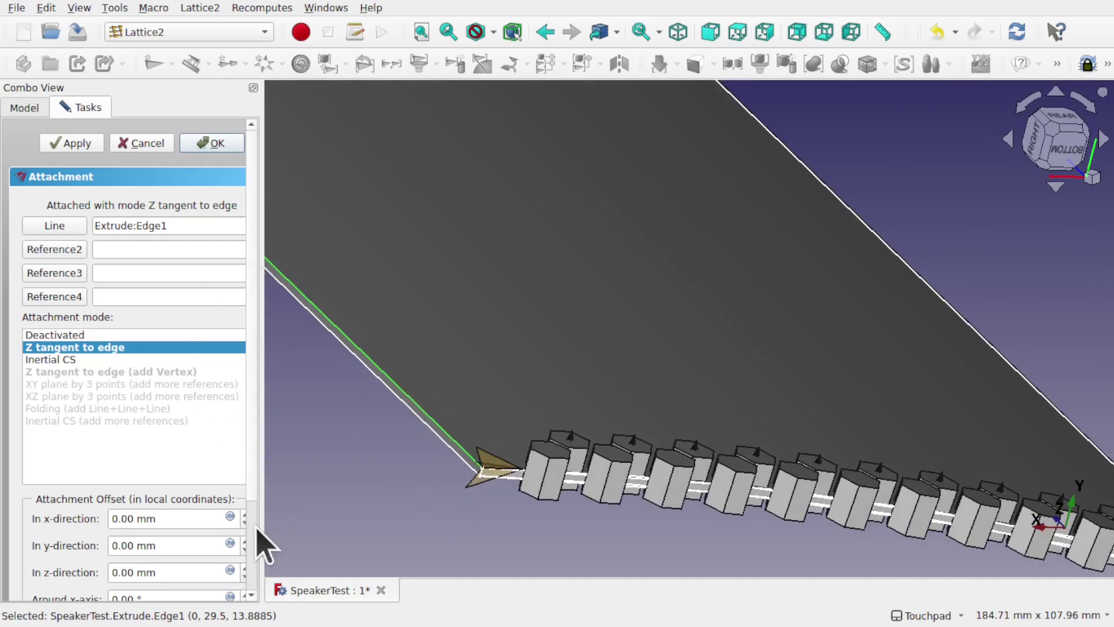
Rotate the attached placement 90° around its y-axis and check its orientation against the hexagons.
scroll(257, 533, "down", 3)
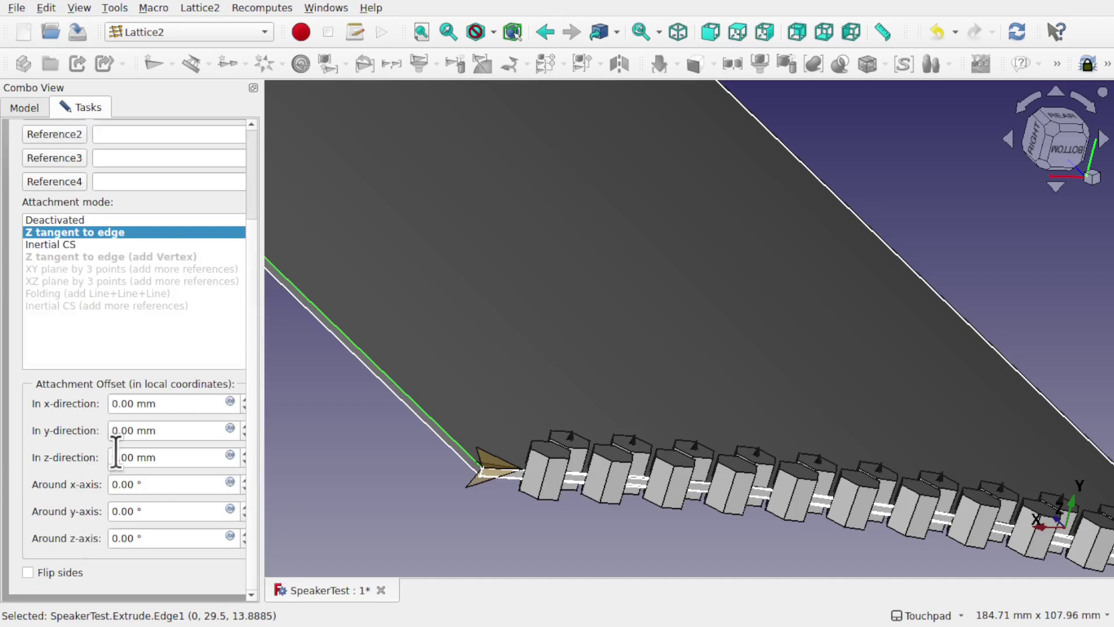
left_click_drag(132, 511, 88, 509)
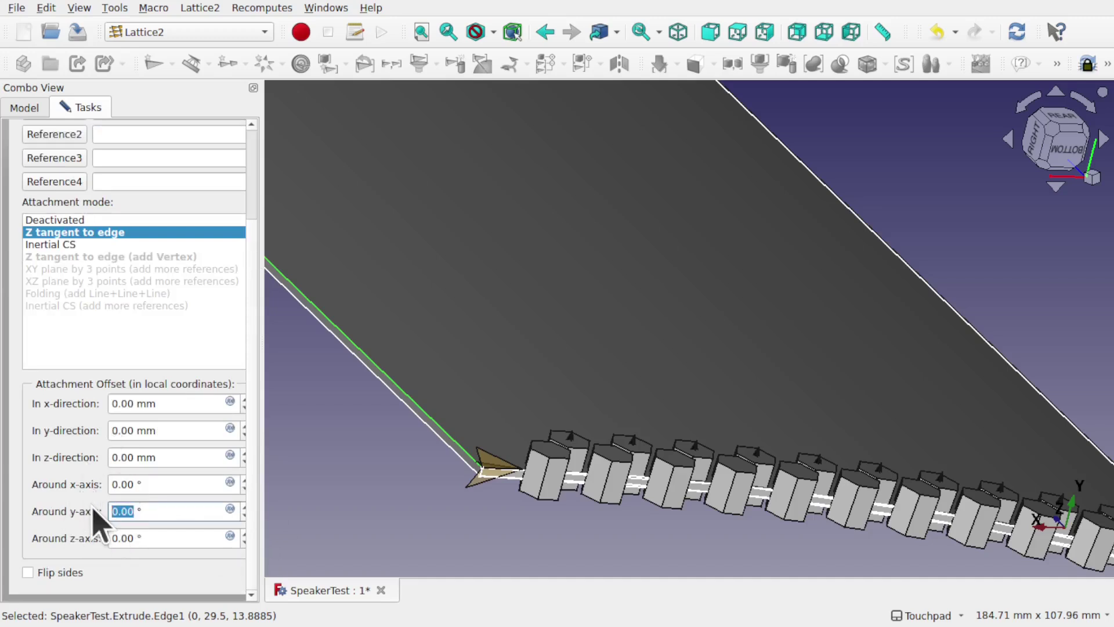
scroll(459, 465, "up", 4)
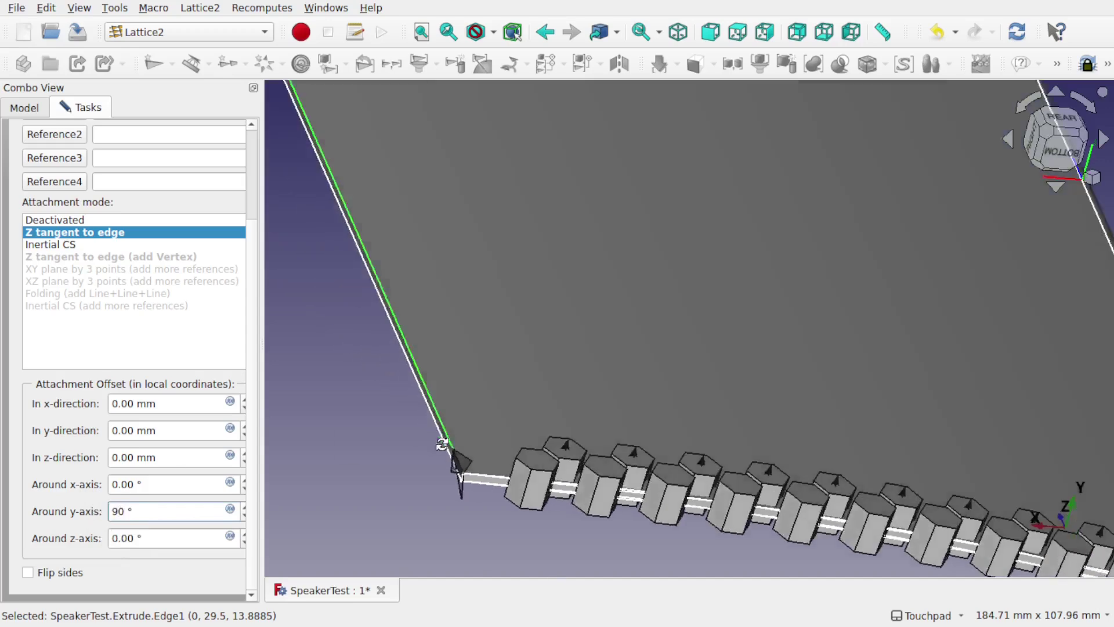
scroll(462, 484, "up", 3)
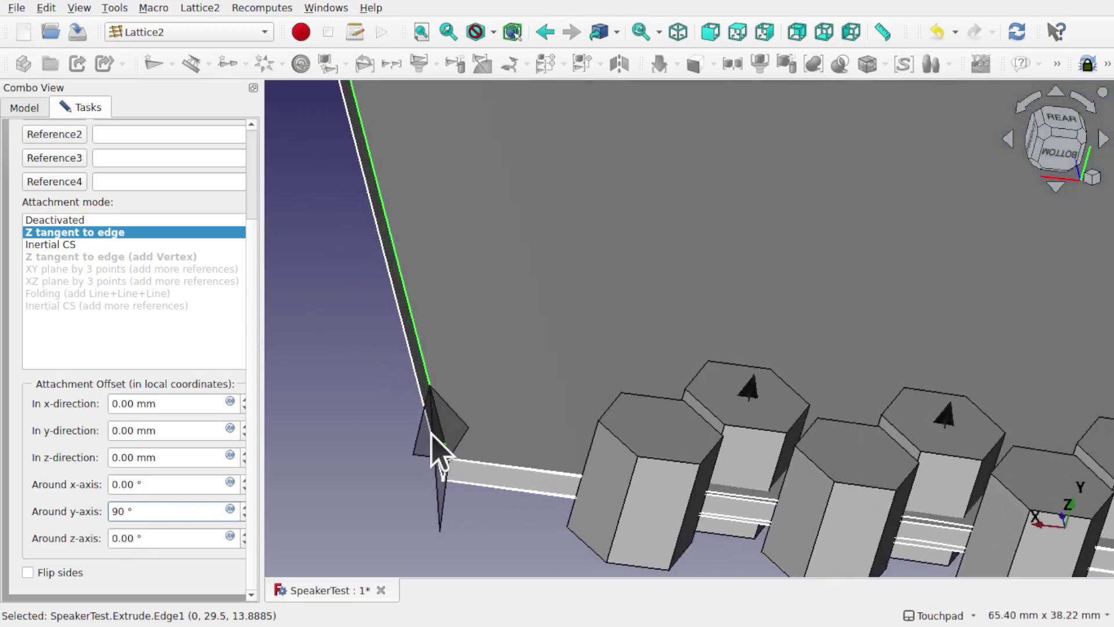
scroll(586, 360, "down", 6)
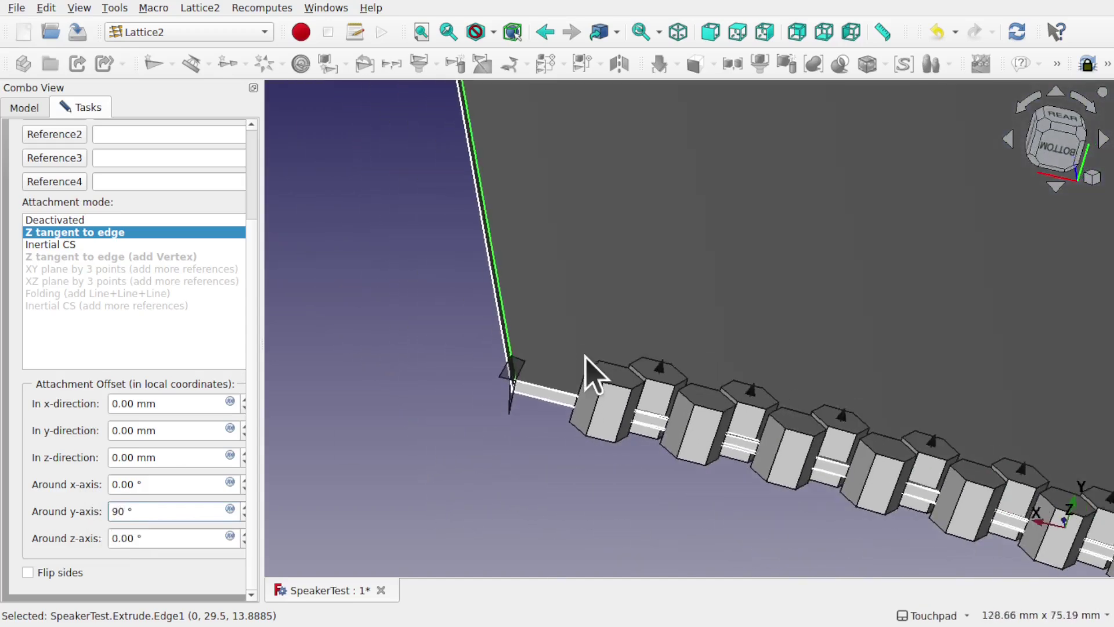
Try 90° around the placement's z-axis, settle on 180°, and accept the attachment.
middle_click_drag(641, 450, 732, 493)
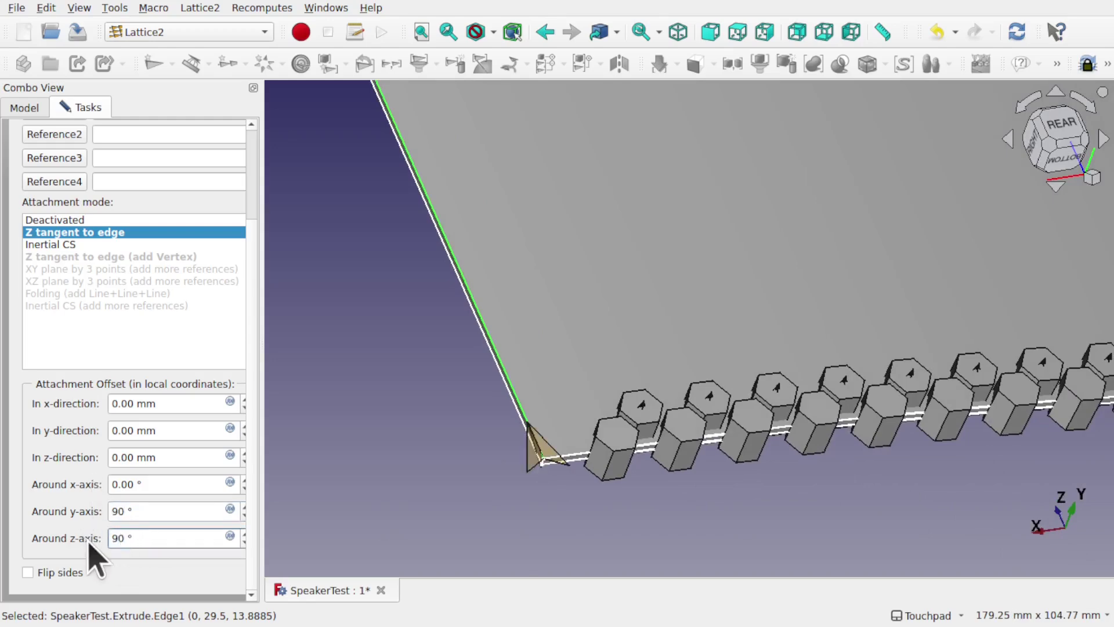
middle_click_drag(583, 455, 545, 412)
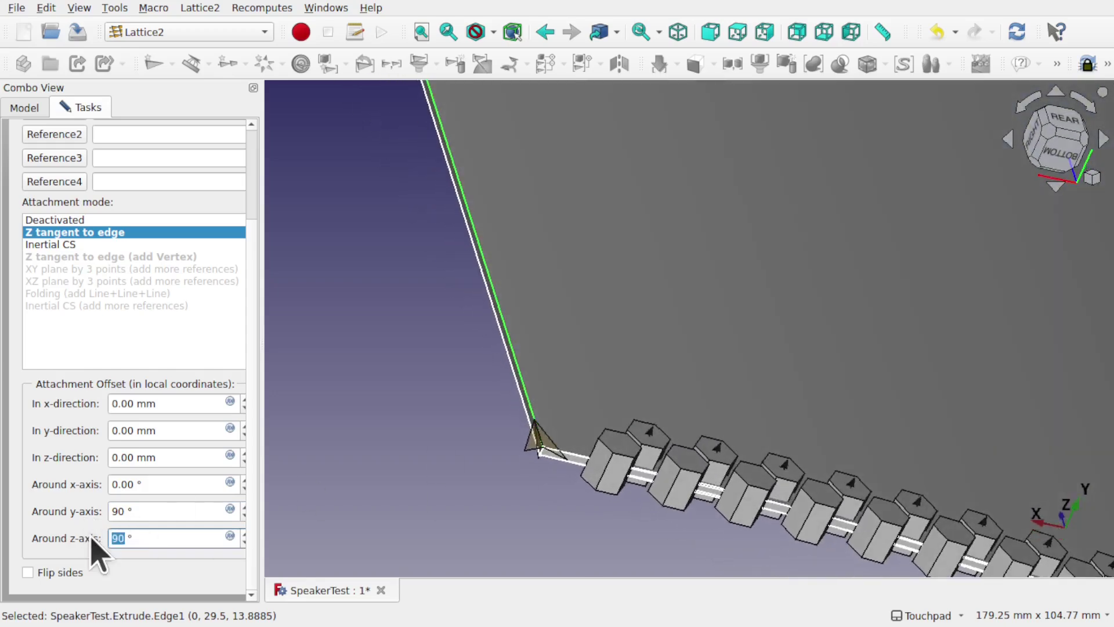
type("0")
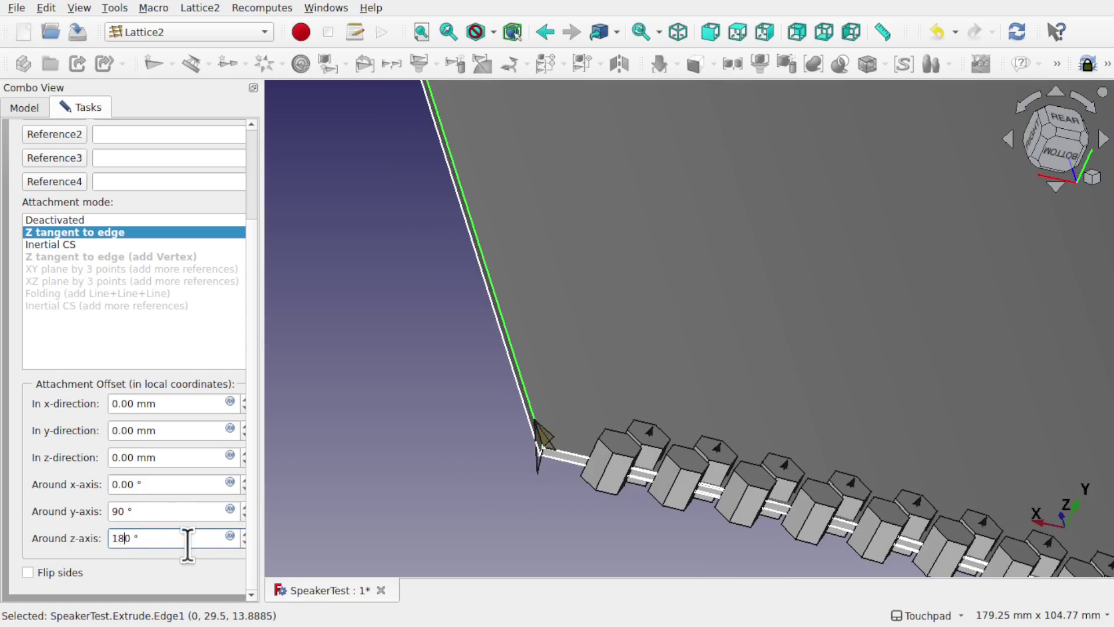
middle_click_drag(621, 453, 478, 441)
scroll(587, 431, "up", 5)
left_click_drag(425, 515, 517, 410, "alt")
scroll(522, 430, "down", 4)
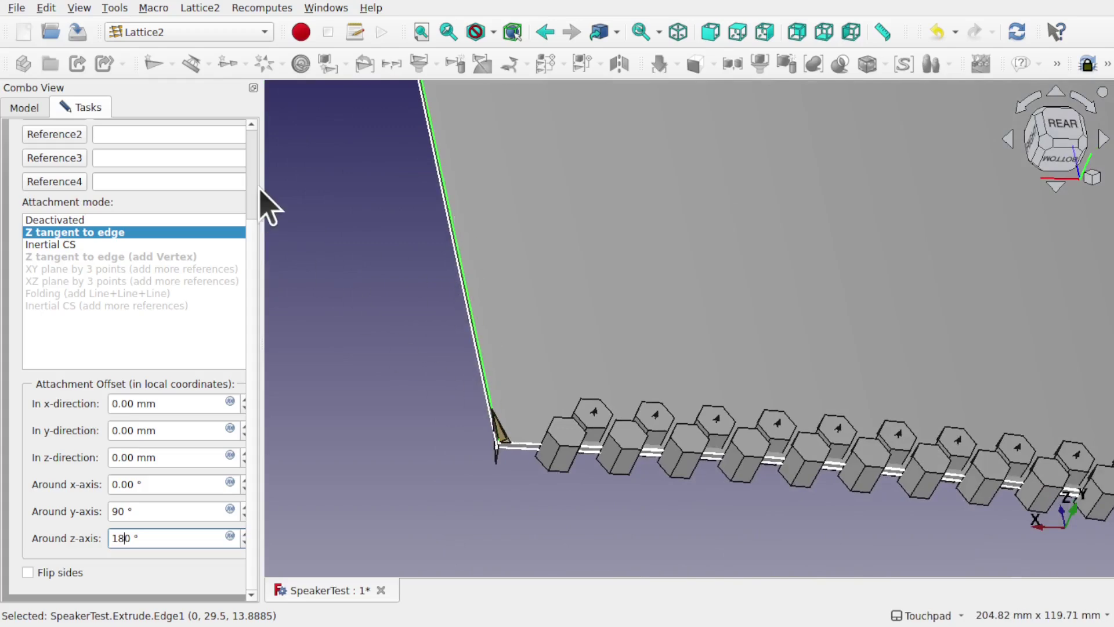
scroll(256, 206, "up", 3)
left_click(214, 144)
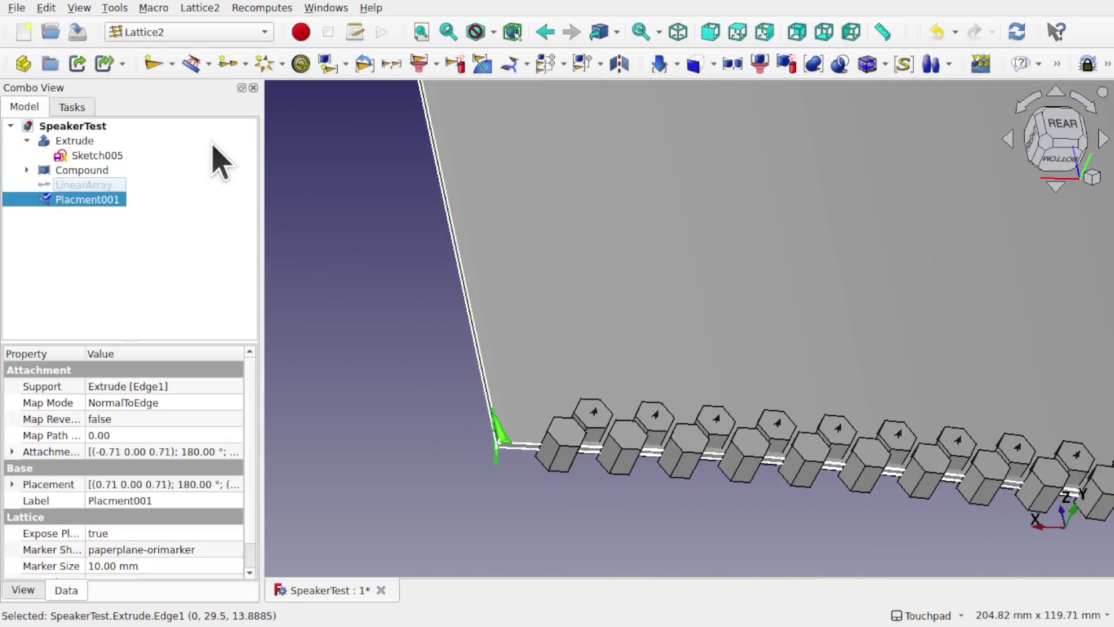
Compare the new corner placement's orientation with the LinearArray placements by toggling the array's visibility, leaving the array shown.
left_click_drag(691, 454, 697, 397, "alt")
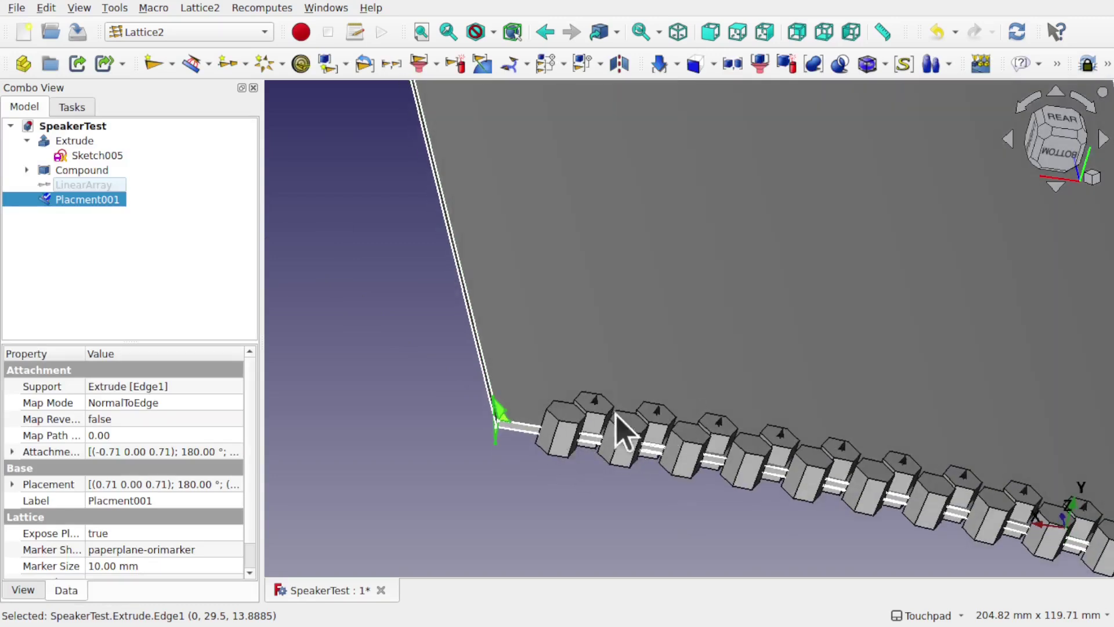
mouse_move(594, 379)
left_mouse_down("alt")
mouse_move(520, 377)
mouse_move(532, 394)
mouse_move(538, 377)
mouse_move(514, 450)
left_mouse_up("alt")
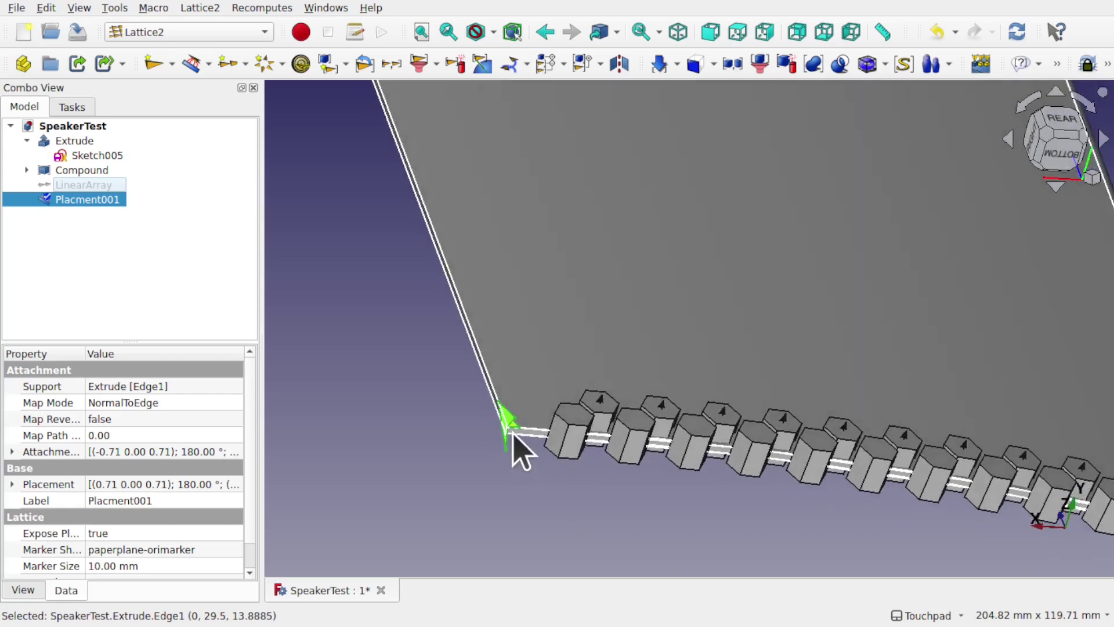
key("space")
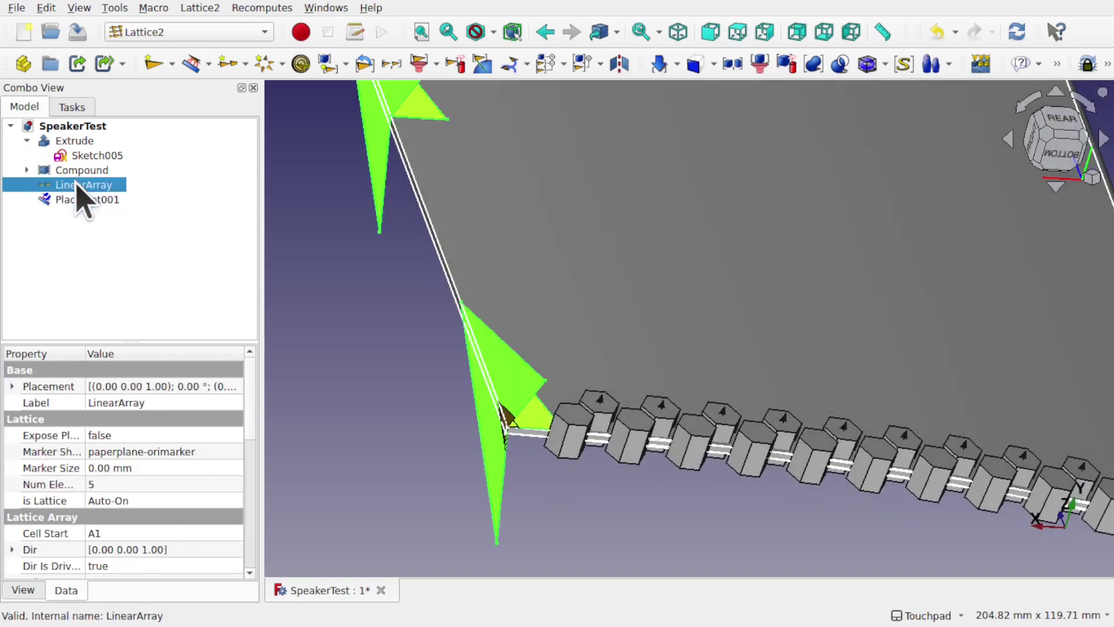
left_click_drag(574, 358, 533, 340, "alt")
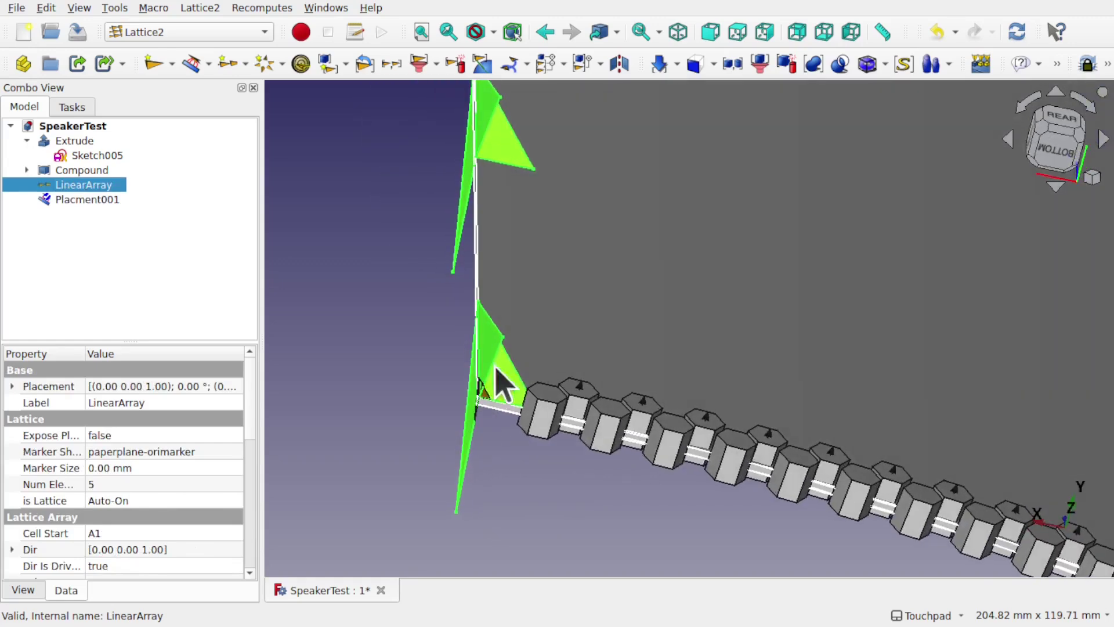
left_click_drag(534, 484, 484, 413)
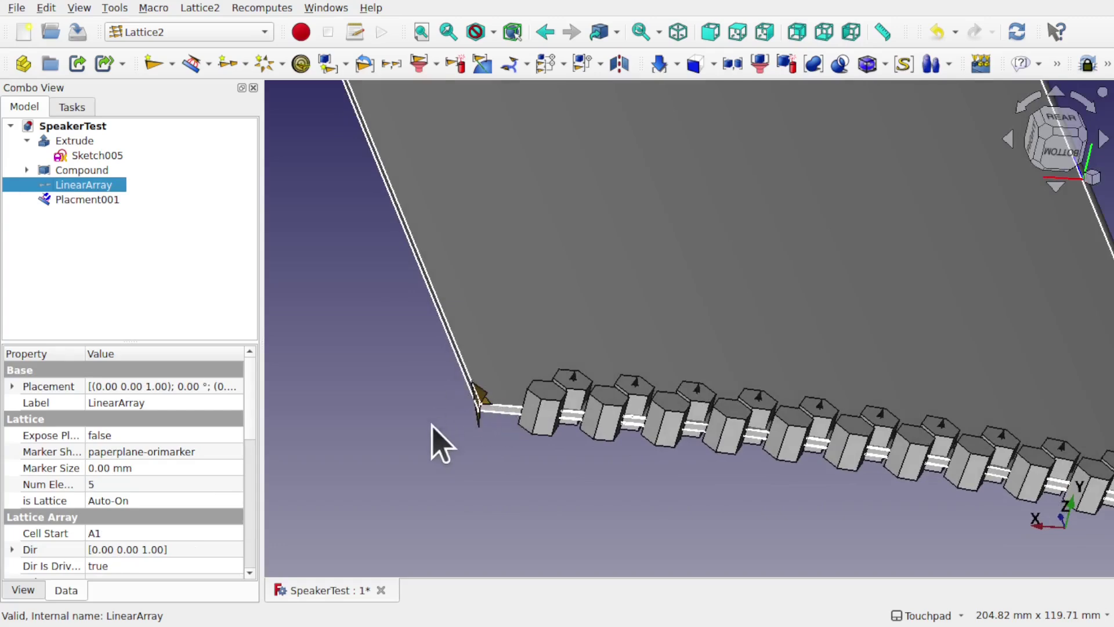
left_click_drag(569, 398, 474, 396)
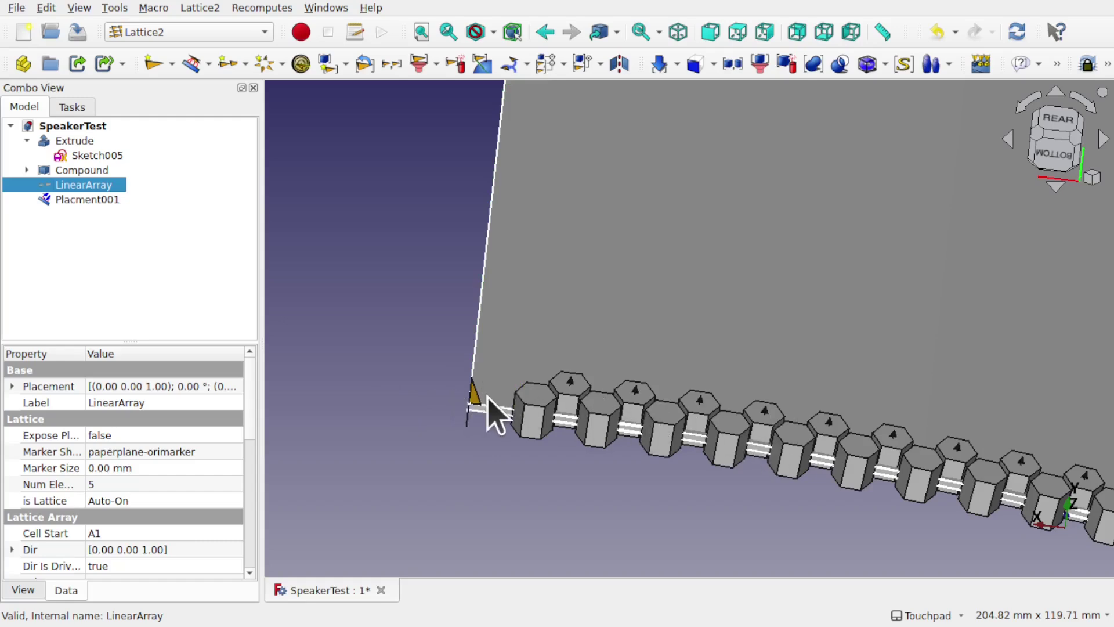
middle_click_drag(487, 396, 511, 399, "alt")
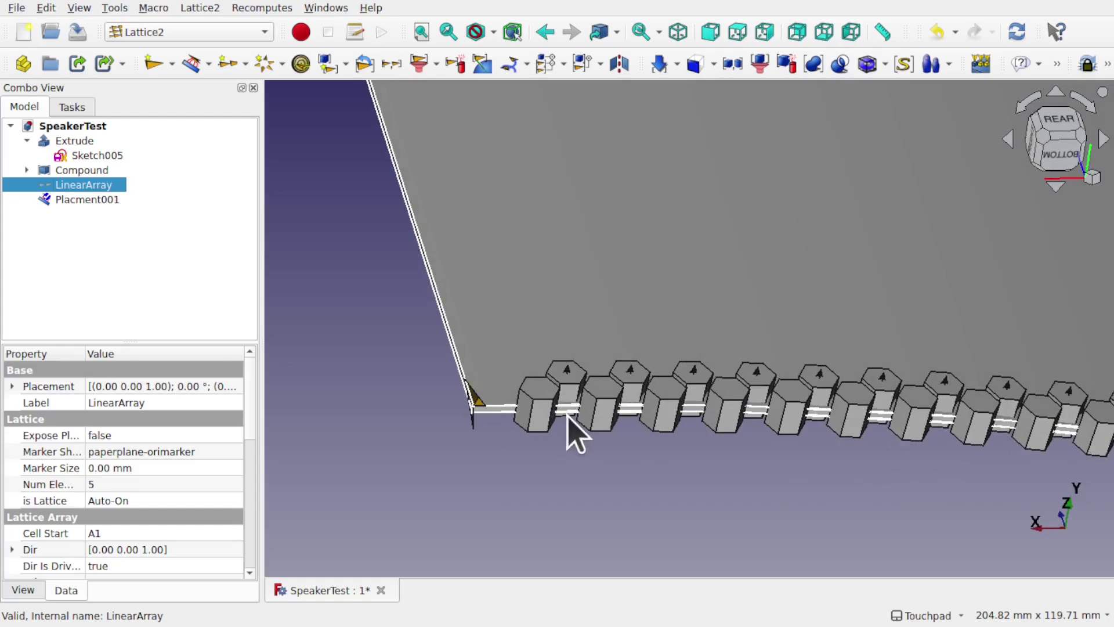
left_click_drag(596, 386, 505, 390, "shift")
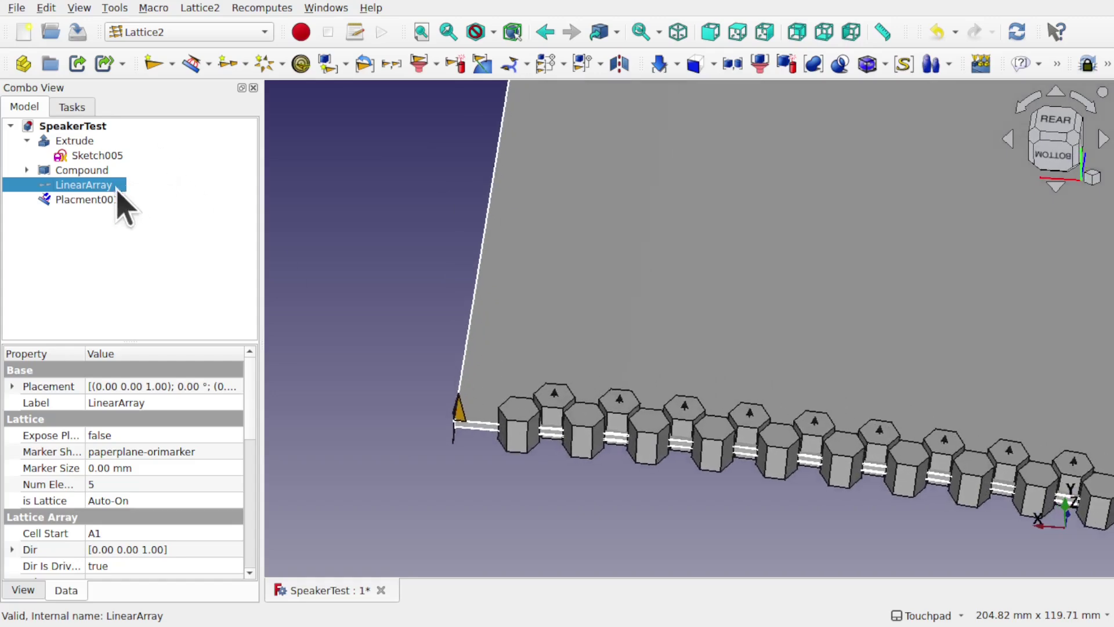
key("space")
mouse_move(354, 259)
left_mouse_down("shift")
mouse_move(384, 259)
mouse_move(351, 253)
left_mouse_up("shift")
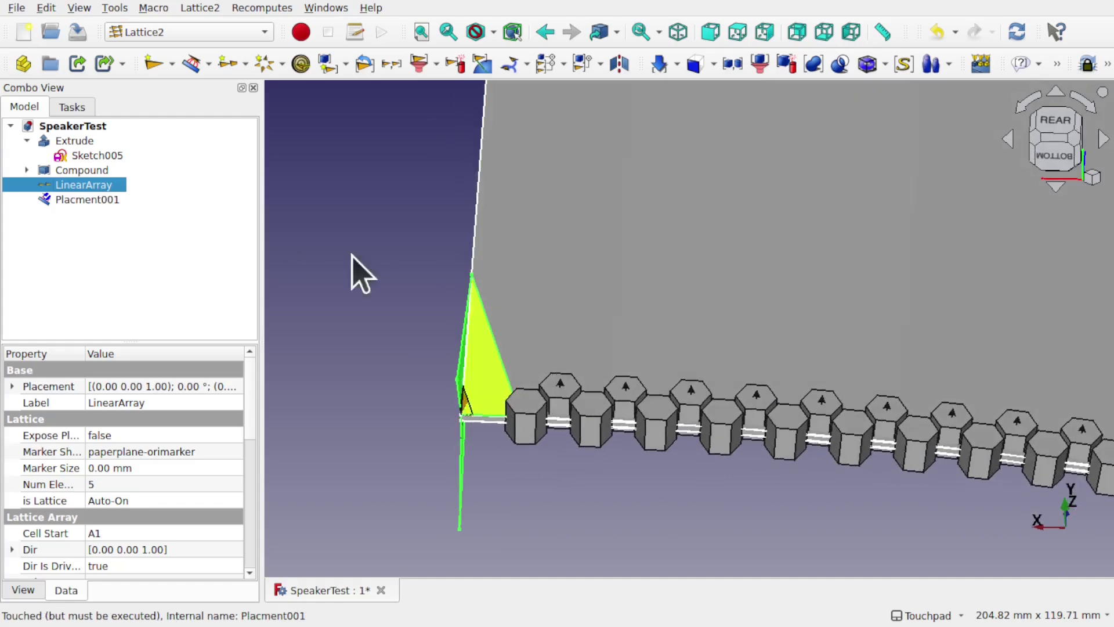
Create a Lattice2 moved object that copies Compound onto the LinearArray placements, with Placment001 as the reference placement.
left_click(189, 242)
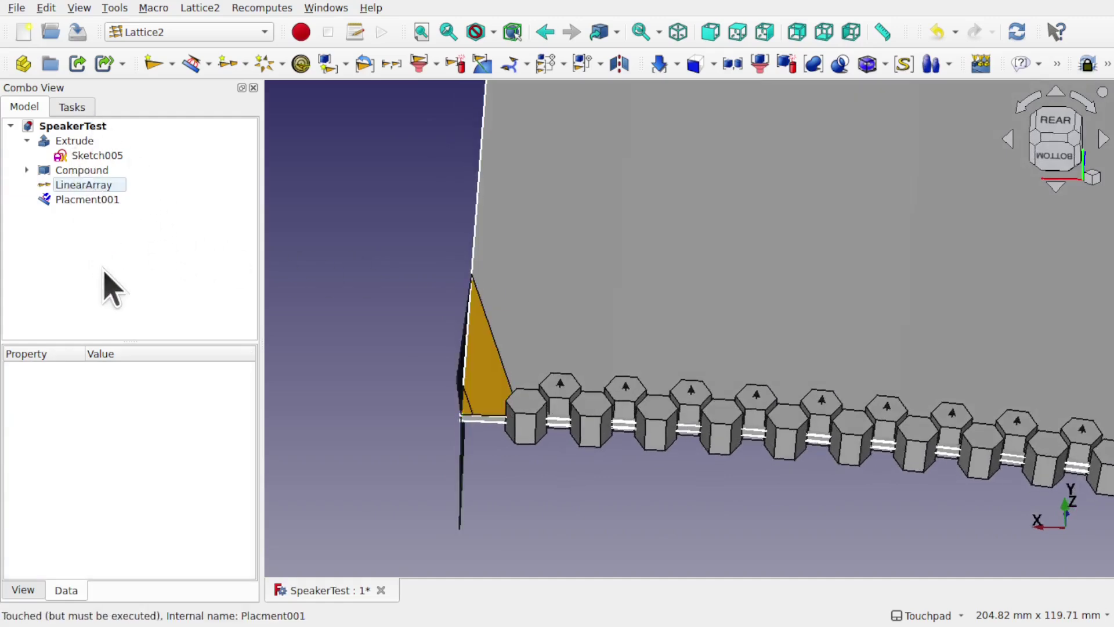
left_click(98, 170)
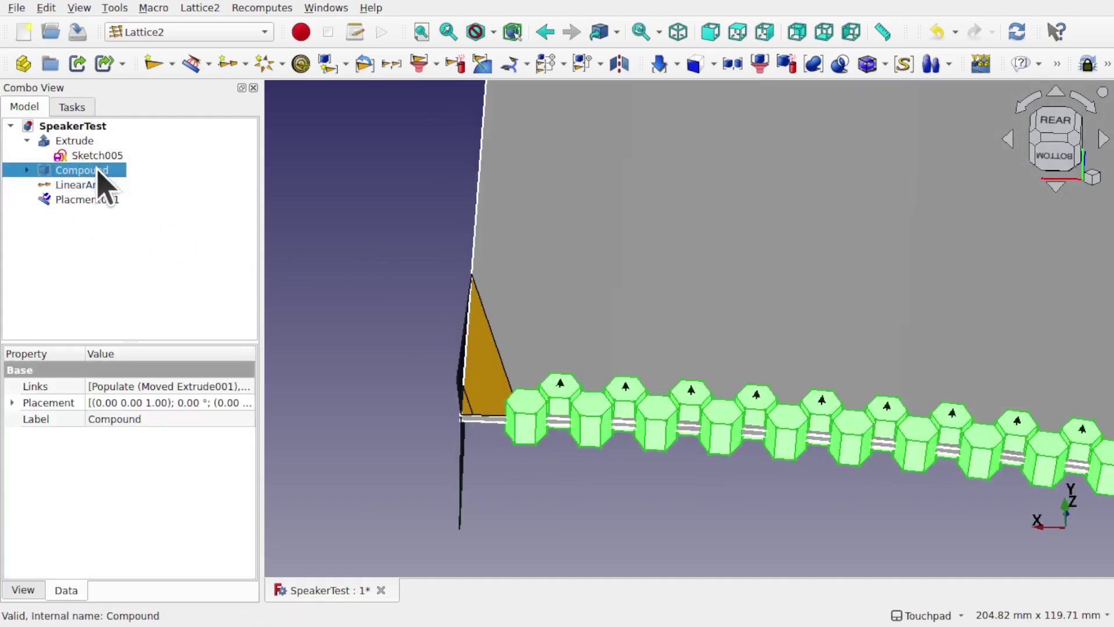
left_click(83, 199, "ctrl")
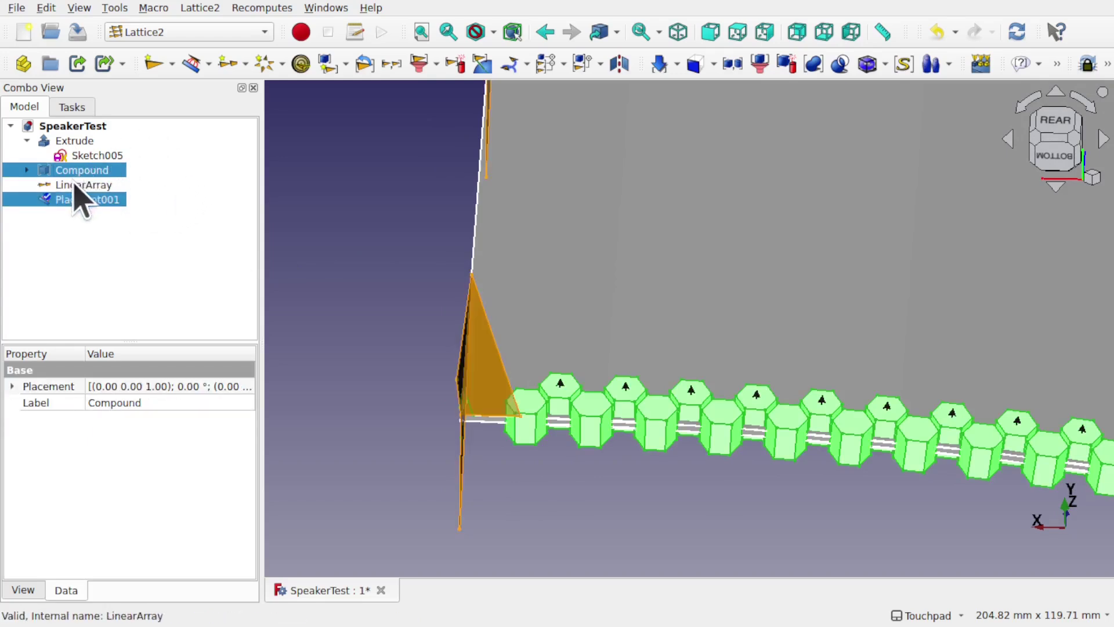
left_click(76, 185, "ctrl")
left_click_drag(319, 331, 439, 349, "alt")
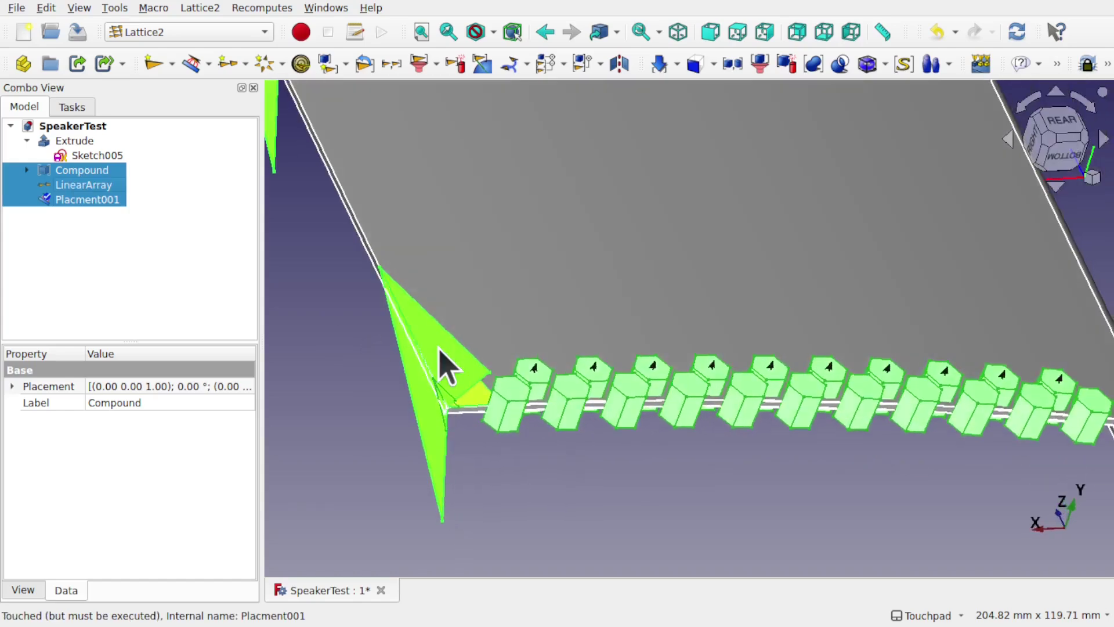
scroll(439, 350, "down", 6)
left_click_drag(522, 276, 622, 383, "shift")
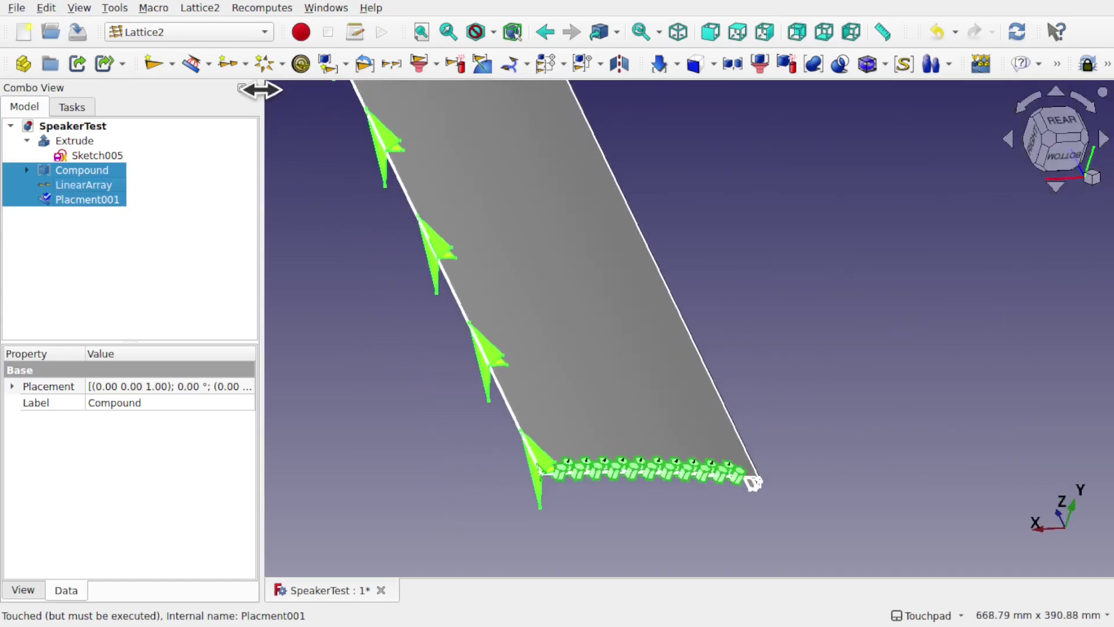
left_click(202, 12)
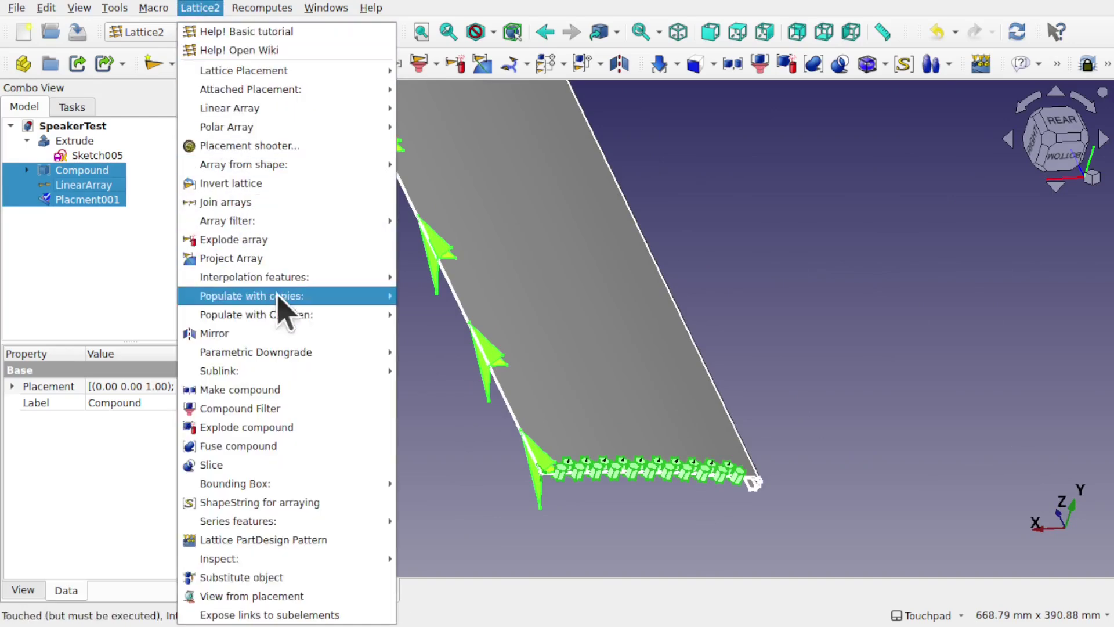
mouse_move(286, 324)
mouse_move(299, 296)
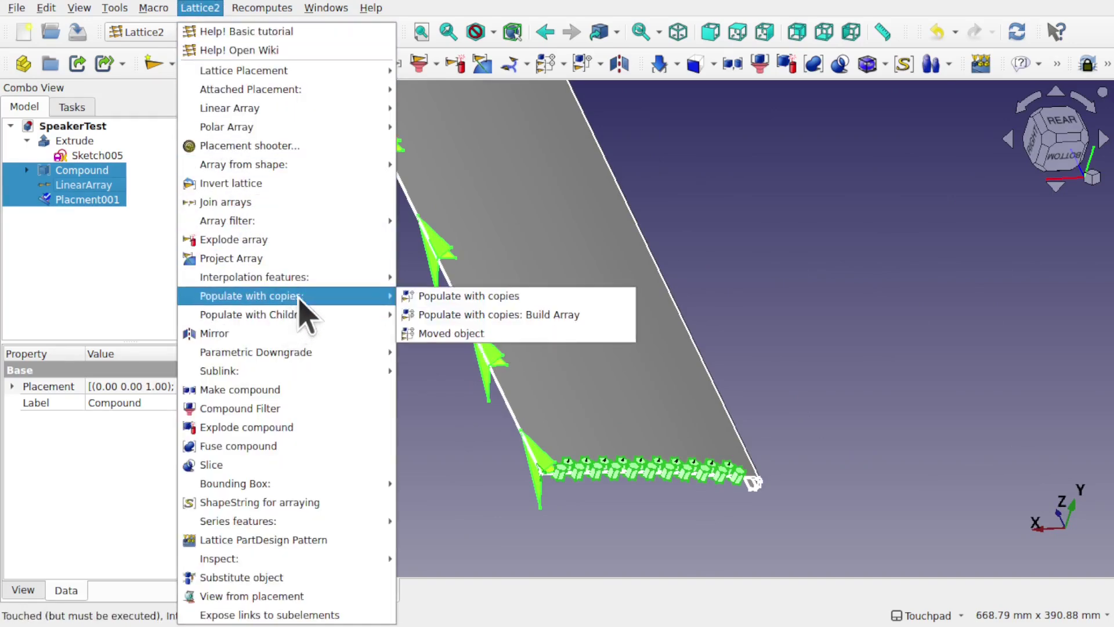
left_click(473, 336)
left_click_drag(597, 349, 477, 328, "shift")
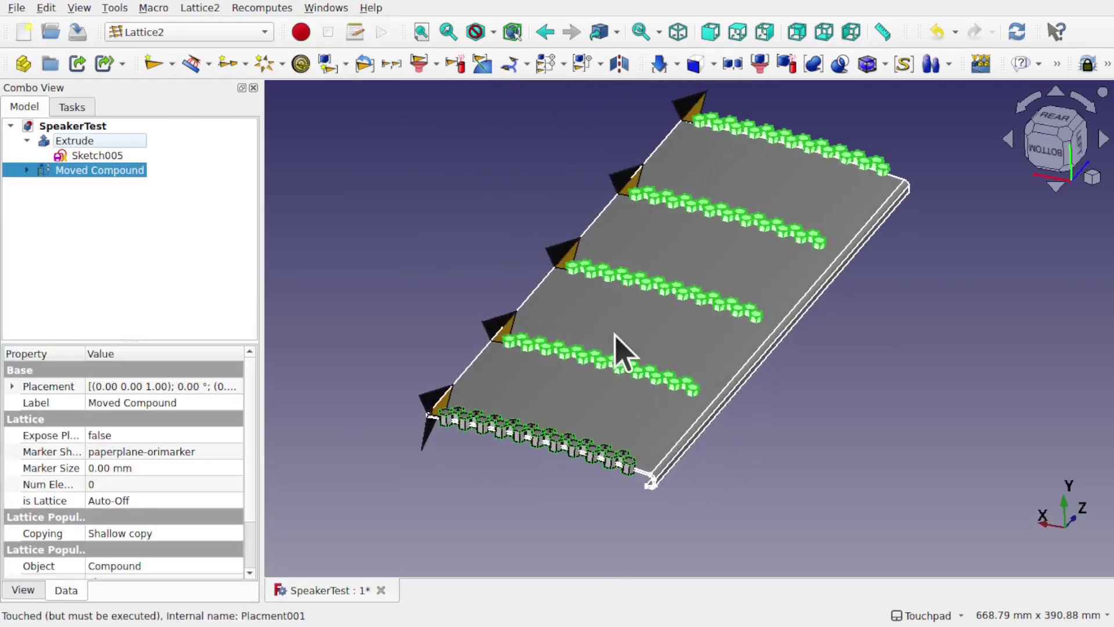
mouse_move(745, 167)
left_mouse_down("shift")
mouse_move(679, 271)
mouse_move(747, 174)
left_mouse_up("shift")
scroll(551, 396, "up", 1)
scroll(558, 415, "up", 2)
Hide the source Compound and Placment001 nested under Moved Compound.
left_click(26, 171)
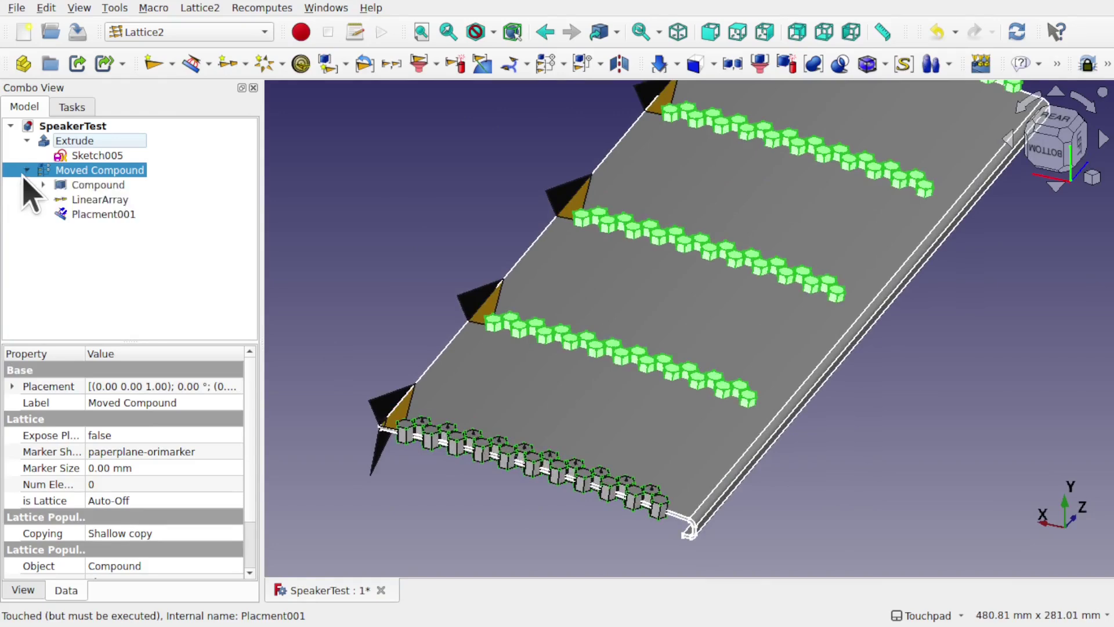
left_click(113, 185)
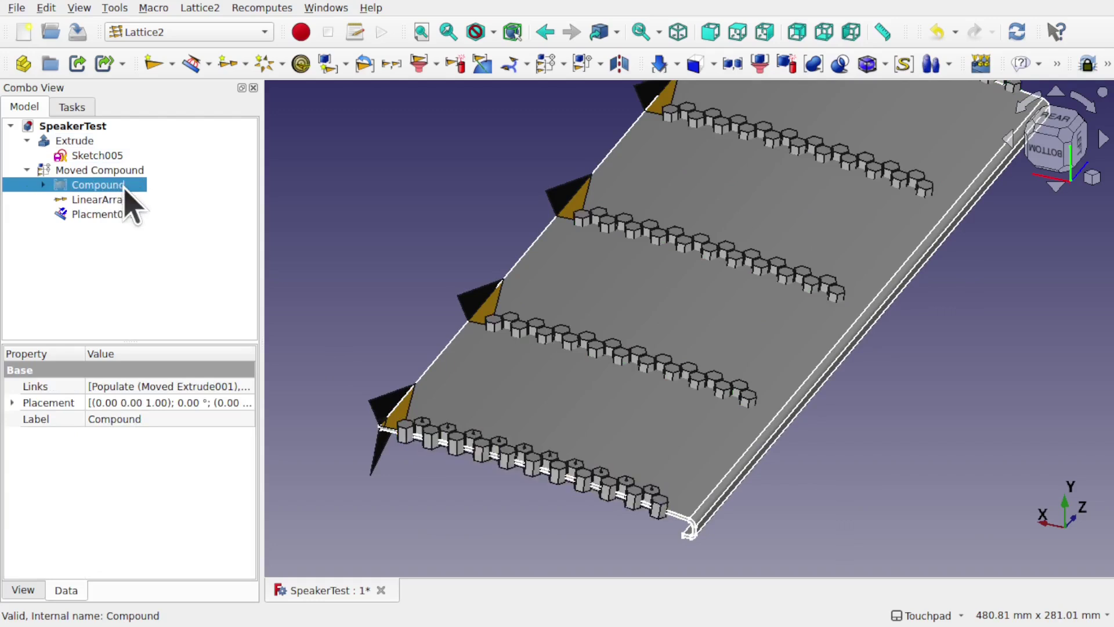
left_click(111, 201)
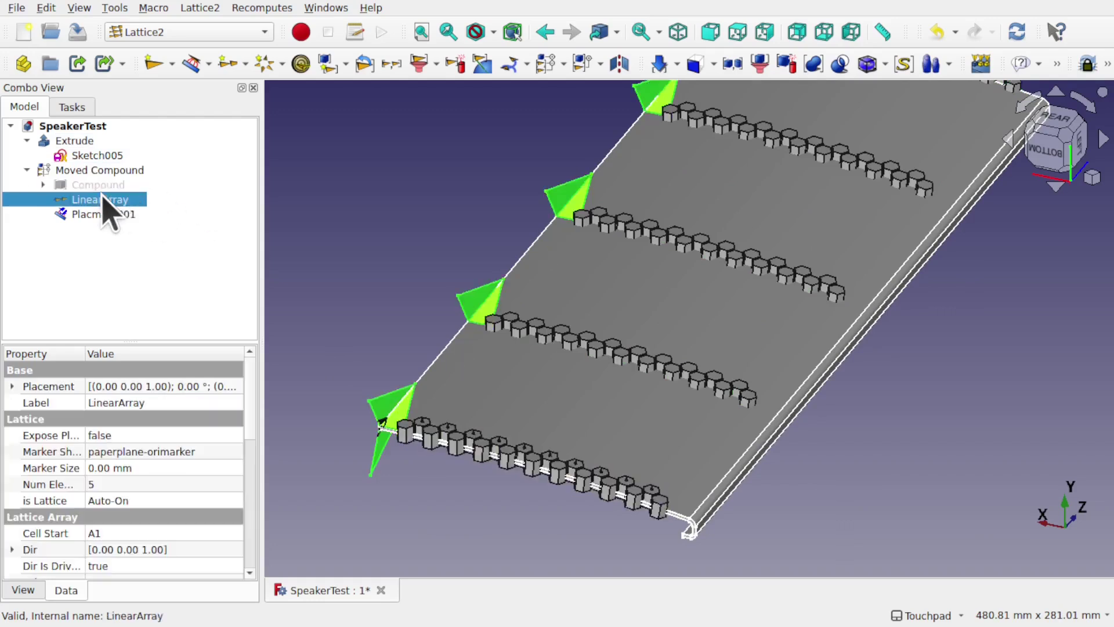
left_click(105, 214)
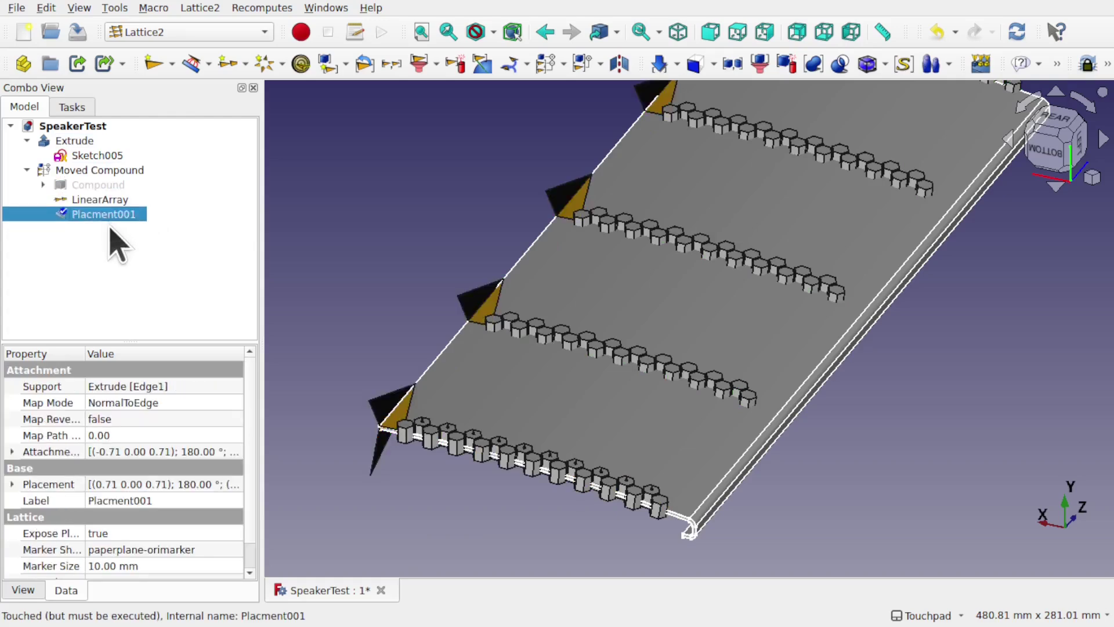
Set LinearArray's series offset to 1 and its count to 40.
left_click(96, 199)
left_click_drag(567, 367, 556, 391, "shift")
scroll(557, 391, "up", 1)
scroll(557, 391, "down", 2)
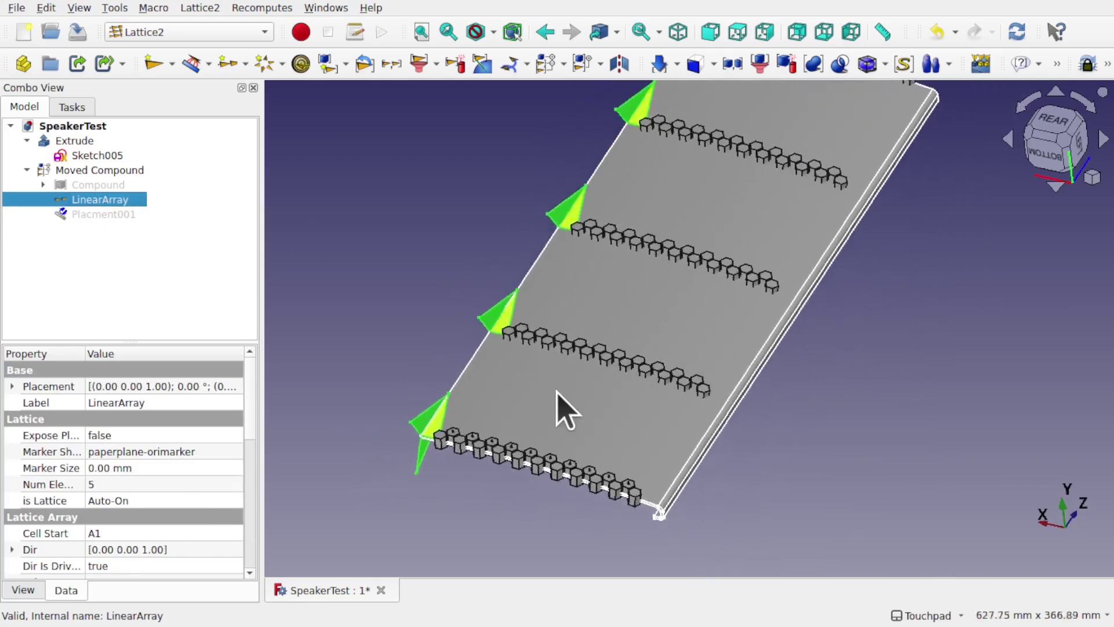
scroll(557, 394, "down", 3)
scroll(558, 393, "up", 1)
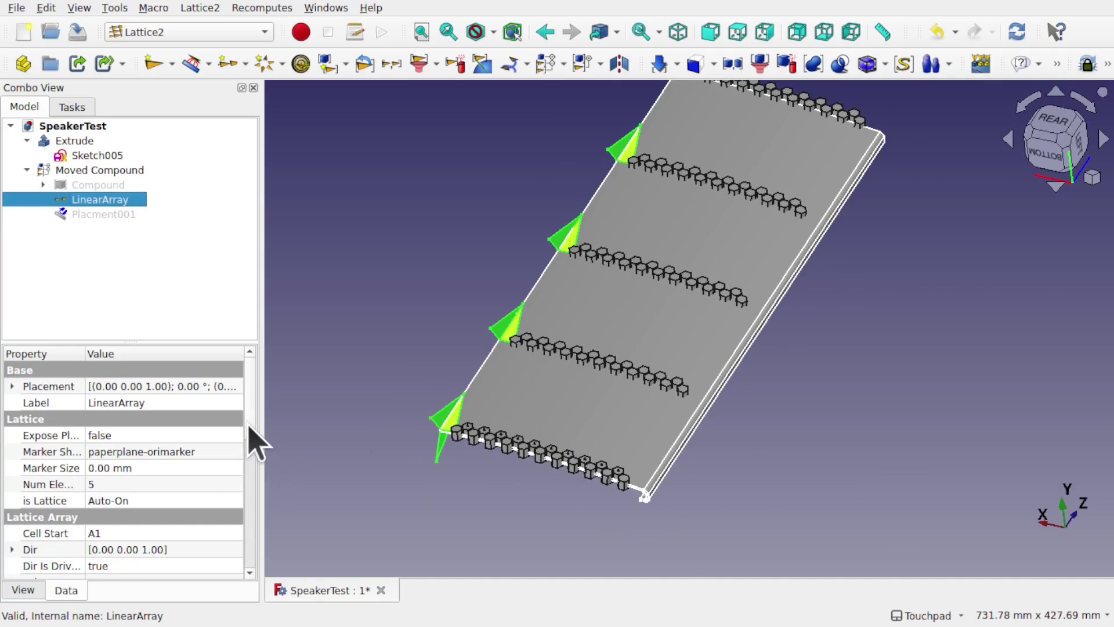
scroll(253, 436, "down", 6)
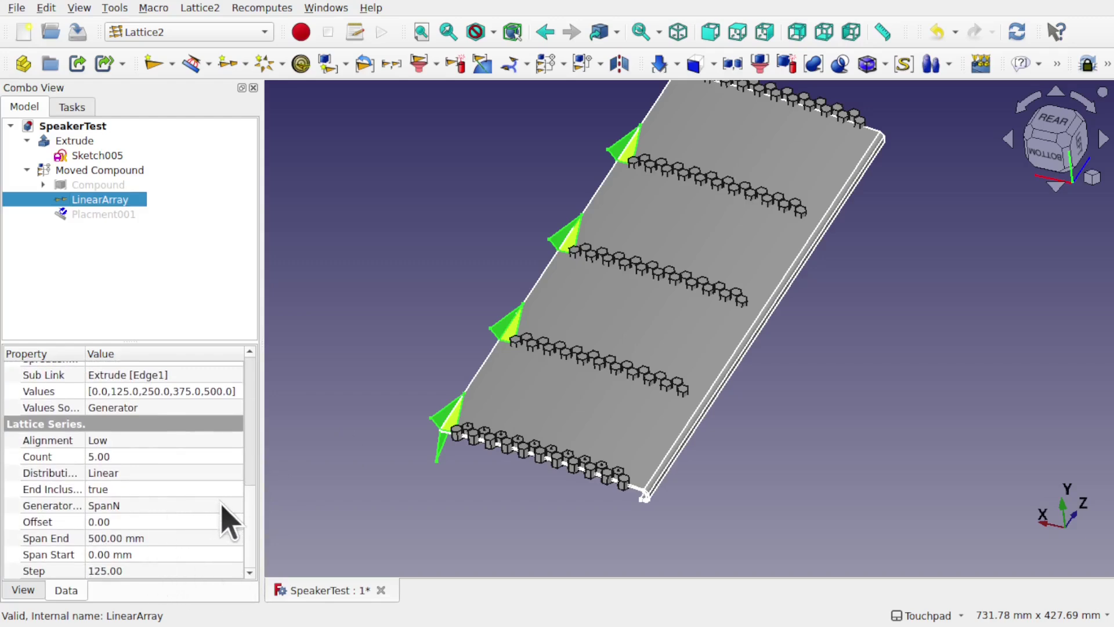
left_click(192, 522)
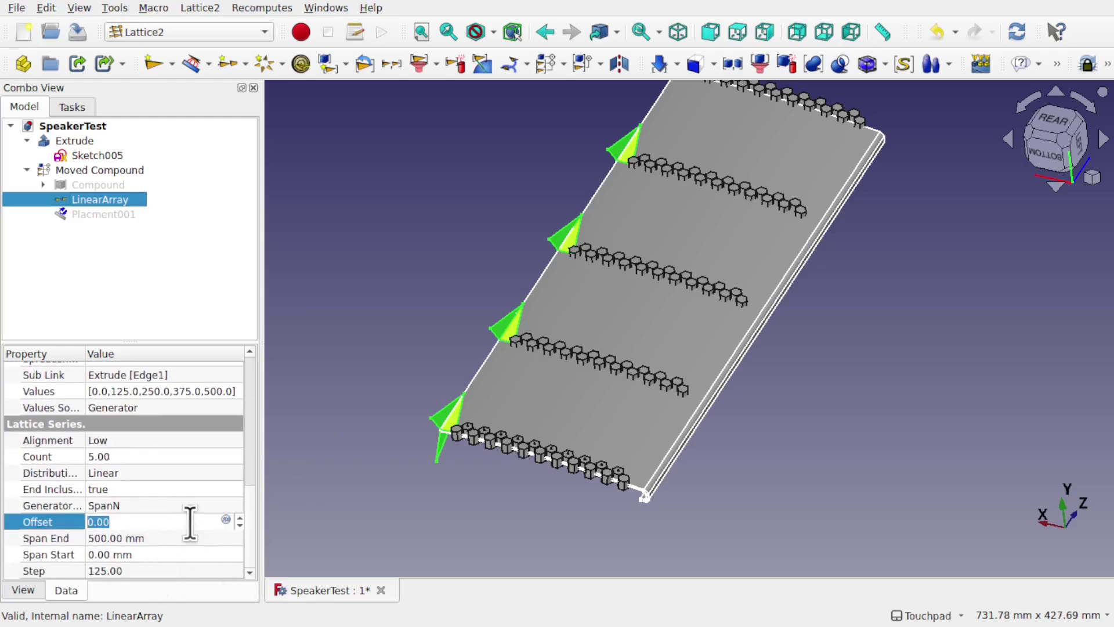
left_click(180, 507)
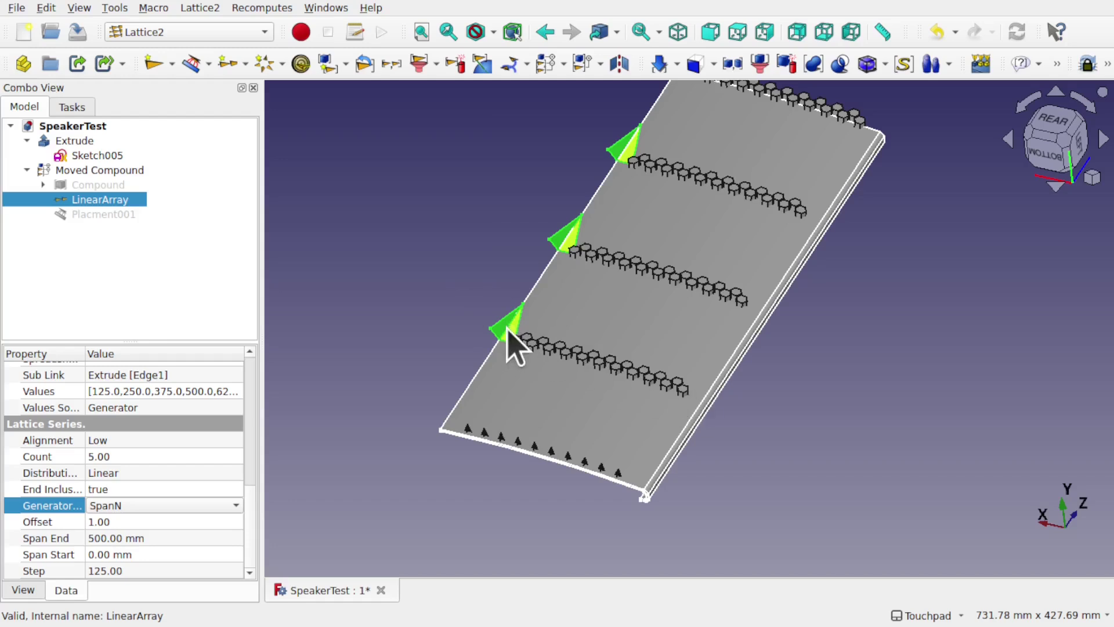
left_click(155, 457)
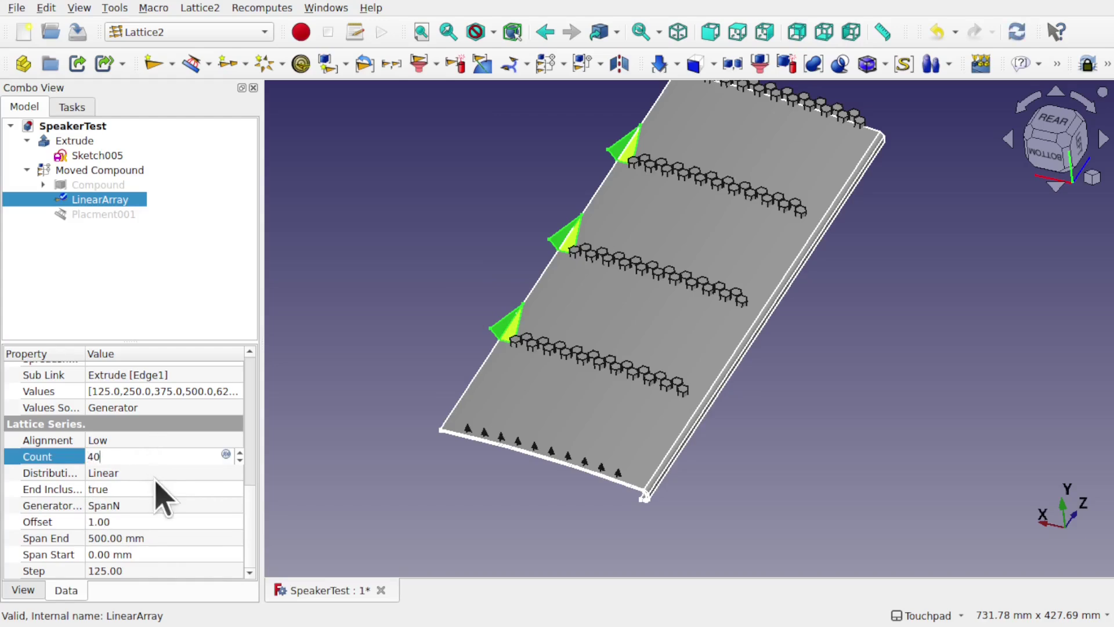
key("Tab")
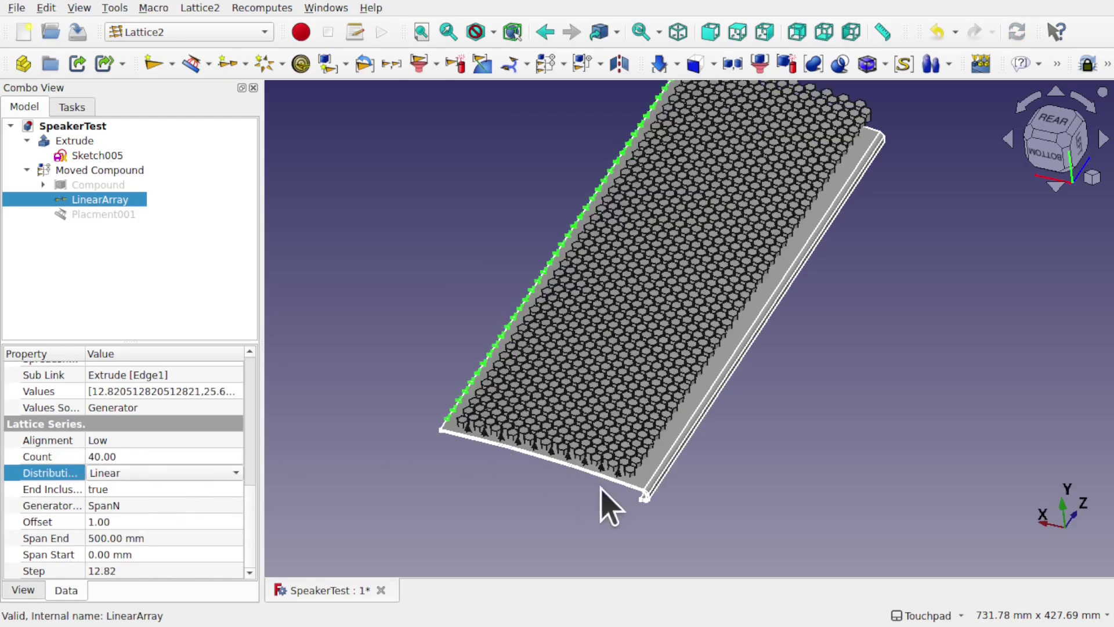
Inspect the hexagon pattern's coverage and spacing at both ends and along the edges of the curved sheet.
left_click_drag(613, 487, 605, 510, "alt")
left_click_drag(606, 510, 607, 526, "alt")
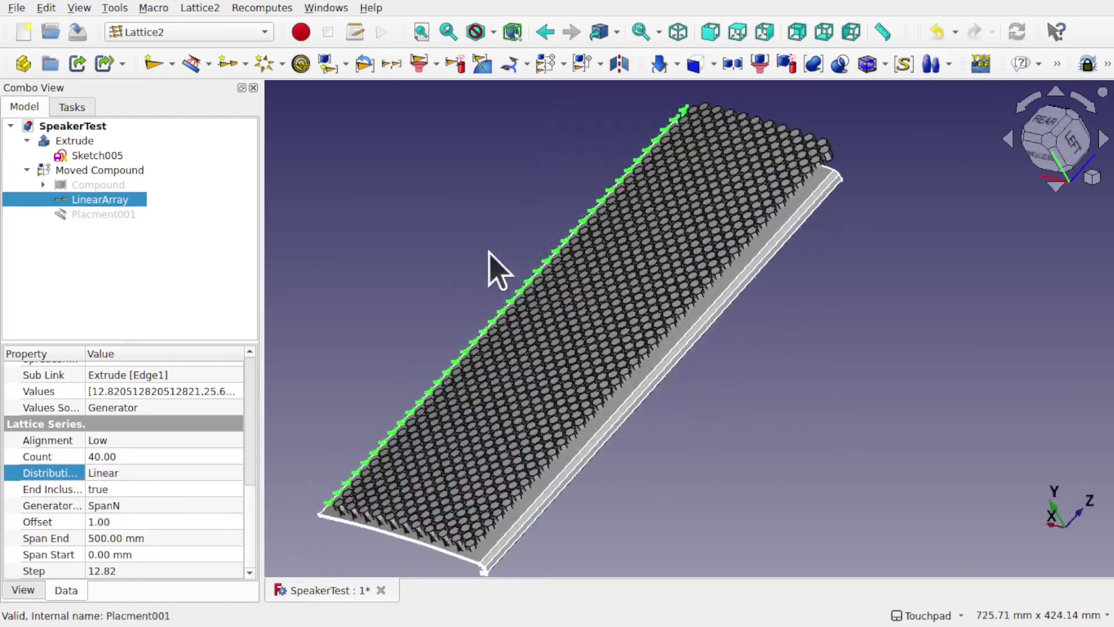
left_click_drag(489, 252, 668, 351, "alt")
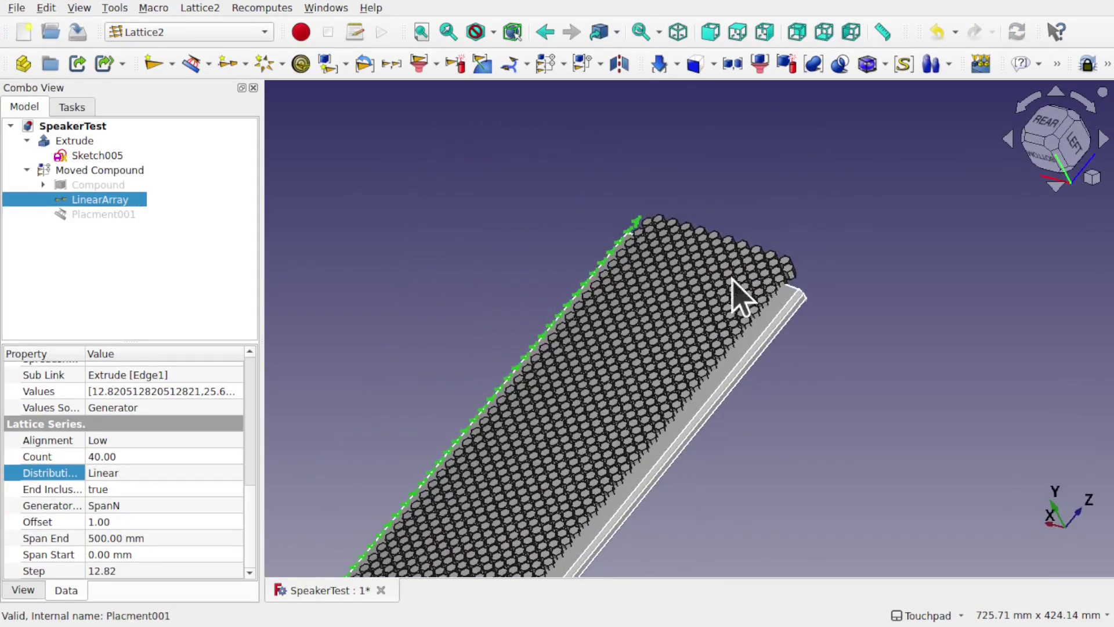
scroll(728, 256, "up", 5)
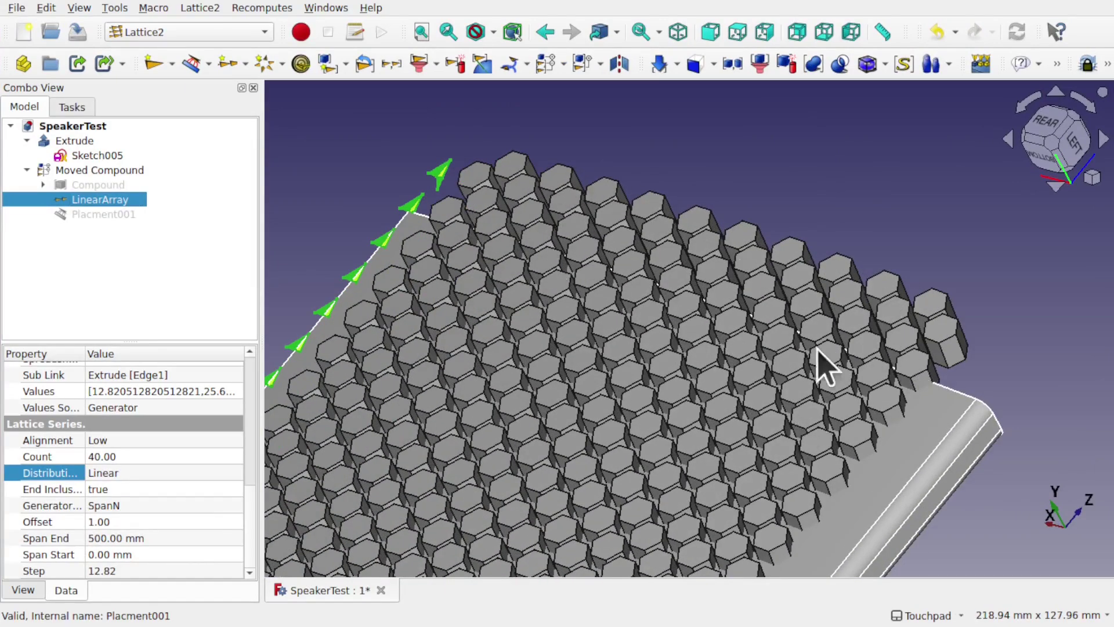
scroll(667, 426, "down", 8)
middle_click_drag(600, 504, 615, 476)
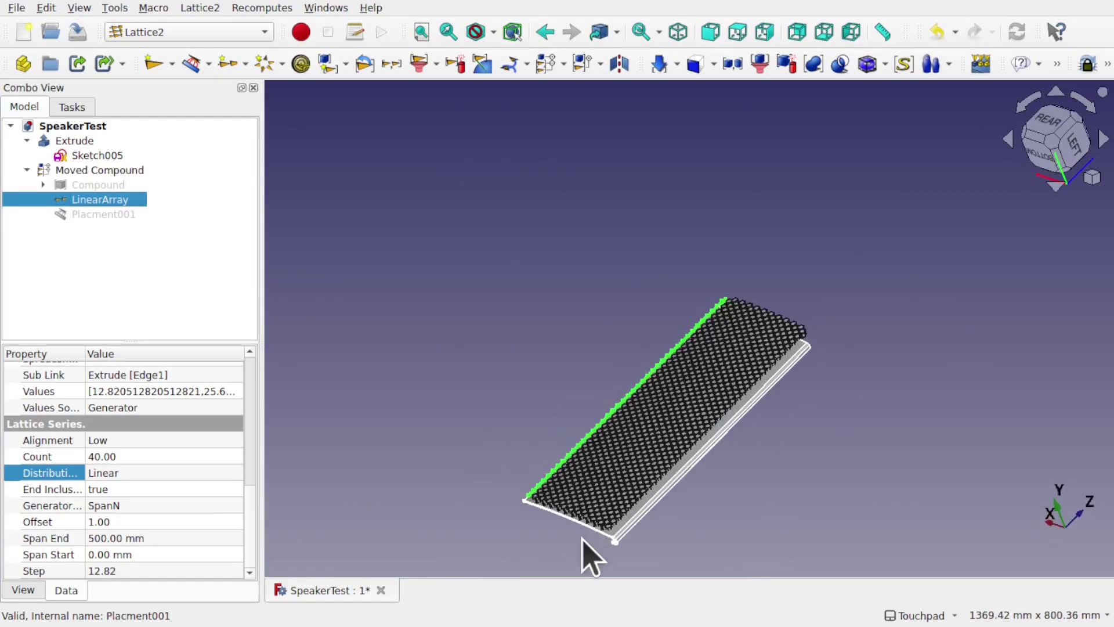
scroll(582, 540, "up", 7)
left_click_drag(630, 455, 705, 479, "alt")
scroll(688, 450, "down", 6)
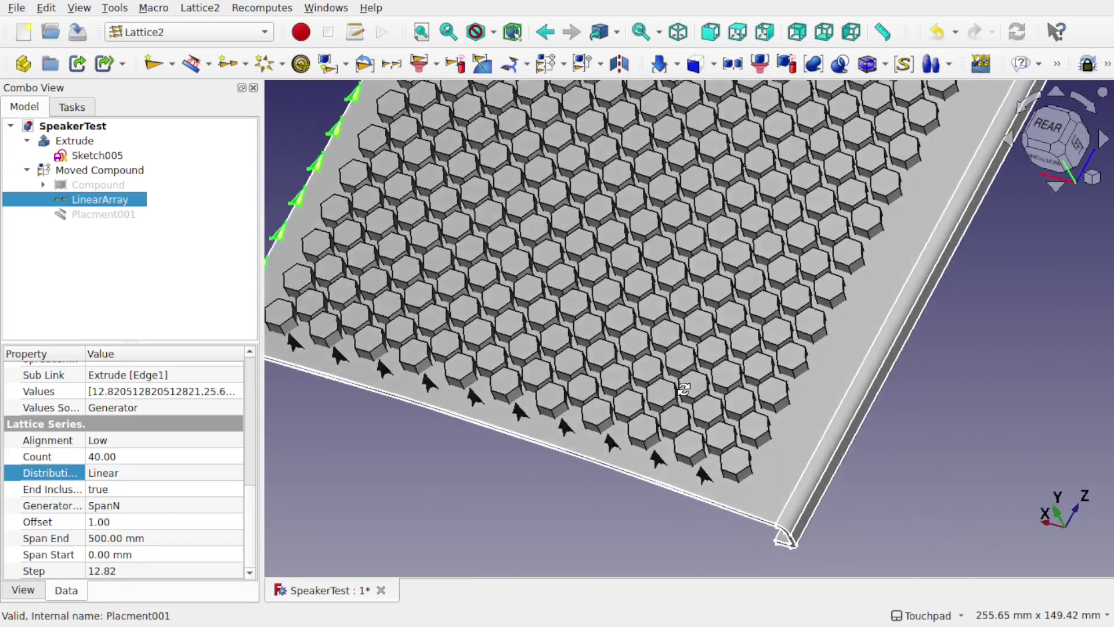
left_click_drag(726, 326, 654, 423, "shift")
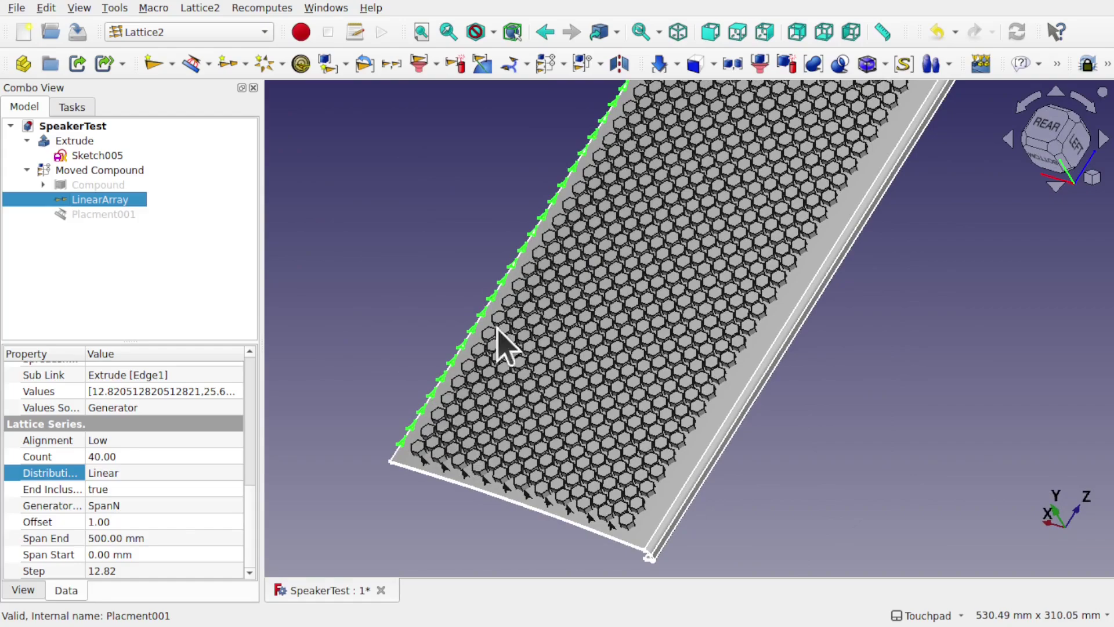
scroll(569, 290, "down", 4)
left_click_drag(569, 287, 555, 396, "shift")
left_click_drag(539, 351, 449, 461, "alt")
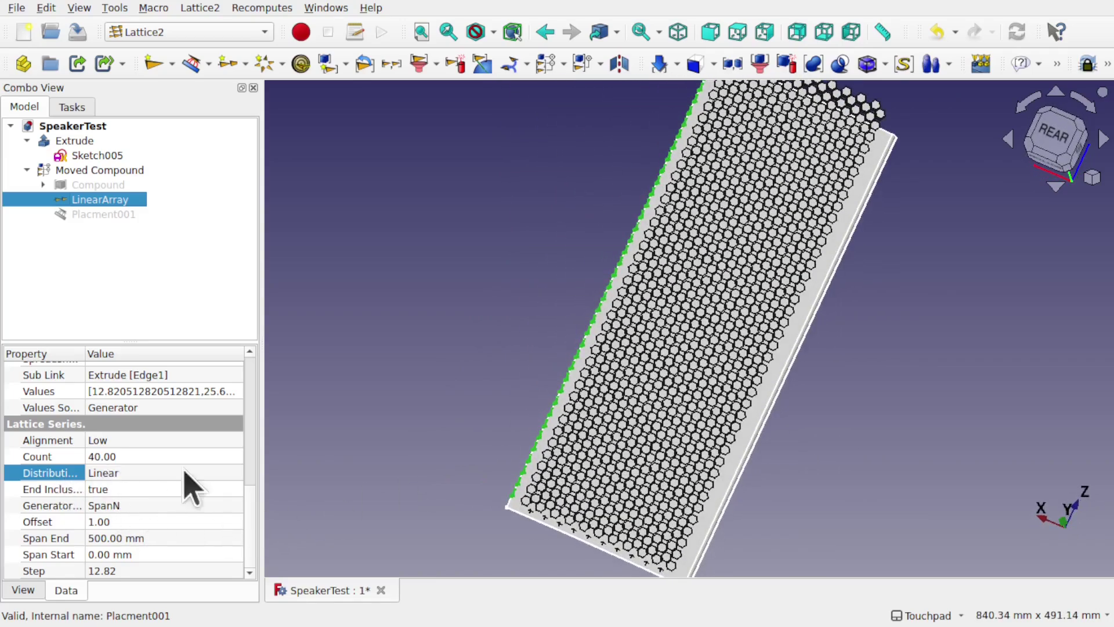
Try to set LinearArray's Span End to 450 mm.
scroll(253, 494, "up", 4)
scroll(255, 497, "down", 2)
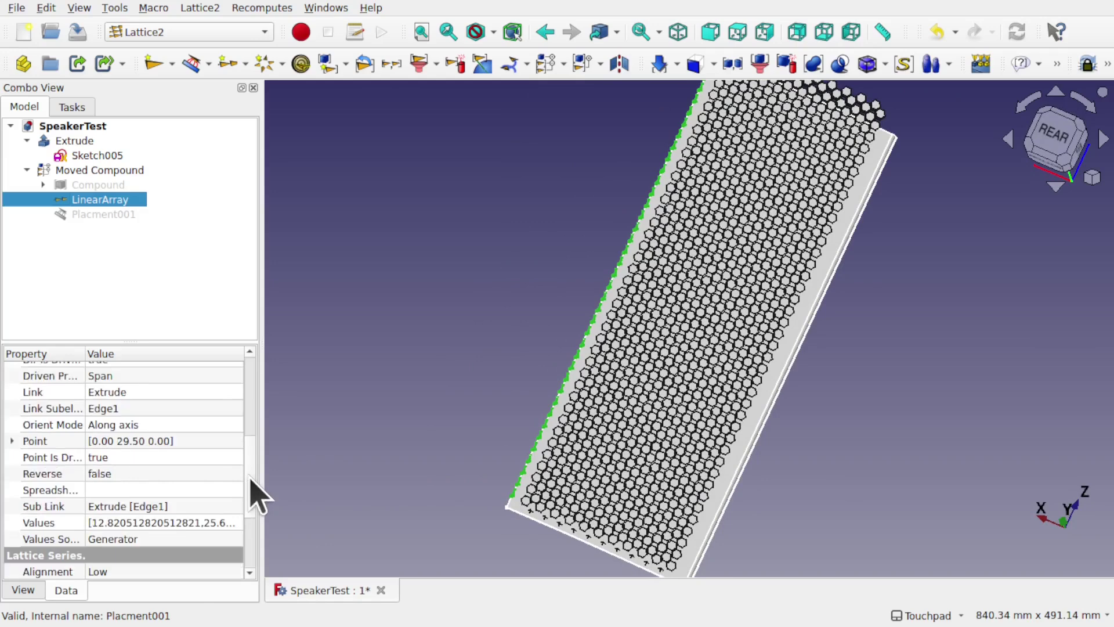
scroll(250, 477, "down", 3)
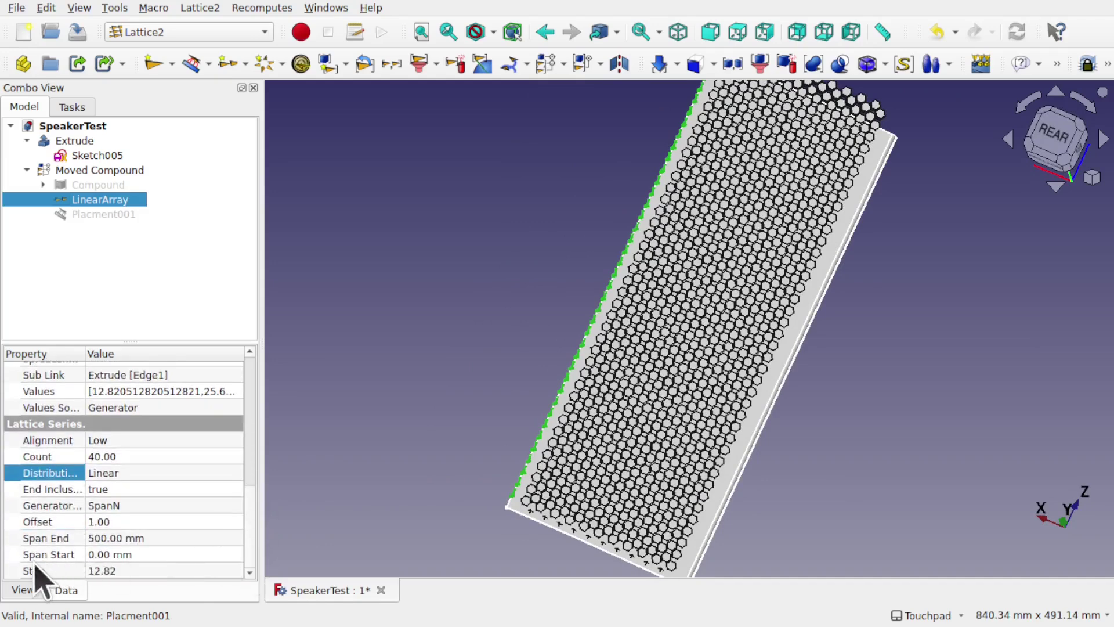
left_click(152, 538)
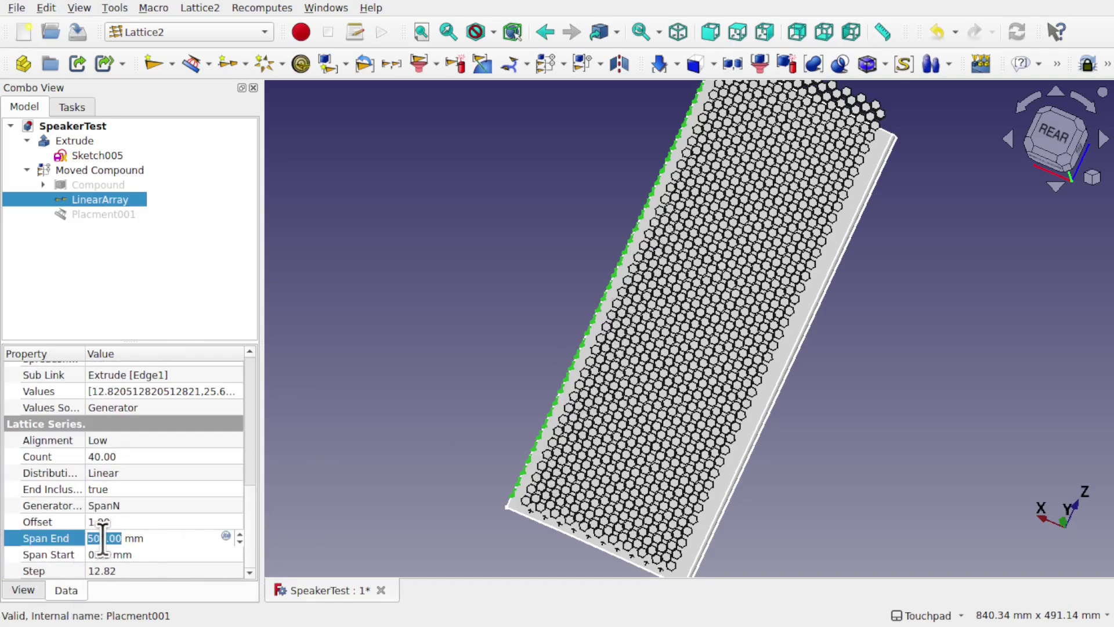
left_click_drag(103, 538, 71, 538)
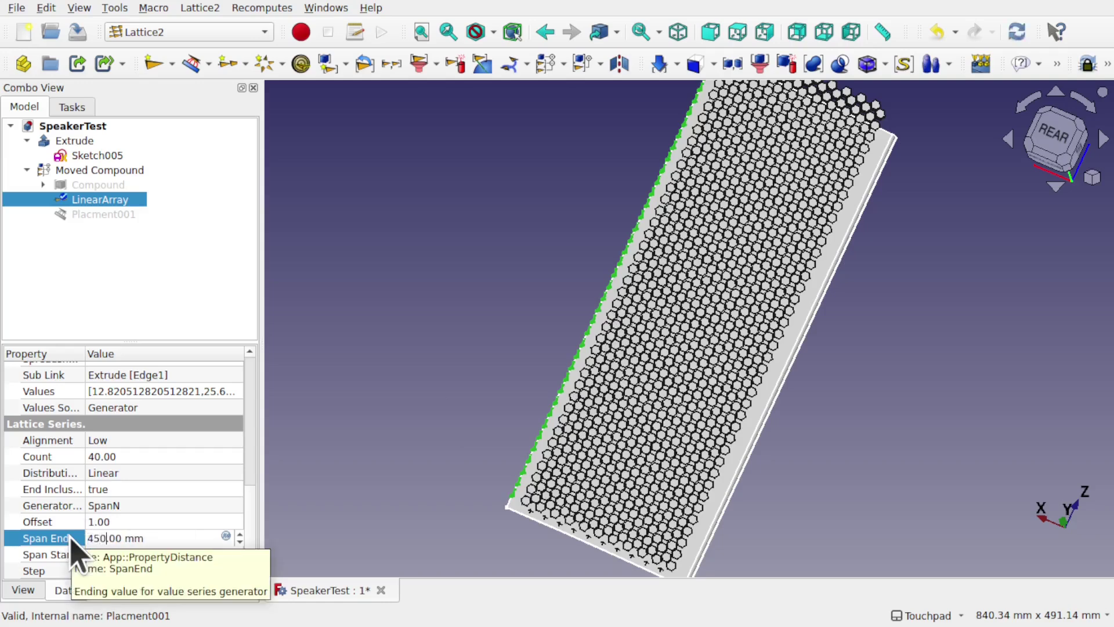
left_click(169, 522)
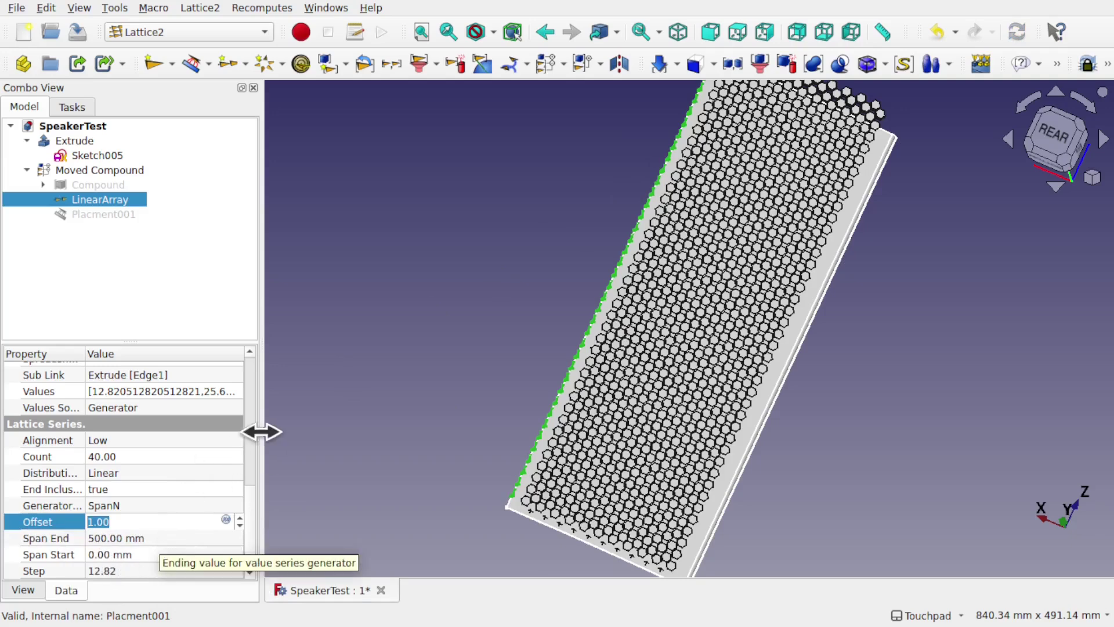
Clear the Extrude object from LinearArray's Link property and accept the change.
left_click(253, 512)
left_click_drag(253, 514, 252, 460)
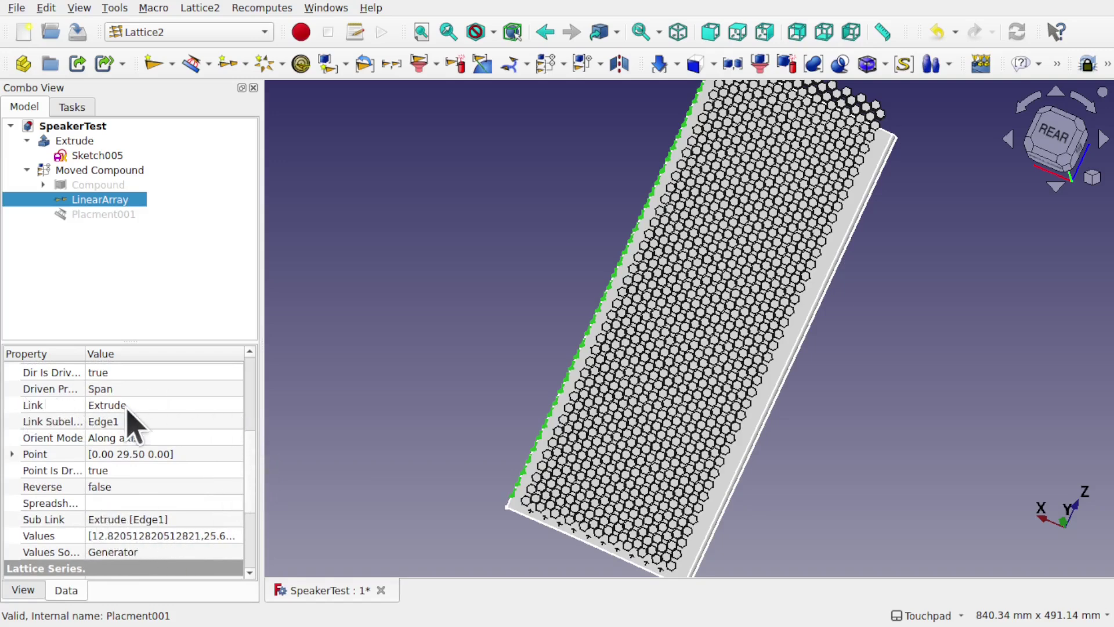
left_click(152, 408)
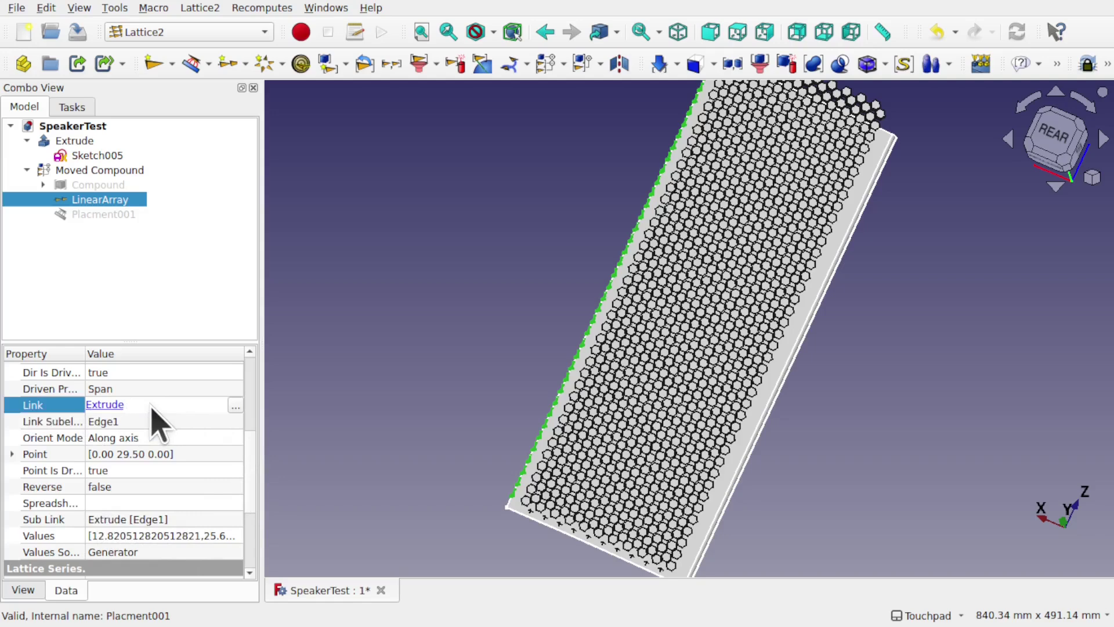
left_click(235, 406)
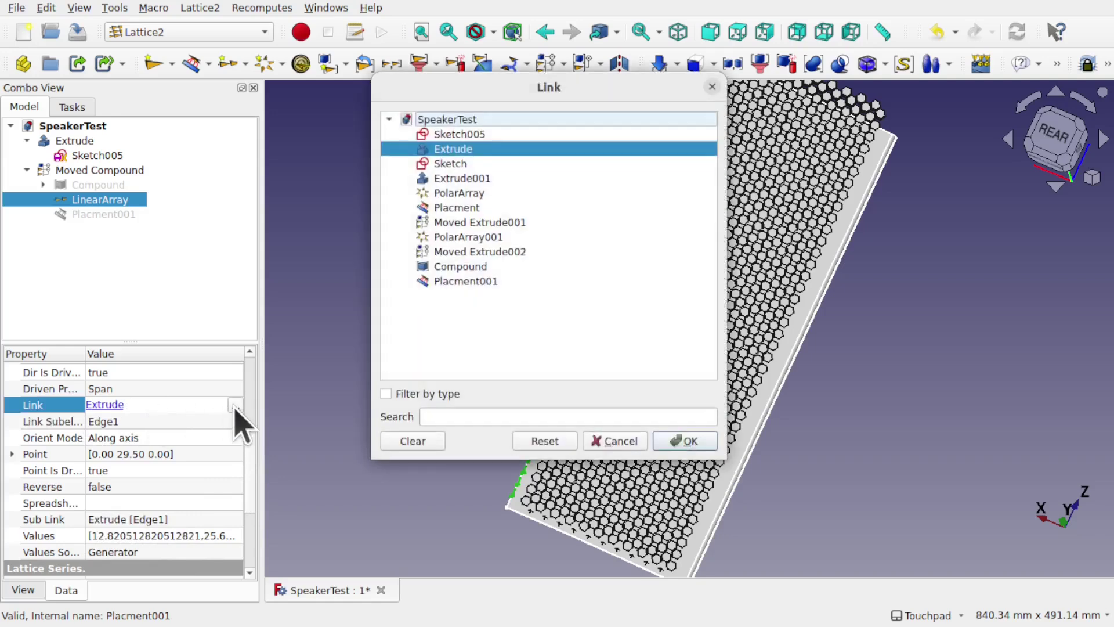
left_click(415, 445)
left_click(684, 441)
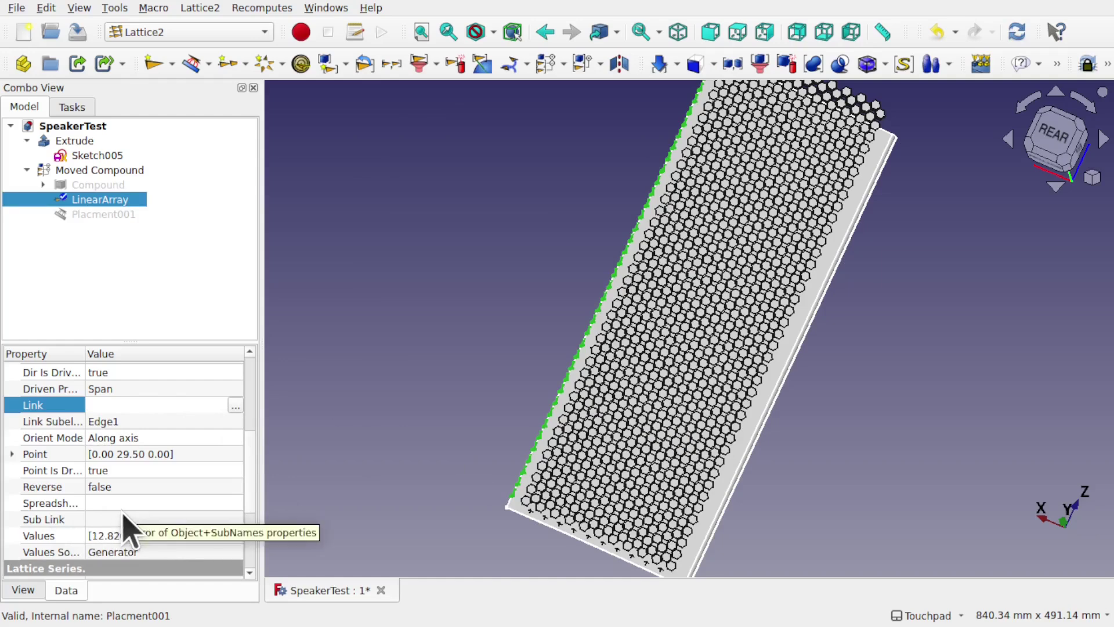
Set LinearArray's Span End to 450 mm.
scroll(253, 553, "down", 3)
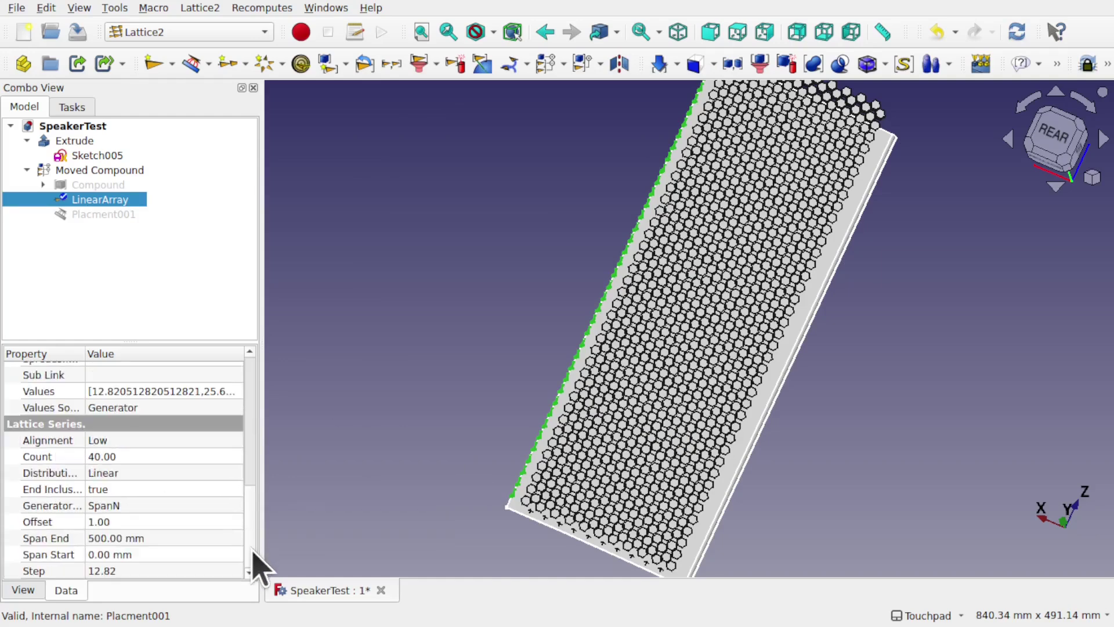
left_click(151, 507)
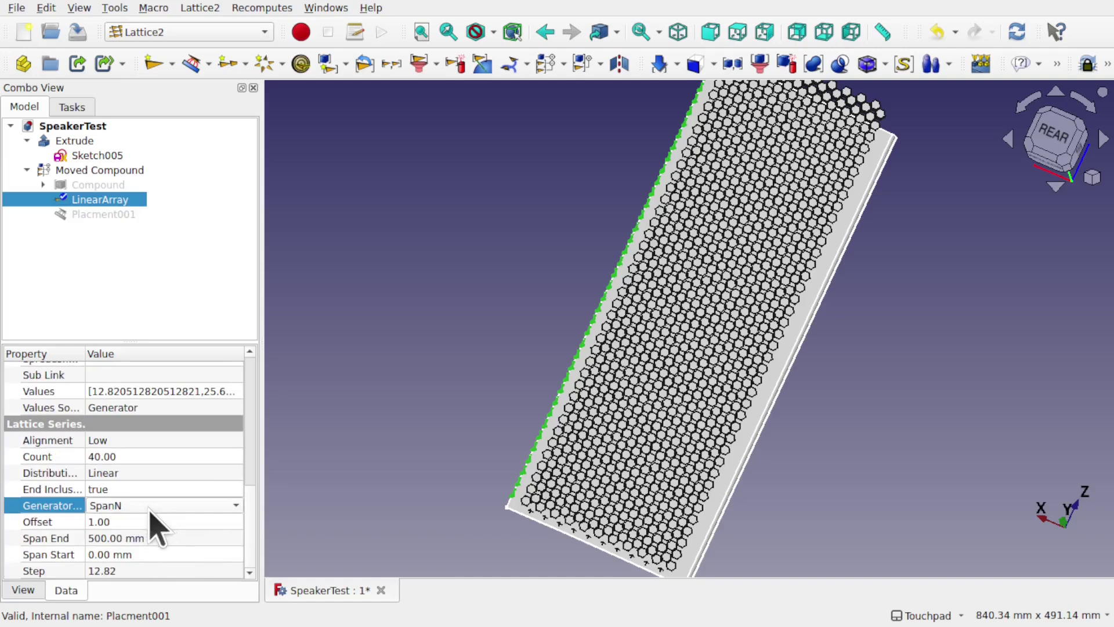
left_click(159, 537)
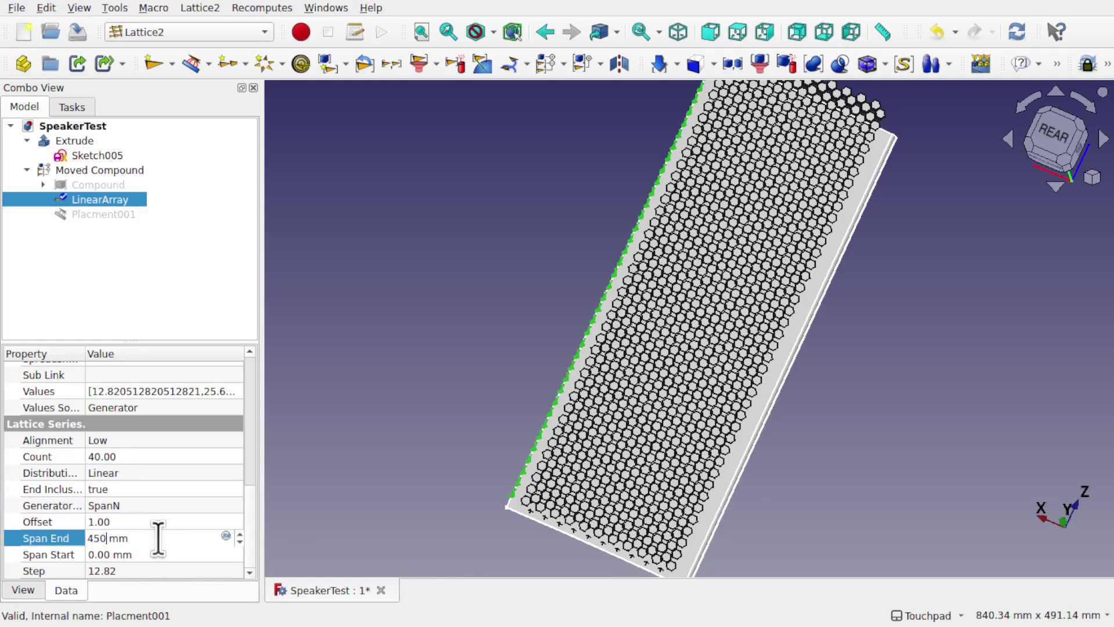
key("Return")
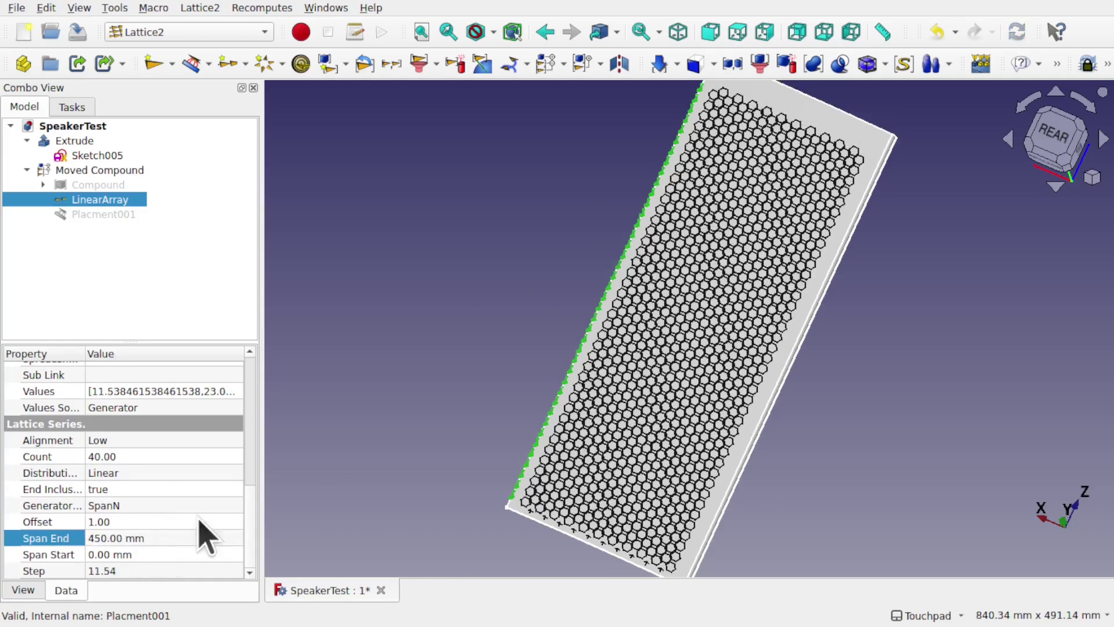
Set LinearArray's Span End to 475 mm and check the hexagon rows at the far end of the sheet.
left_click(104, 538)
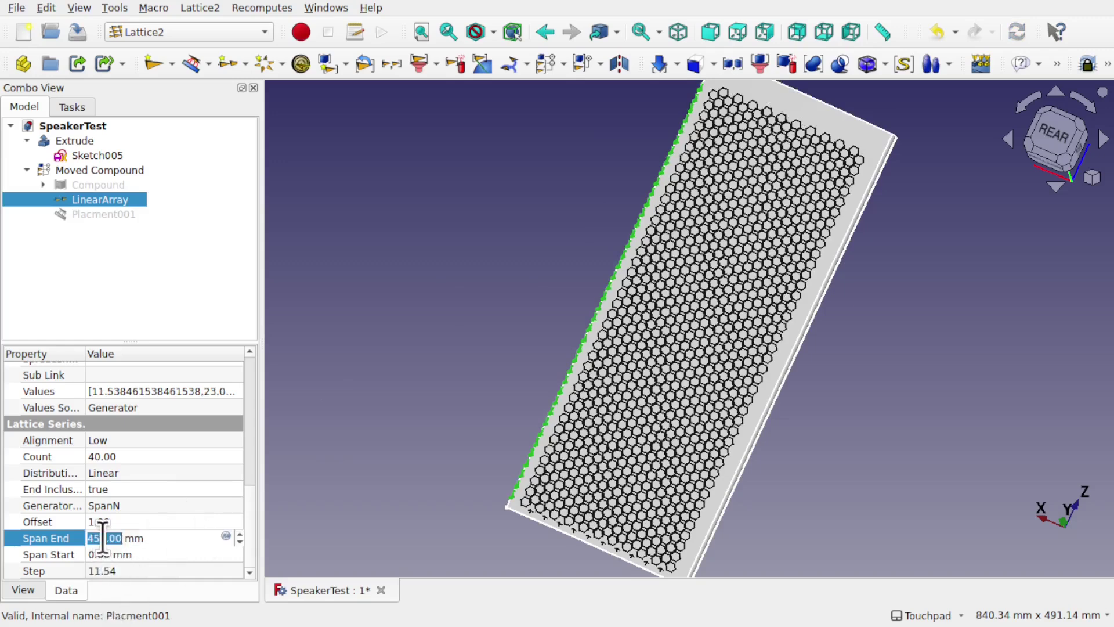
key("BackSpace")
key("BackSpace")
type("7")
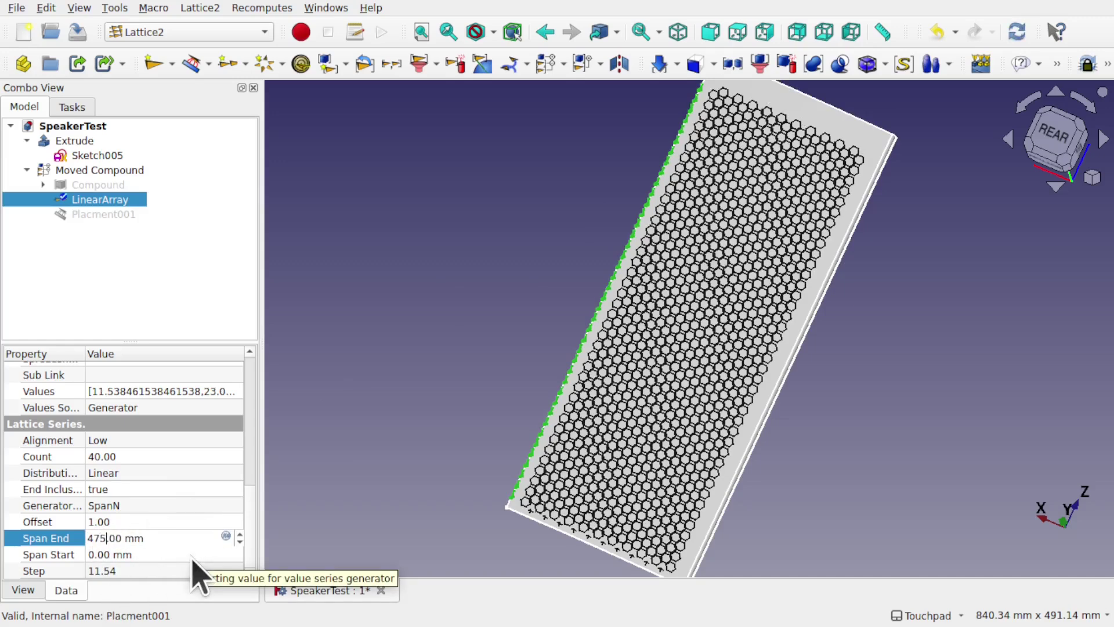
key("Return")
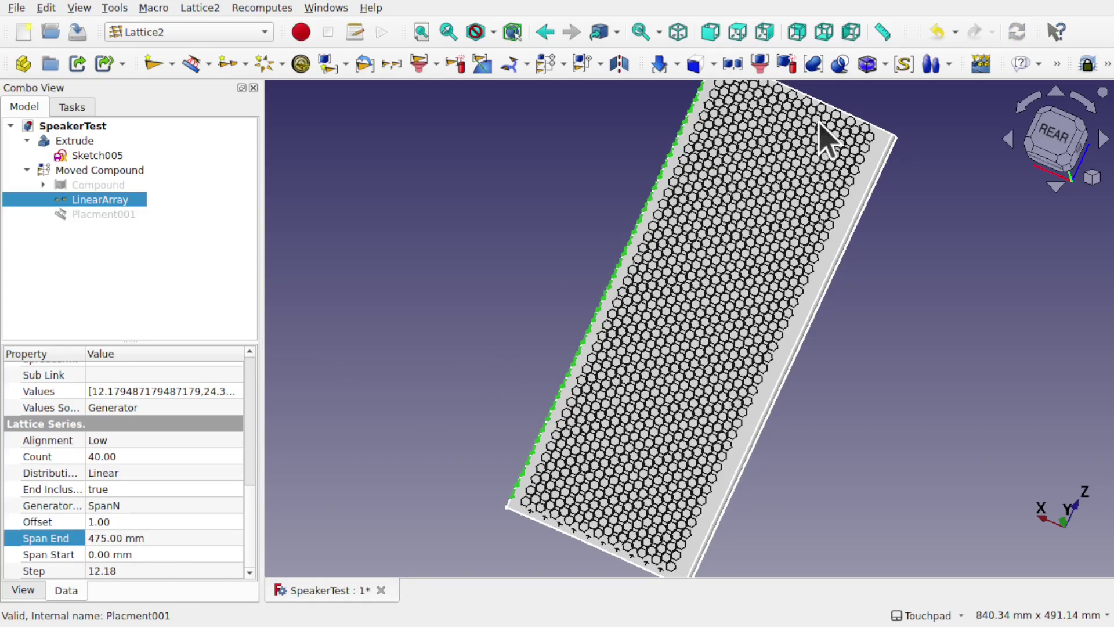
scroll(827, 136, "up", 4)
scroll(827, 140, "up", 2)
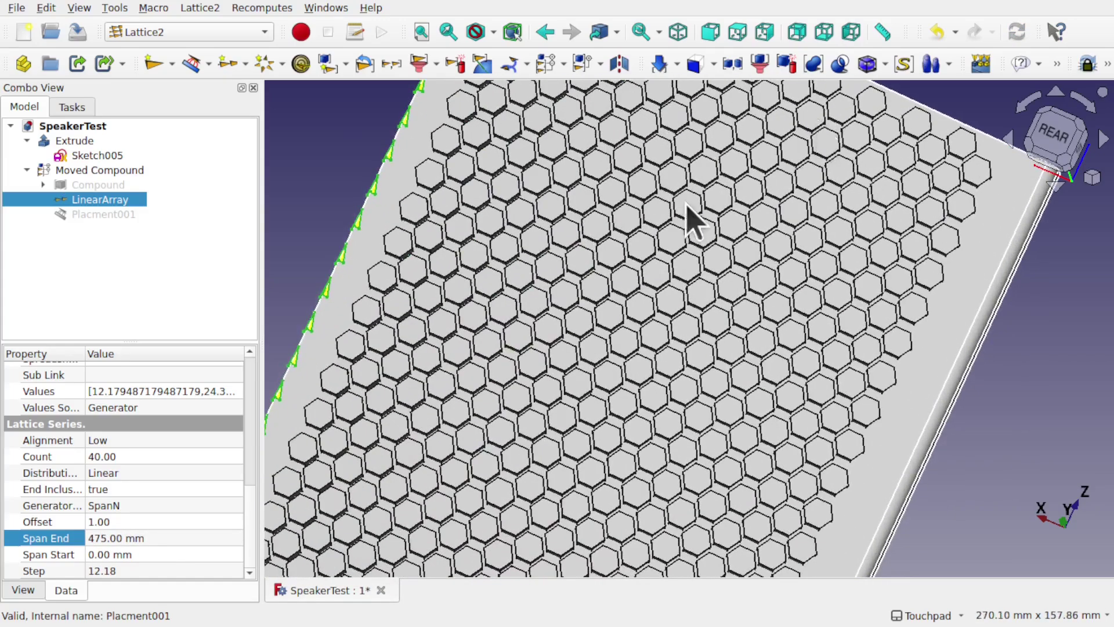
Reduce LinearArray's Span End to 465 mm.
left_click(104, 539)
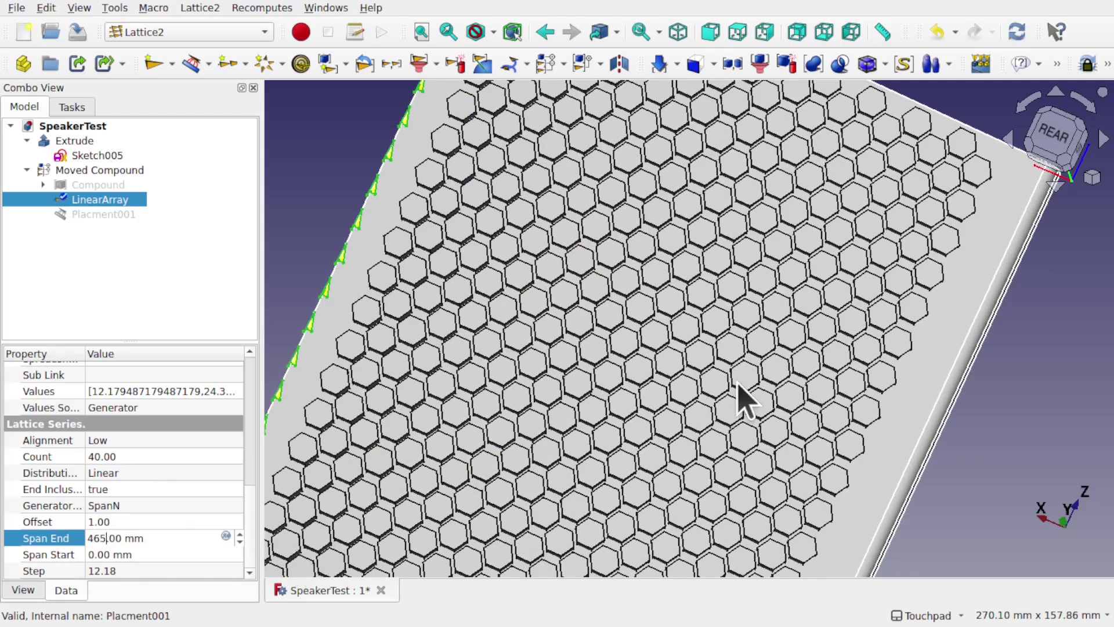
key("Return")
scroll(744, 400, "down", 2)
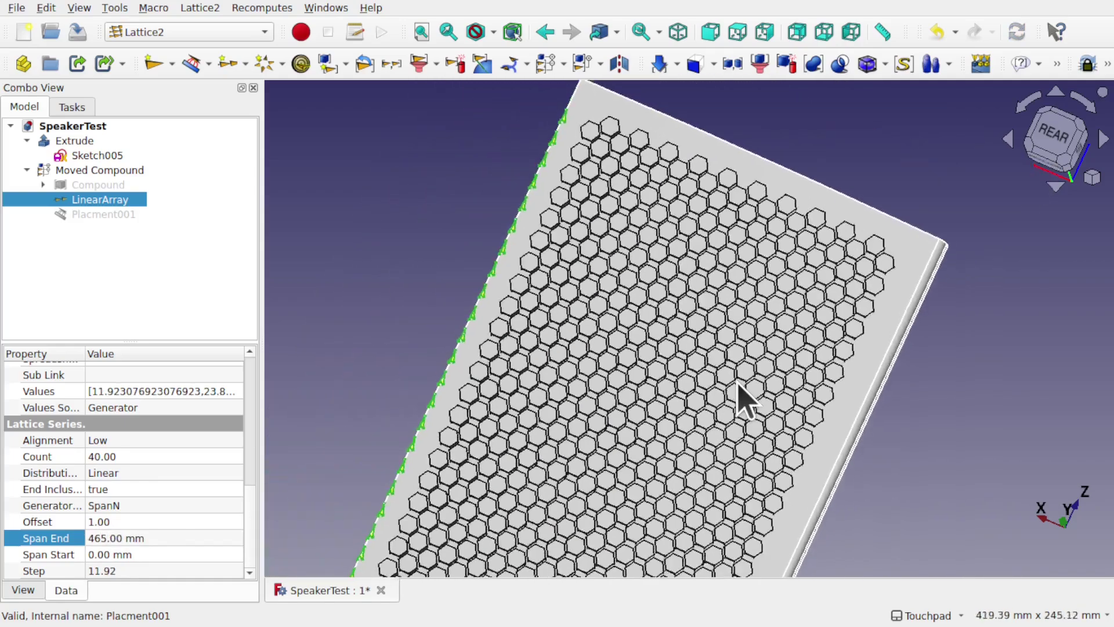
Inspect the gaps between neighbouring hexagons and the pattern's margins near the far corner and along the curved sheet.
scroll(738, 393, "up", 2)
scroll(871, 287, "up", 5)
scroll(867, 285, "up", 1)
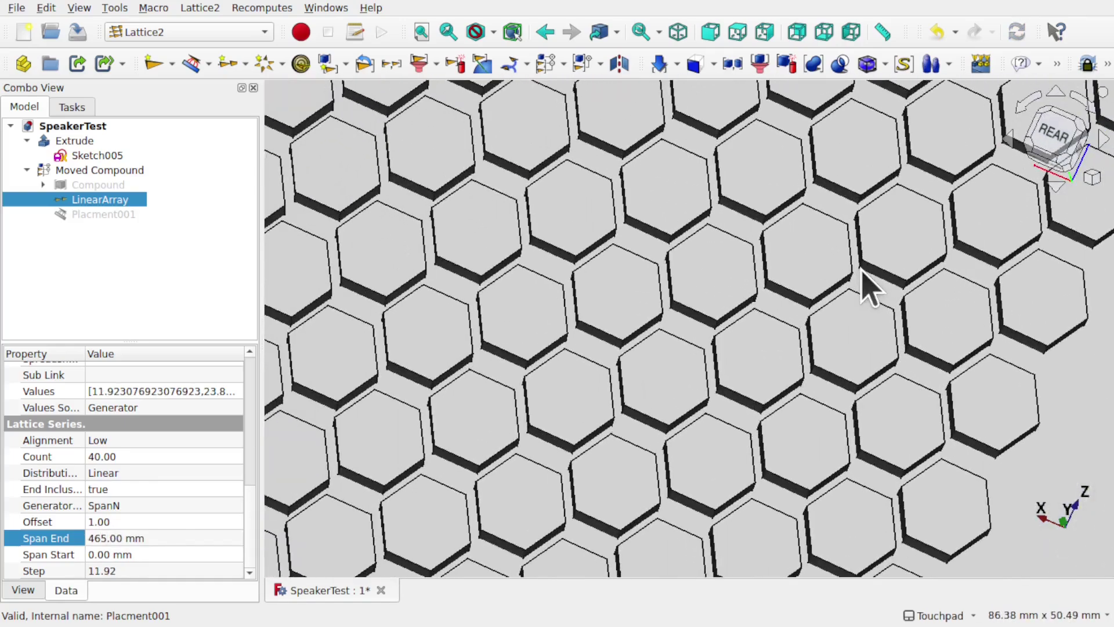
middle_click_drag(806, 306, 792, 315)
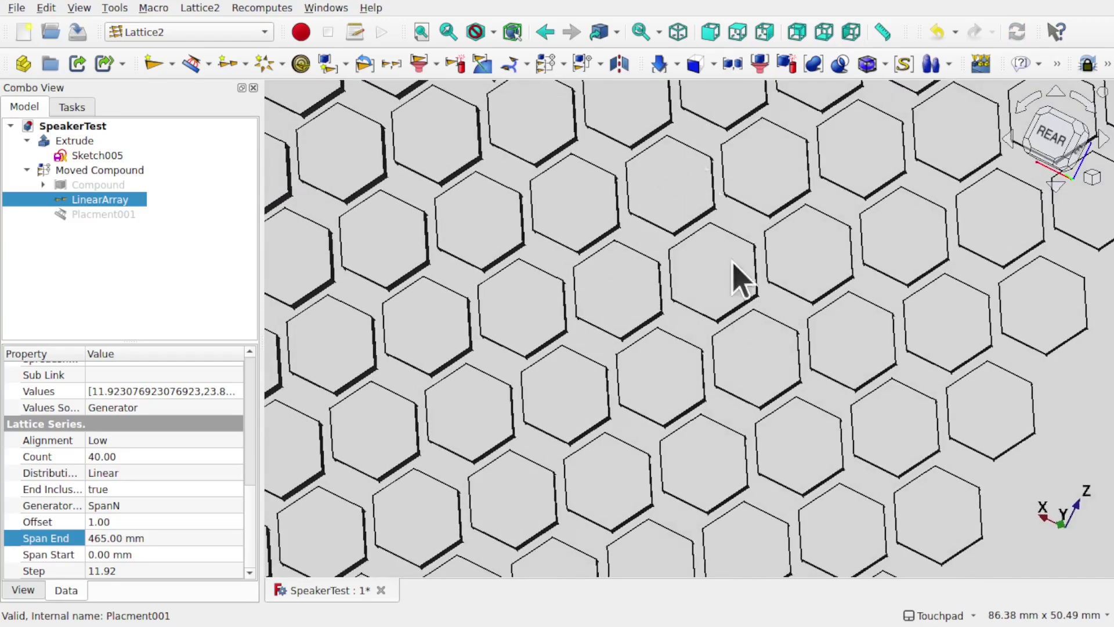
scroll(667, 303, "down", 5)
scroll(664, 290, "up", 1)
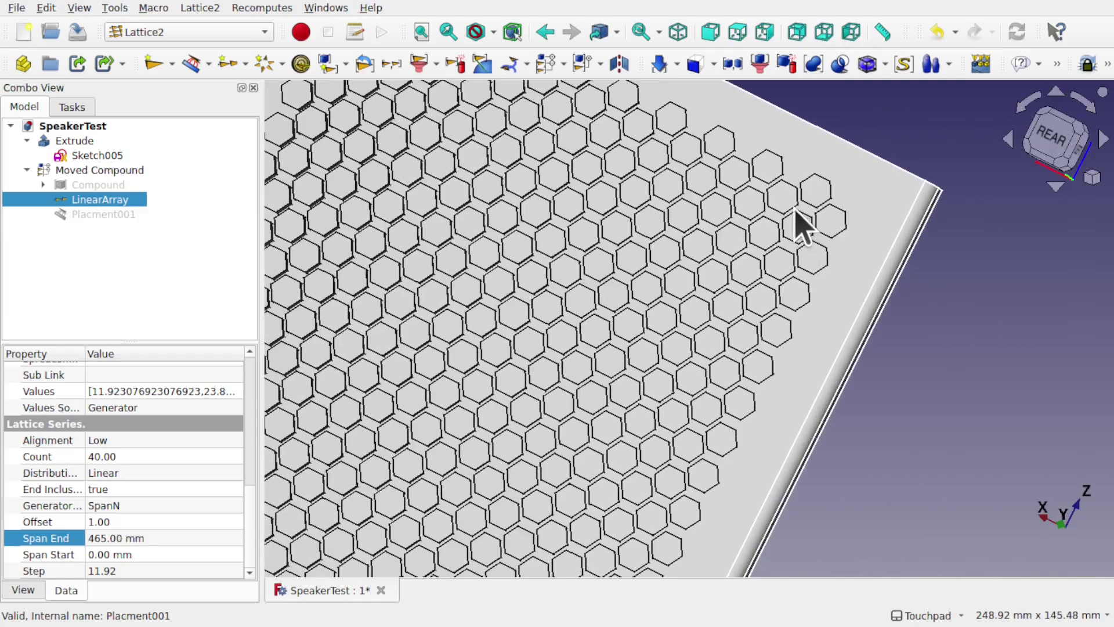
scroll(792, 244, "up", 5)
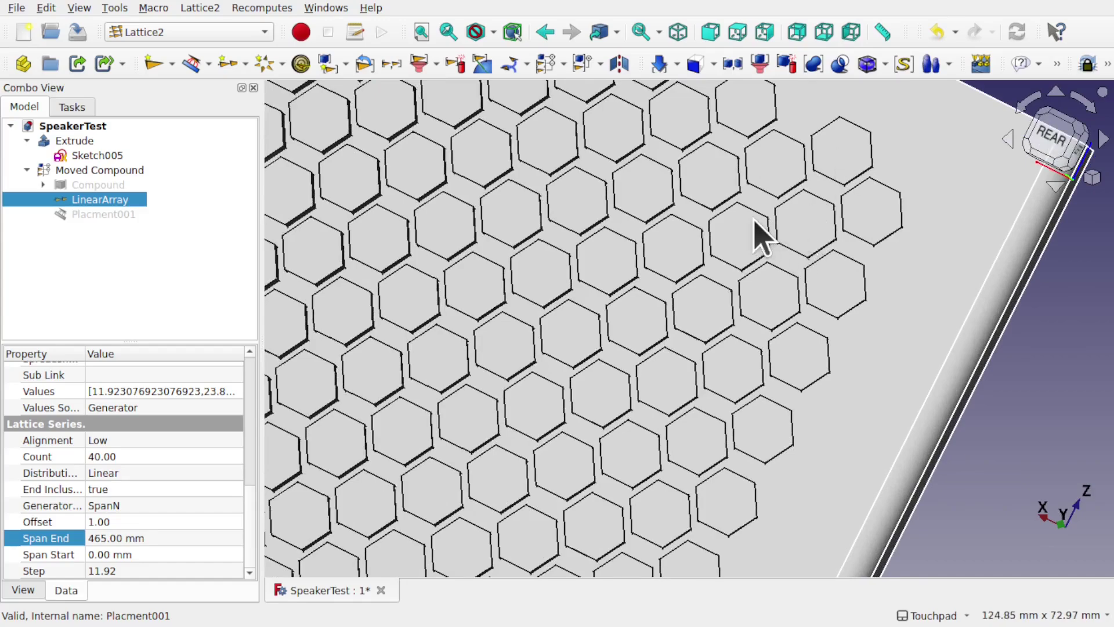
scroll(721, 355, "down", 10)
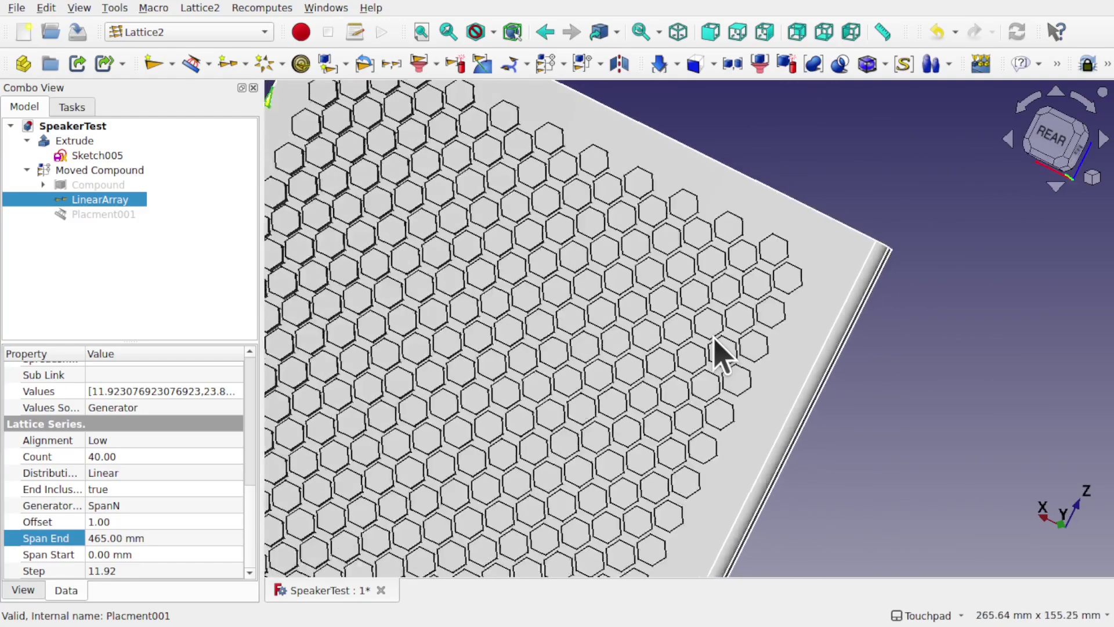
scroll(663, 387, "up", 4)
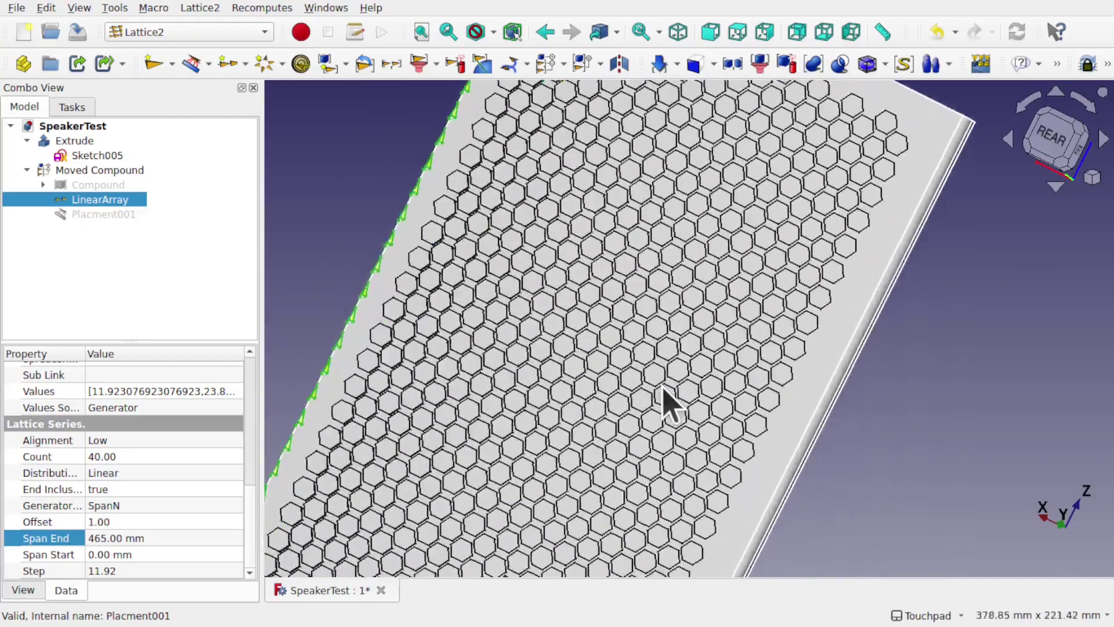
left_click_drag(663, 386, 738, 255, "shift")
scroll(652, 411, "down", 2)
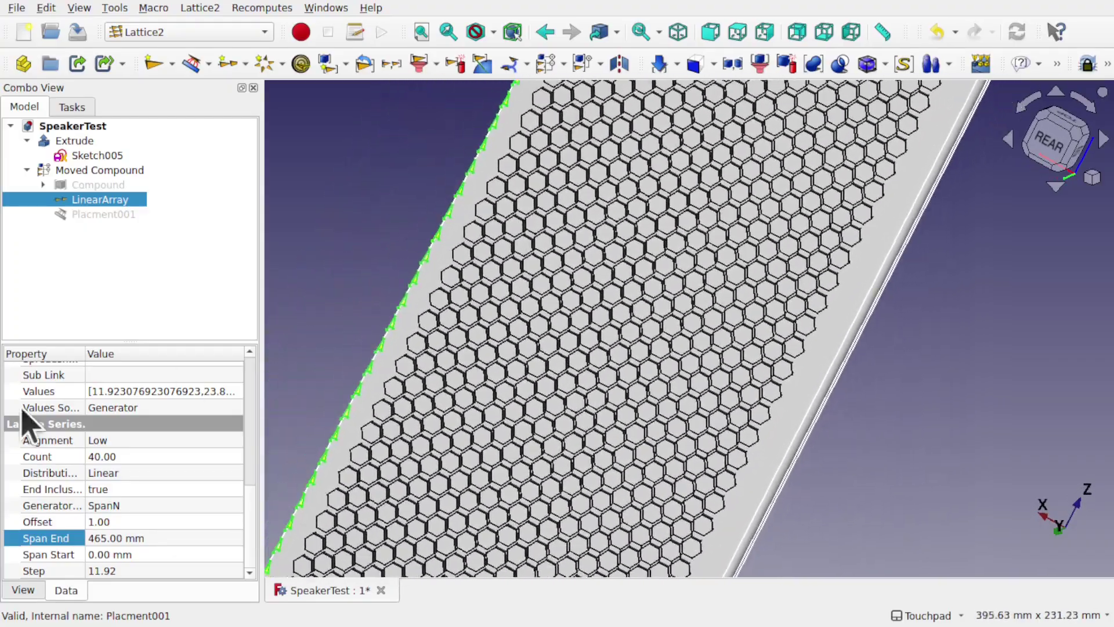
Set LinearArray's count to 41 and check the spacing between the hexagon rows.
left_click(135, 457)
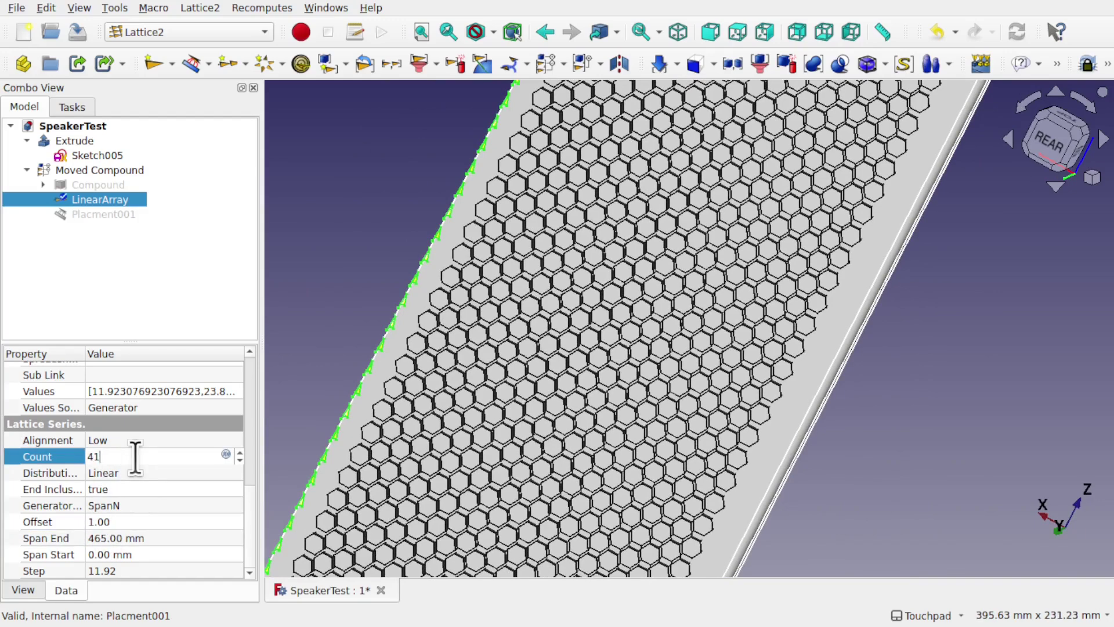
key("Return")
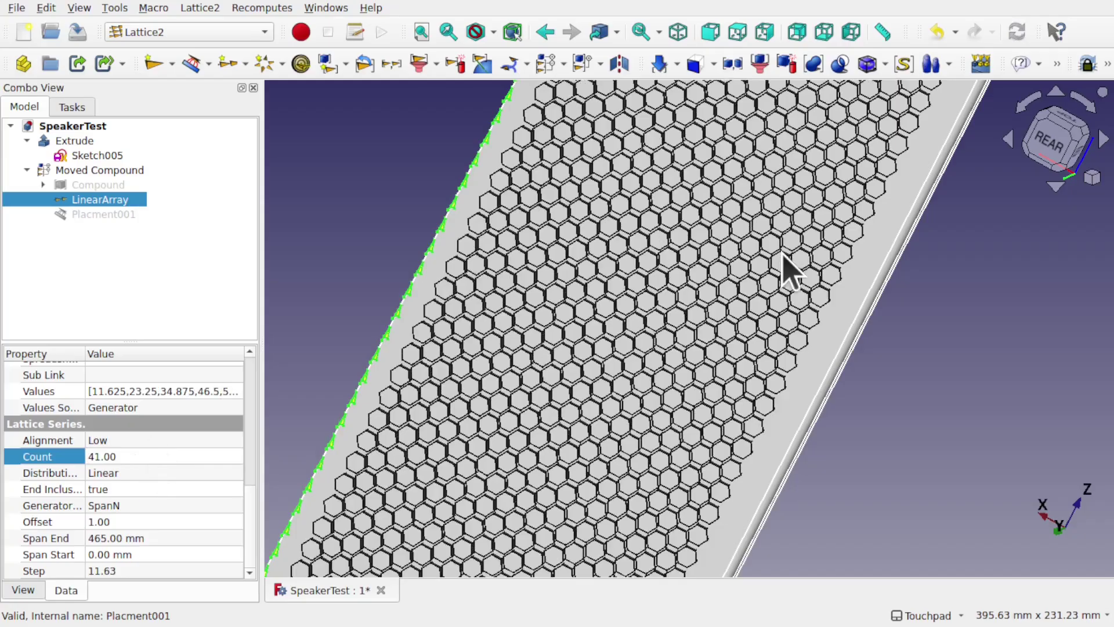
scroll(742, 255, "up", 6)
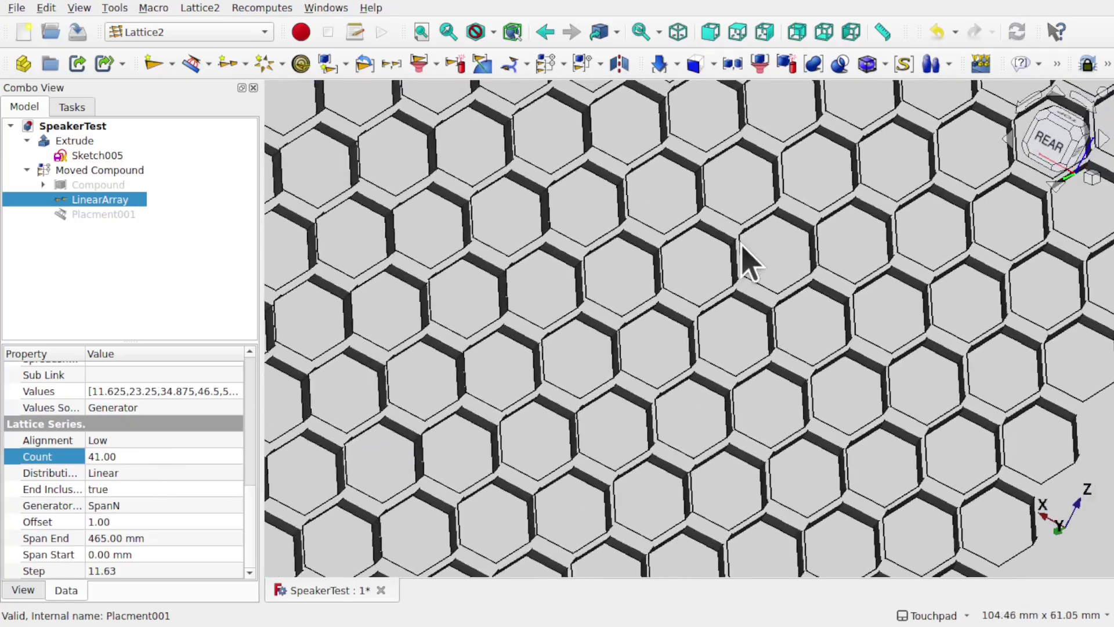
scroll(741, 255, "up", 1)
scroll(742, 255, "down", 10)
scroll(742, 246, "down", 1)
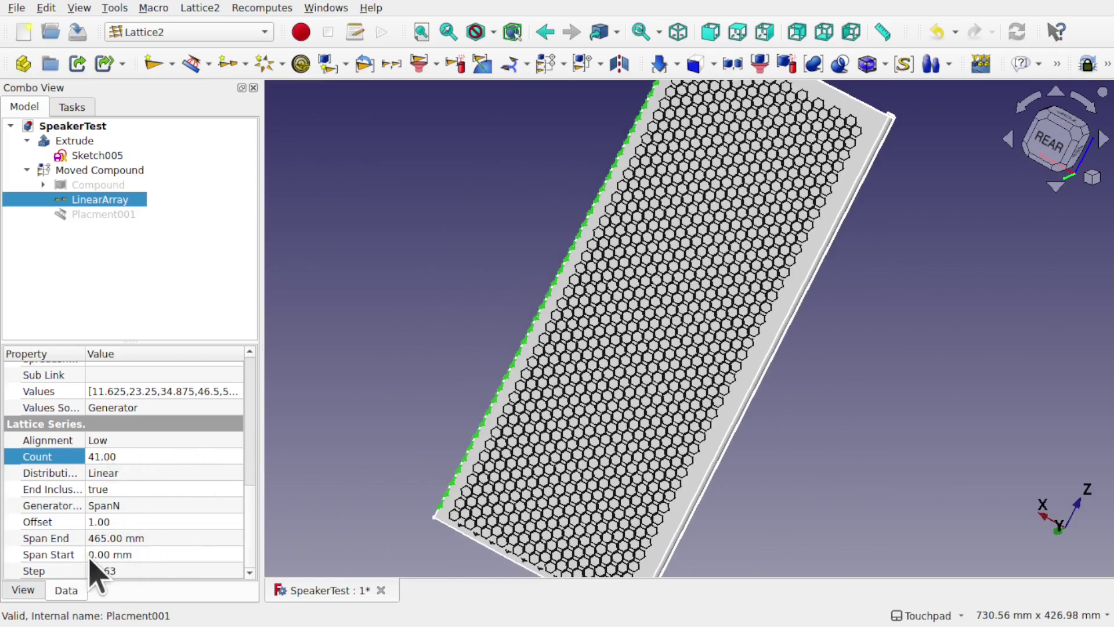
Set LinearArray's Span End to 462 mm and check the rows at the near end of the sheet.
left_click(119, 539)
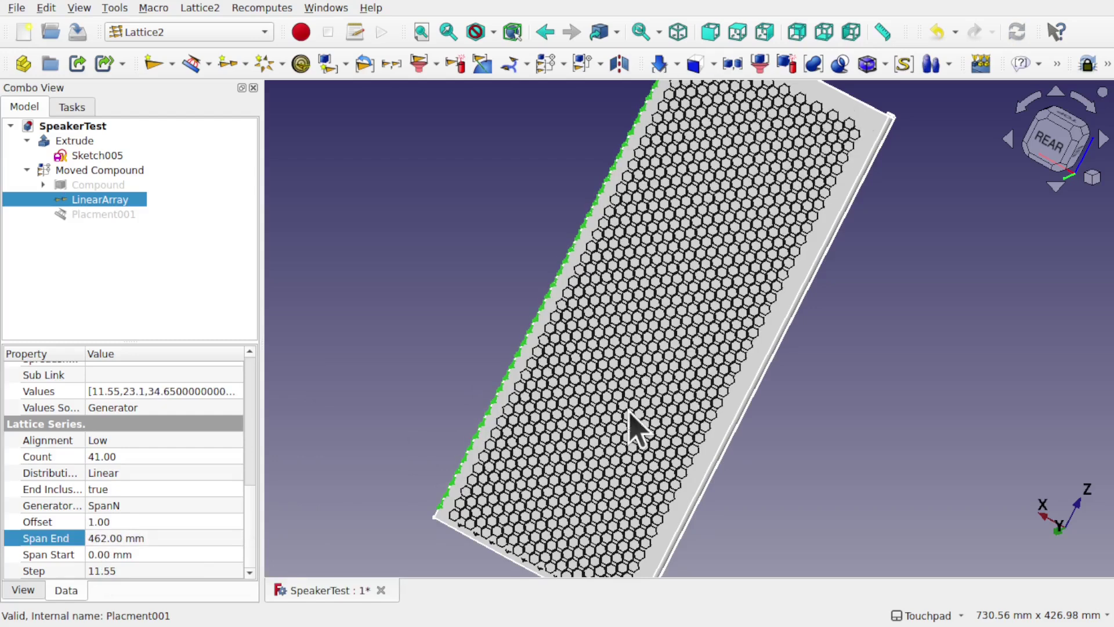
left_click(546, 550)
scroll(546, 550, "up", 5)
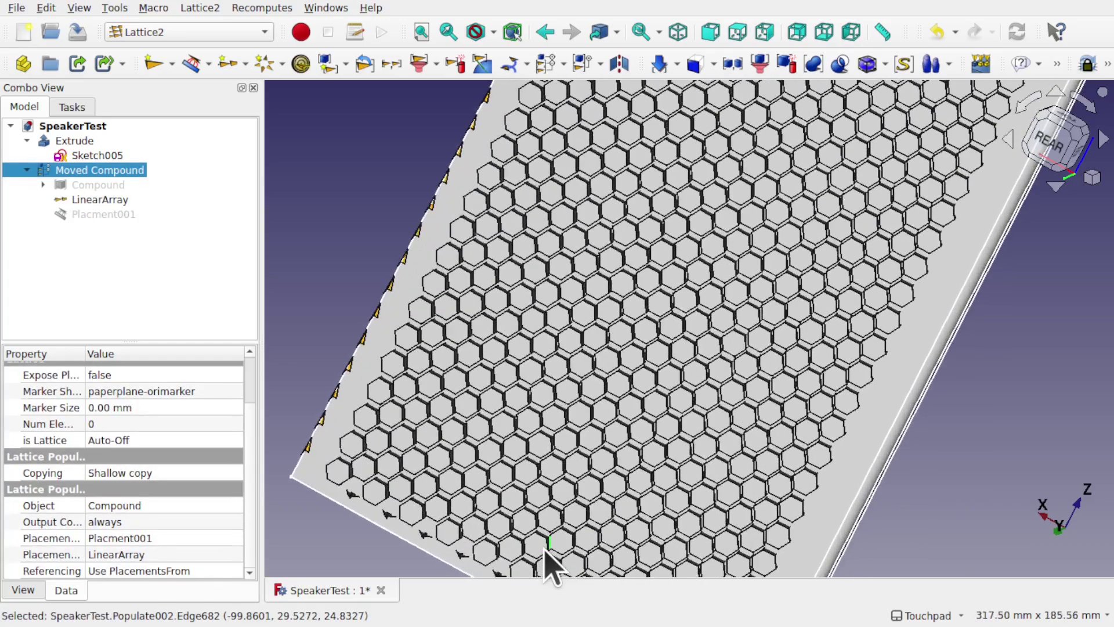
Set LinearArray's series offset to 0 and its Span Start to 20 mm.
left_click(102, 200)
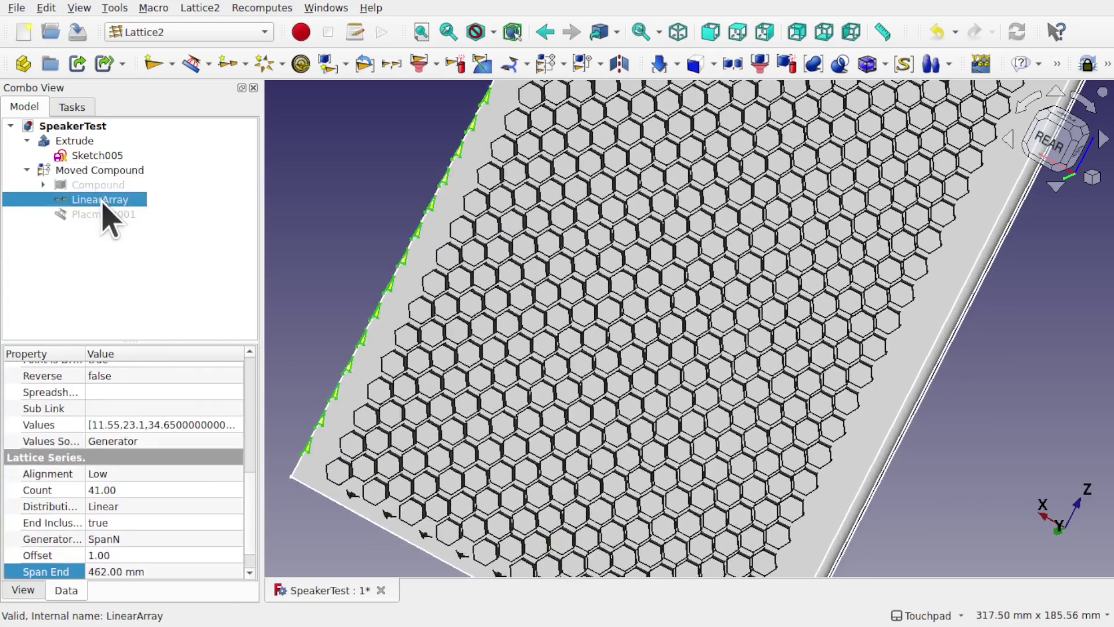
left_click(250, 573)
left_click(251, 573)
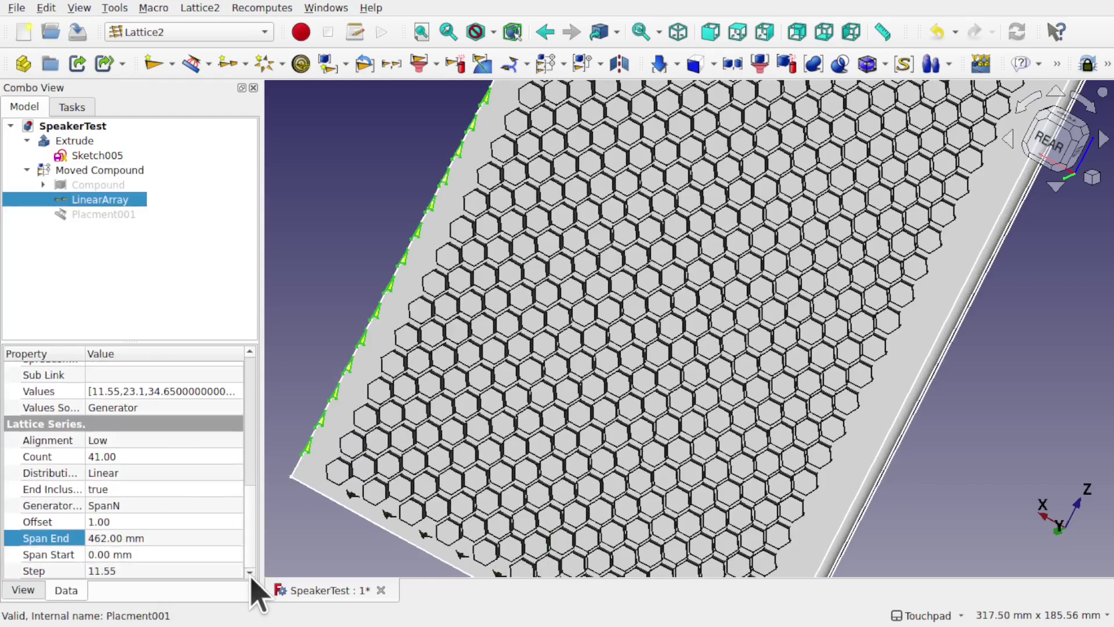
left_click(149, 554)
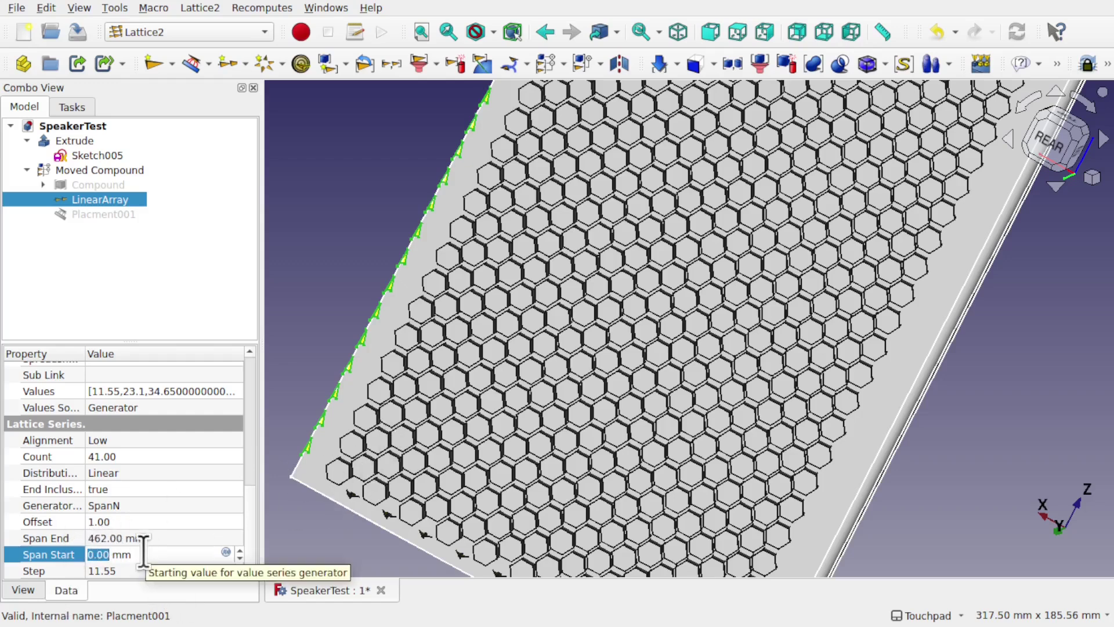
left_click(94, 522)
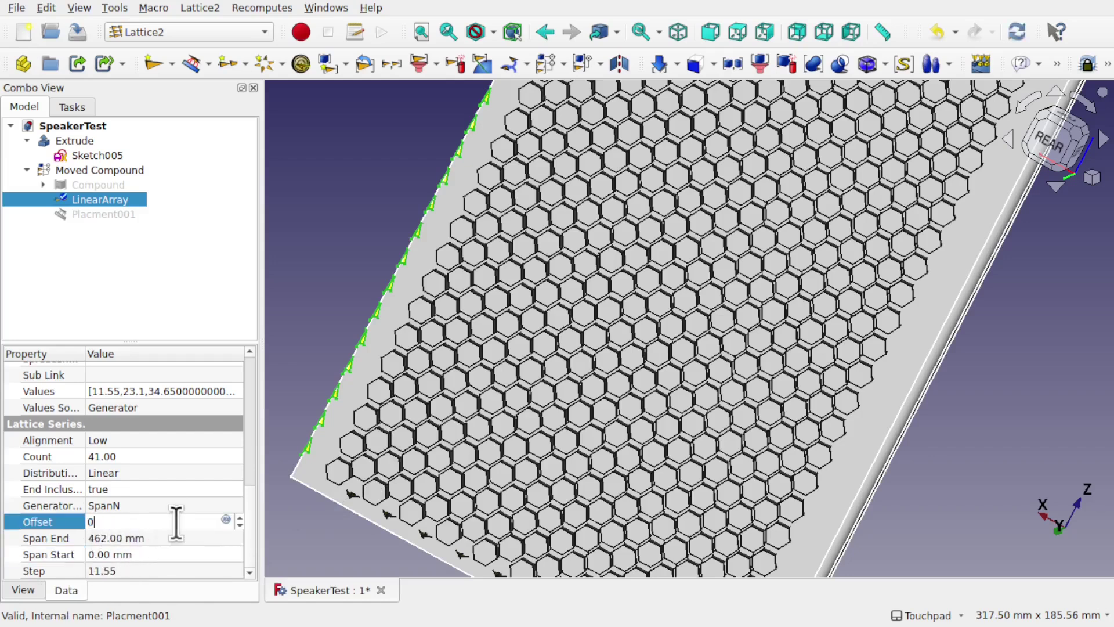
left_click(138, 554)
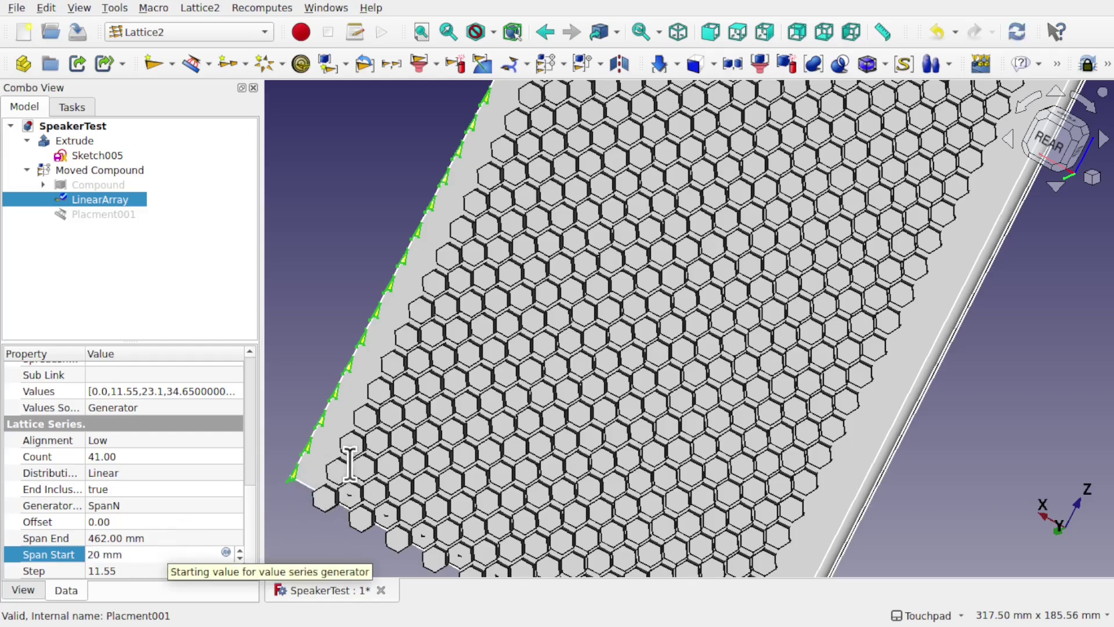
key("Return")
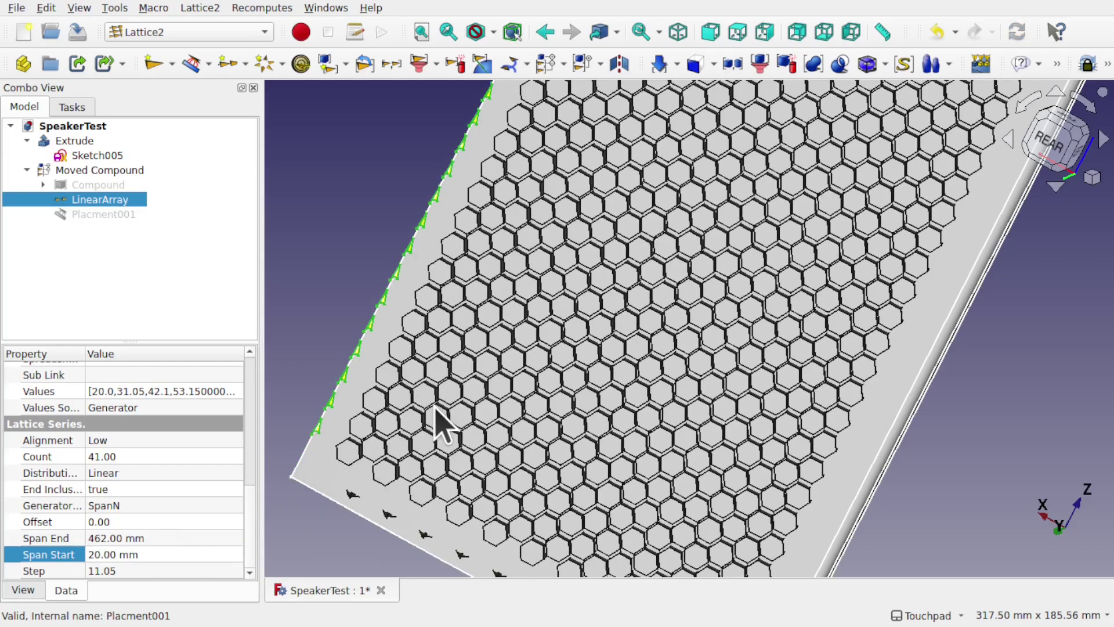
Check the hexagon rows' margin at the sheet's far end and set LinearArray's Span End to 465 mm.
scroll(441, 426, "down", 2)
scroll(434, 408, "down", 3)
middle_click_drag(640, 280, 689, 345, "shift")
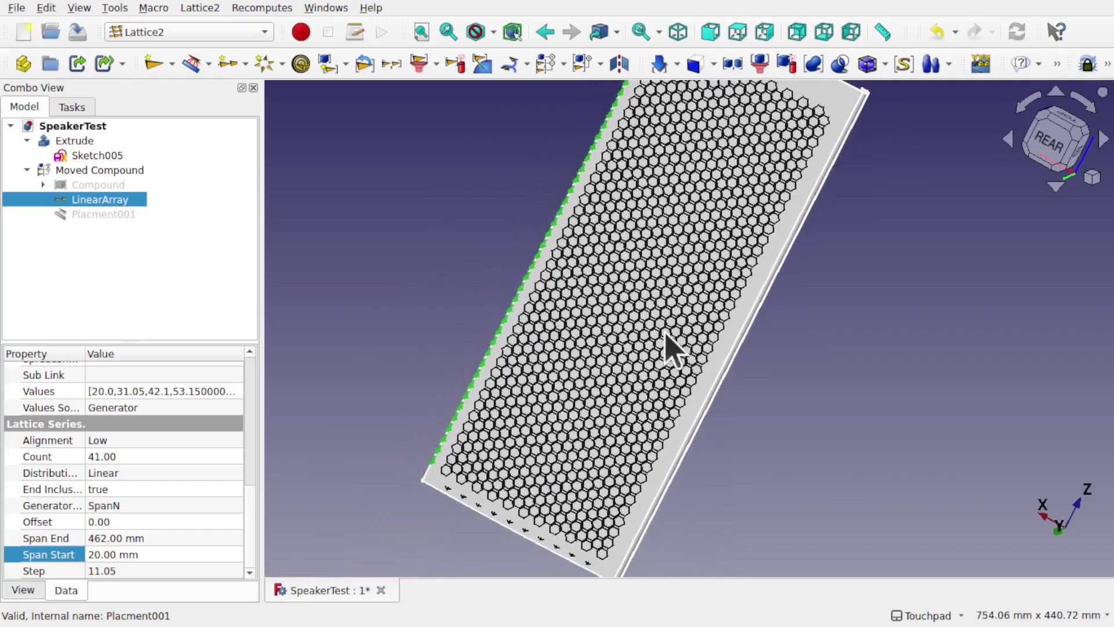
middle_click_drag(737, 175, 696, 241)
scroll(685, 256, "up", 8)
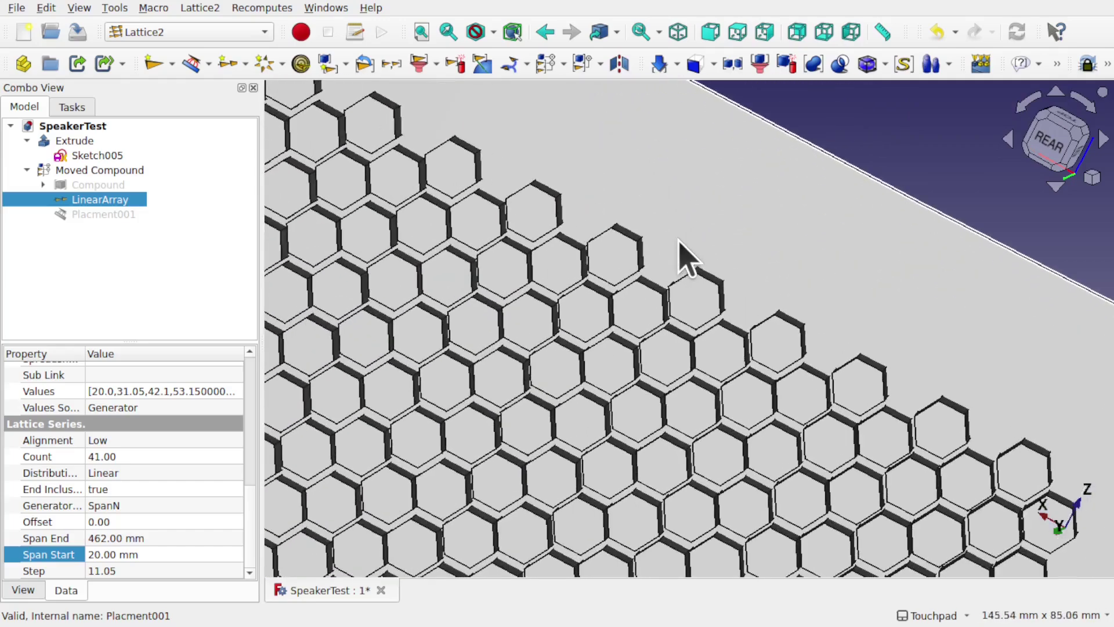
left_click(104, 539)
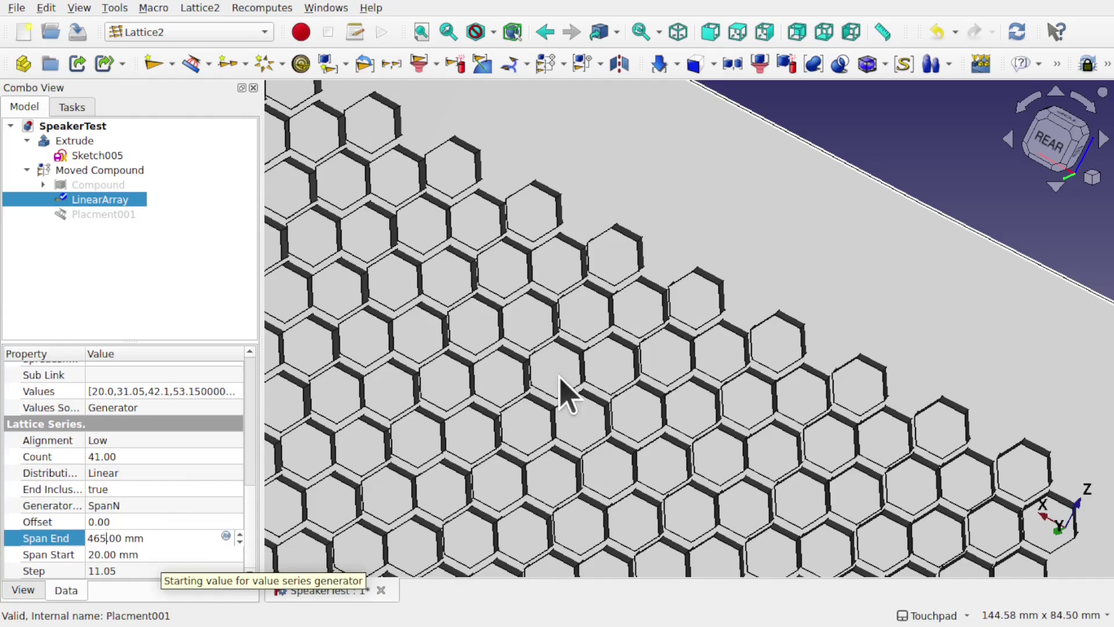
key("Return")
scroll(566, 395, "down", 5)
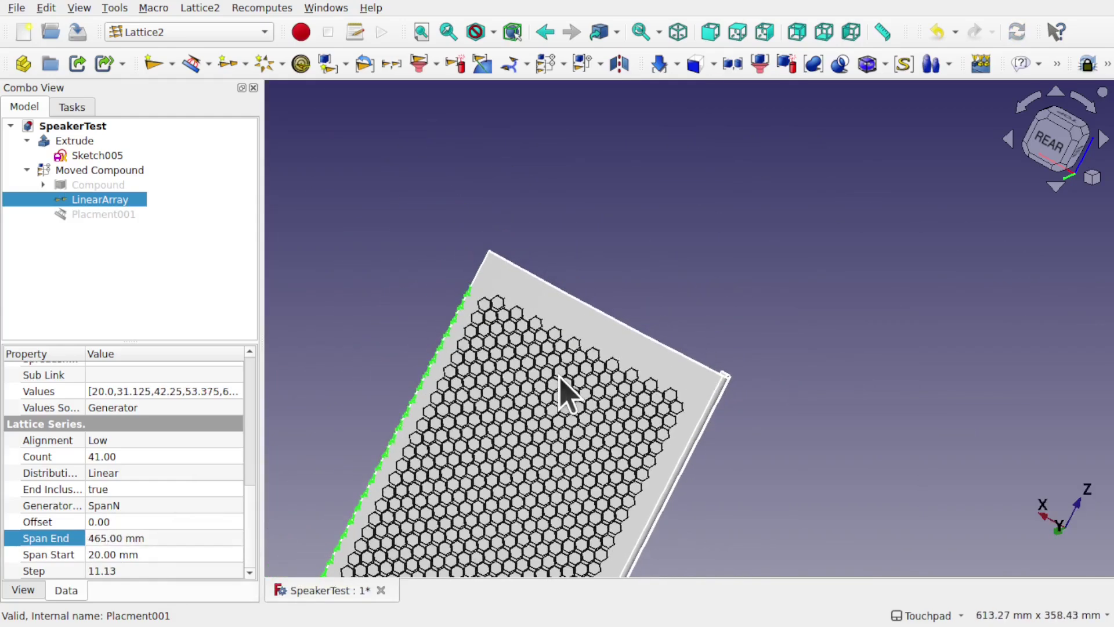
scroll(572, 403, "down", 3)
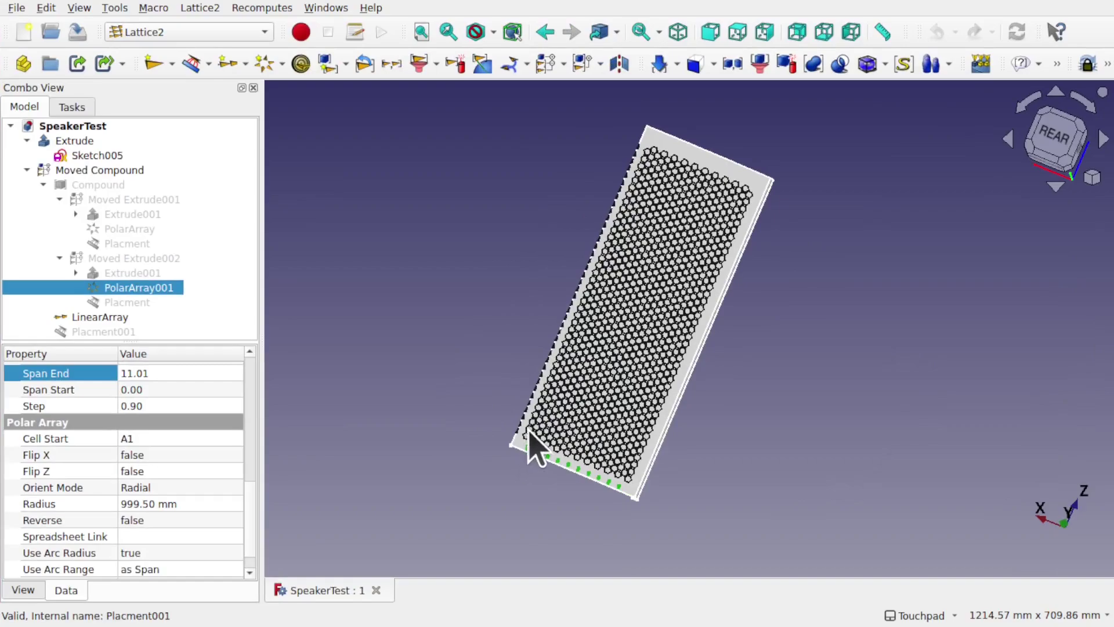
Set PolarArray001's series offset to 0.
scroll(530, 443, "up", 5)
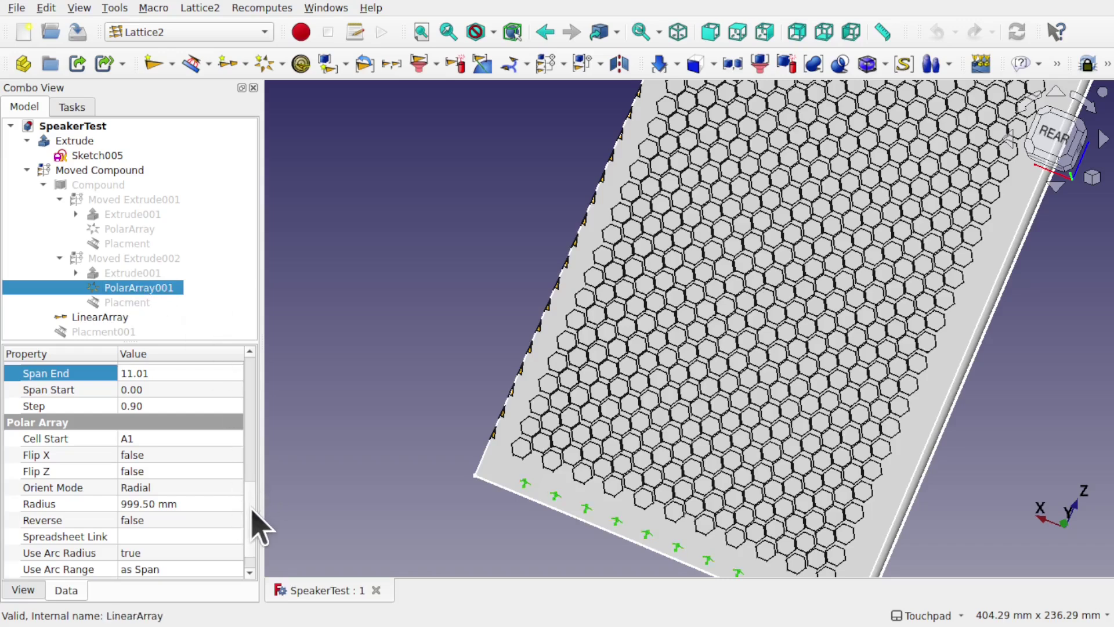
scroll(250, 543, "down", 2)
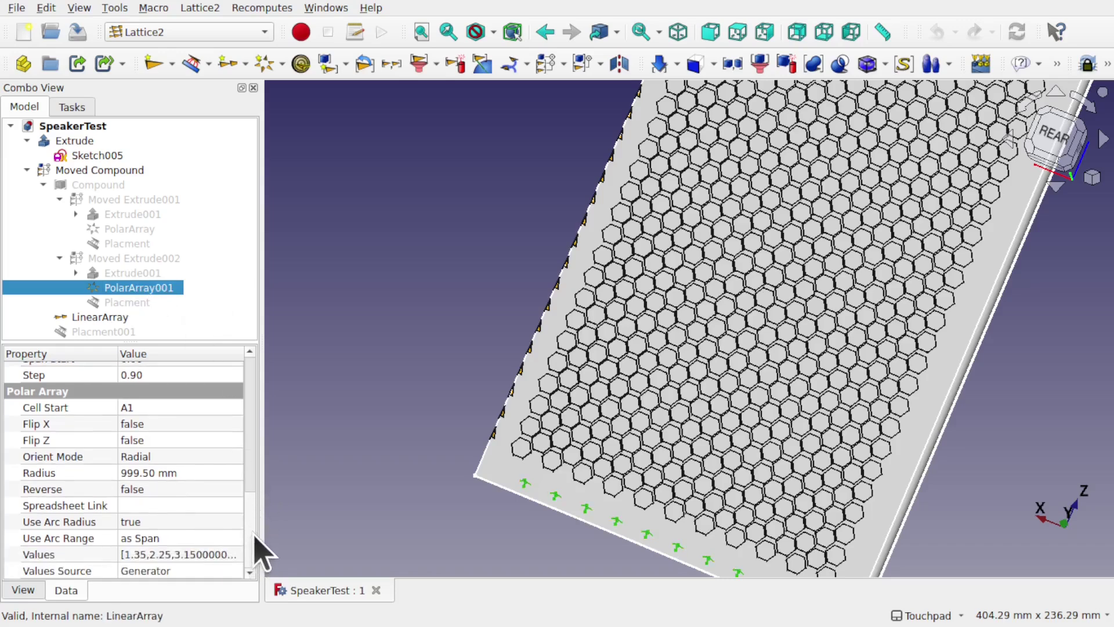
scroll(261, 546, "up", 3)
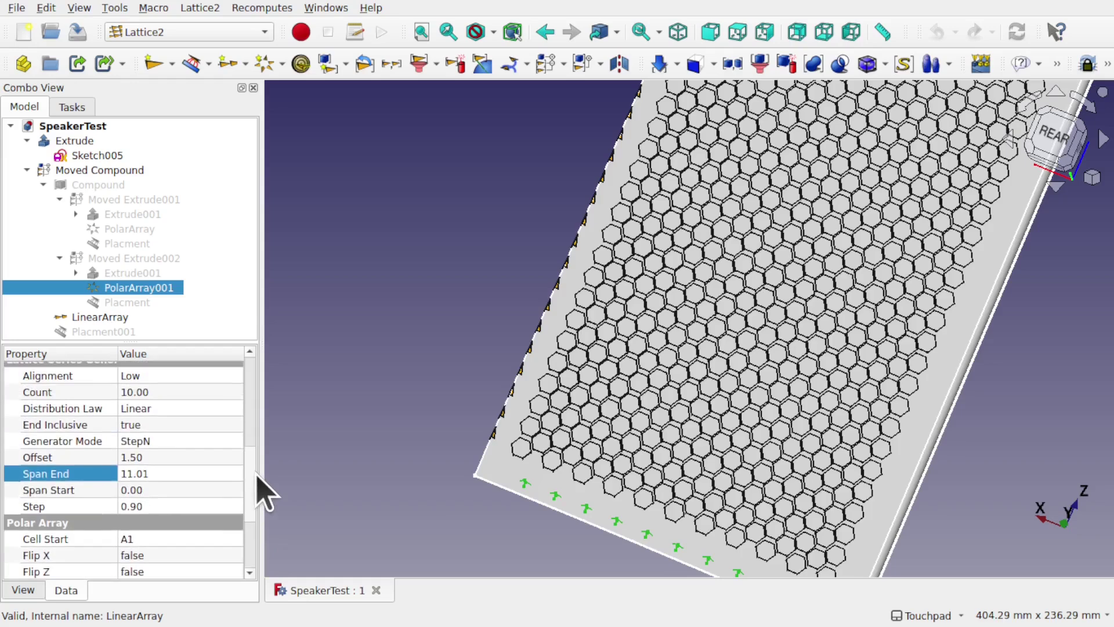
left_click(159, 457)
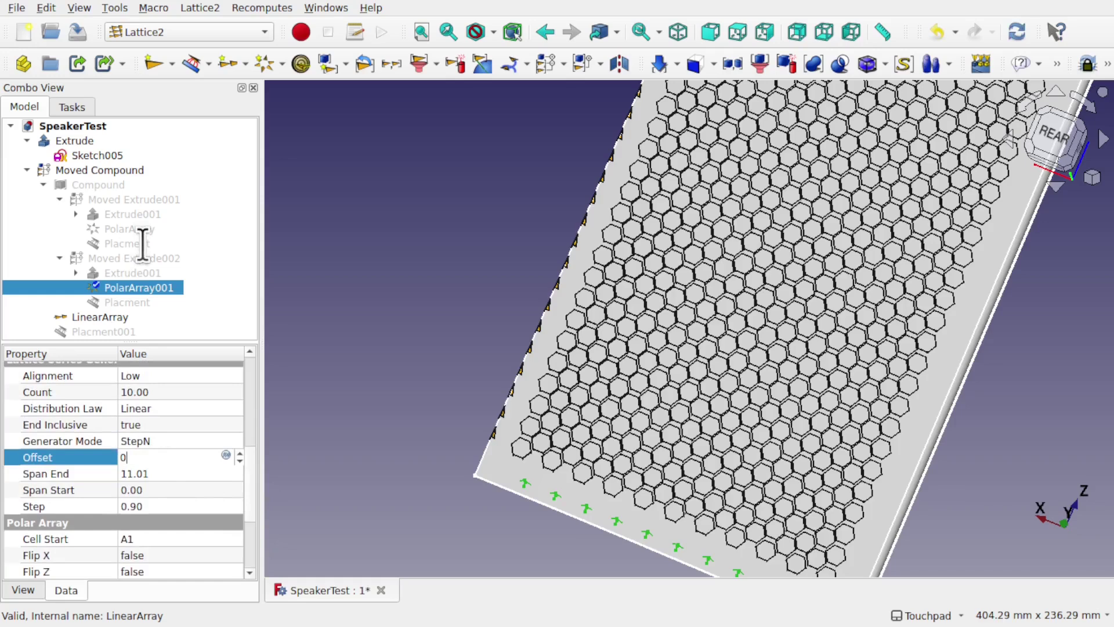
type("0")
key("Return")
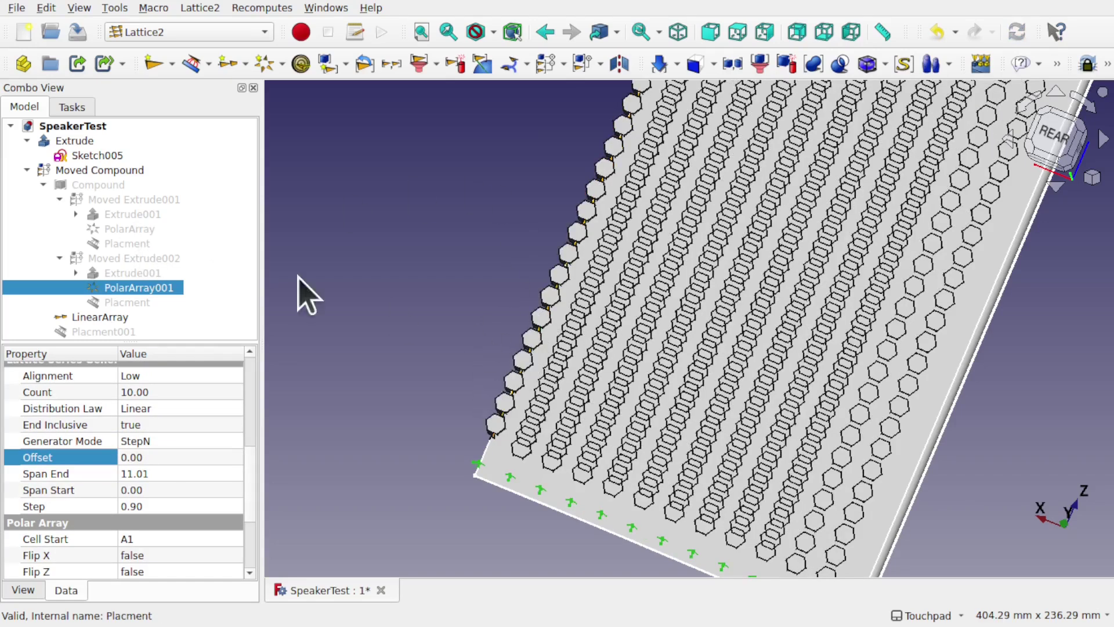
Set PolarArray's series offset to 0.5.
left_click(127, 230)
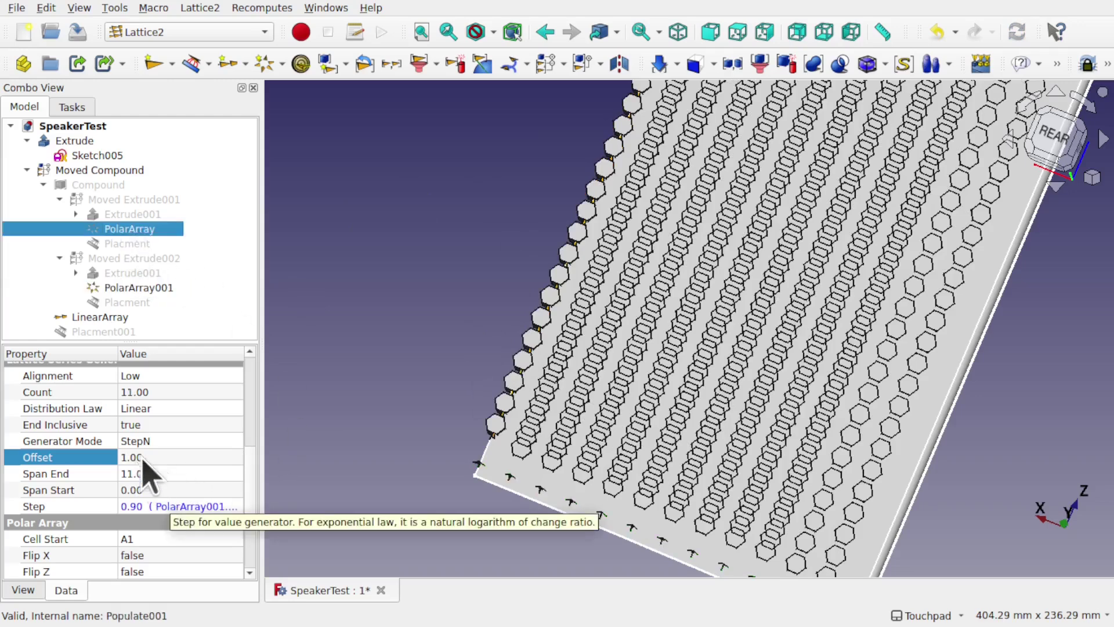
left_click(160, 458)
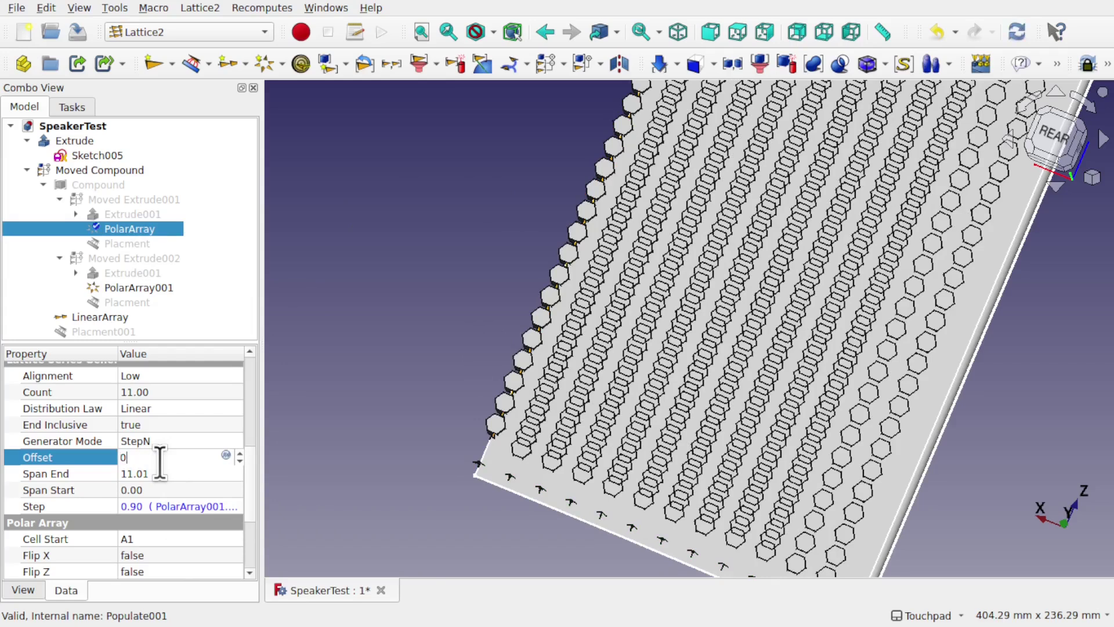
key("Return")
left_click(170, 459)
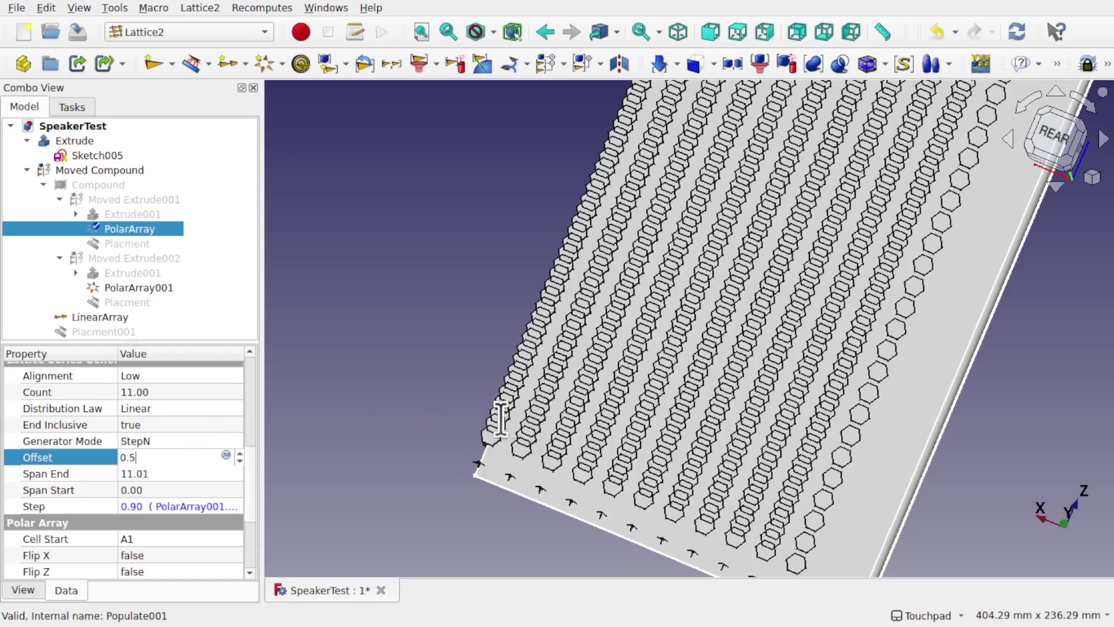
key("Return")
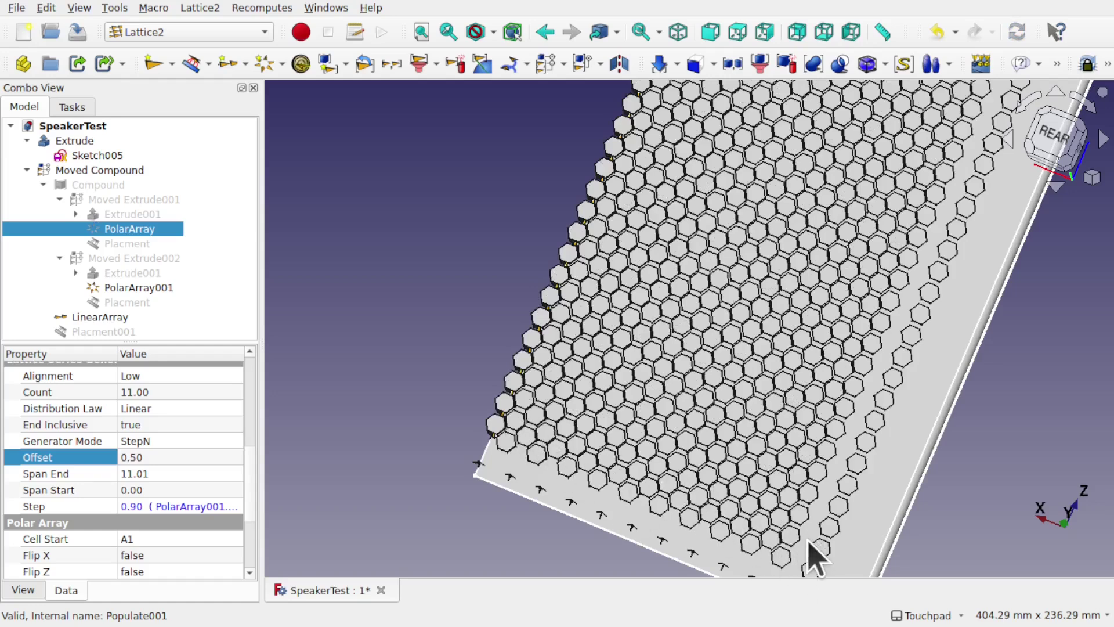
Try a count of 12 on PolarArray and return it to 11.
left_click(173, 393)
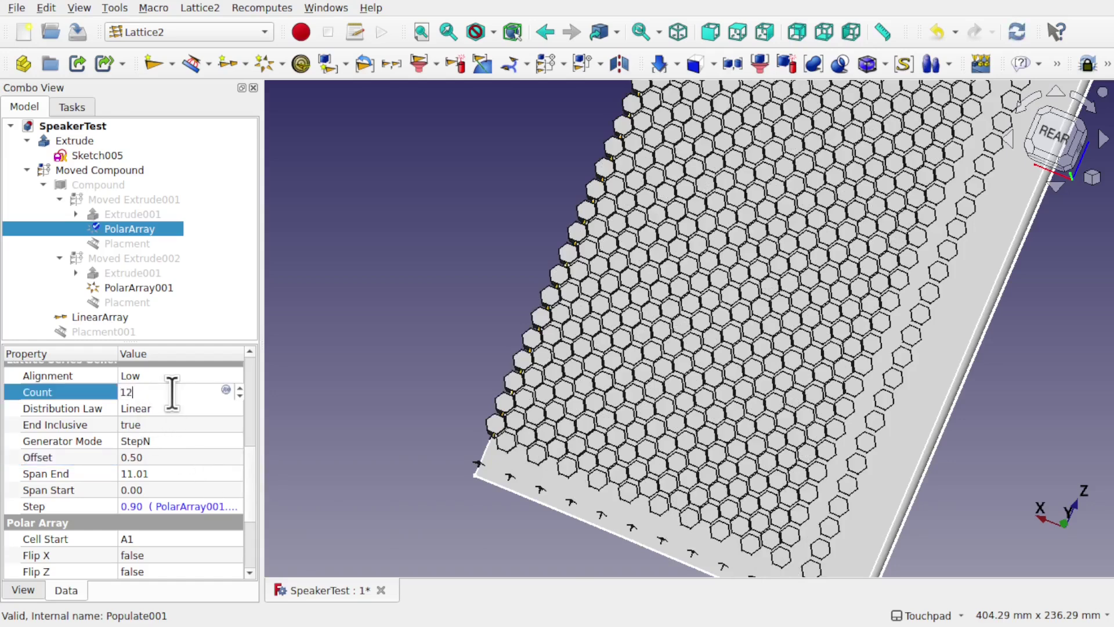
type("12")
key("Return")
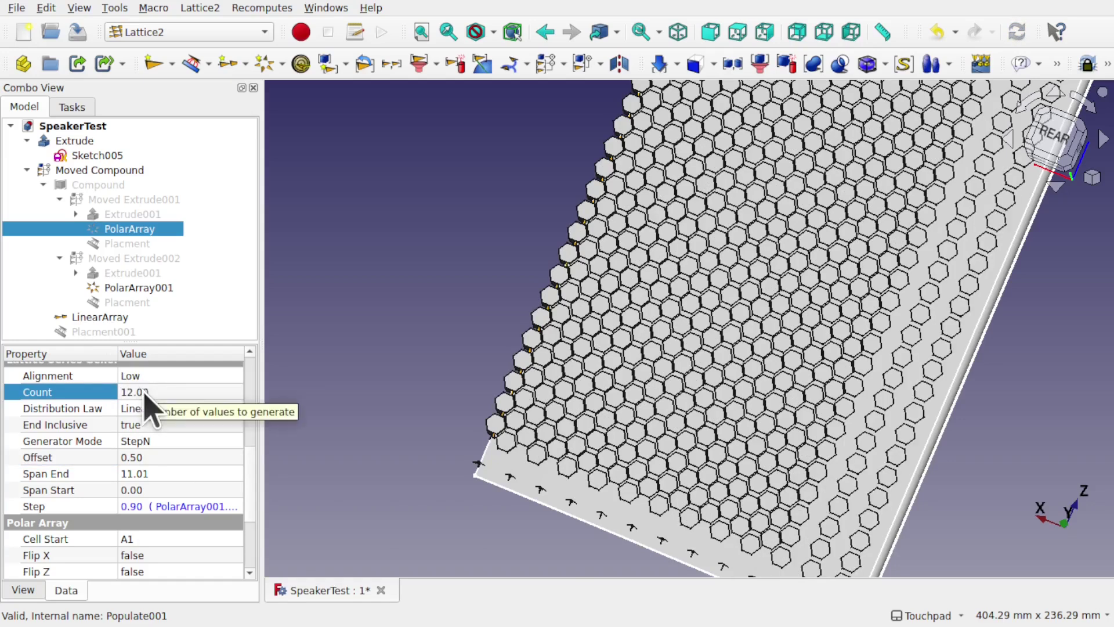
left_click(165, 392)
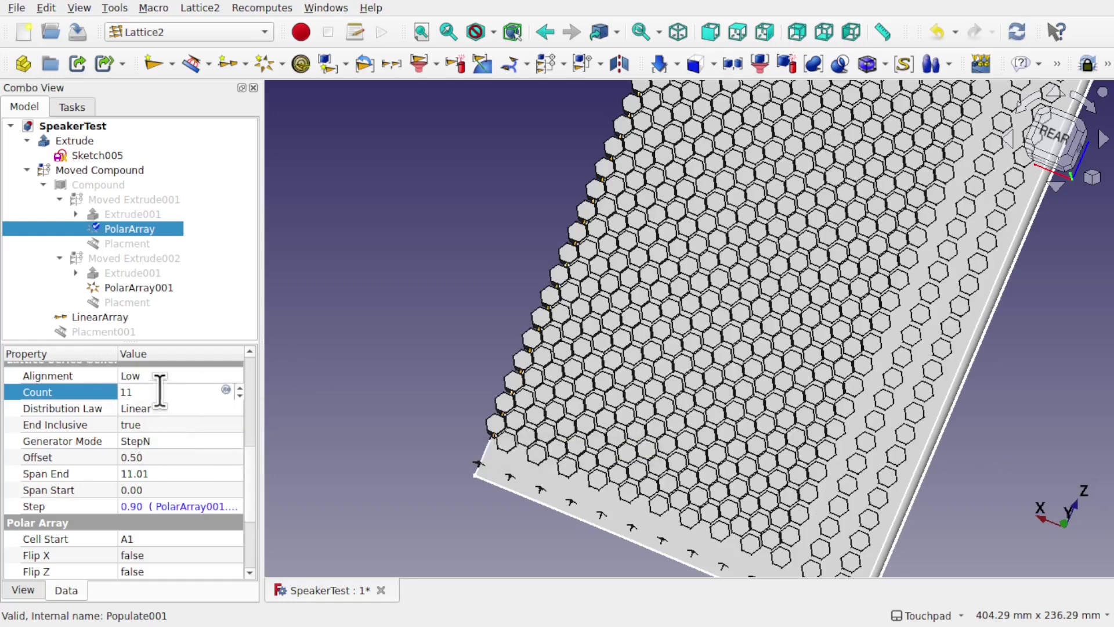
type("11")
key("Return")
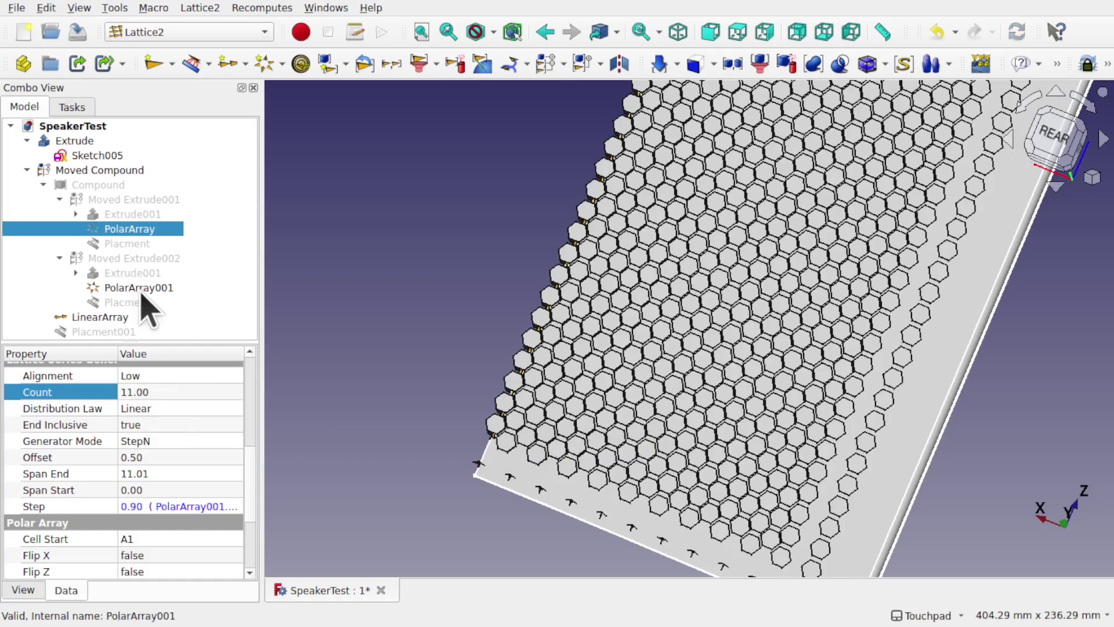
Raise PolarArray001's count to 11 and then 12 to extend its hexagons across the sheet's width.
left_click(141, 291)
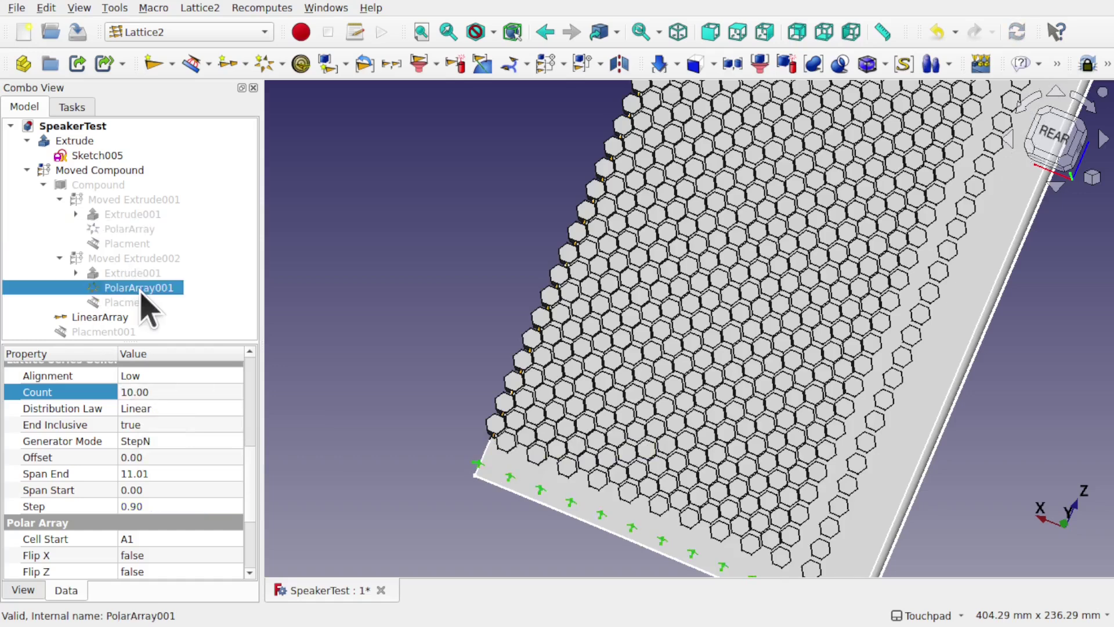
left_click(176, 392)
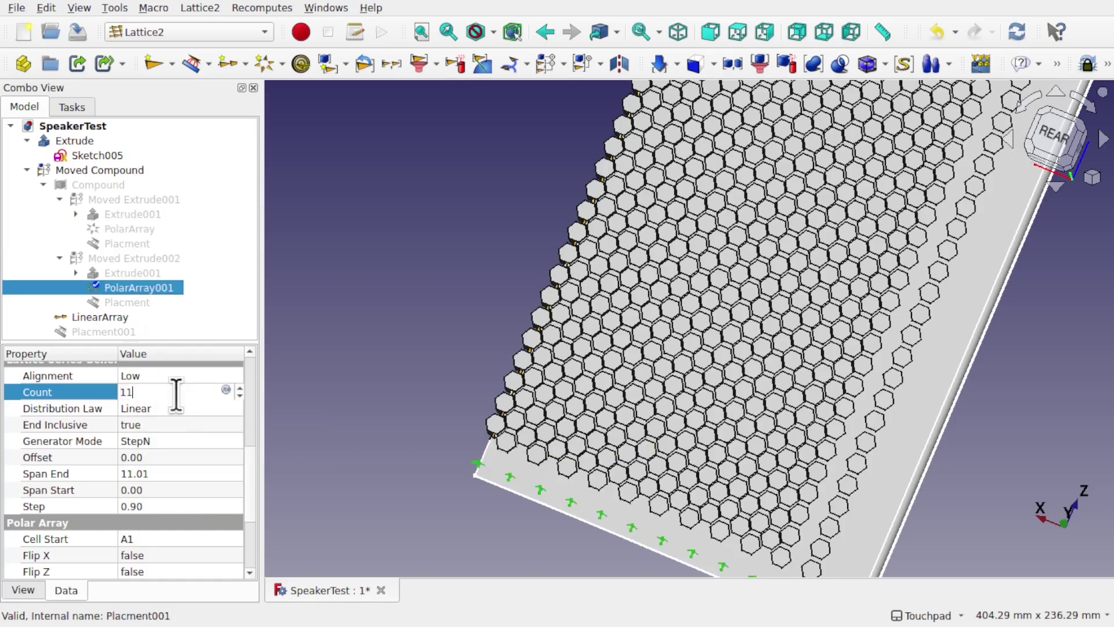
type("11")
key("Return")
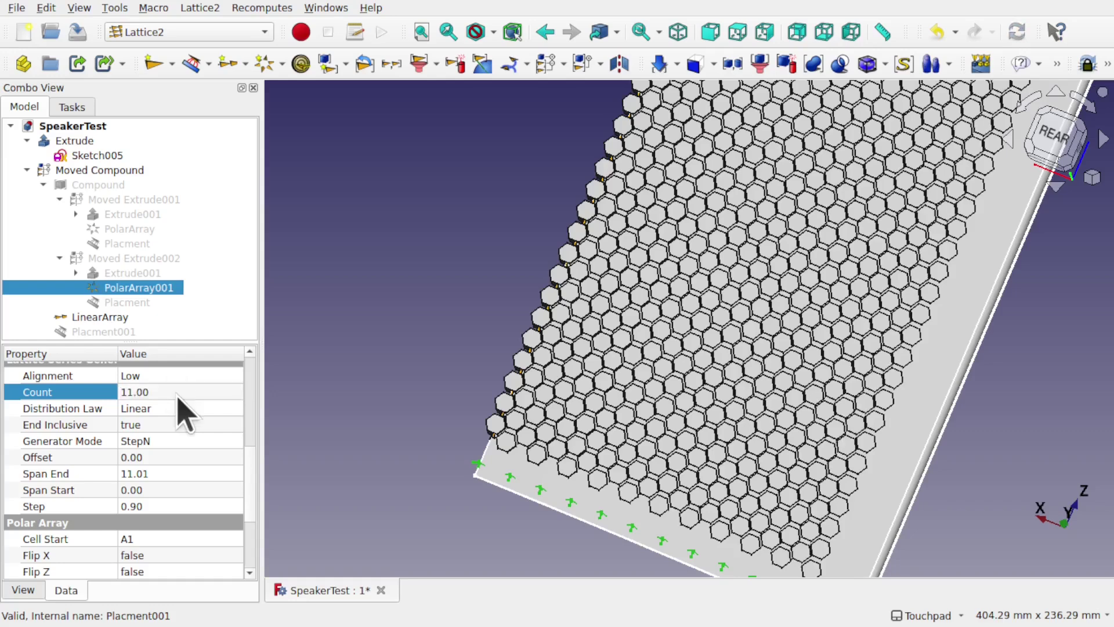
left_click(176, 394)
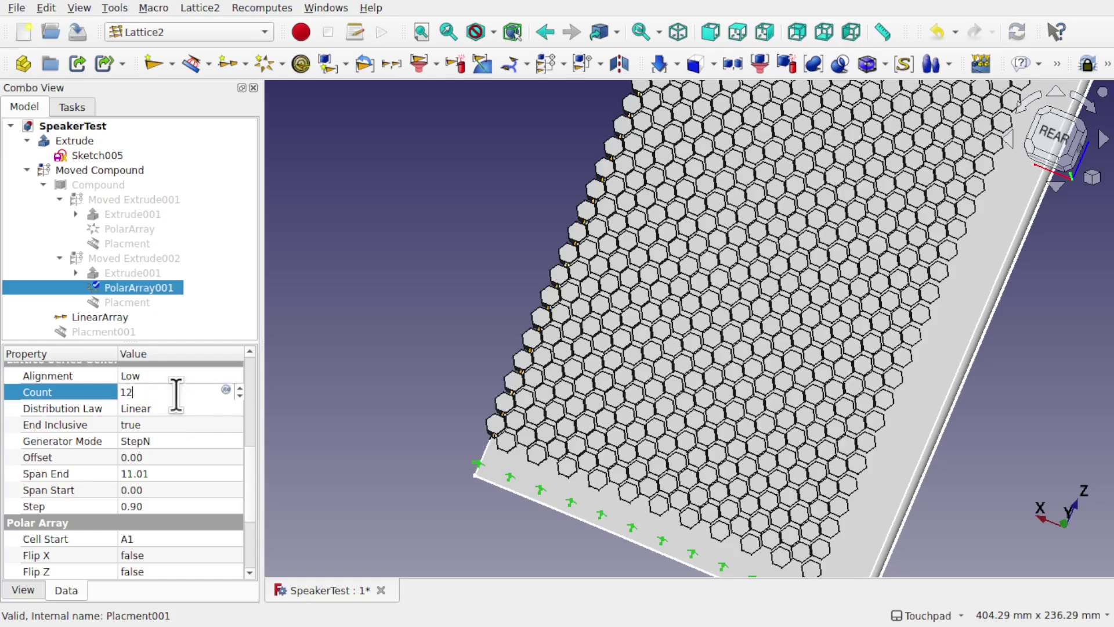
type("12")
left_click(181, 409)
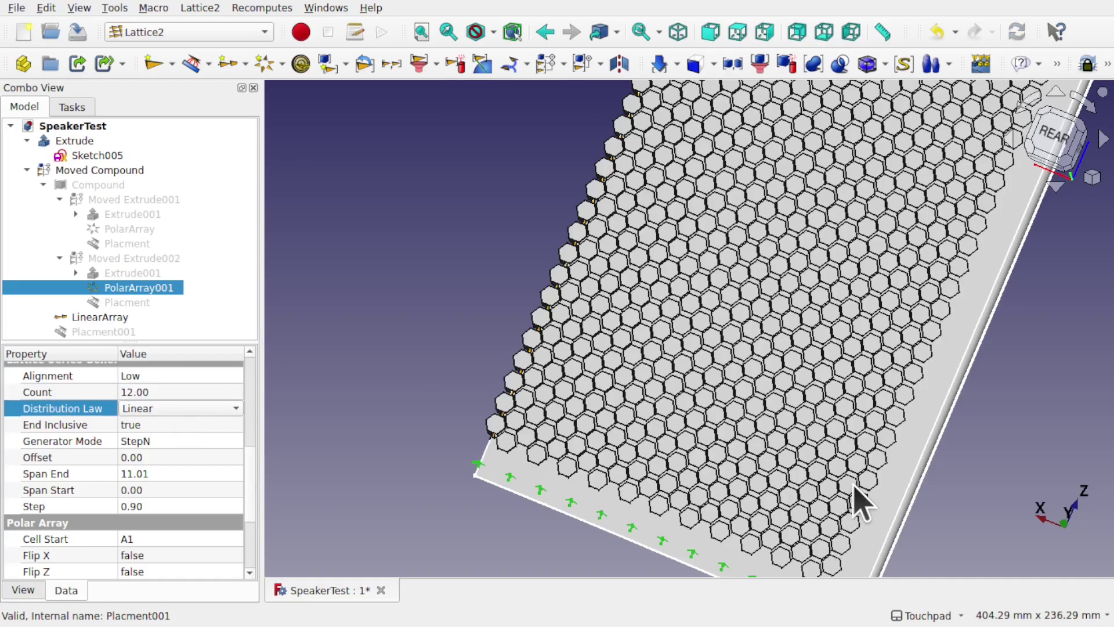
Examine the hexagon pattern's margins along the sheet's side edges and at both ends.
scroll(859, 501, "up", 5)
scroll(859, 499, "down", 8)
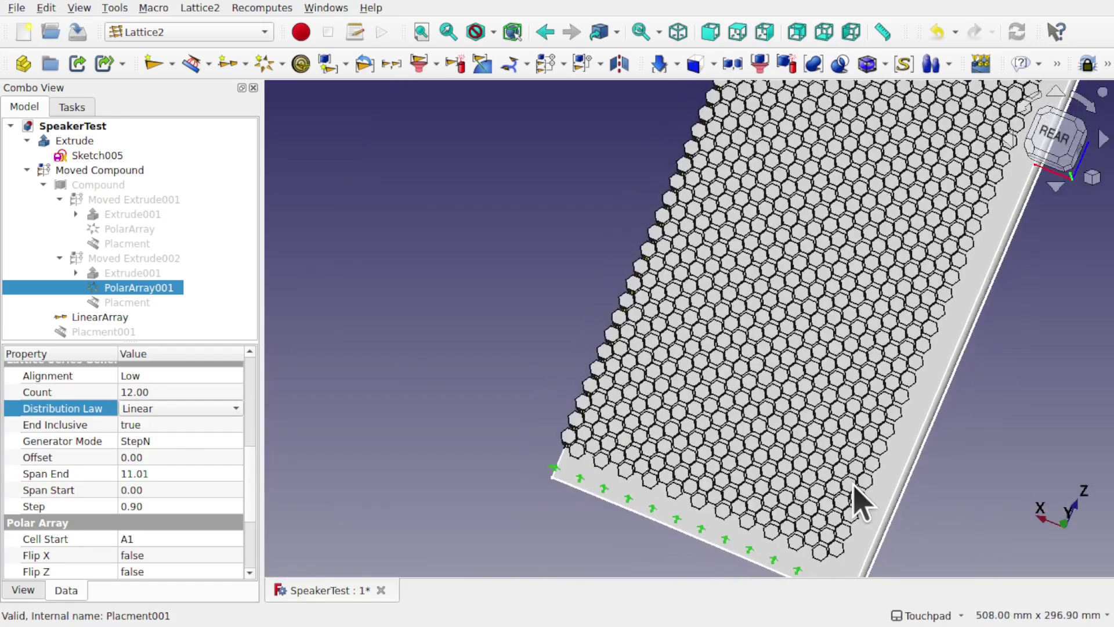
scroll(557, 457, "up", 15)
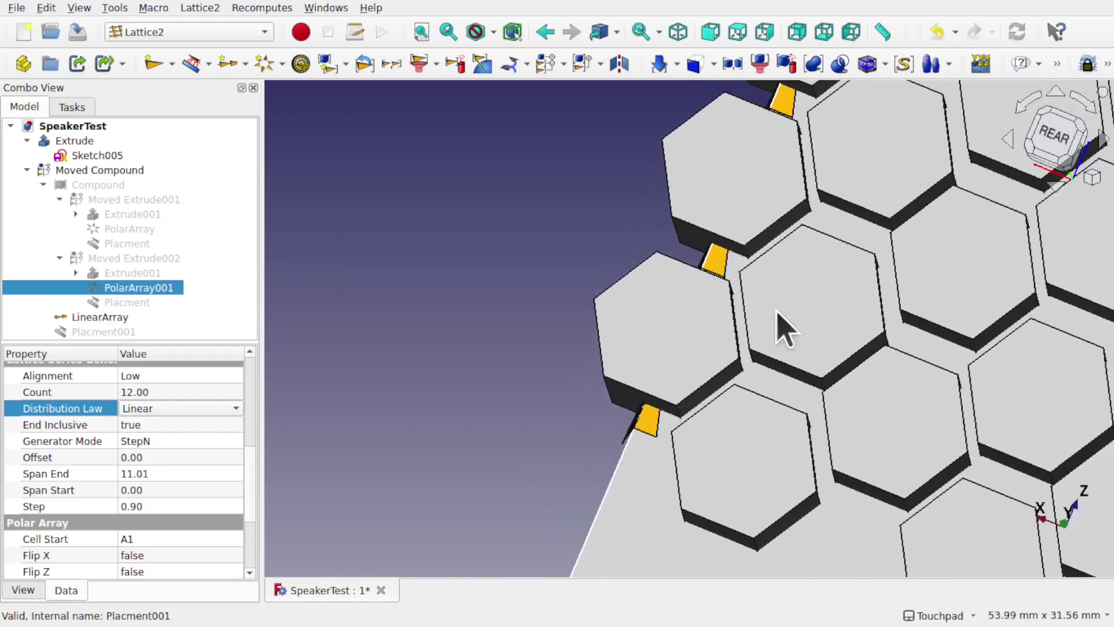
scroll(810, 394, "down", 14)
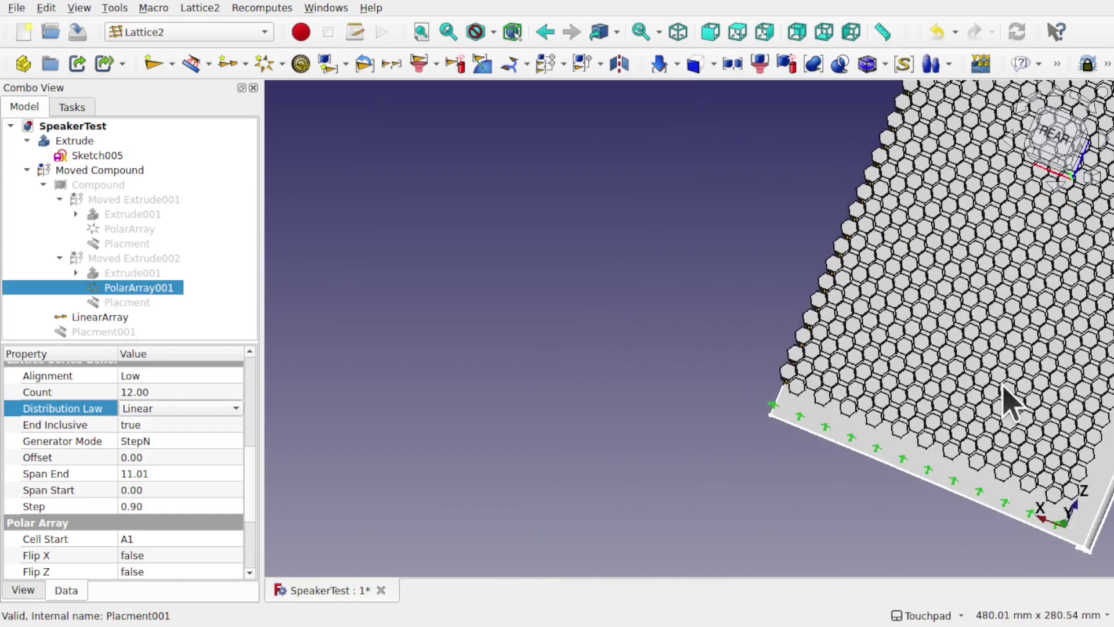
left_click_drag(1024, 393, 657, 429, "shift")
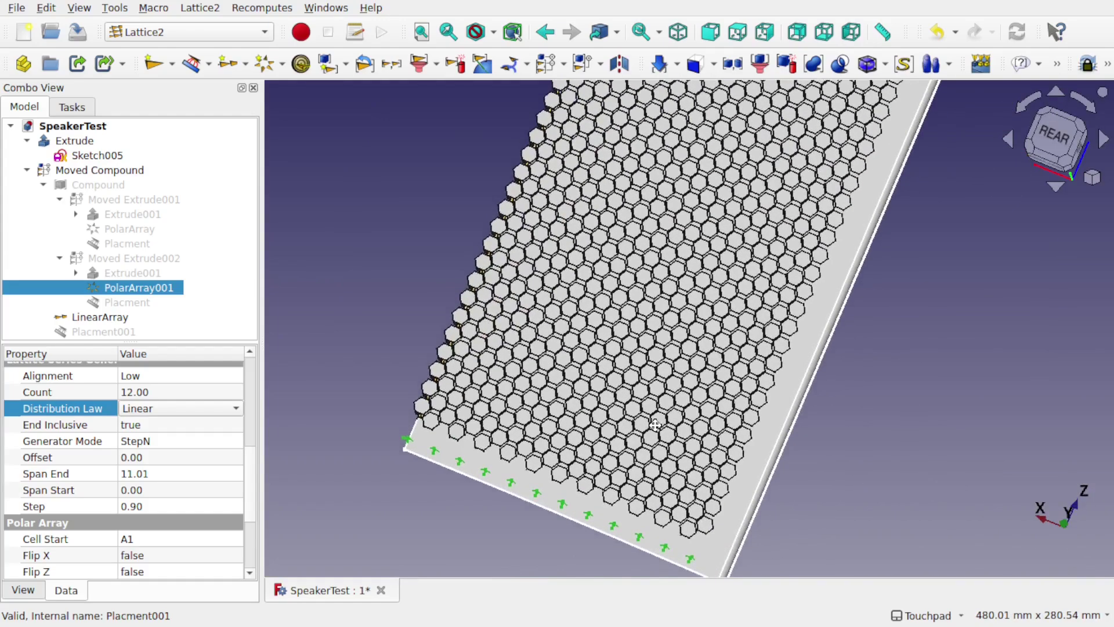
scroll(656, 429, "down", 4)
left_click_drag(778, 367, 780, 392, "shift")
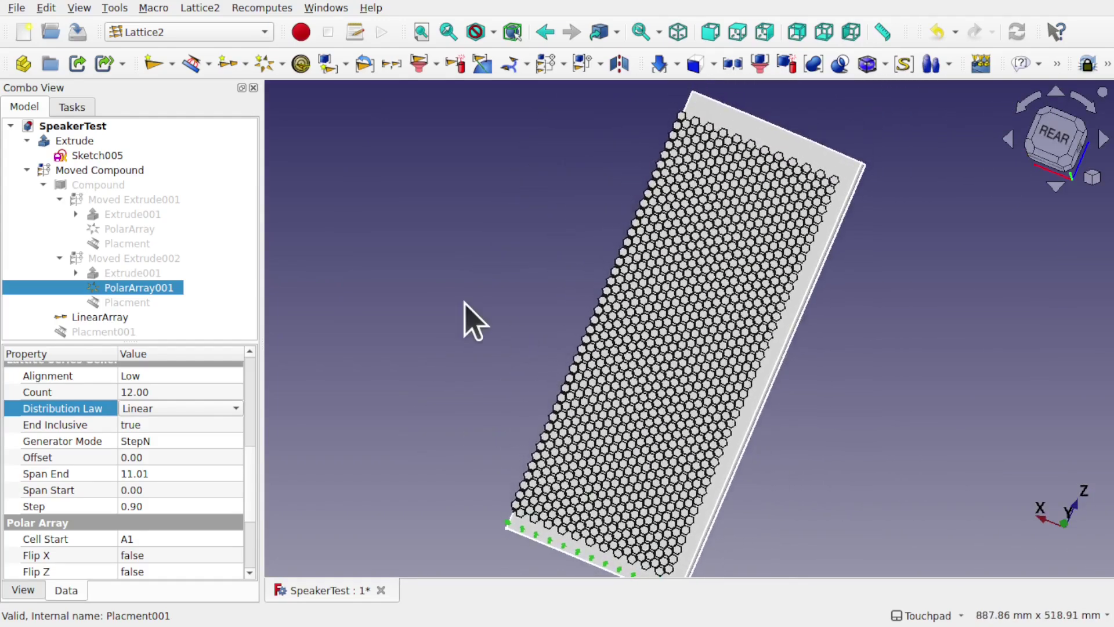
Collapse the compound's branch, select Moved Compound and inspect its hexagons against the curved sheet's far end.
left_click(39, 184)
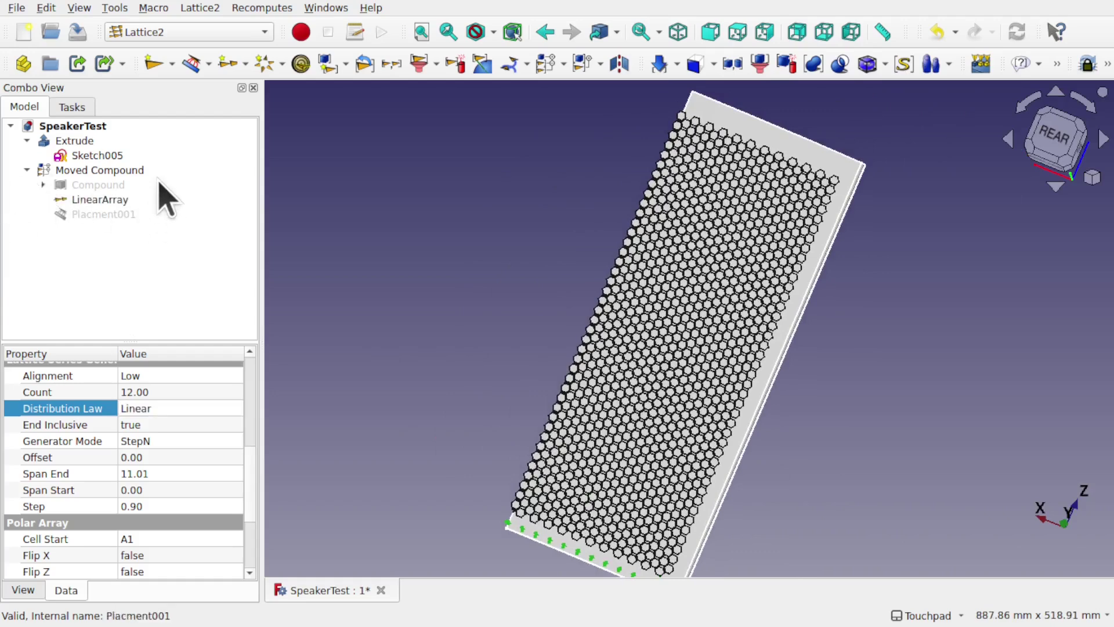
left_click(139, 171)
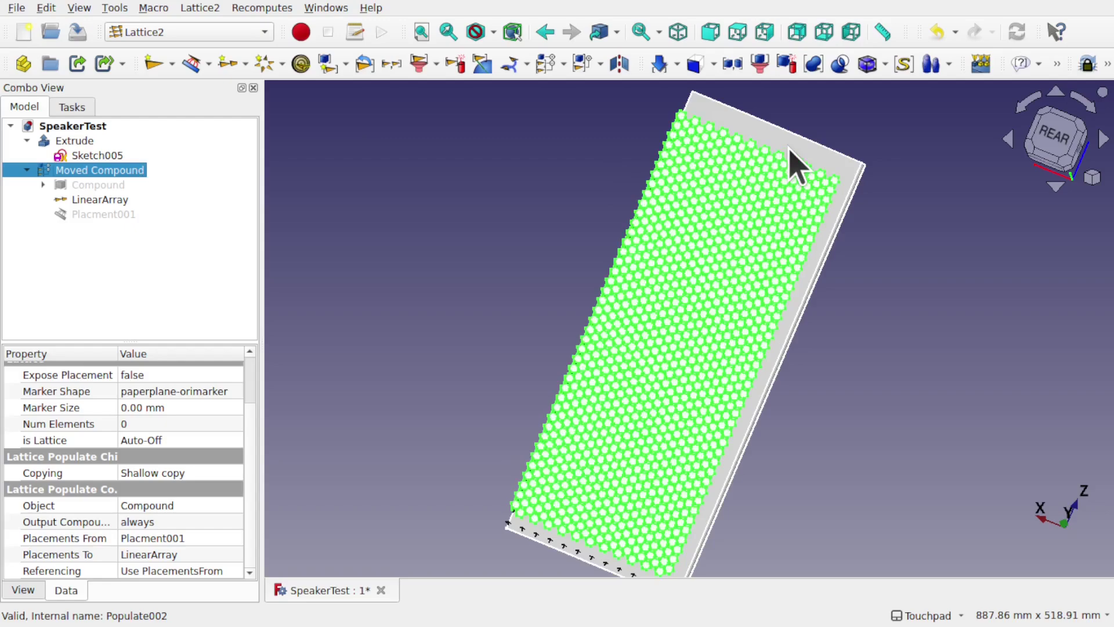
left_click_drag(817, 159, 780, 180, "shift")
middle_click_drag(778, 181, 828, 267)
scroll(738, 374, "up", 8)
scroll(828, 280, "down", 2)
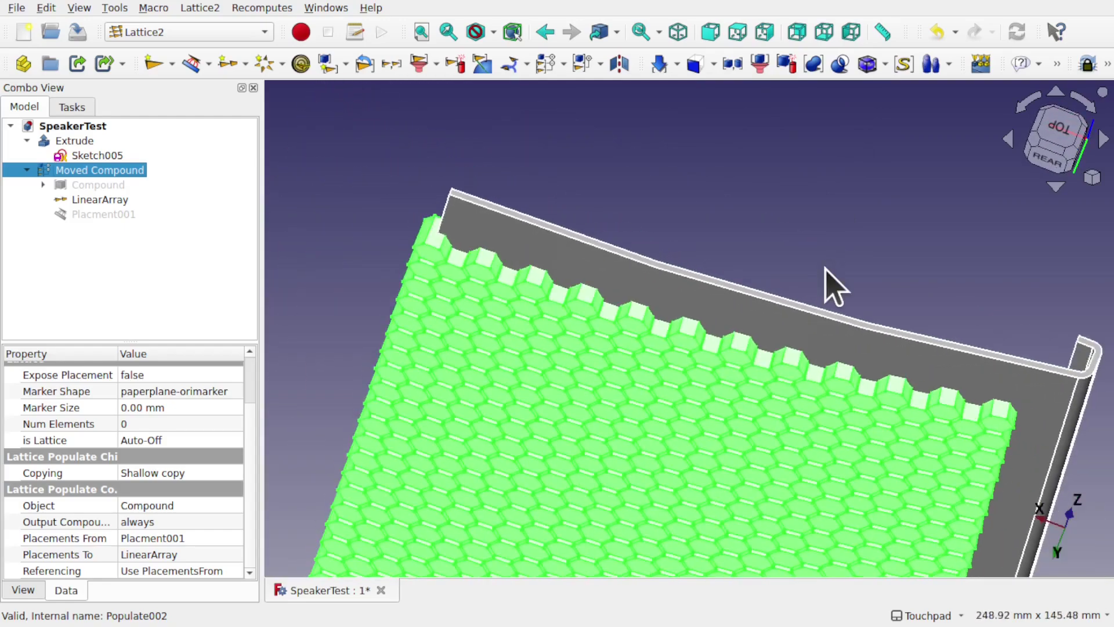
Apply Lattice2's Parametric Downgrade to Leaves to Moved Compound and inspect the resulting object.
left_click(27, 170)
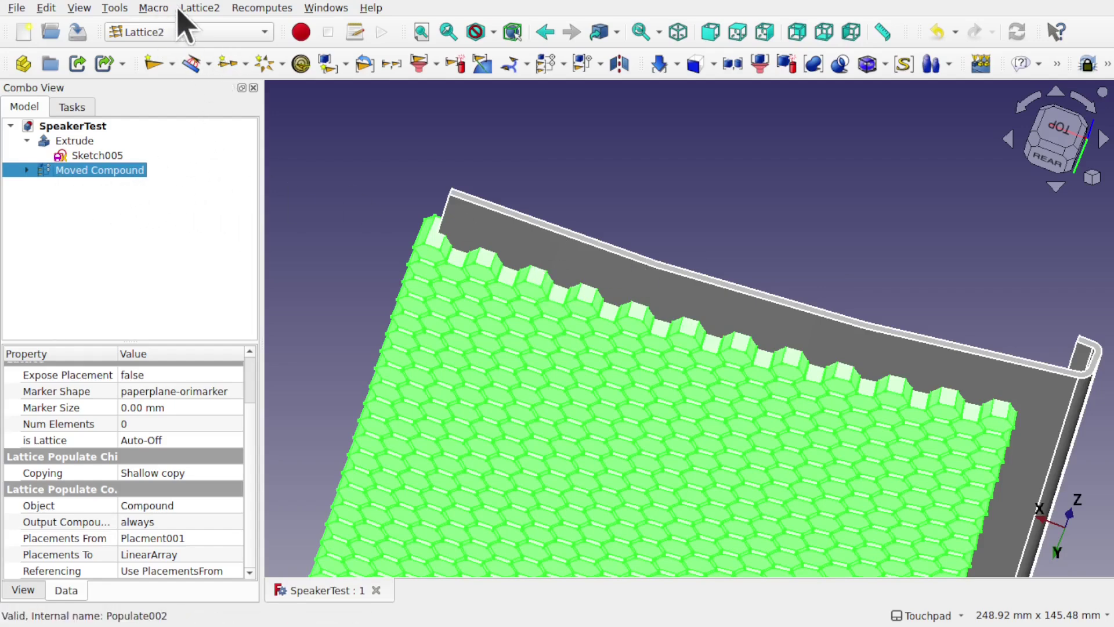
left_click(200, 8)
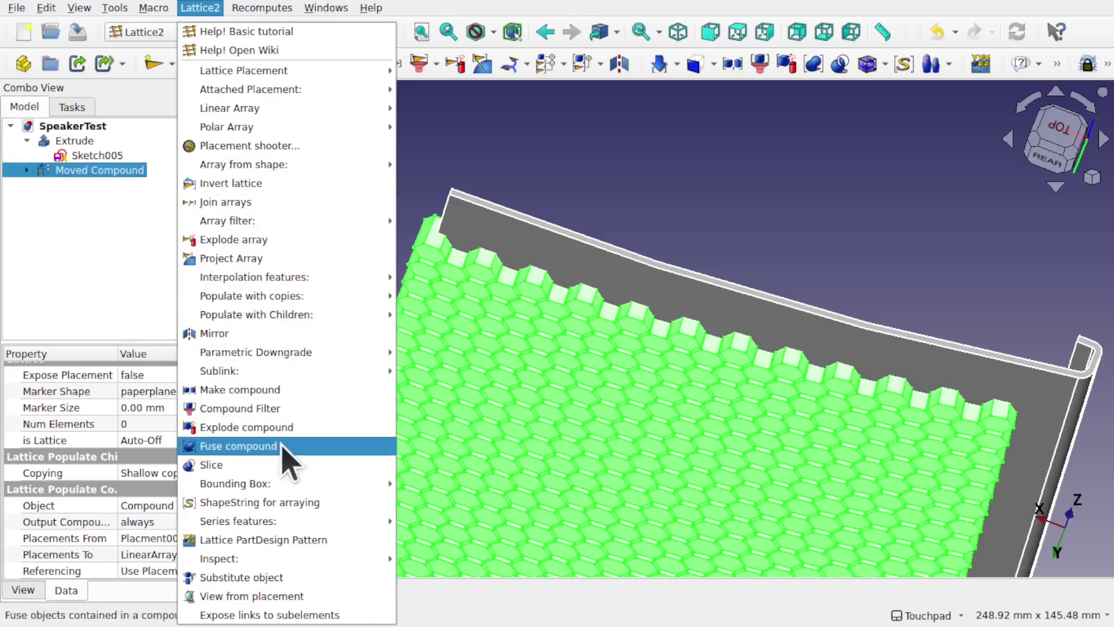
mouse_move(301, 559)
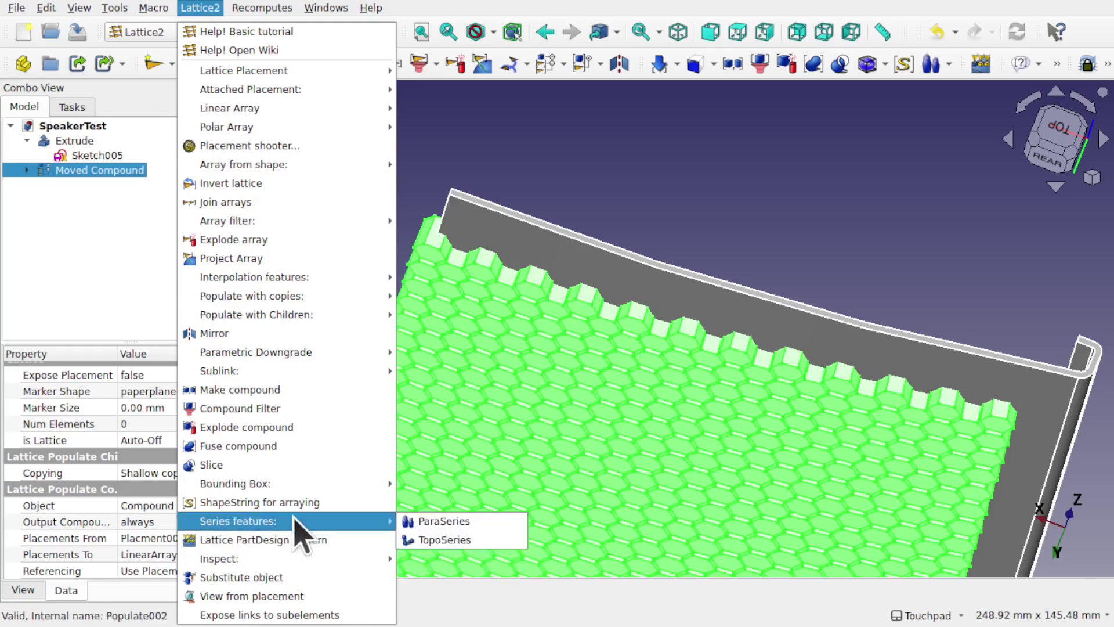
mouse_move(301, 355)
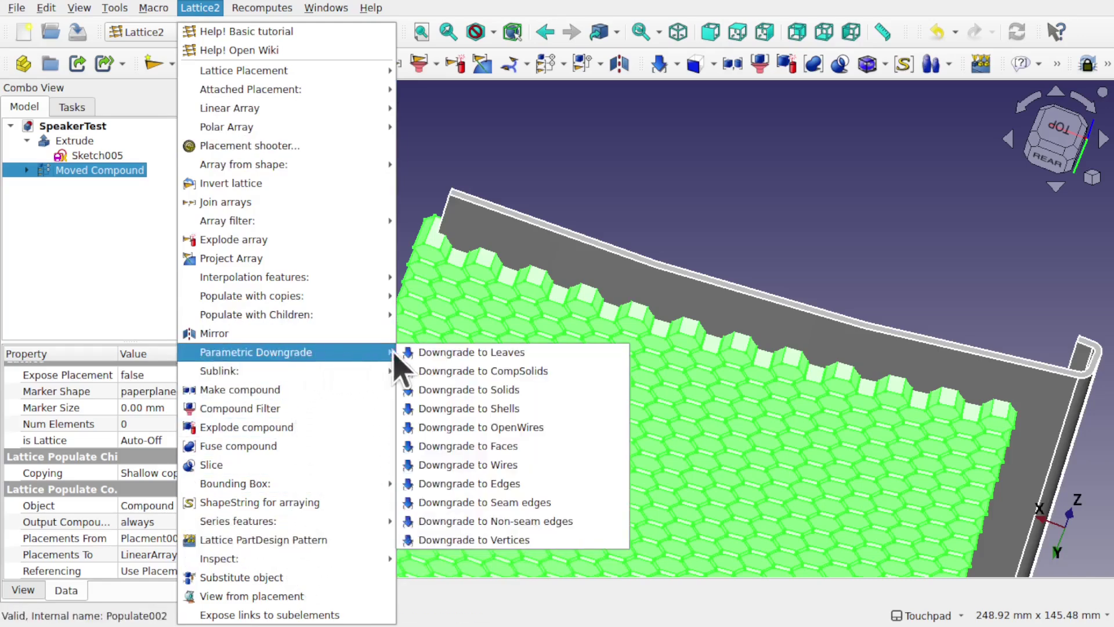
left_click(518, 354)
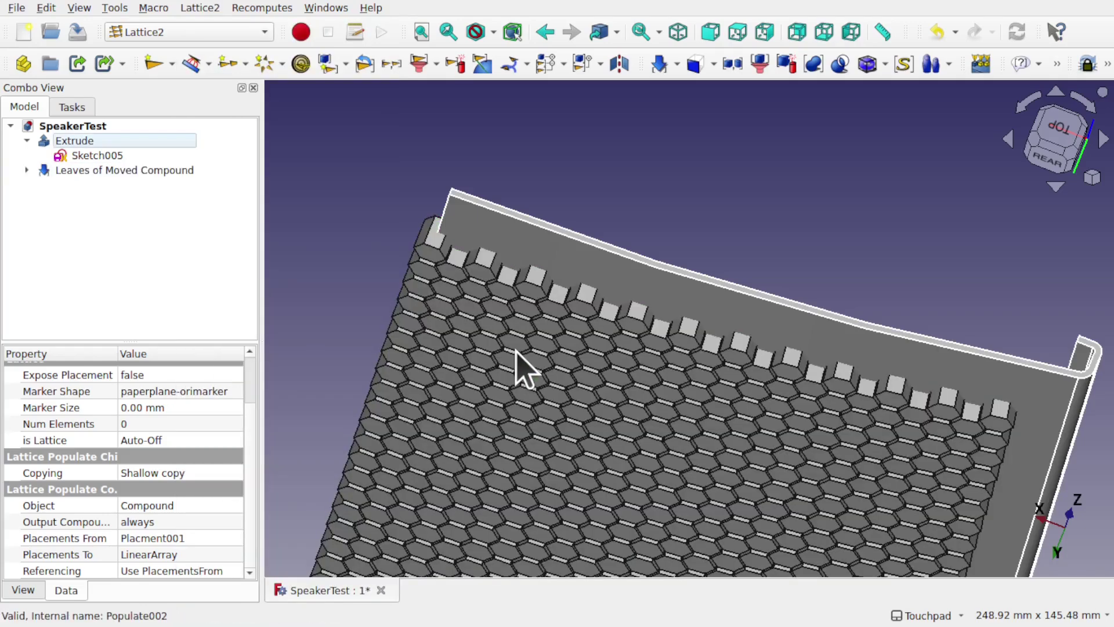
left_click(108, 171)
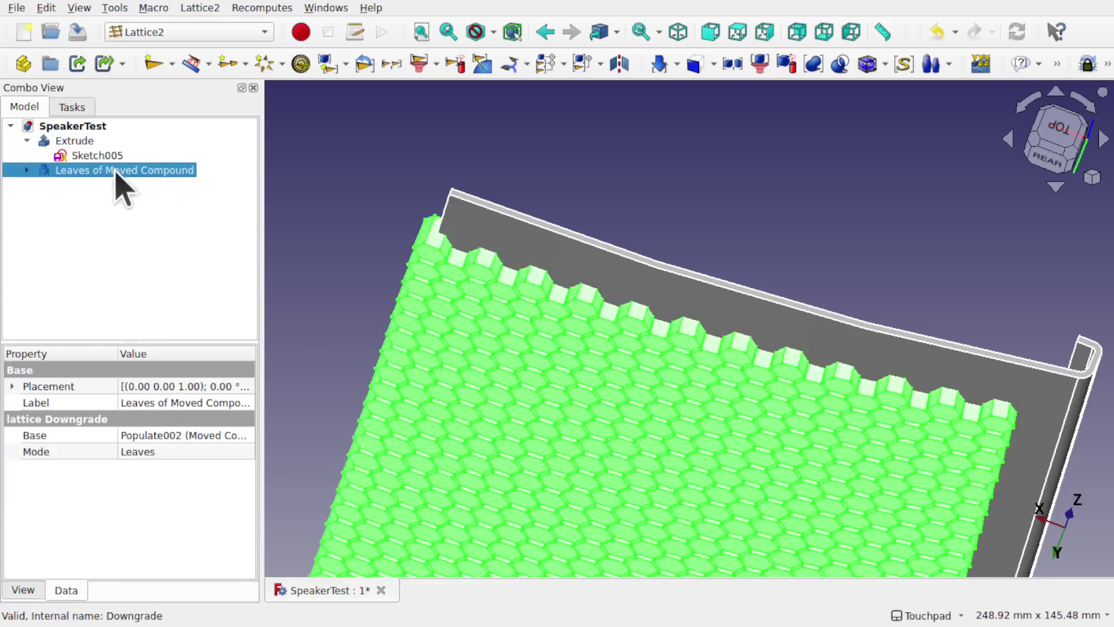
Clear the selection and switch to the Part workbench.
left_click(25, 185)
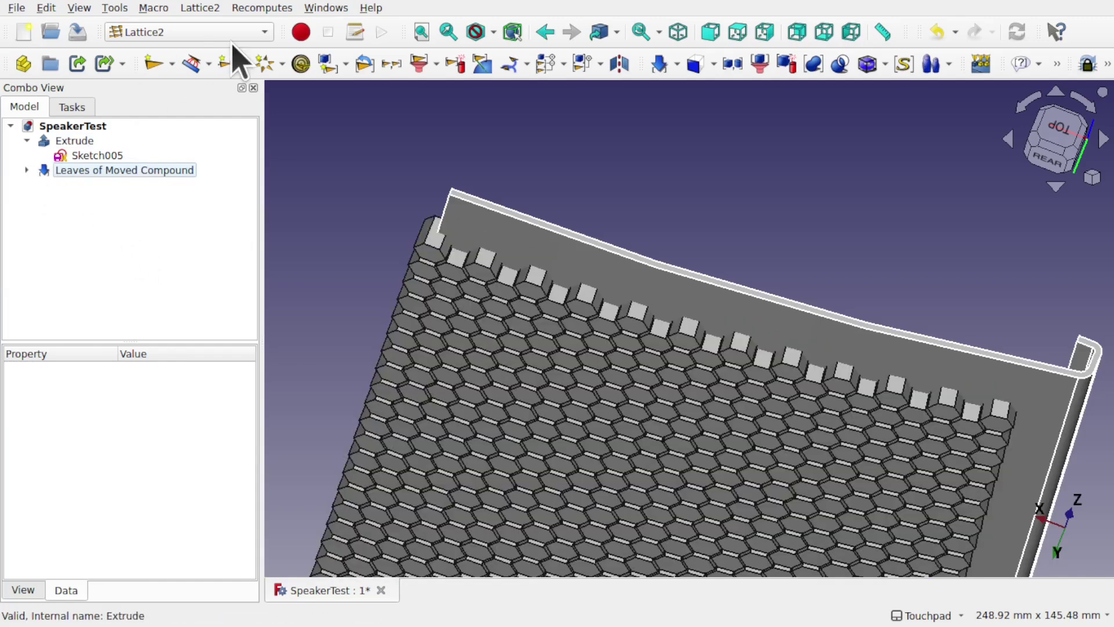
left_click(179, 33)
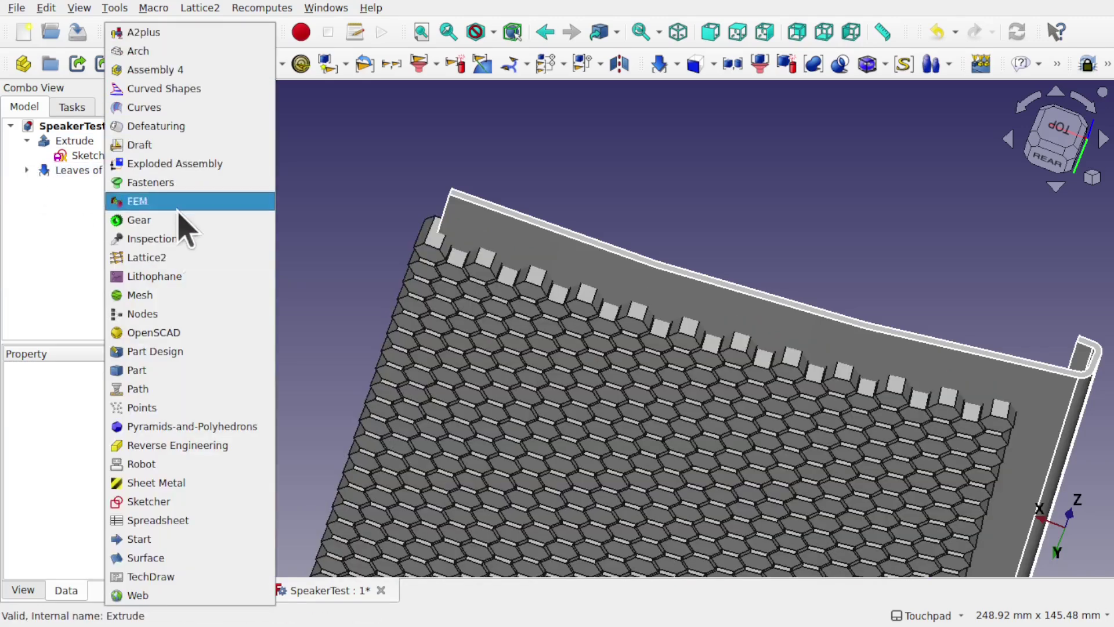
left_click(198, 371)
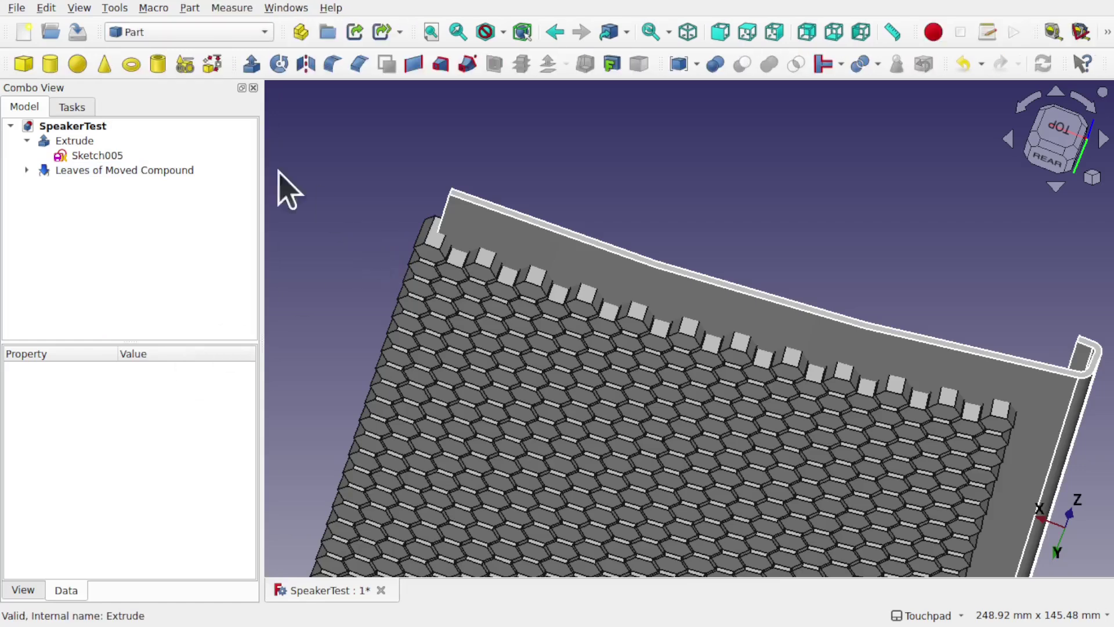
Cut the Leaves of Moved Compound out of the curved sheet Extrude with a Boolean cut.
left_click(160, 170)
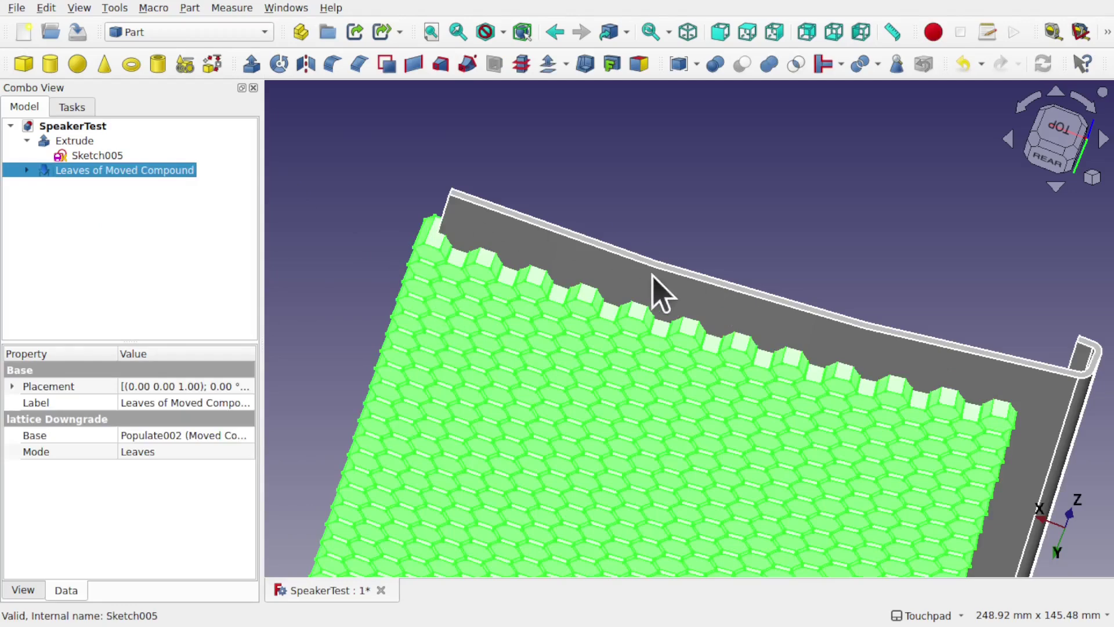
left_click(711, 191)
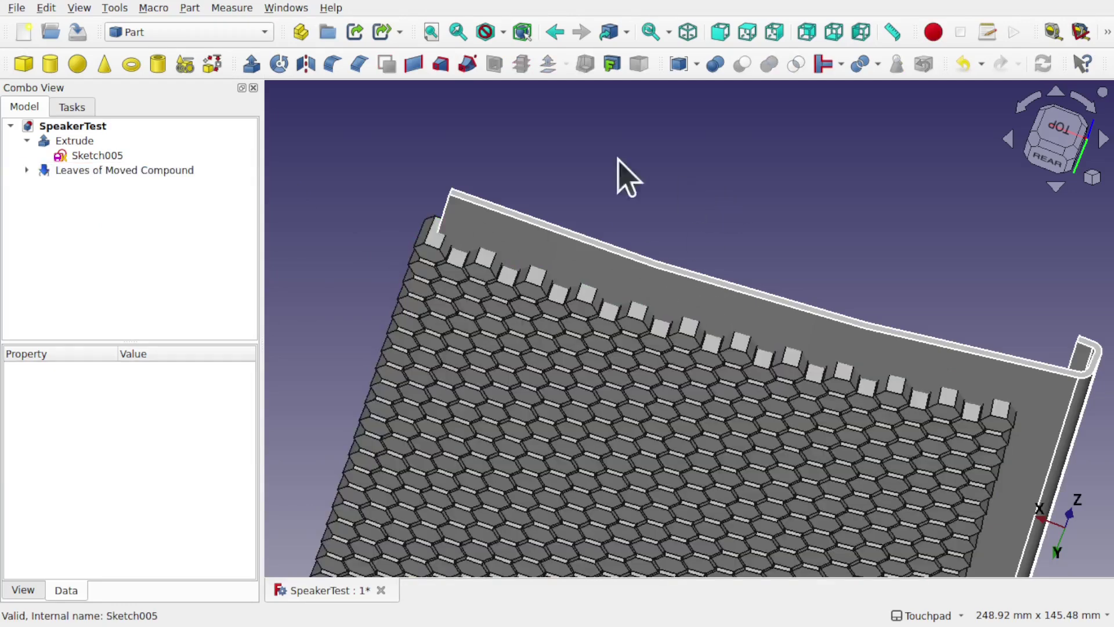
left_click(585, 272)
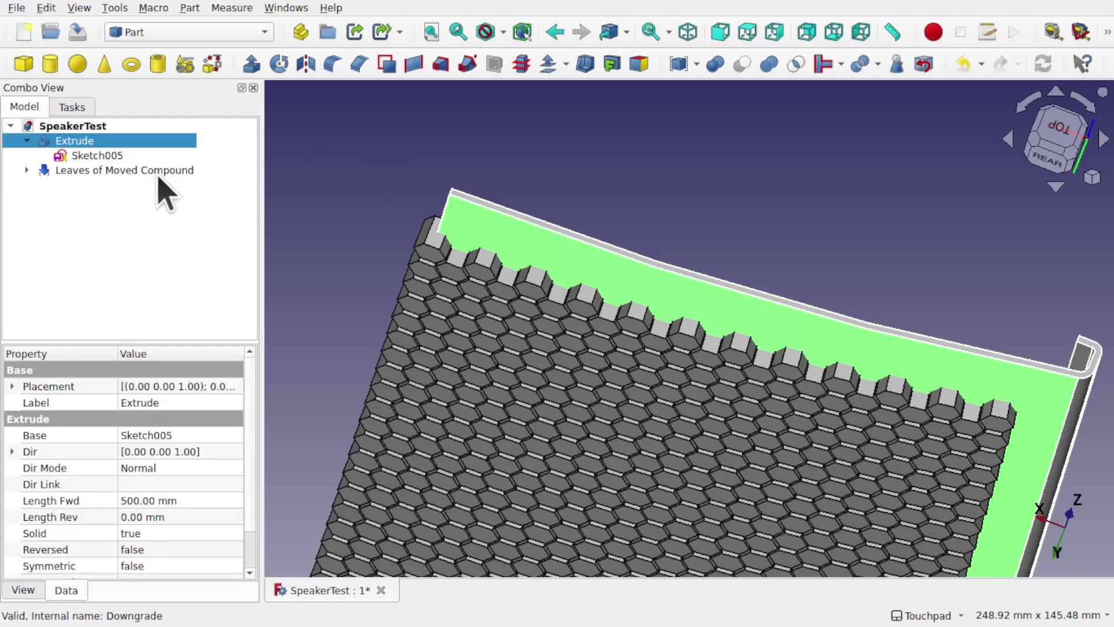
left_click(137, 172, "ctrl")
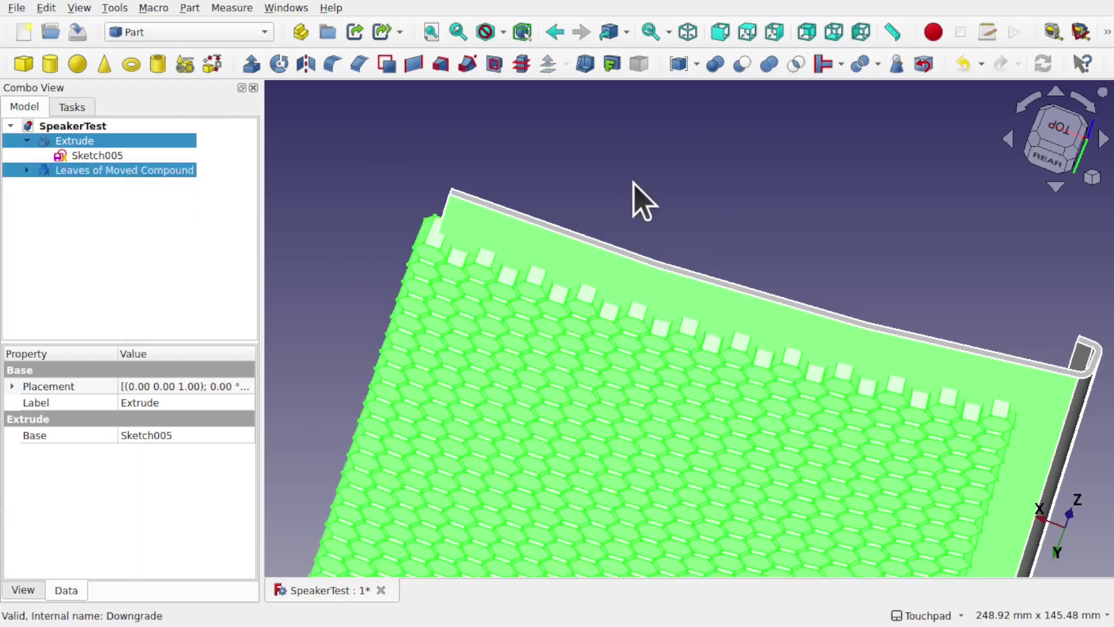
left_click(745, 75)
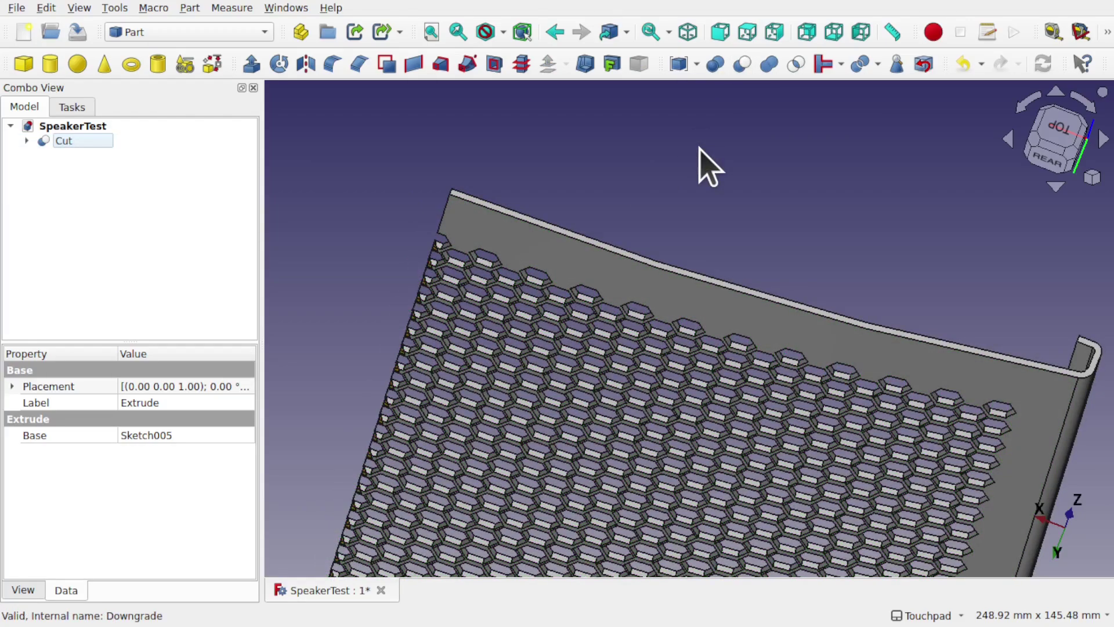
Hide the LinearArray placement arrows along the perforated sheet's edge and save the document.
middle_click_drag(515, 273, 524, 314)
left_click(527, 300)
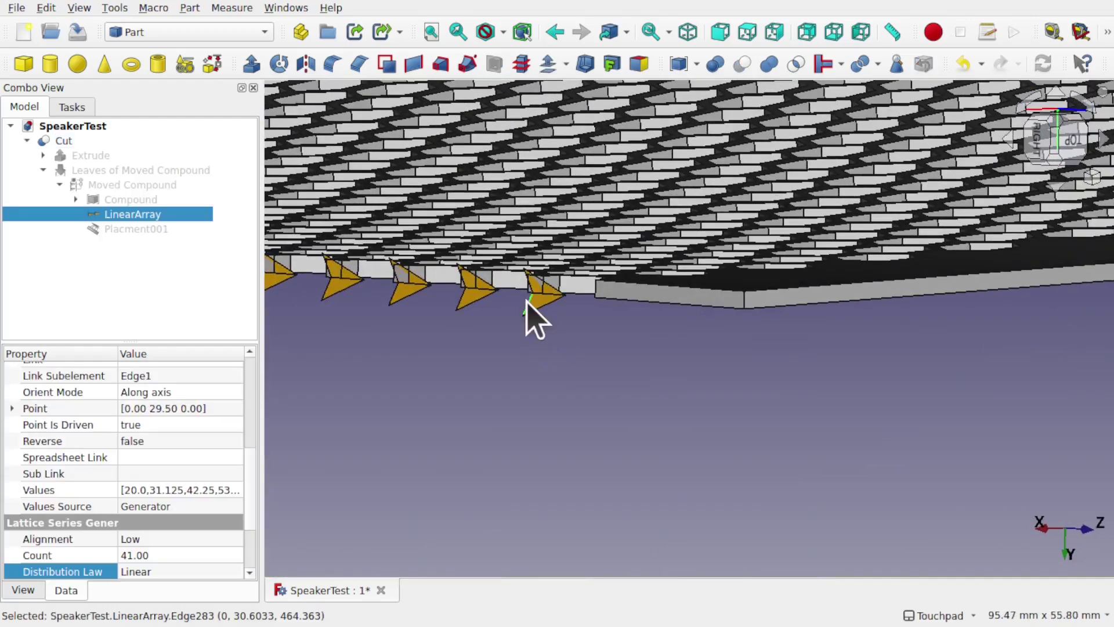
key("space")
middle_click_drag(651, 297, 701, 223)
scroll(699, 222, "down", 8)
middle_click_drag(707, 329, 753, 154)
key("ctrl+s")
scroll(708, 324, "down", 3)
middle_click_drag(733, 216, 695, 282)
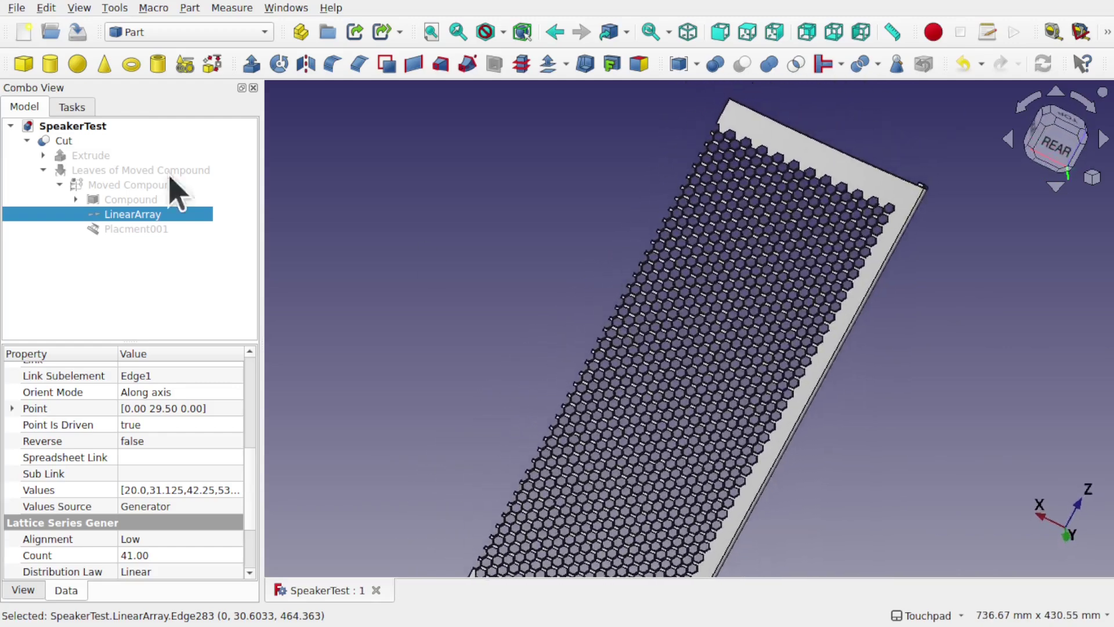
Check what the Extrude under Cut contains and collapse Cut's branch in the model tree.
left_click(42, 155)
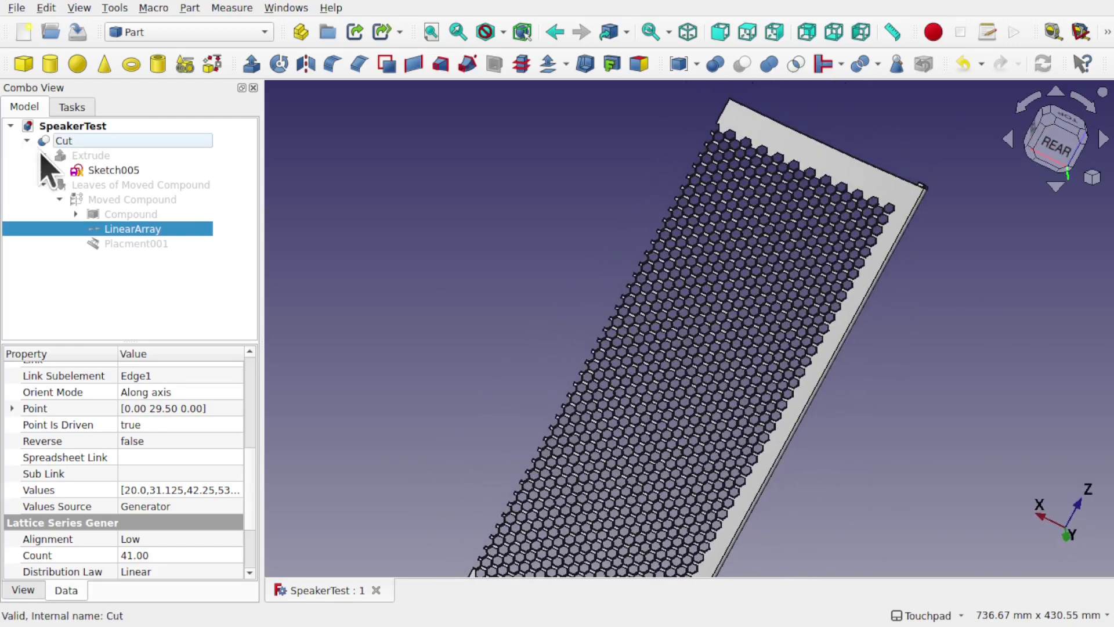
left_click(42, 155)
left_click(27, 140)
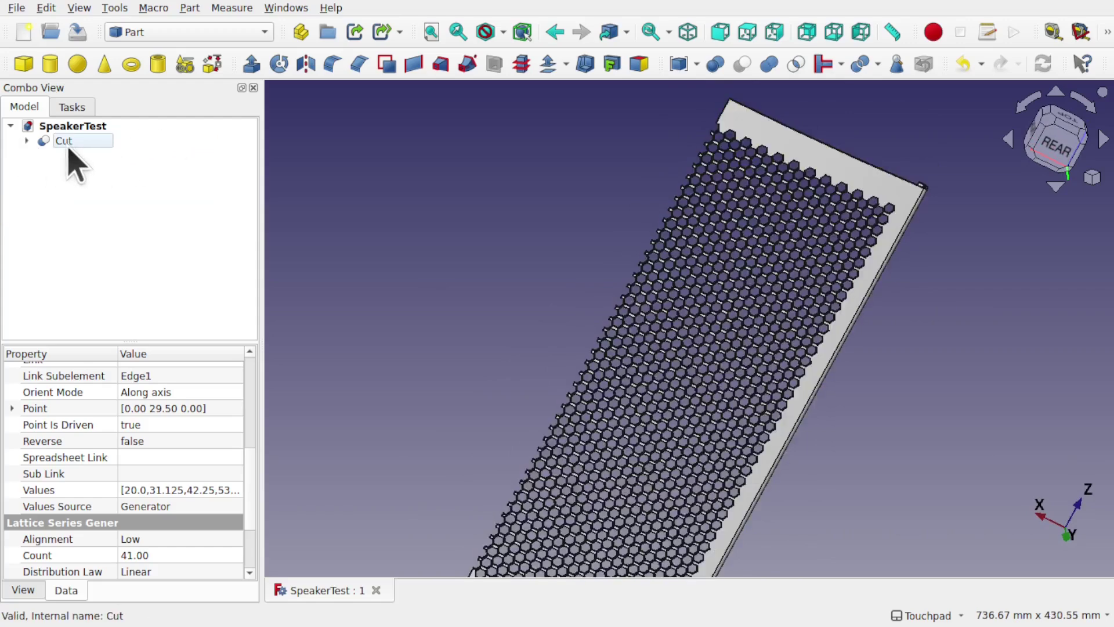
Mirror Cut about the YZ plane with Part Mirroring, keeping the base point at 0, 0, 0.
left_click(59, 144)
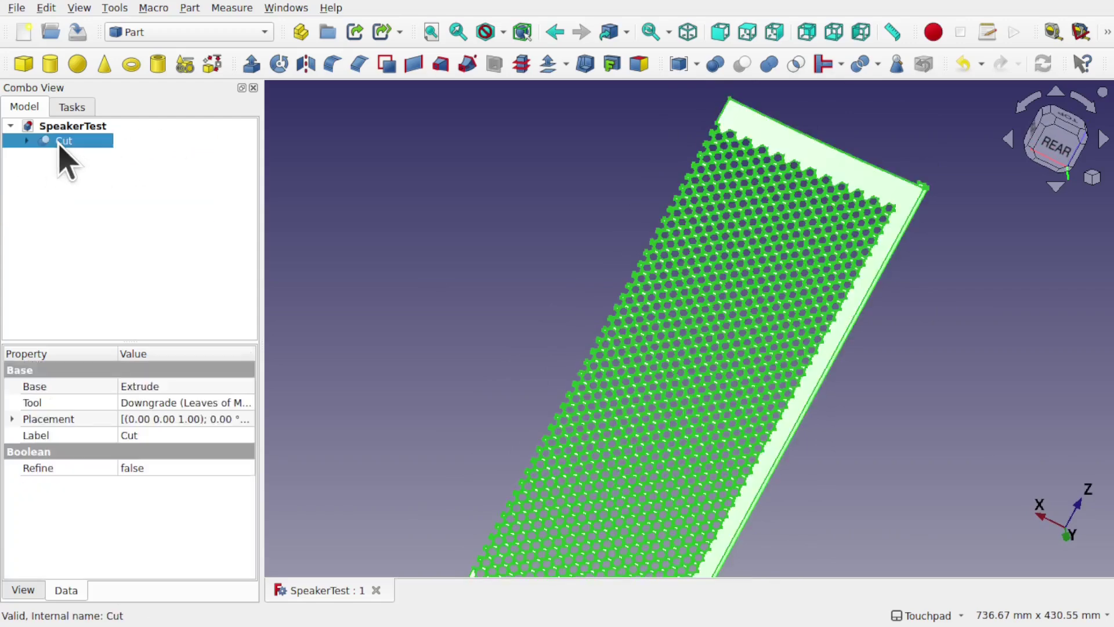
left_click(189, 8)
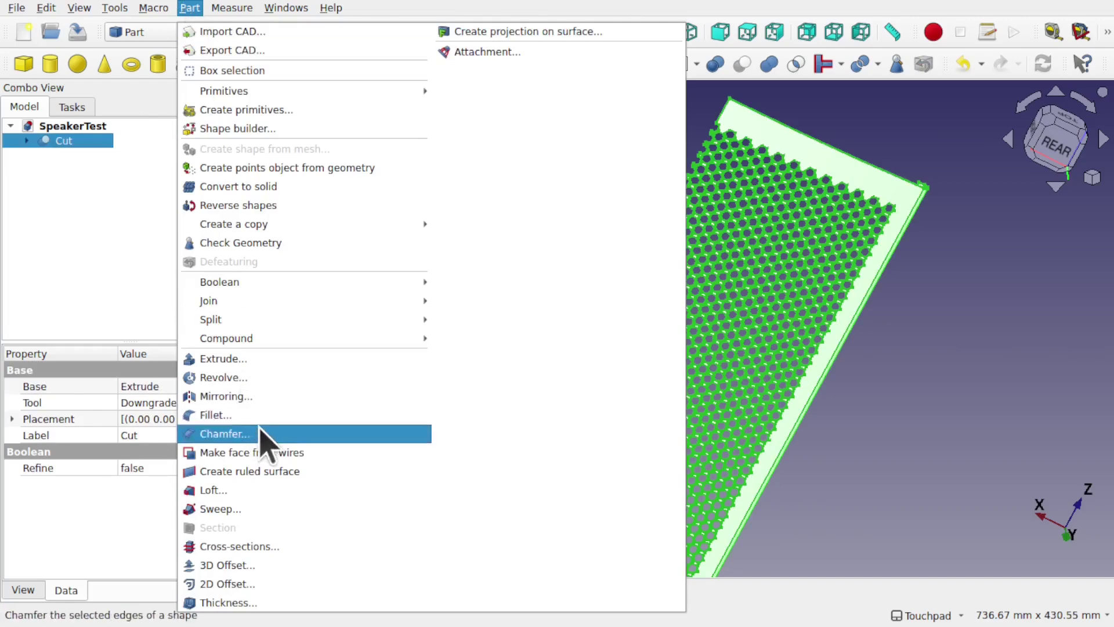
left_click(281, 399)
middle_click_drag(938, 484, 830, 438)
left_click_drag(831, 438, 857, 450, "alt")
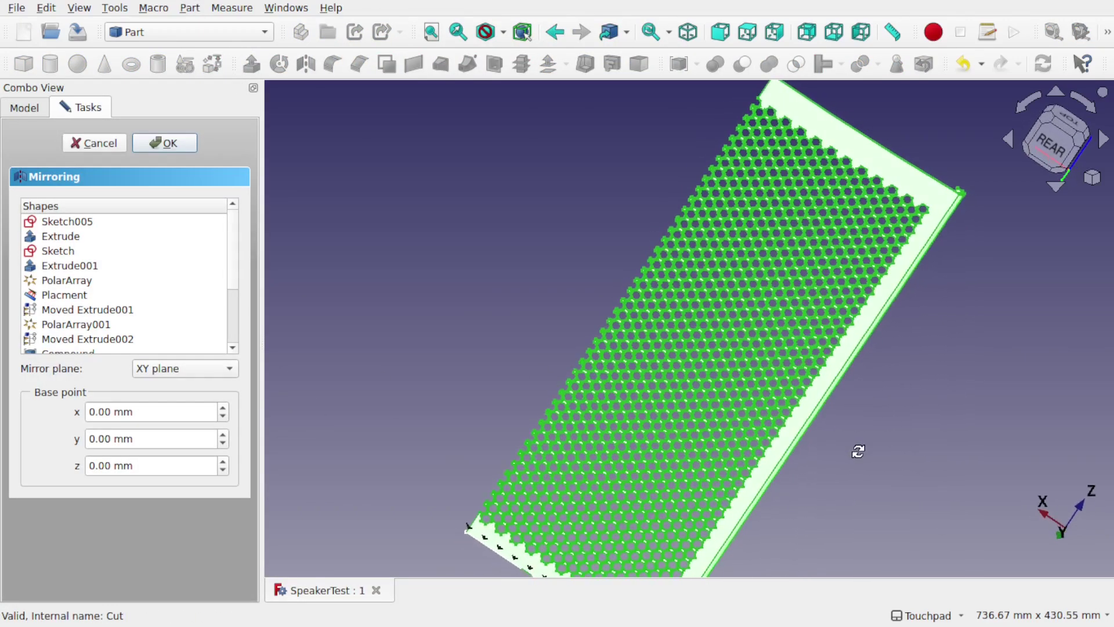
left_click_drag(1089, 506, 1060, 535, "alt")
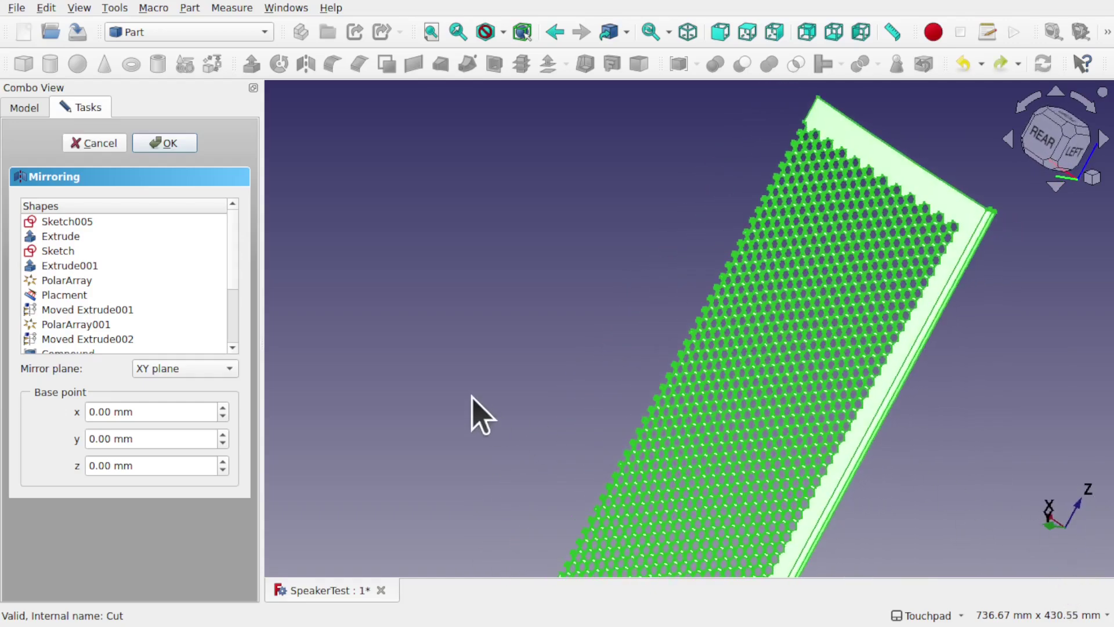
left_click(172, 368)
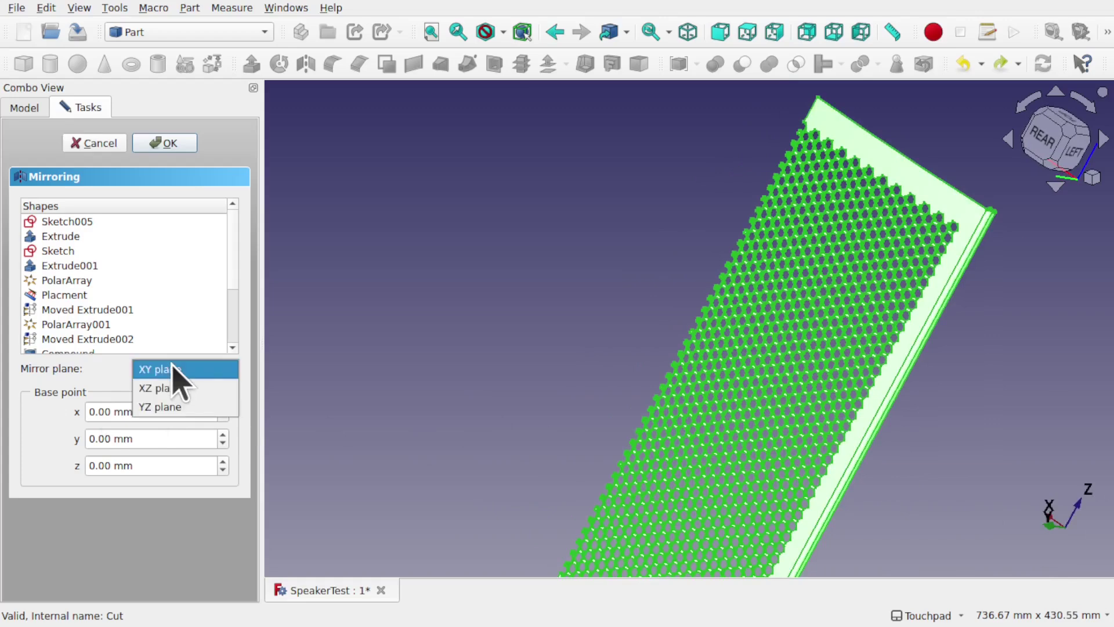
left_click(183, 406)
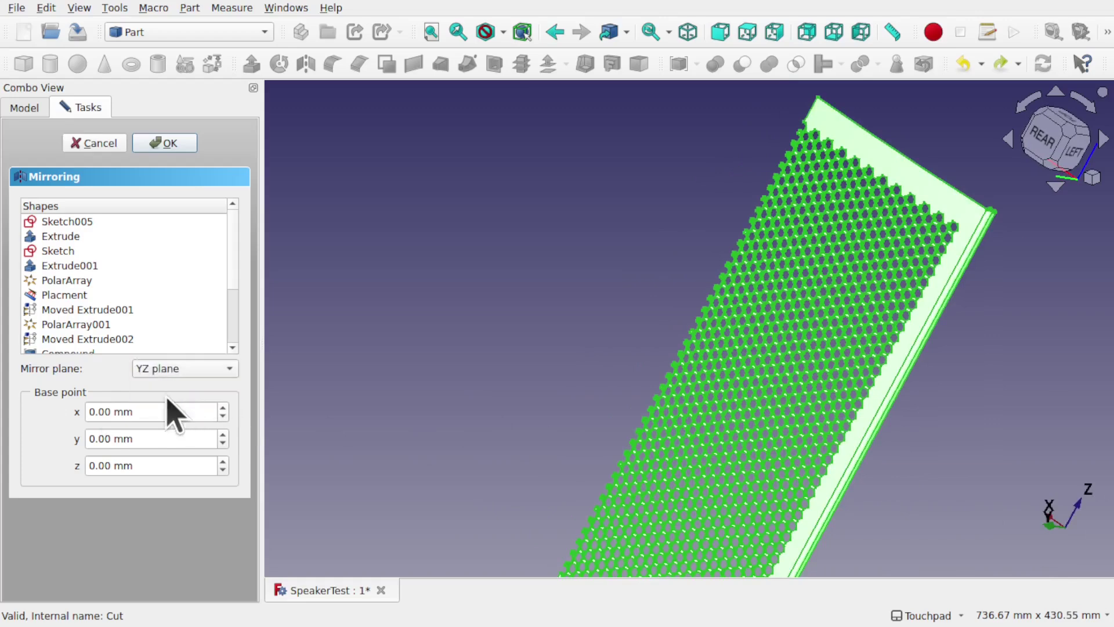
left_click(167, 150)
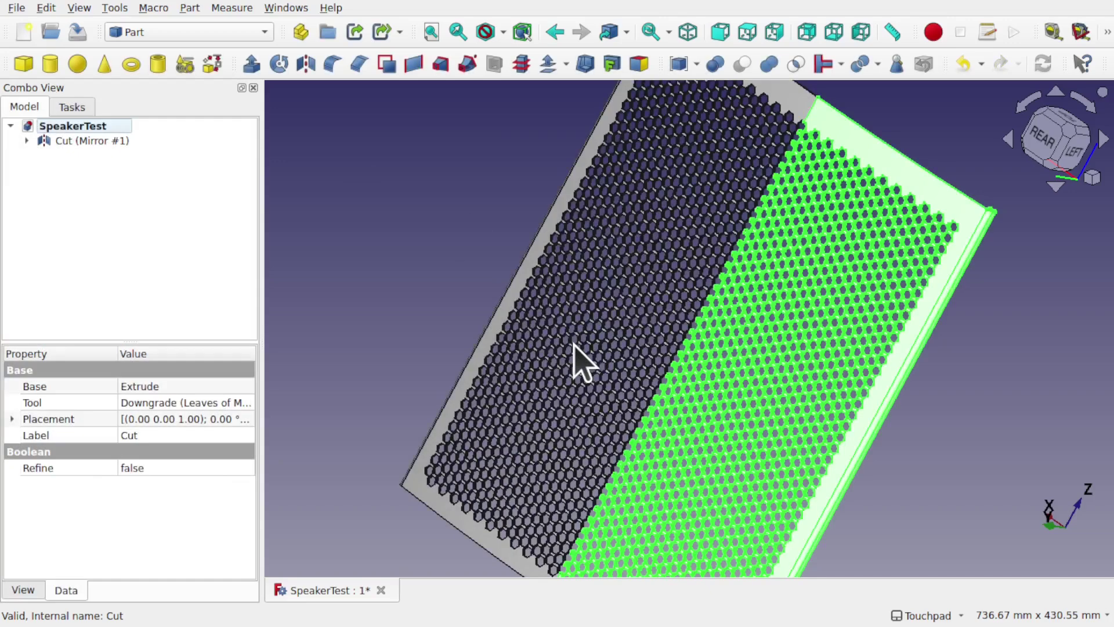
Inspect the seam between the two perforated halves and delete the mirrored copy of Cut.
left_click(418, 290)
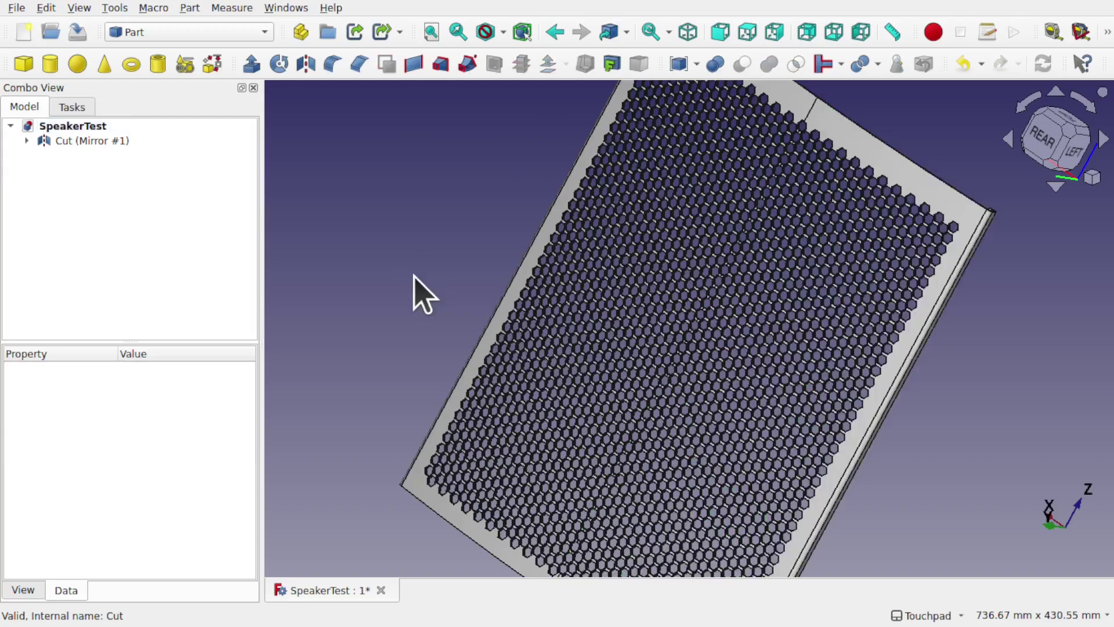
left_click_drag(637, 351, 700, 323, "alt")
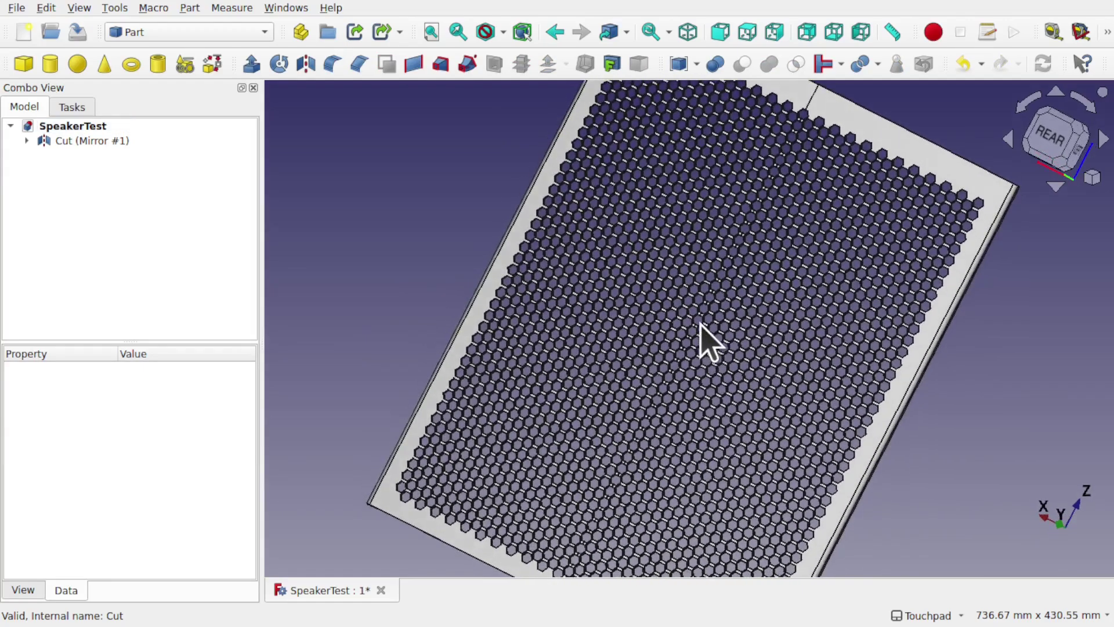
scroll(701, 323, "up", 7)
scroll(700, 324, "up", 3)
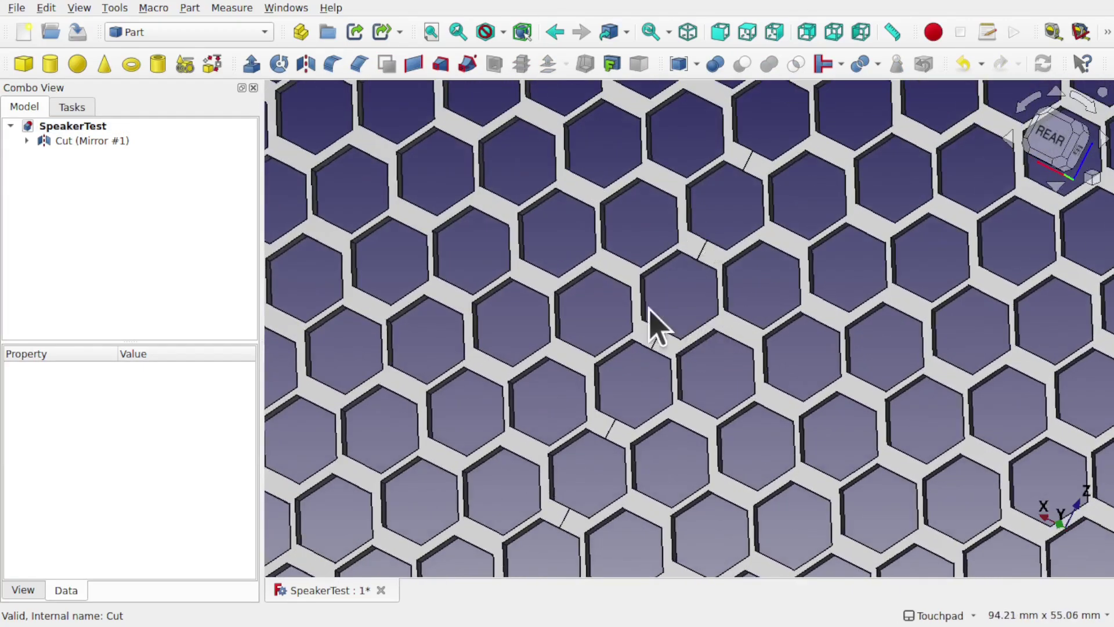
scroll(638, 377, "down", 9)
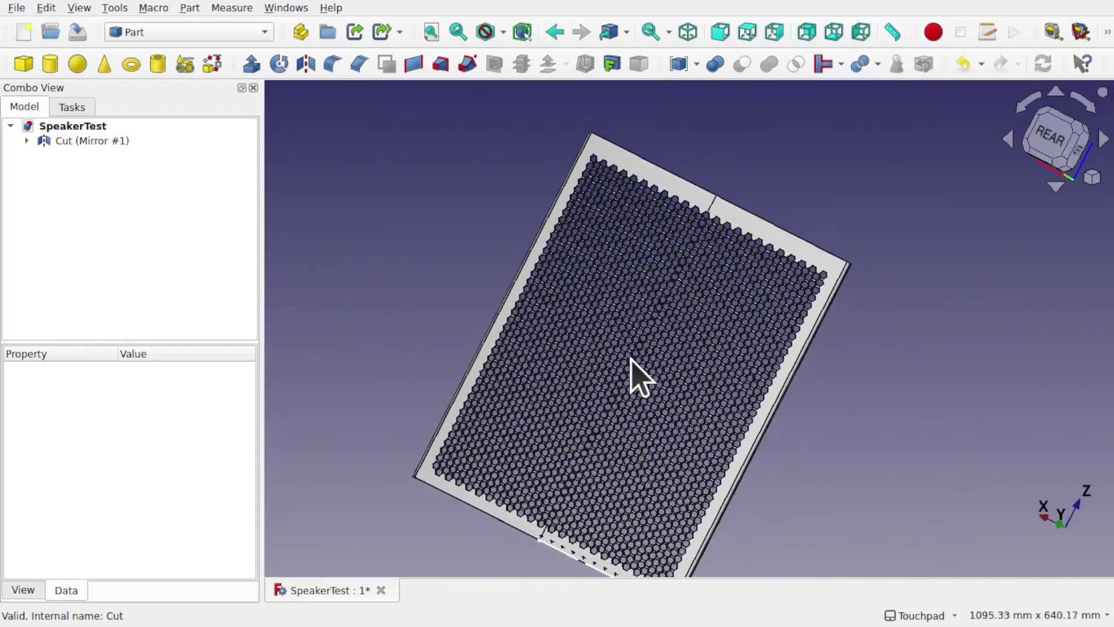
left_click(79, 142)
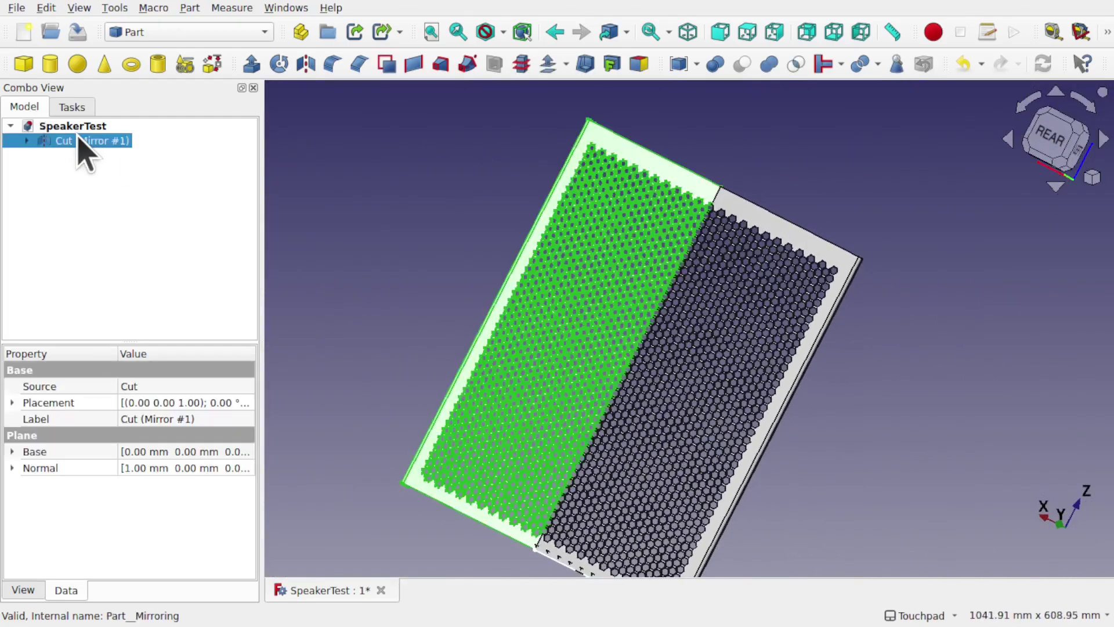
key("Delete")
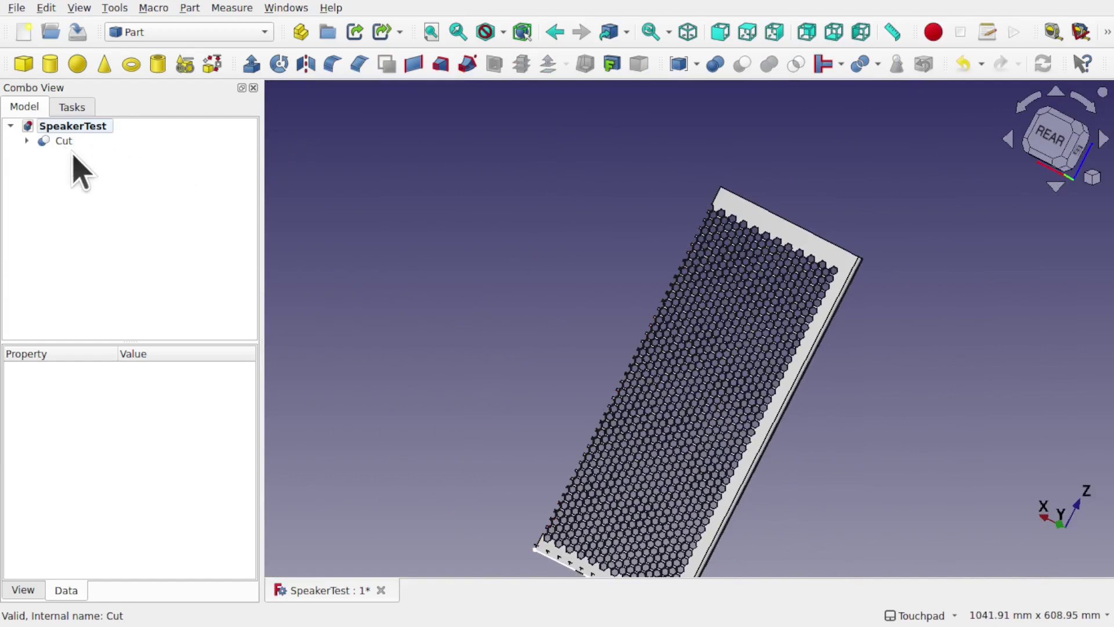
Create a clone of Cut in the Draft workbench.
left_click(61, 144)
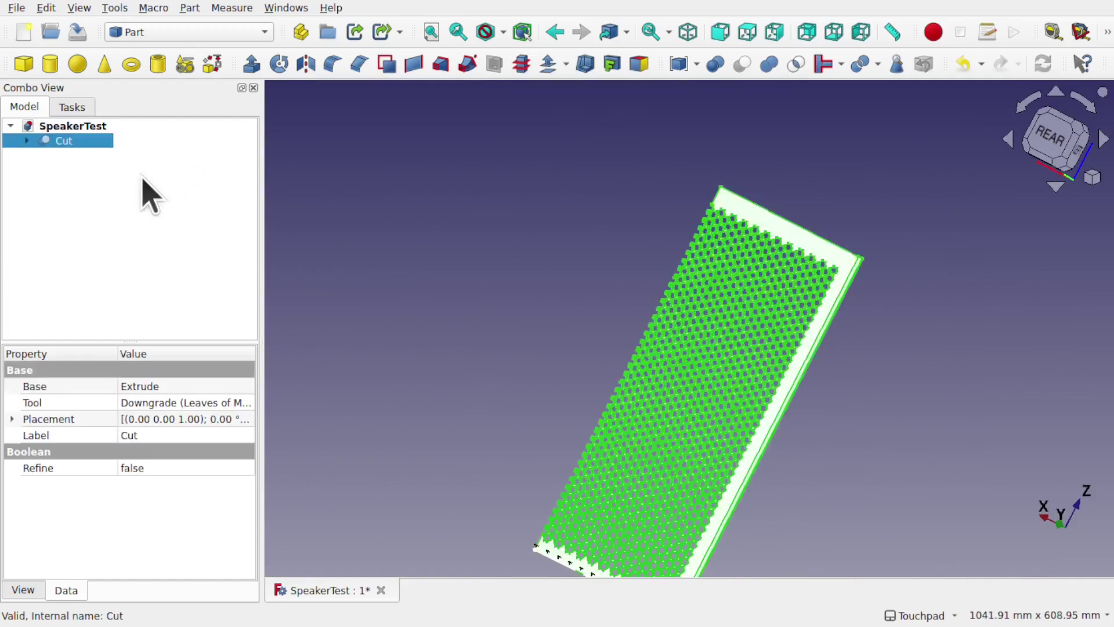
left_click(241, 48)
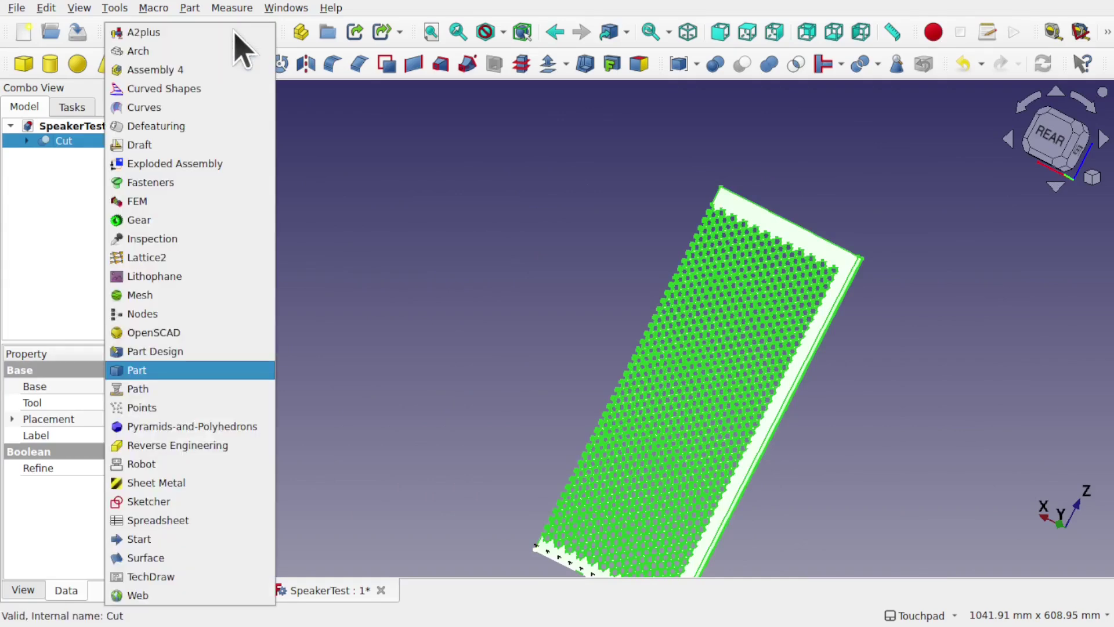
left_click(173, 146)
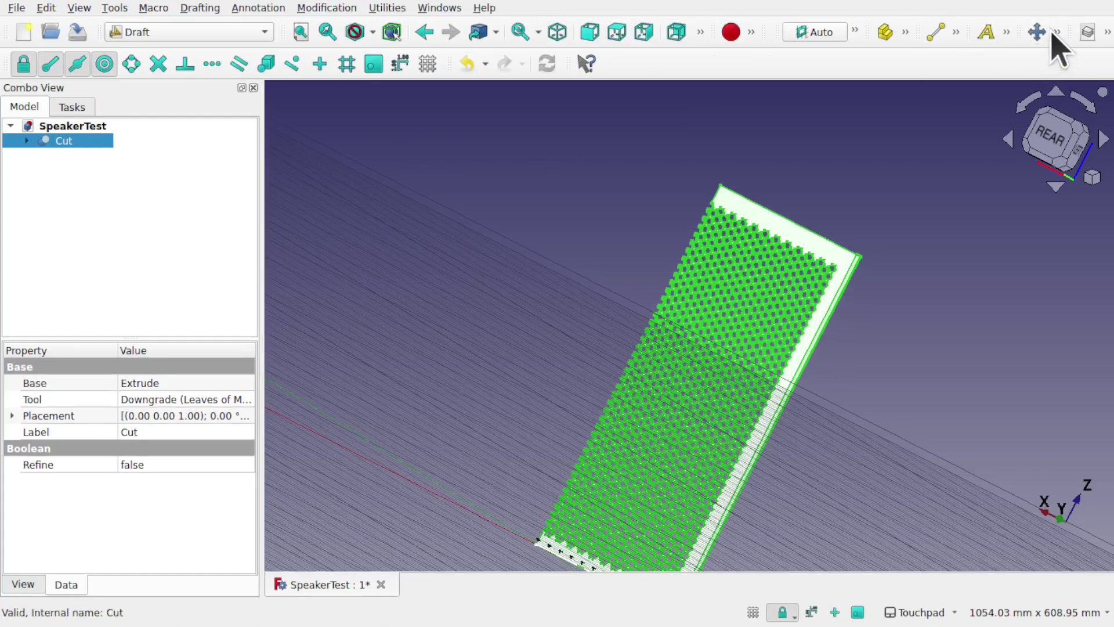
left_click(1057, 32)
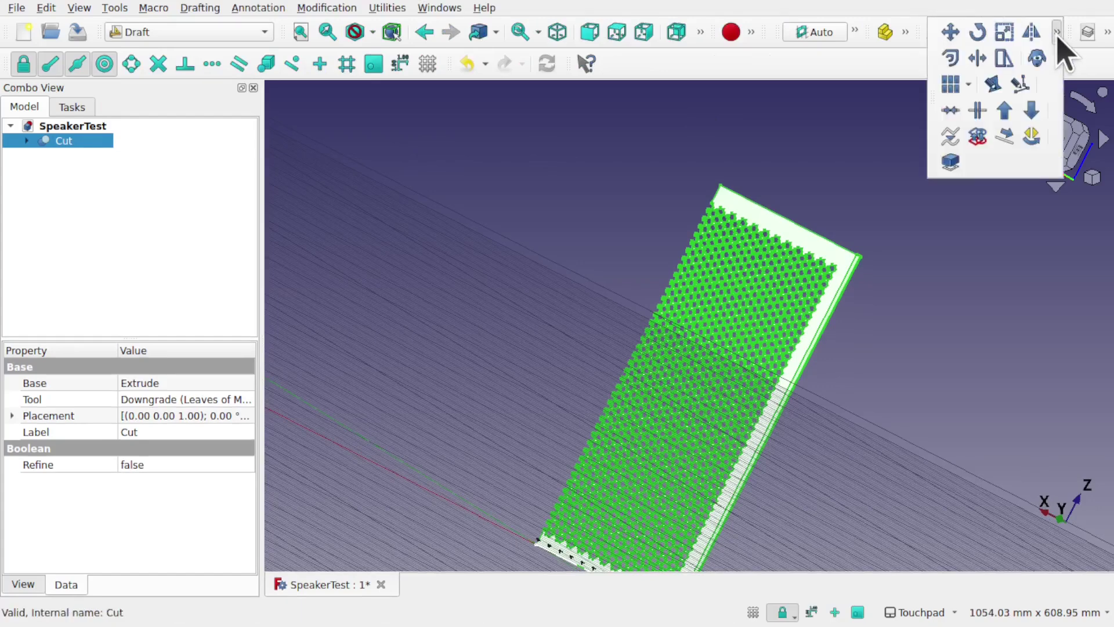
left_click(1037, 59)
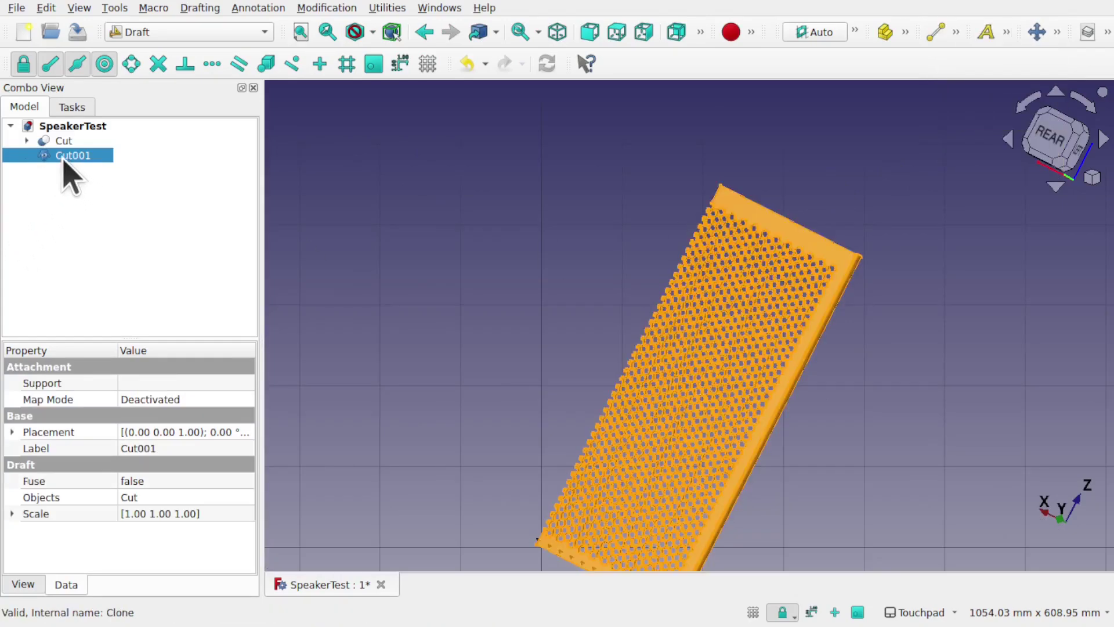
Set the X scale of the Cut001 clone to -1 so it mirrors the original half.
left_click(12, 514)
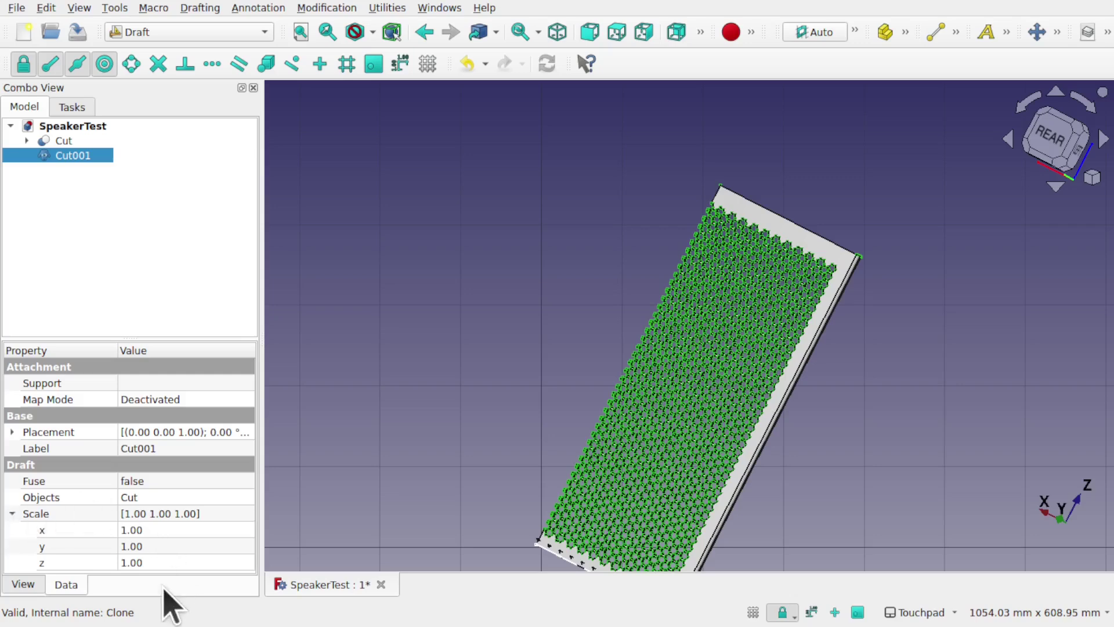
left_click(159, 530)
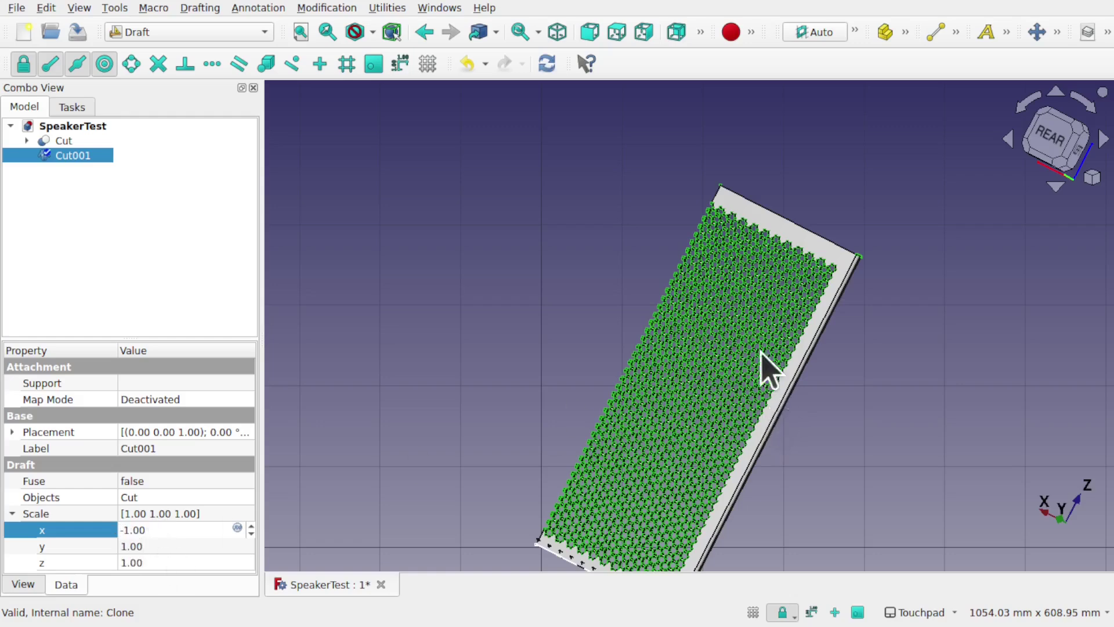
key("Tab")
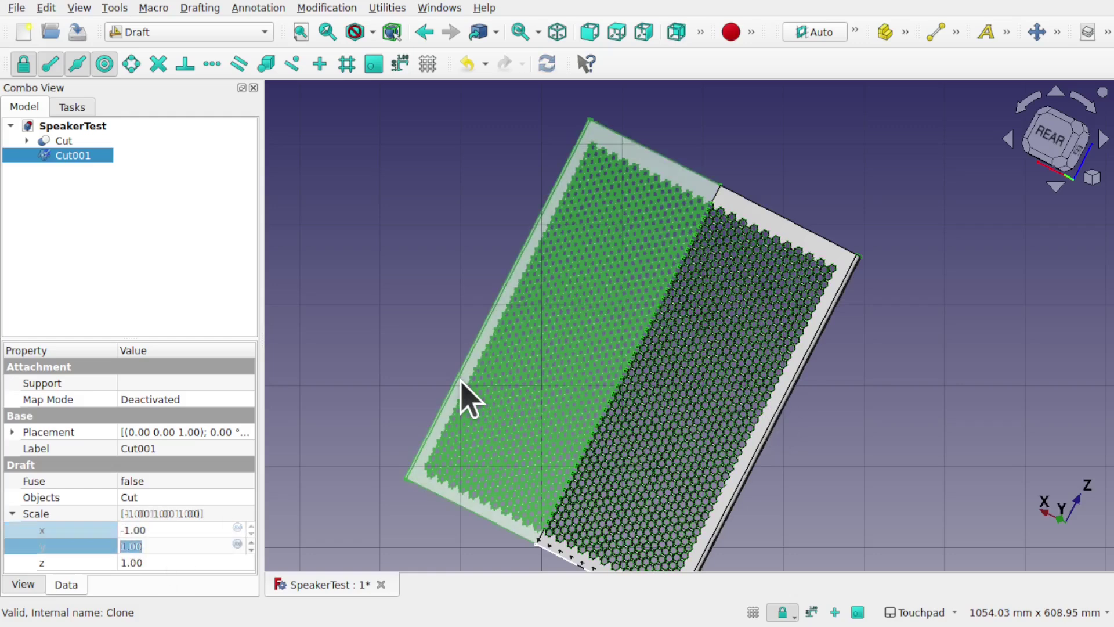
Examine how the hexagons of the clone and the original meet along the centre seam.
left_click_drag(756, 309, 734, 361, "alt")
scroll(708, 214, "up", 6)
scroll(708, 213, "up", 4)
left_click_drag(708, 214, 794, 191, "alt")
middle_click_drag(794, 192, 720, 166)
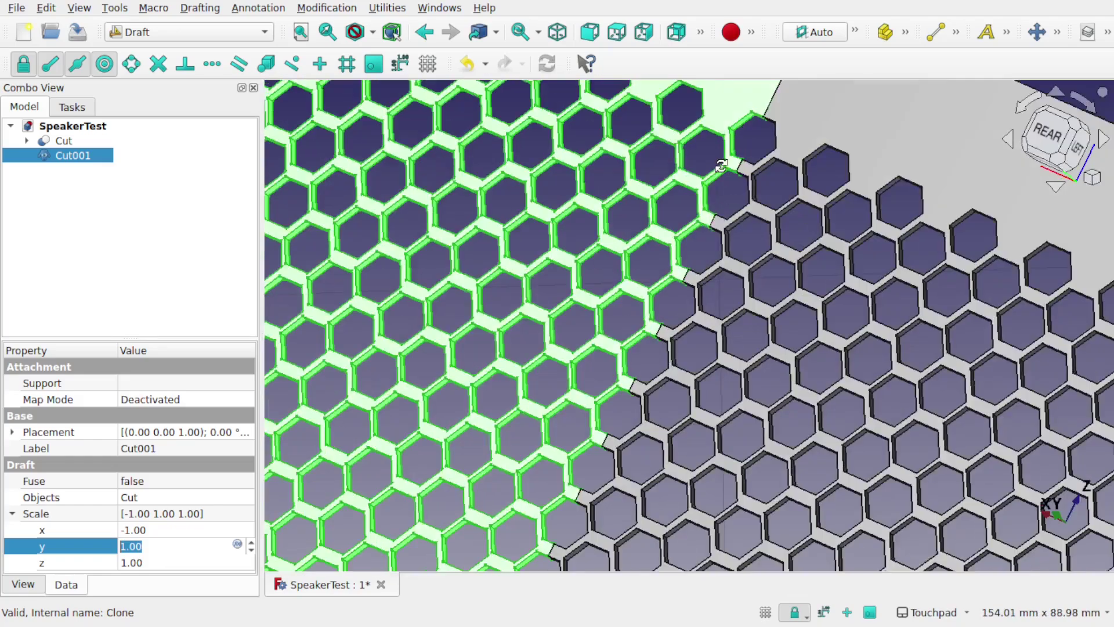
scroll(721, 166, "down", 3)
left_click(51, 195)
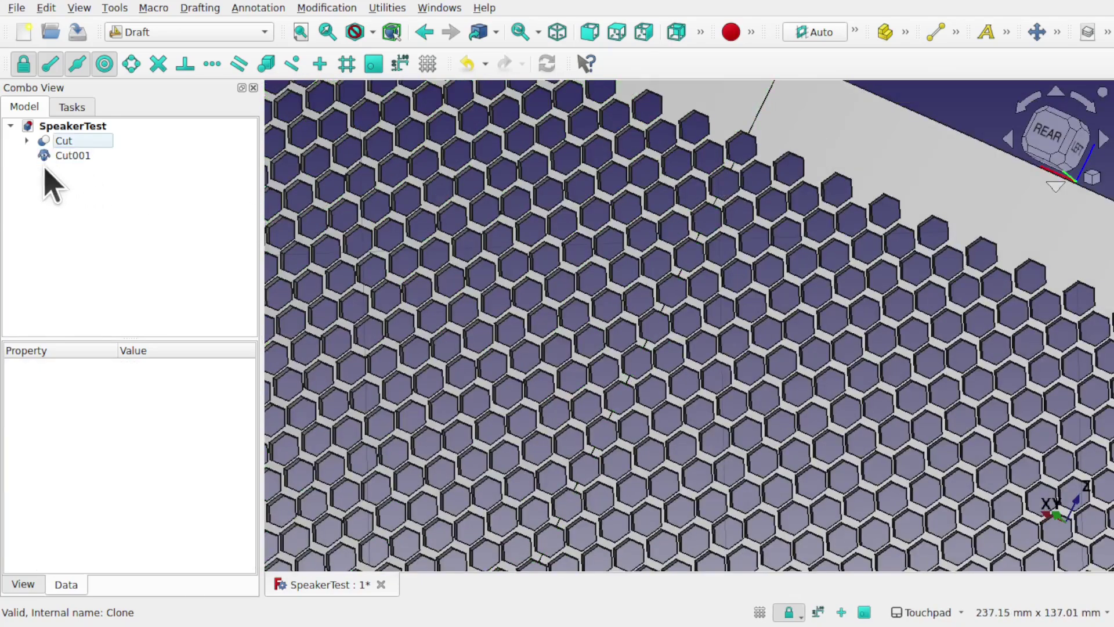
Highlight Cut and Cut001 in turn to compare the two halves and review the whole panel.
left_click(70, 141)
left_click(85, 155)
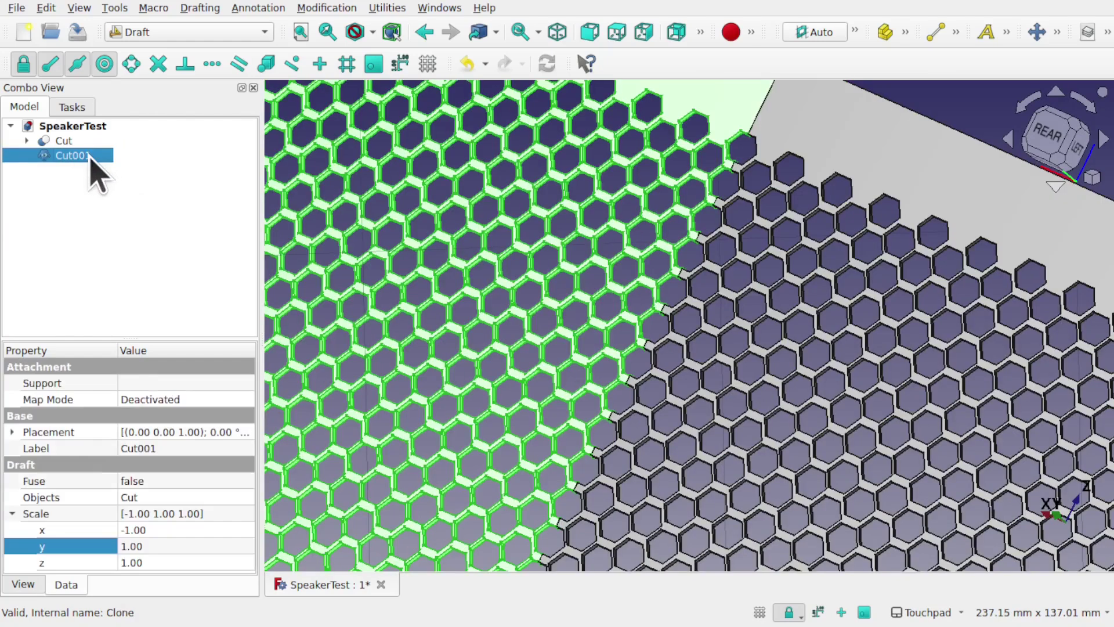
left_click(71, 142)
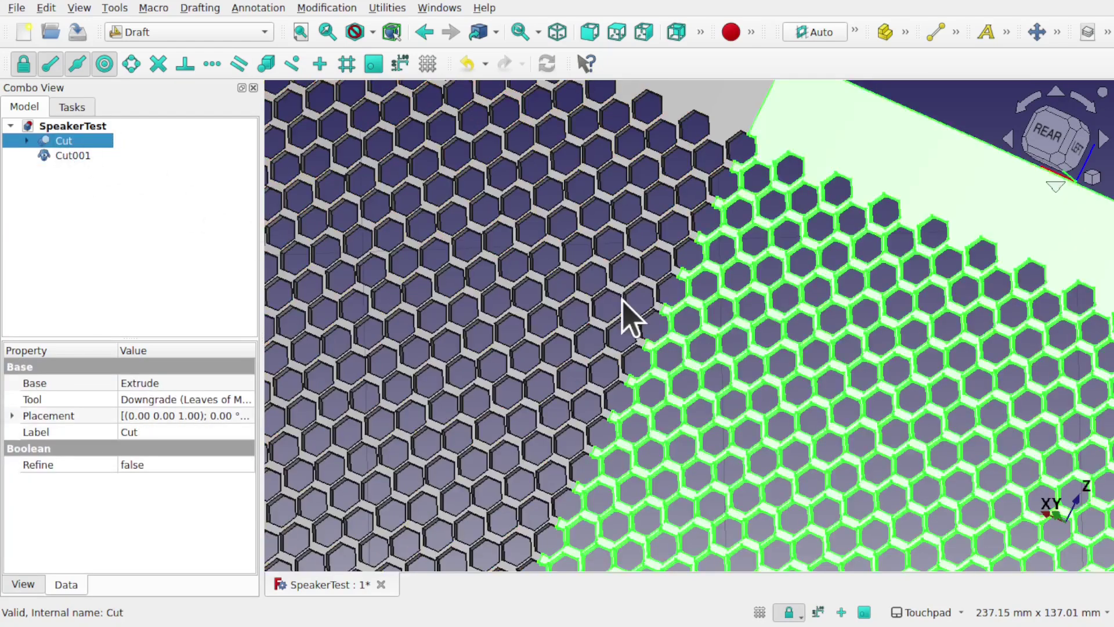
scroll(627, 318, "down", 5)
scroll(623, 308, "down", 1)
left_click_drag(650, 415, 698, 428, "alt")
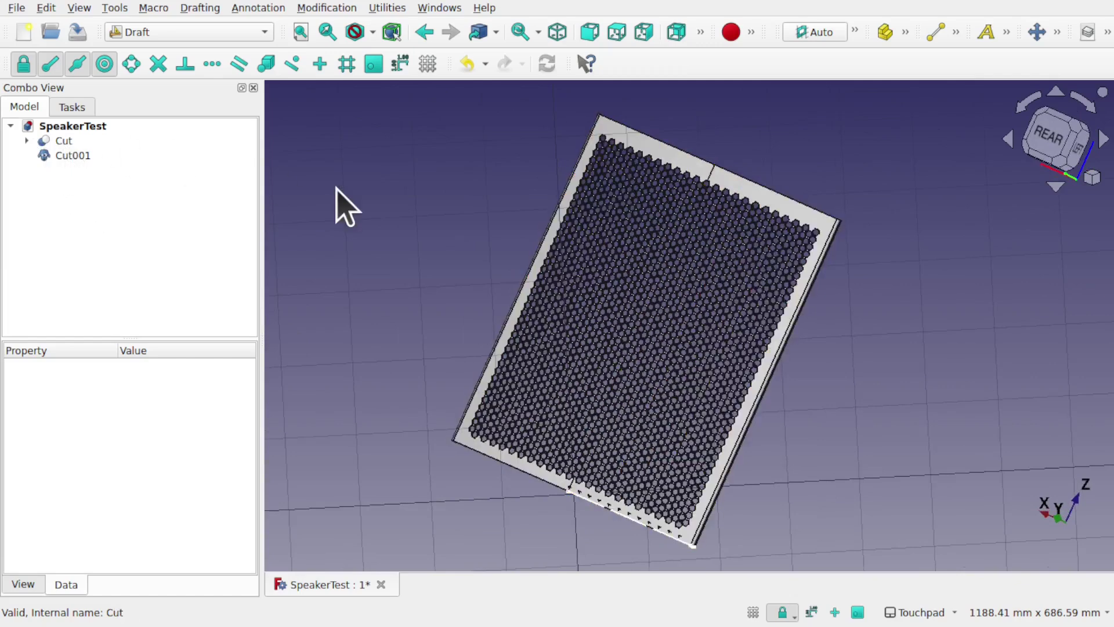
Hide the Draft grid and inspect the completed curved grille, including the top edge where the two halves meet.
left_click(428, 64)
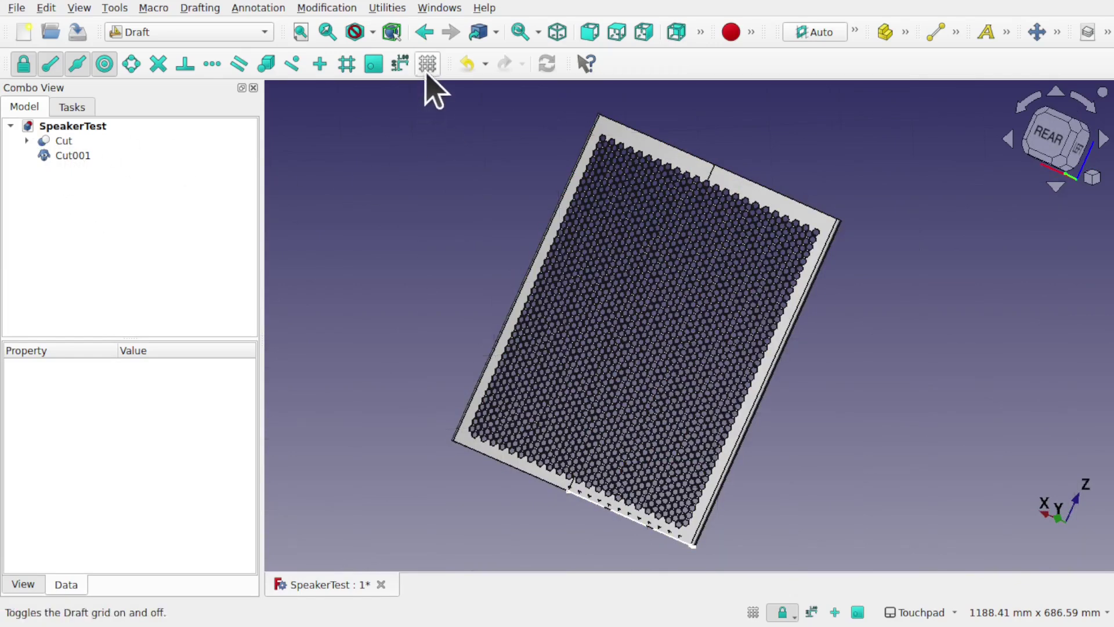
left_click_drag(622, 368, 684, 295)
scroll(645, 308, "up", 4)
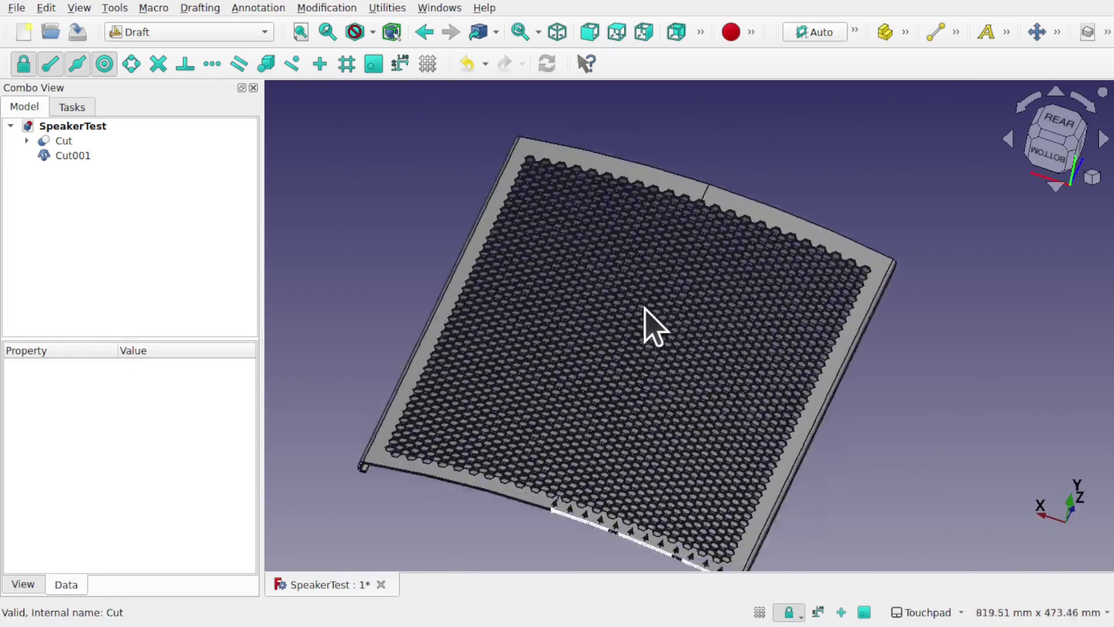
left_click_drag(768, 249, 654, 429, "shift")
left_click_drag(725, 332, 601, 373)
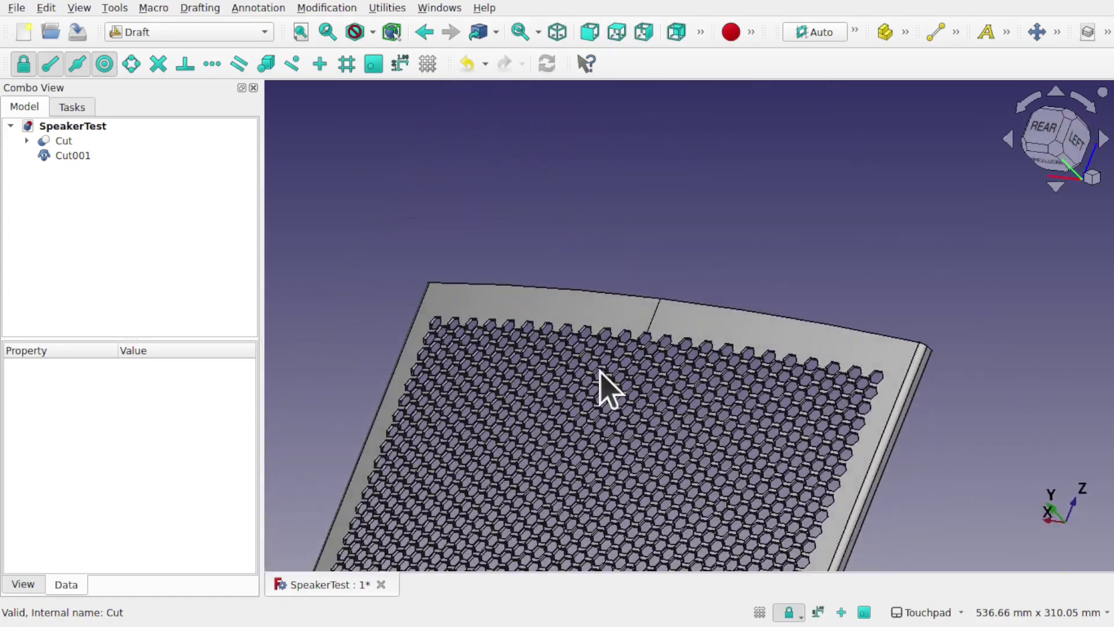
scroll(604, 383, "up", 4)
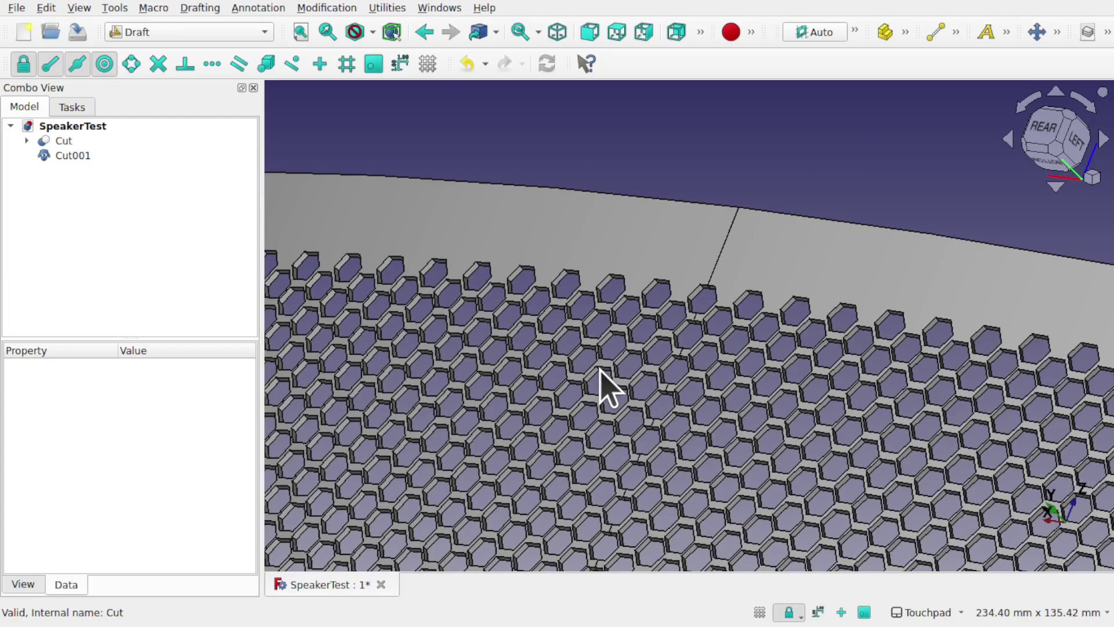
scroll(601, 374, "down", 10)
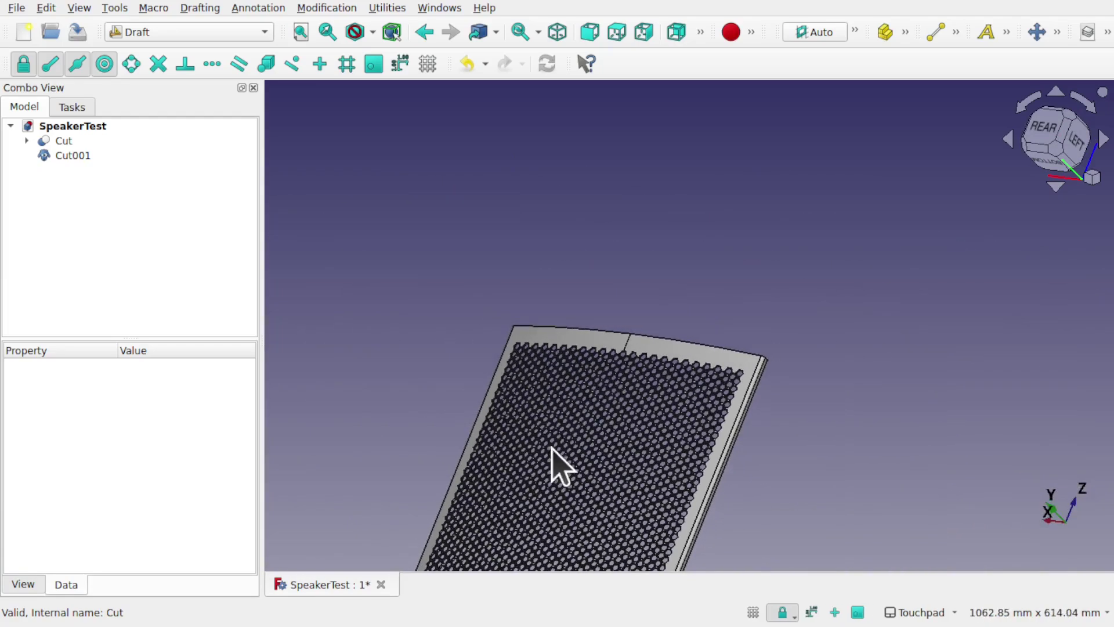
middle_click_drag(601, 515, 648, 333, "shift")
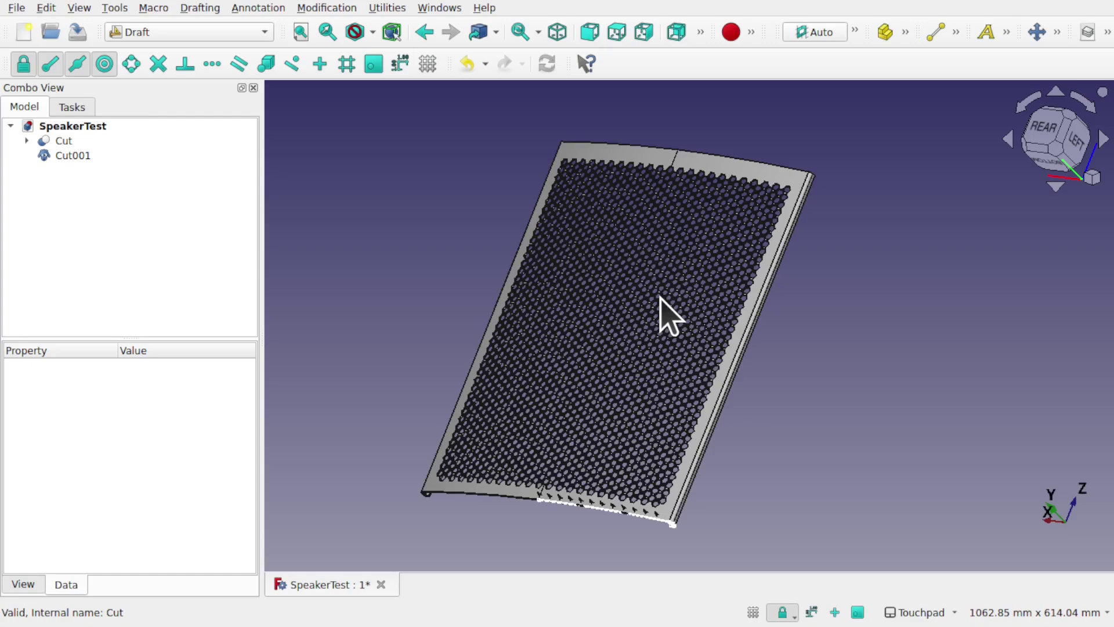
left_click_drag(592, 325, 704, 358, "alt")
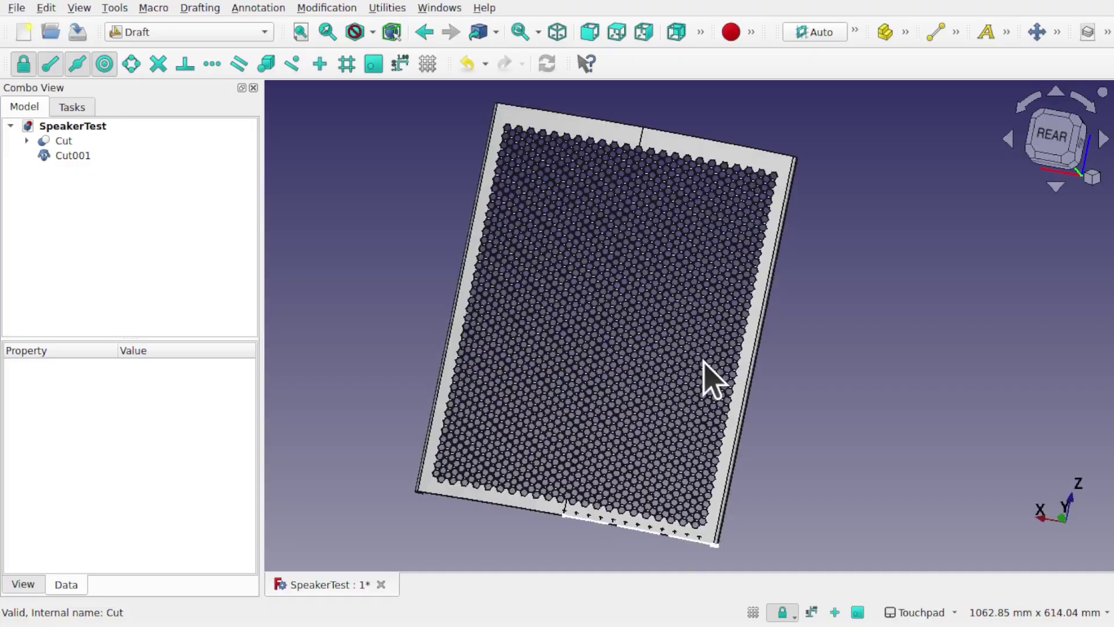
Examine the hexagon cut-outs up close around the centre seam and at the upper corner of the grille.
scroll(597, 314, "up", 5)
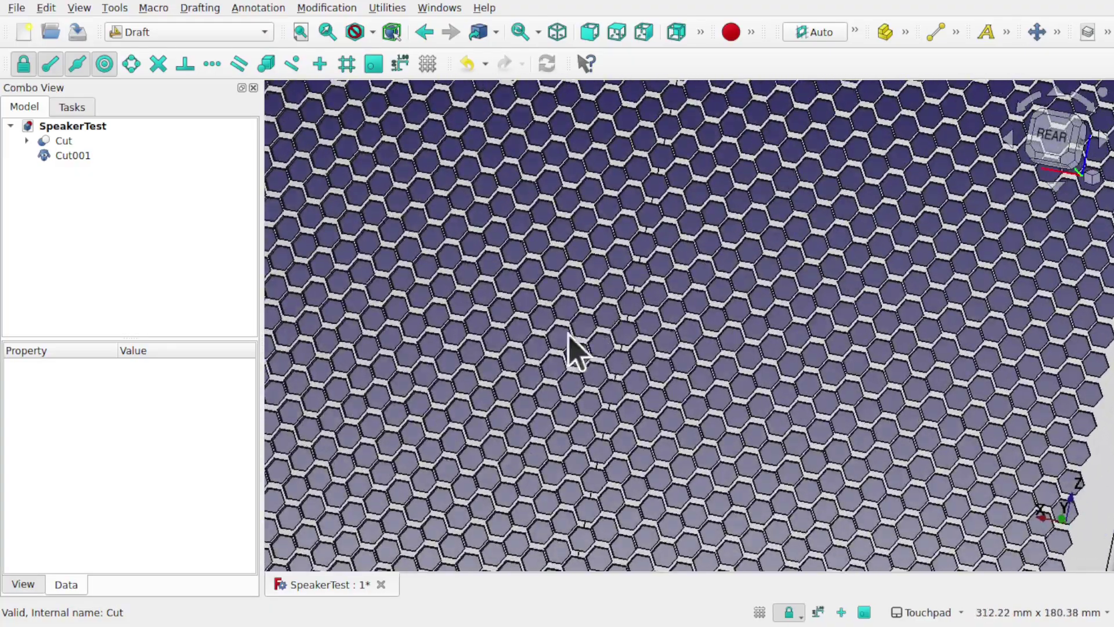
left_click_drag(548, 393, 566, 314, "alt")
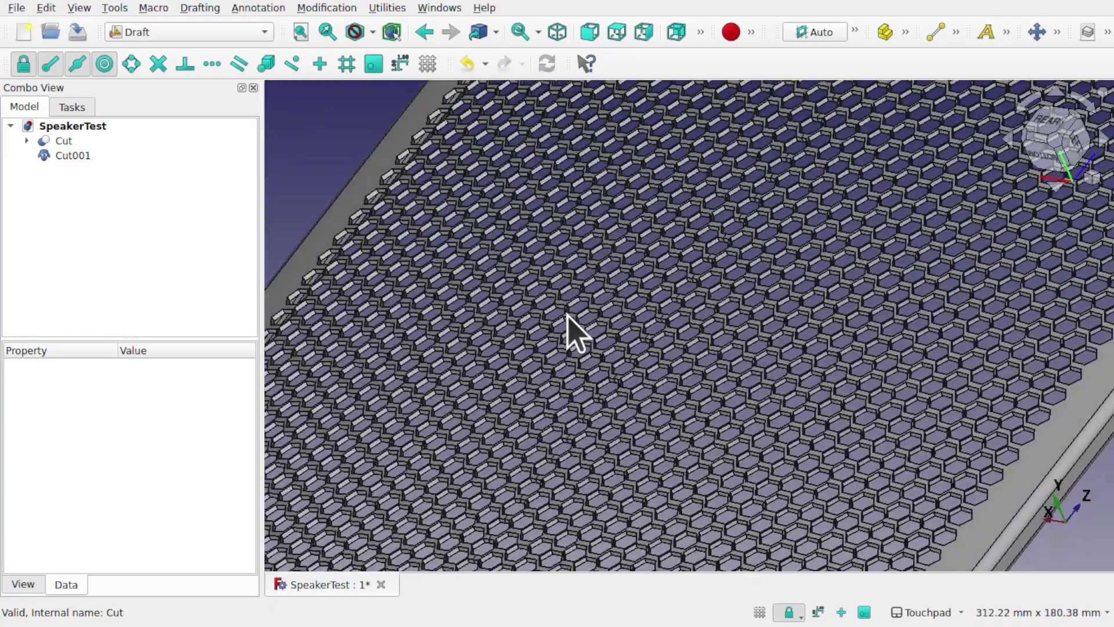
scroll(567, 313, "down", 3)
scroll(569, 318, "down", 4)
scroll(569, 318, "up", 3)
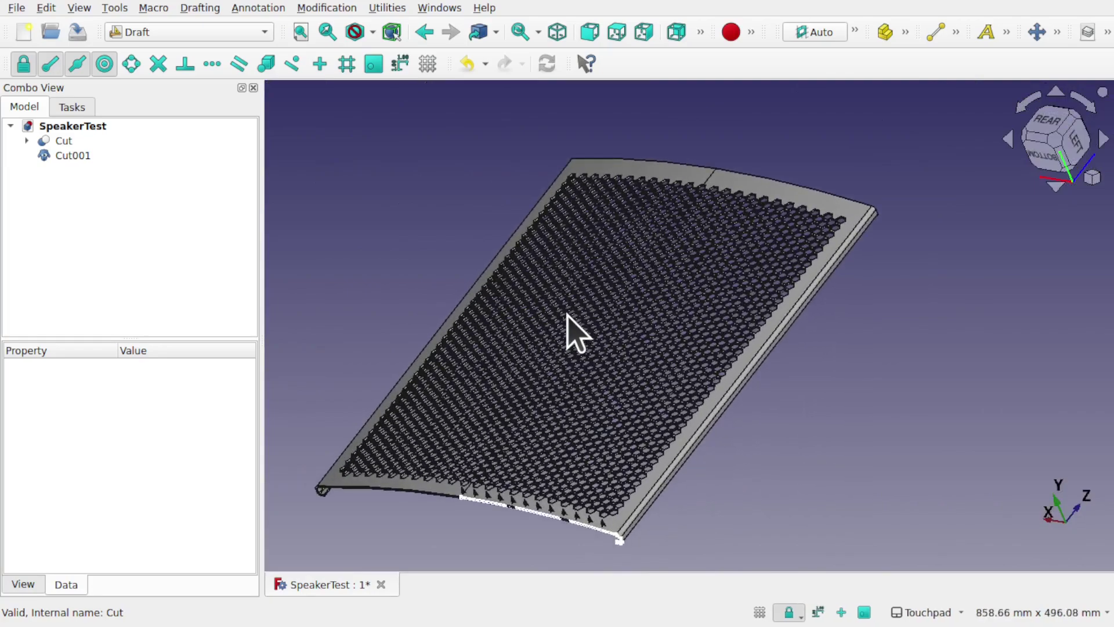
left_click_drag(538, 204, 557, 169, "alt")
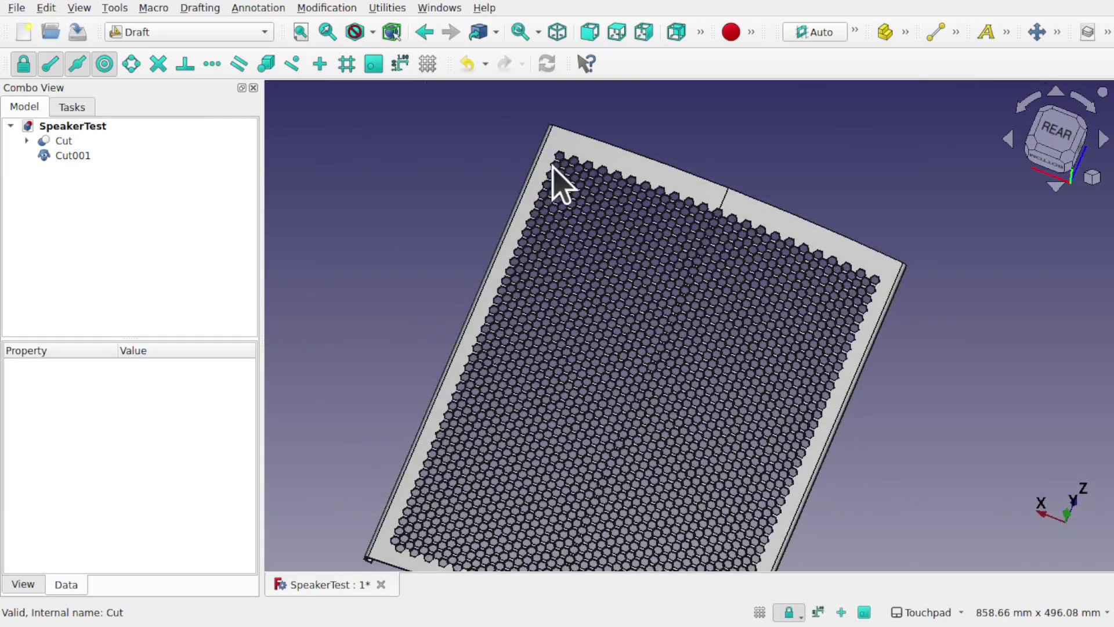
scroll(553, 167, "up", 5)
scroll(554, 168, "up", 4)
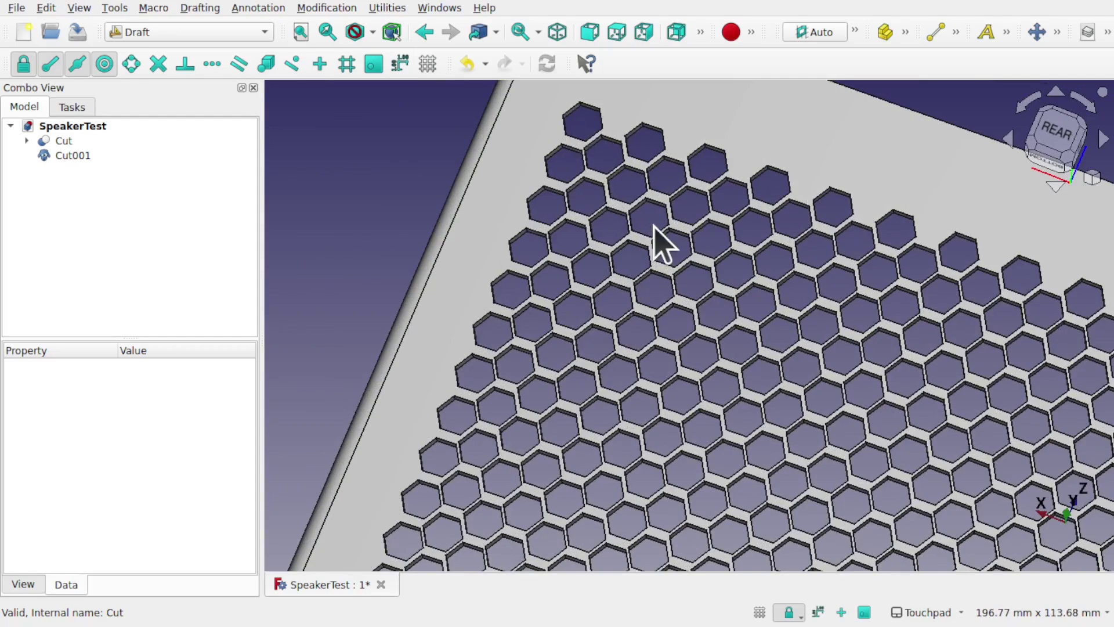
scroll(655, 227, "down", 10)
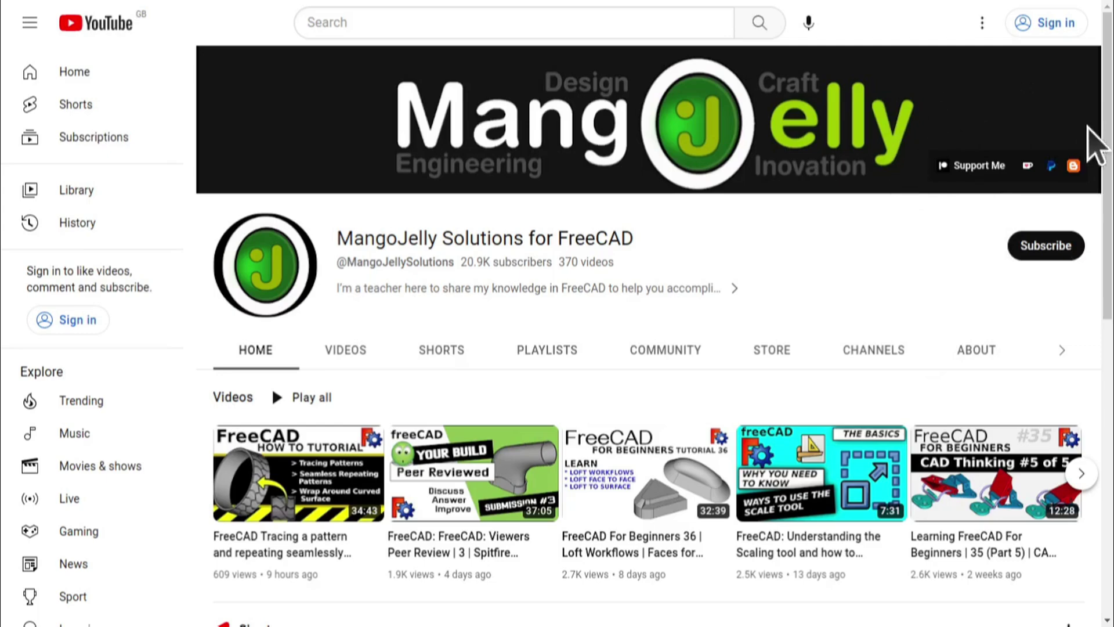
On YouTube, view the About information of the MangoJelly Solutions for FreeCAD channel and highlight its donation links.
left_click(973, 351)
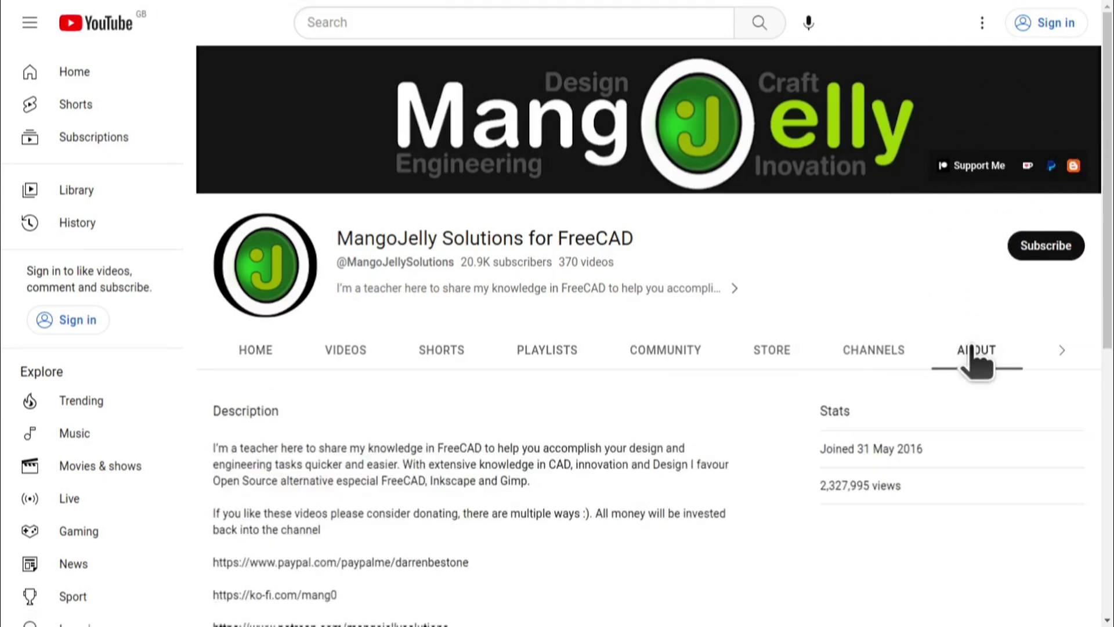
scroll(241, 482, "down", 3)
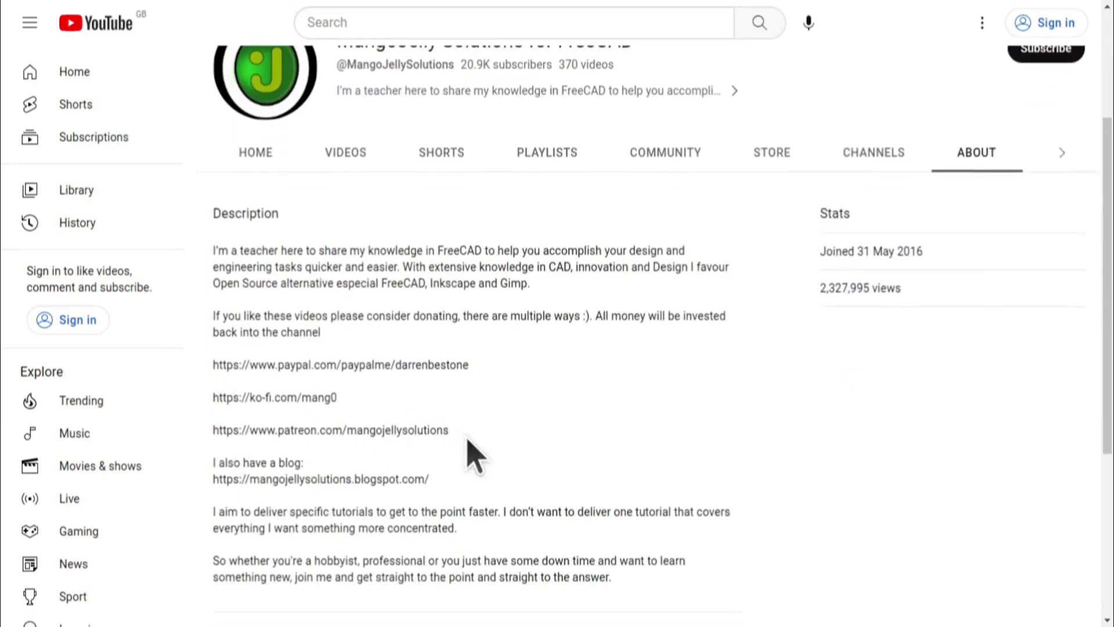
left_click_drag(467, 440, 218, 364)
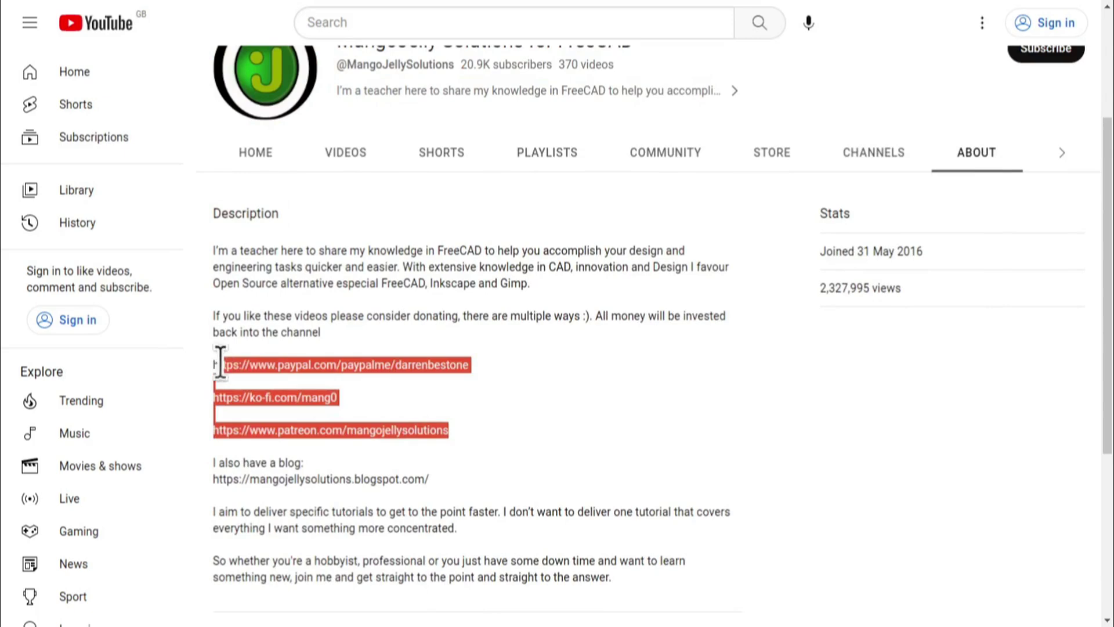
left_click(504, 426)
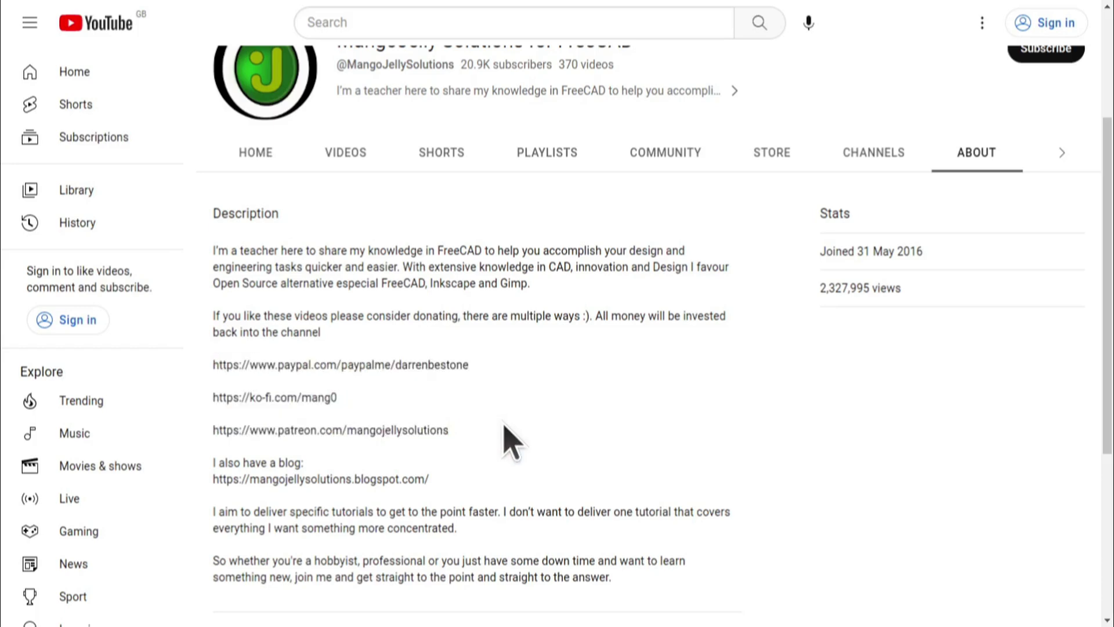